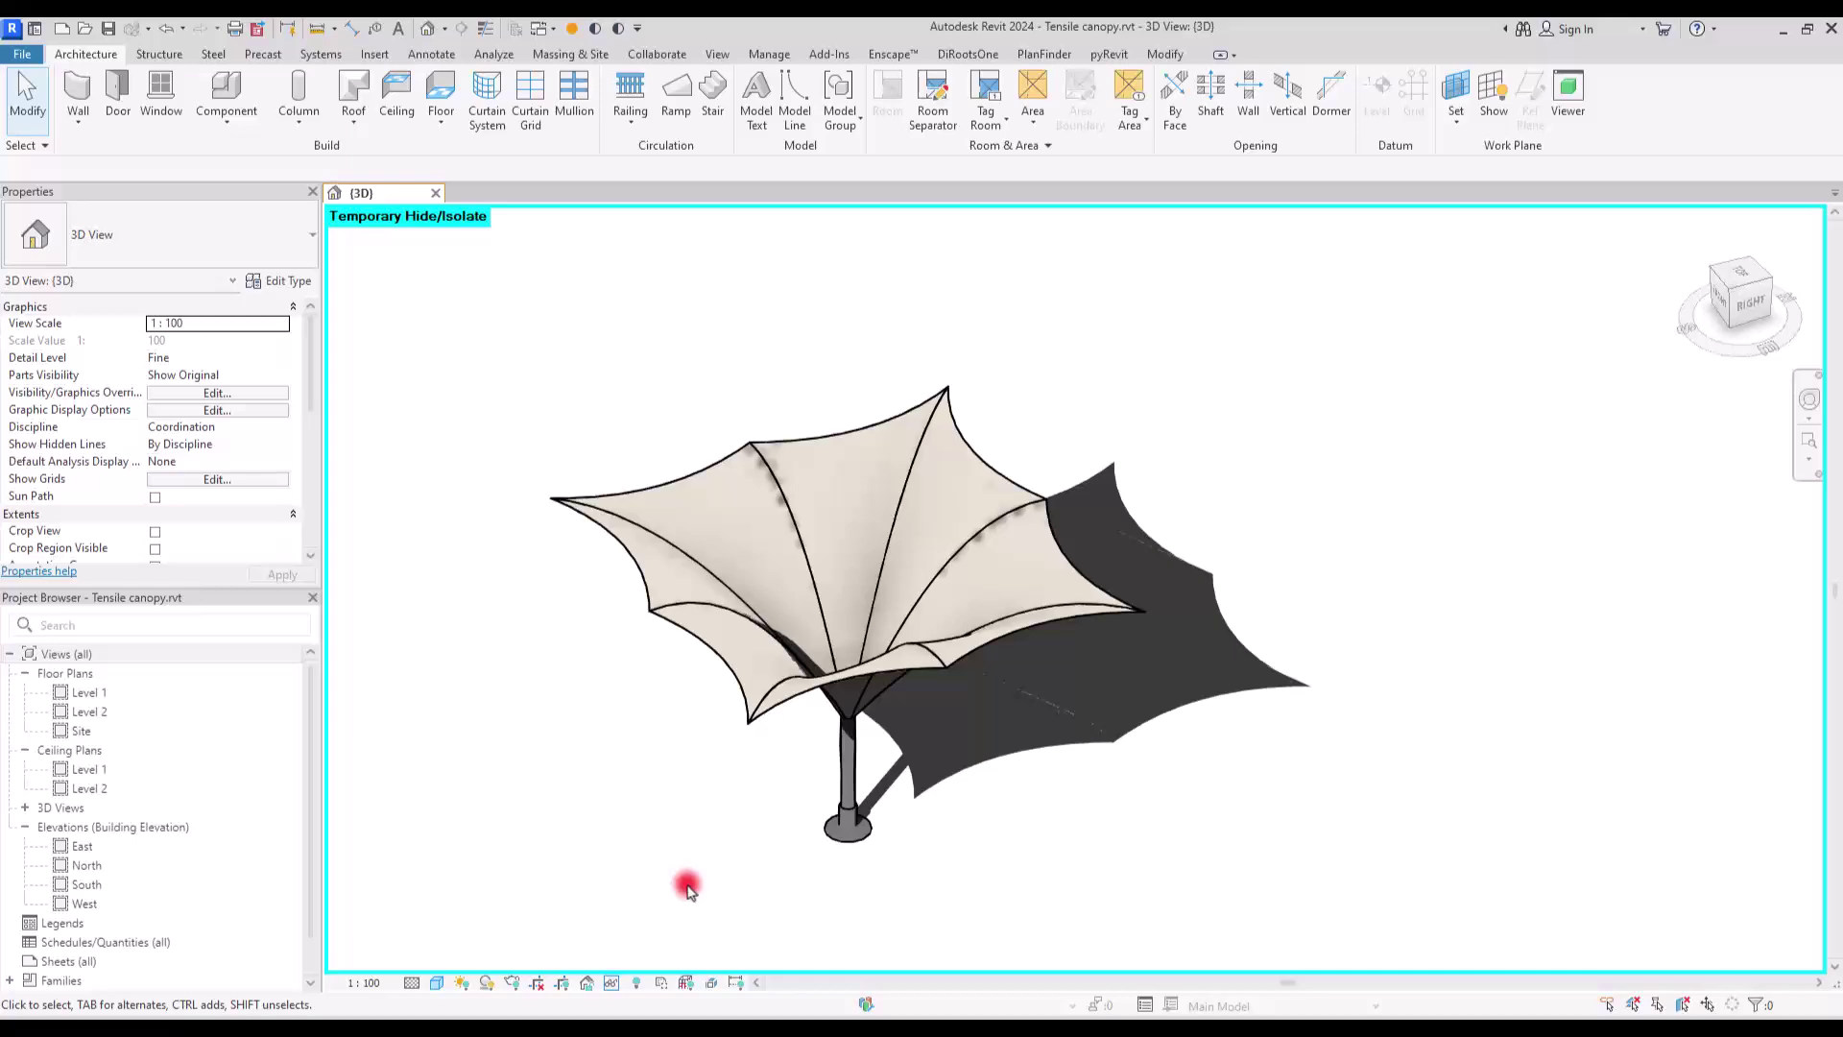
Flex the finished canopy mass by setting parameter W1 to 7 and W2 to 10.
{"action": "middle_click_drag", "start_coordinate": [889, 868], "coordinate": [528, 835], "text": "shift"}
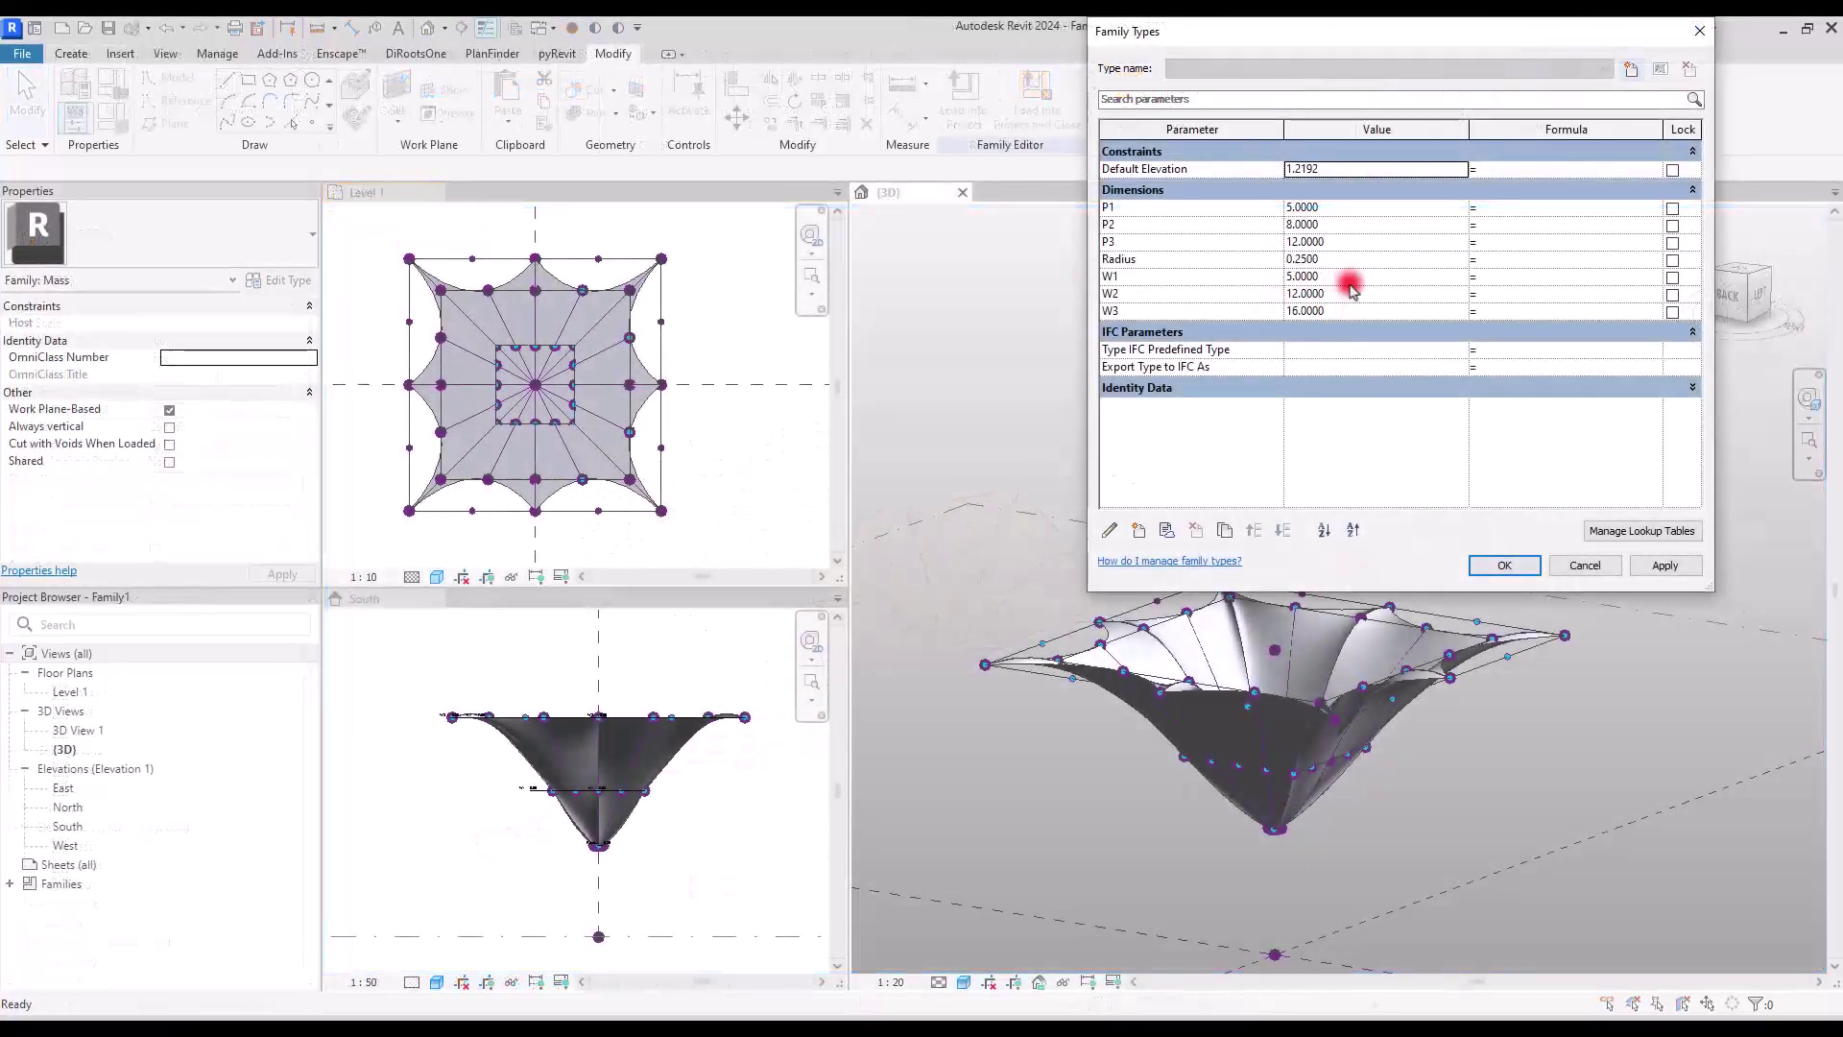
{"action": "left_click", "coordinate": [1345, 277]}
{"action": "type", "text": "7"}
{"action": "left_click", "coordinate": [1665, 565]}
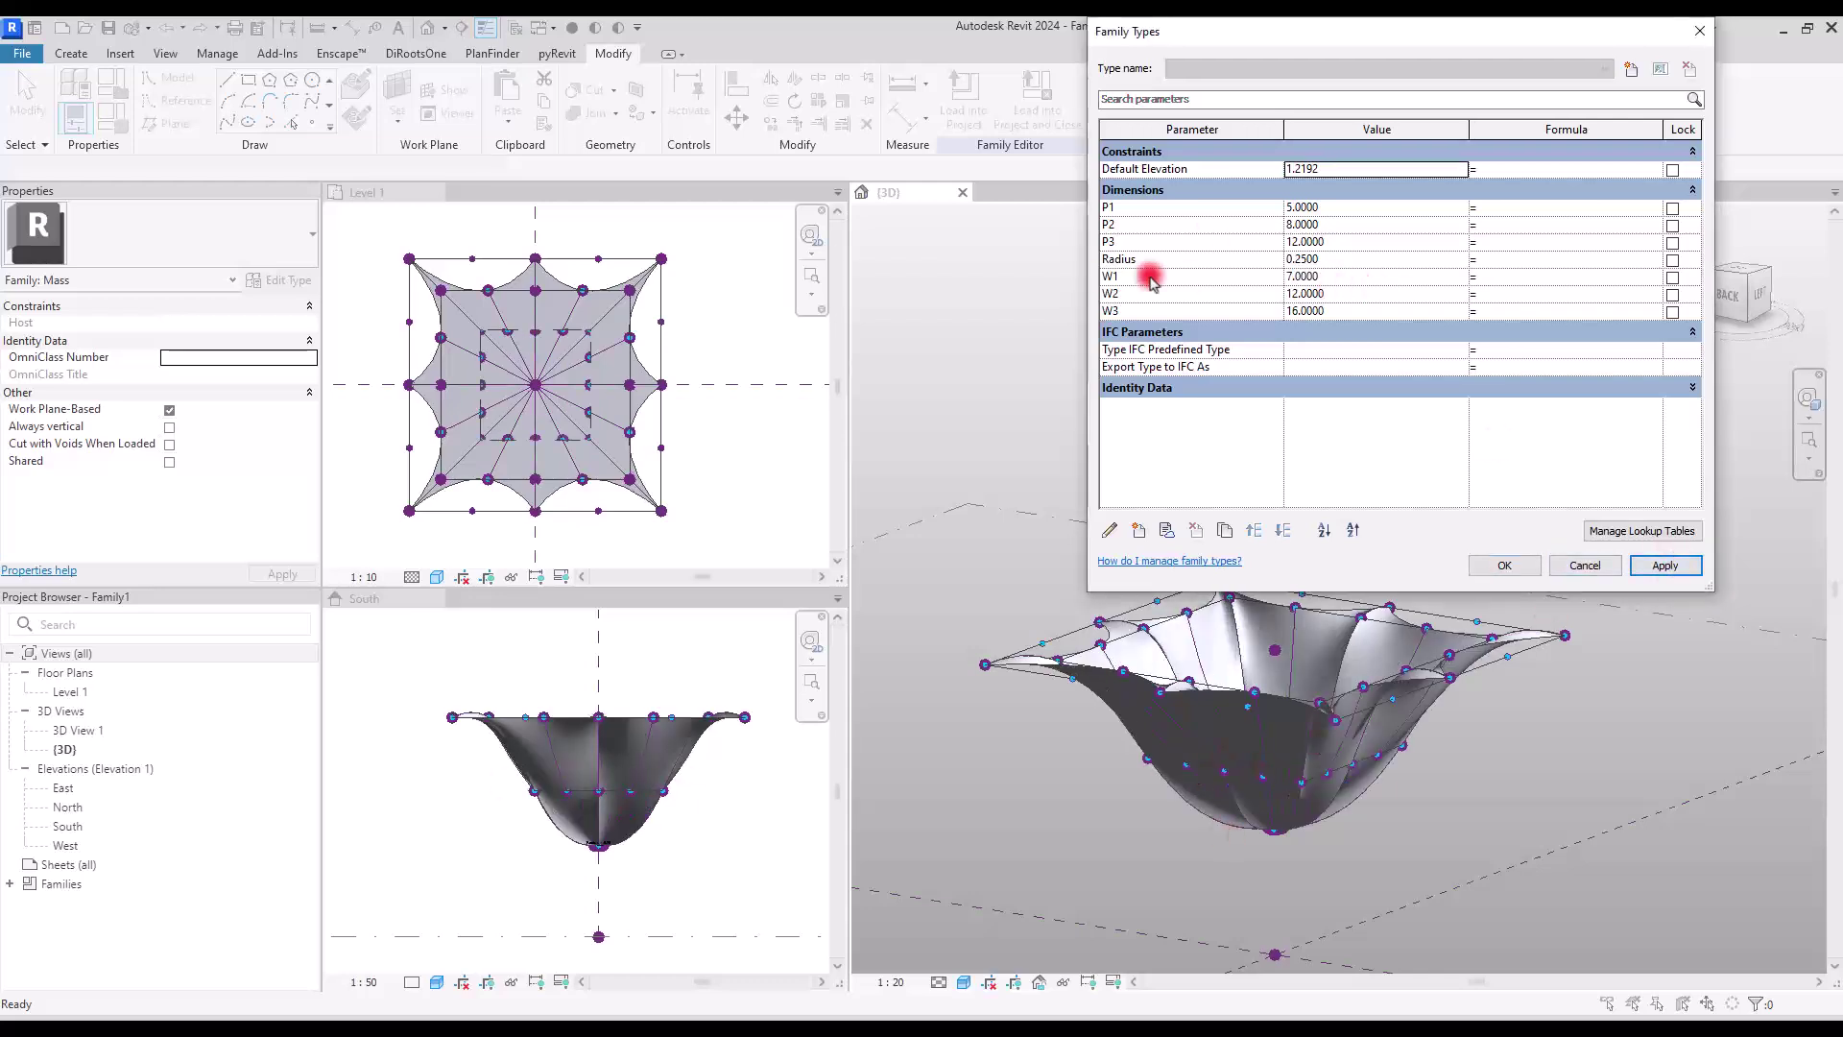
{"action": "left_click", "coordinate": [1269, 293]}
{"action": "type", "text": "10"}
{"action": "key", "text": "Return"}
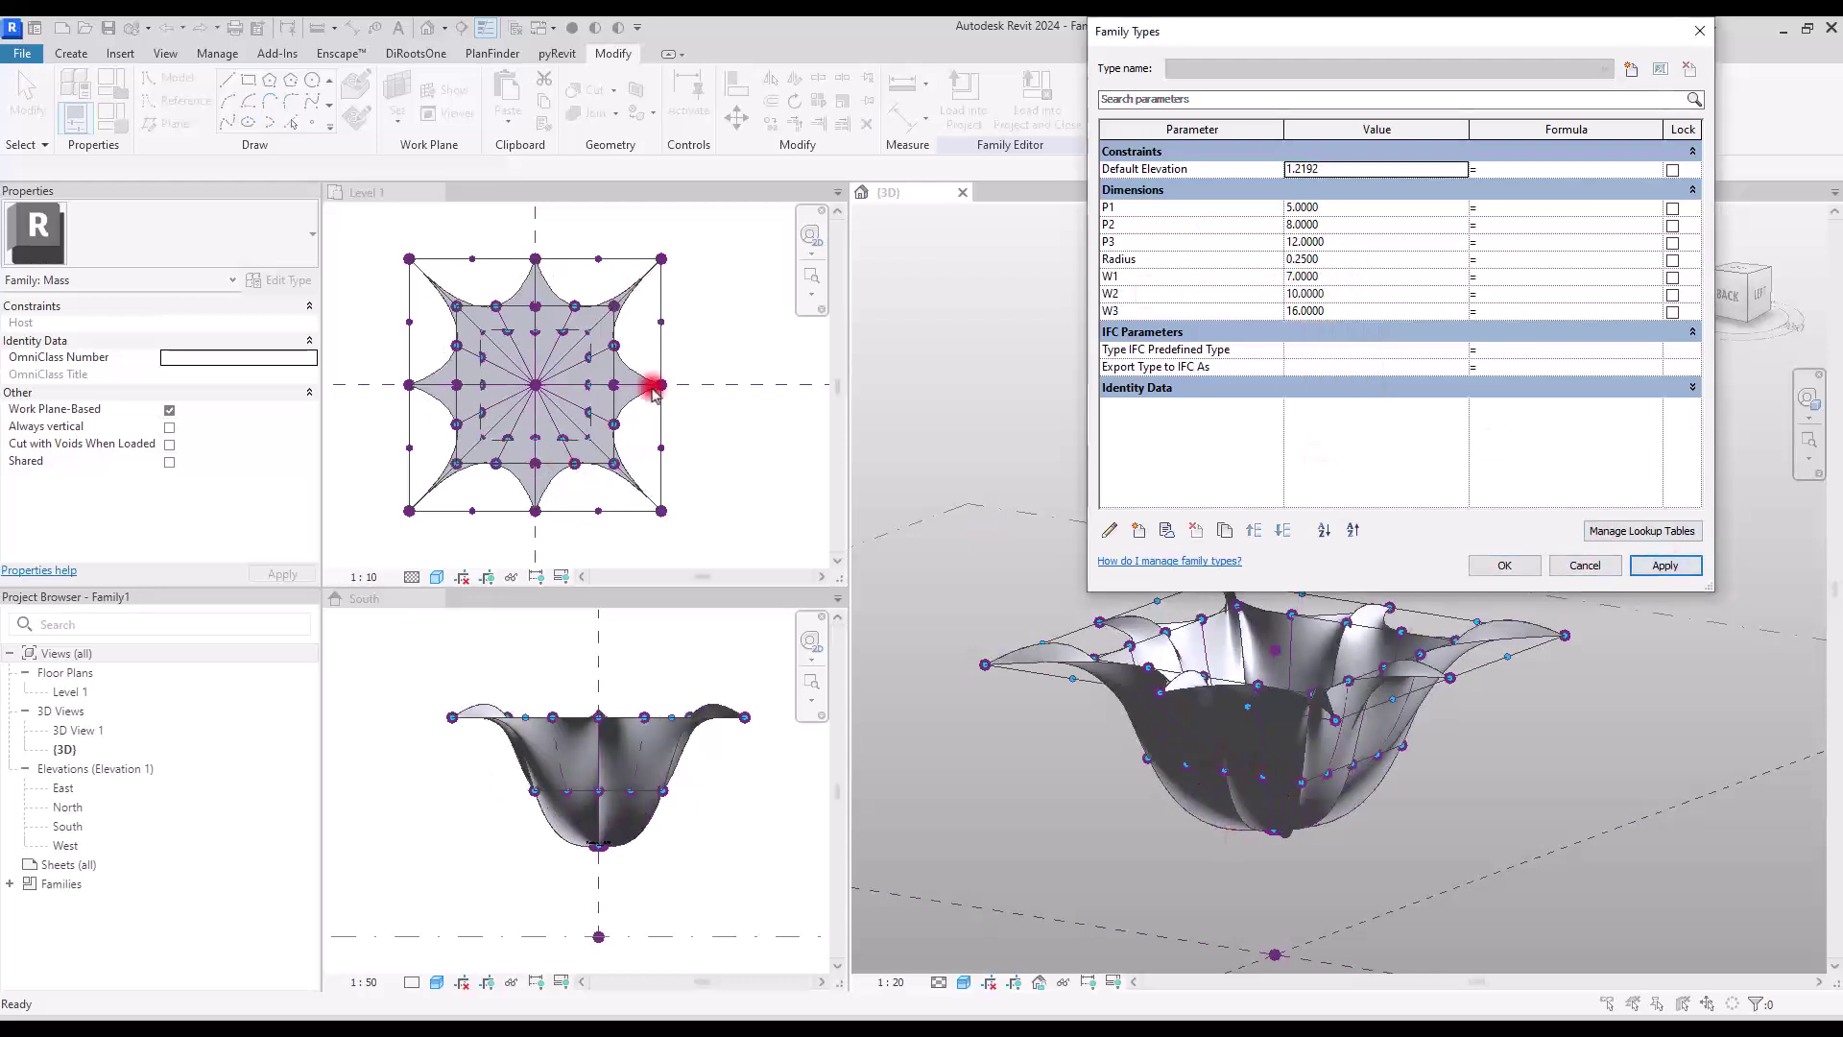
Flex the canopy mass further by setting W3 to 12 and W1 to 4.
{"action": "left_click", "coordinate": [1301, 311]}
{"action": "type", "text": "12"}
{"action": "key", "text": "Return"}
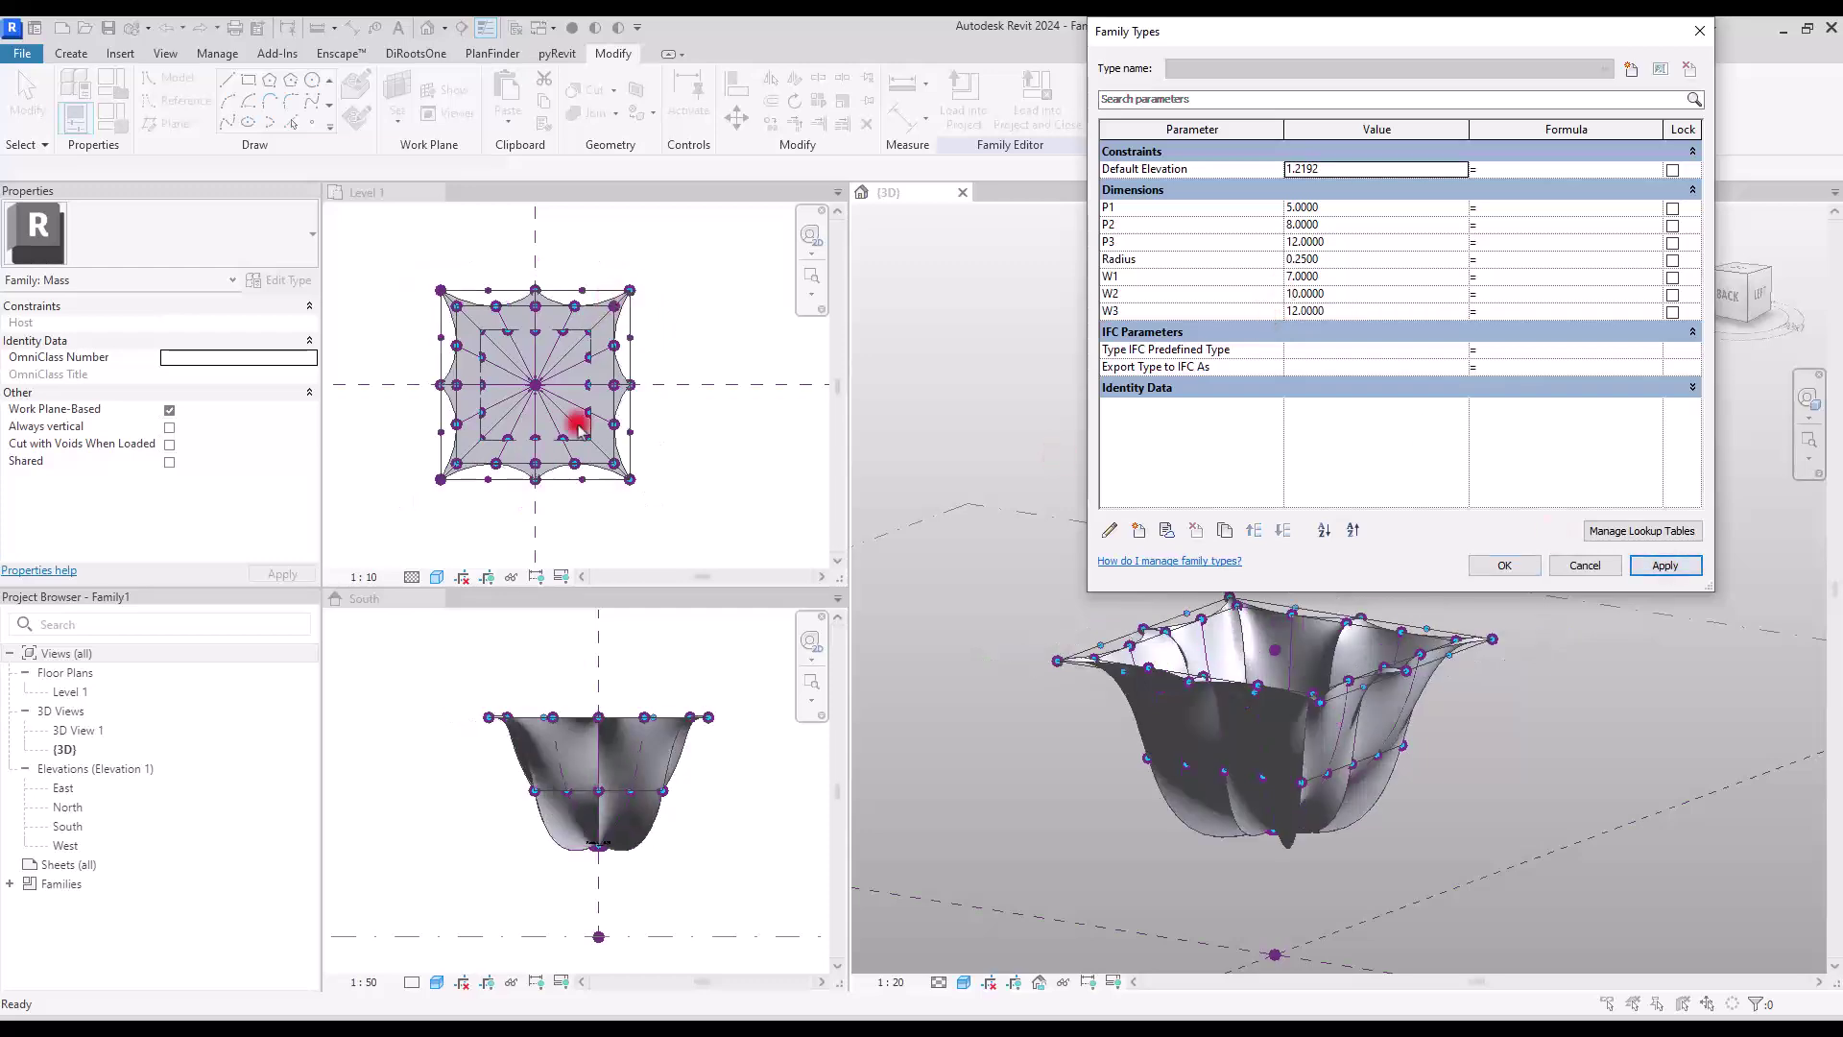
{"action": "left_click", "coordinate": [1291, 277]}
{"action": "type", "text": "4"}
{"action": "key", "text": "Return"}
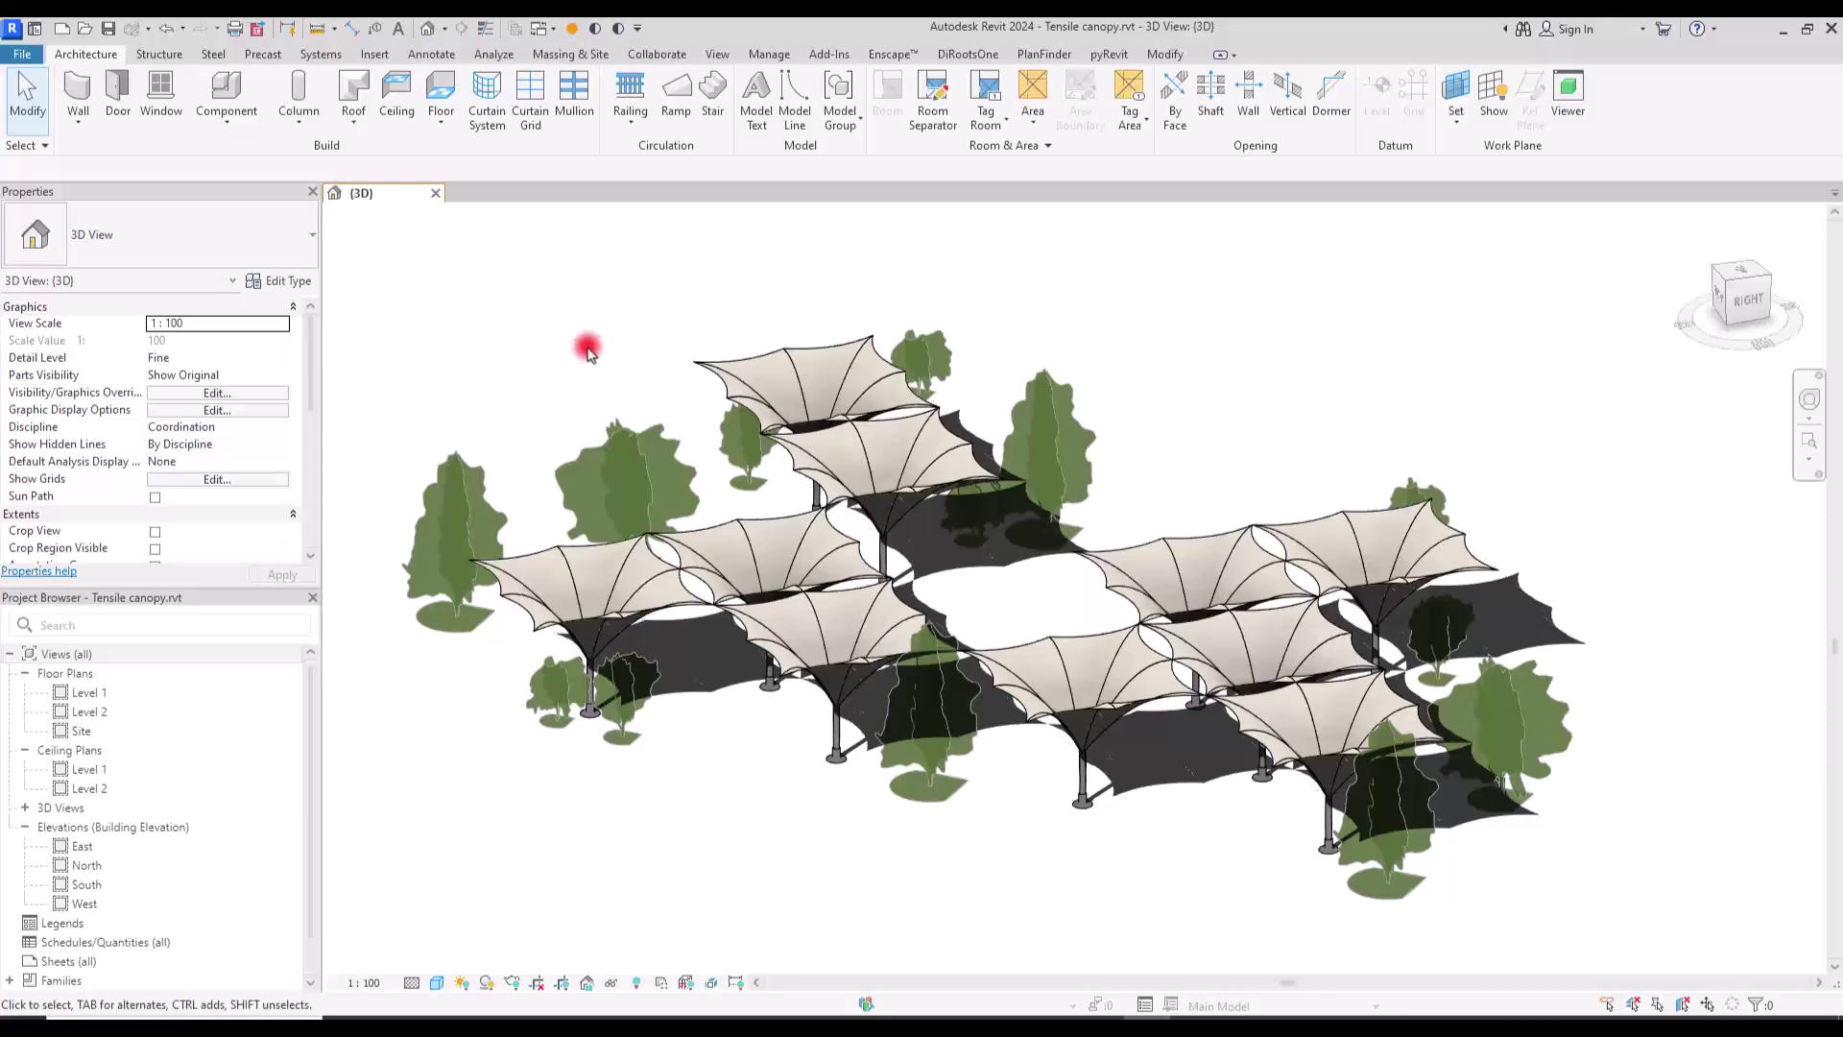
{"action": "middle_click_drag", "start_coordinate": [588, 352], "coordinate": [922, 663], "text": "shift"}
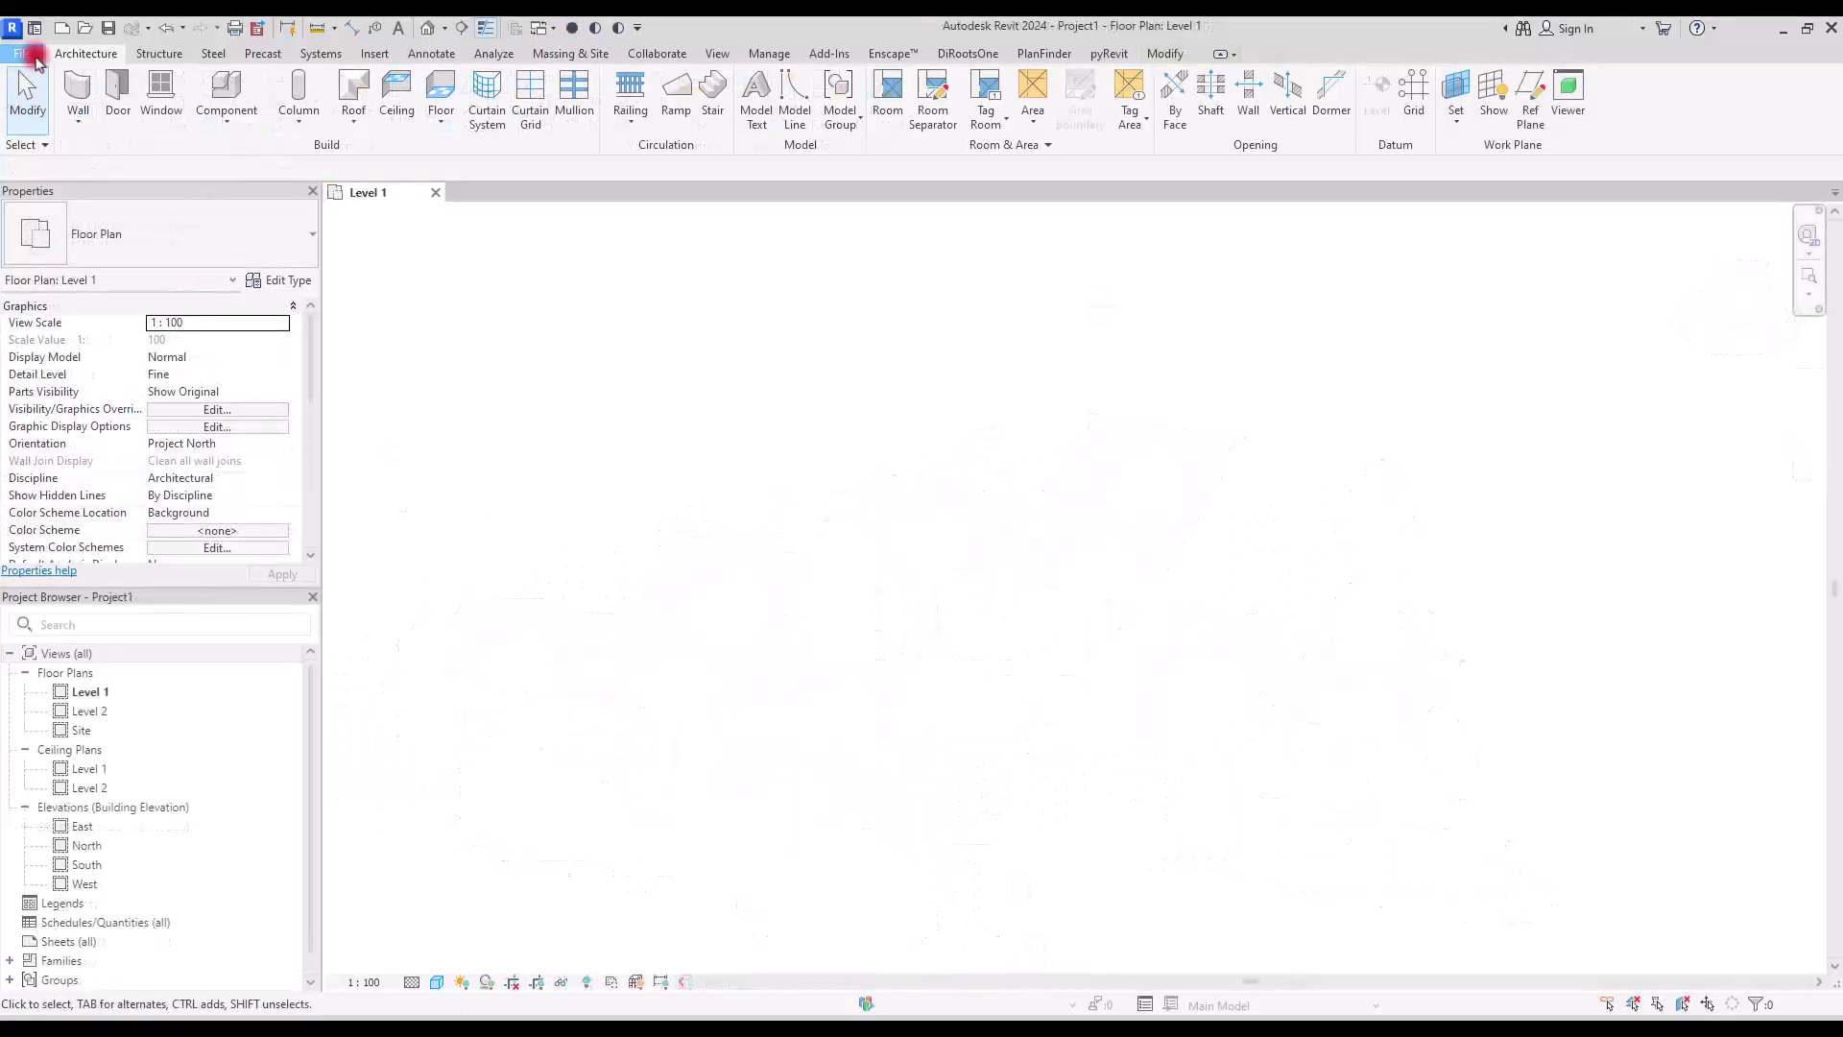
Create a new conceptual mass family from the mass template.
{"action": "left_click", "coordinate": [35, 56]}
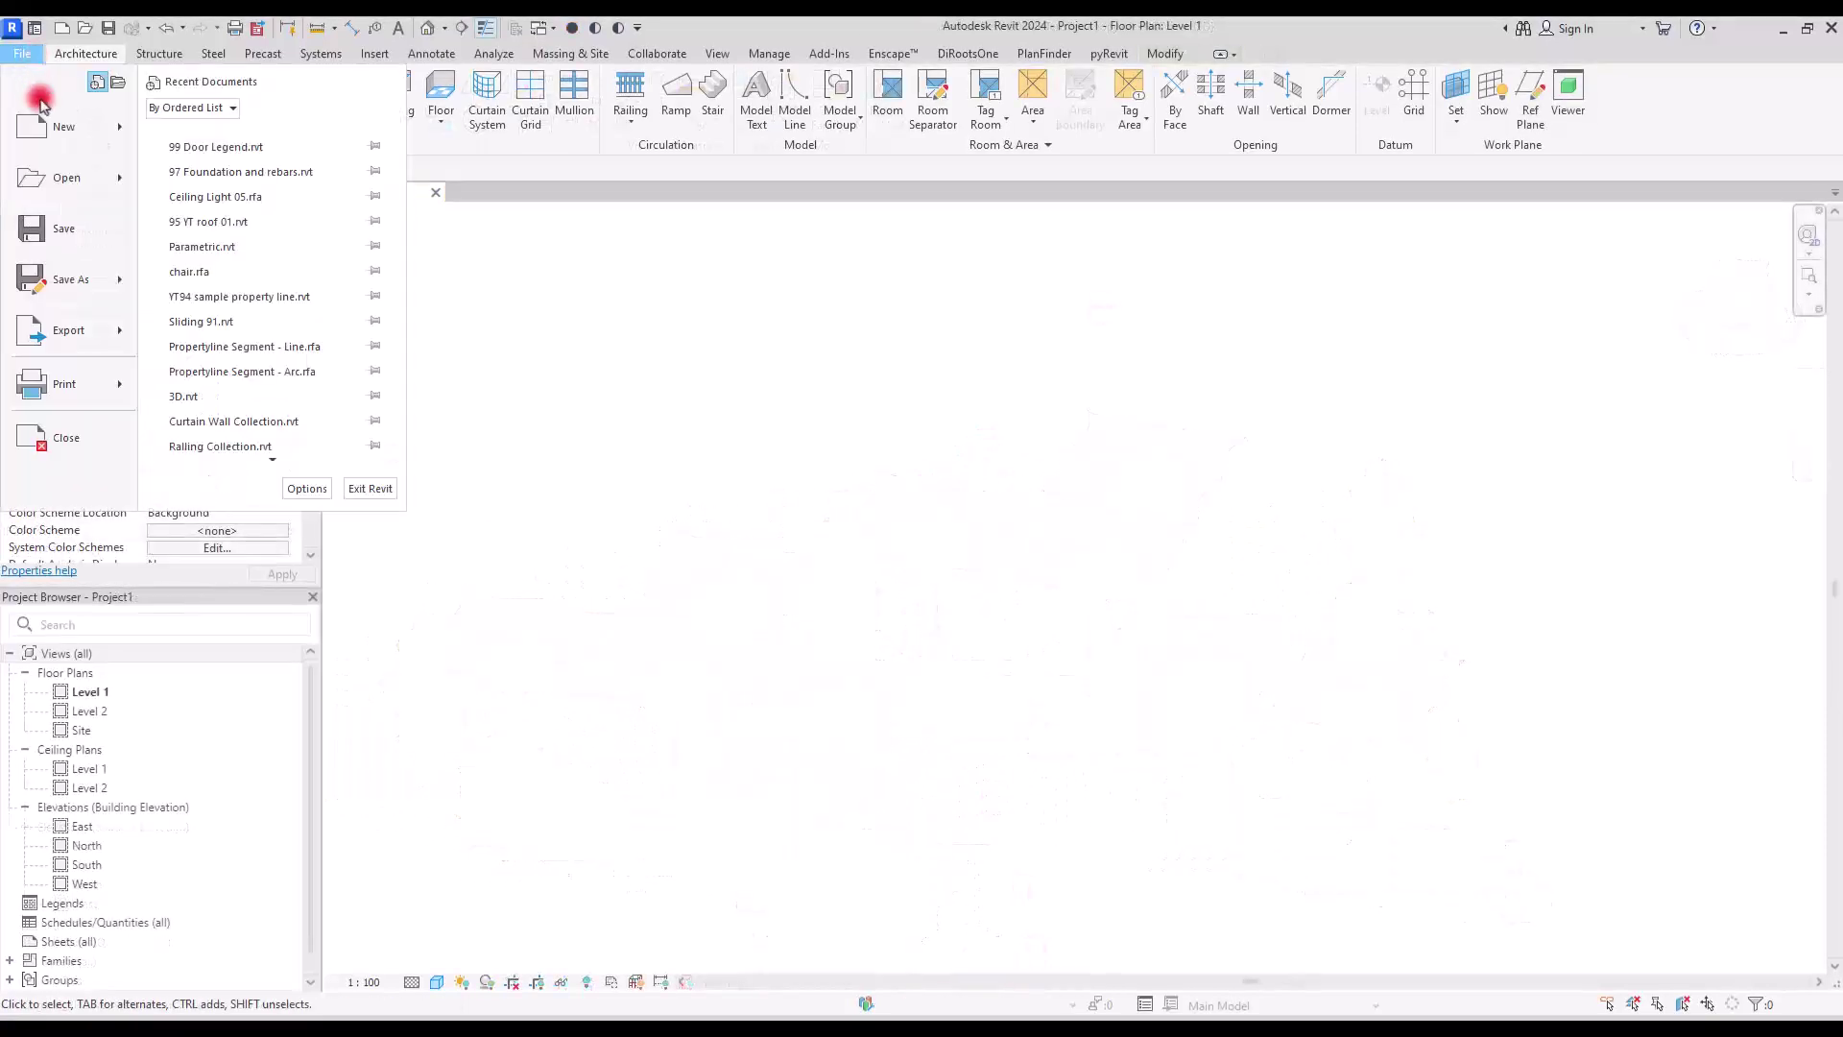
{"action": "mouse_move", "coordinate": [91, 124]}
{"action": "left_click", "coordinate": [219, 259]}
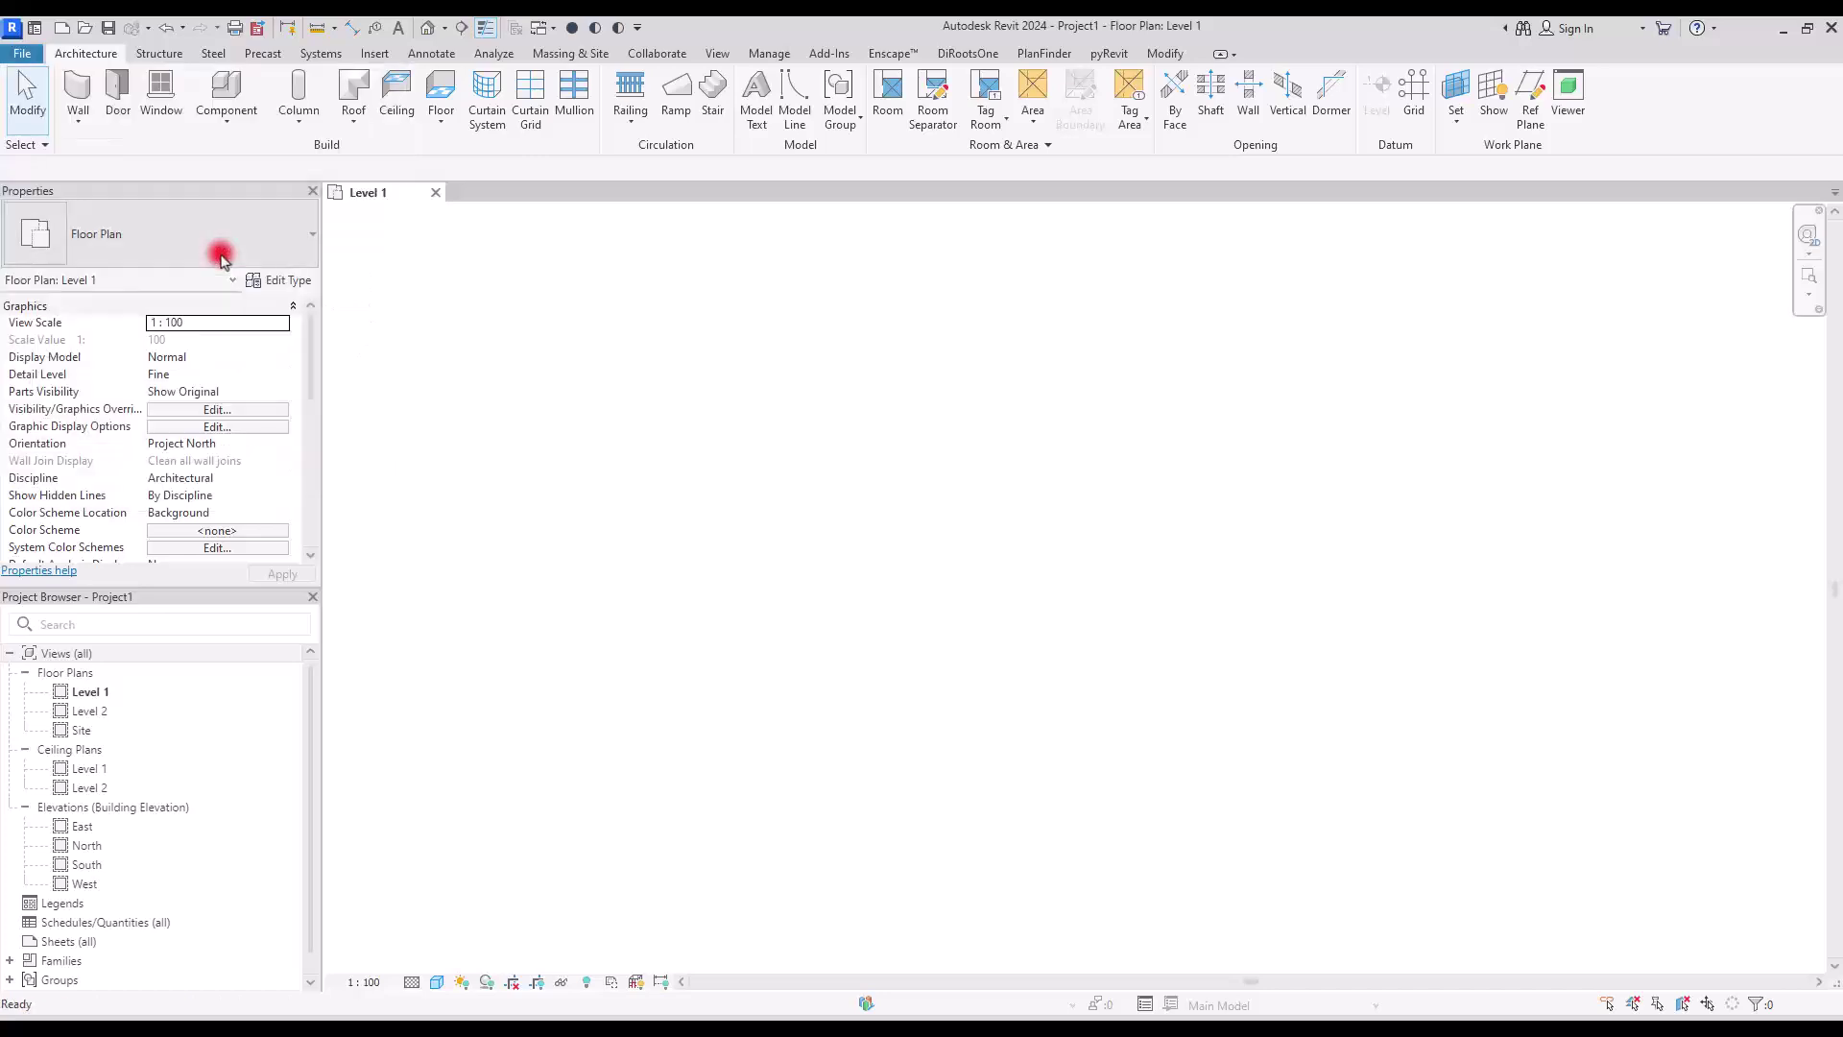
{"action": "double_click", "coordinate": [672, 179]}
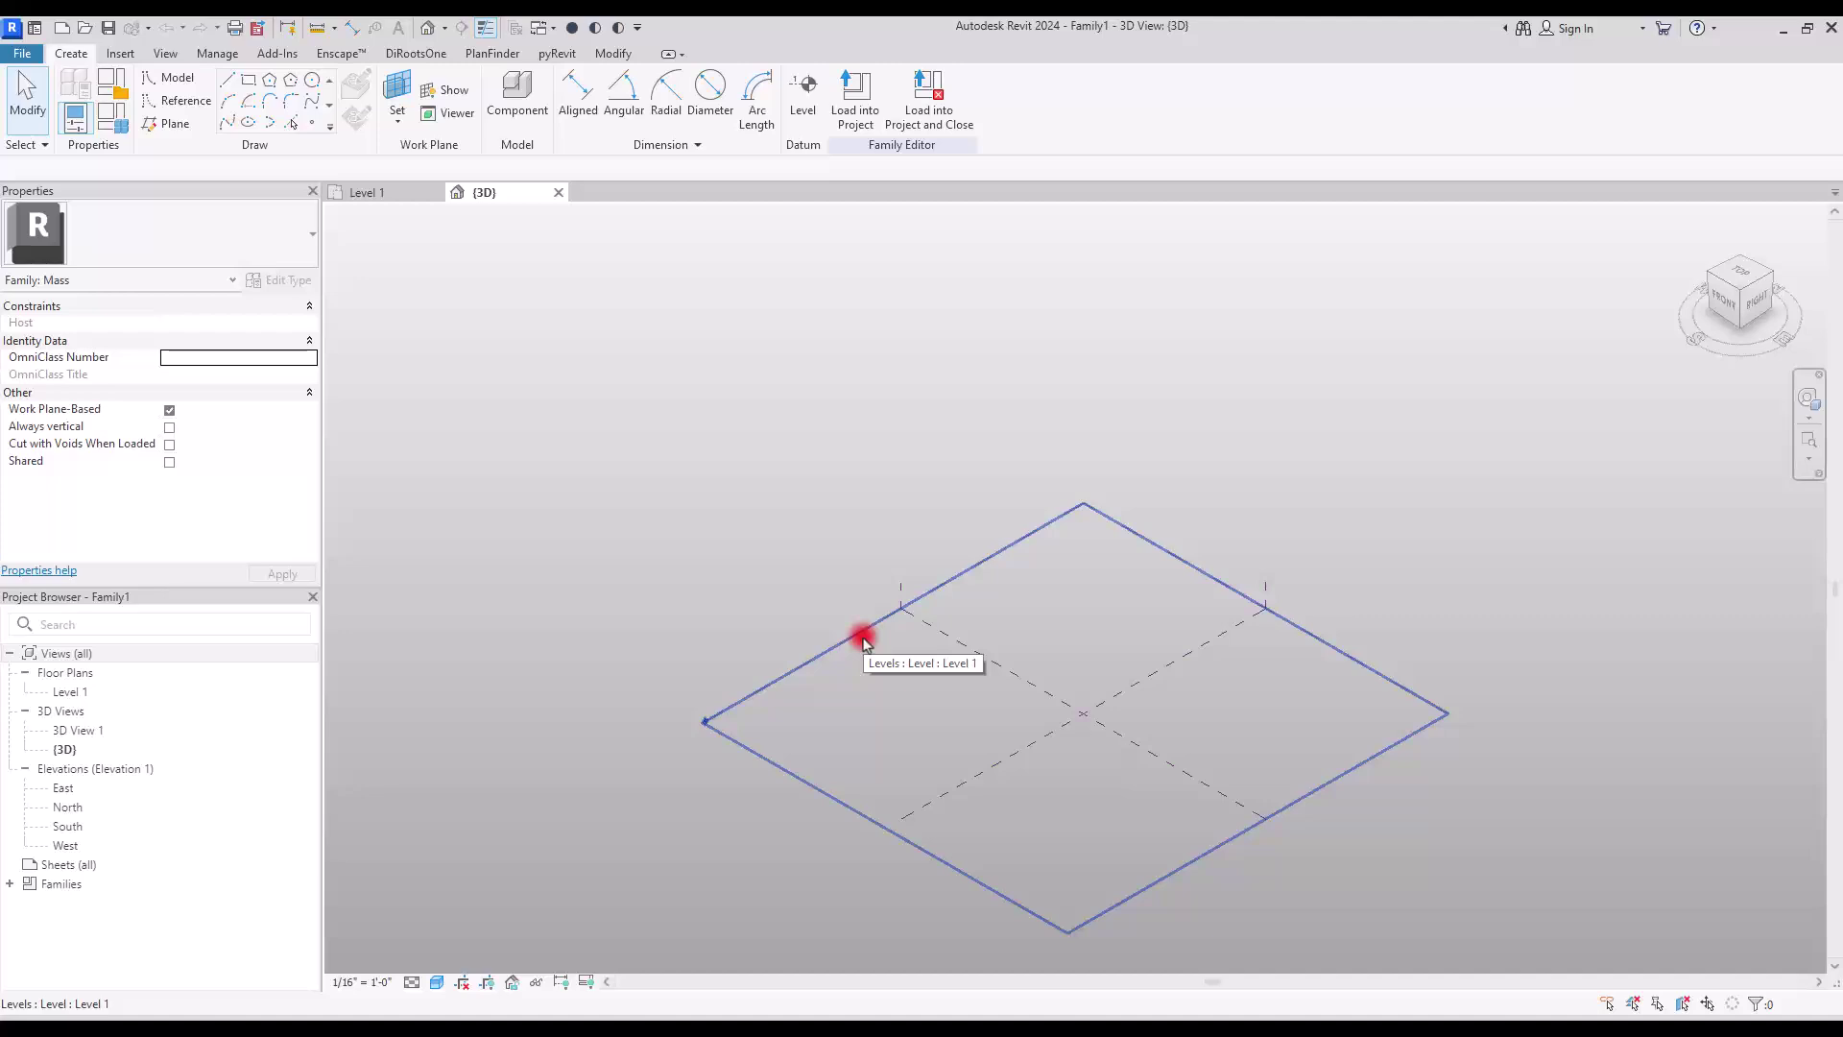
Set the family's length units to meters with rounding to 2 decimal places.
{"action": "key", "text": "u"}
{"action": "key", "text": "n"}
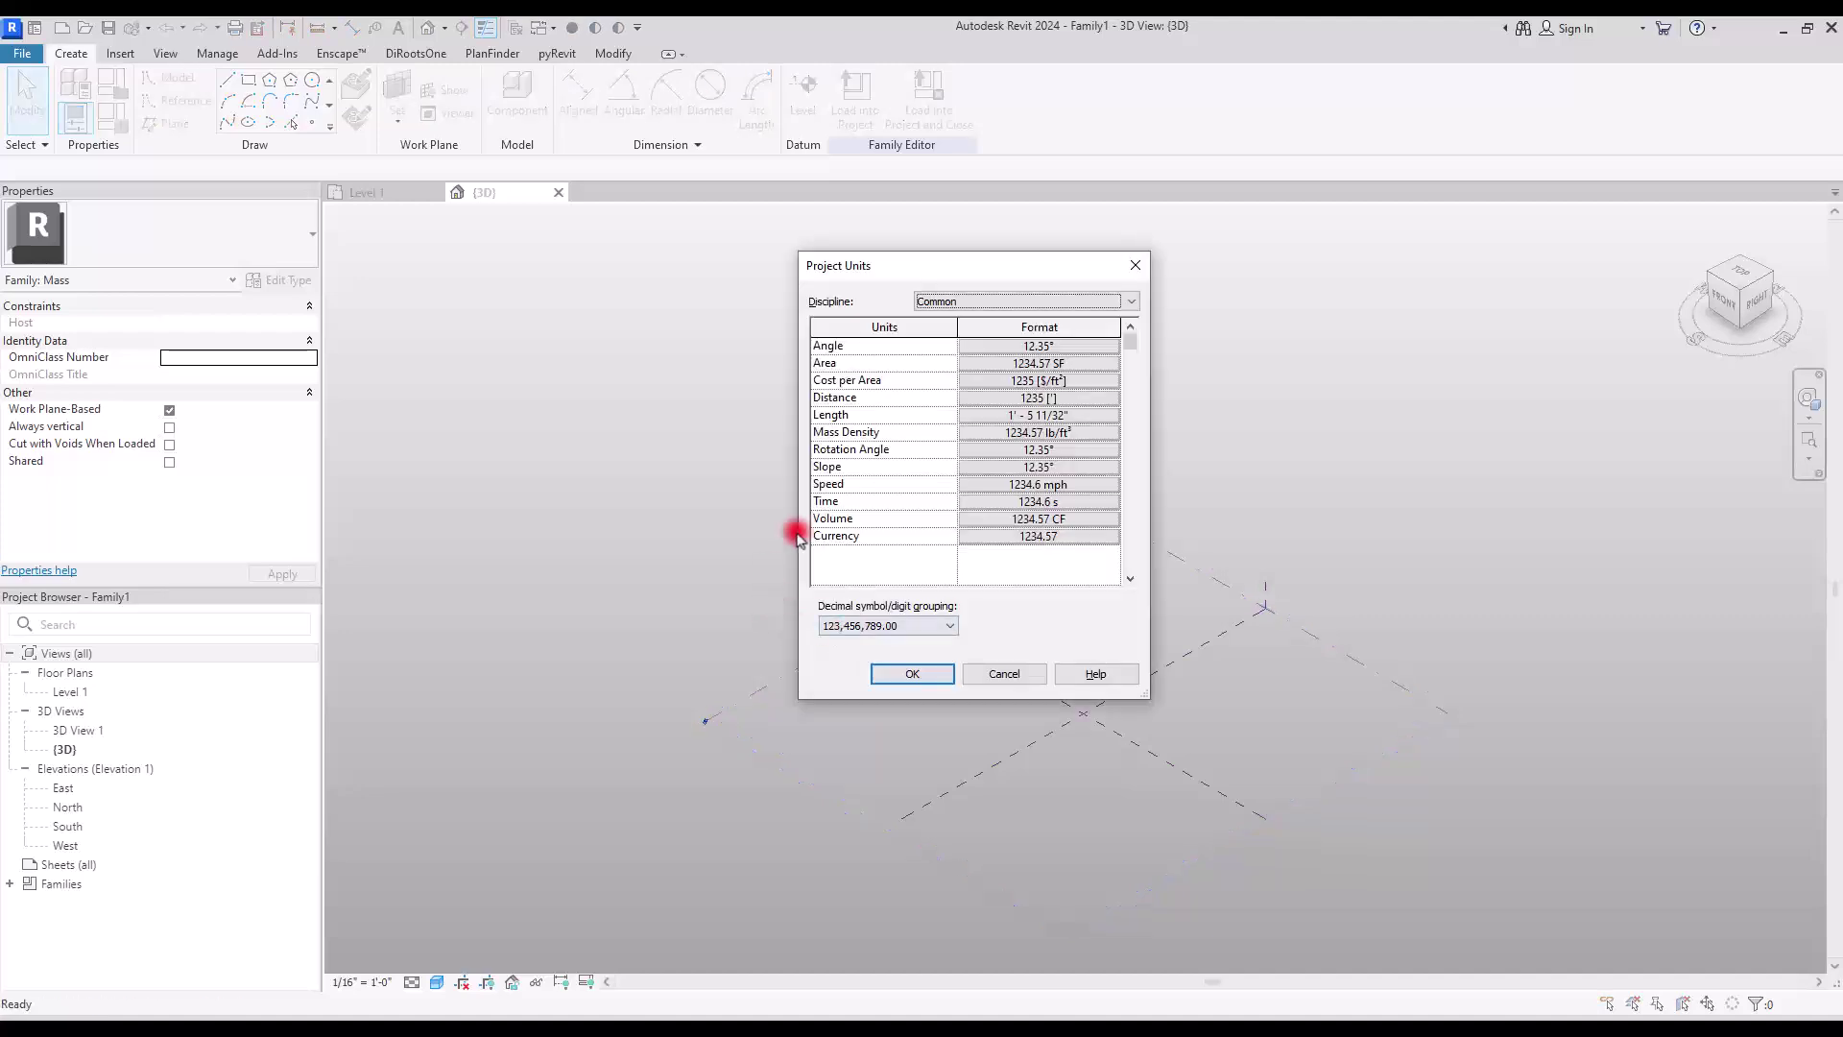
{"action": "left_click", "coordinate": [1012, 423]}
{"action": "left_click", "coordinate": [754, 488]}
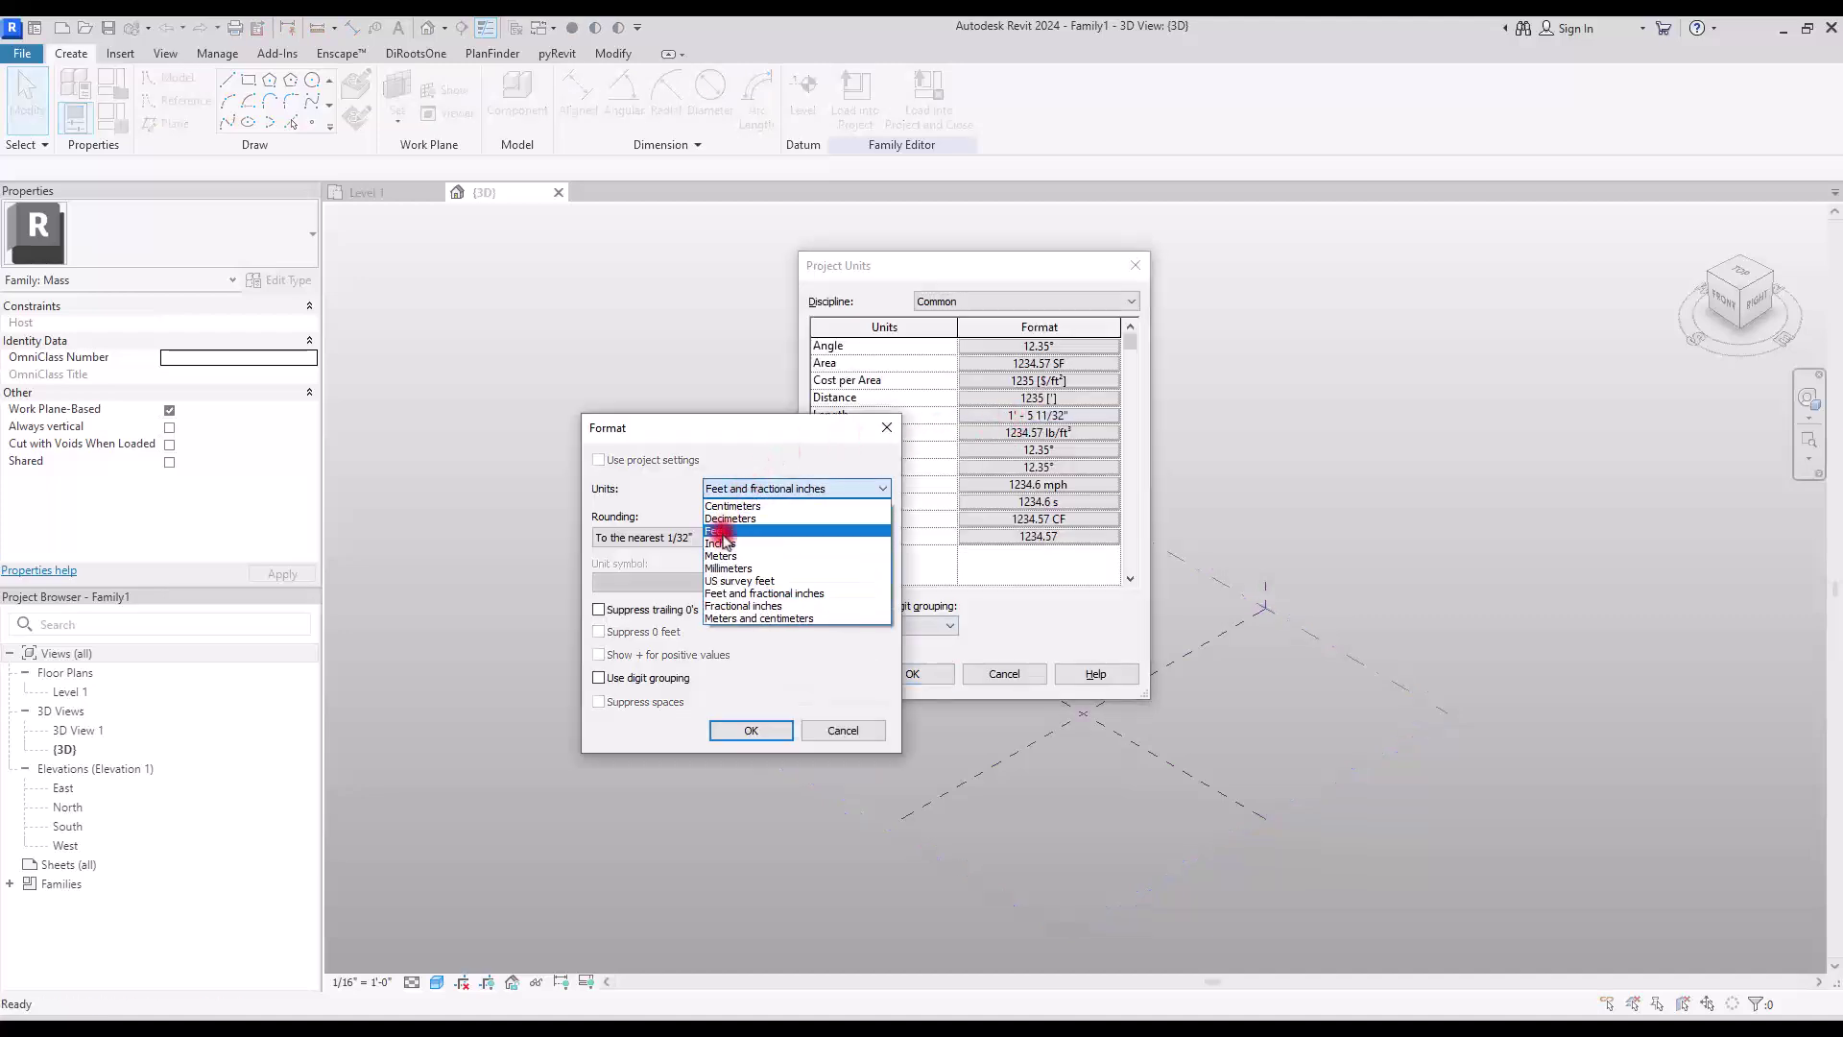
{"action": "left_click", "coordinate": [718, 557]}
{"action": "left_click", "coordinate": [712, 538]}
{"action": "left_click", "coordinate": [636, 607]}
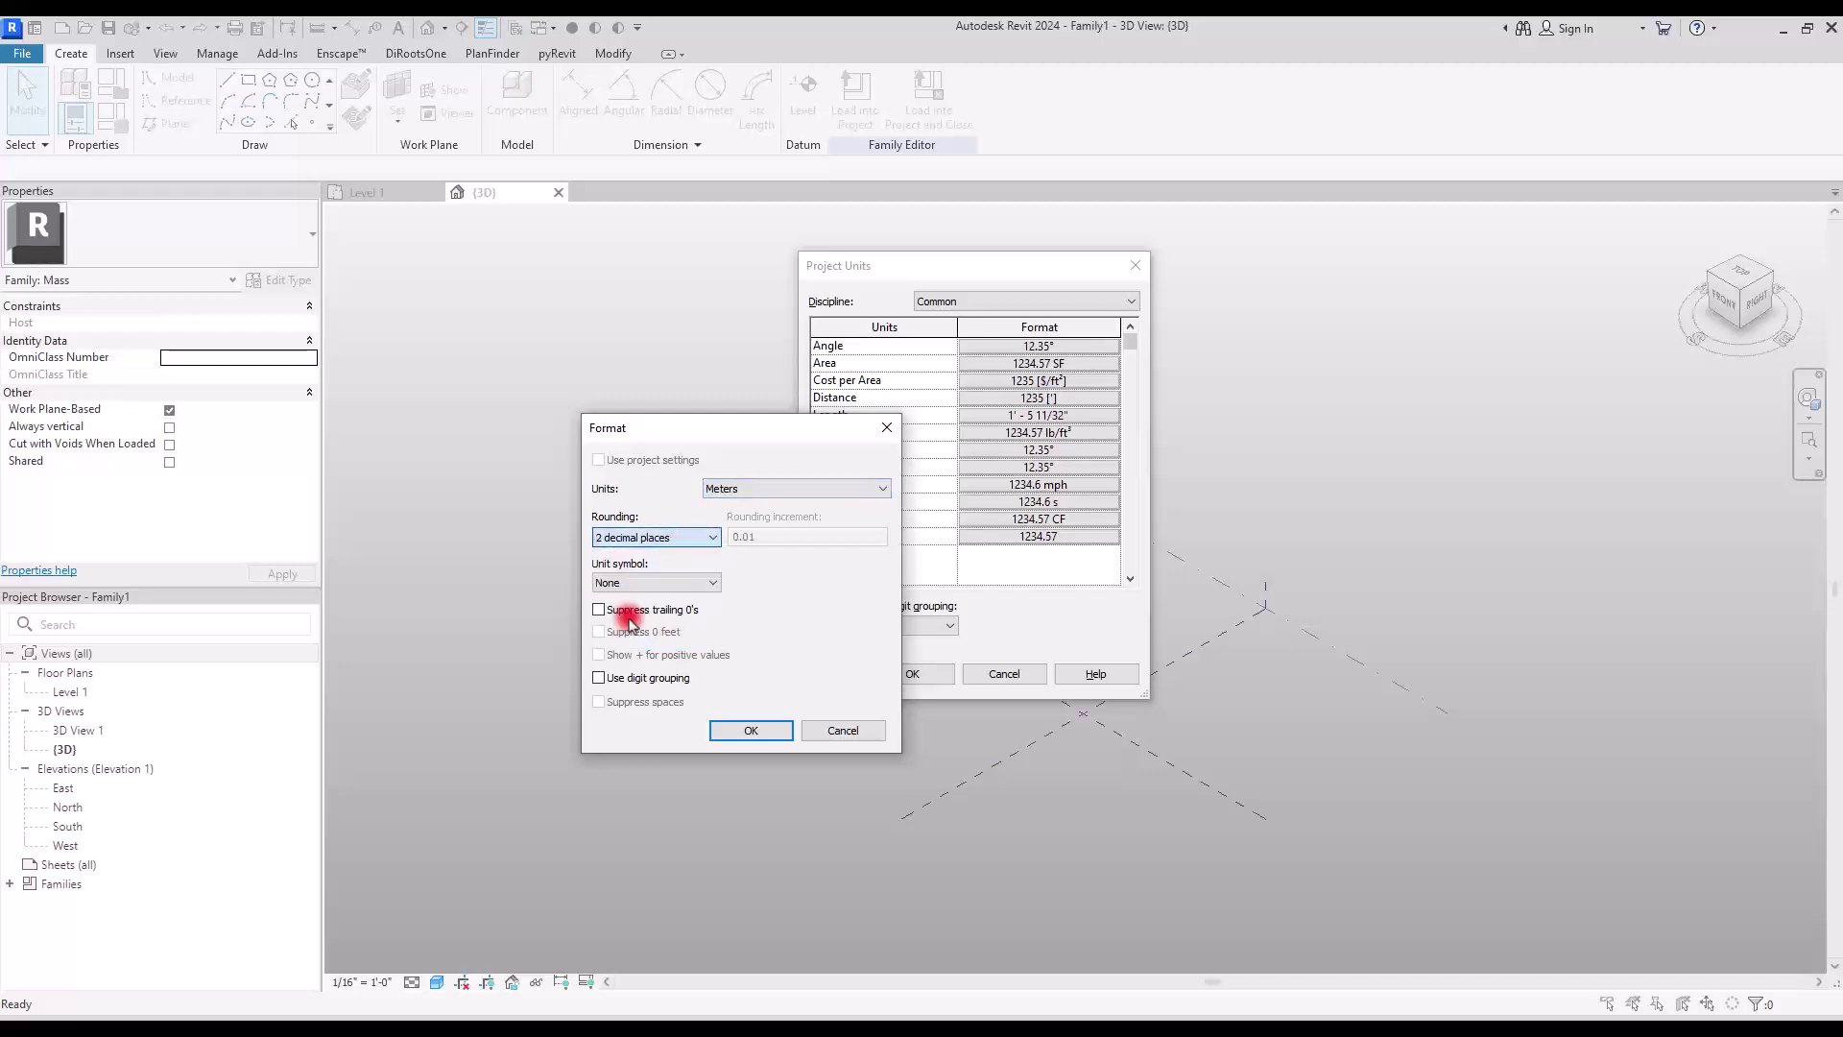
{"action": "left_click", "coordinate": [722, 732]}
{"action": "left_click", "coordinate": [910, 675]}
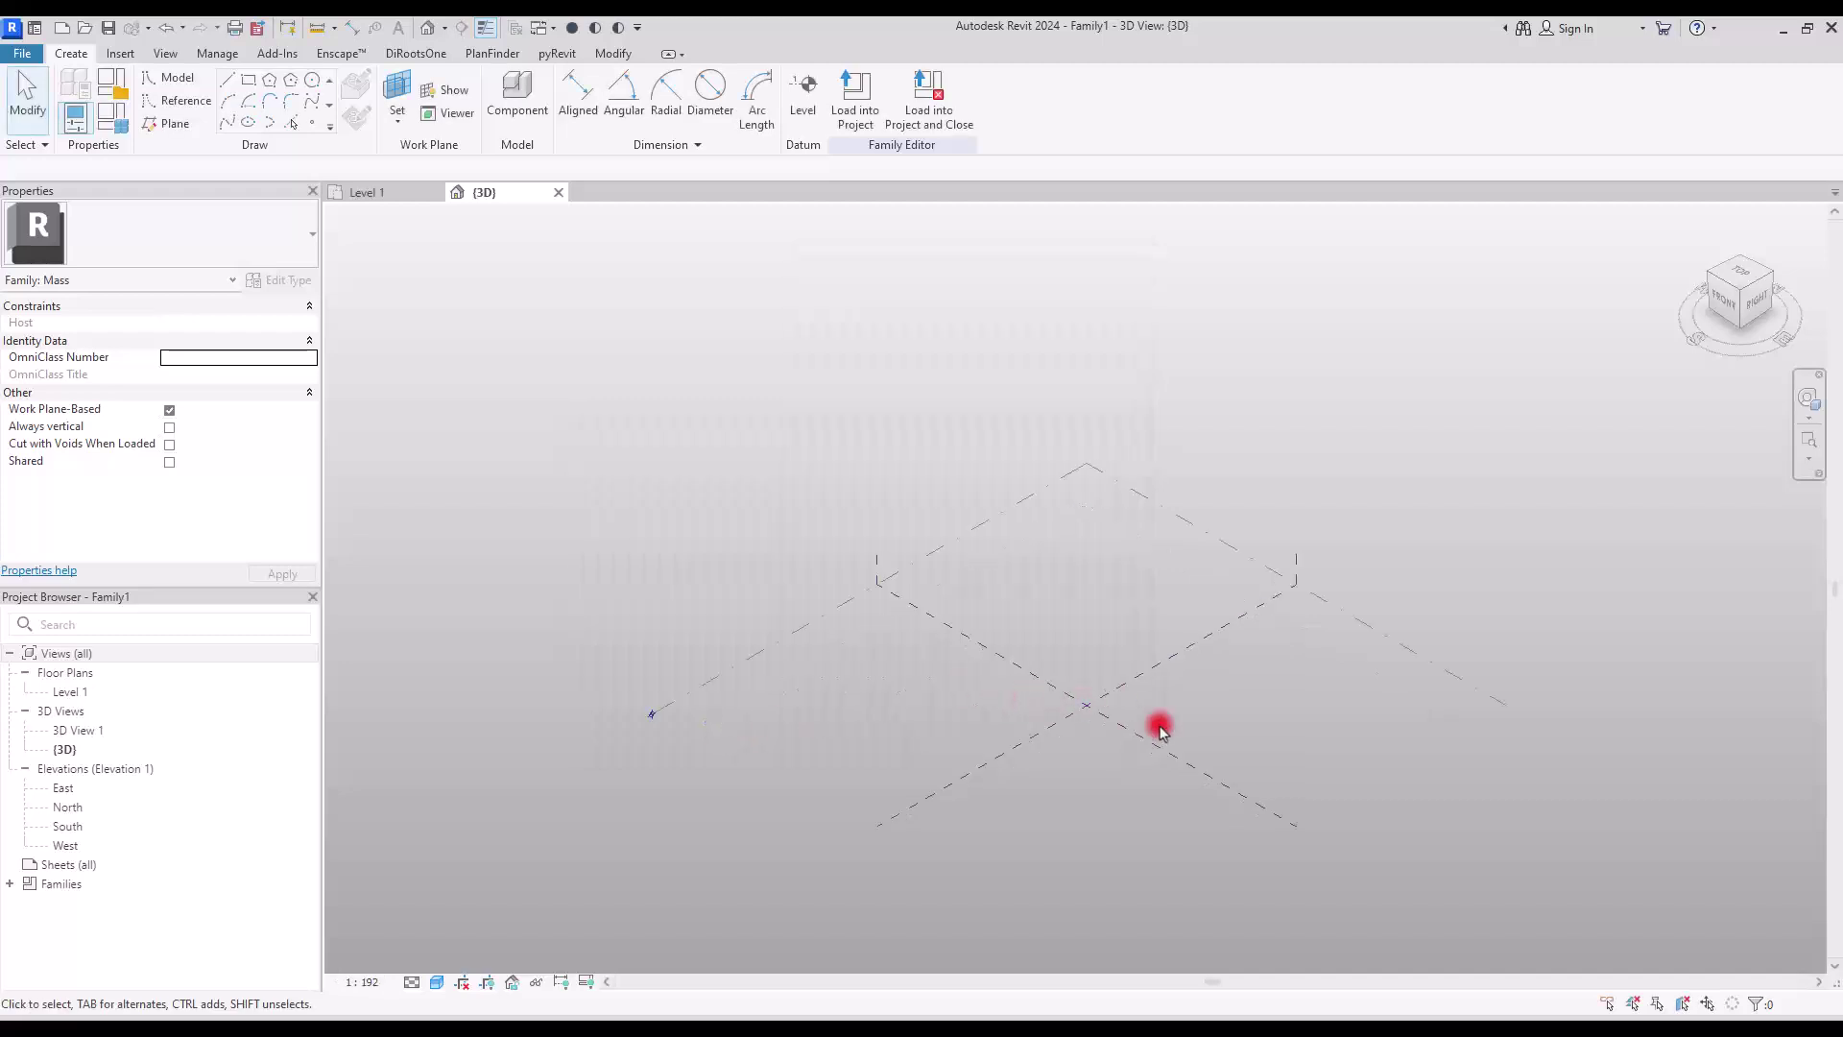
Place a reference point at the intersection of the center reference planes in the Level 1 floor plan.
{"action": "middle_click_drag", "start_coordinate": [1160, 731], "coordinate": [1163, 716]}
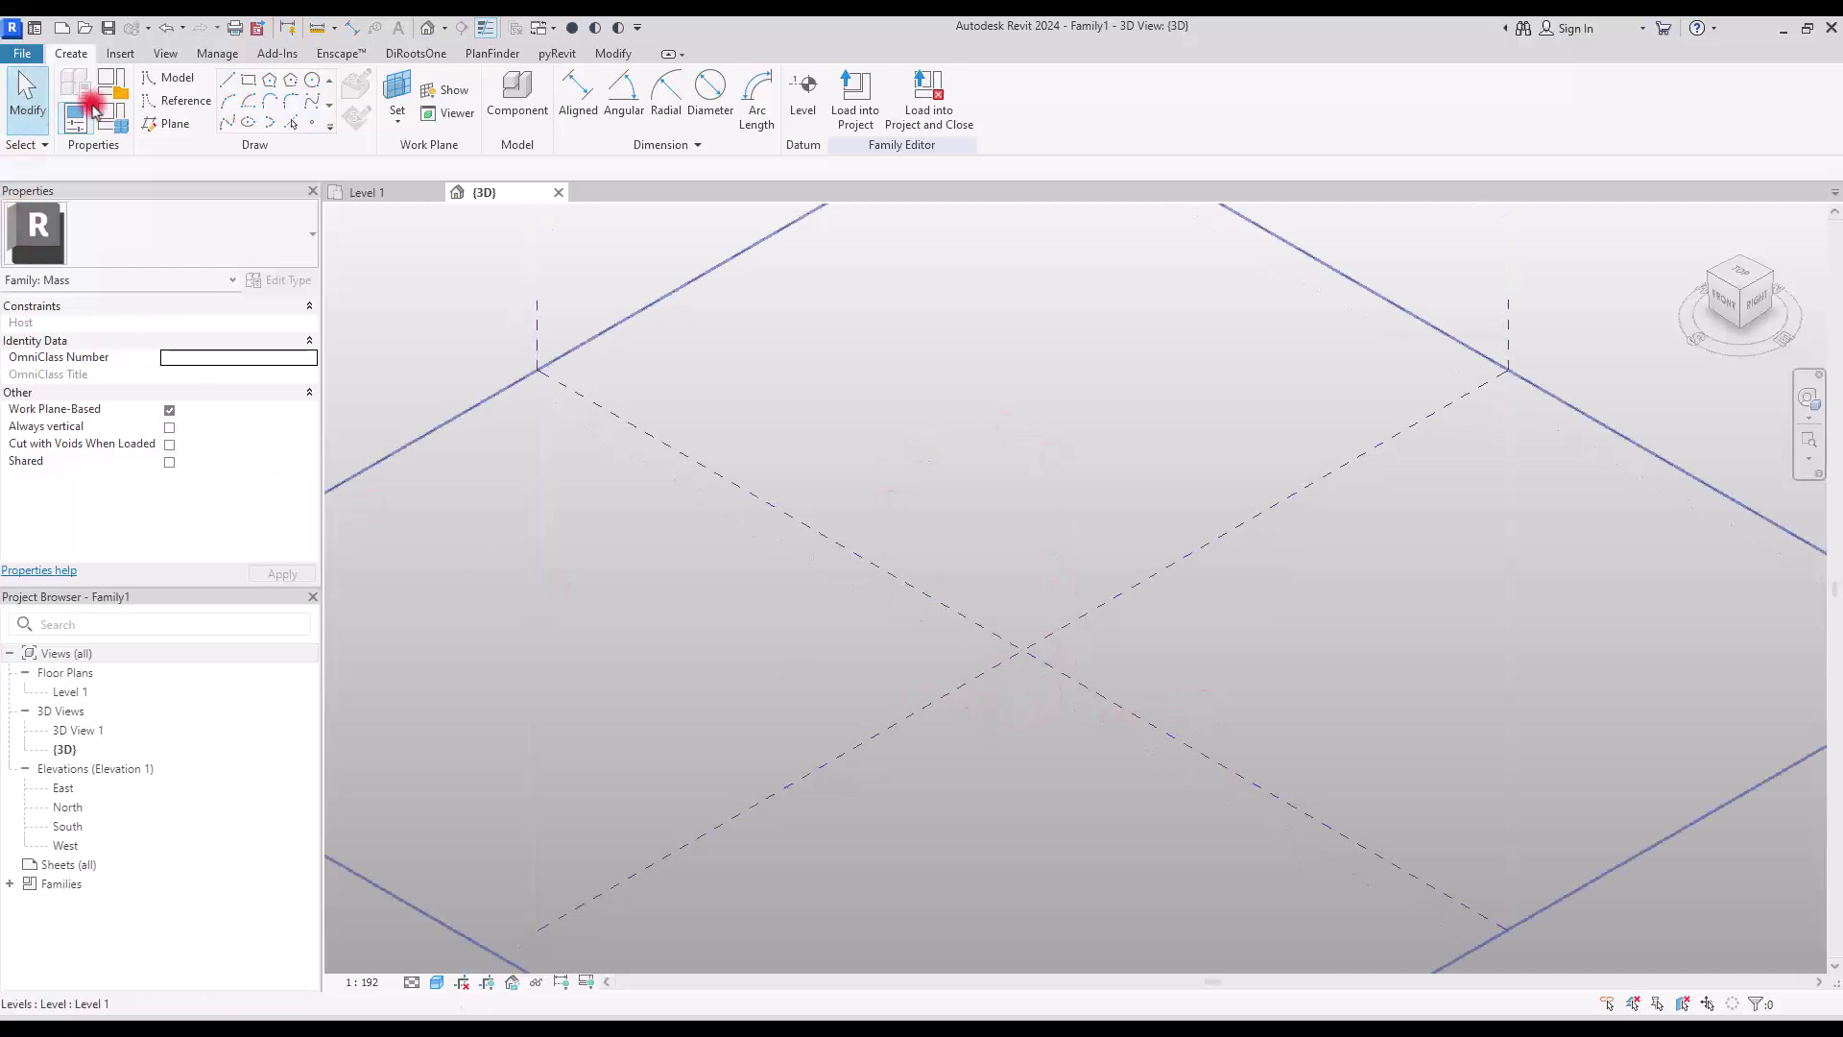
{"action": "left_click", "coordinate": [175, 99]}
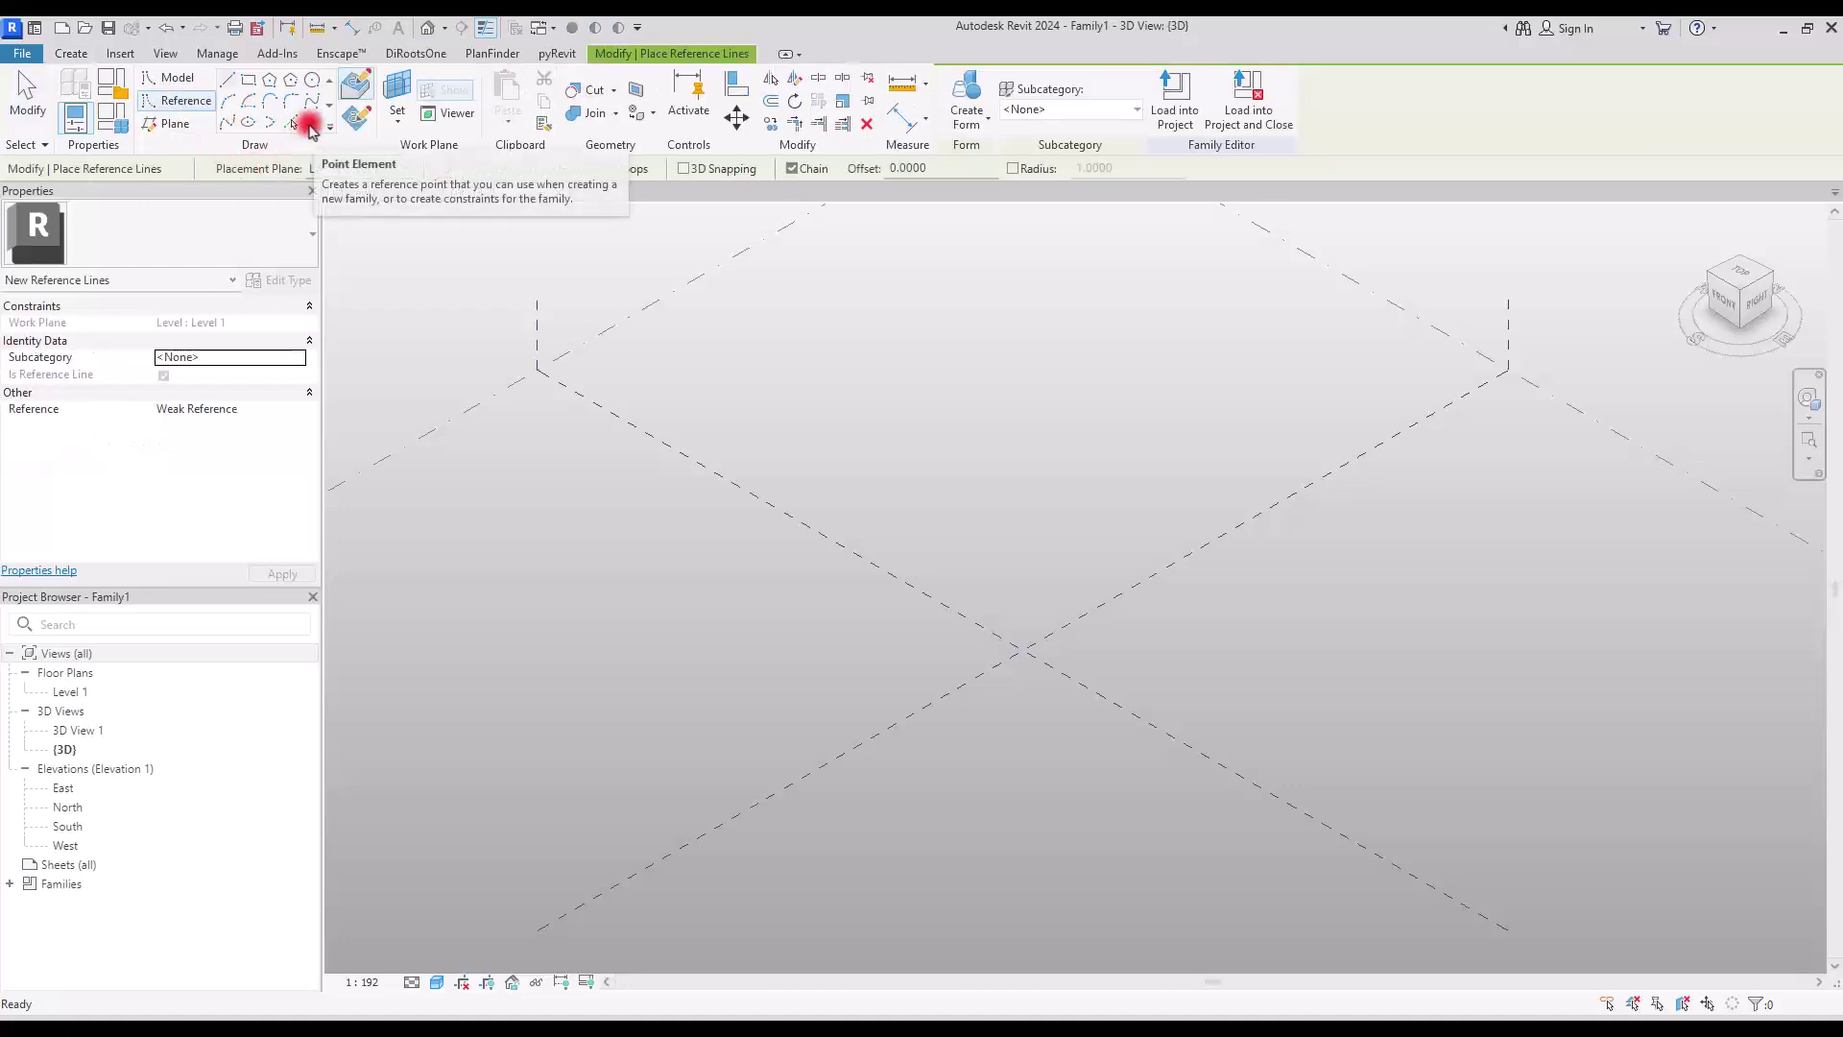
{"action": "left_click", "coordinate": [309, 125]}
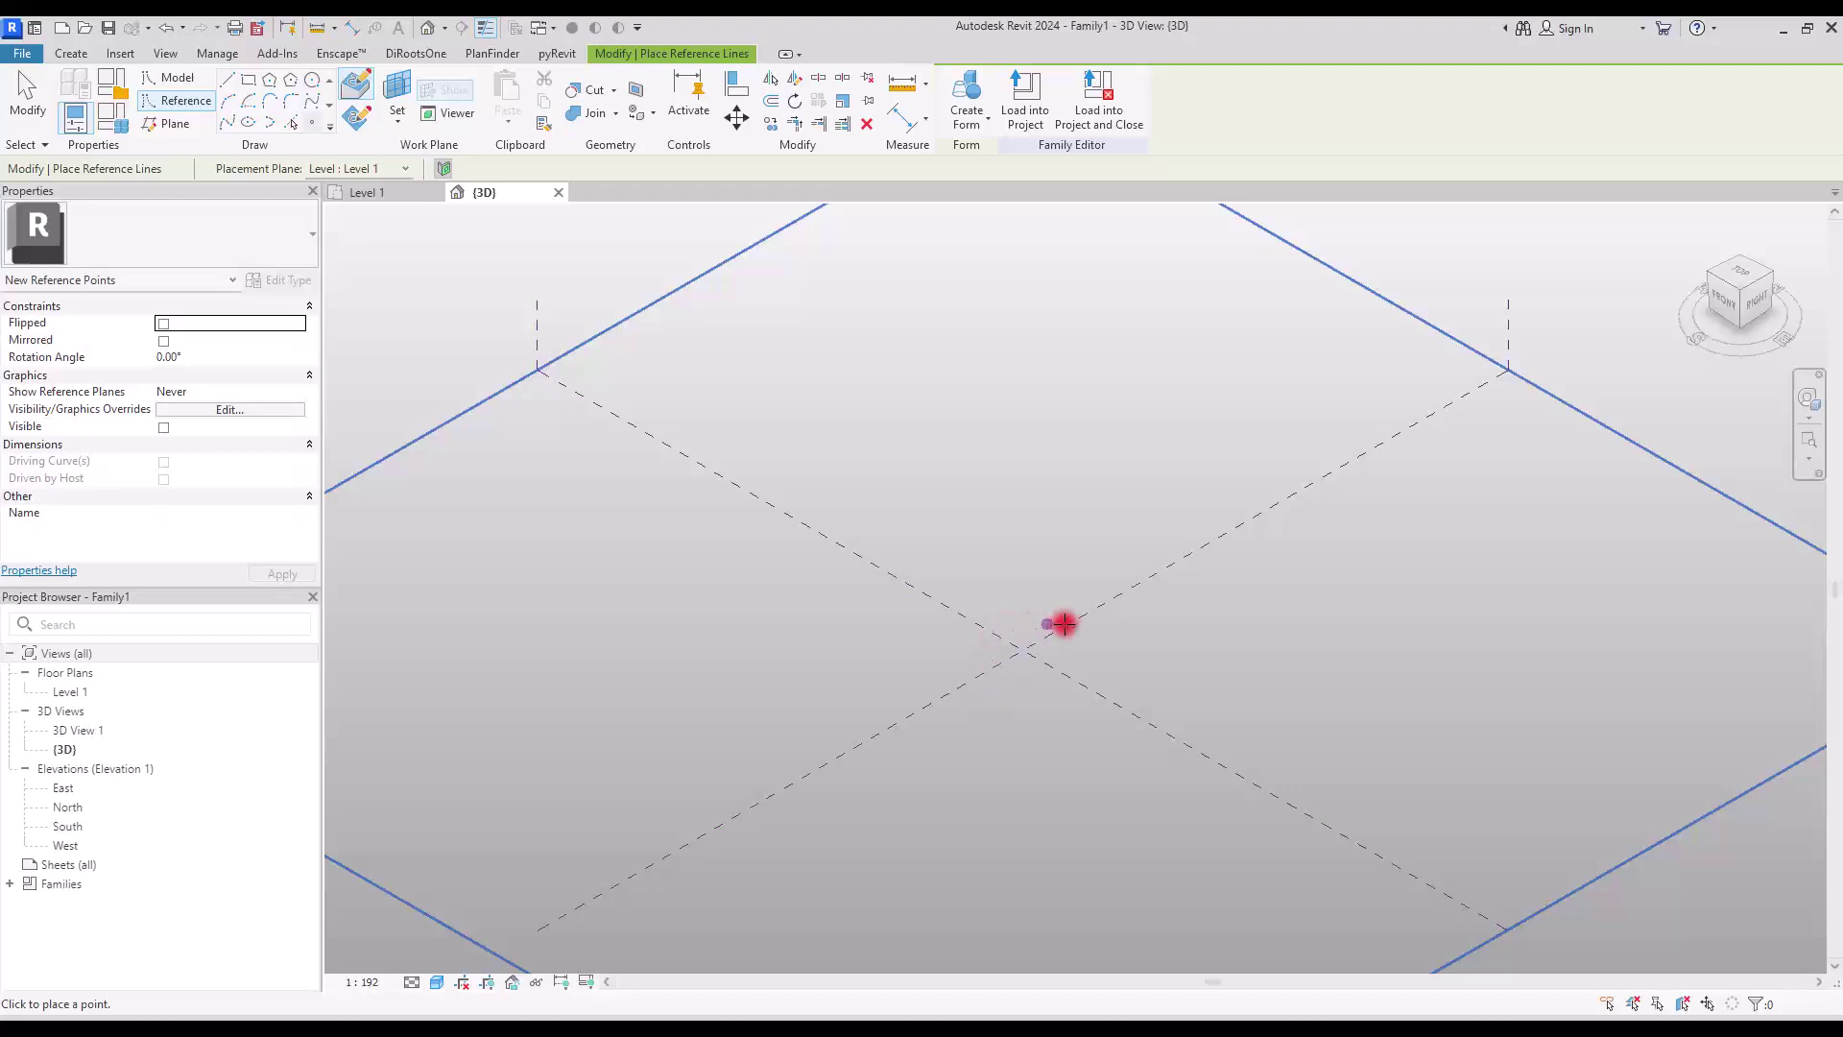
{"action": "double_click", "coordinate": [77, 693]}
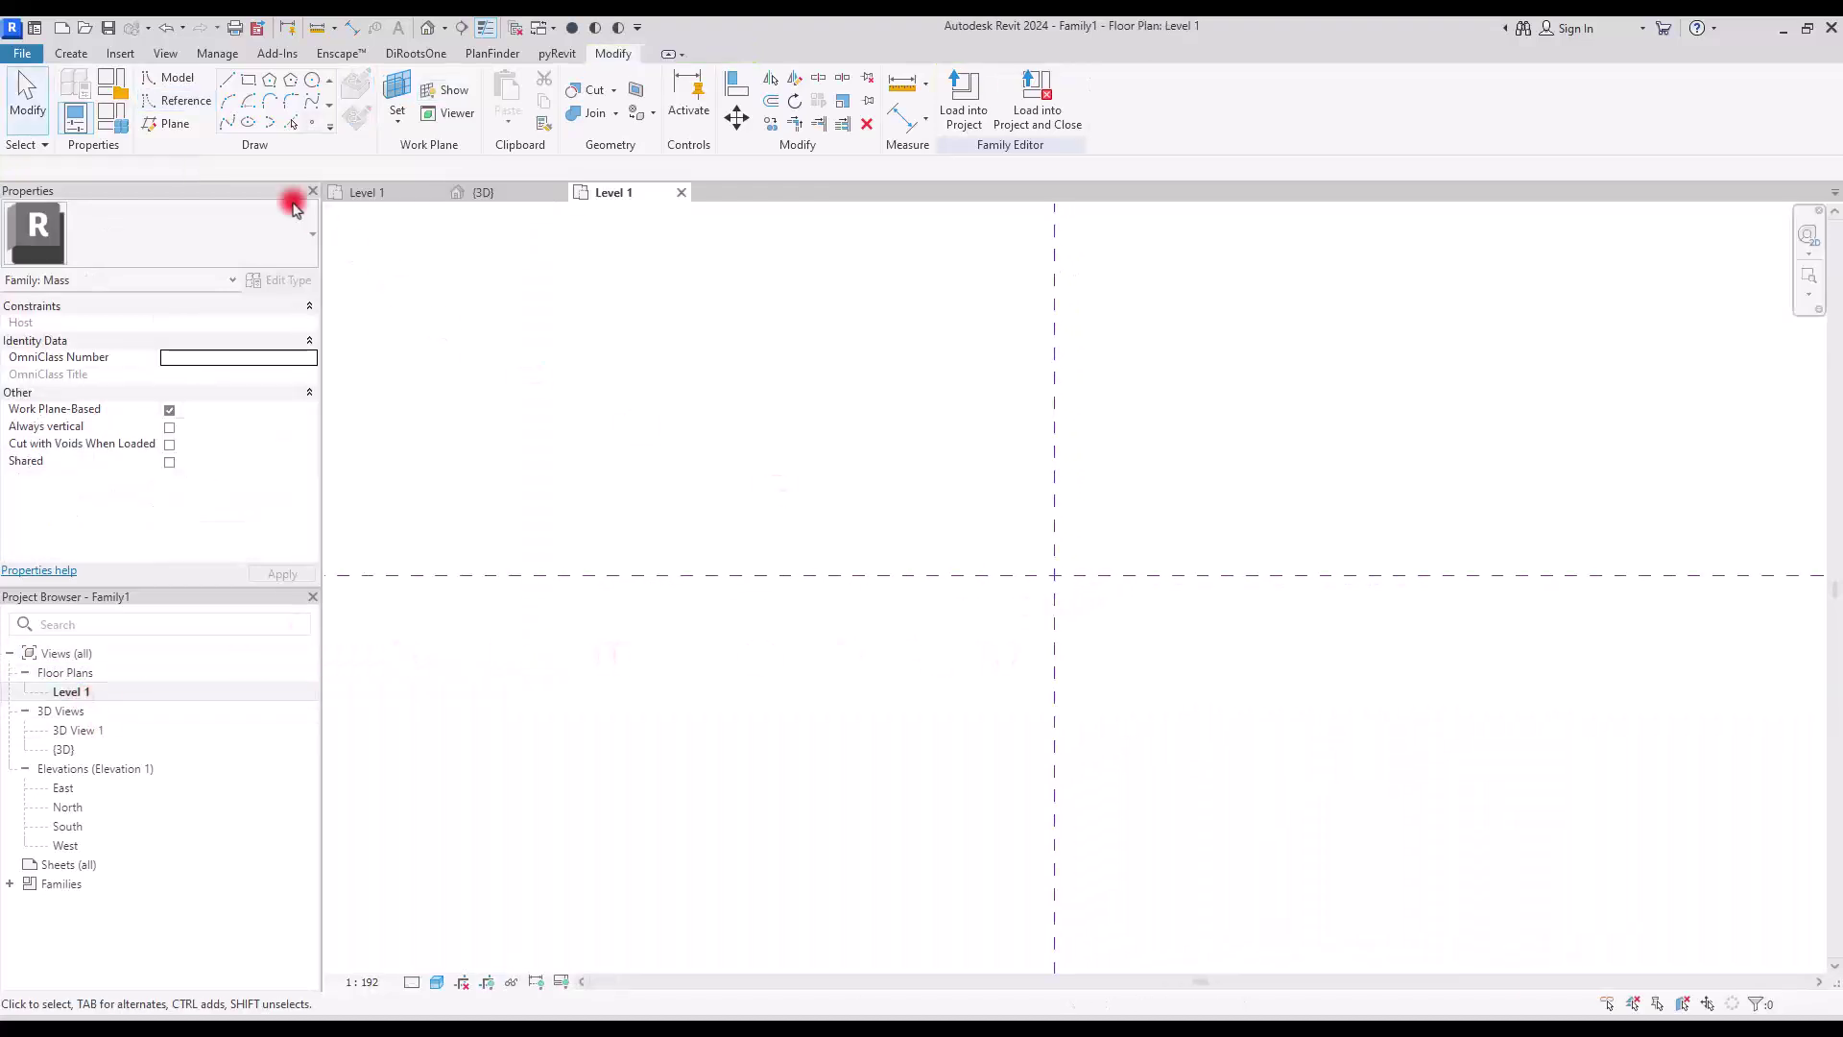
{"action": "left_click", "coordinate": [298, 120]}
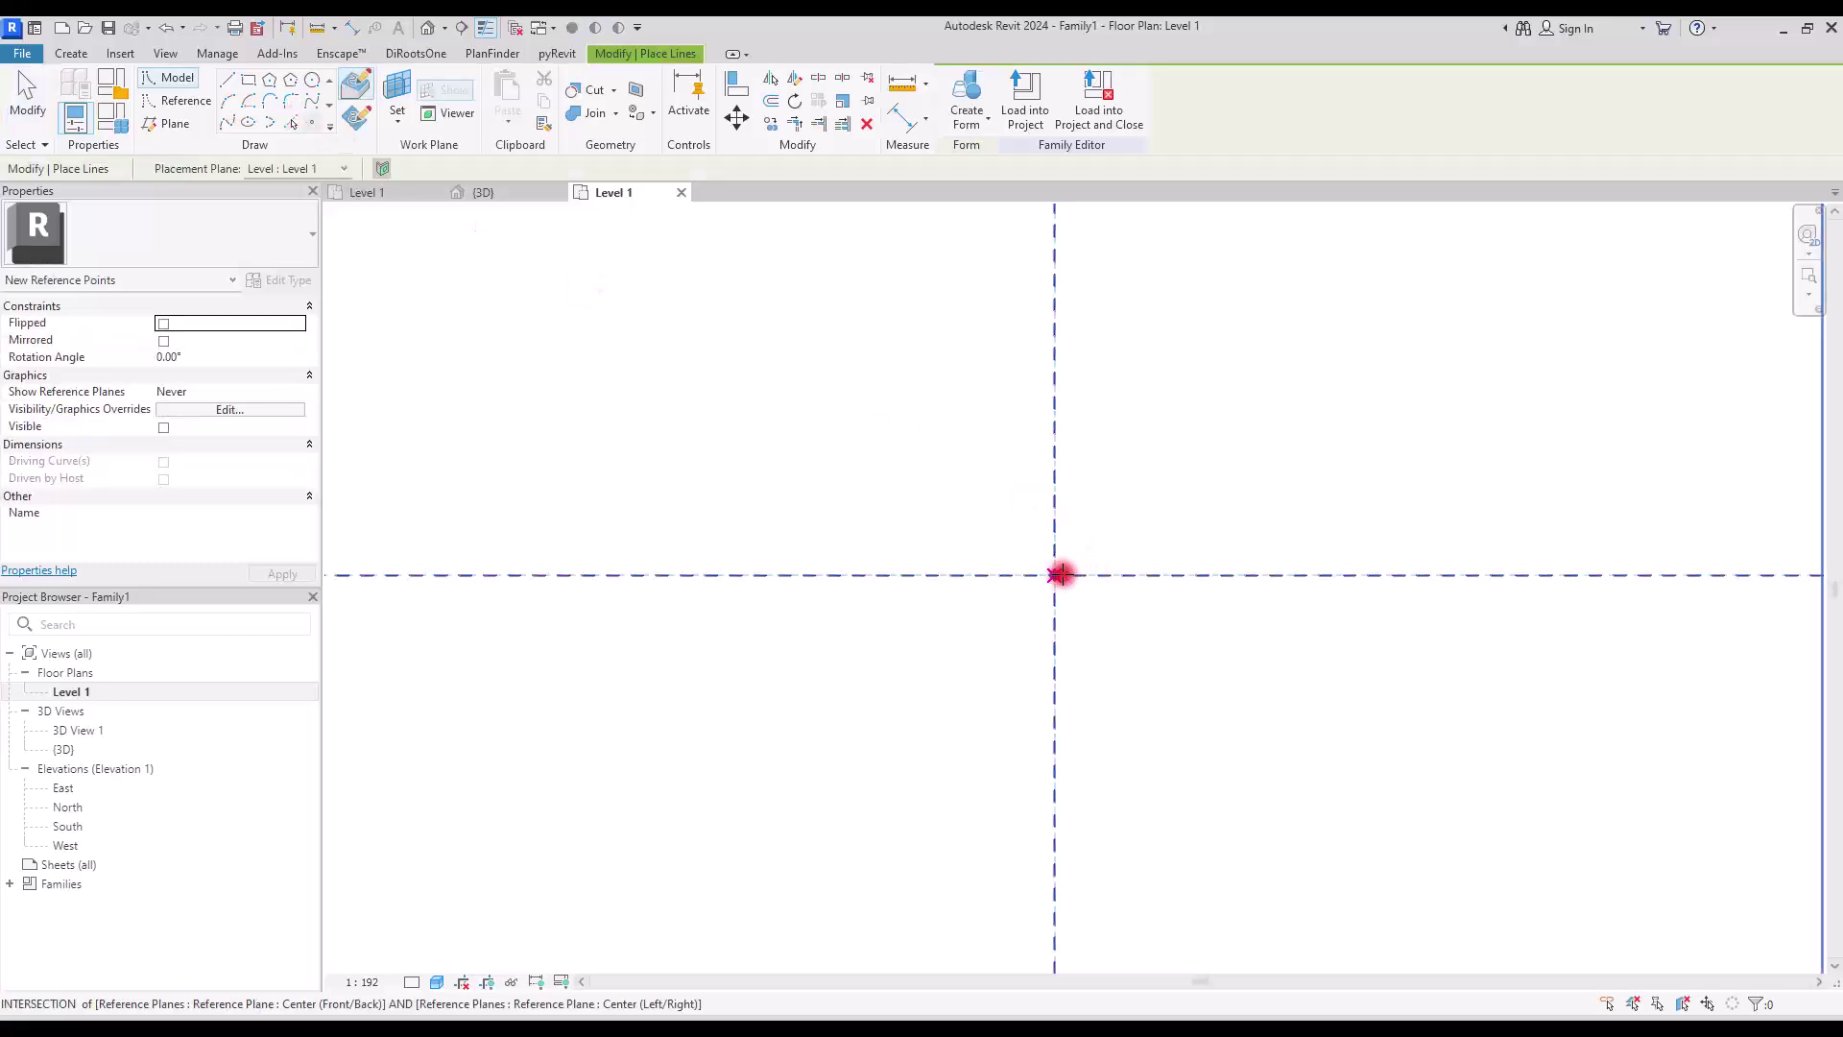
{"action": "left_click", "coordinate": [1050, 576]}
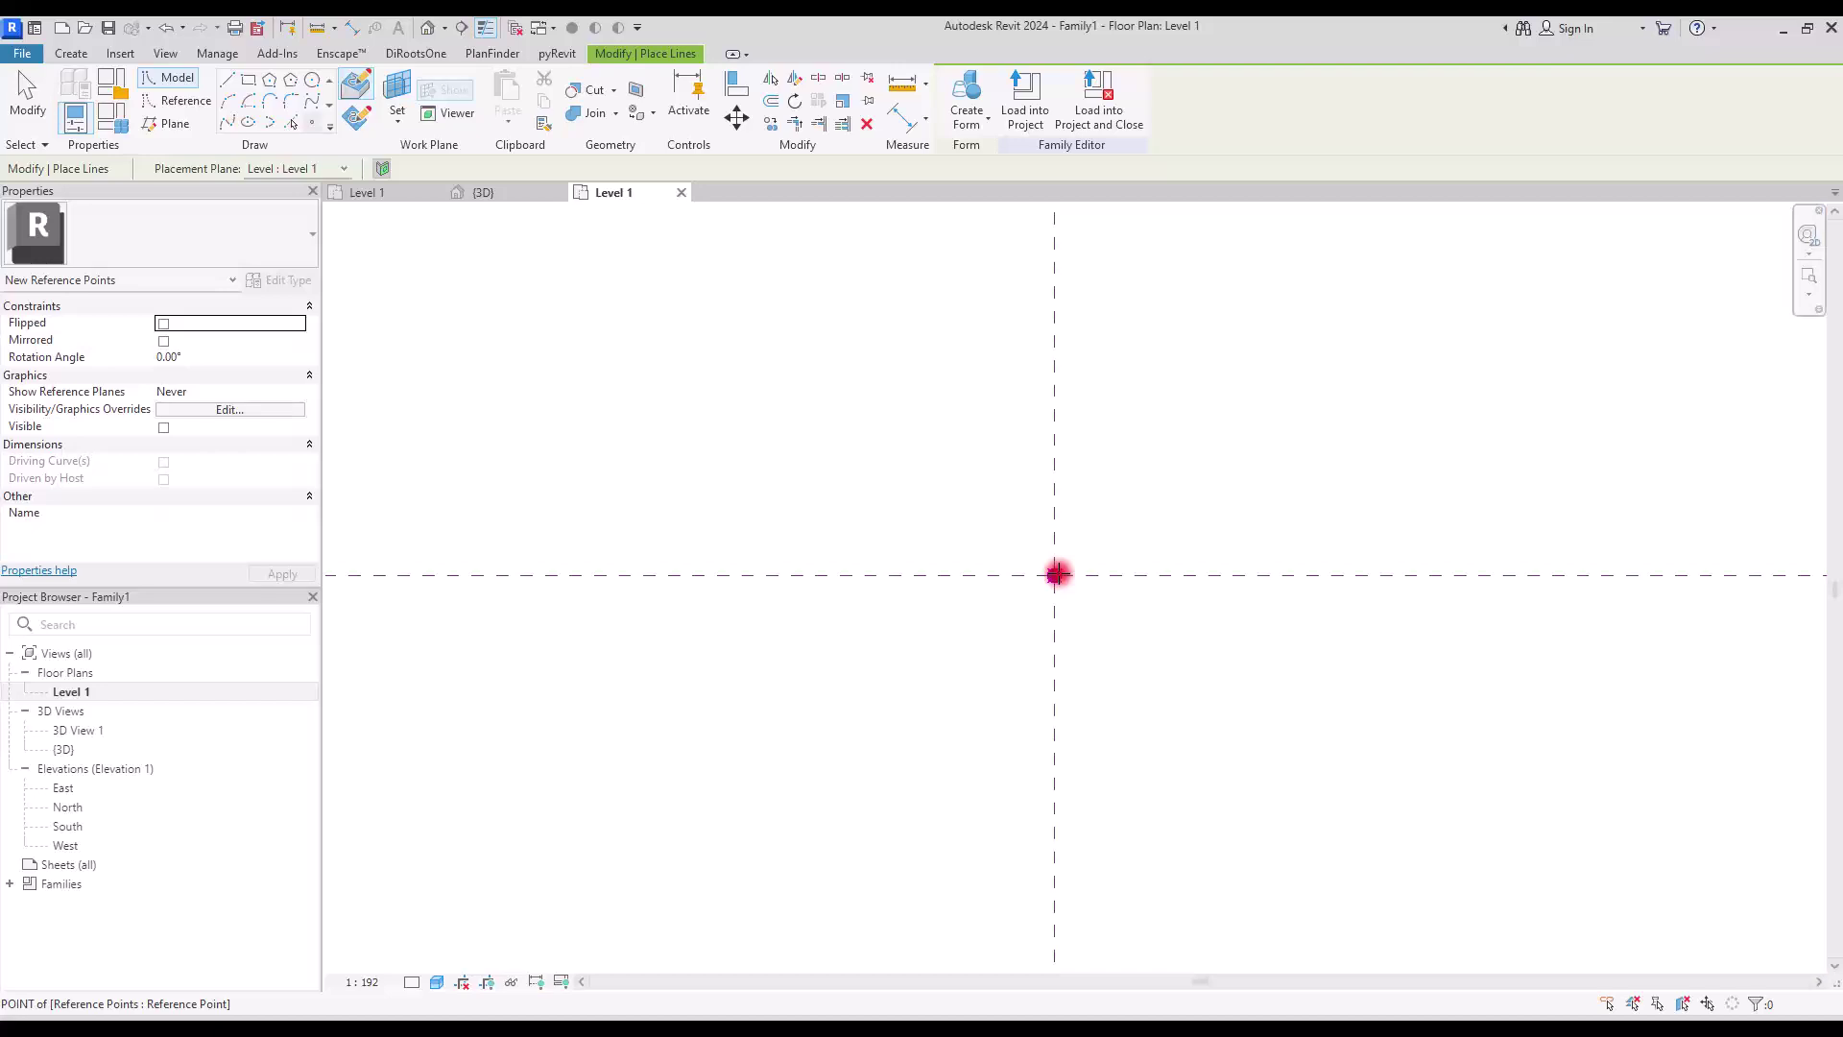
Stack three more reference points on the same intersection, accepting the identical-point warnings, and end point placement.
{"action": "left_click", "coordinate": [1056, 574]}
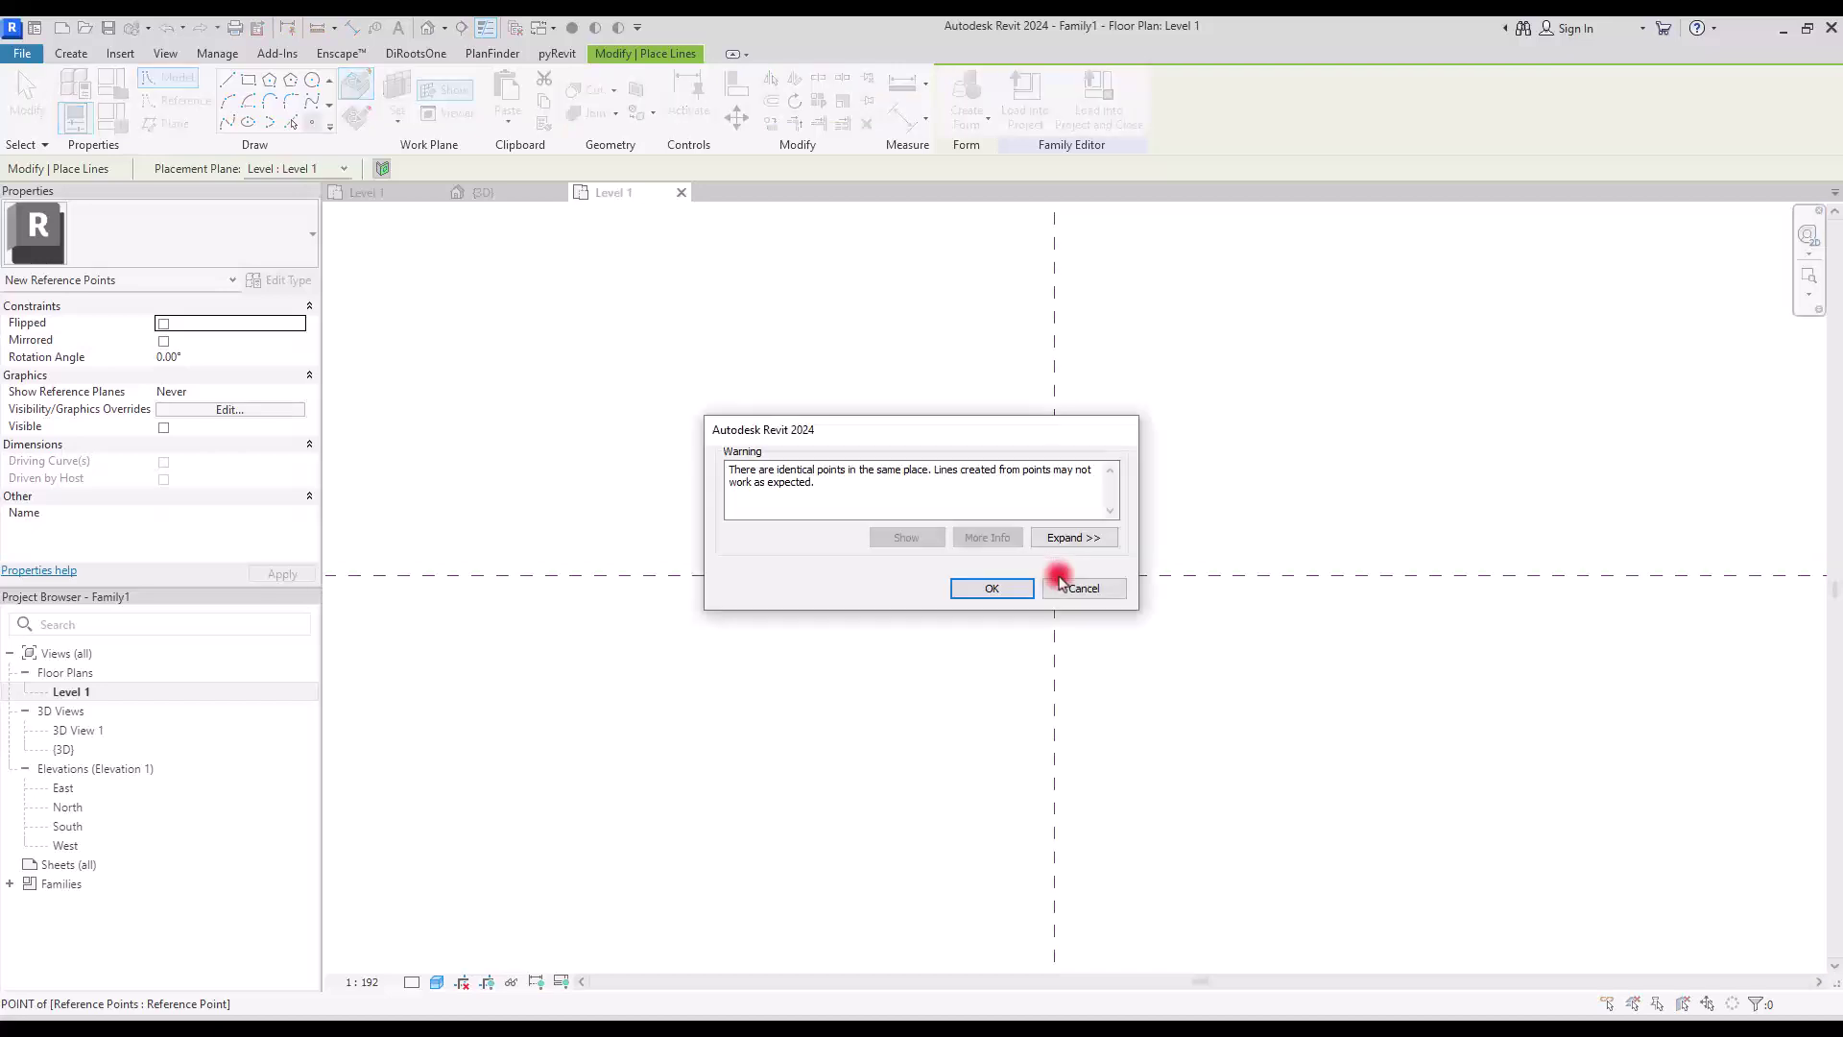
{"action": "left_click", "coordinate": [994, 589]}
{"action": "left_click", "coordinate": [1052, 574]}
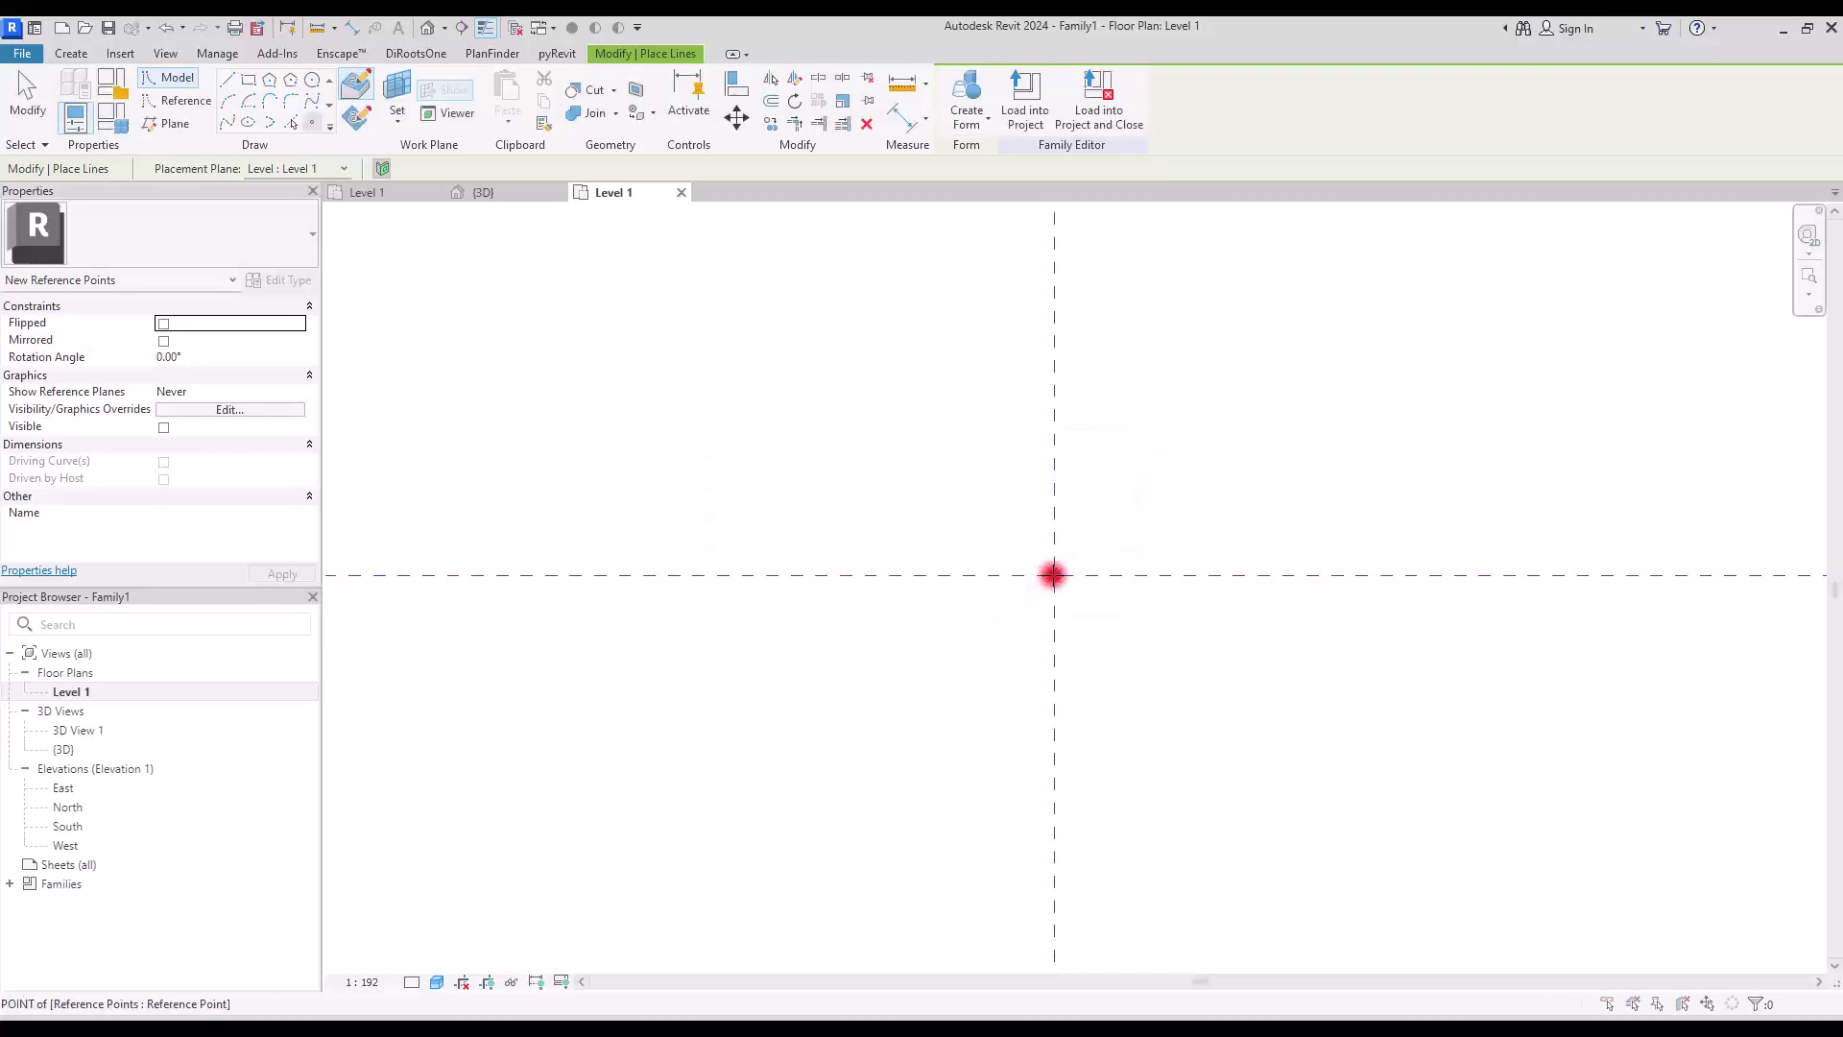
{"action": "left_click", "coordinate": [992, 589]}
{"action": "left_click", "coordinate": [1053, 575]}
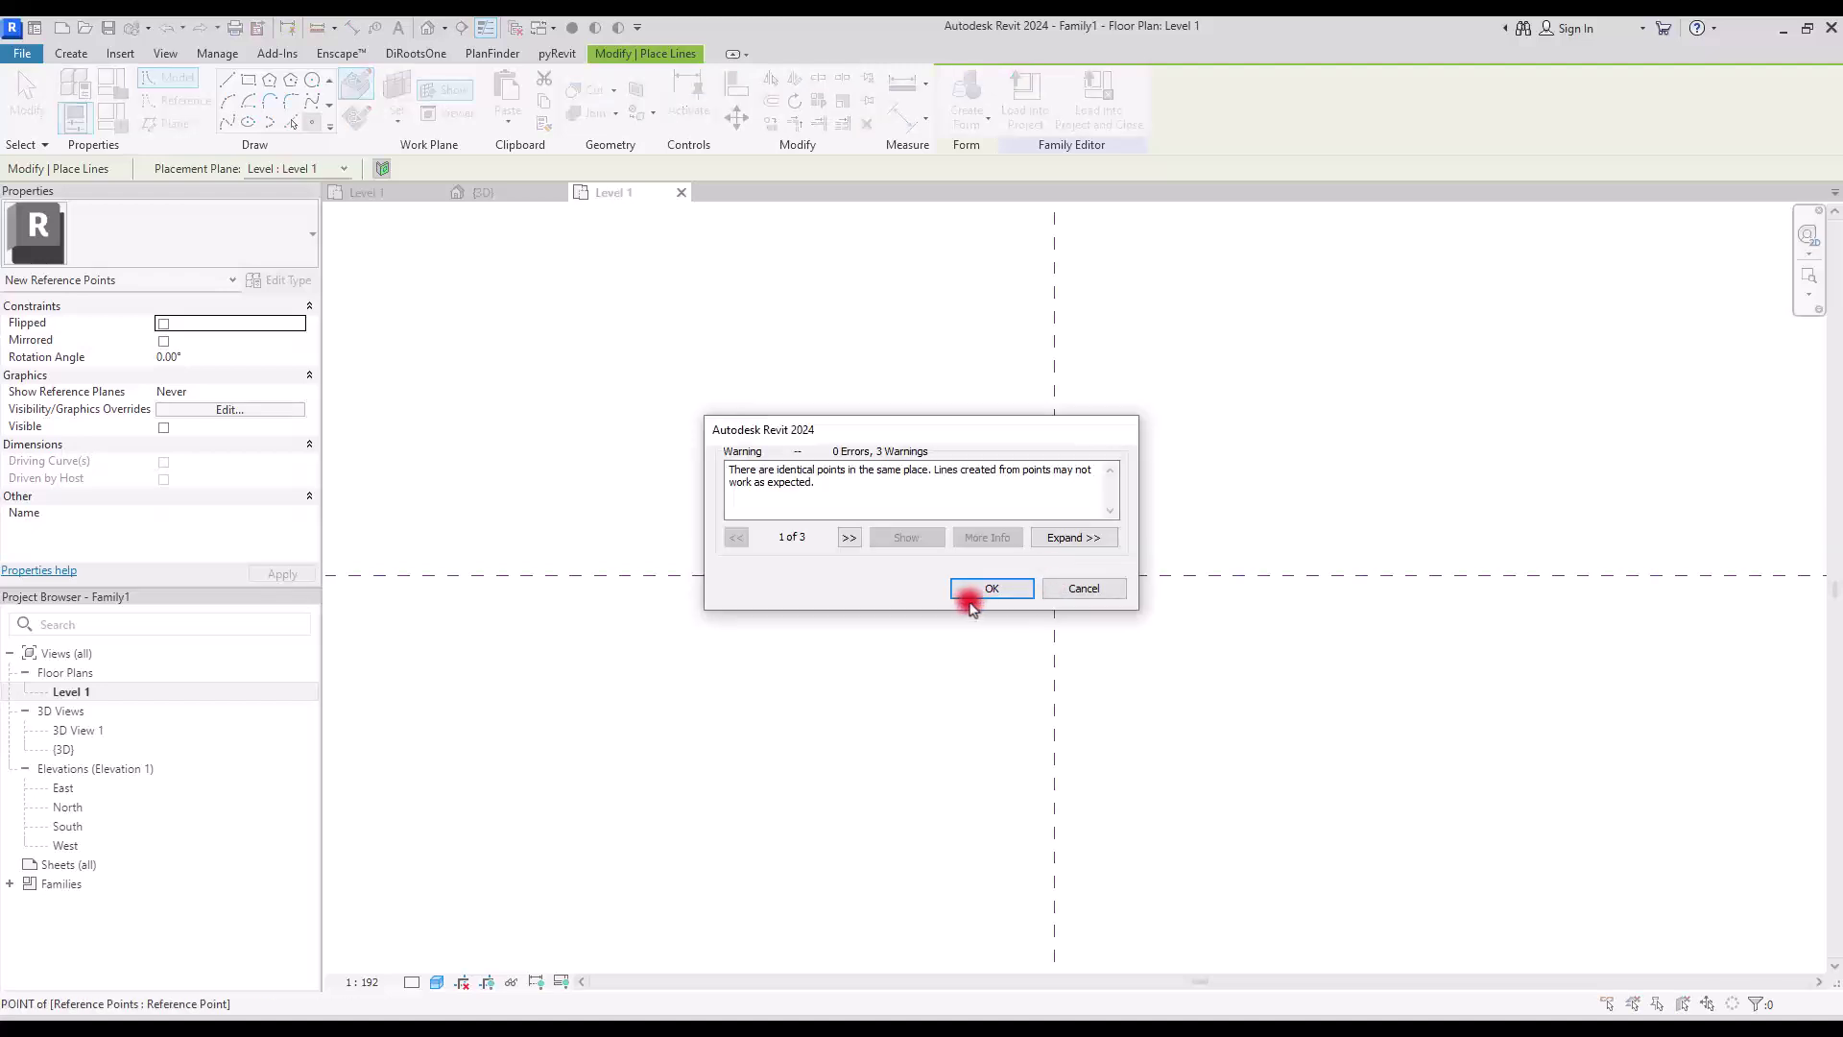
{"action": "left_click", "coordinate": [989, 589]}
{"action": "key", "text": "Escape"}
{"action": "key", "text": "Escape"}
In the 3D view, select one of the stacked reference points and set its offset to 4 m.
{"action": "left_click", "coordinate": [492, 192]}
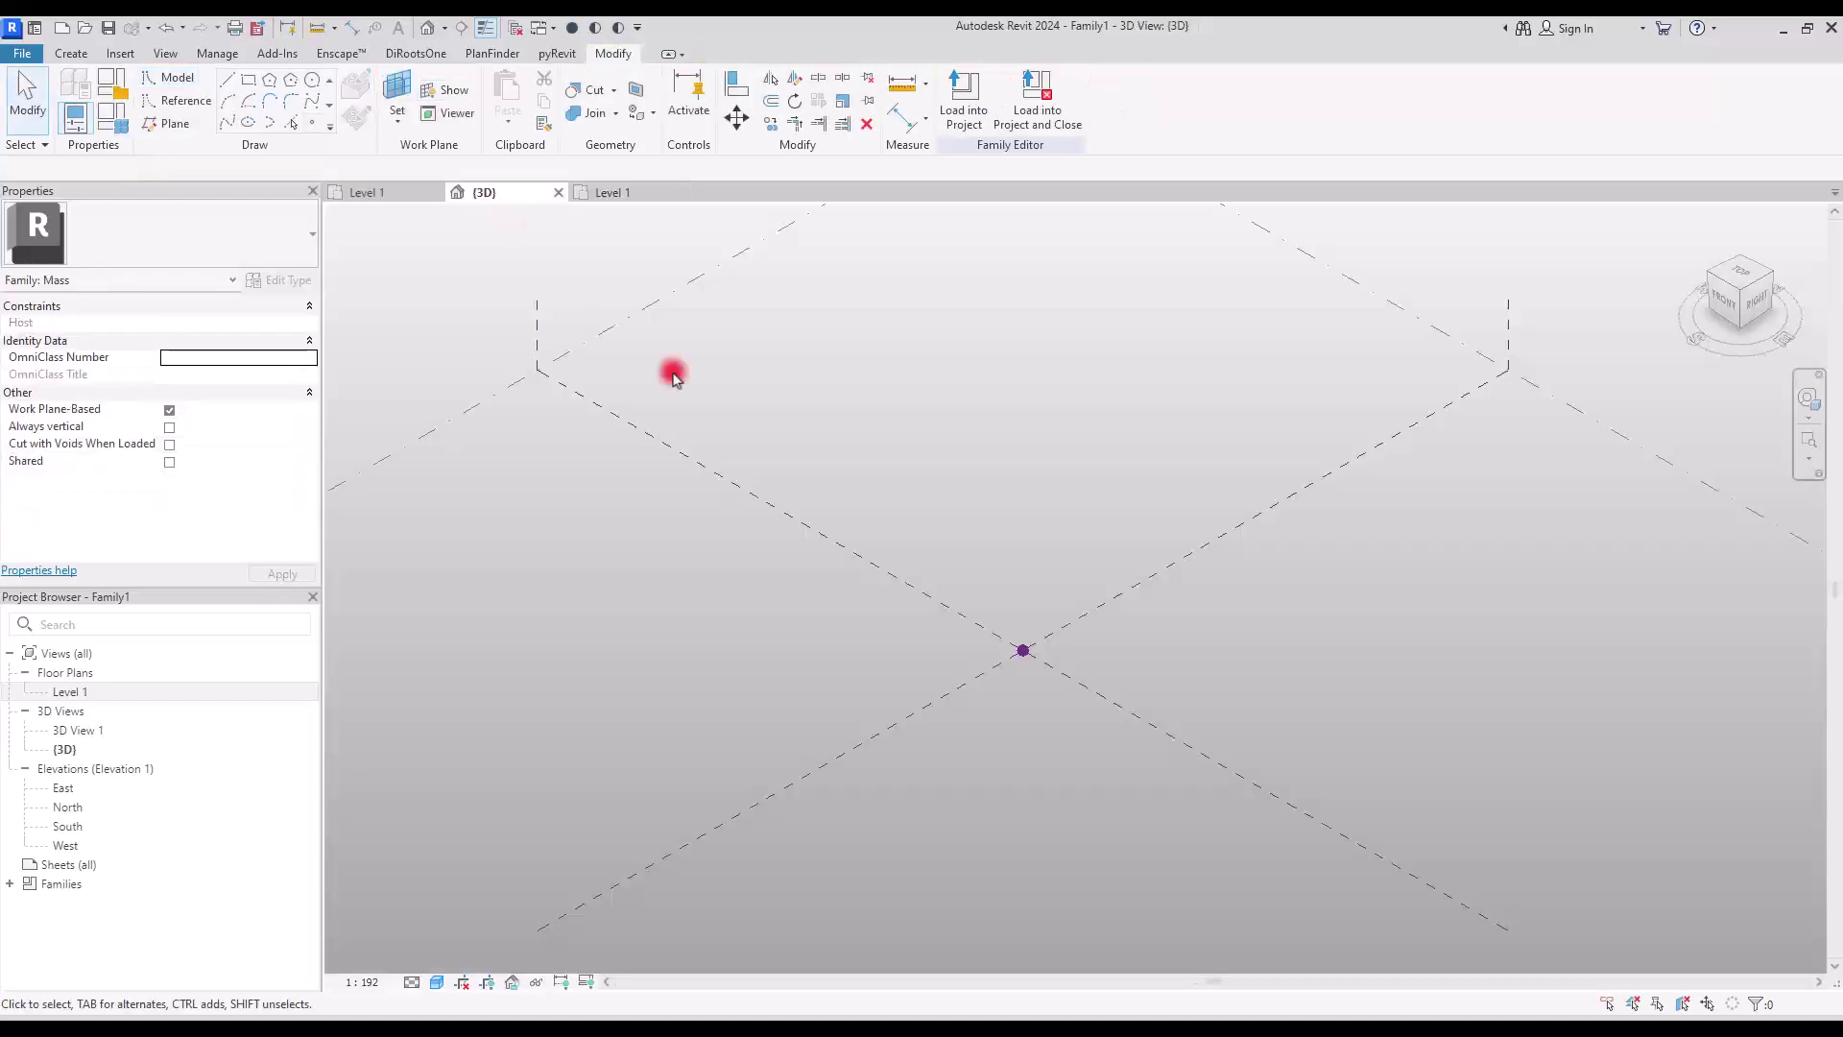
{"action": "left_click", "coordinate": [1024, 651]}
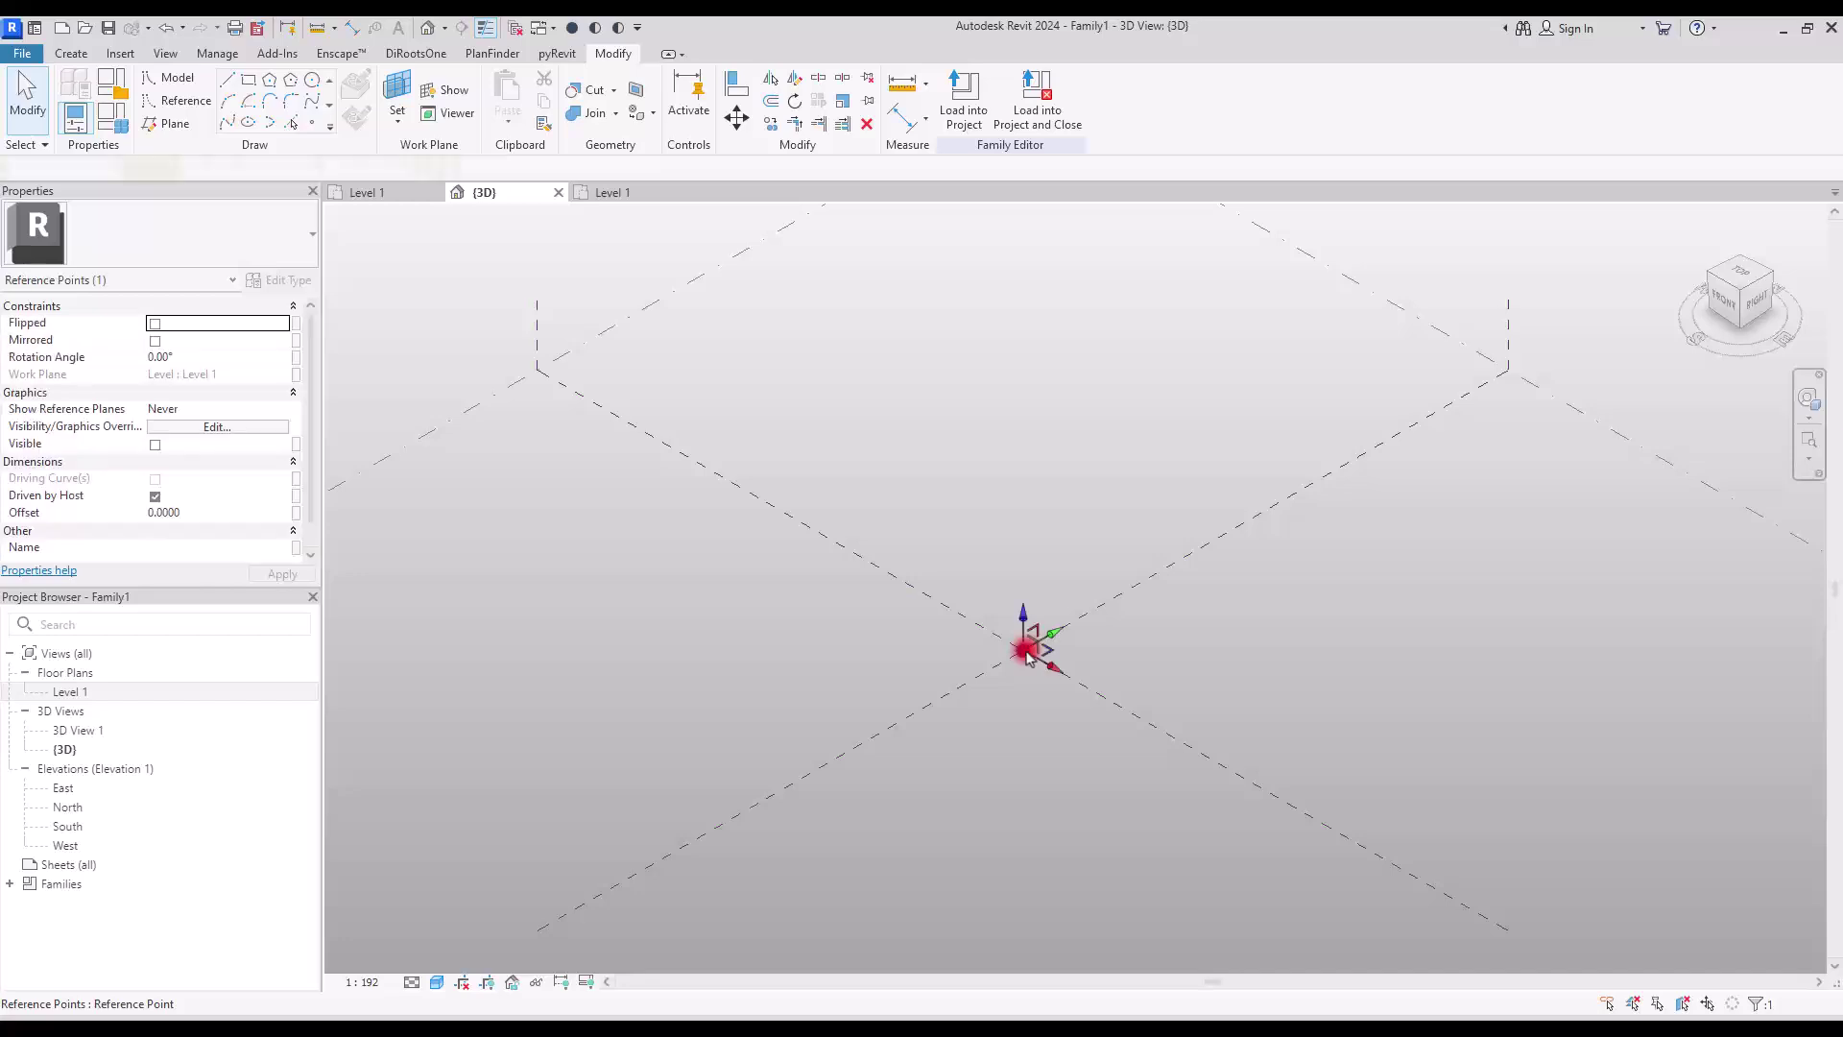
{"action": "left_click_drag", "start_coordinate": [1032, 658], "coordinate": [1015, 649]}
{"action": "left_click", "coordinate": [51, 539]}
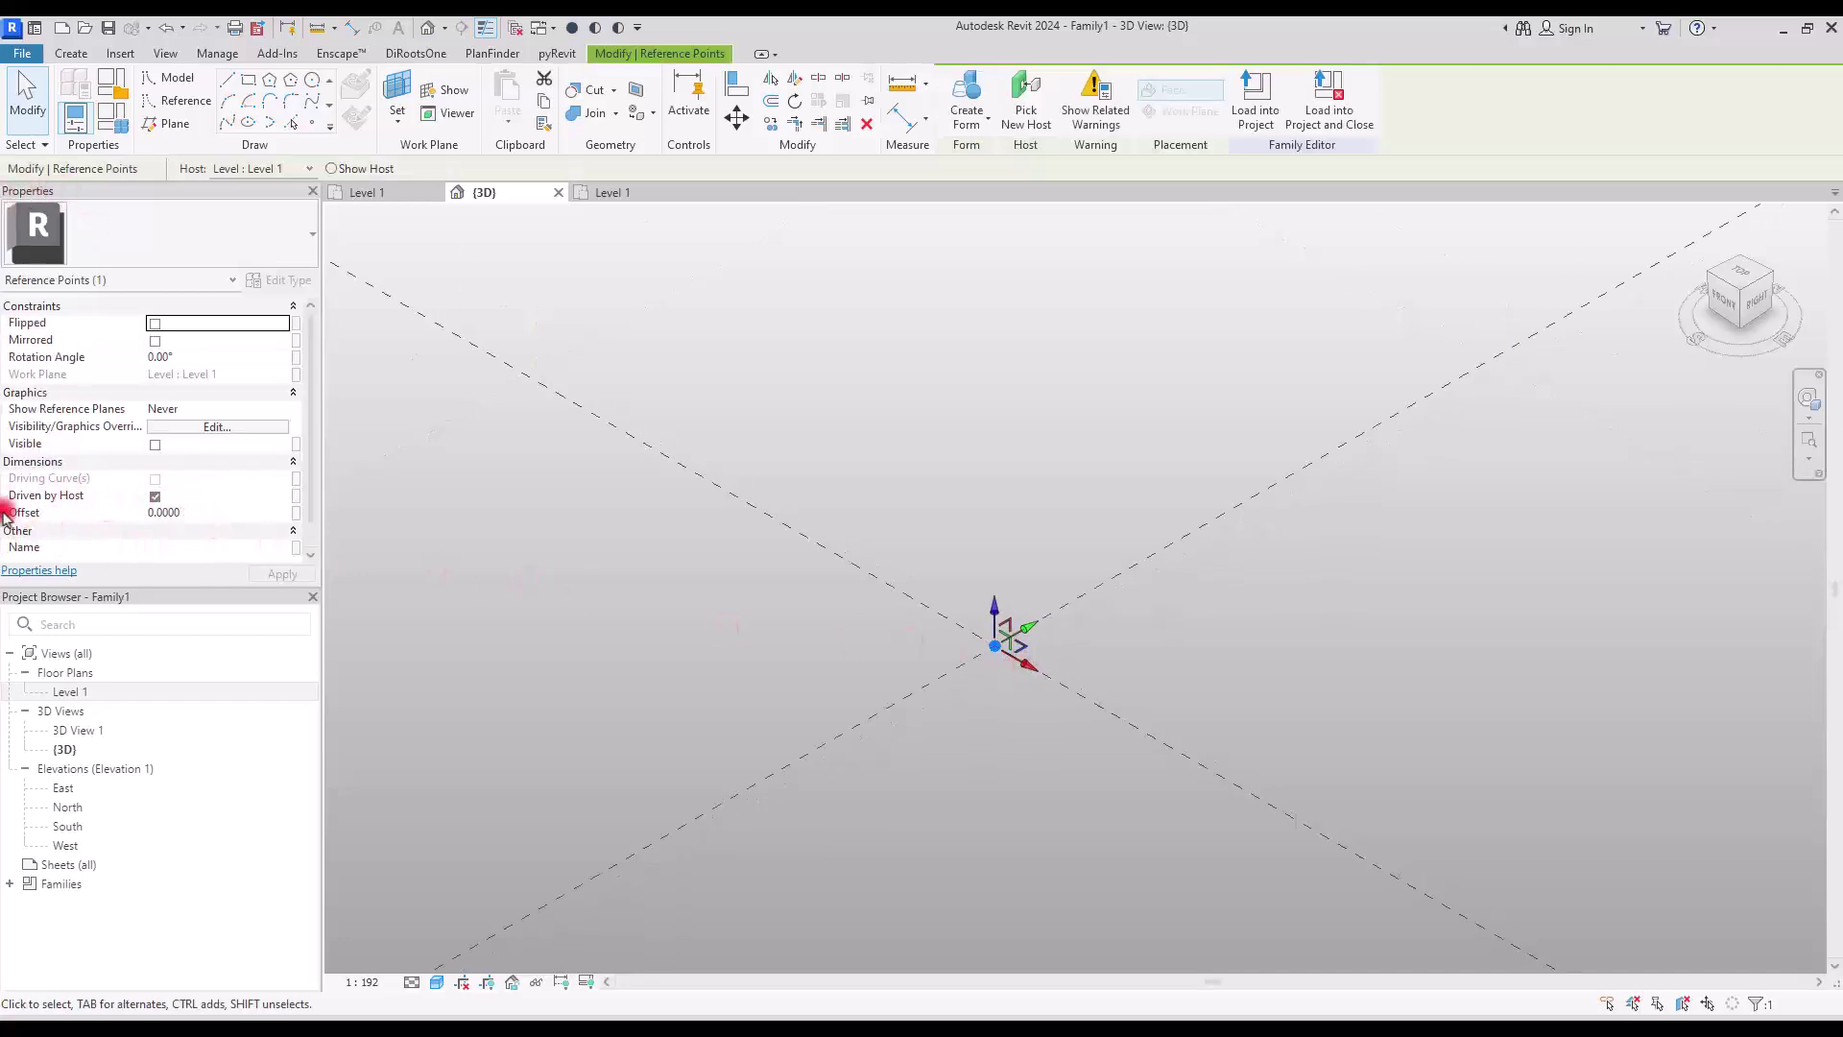
{"action": "left_click", "coordinate": [128, 519]}
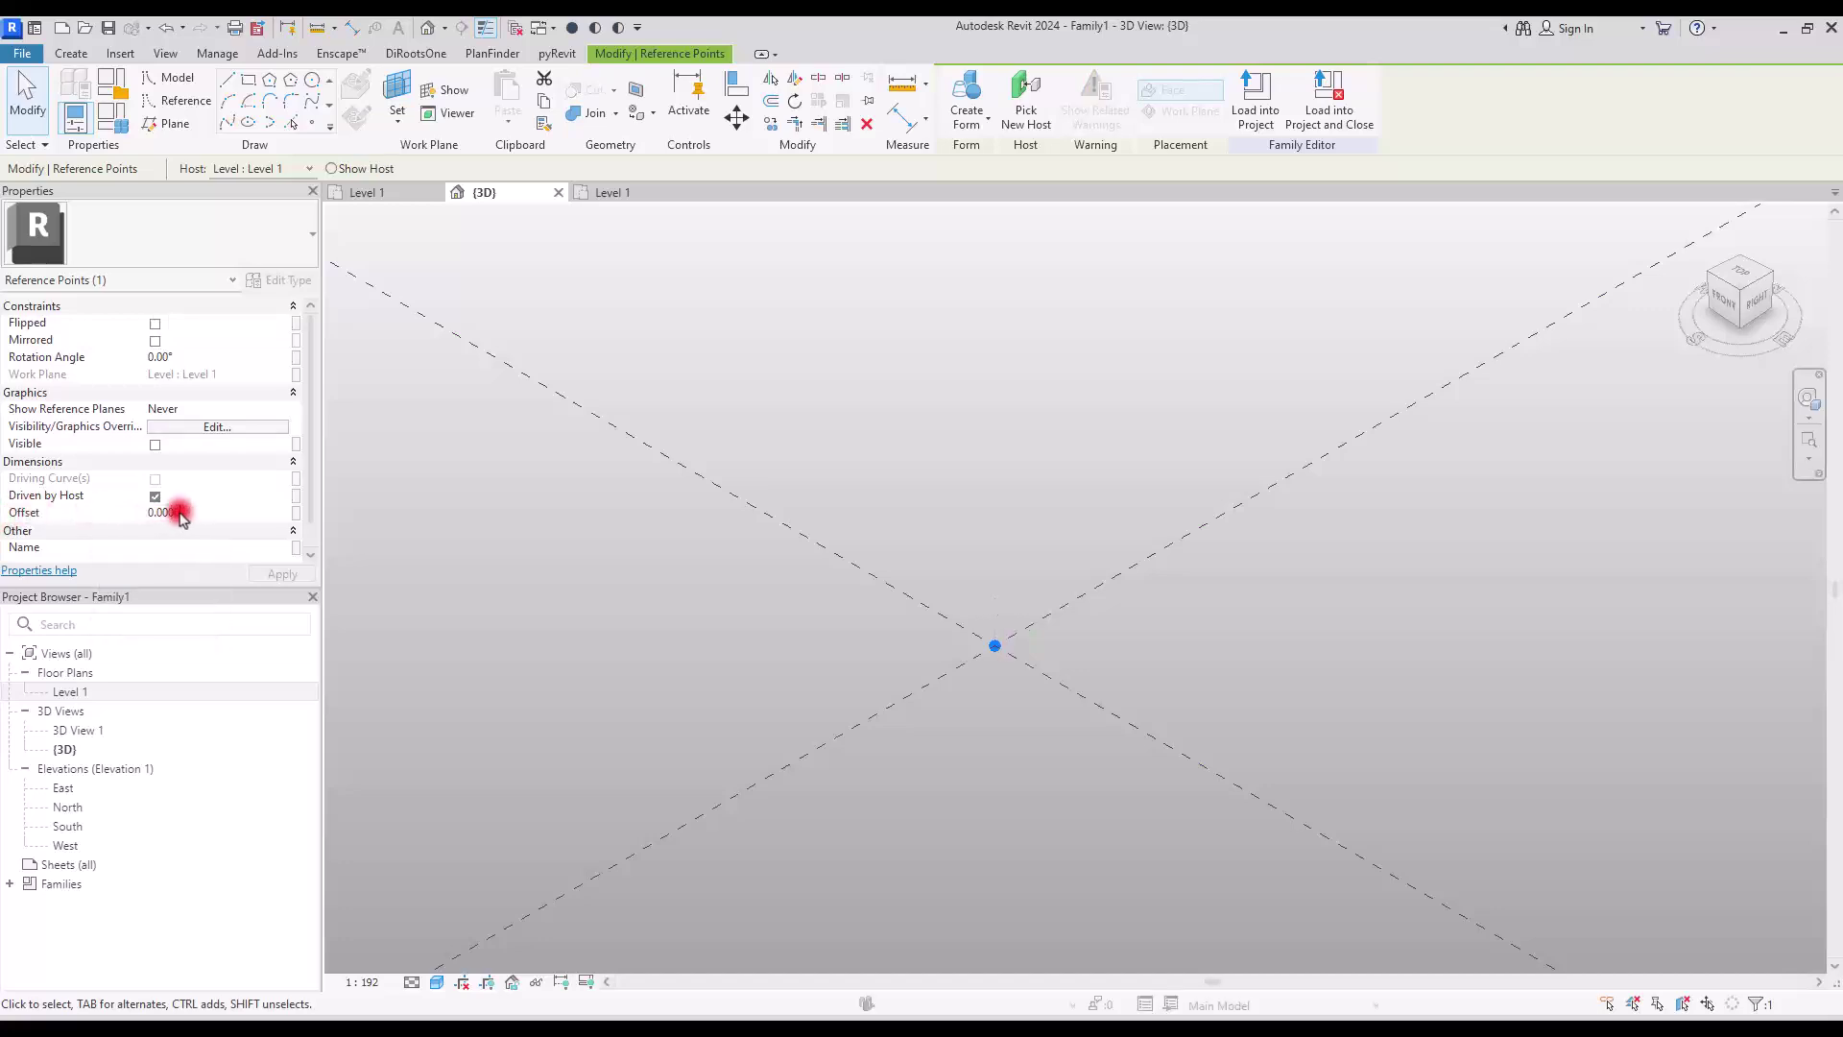
{"action": "left_click", "coordinate": [104, 515]}
{"action": "type", "text": "10"}
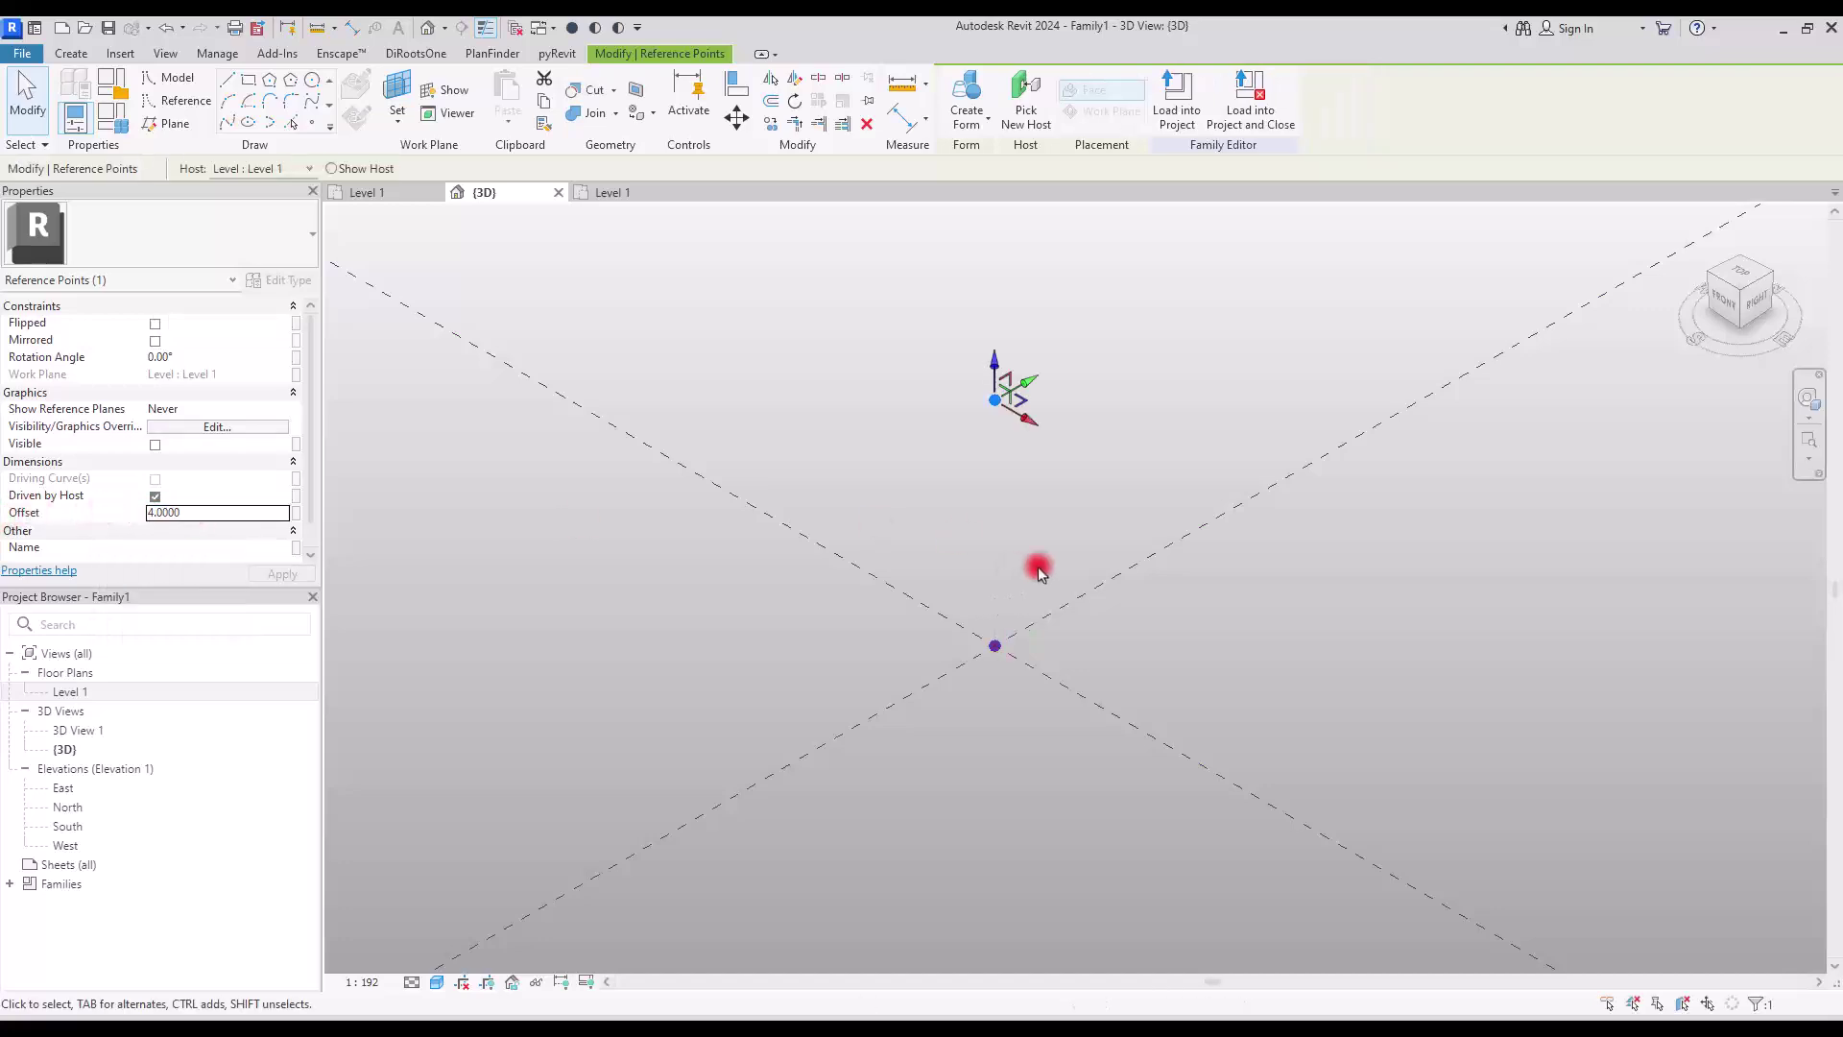
Offset two more of the stacked points vertically to successive heights above the 4 m point, leaving one at the base.
{"action": "left_click", "coordinate": [1000, 646]}
{"action": "left_click", "coordinate": [995, 646]}
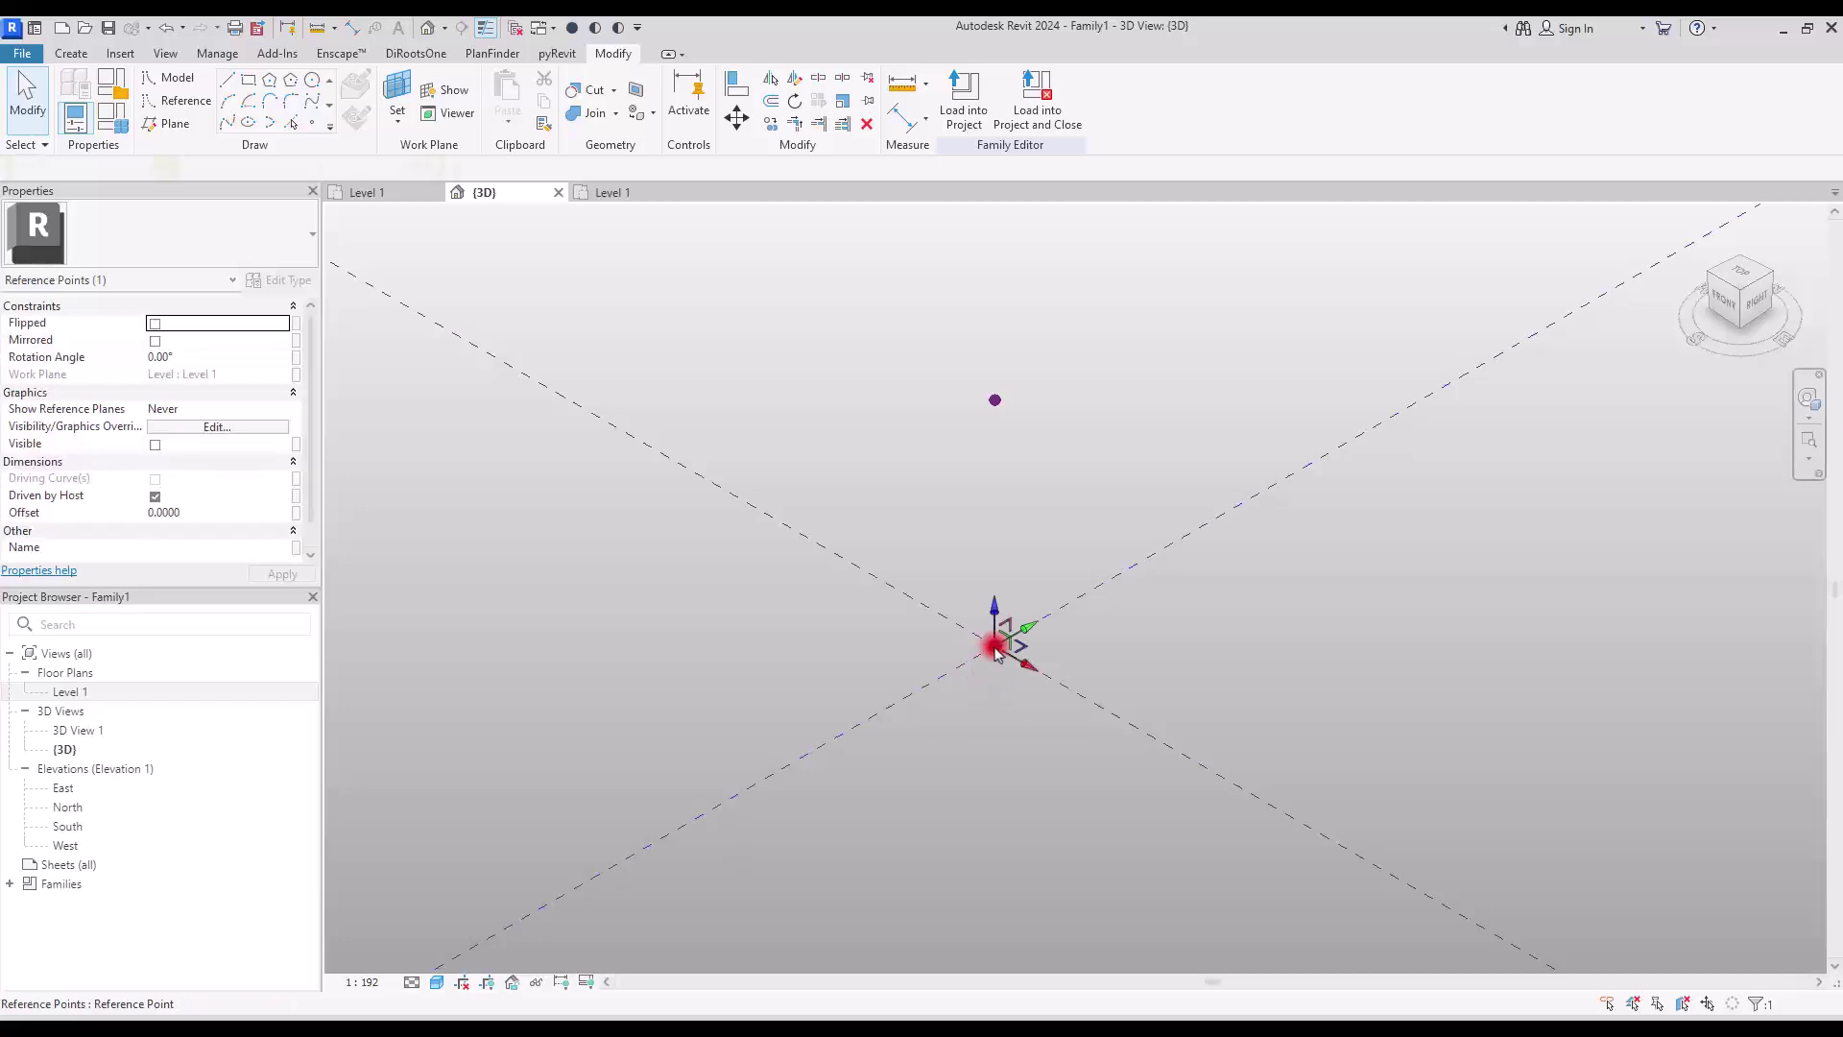
{"action": "left_click", "coordinate": [227, 516]}
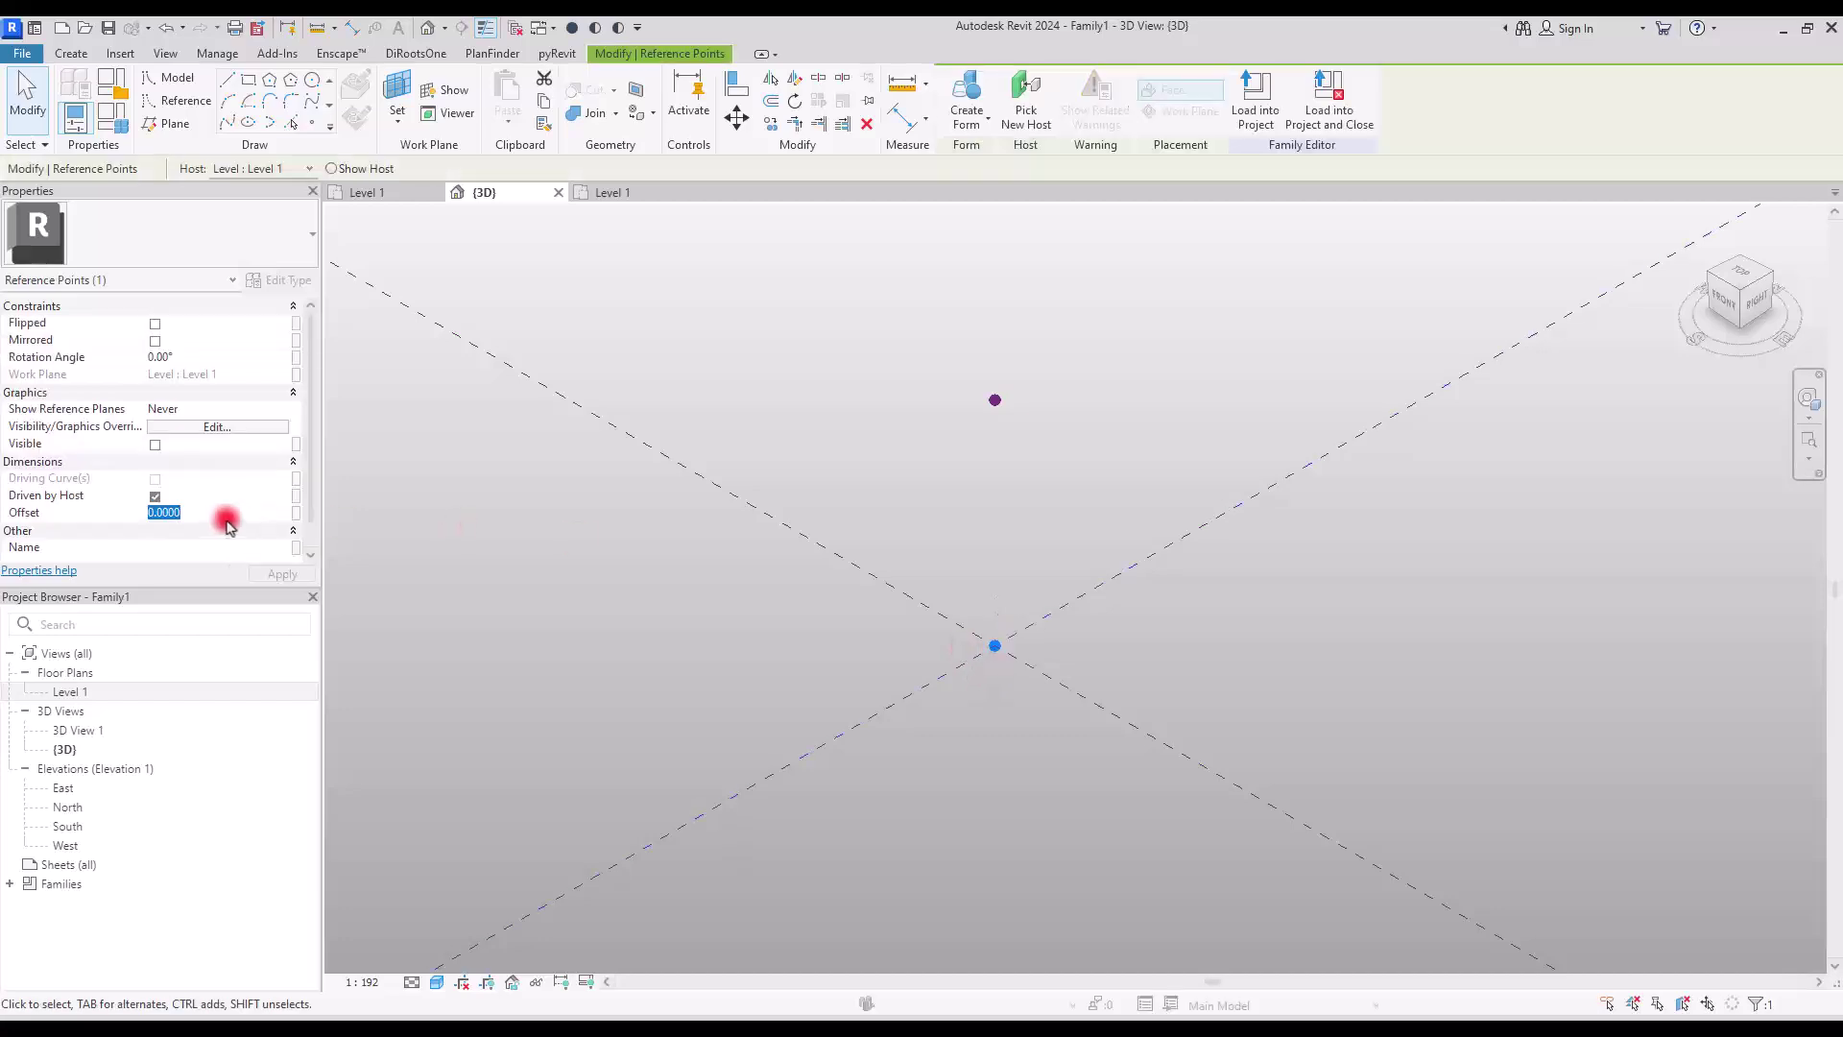
{"action": "left_click", "coordinate": [999, 644]}
{"action": "left_click", "coordinate": [187, 512]}
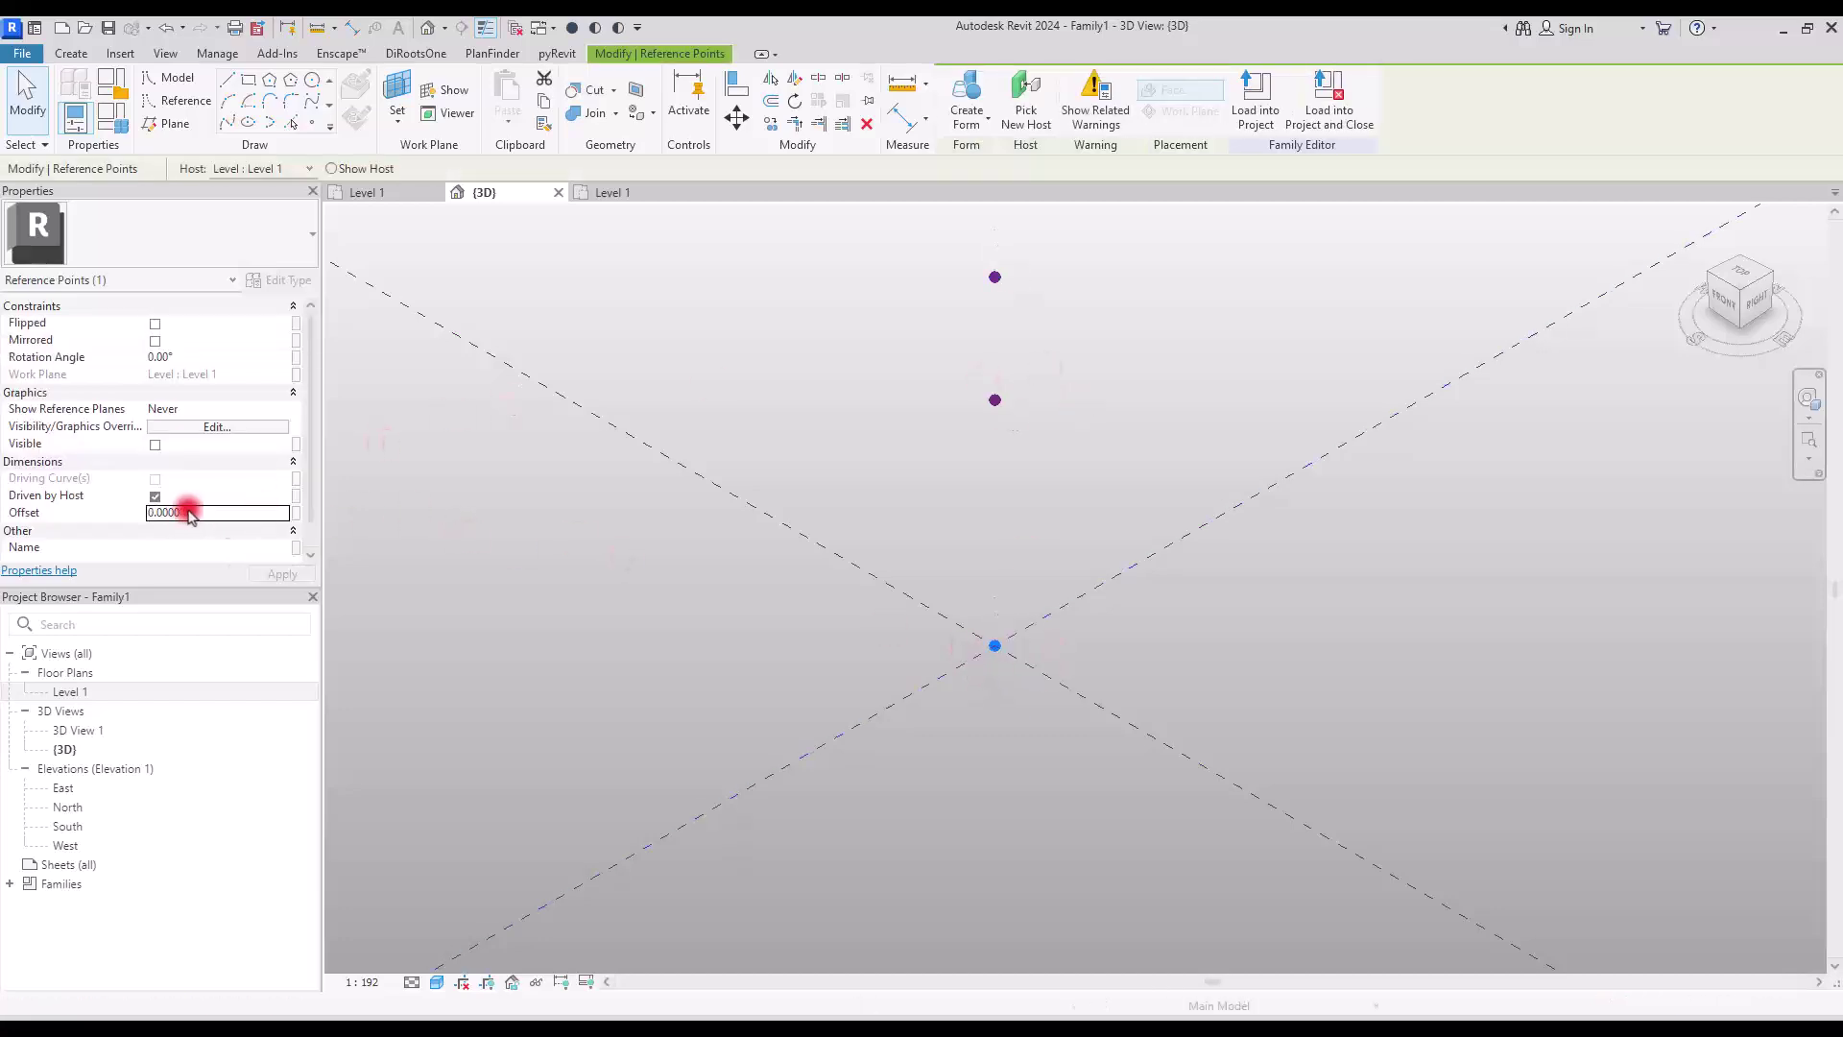
{"action": "left_click", "coordinate": [102, 510]}
{"action": "left_click", "coordinate": [860, 564]}
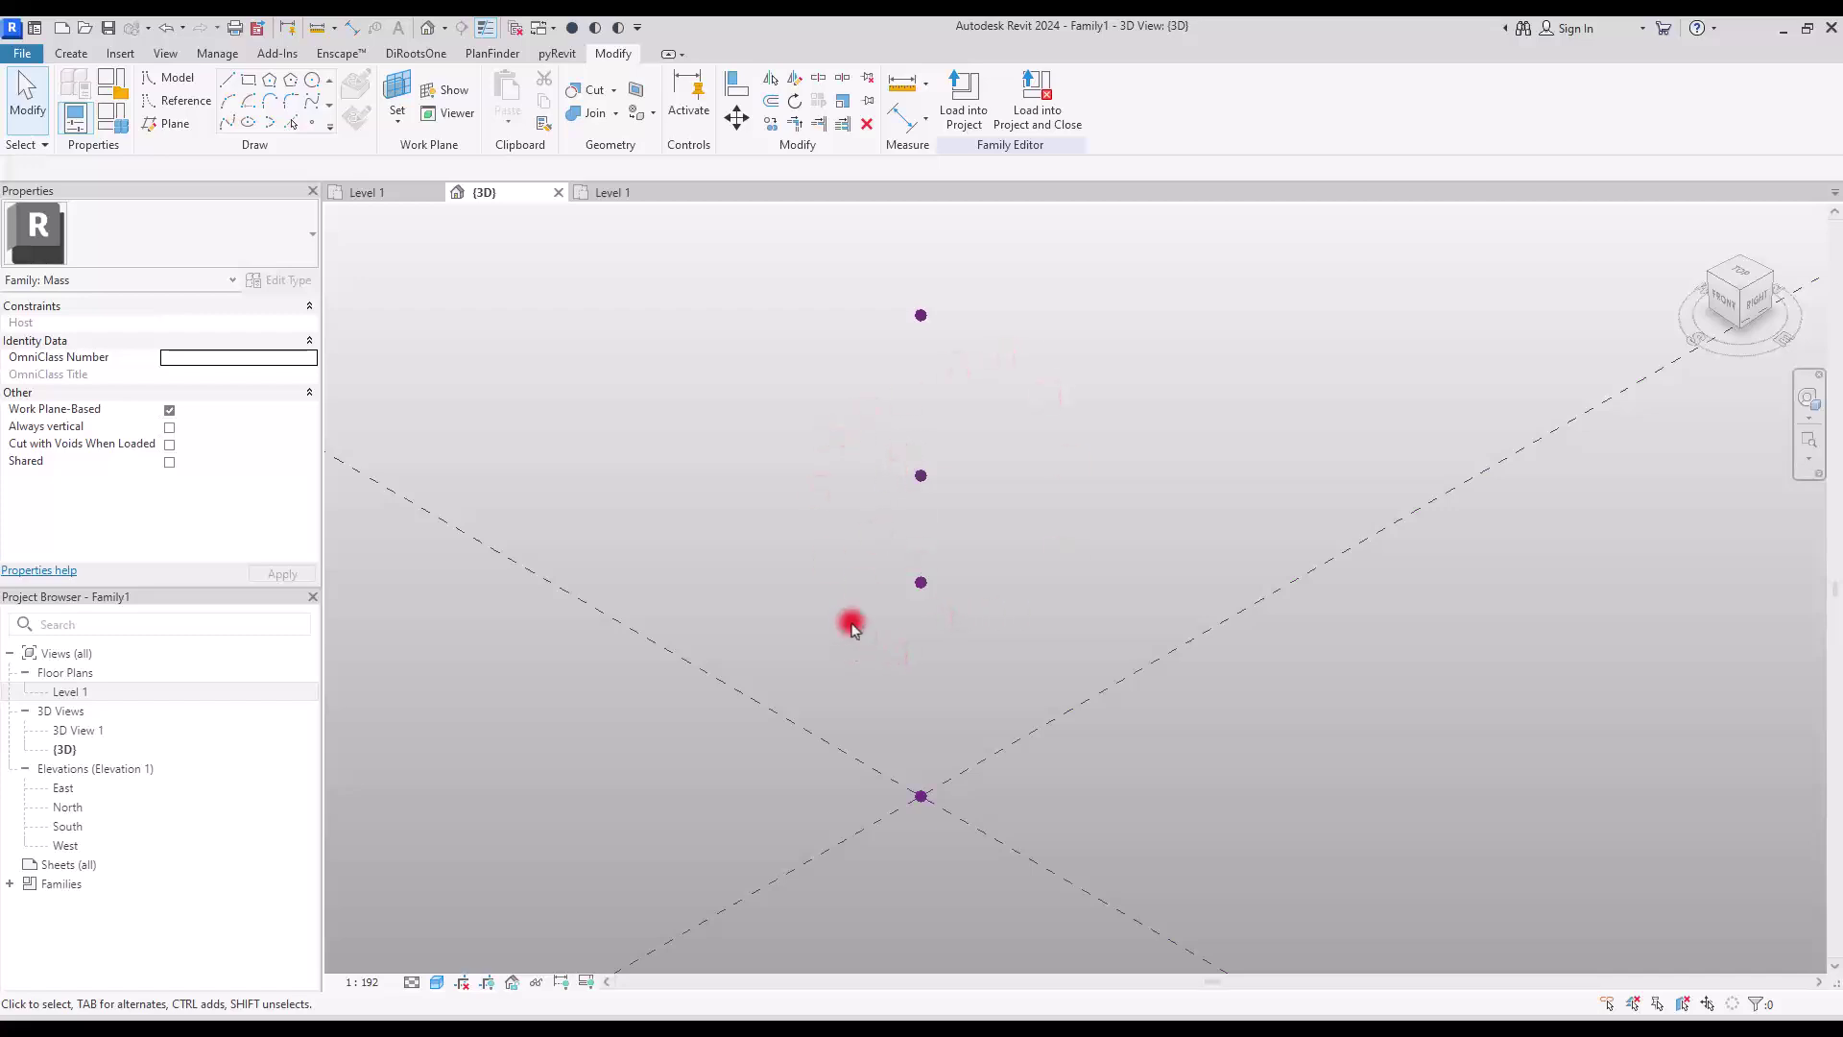
Associate the offset of the 4 m reference point with a new type parameter named P1.
{"action": "left_click_drag", "start_coordinate": [851, 626], "coordinate": [954, 563]}
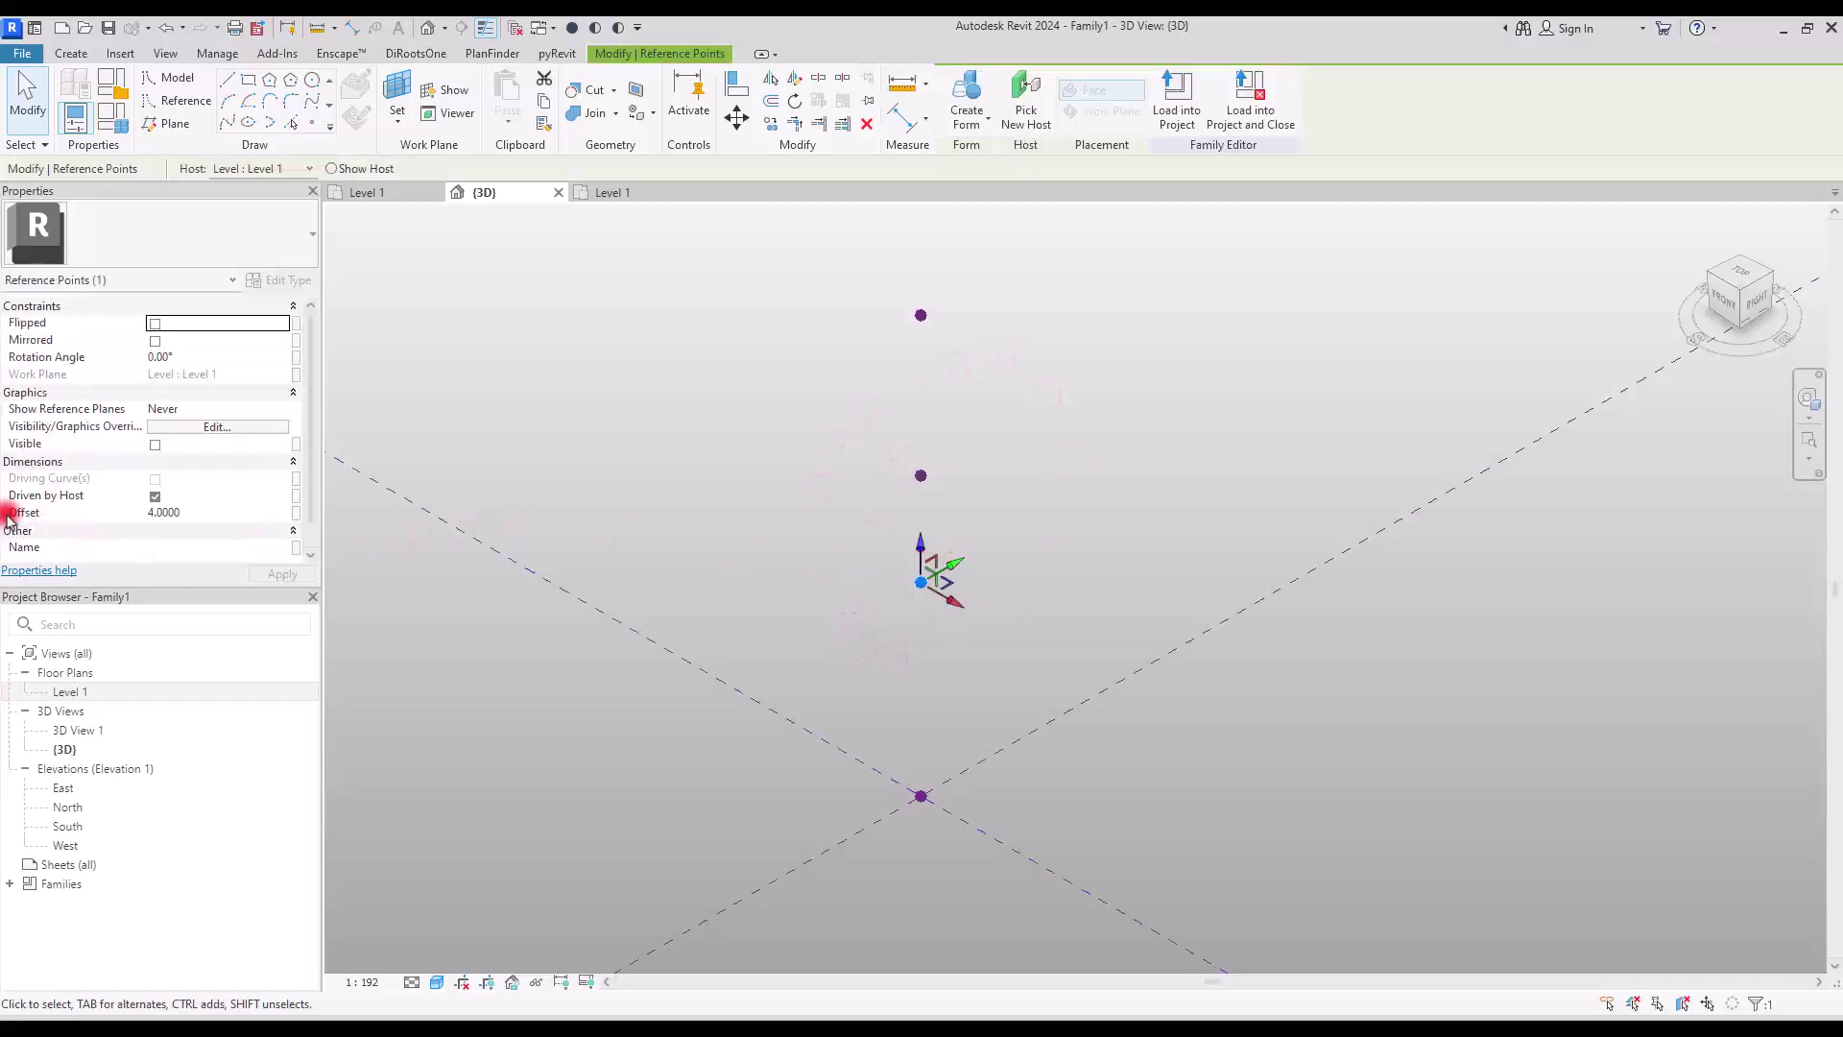
{"action": "left_click", "coordinate": [295, 515]}
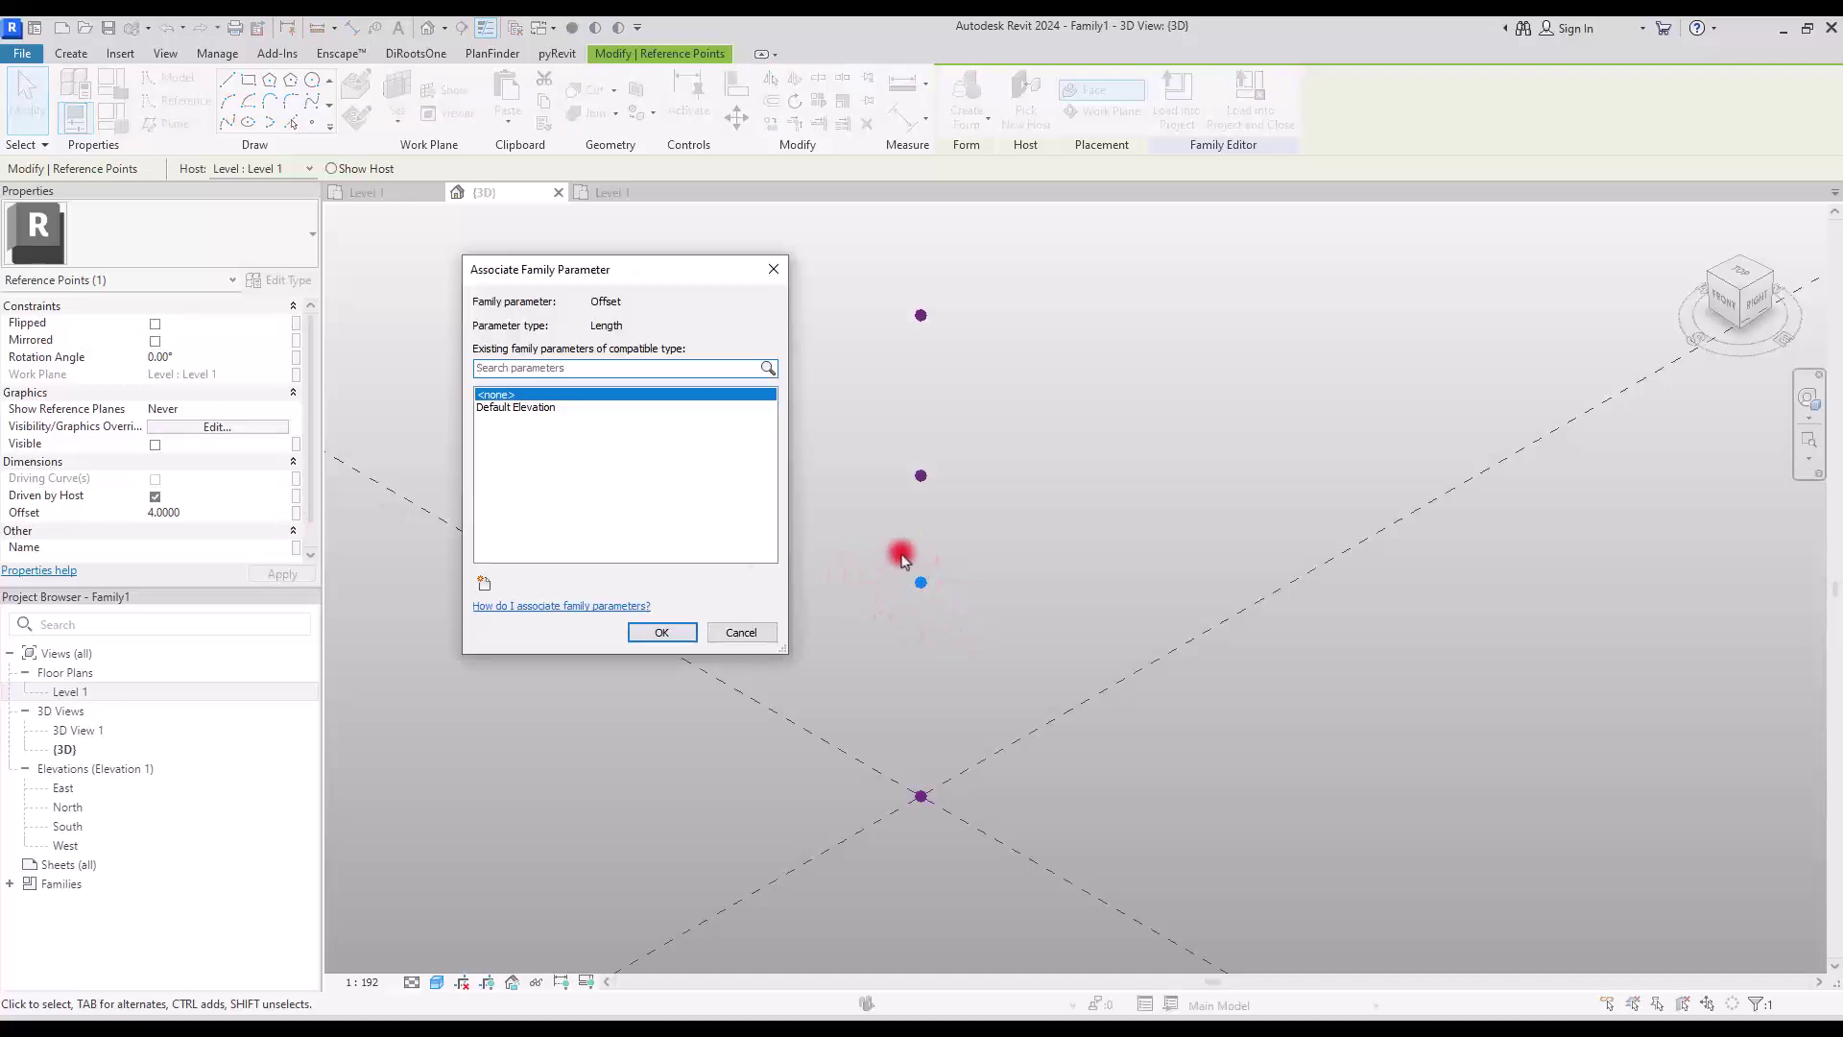
{"action": "left_click", "coordinate": [482, 583]}
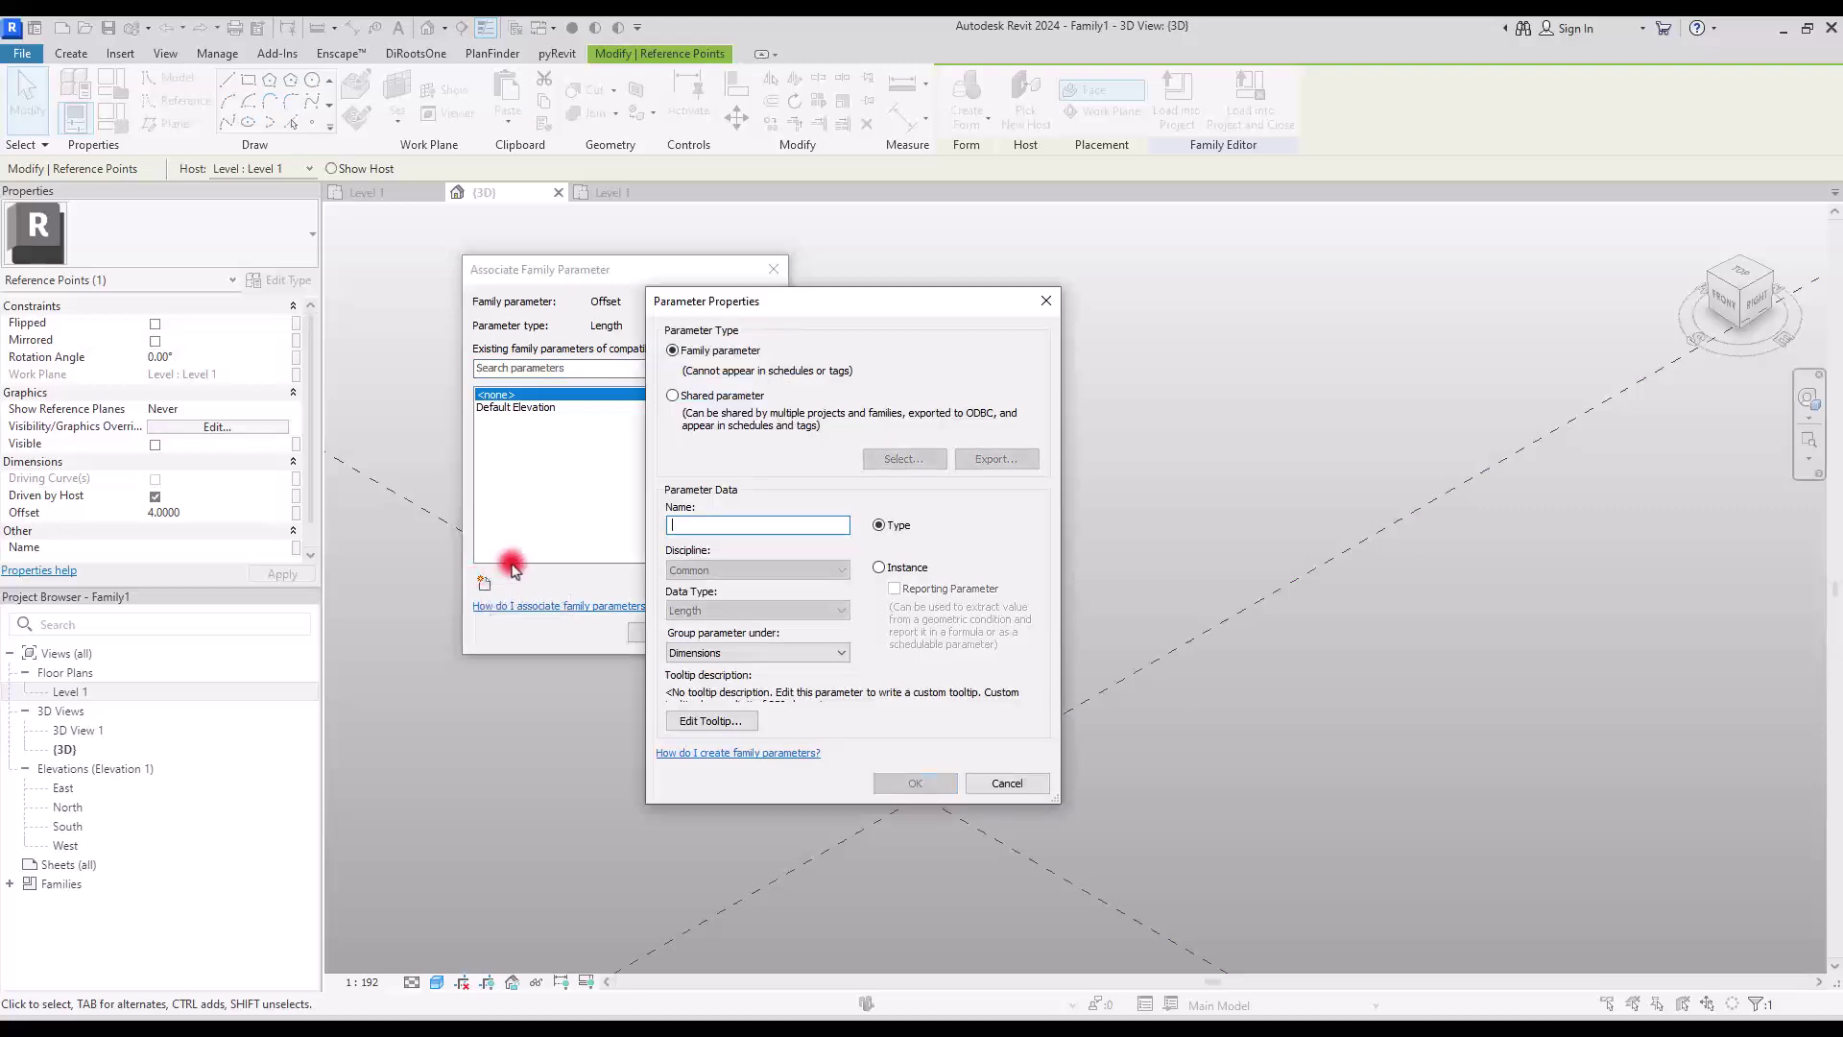
{"action": "type", "text": "P1"}
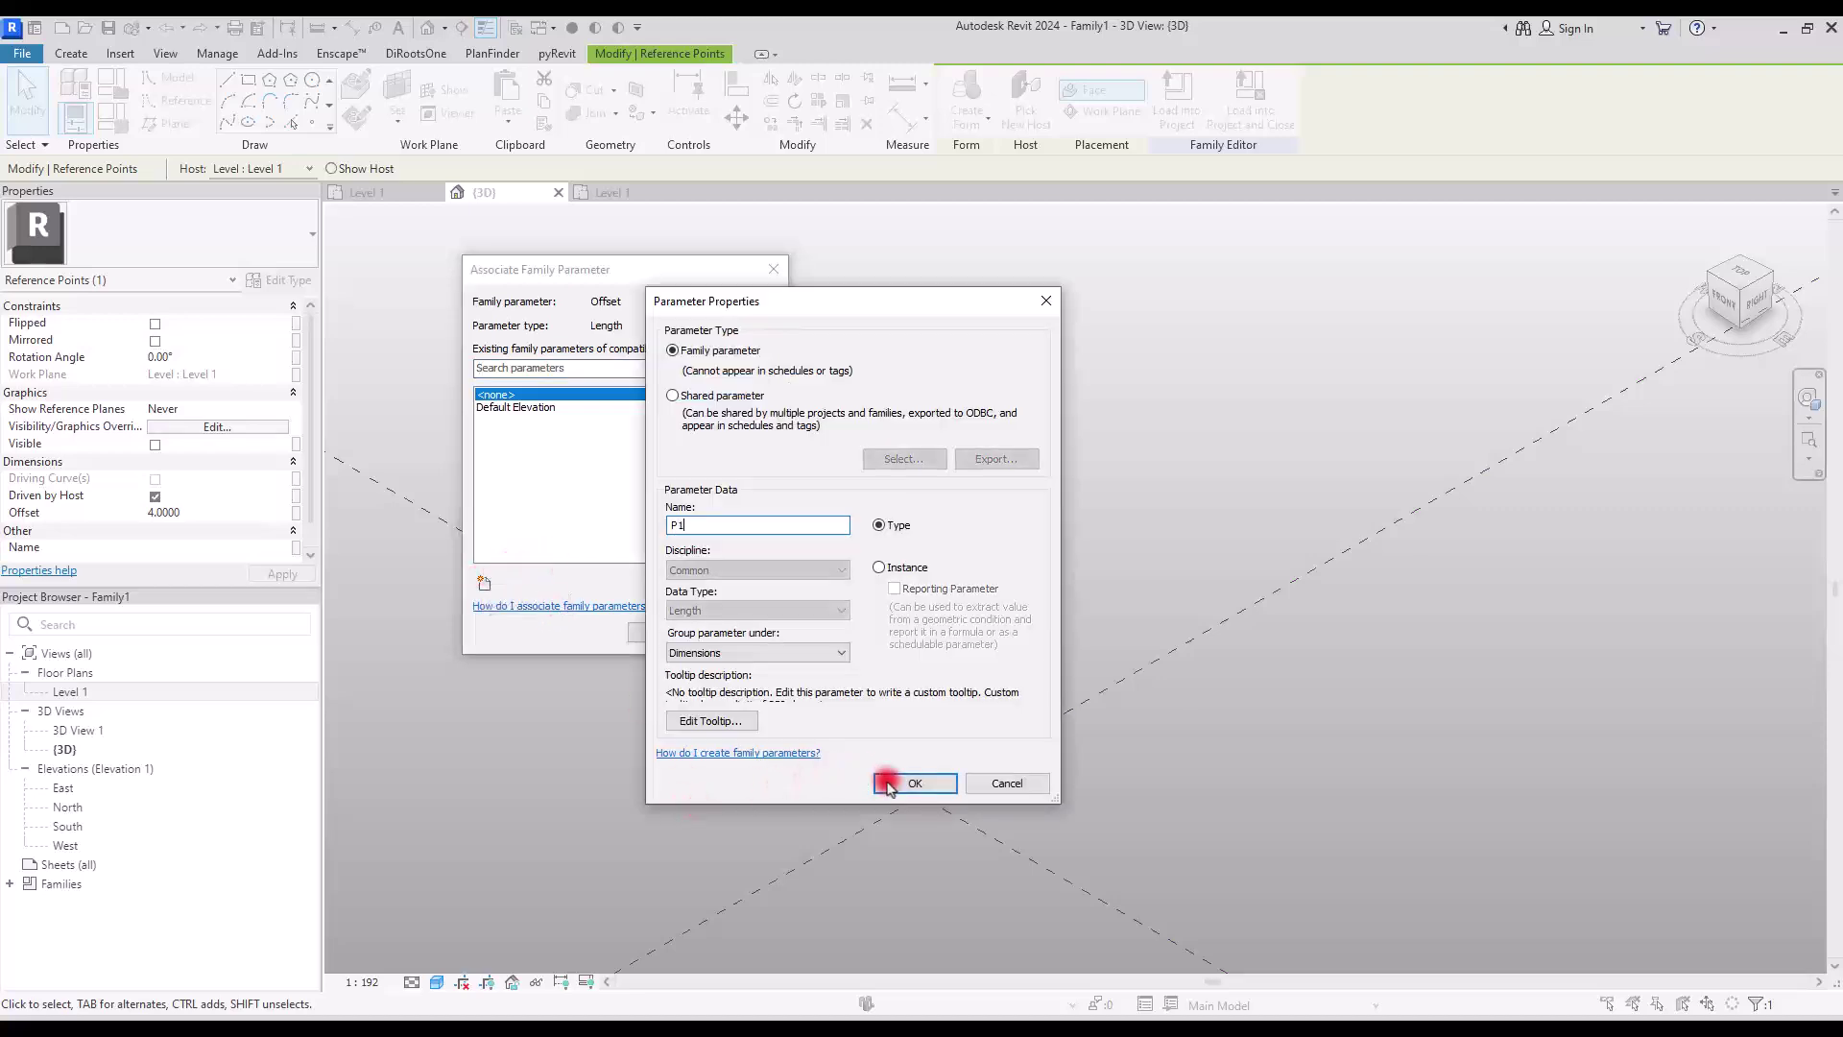
{"action": "left_click", "coordinate": [888, 785]}
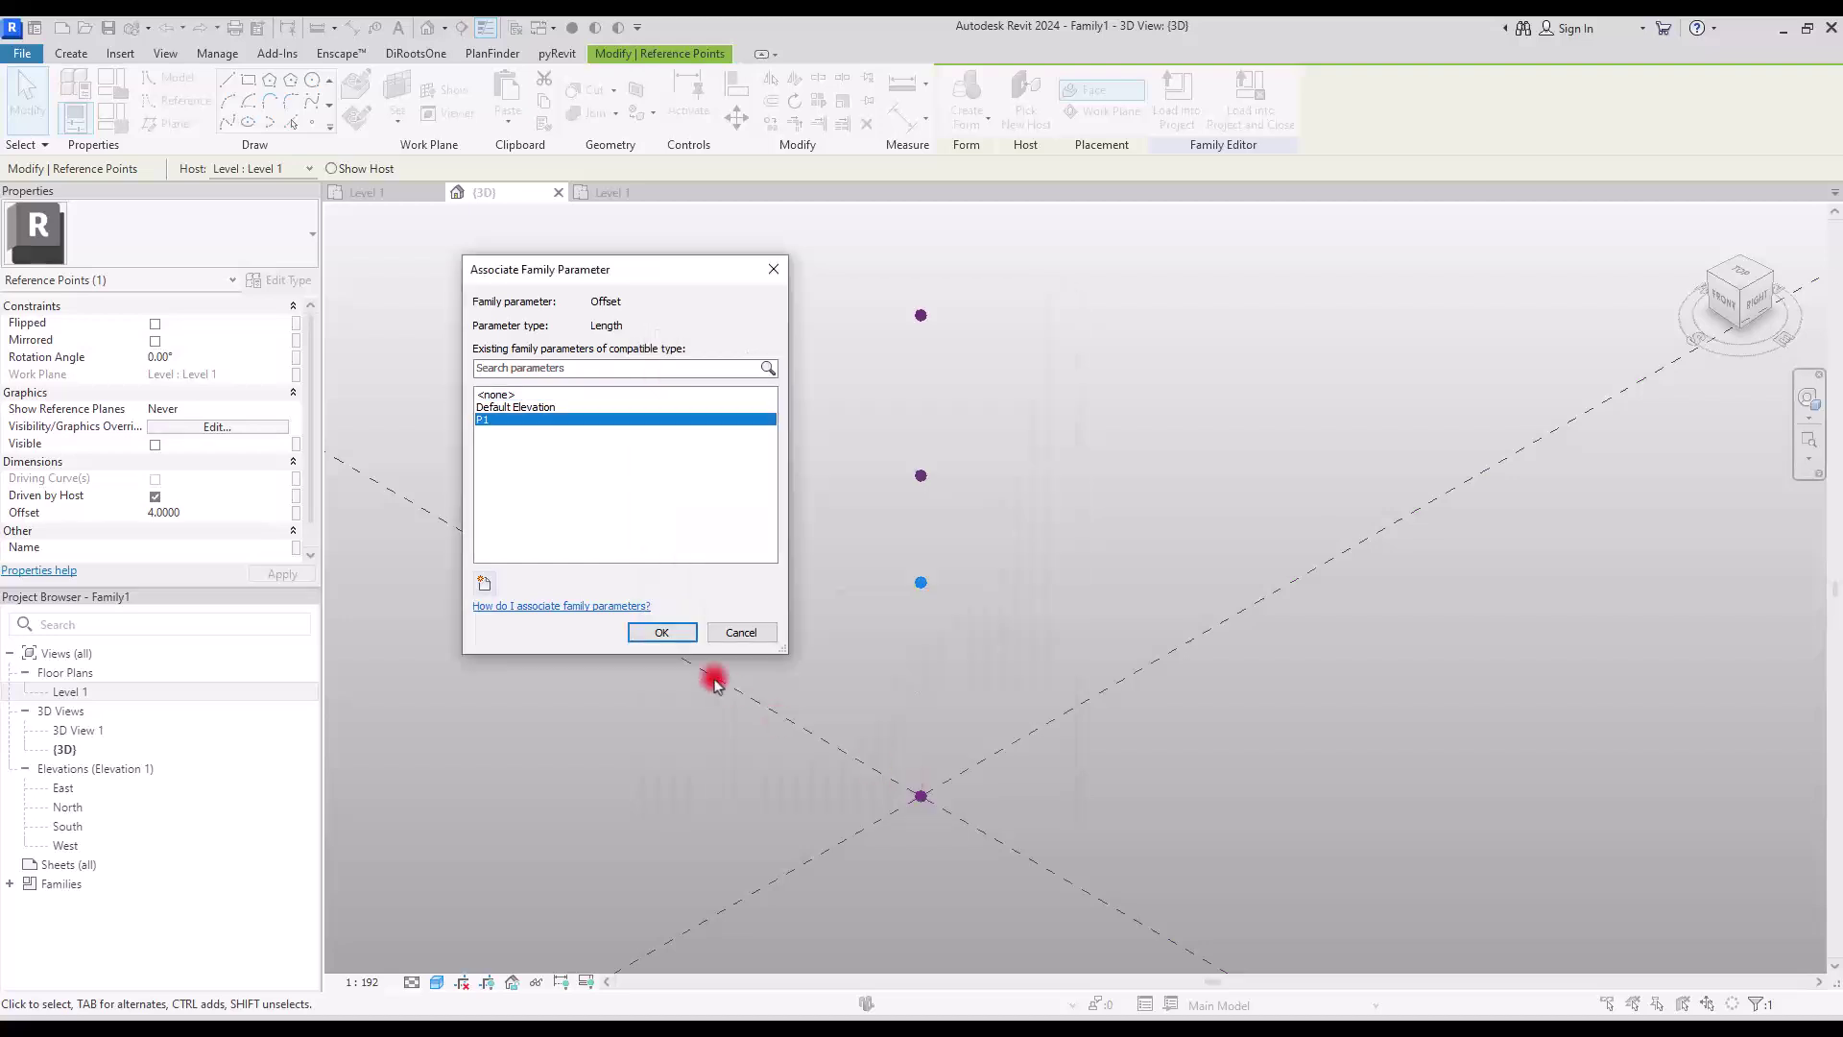
{"action": "left_click", "coordinate": [653, 631]}
Associate the offset of the second-highest reference point with a new type parameter named P2.
{"action": "left_click", "coordinate": [920, 450]}
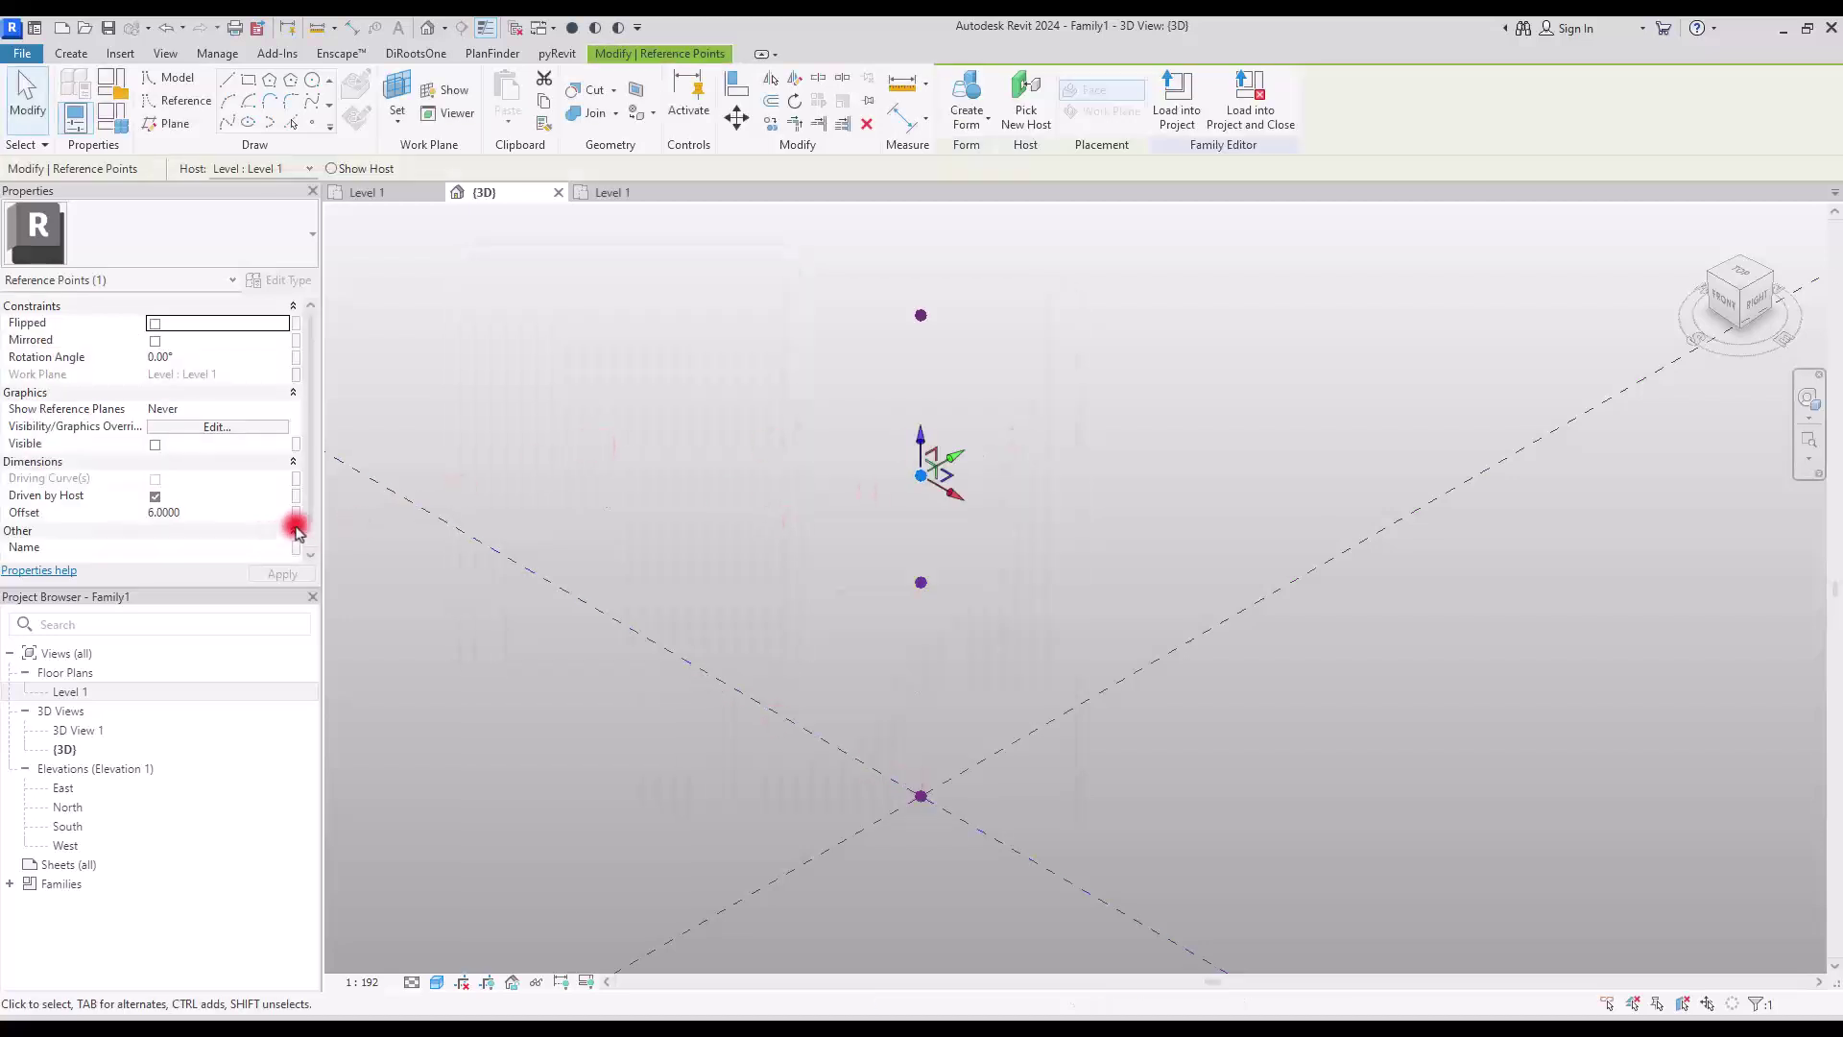
{"action": "left_click", "coordinate": [294, 512]}
{"action": "left_click", "coordinate": [483, 583]}
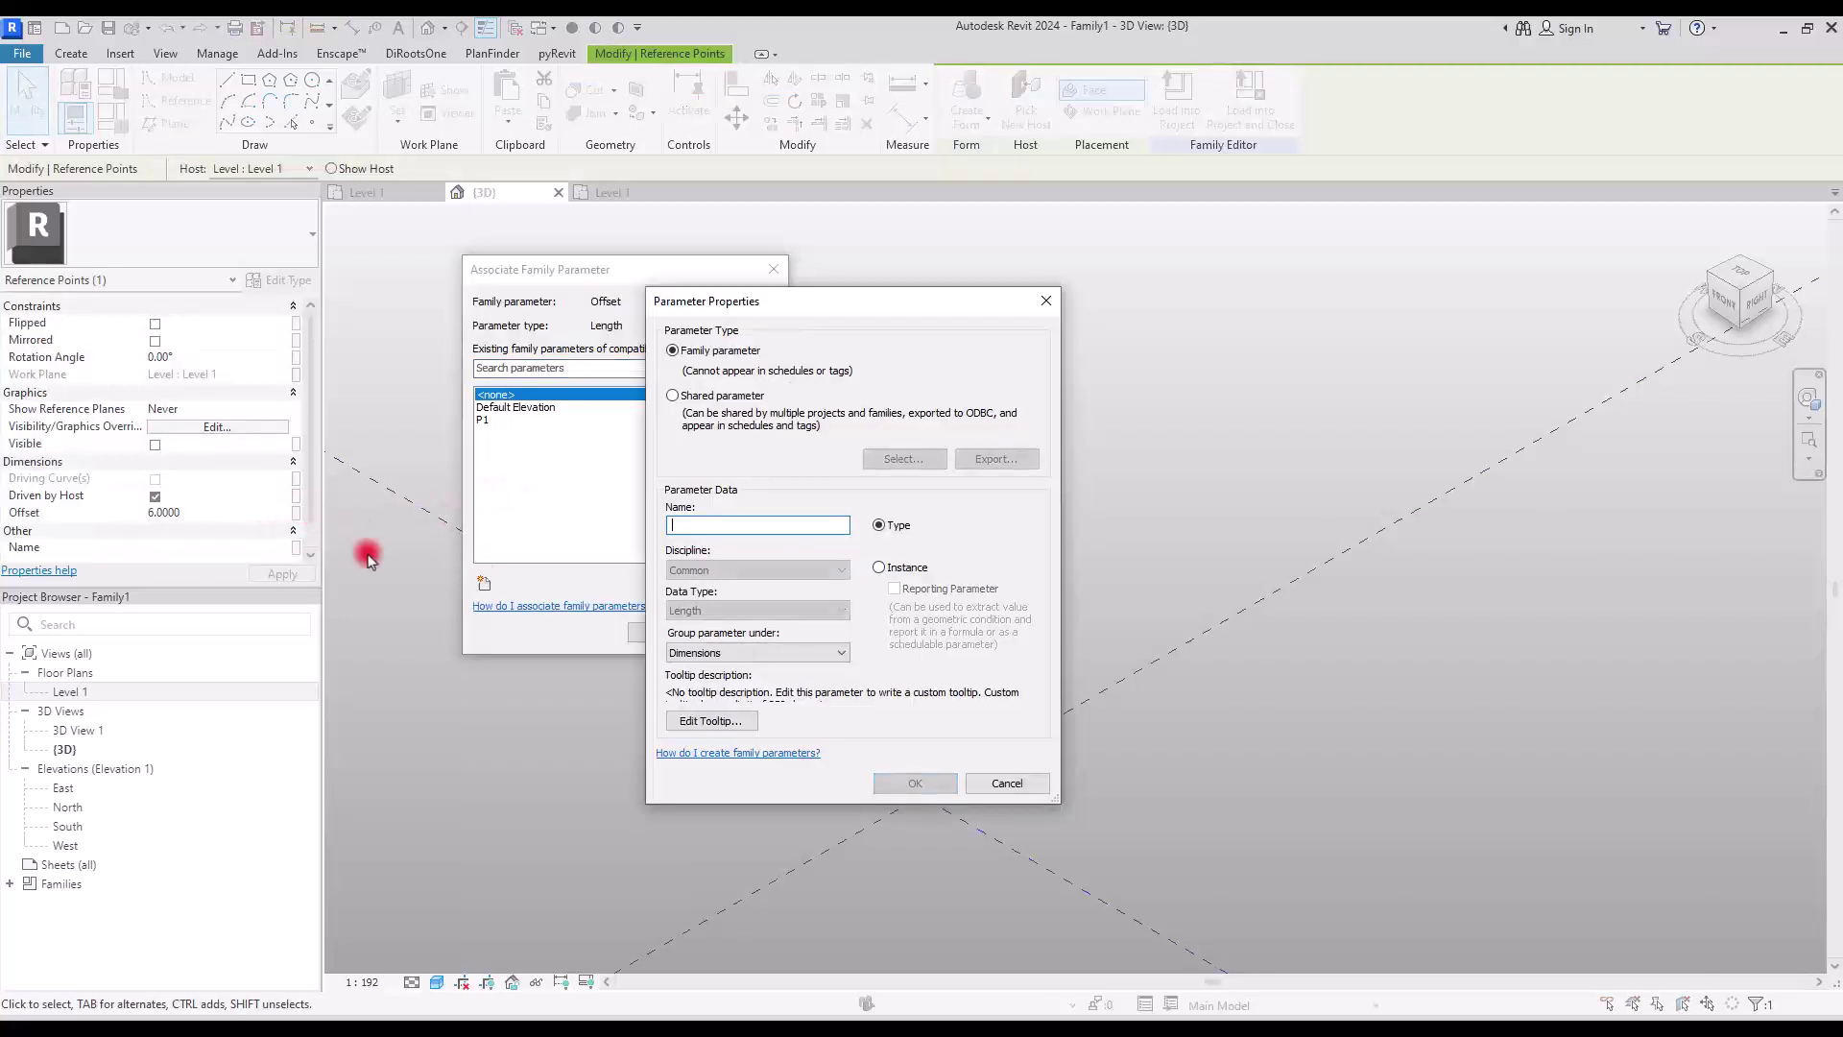
{"action": "type", "text": "P2"}
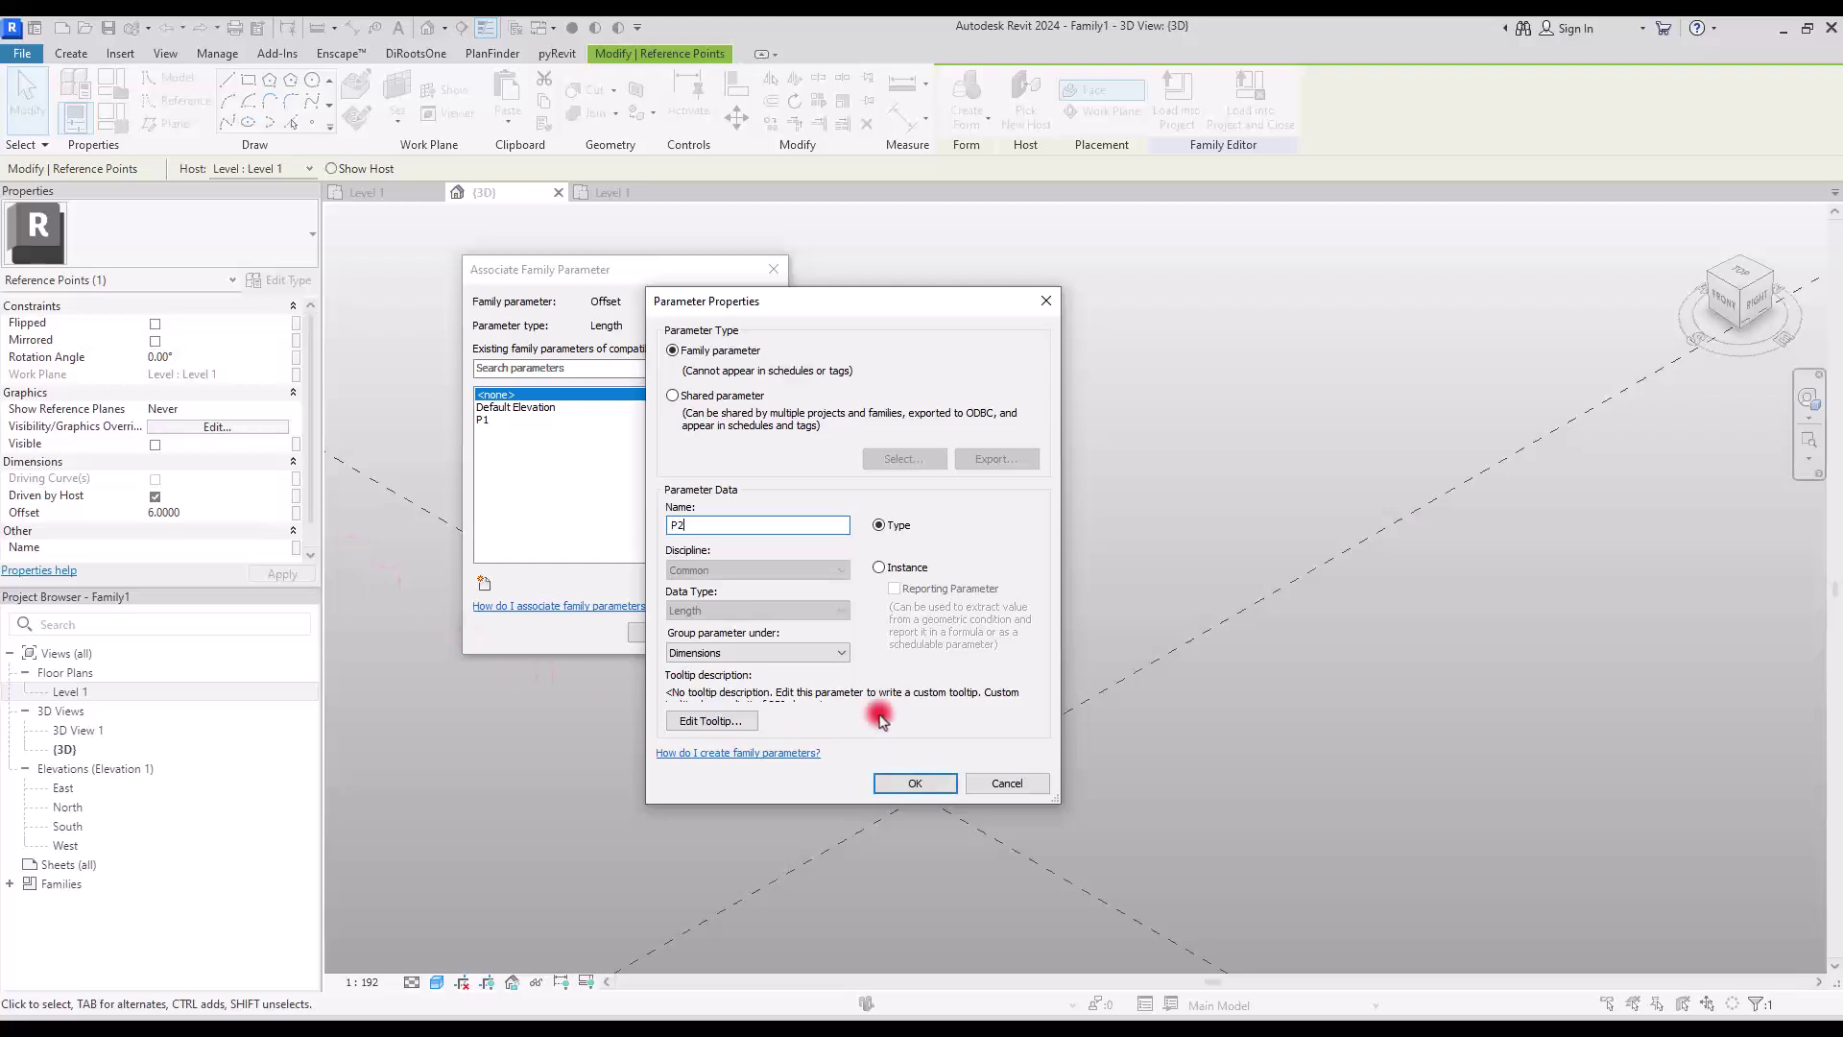
{"action": "left_click", "coordinate": [900, 785]}
{"action": "left_click", "coordinate": [630, 632]}
Associate the topmost reference point's offset with a new type parameter named P3, and review the parameters in Family Types.
{"action": "left_click", "coordinate": [921, 315]}
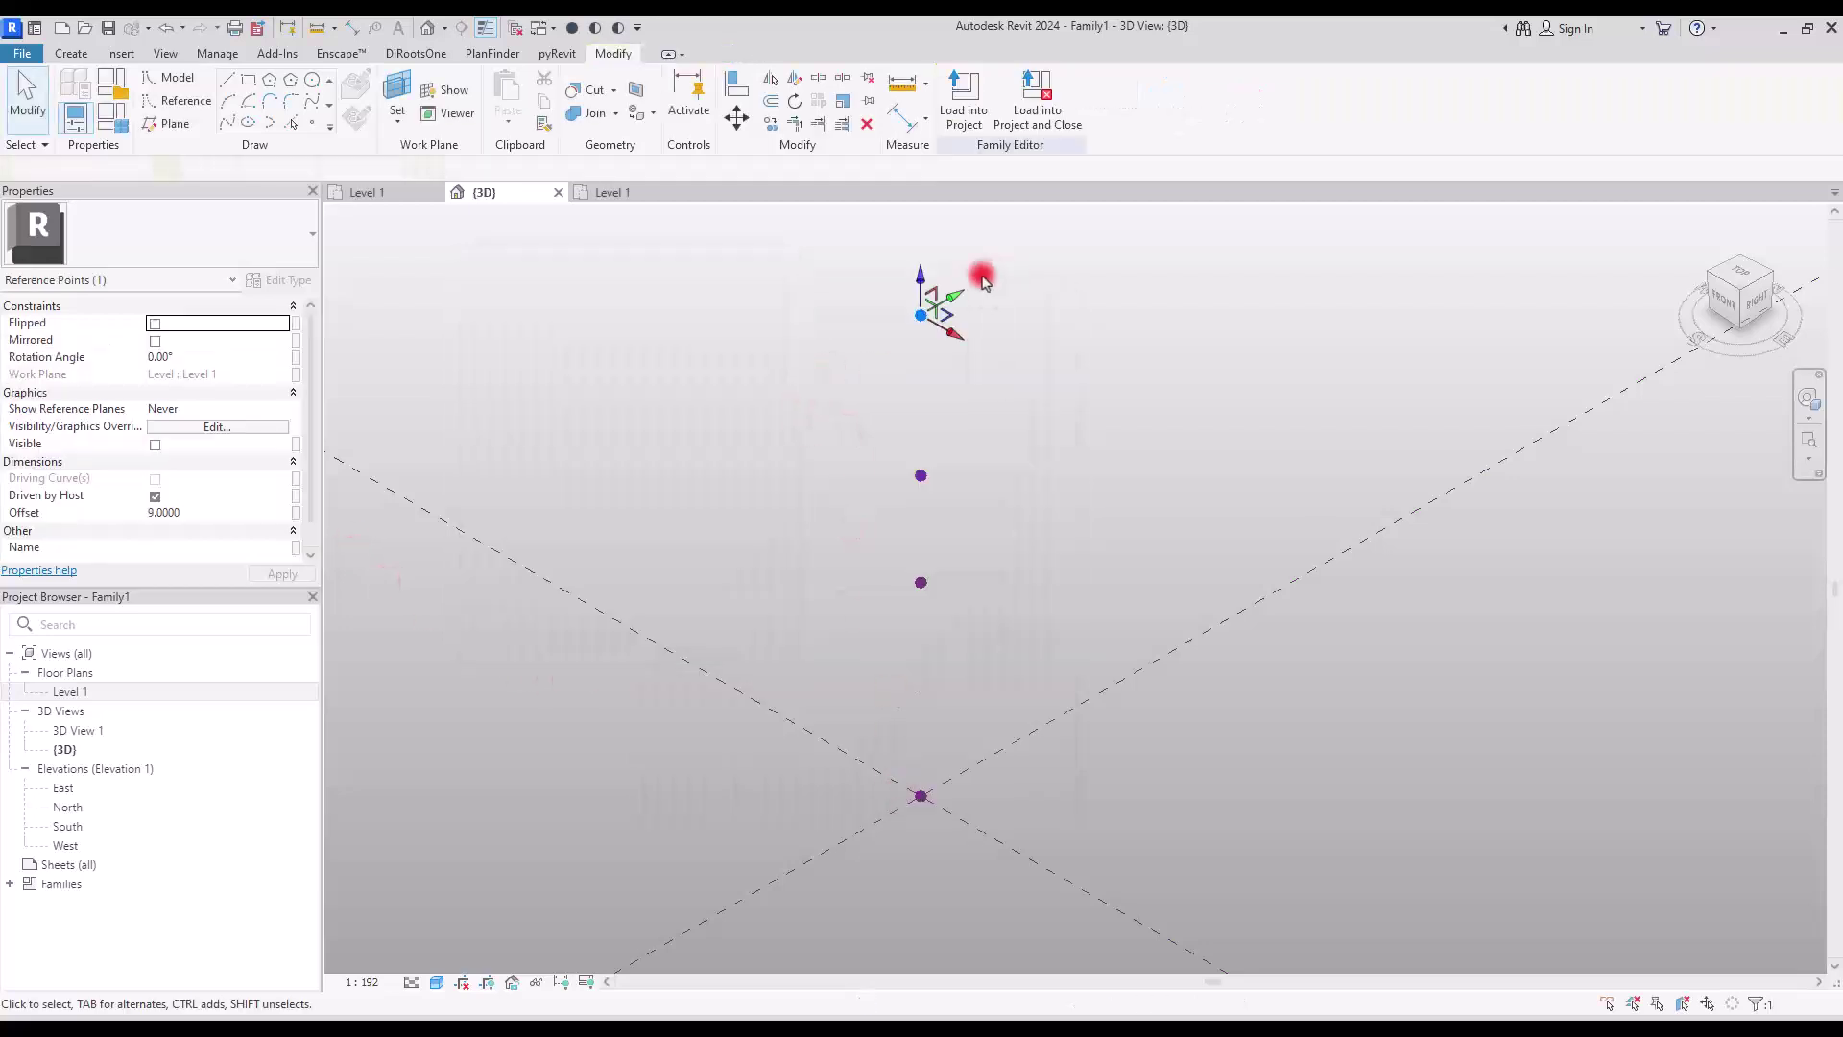
{"action": "left_click", "coordinate": [296, 512]}
{"action": "left_click", "coordinate": [484, 584]}
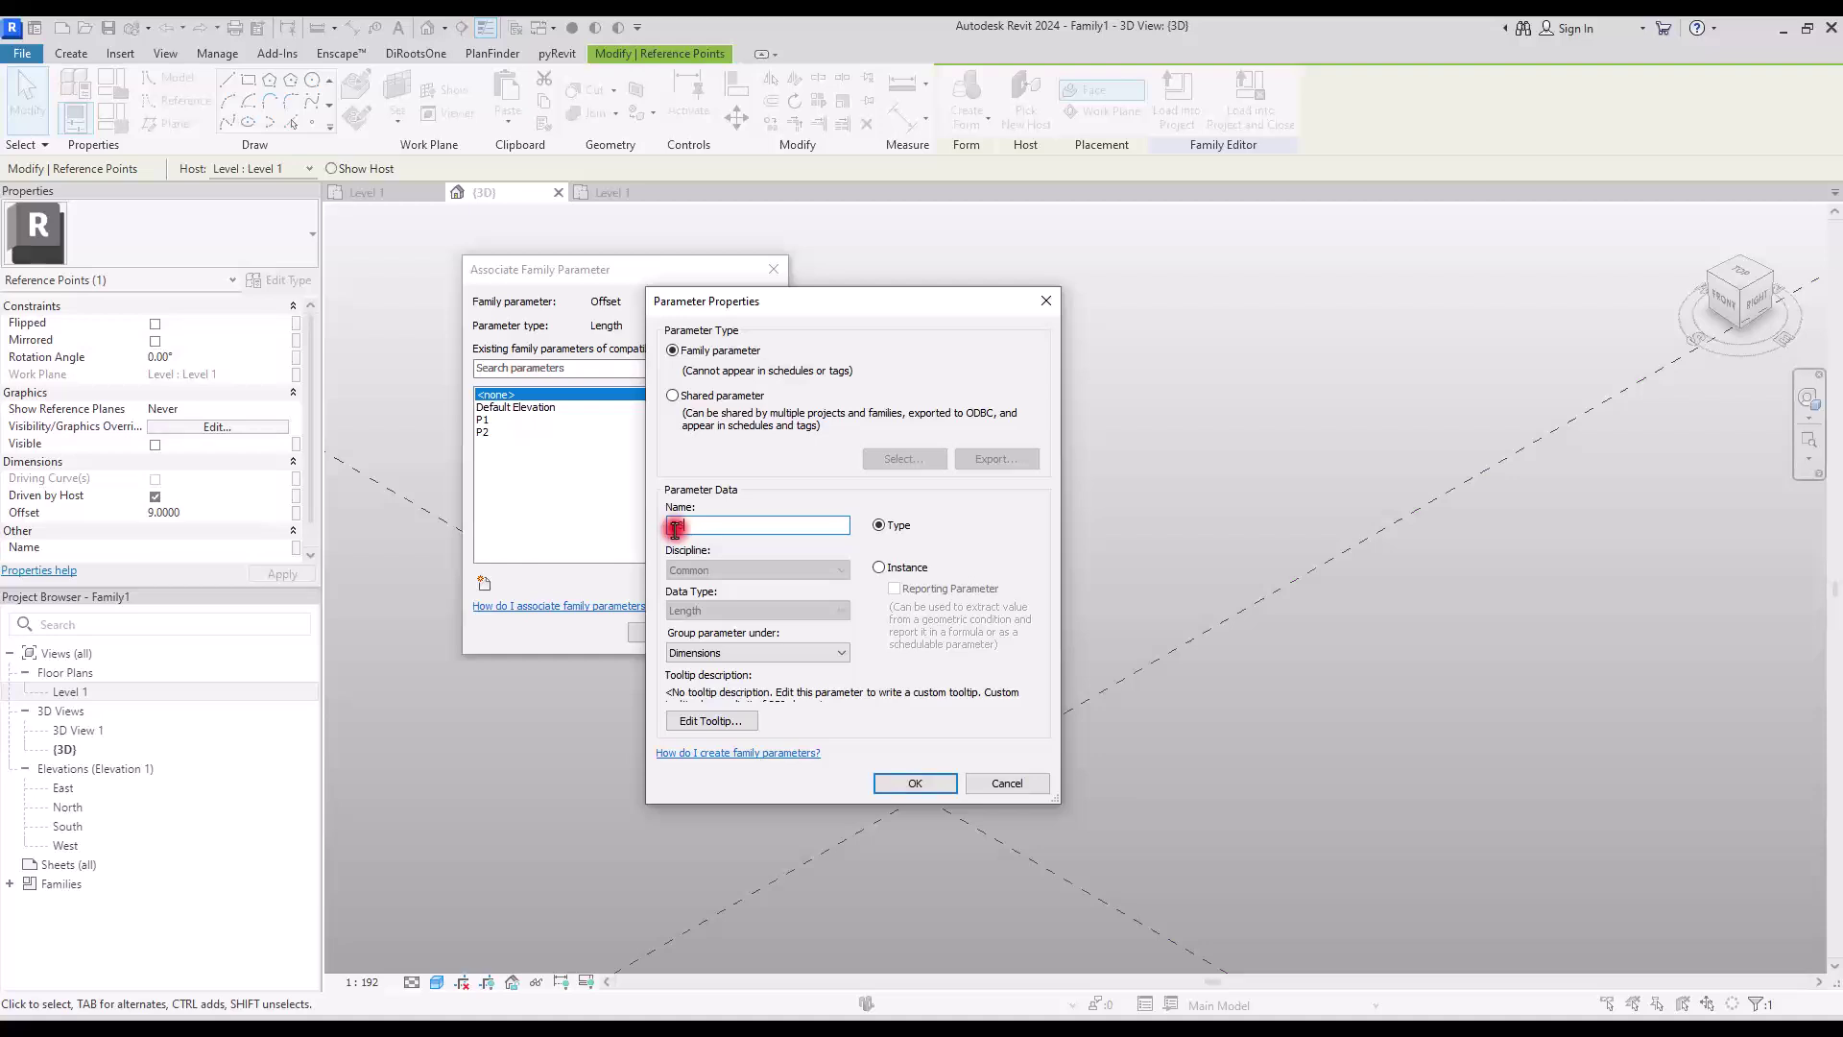
{"action": "left_click", "coordinate": [915, 784]}
{"action": "left_click", "coordinate": [630, 632]}
{"action": "left_click", "coordinate": [905, 378]}
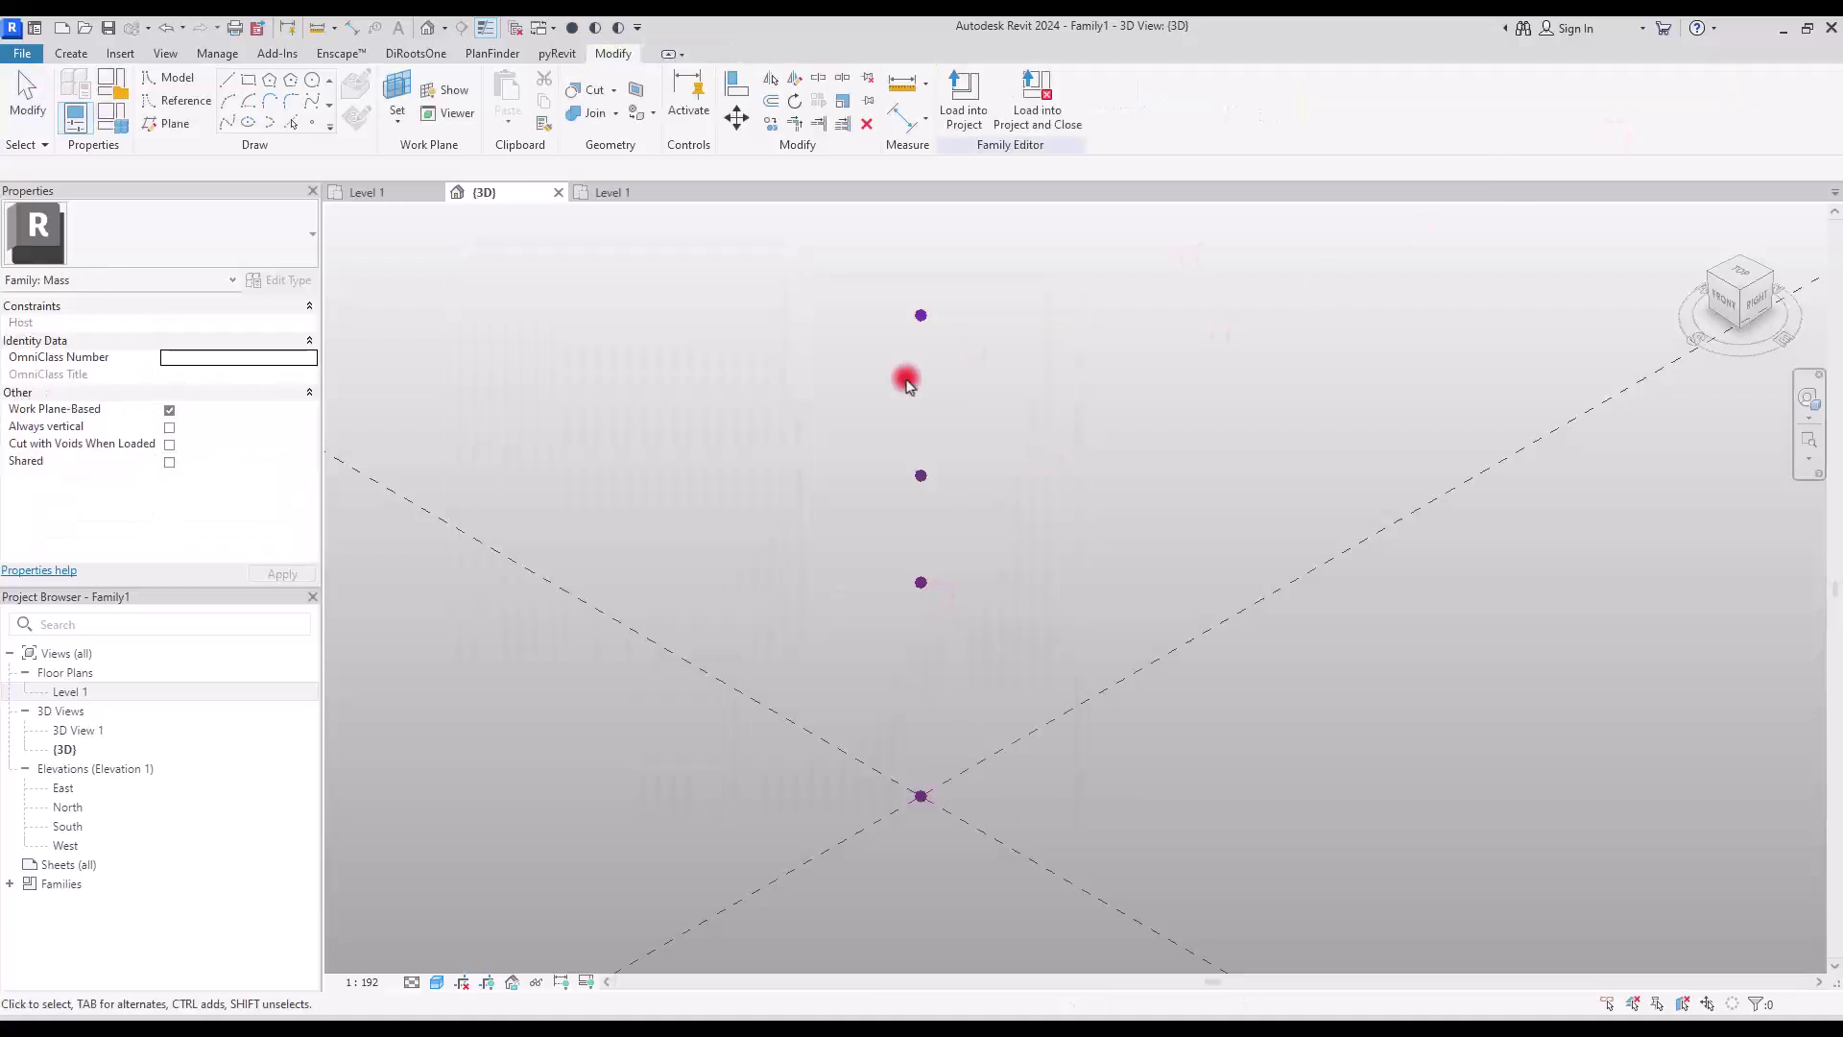
{"action": "left_click", "coordinate": [115, 129]}
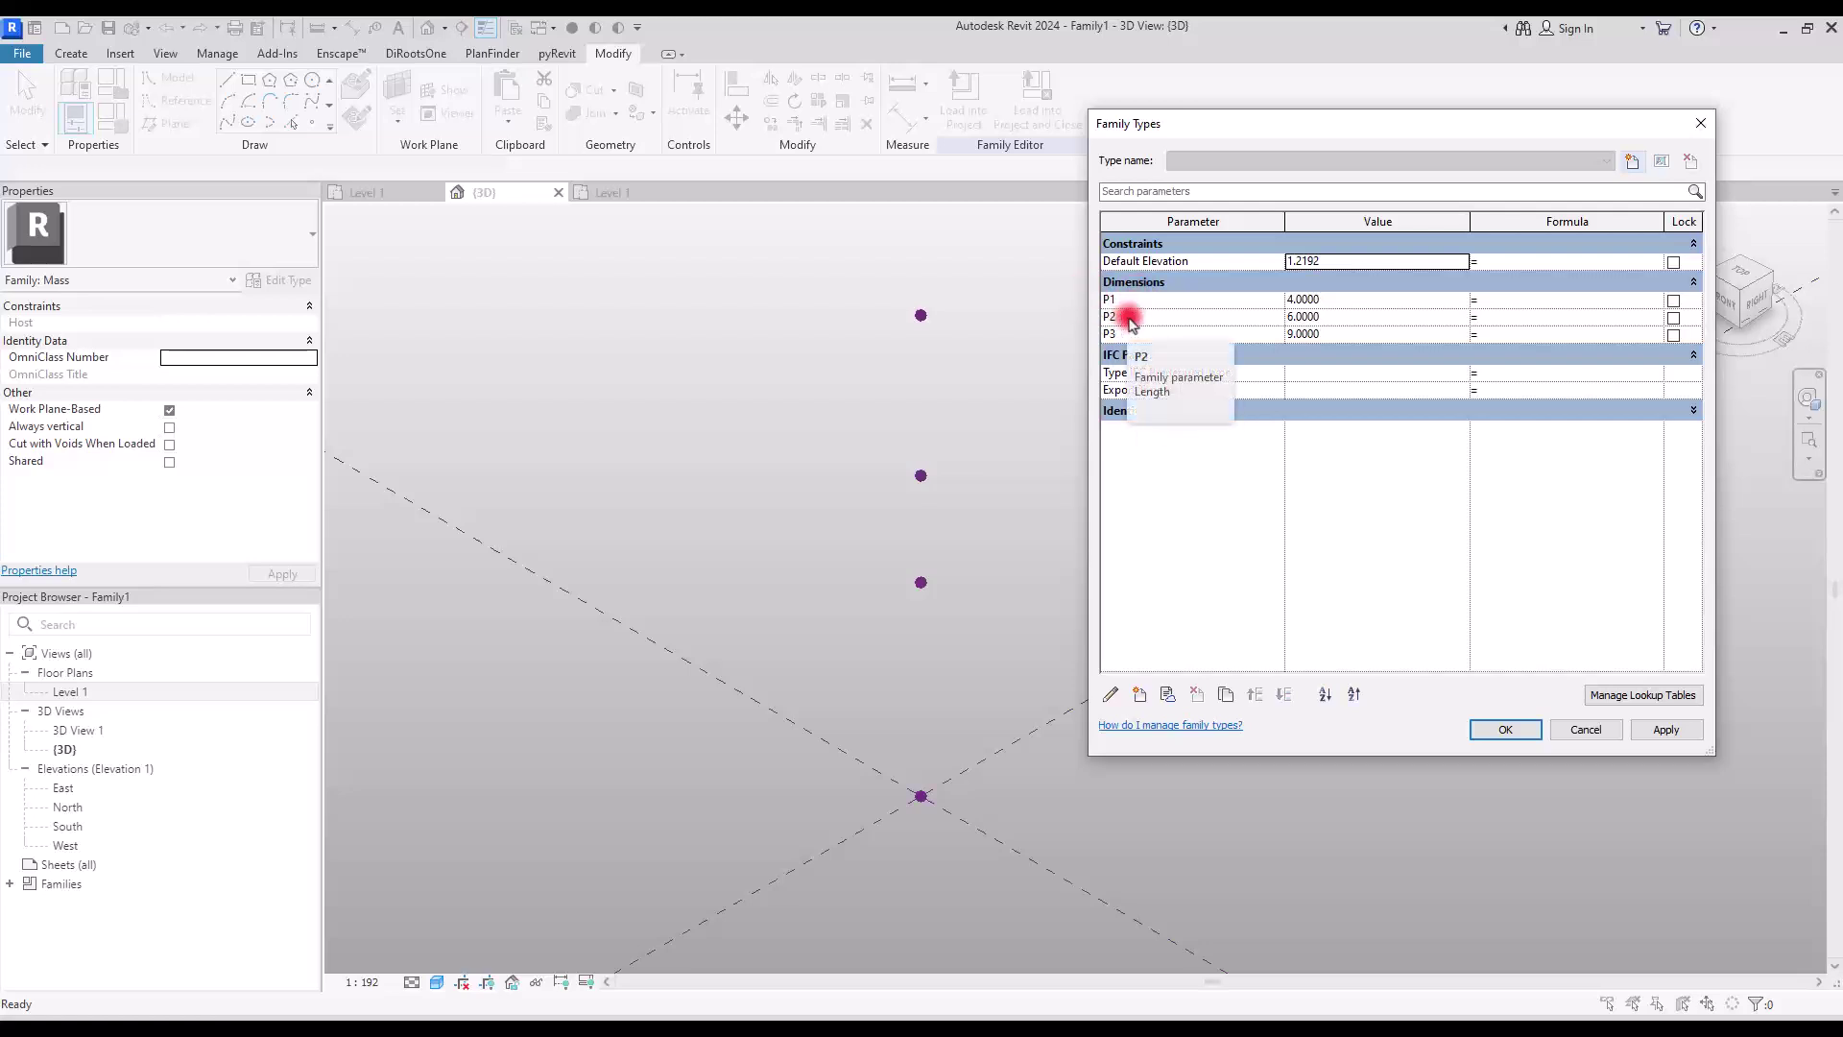
{"action": "key", "text": "Escape"}
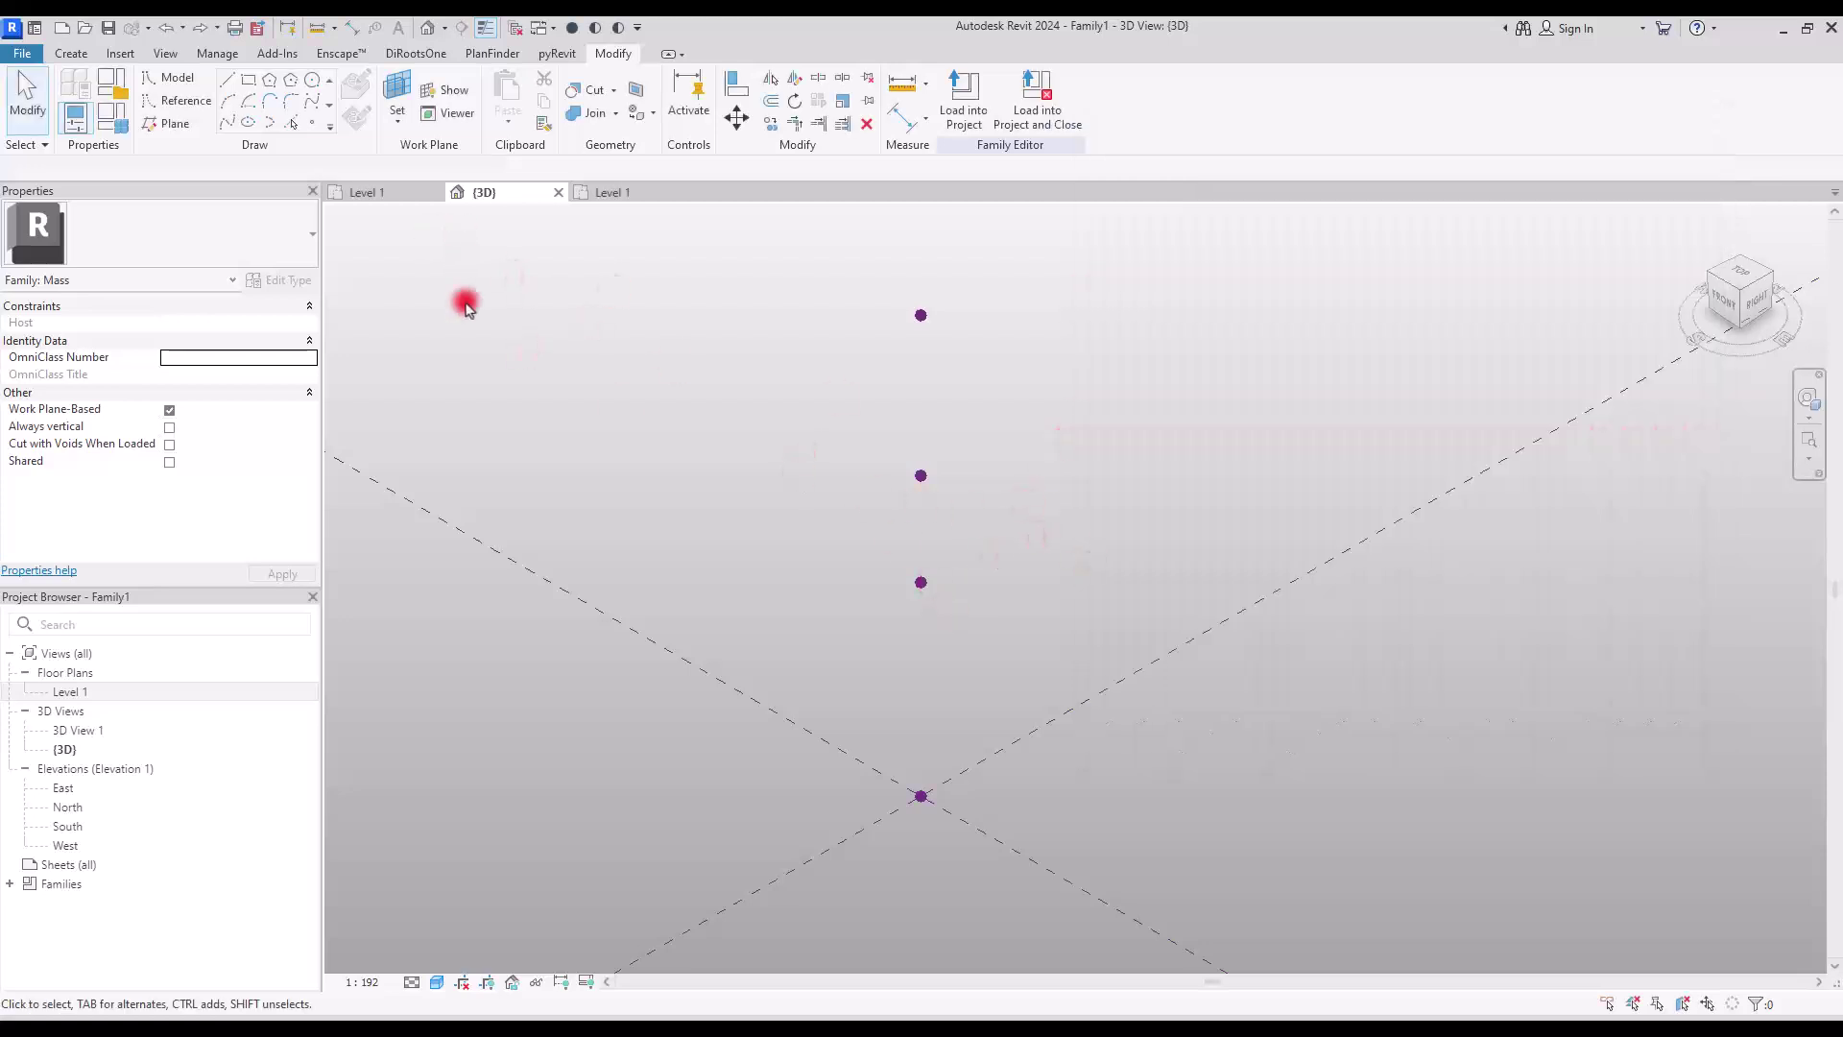
Set the work plane to the horizontal plane of the 4 m reference point and display it.
{"action": "left_click", "coordinate": [397, 101]}
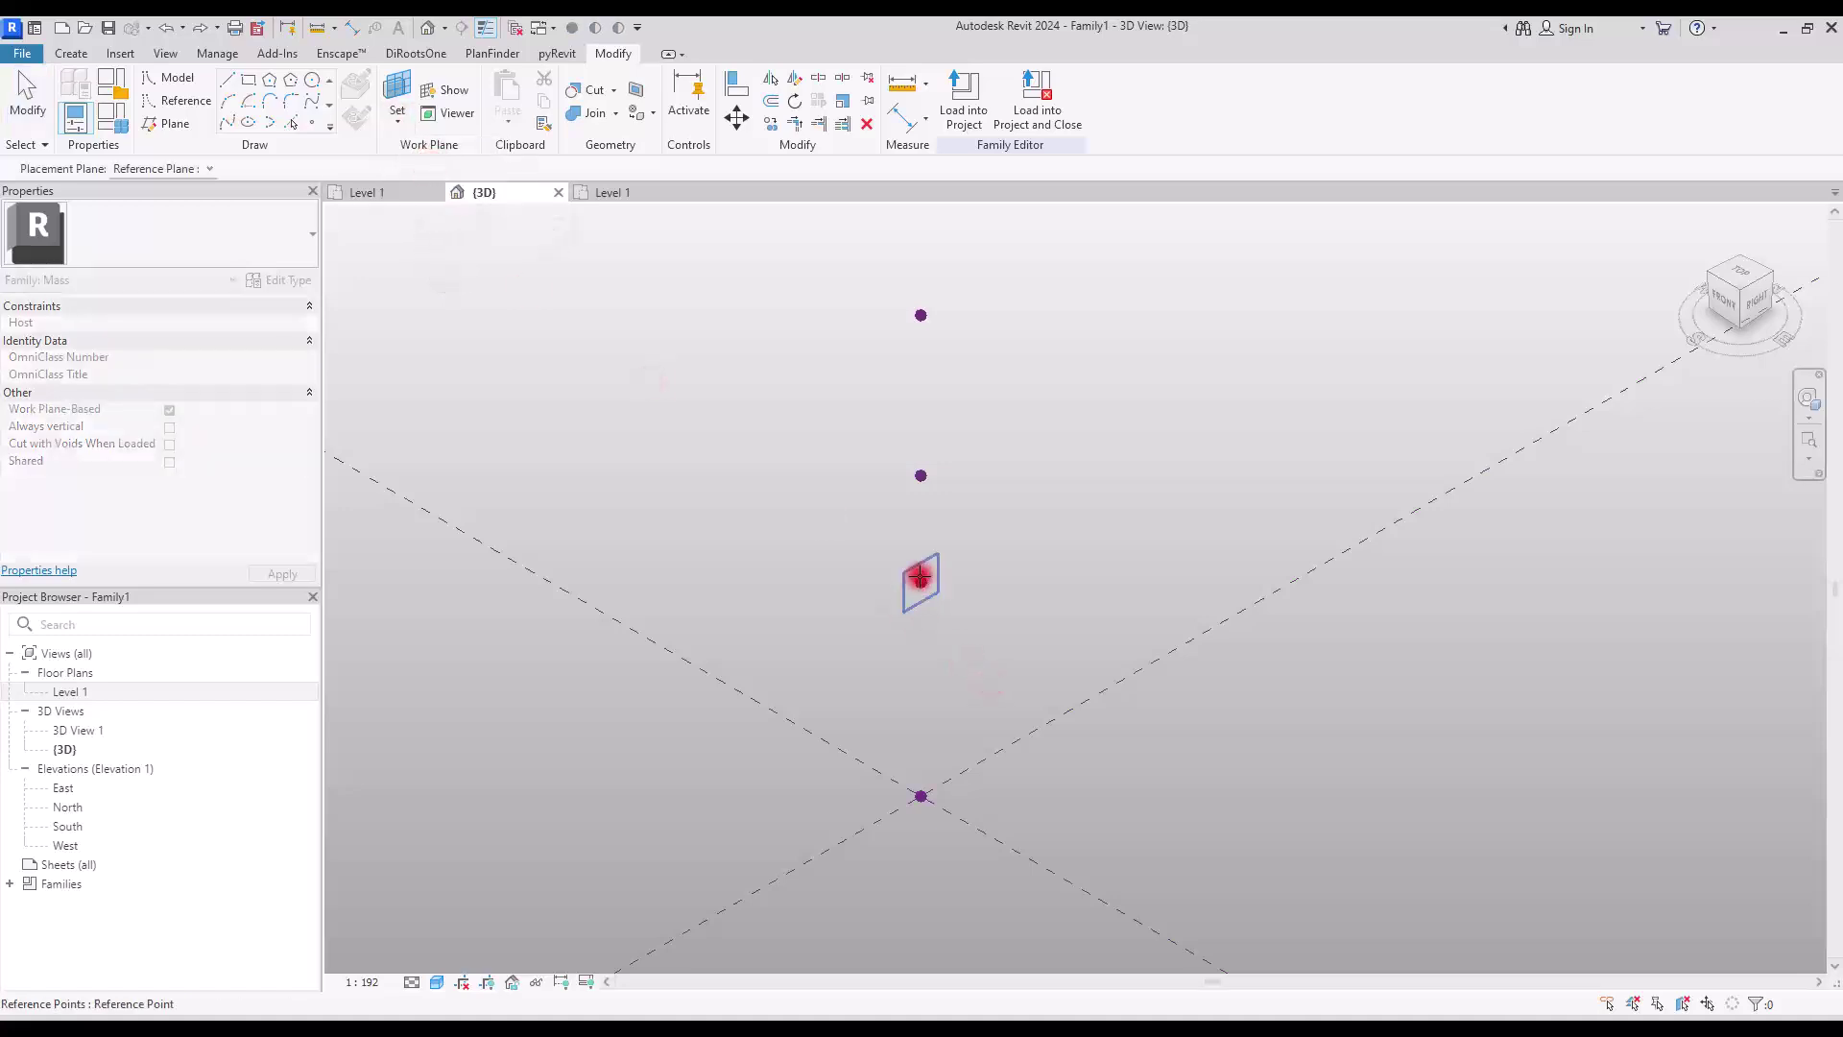
{"action": "key", "text": "Tab"}
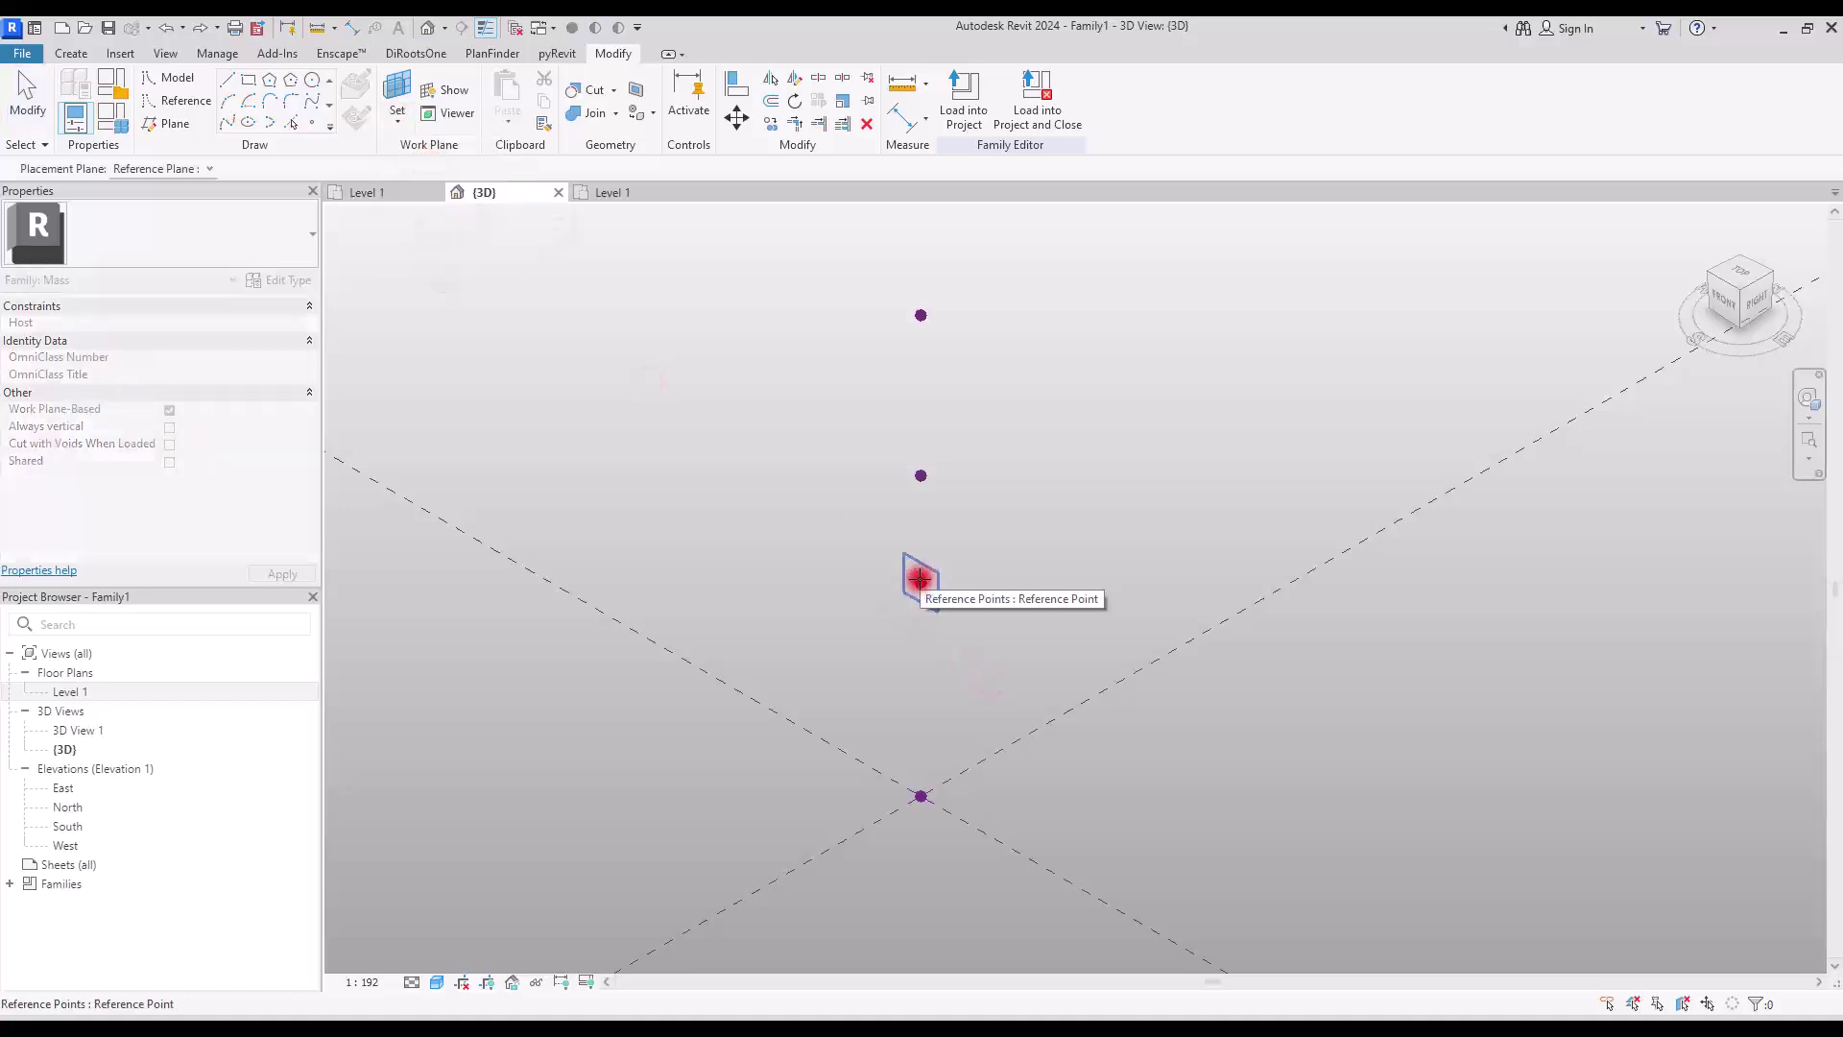
{"action": "key", "text": "Tab"}
{"action": "left_click", "coordinate": [920, 580]}
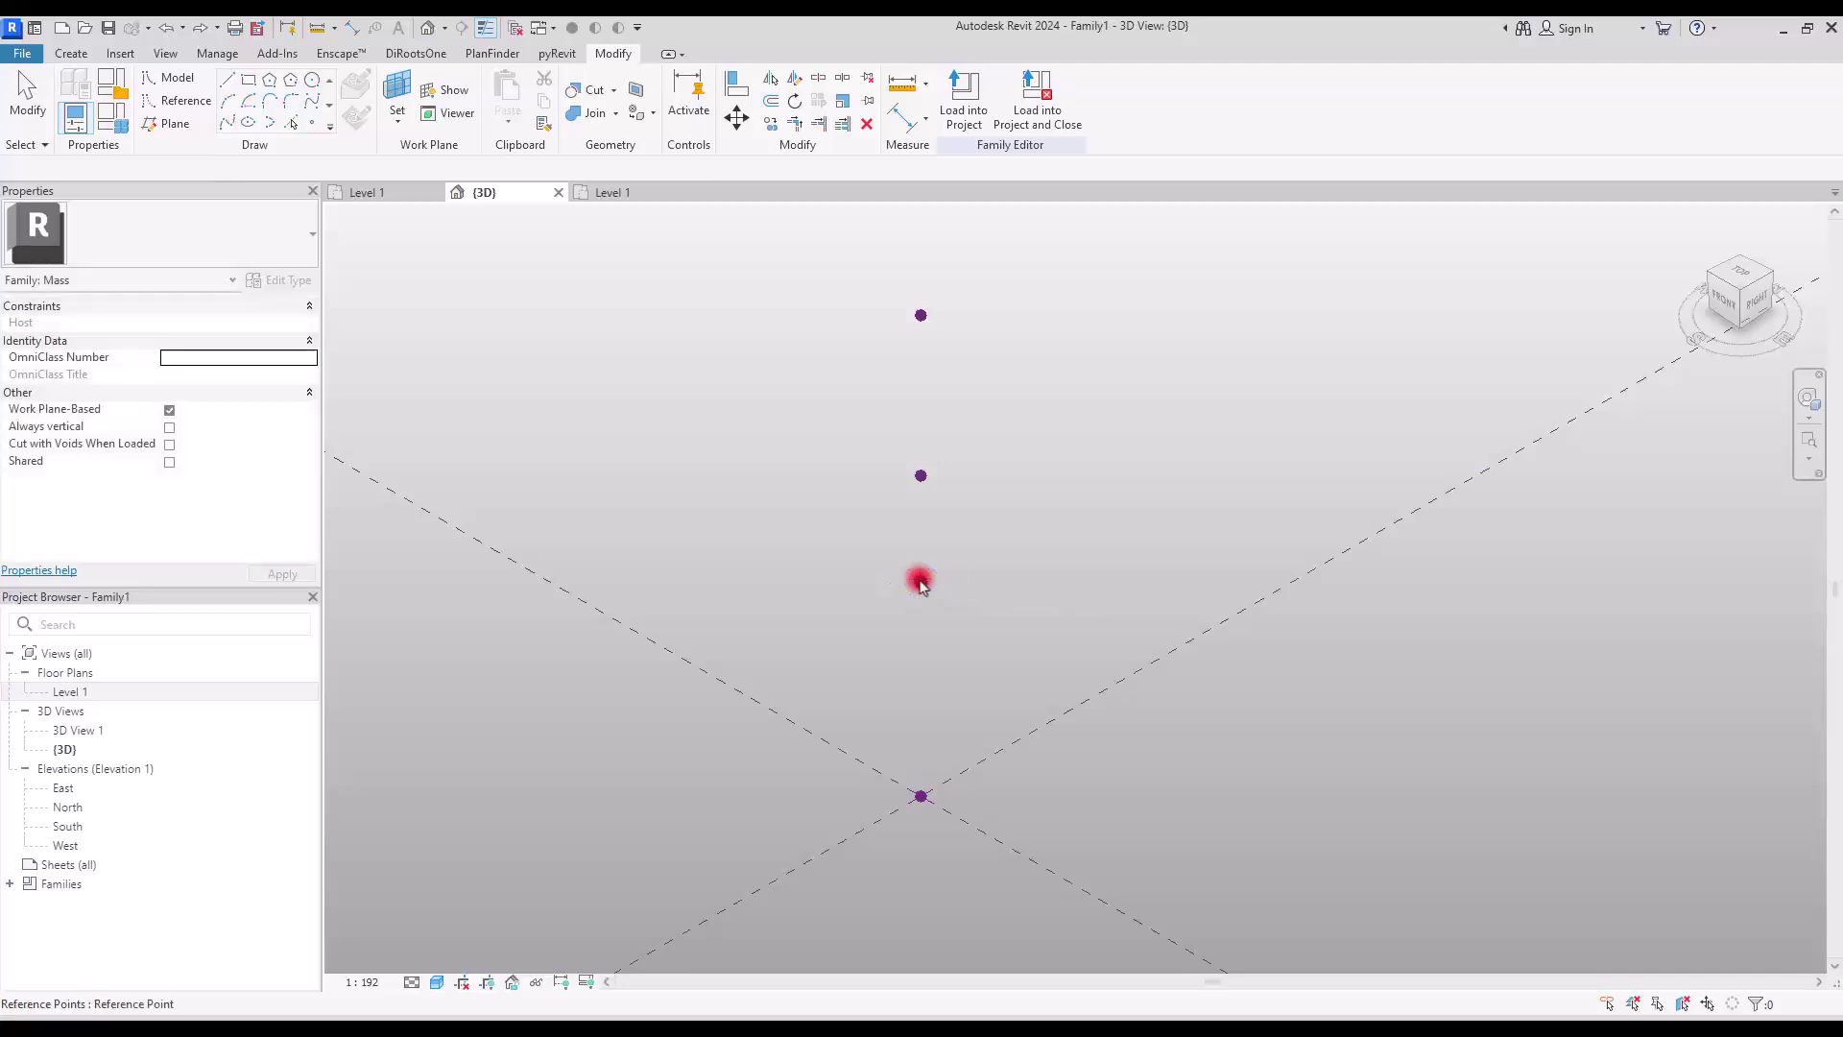
{"action": "left_click", "coordinate": [455, 96]}
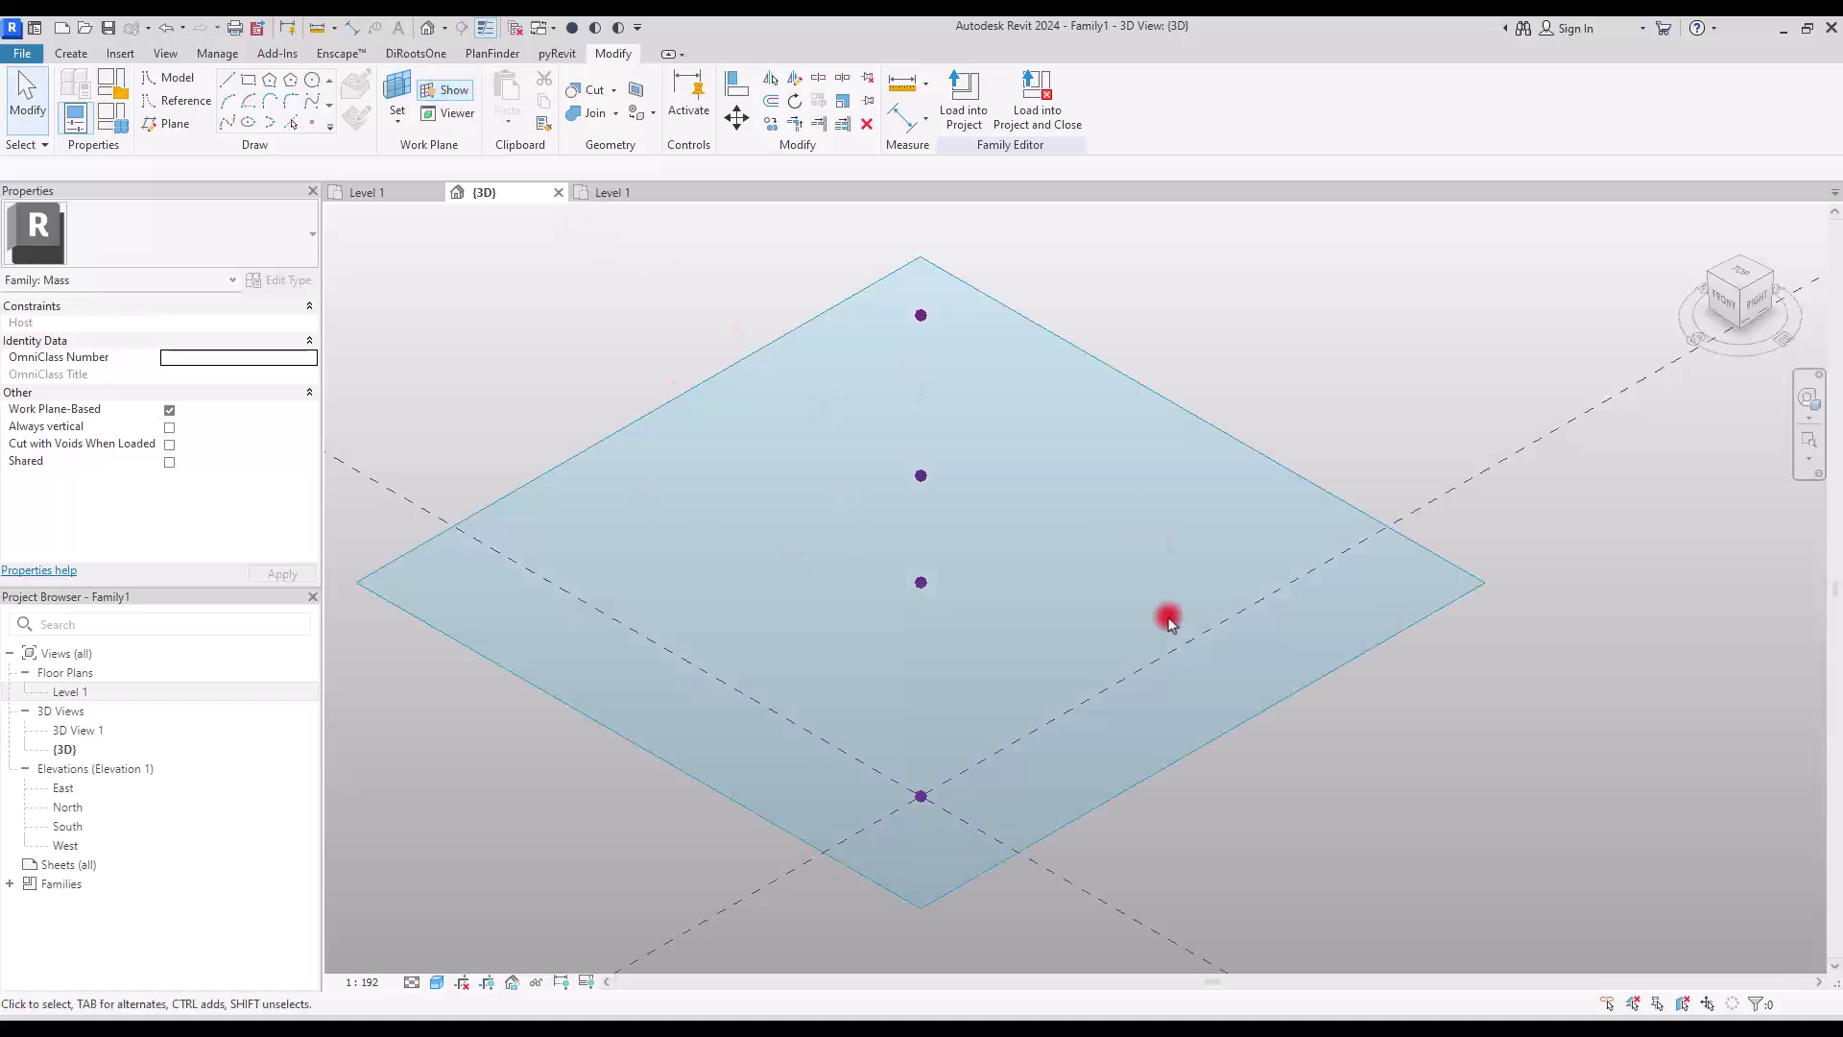
In the top view, draw a model-line circle of 0.25 m radius centered on the reference point.
{"action": "scroll", "coordinate": [1162, 668], "scroll_direction": "down", "scroll_amount": 3}
{"action": "middle_click_drag", "start_coordinate": [1162, 667], "coordinate": [1617, 325], "text": "shift"}
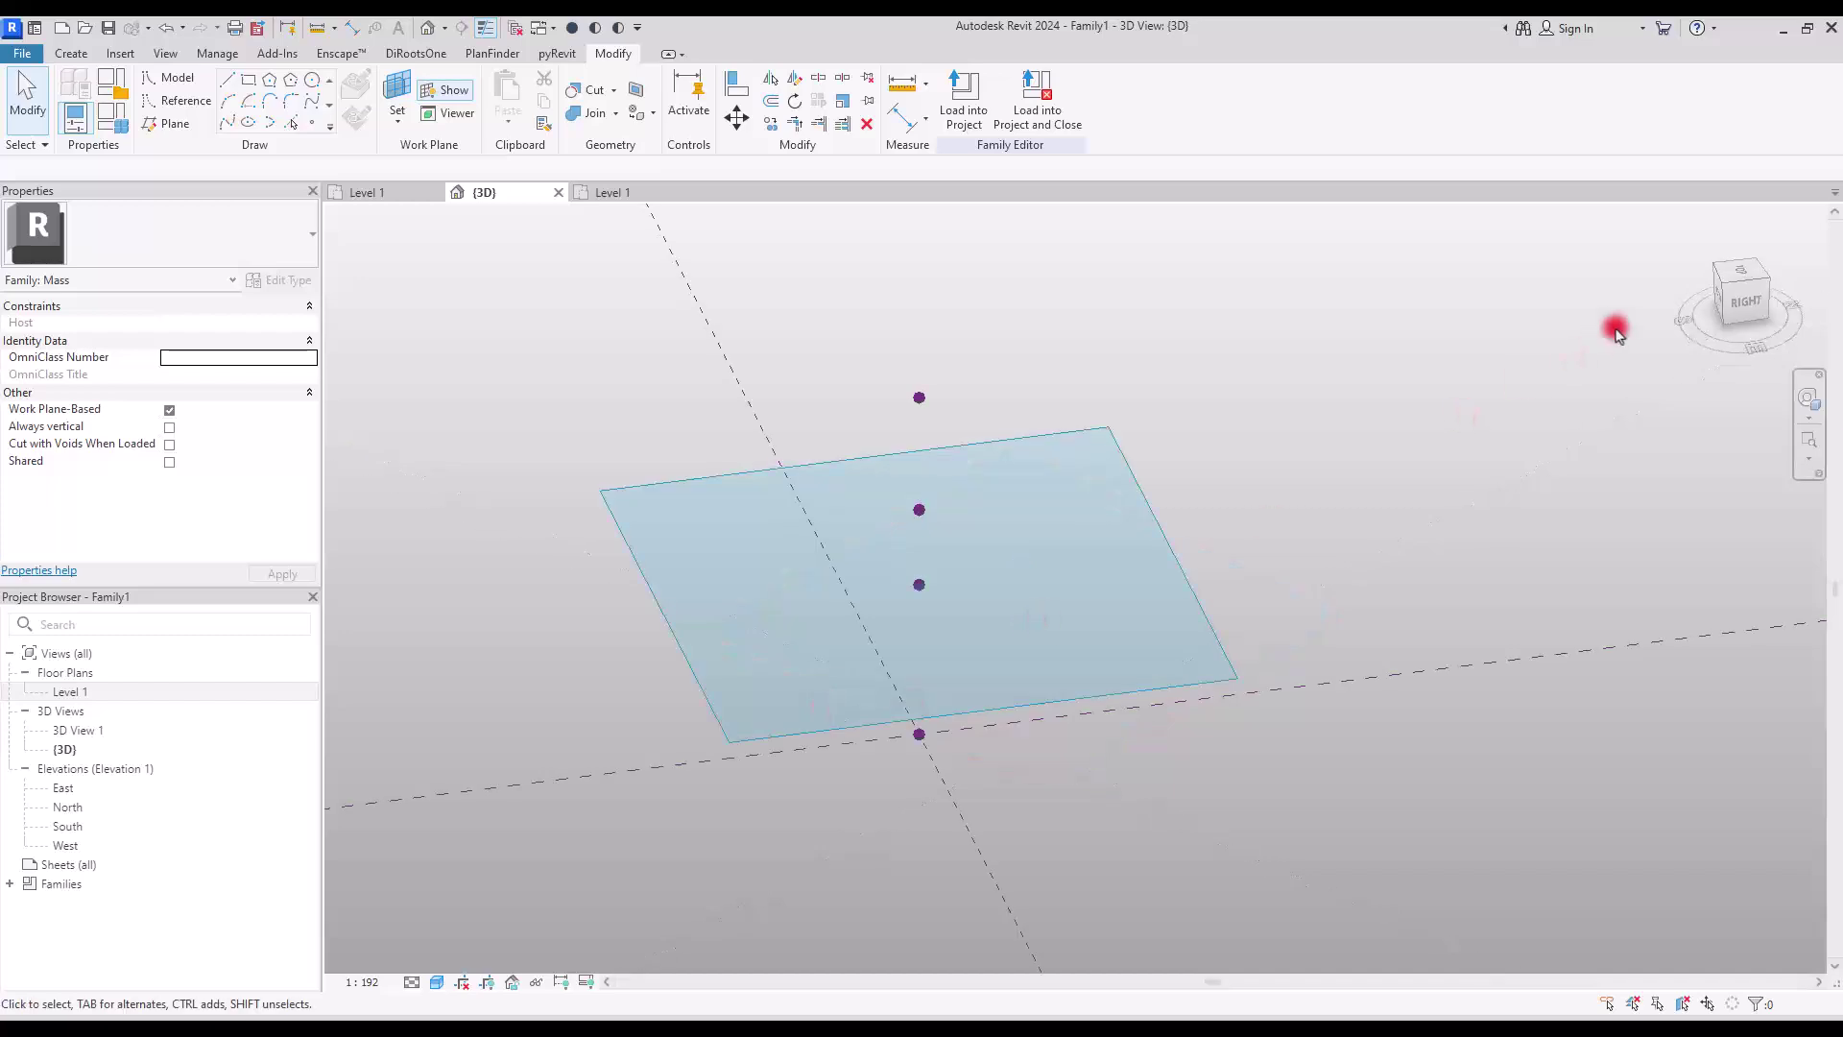
{"action": "left_click", "coordinate": [1743, 275]}
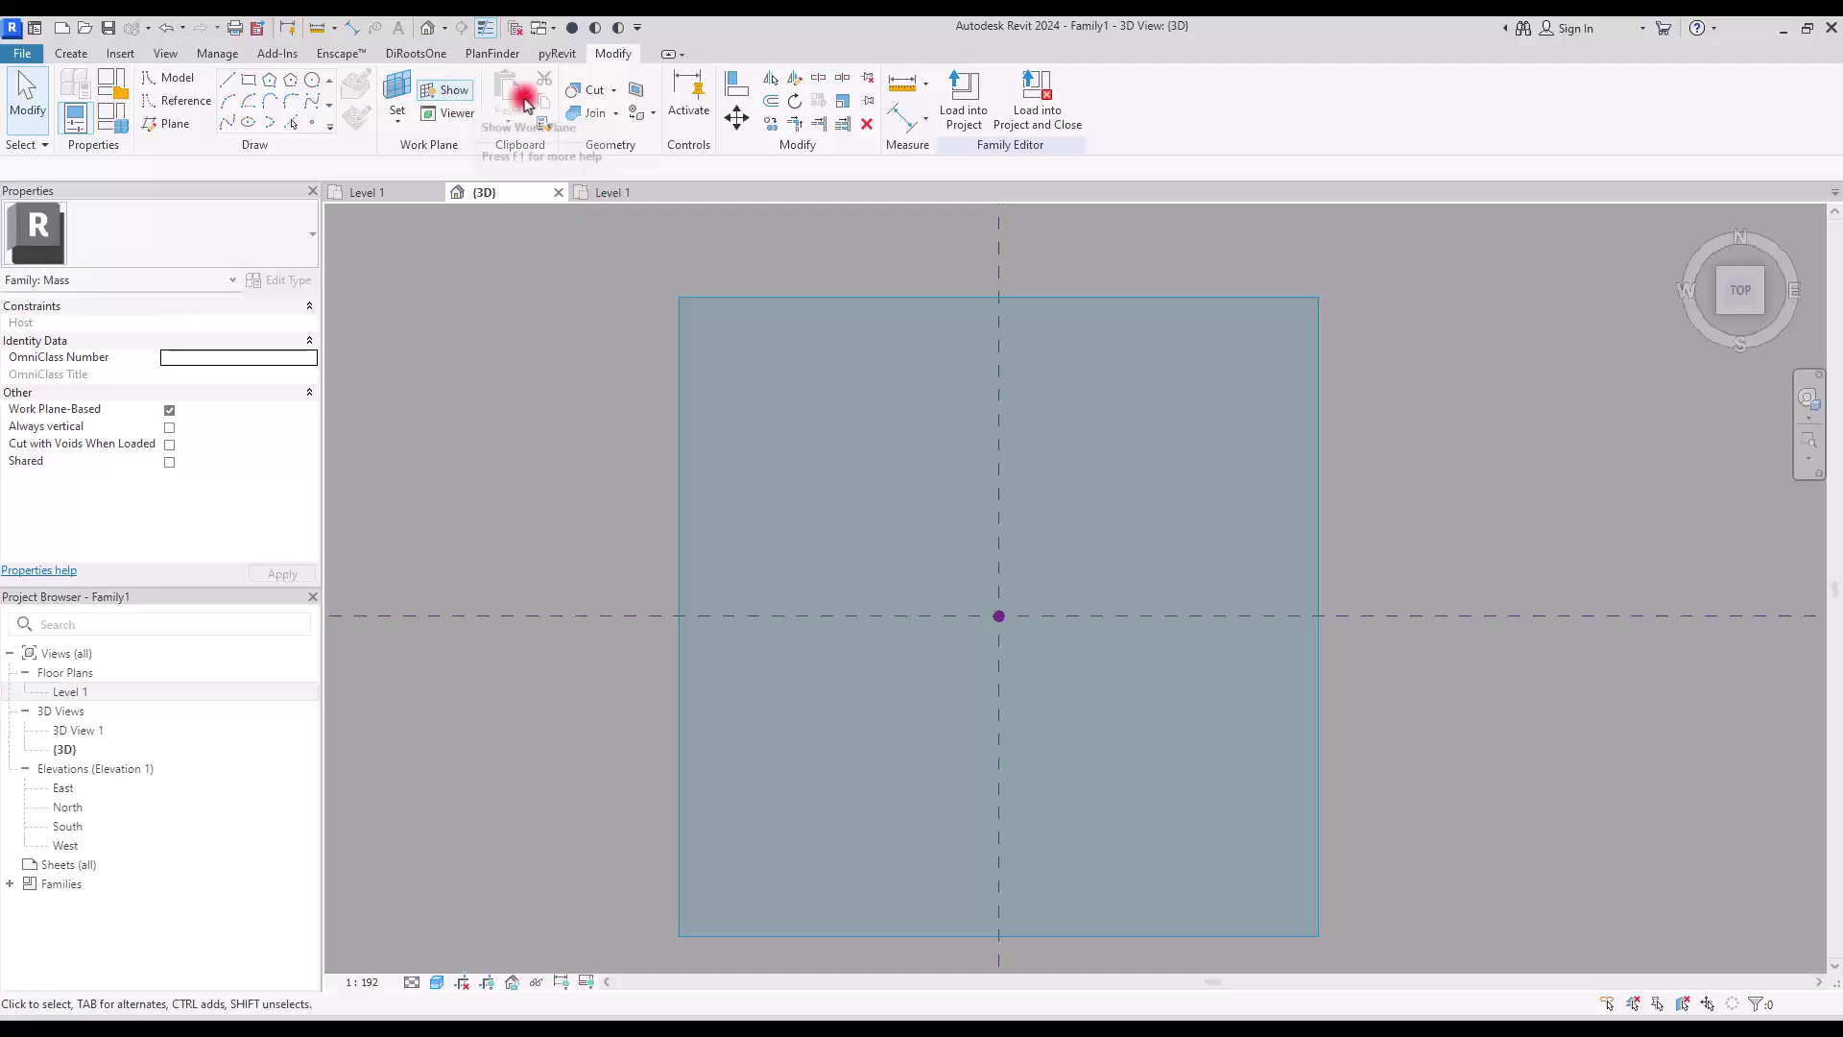
{"action": "left_click", "coordinate": [165, 80]}
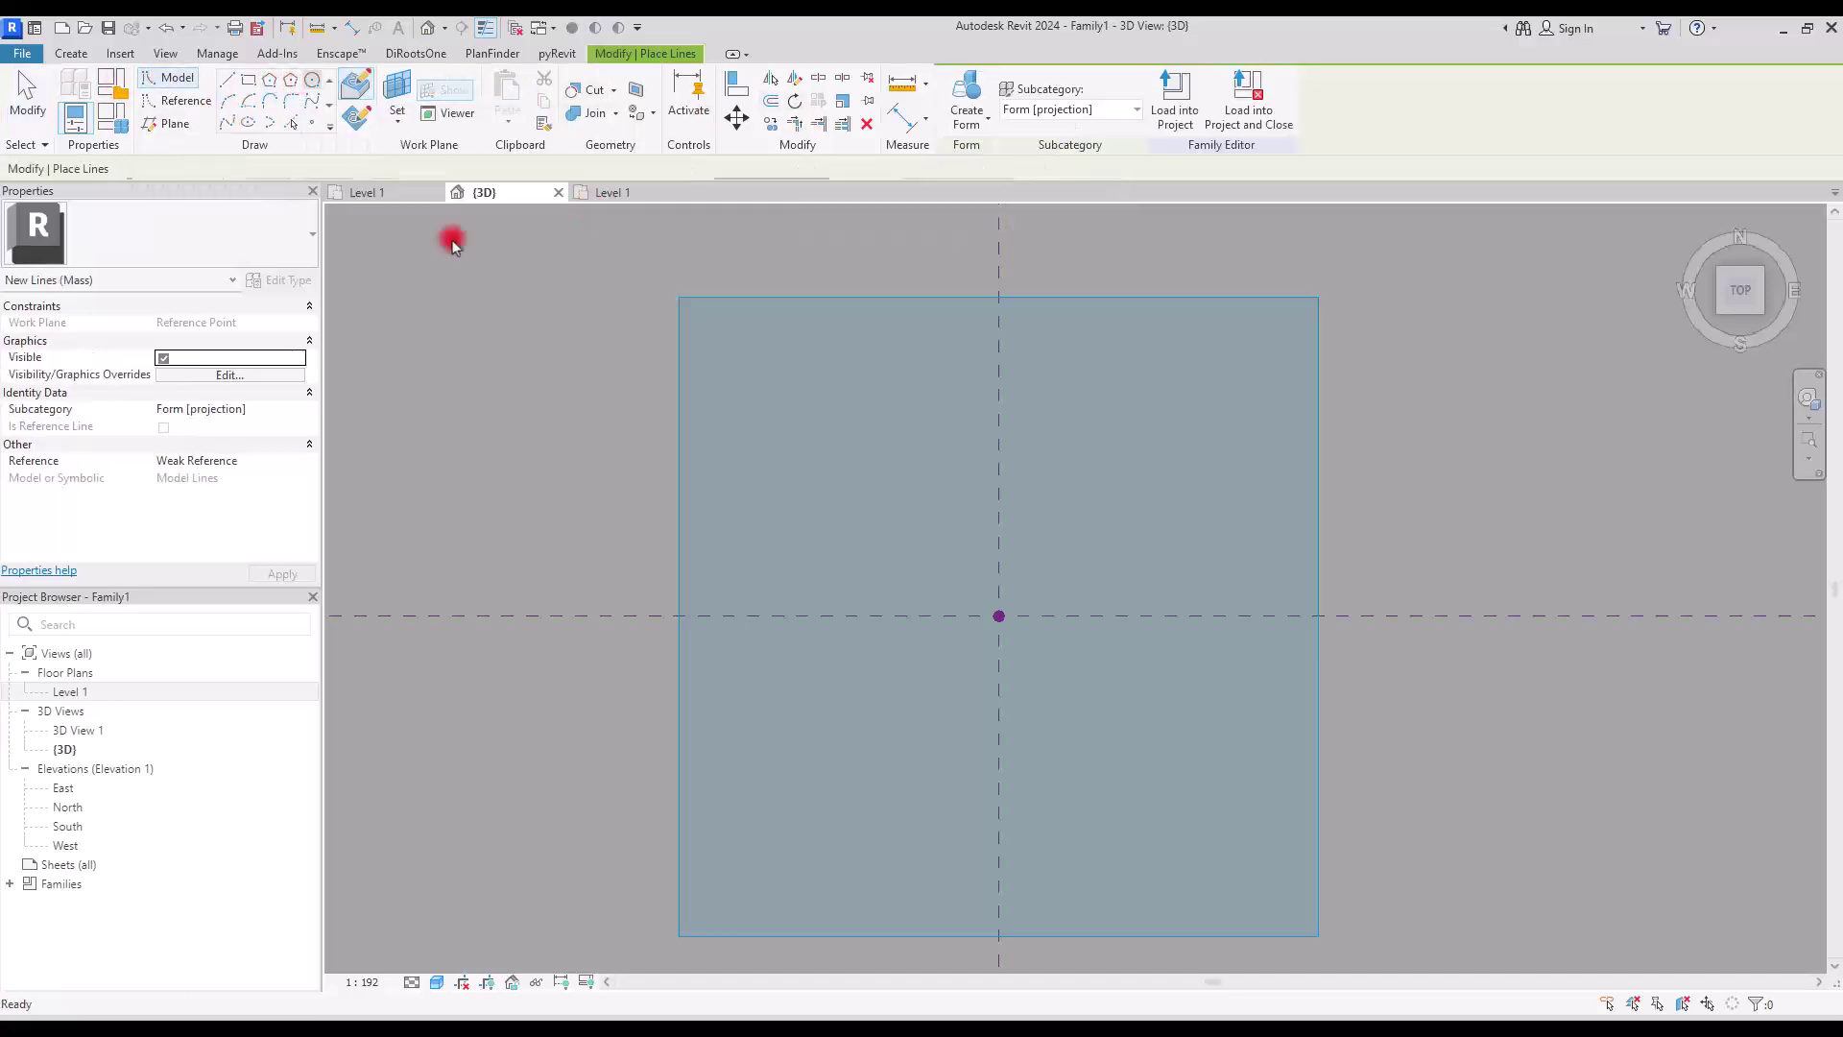
{"action": "left_click", "coordinate": [999, 615]}
{"action": "scroll", "coordinate": [1023, 587], "scroll_direction": "up", "scroll_amount": 3}
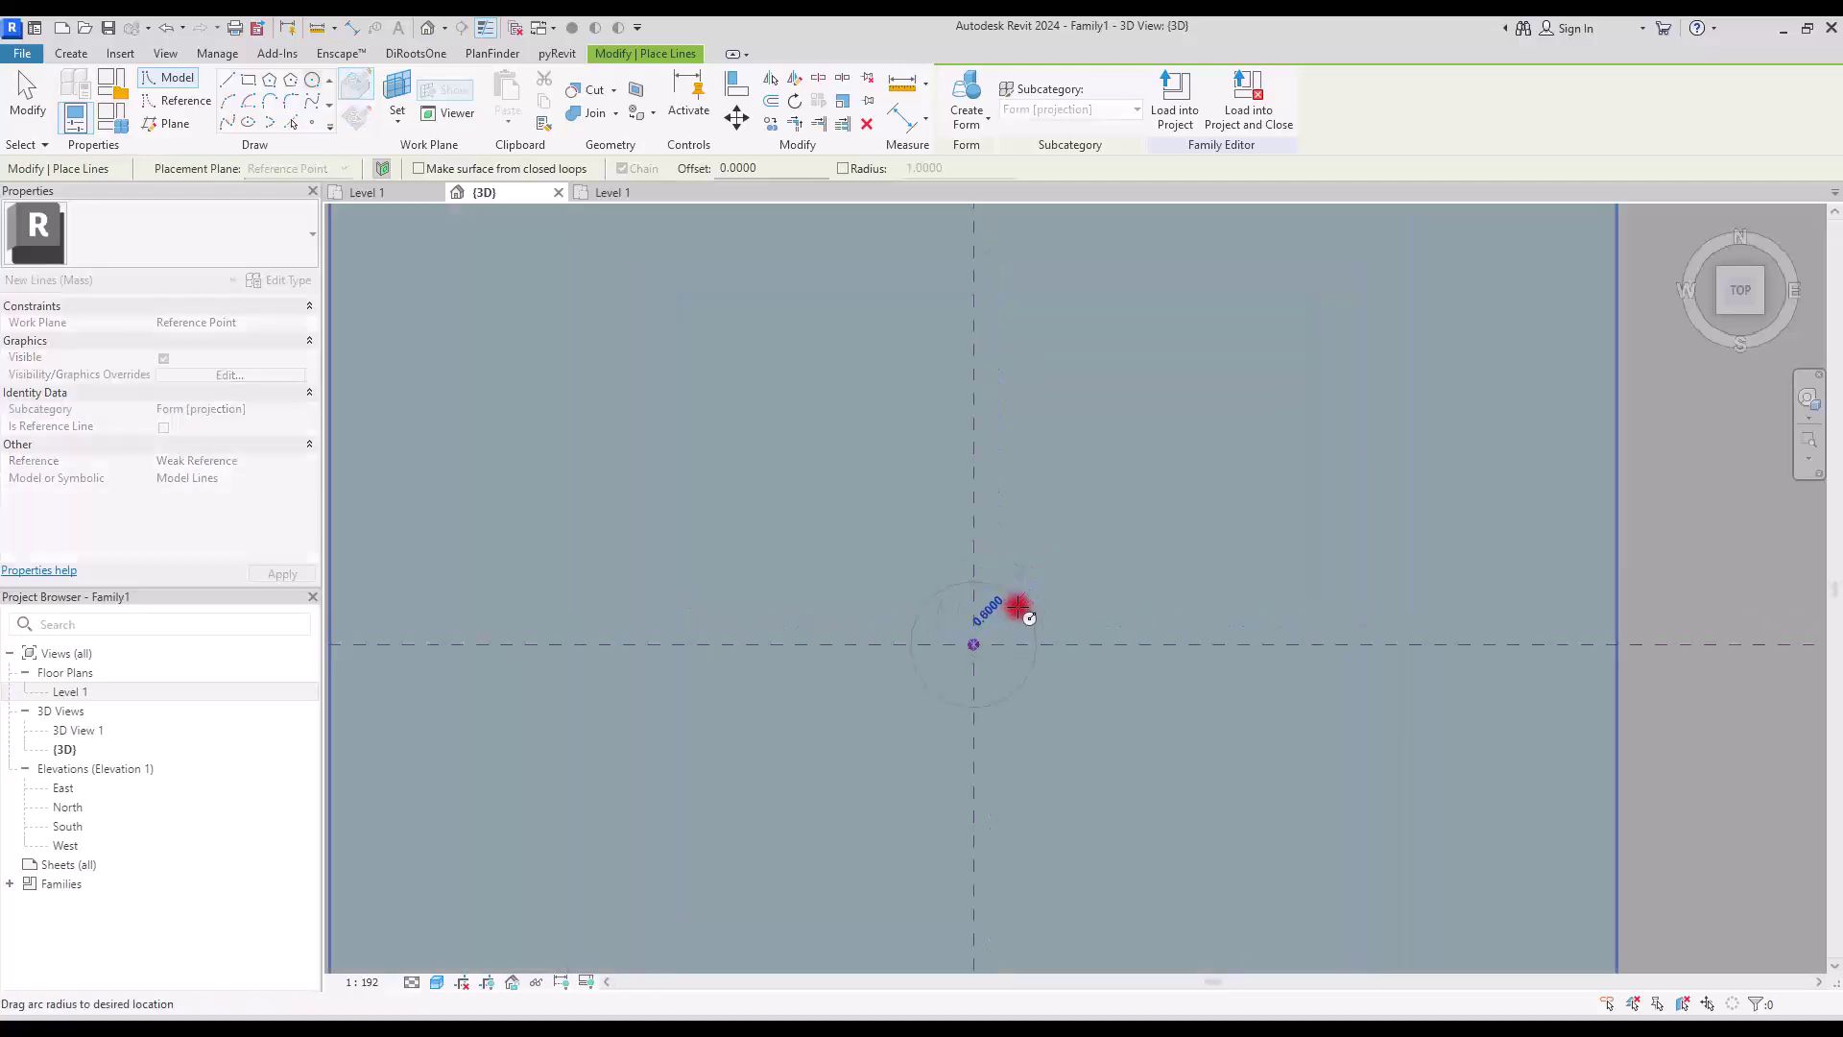
{"action": "scroll", "coordinate": [1018, 607], "scroll_direction": "up", "scroll_amount": 2}
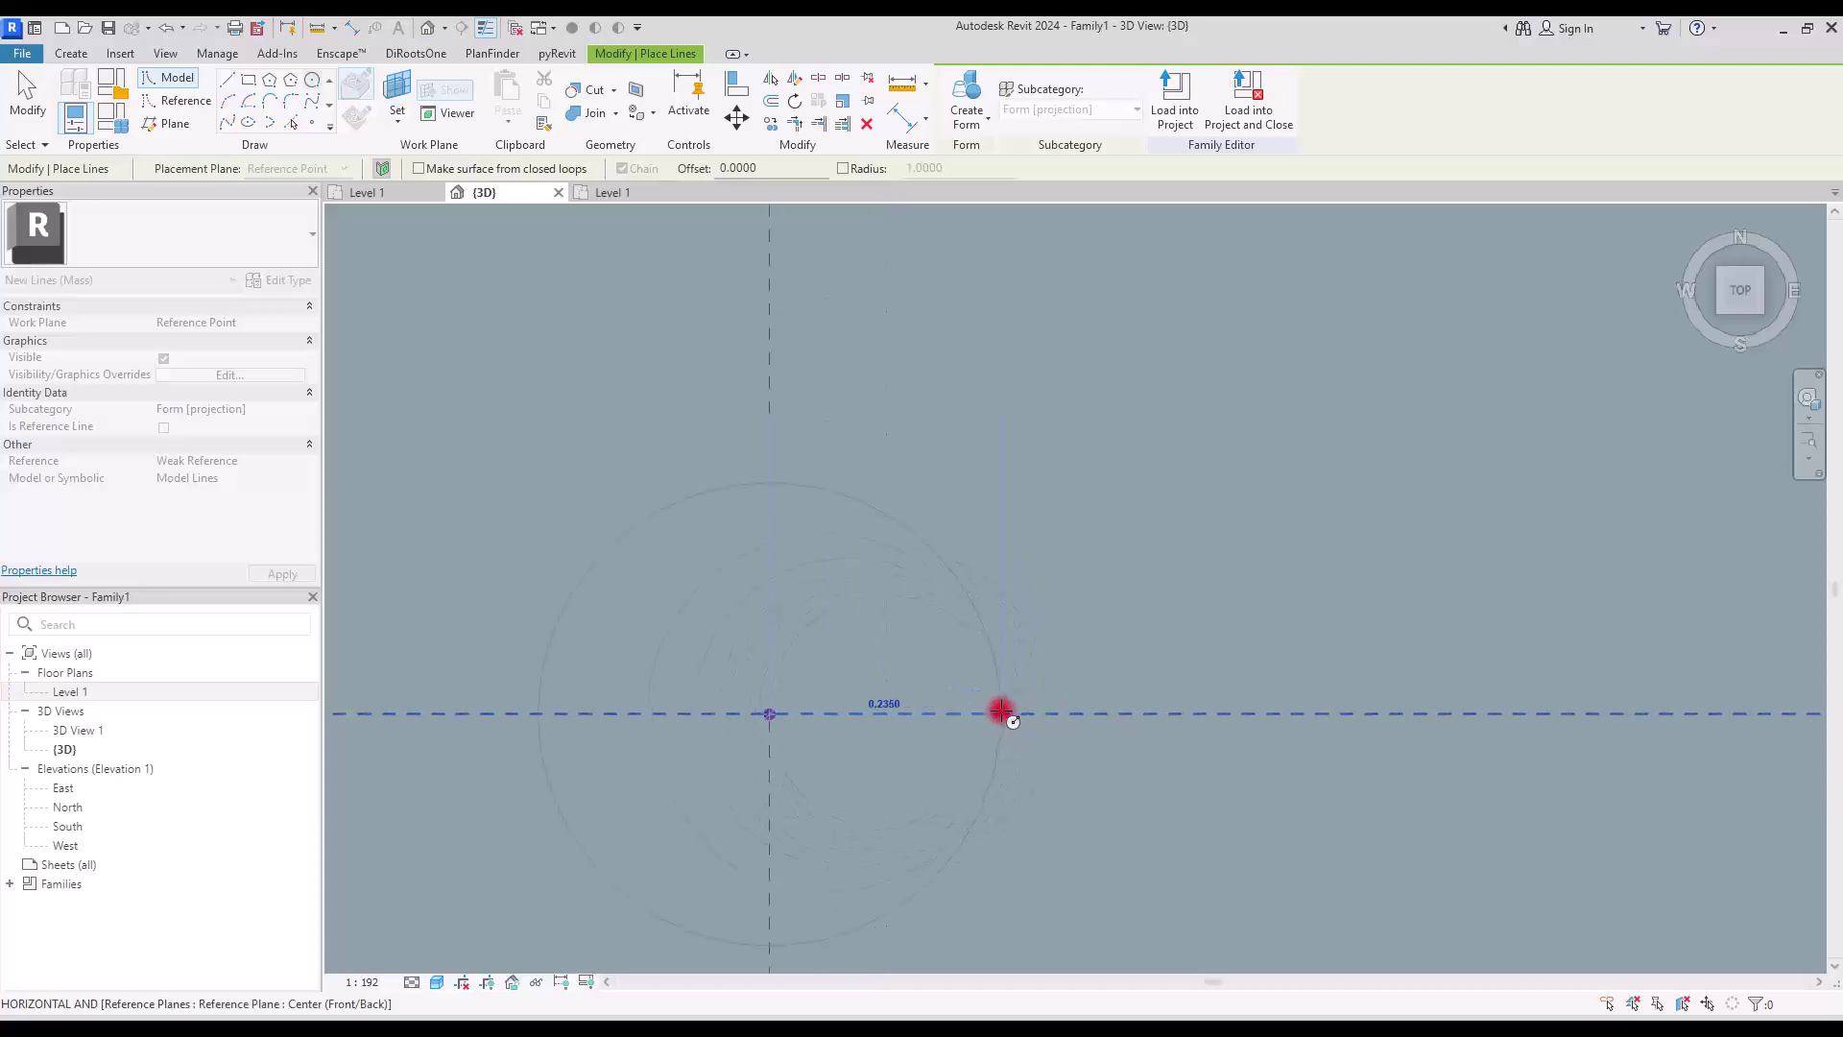
{"action": "left_click", "coordinate": [1021, 711]}
{"action": "scroll", "coordinate": [1020, 711], "scroll_direction": "up", "scroll_amount": 2}
{"action": "scroll", "coordinate": [1045, 547], "scroll_direction": "down", "scroll_amount": 2}
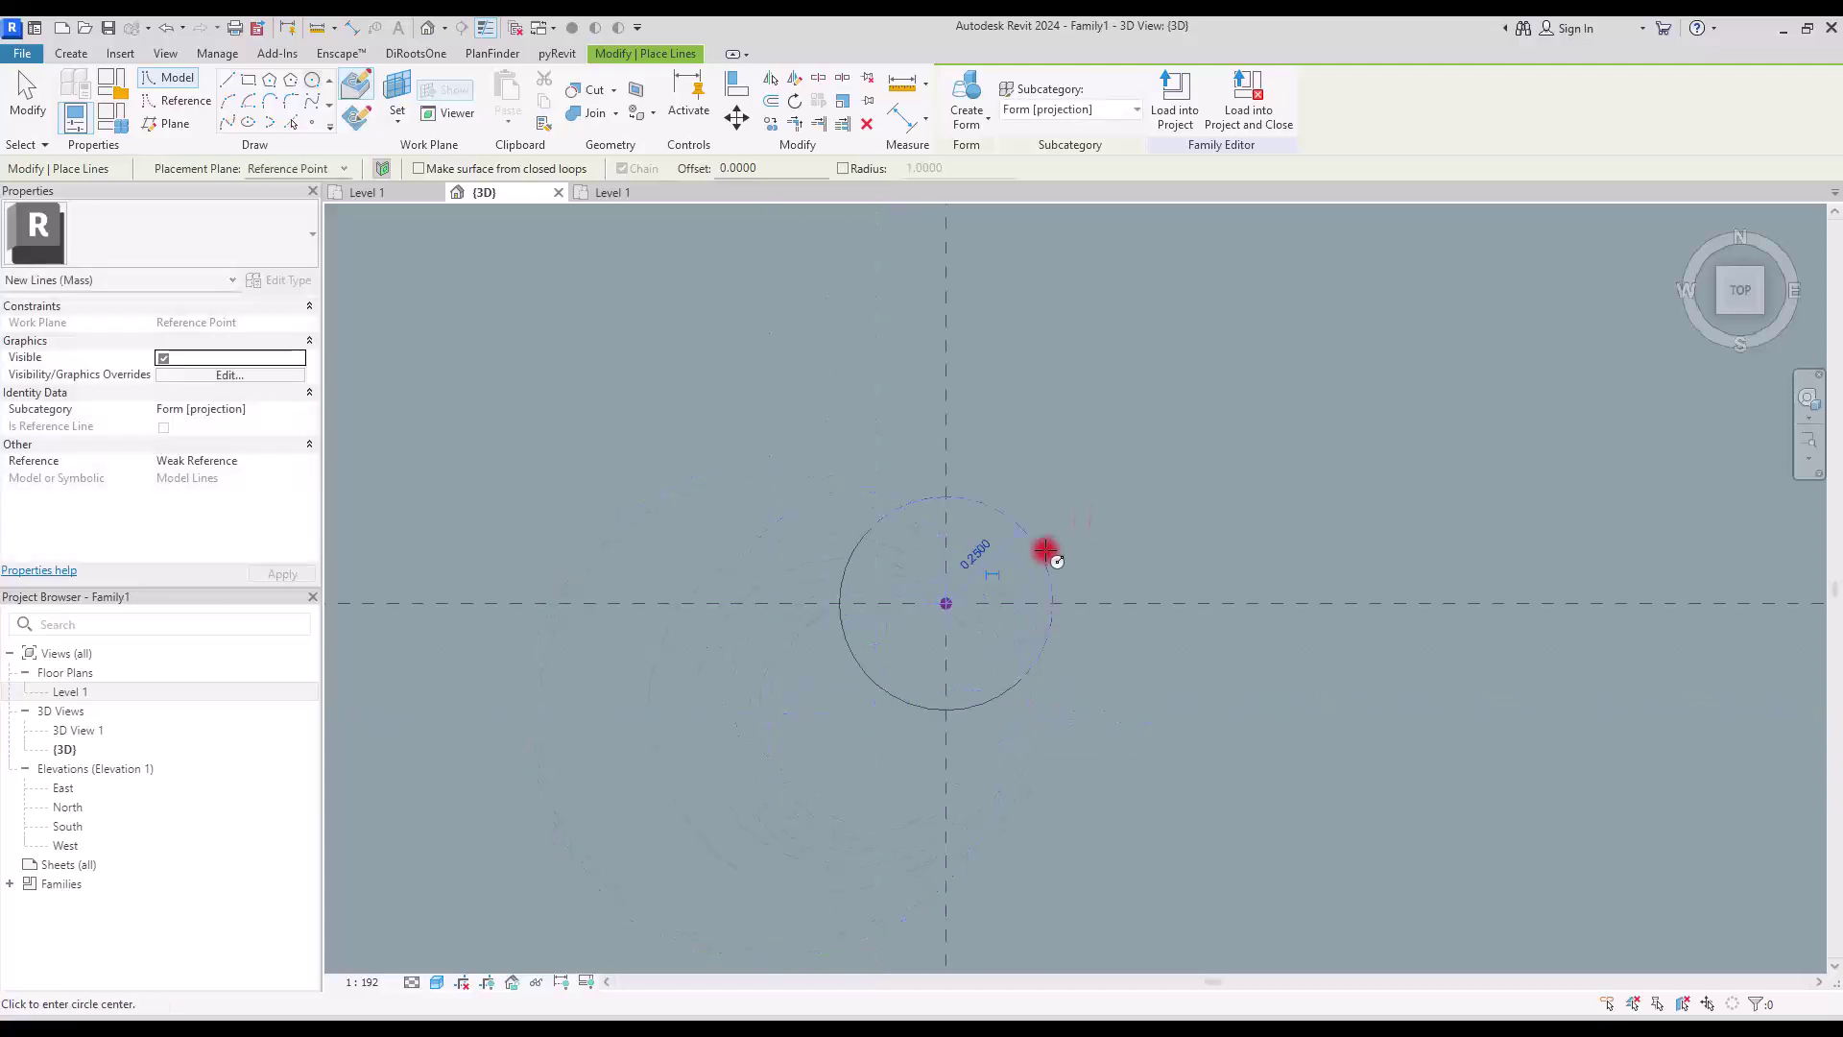
{"action": "key", "text": "Escape"}
{"action": "key", "text": "Escape"}
Make the circle's radius dimension permanent and label it with a new type parameter named Radius.
{"action": "left_click", "coordinate": [995, 576]}
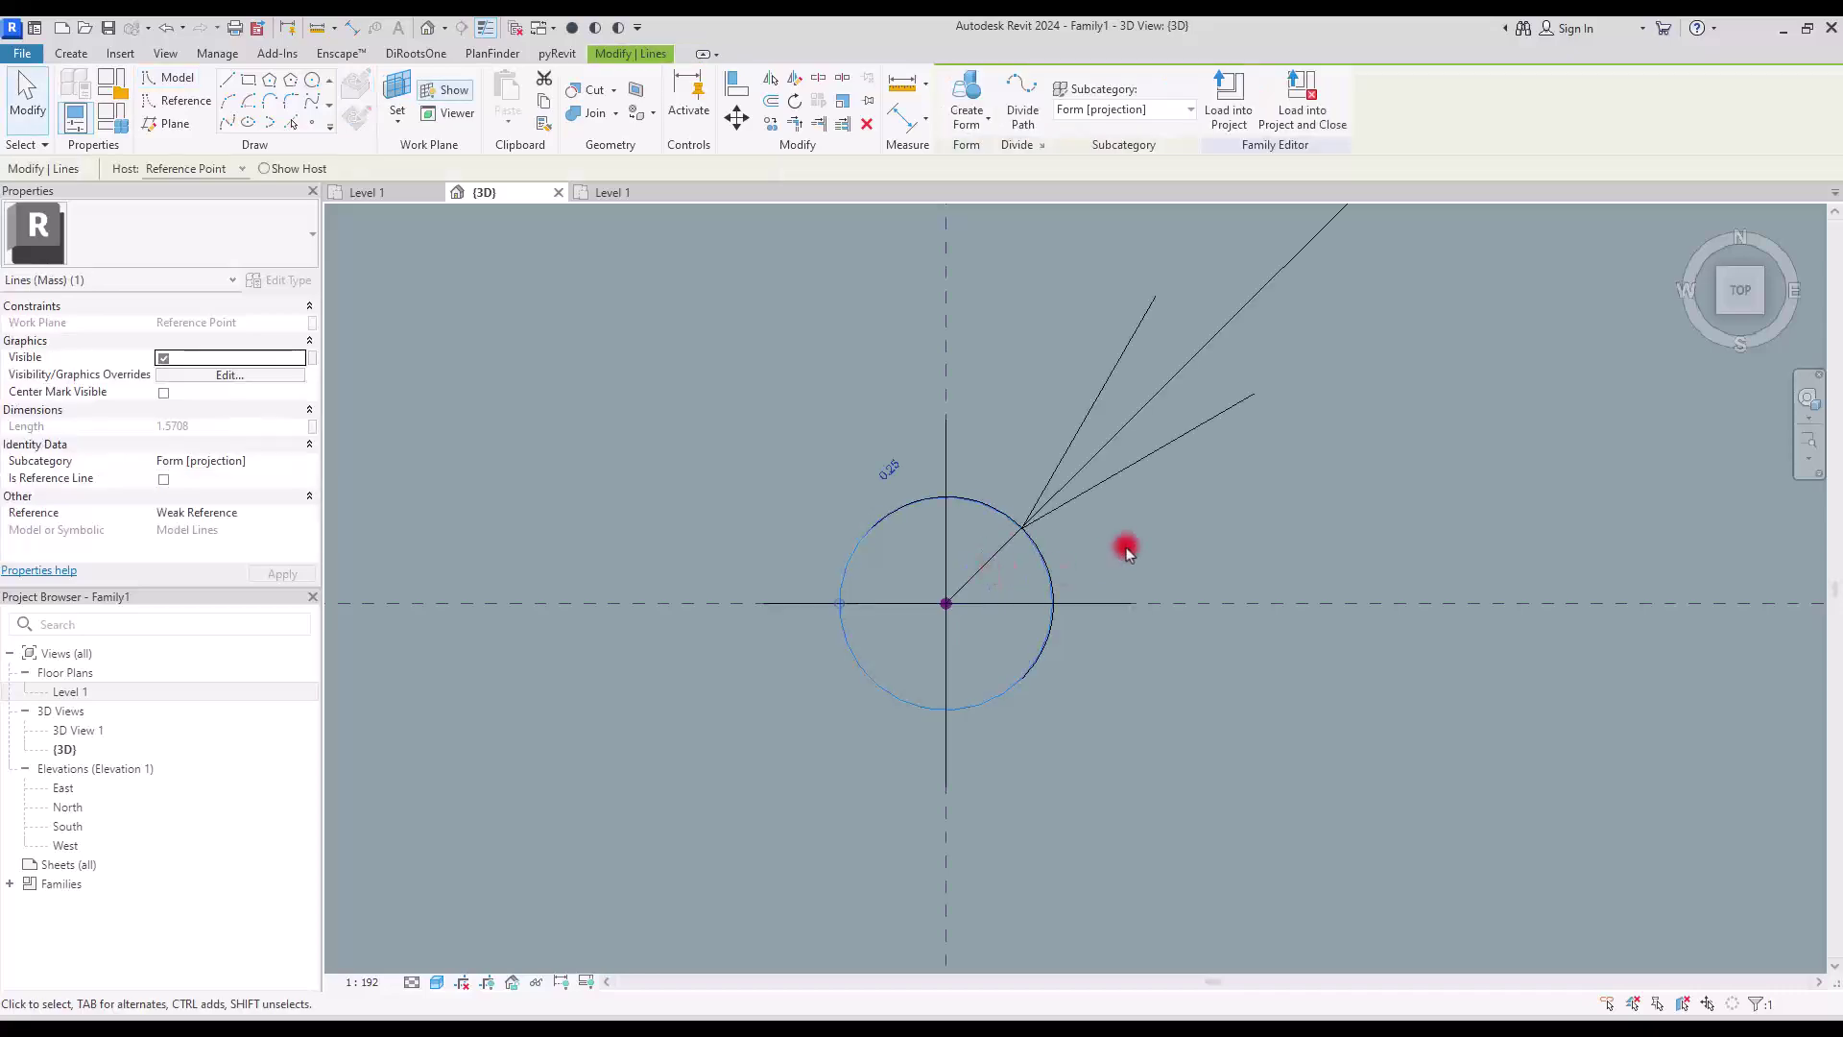
{"action": "key", "text": "Escape"}
{"action": "left_click", "coordinate": [1153, 427]}
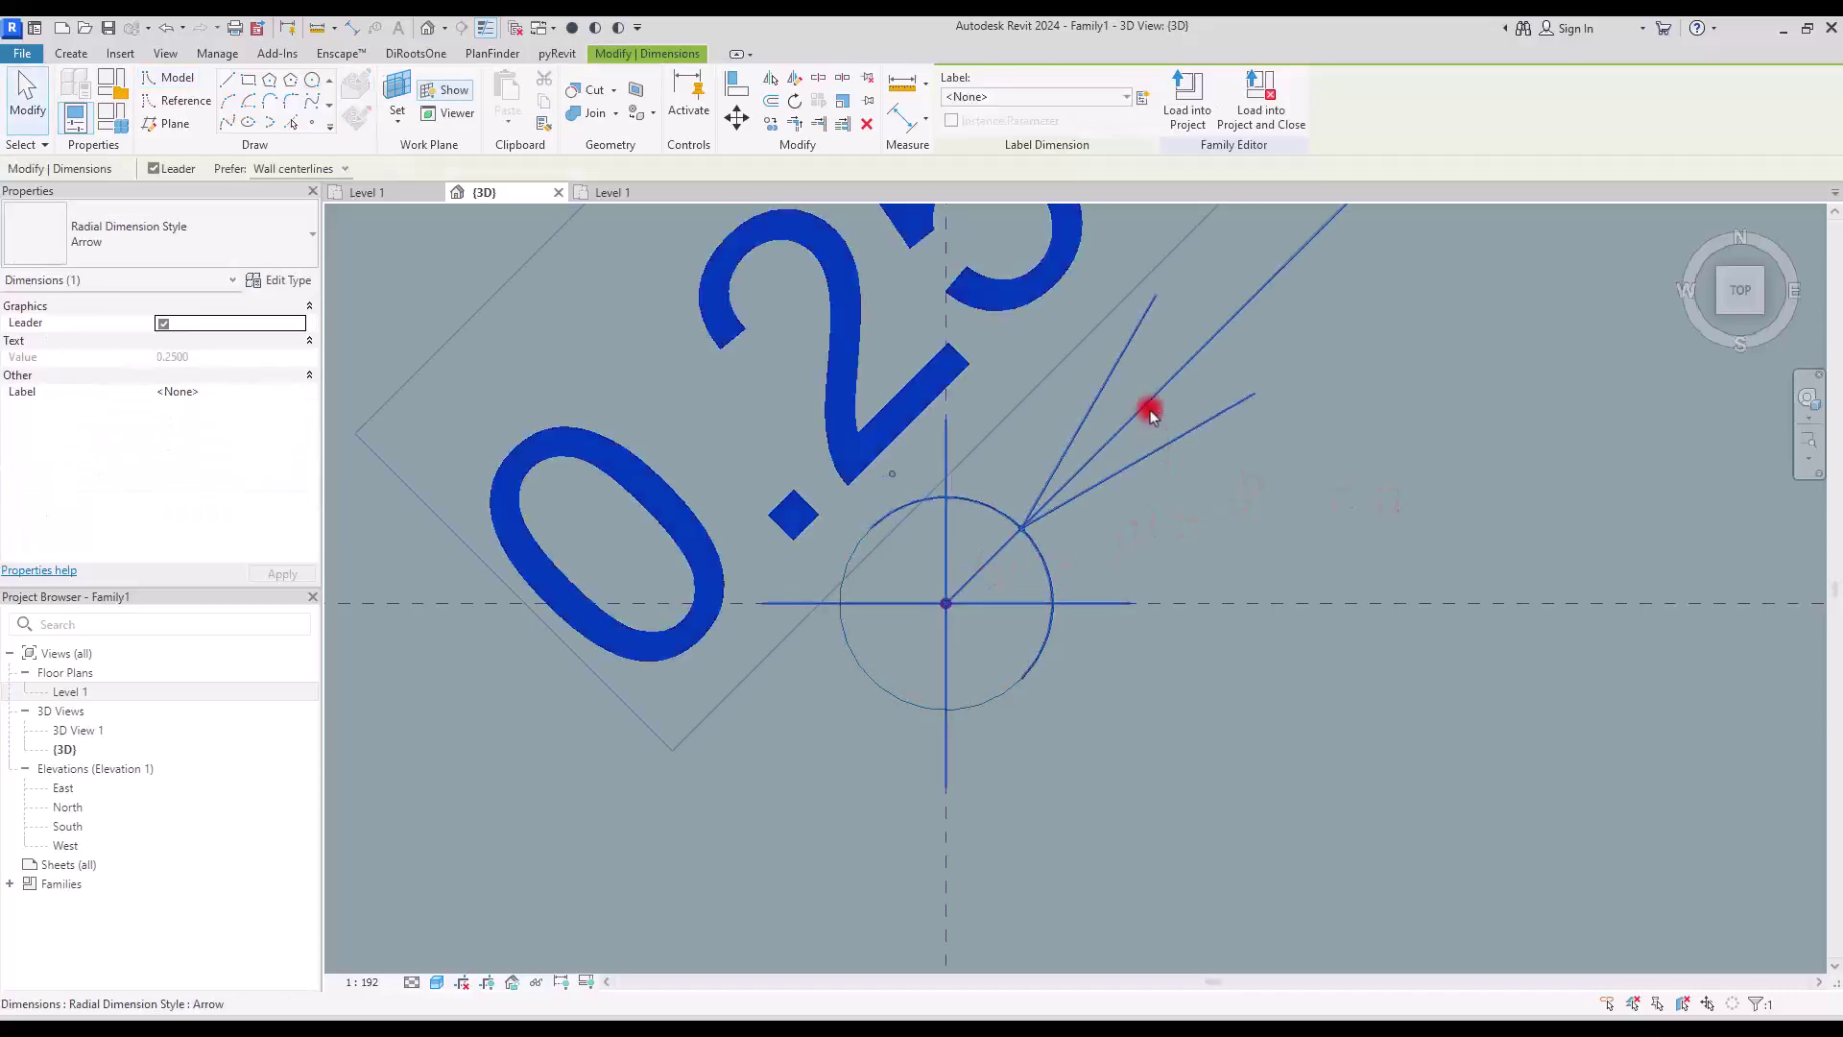
{"action": "left_click", "coordinate": [1143, 99]}
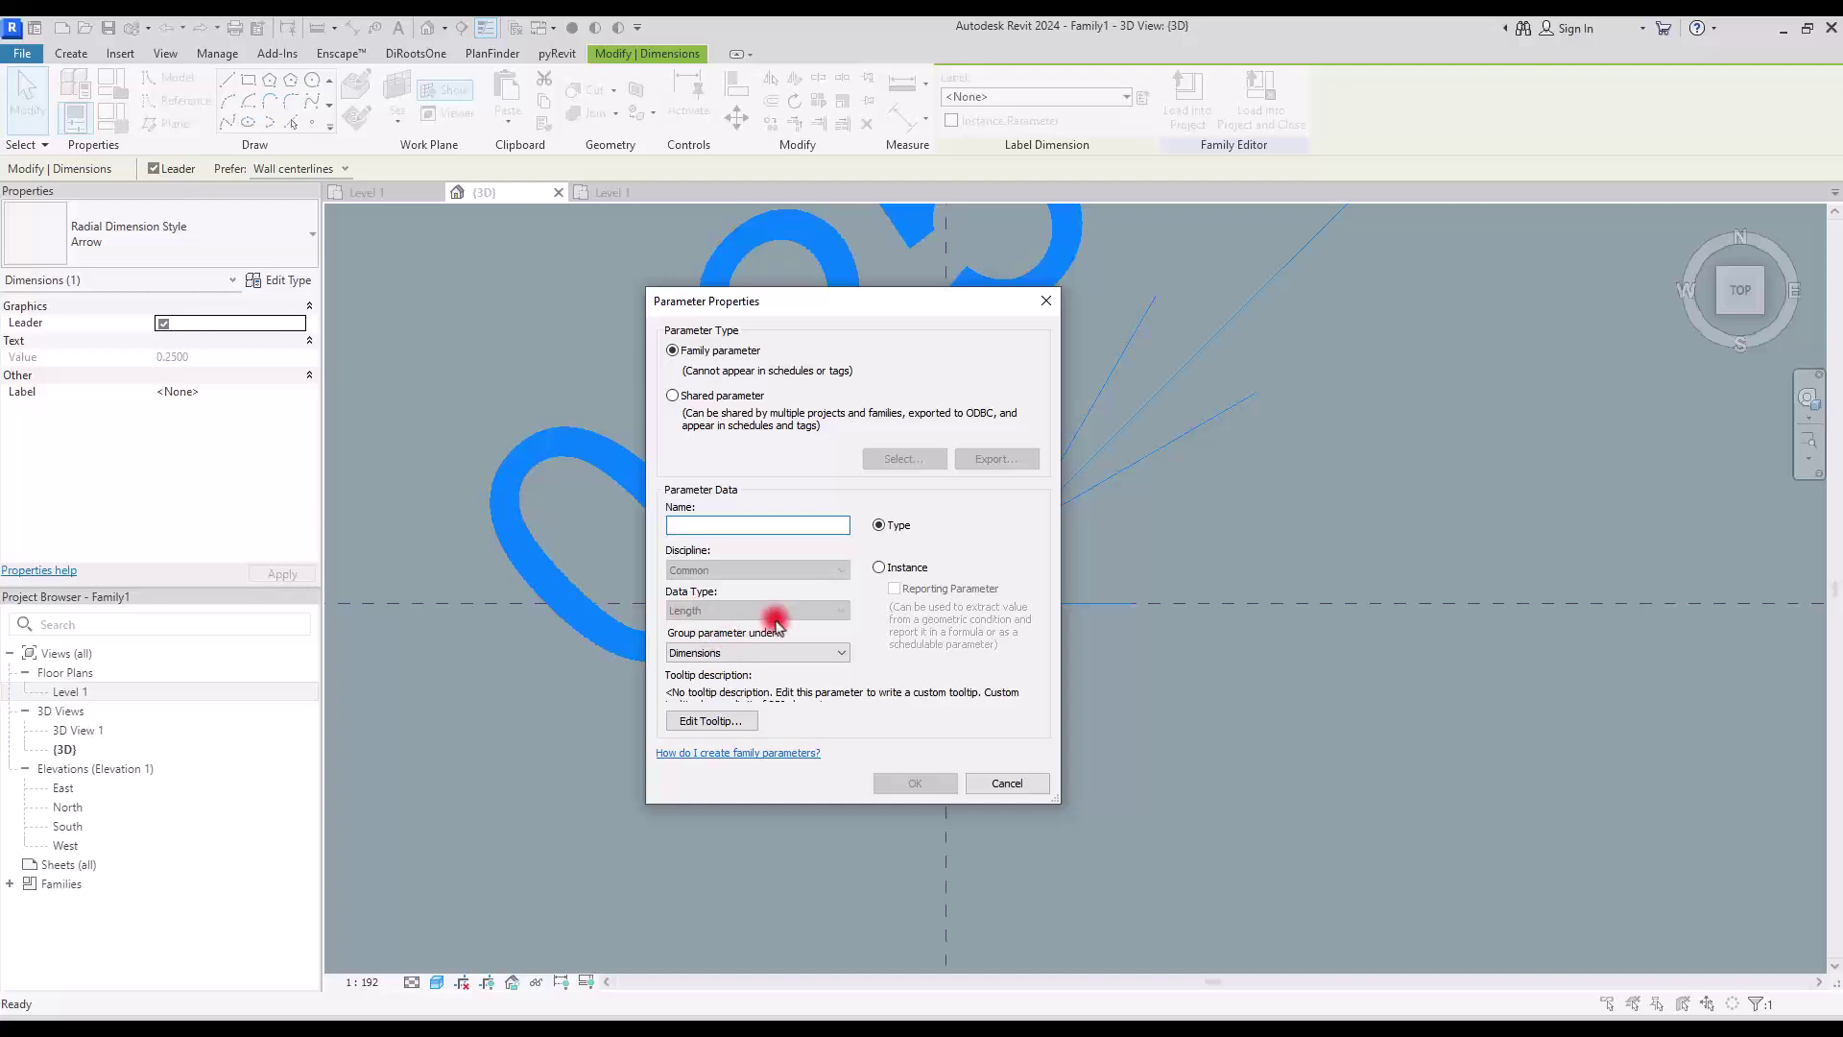
{"action": "type", "text": "Radiu"}
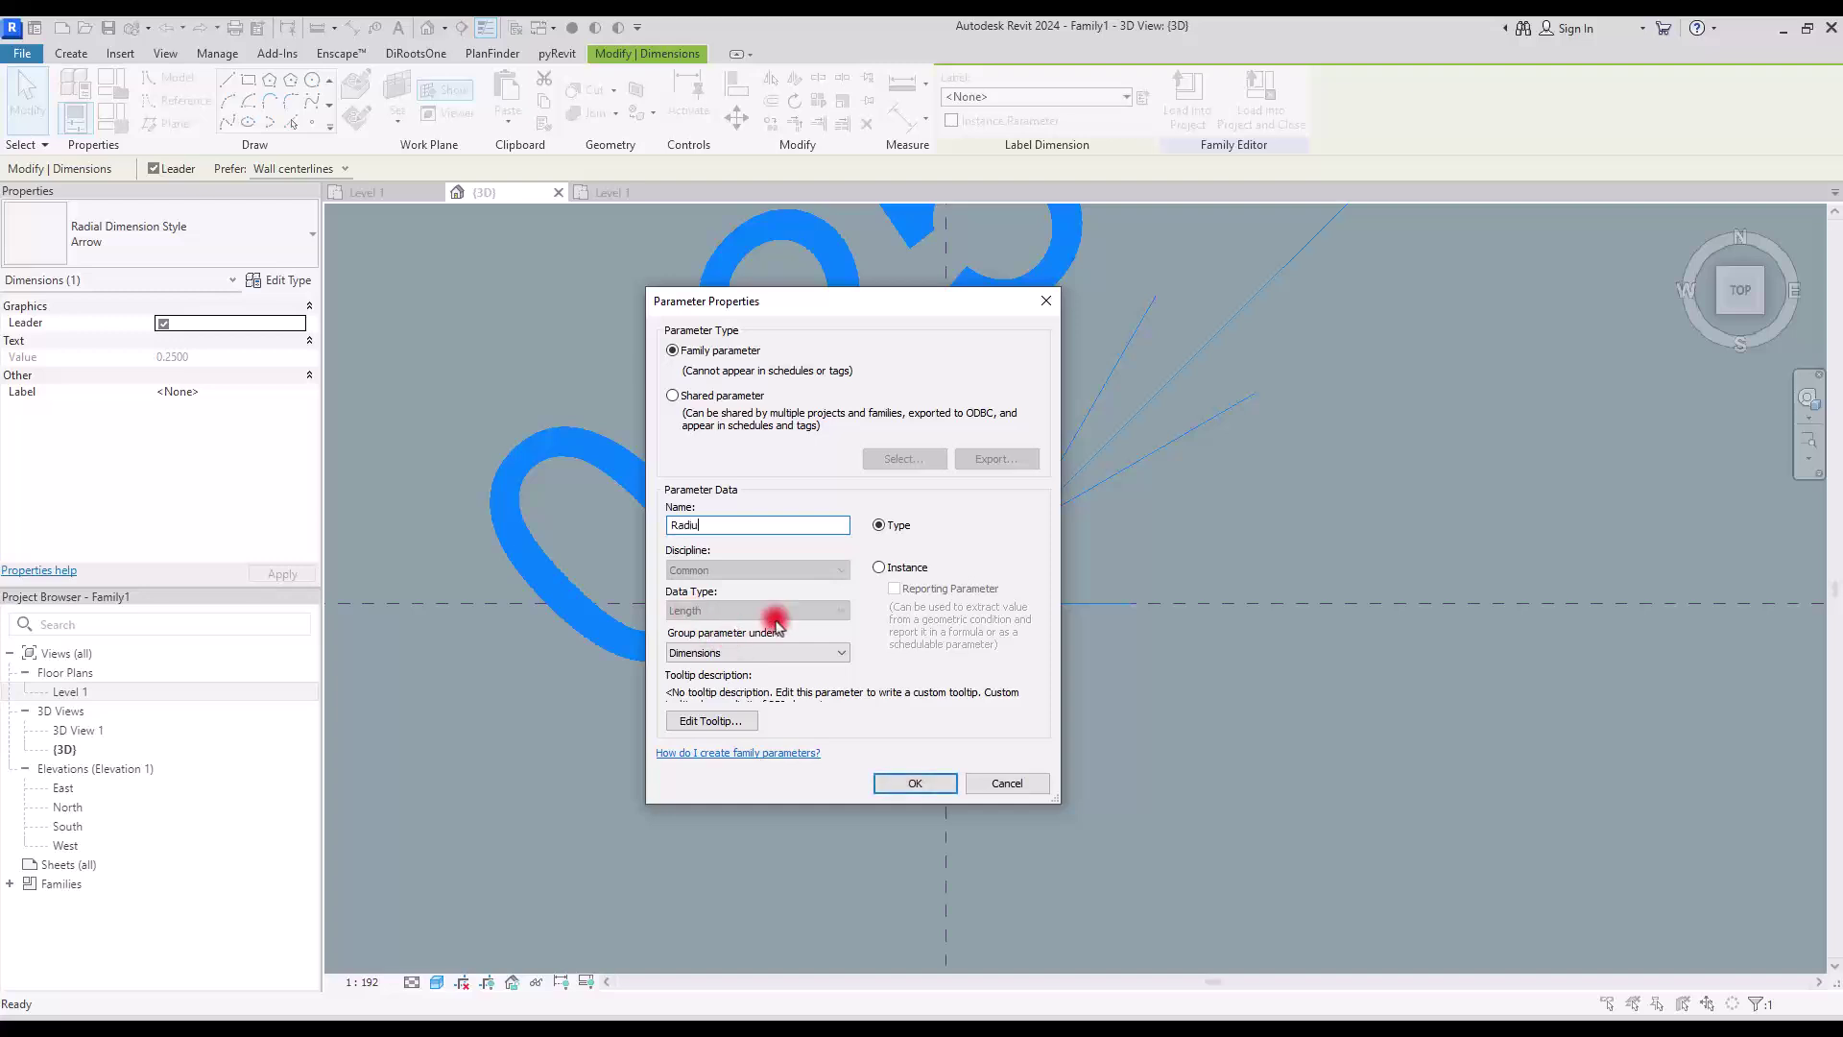
{"action": "type", "text": "s"}
{"action": "key", "text": "Return"}
Set the 3D view's scale to 1:10.
{"action": "left_click", "coordinate": [362, 981]}
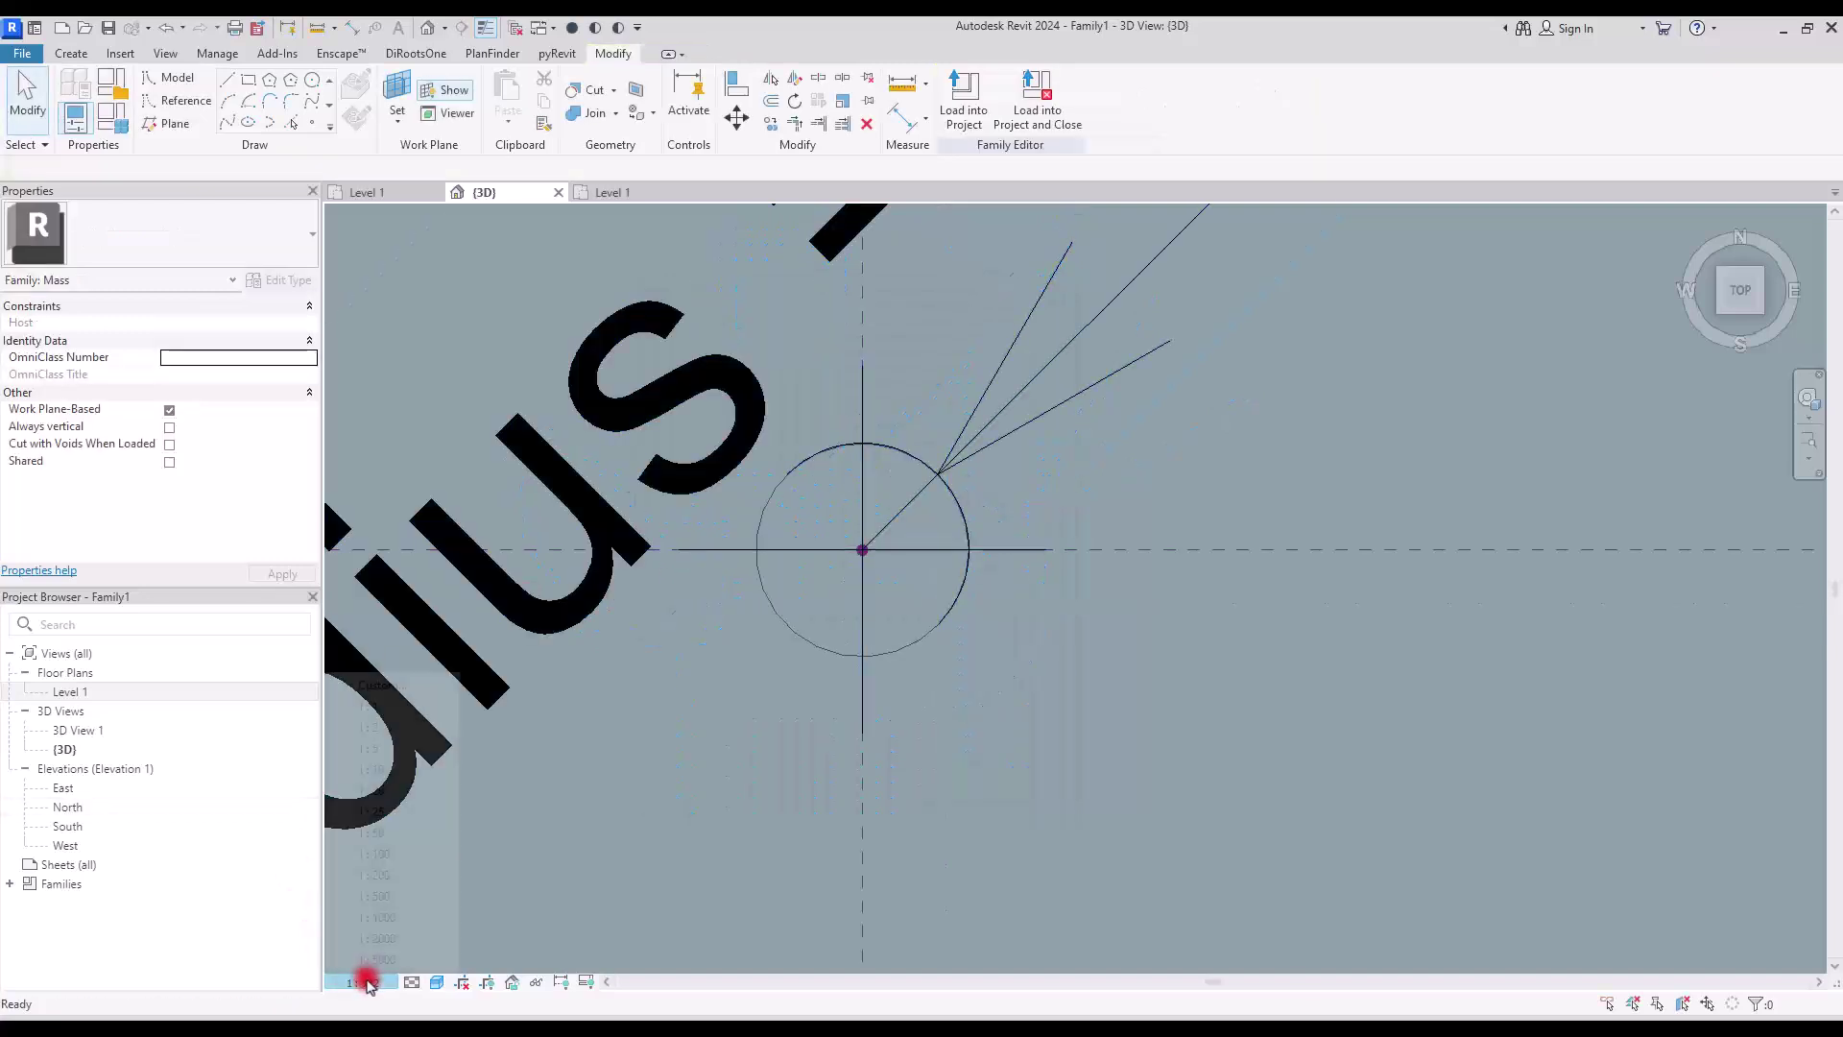
{"action": "left_click", "coordinate": [428, 770]}
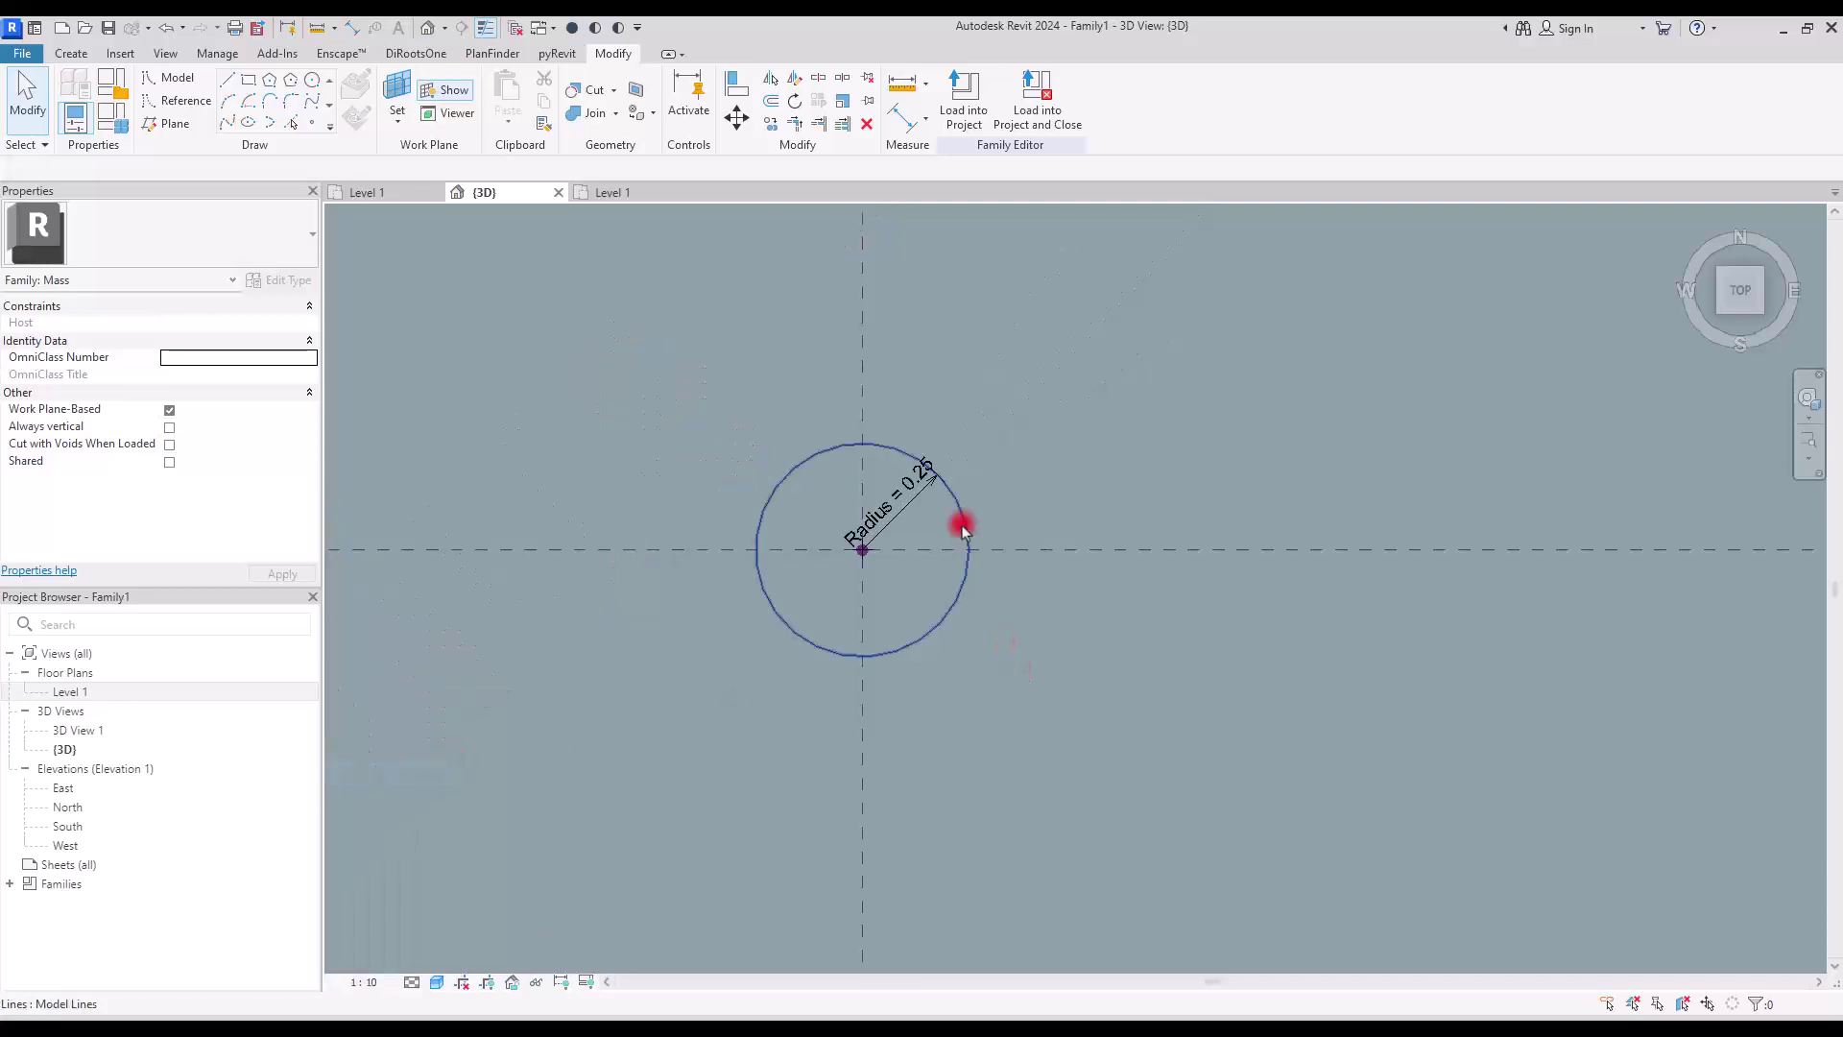
{"action": "scroll", "coordinate": [914, 471], "scroll_direction": "up", "scroll_amount": 1}
{"action": "middle_click_drag", "start_coordinate": [785, 656], "coordinate": [1012, 535]}
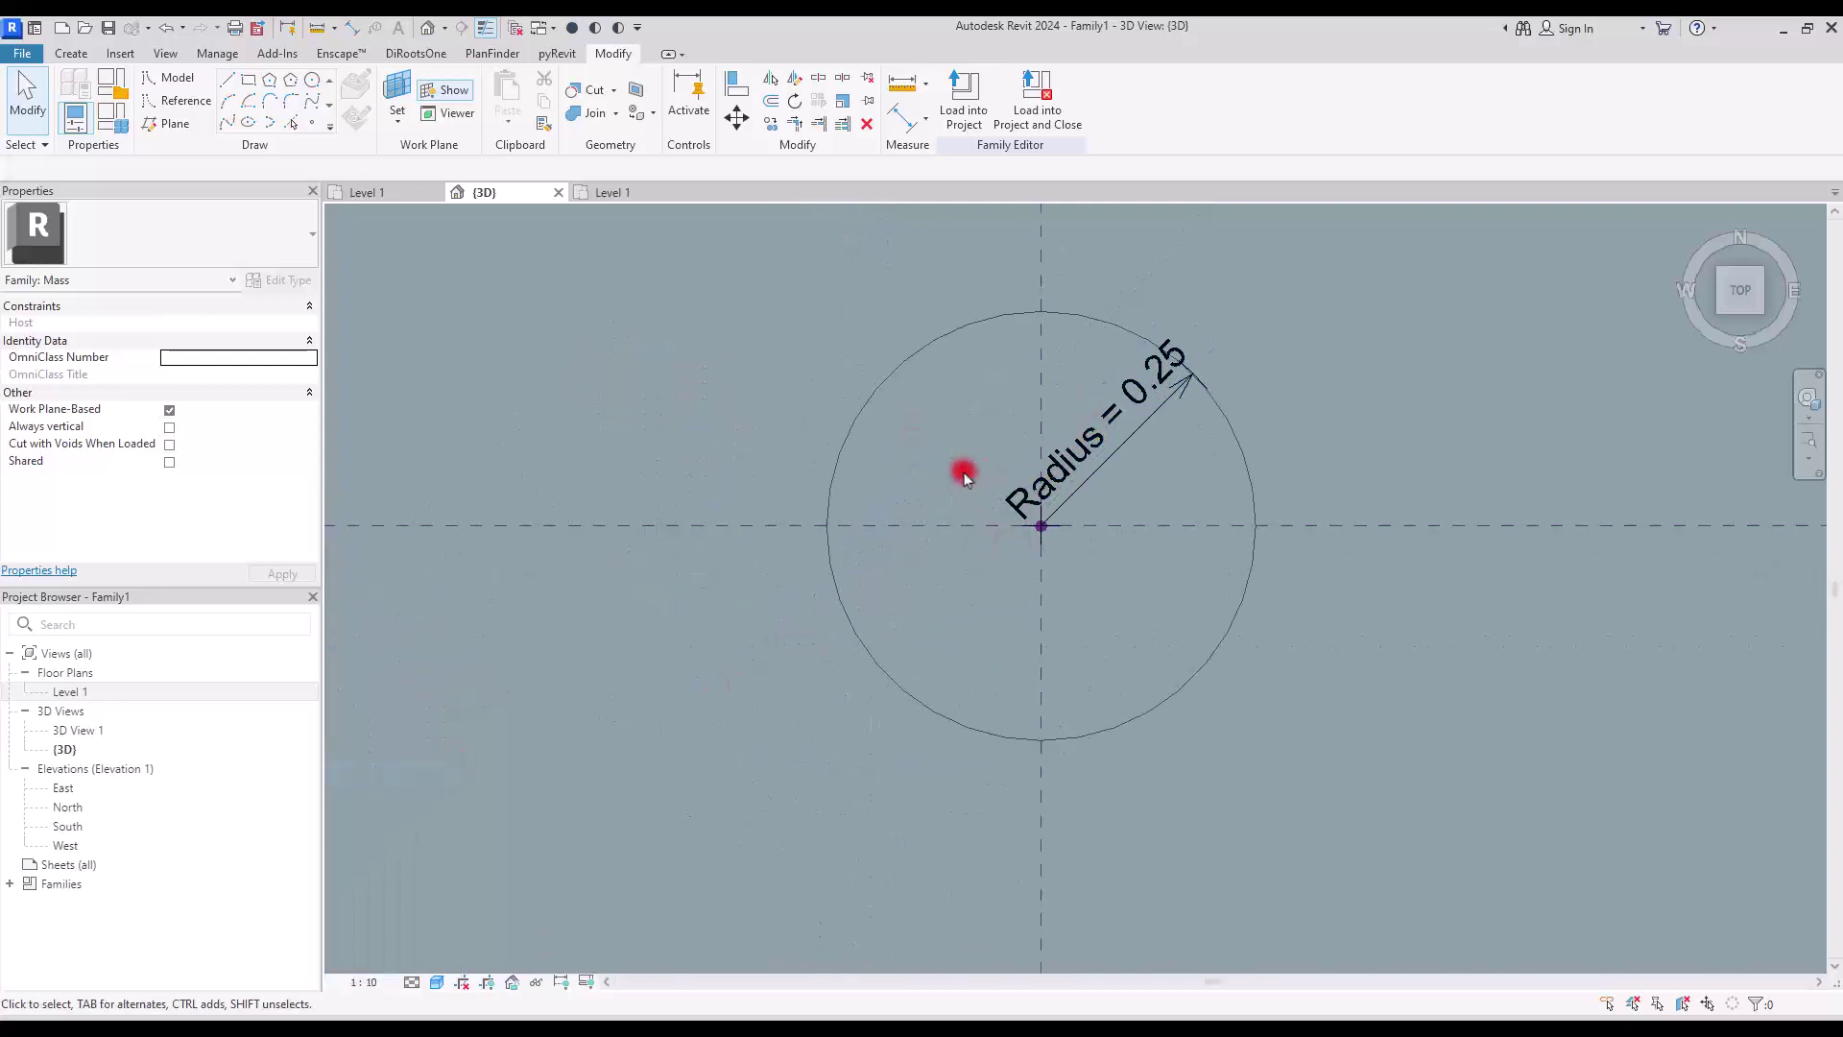
{"action": "middle_click_drag", "start_coordinate": [963, 473], "coordinate": [797, 501]}
{"action": "scroll", "coordinate": [796, 501], "scroll_direction": "up", "scroll_amount": 1}
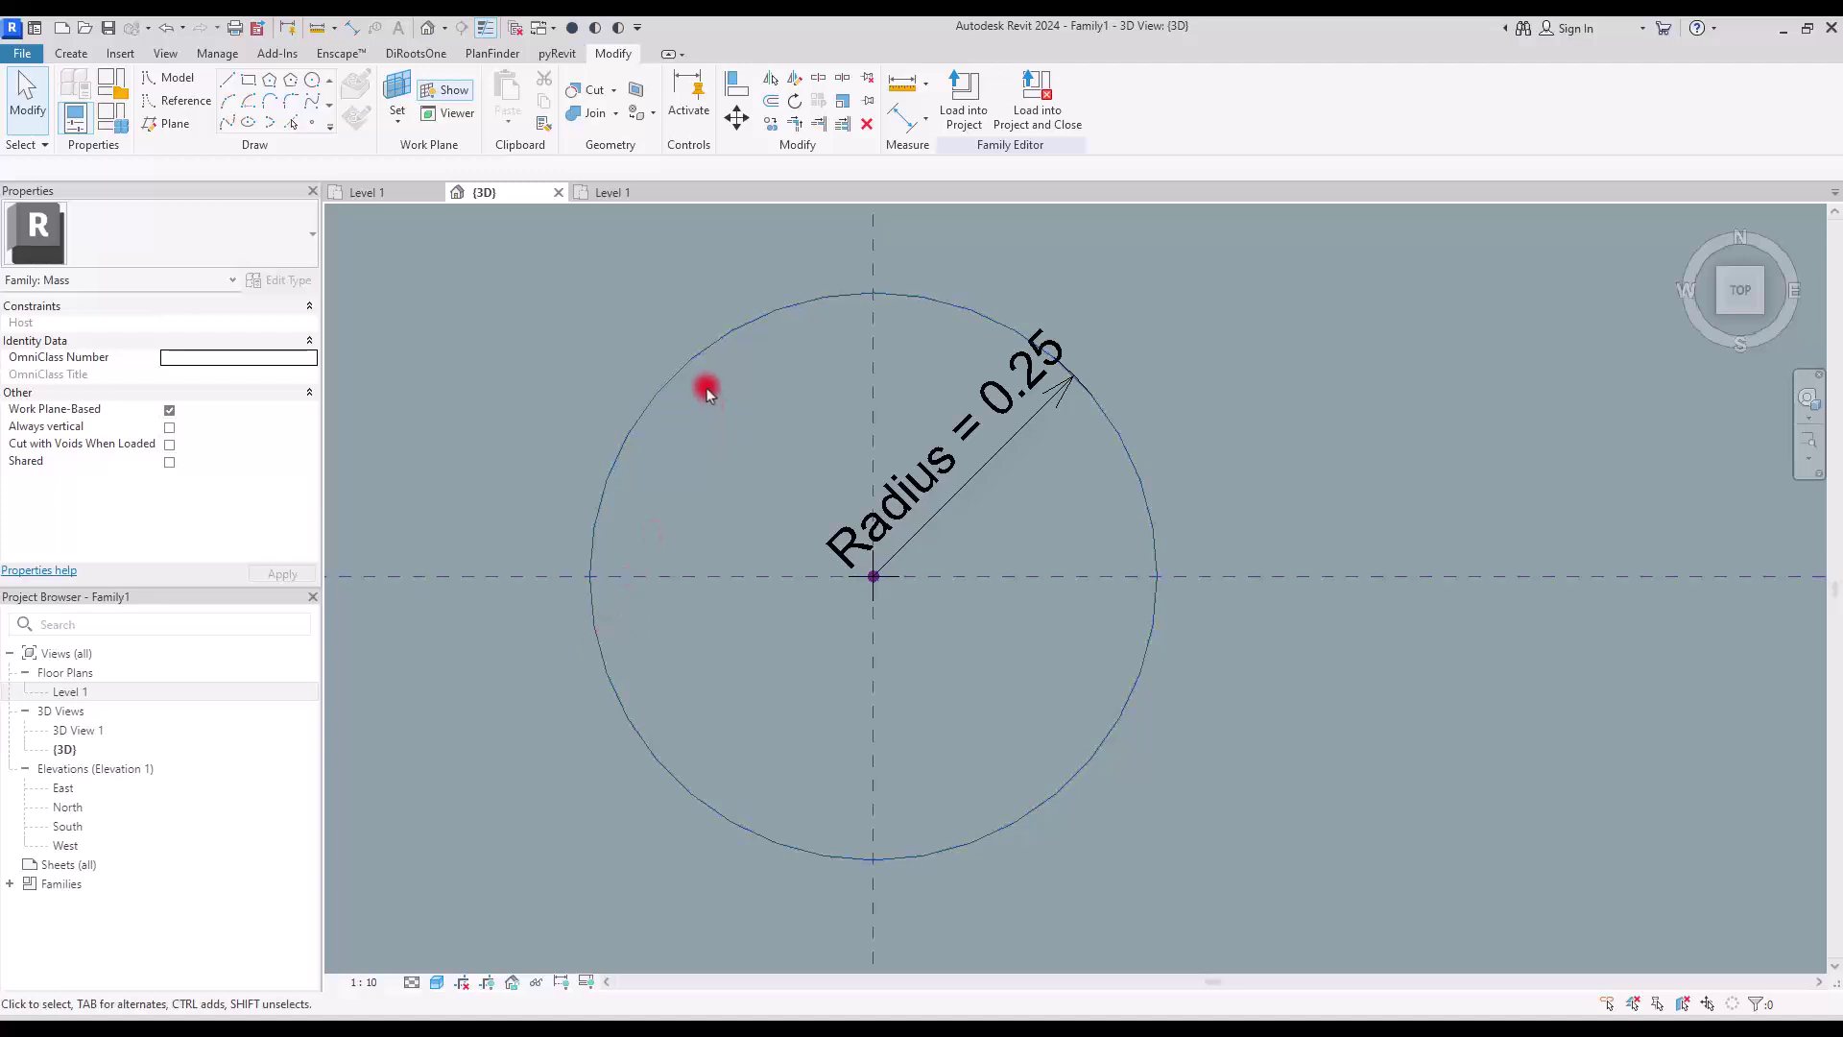
Divide the circle's path into 16 nodes.
{"action": "left_click", "coordinate": [696, 354]}
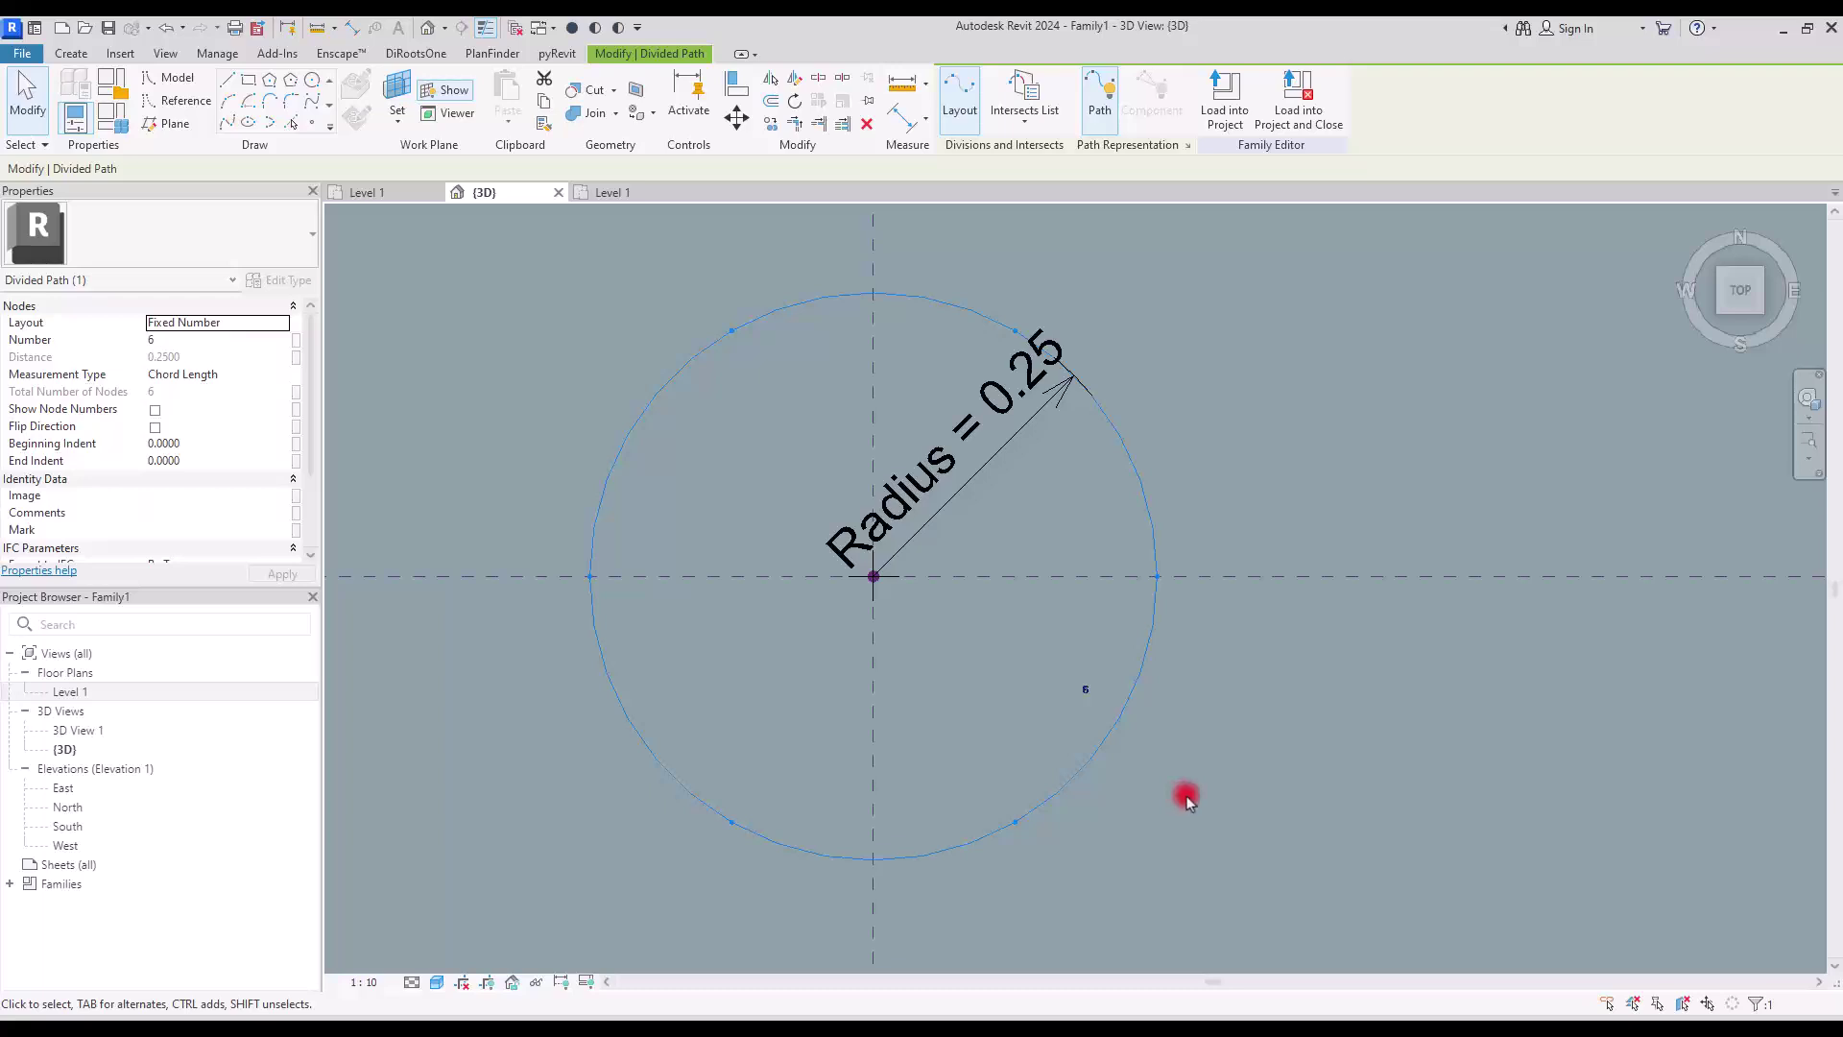
{"action": "left_click", "coordinate": [1086, 689]}
{"action": "type", "text": "16"}
{"action": "key", "text": "Return"}
{"action": "left_click", "coordinate": [1302, 429]}
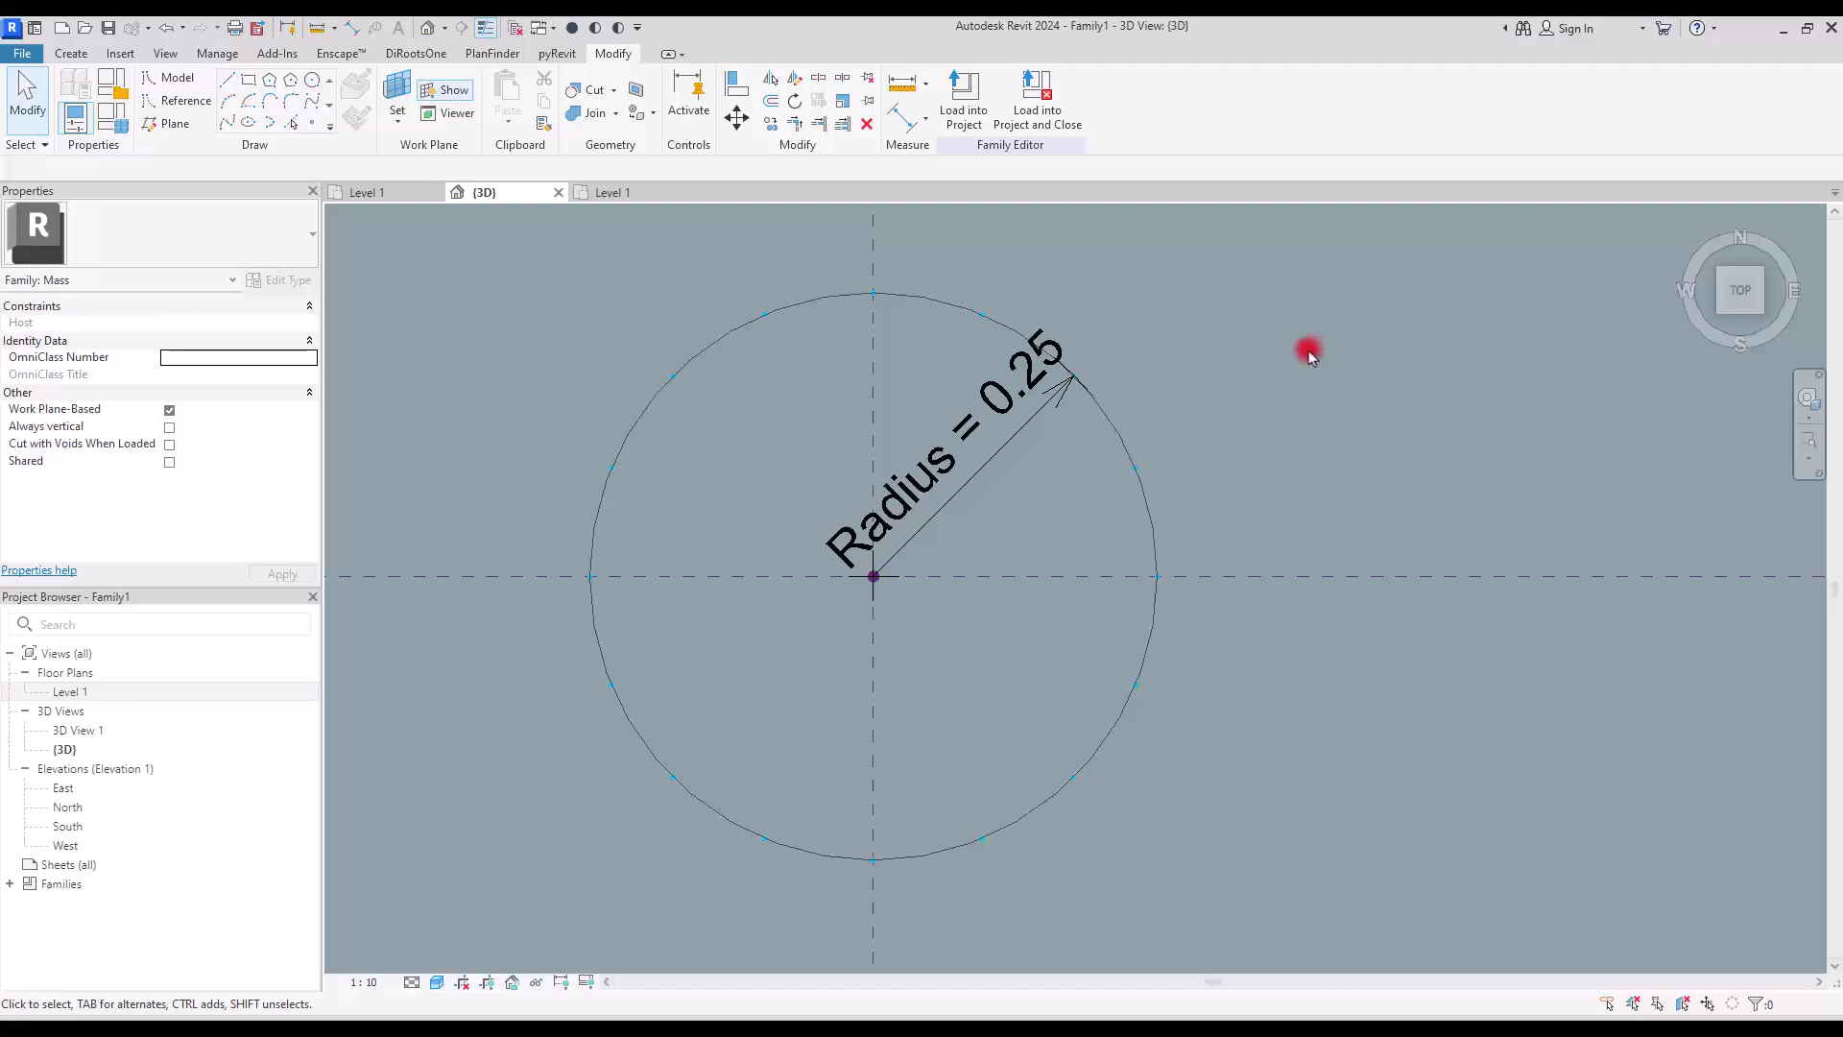
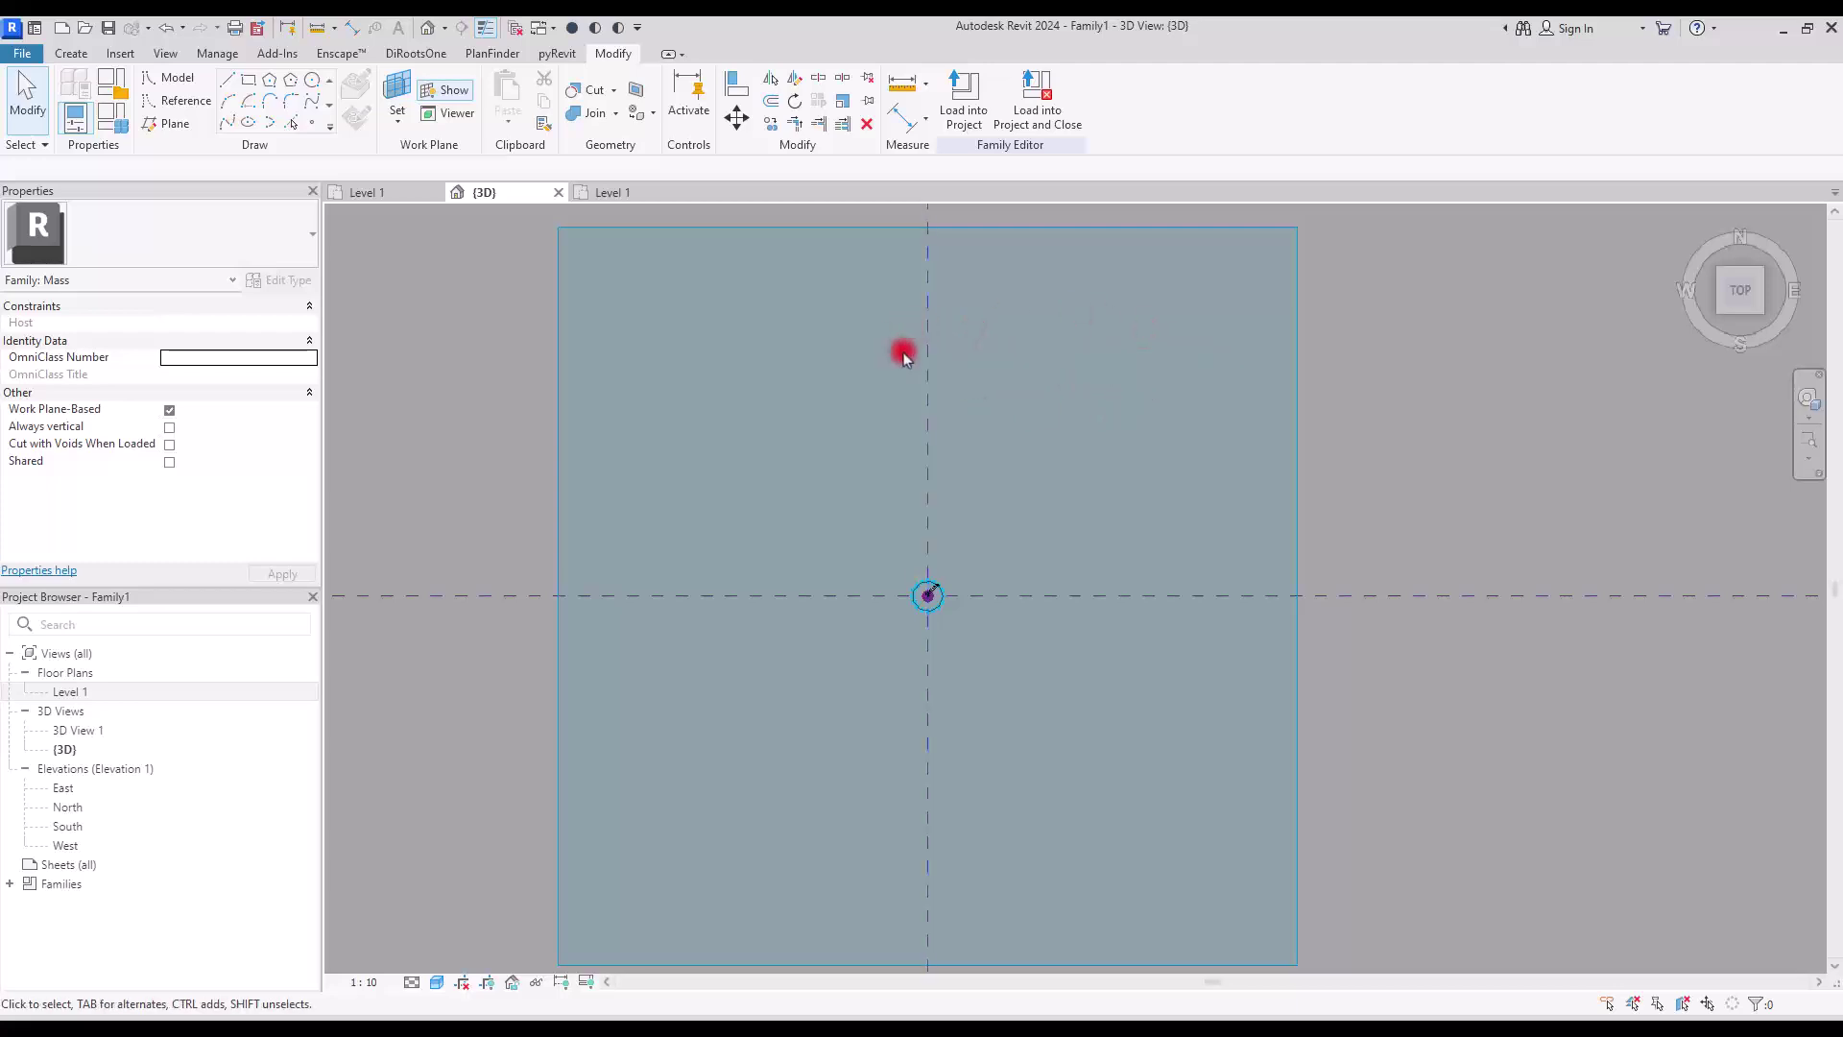
Draw a four-sided circumscribed model-line polygon centered on the reference point, with its sides 3 m from the center.
{"action": "left_click", "coordinate": [291, 81]}
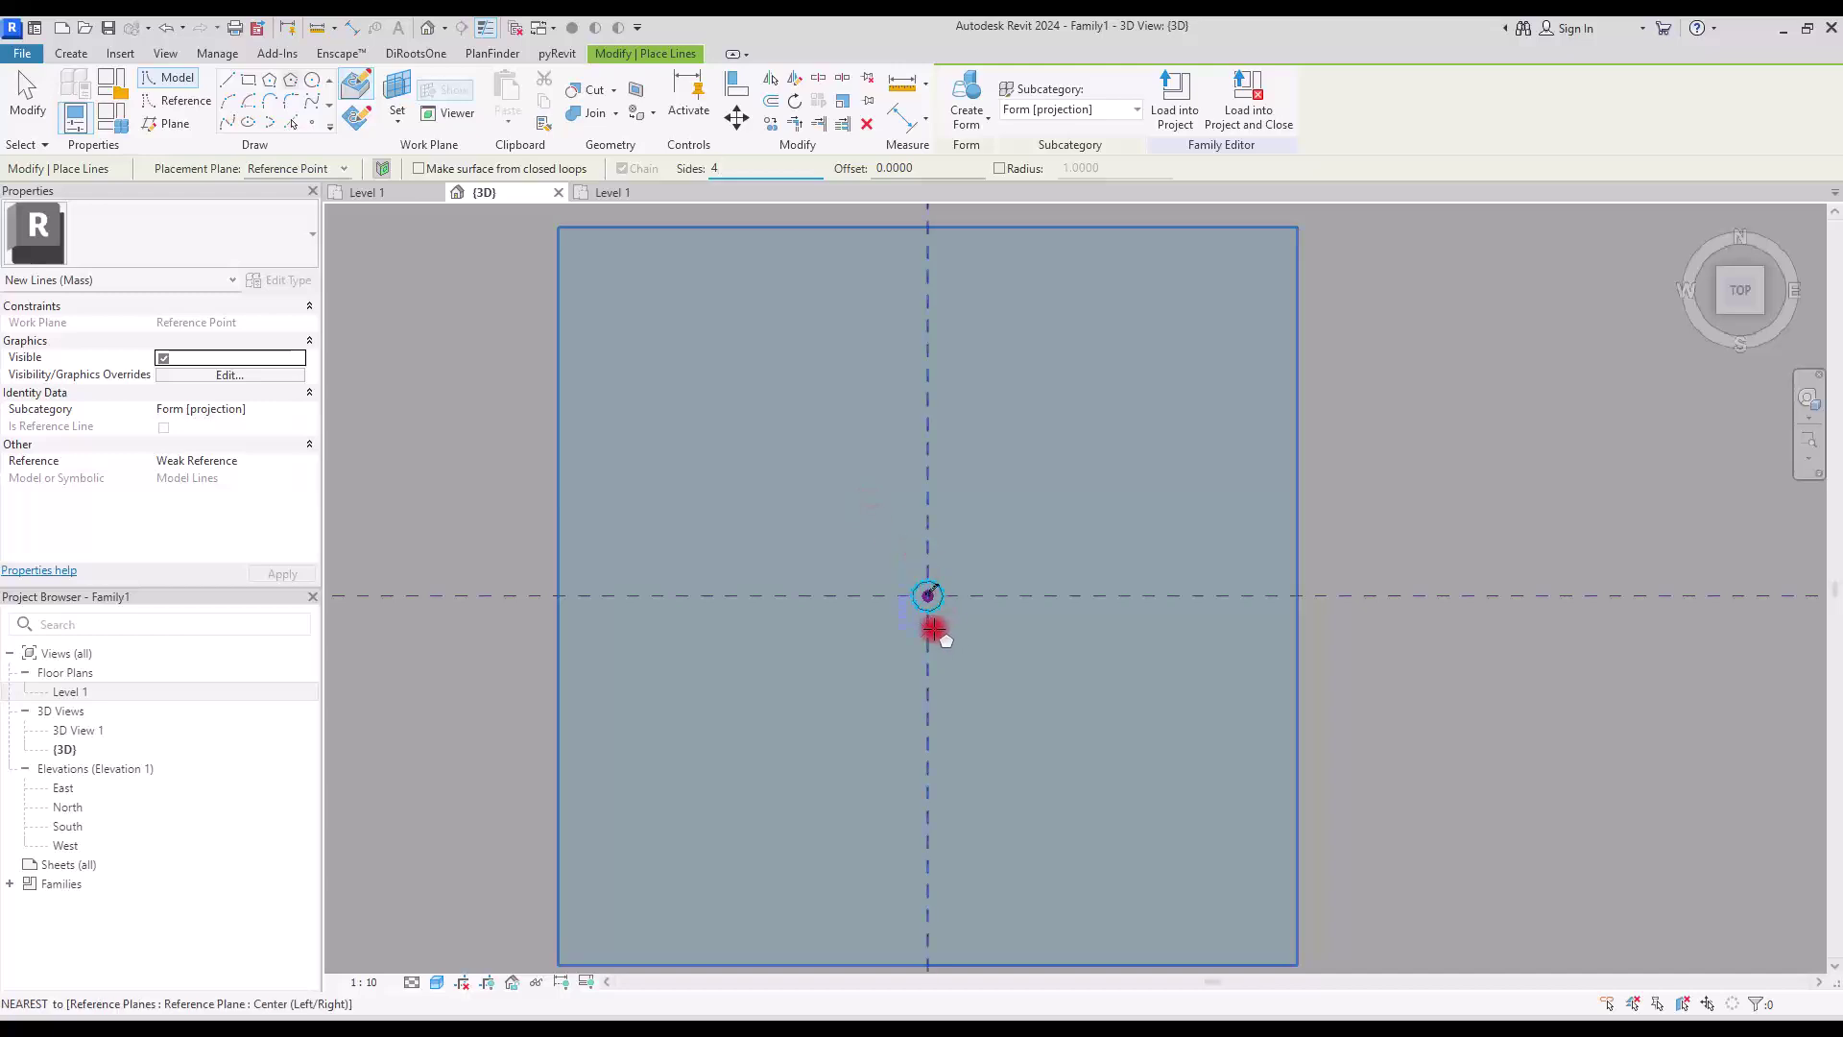
{"action": "left_click", "coordinate": [929, 596]}
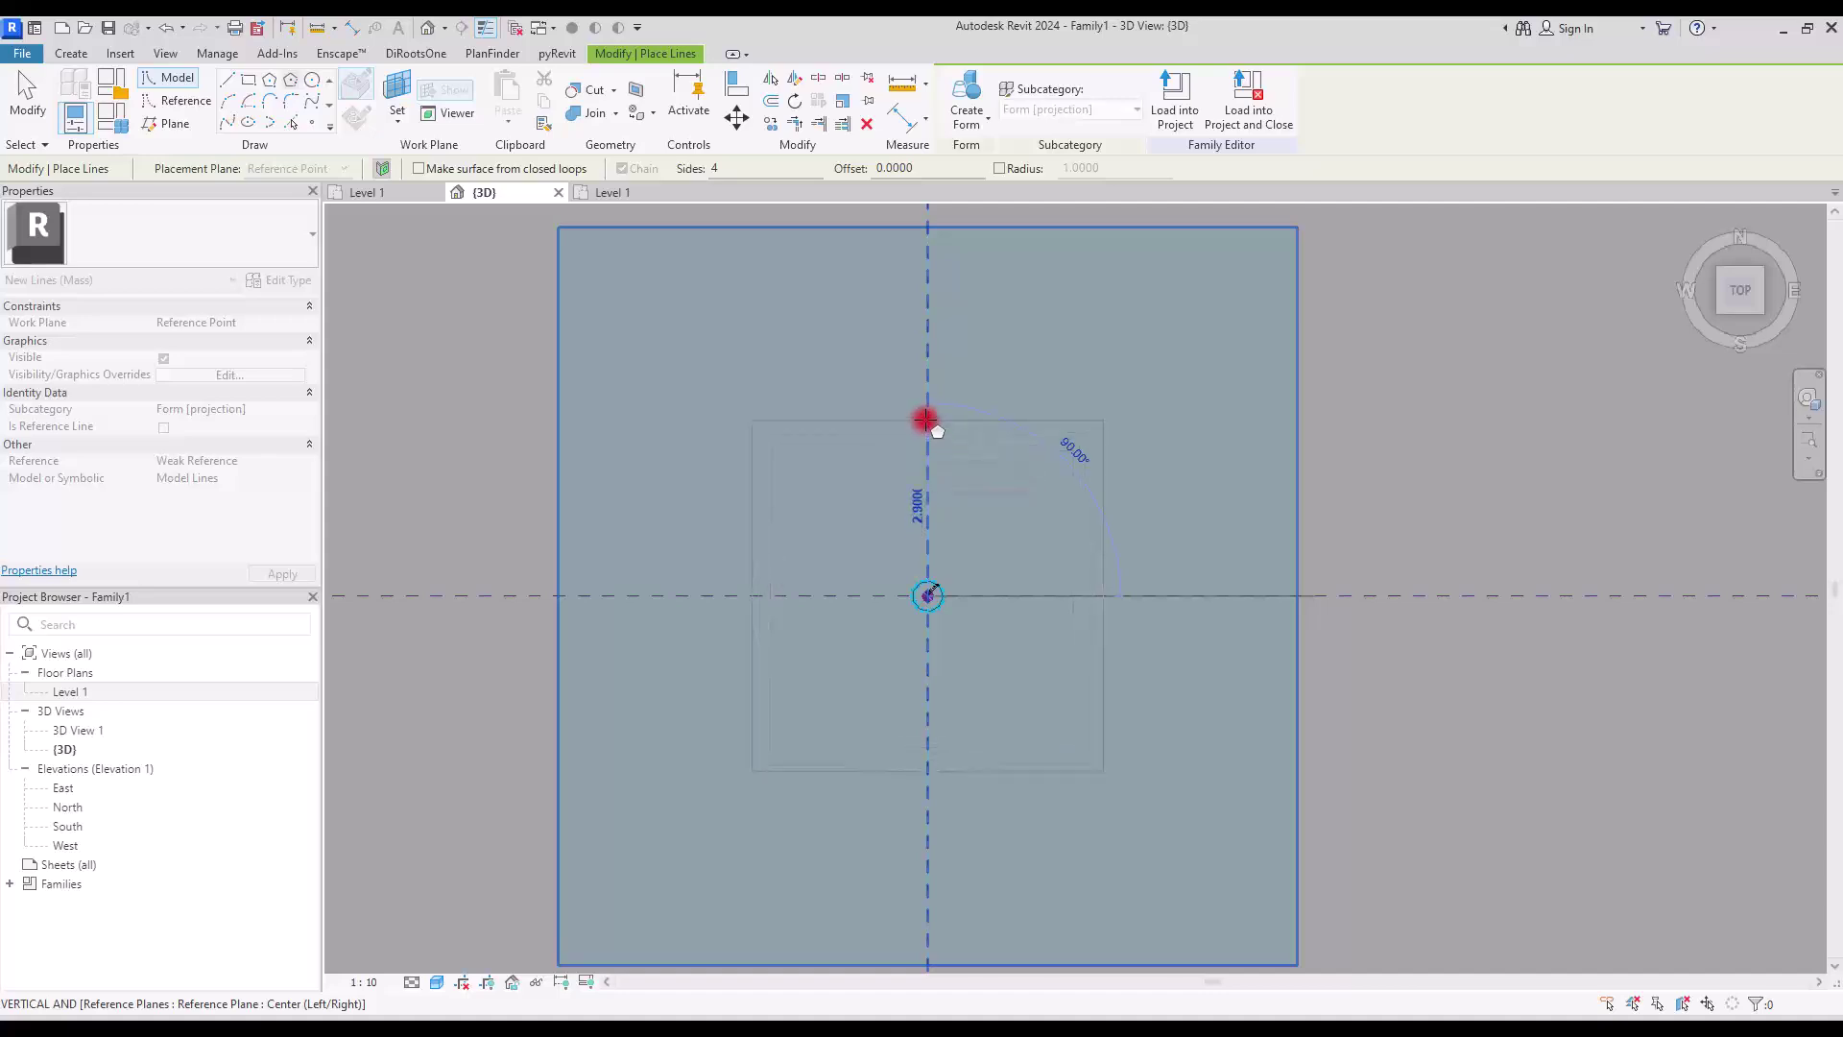
{"action": "left_click", "coordinate": [927, 416]}
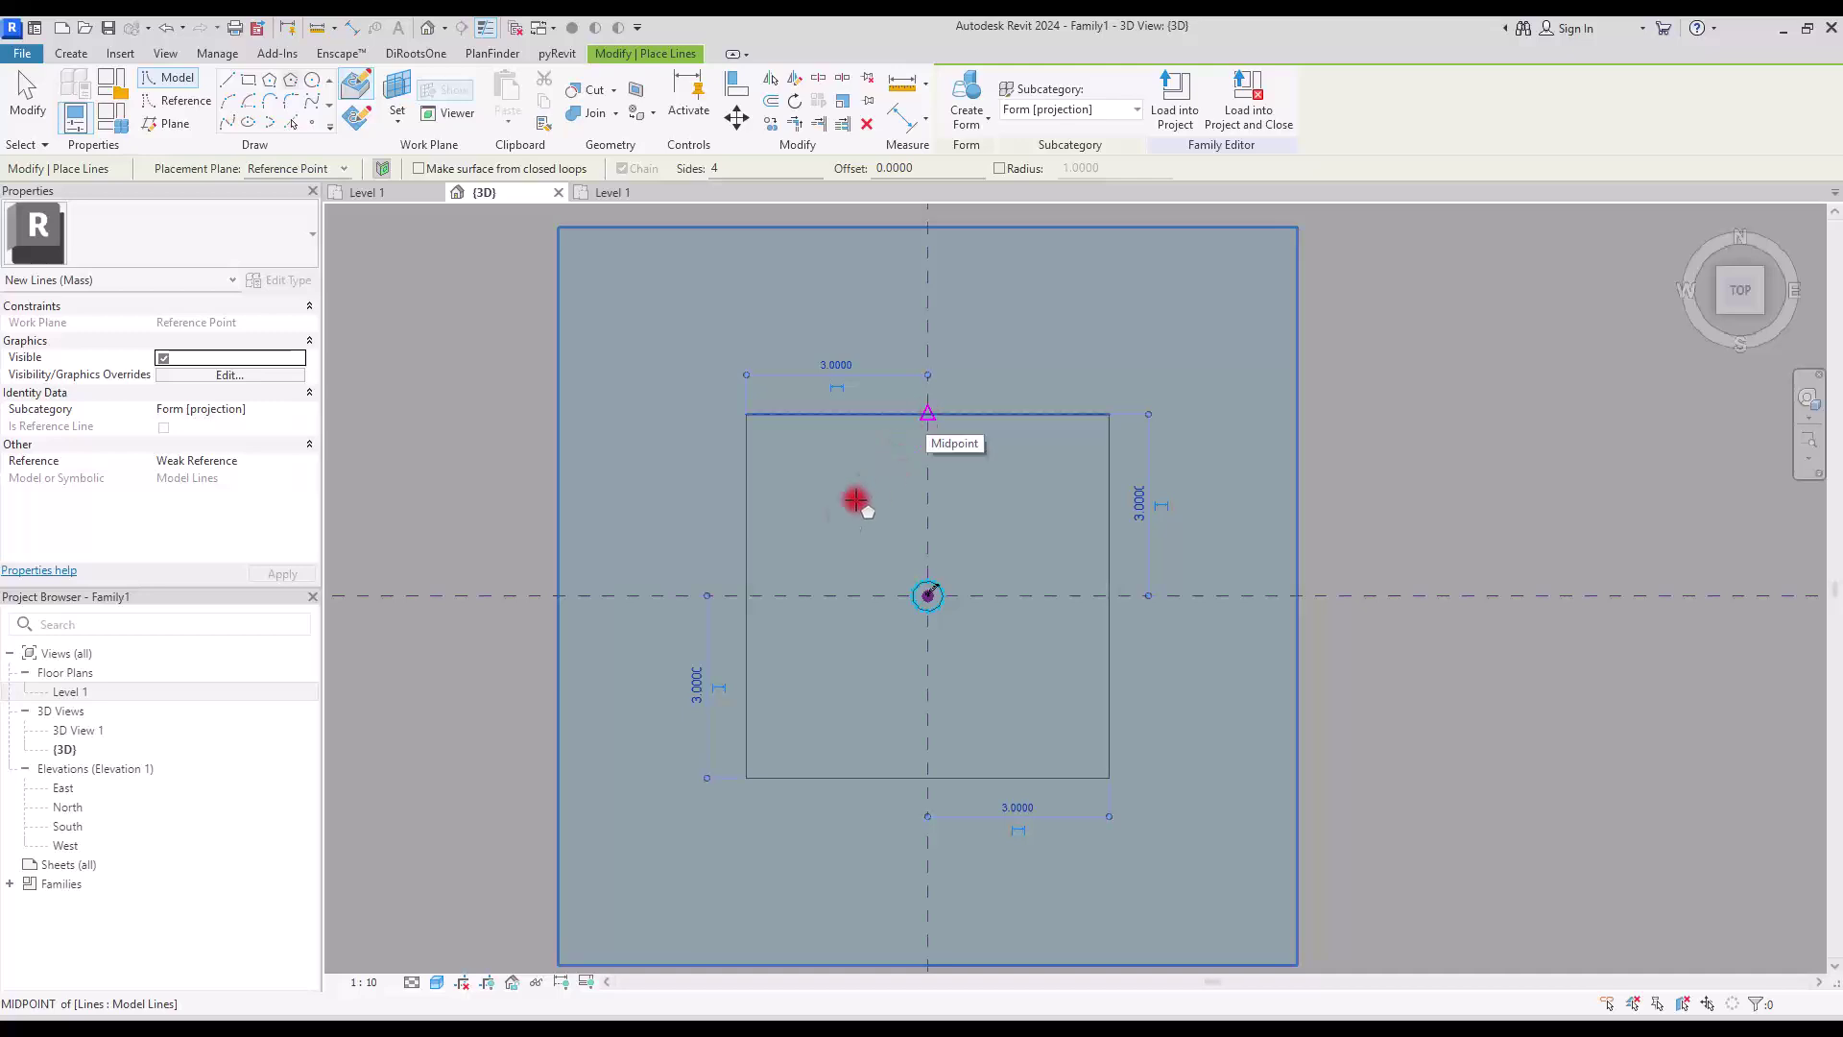
{"action": "key", "text": "Escape"}
{"action": "key", "text": "Escape"}
Set the 3D view's scale to 1:20.
{"action": "scroll", "coordinate": [869, 486], "scroll_direction": "up", "scroll_amount": 3}
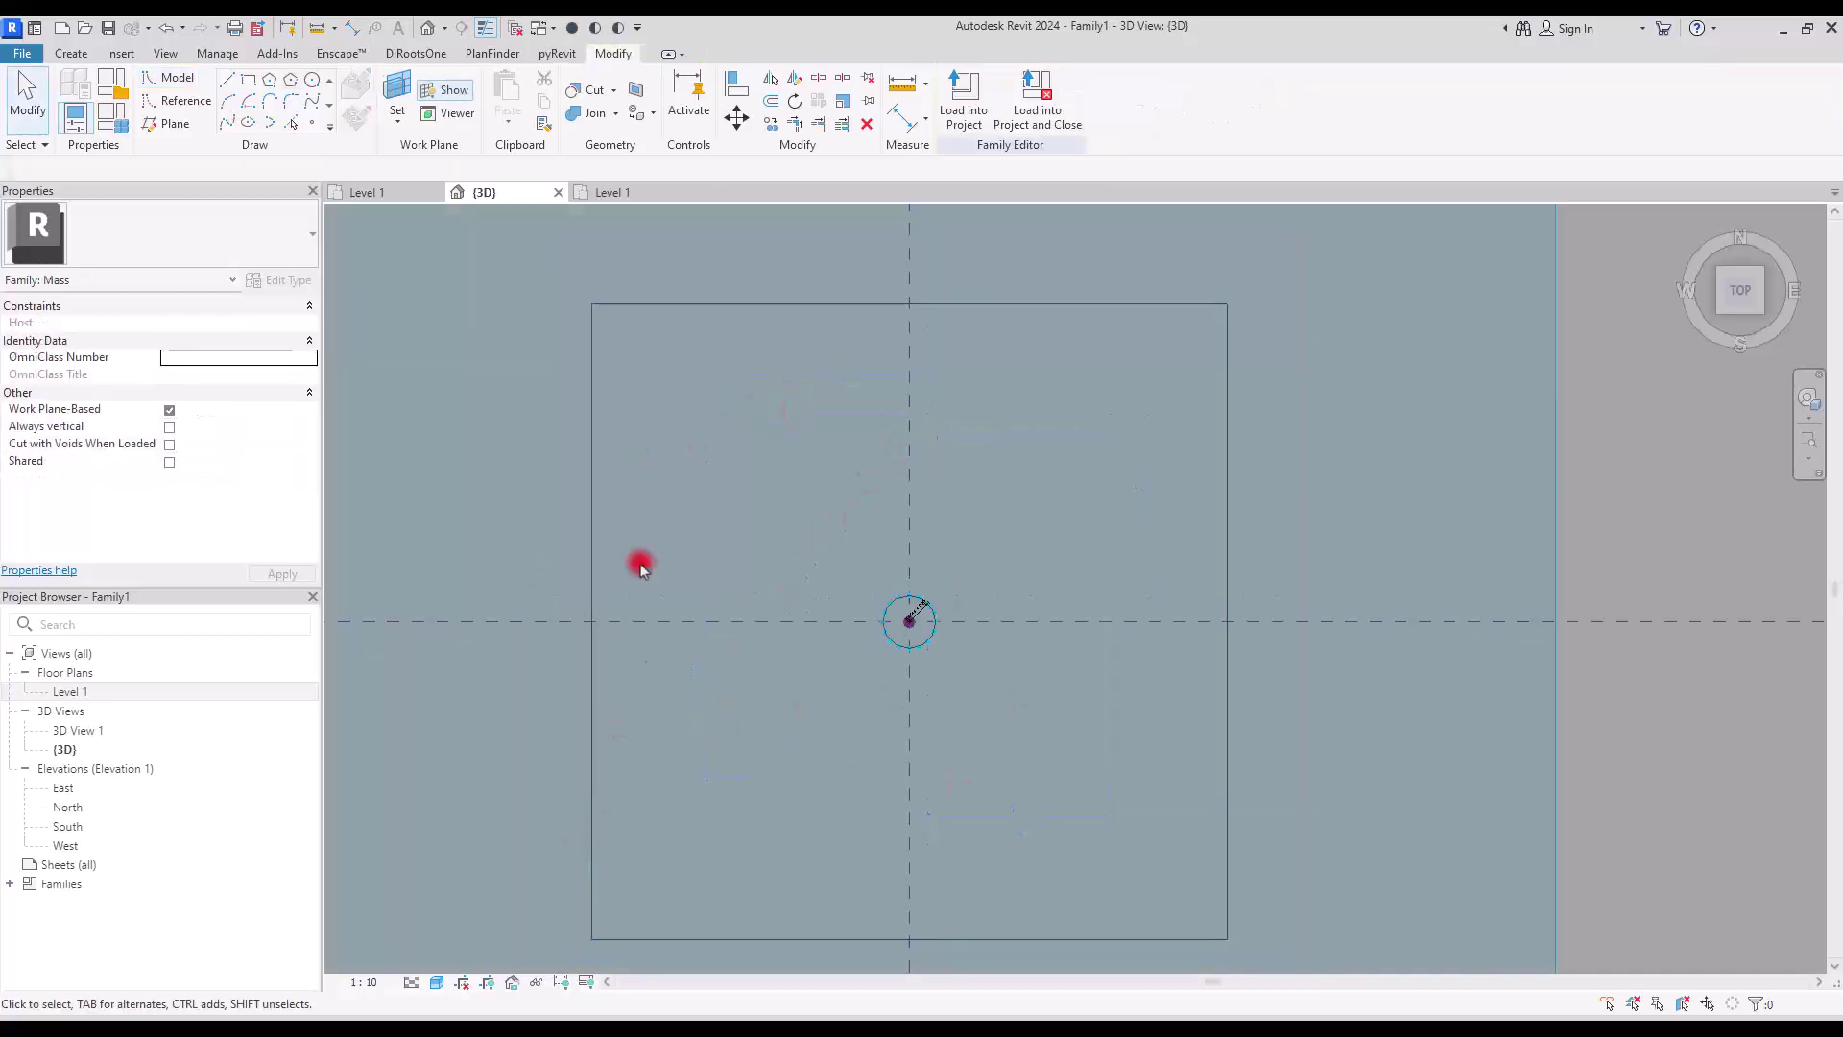
{"action": "left_click", "coordinate": [363, 981]}
{"action": "left_click", "coordinate": [428, 788]}
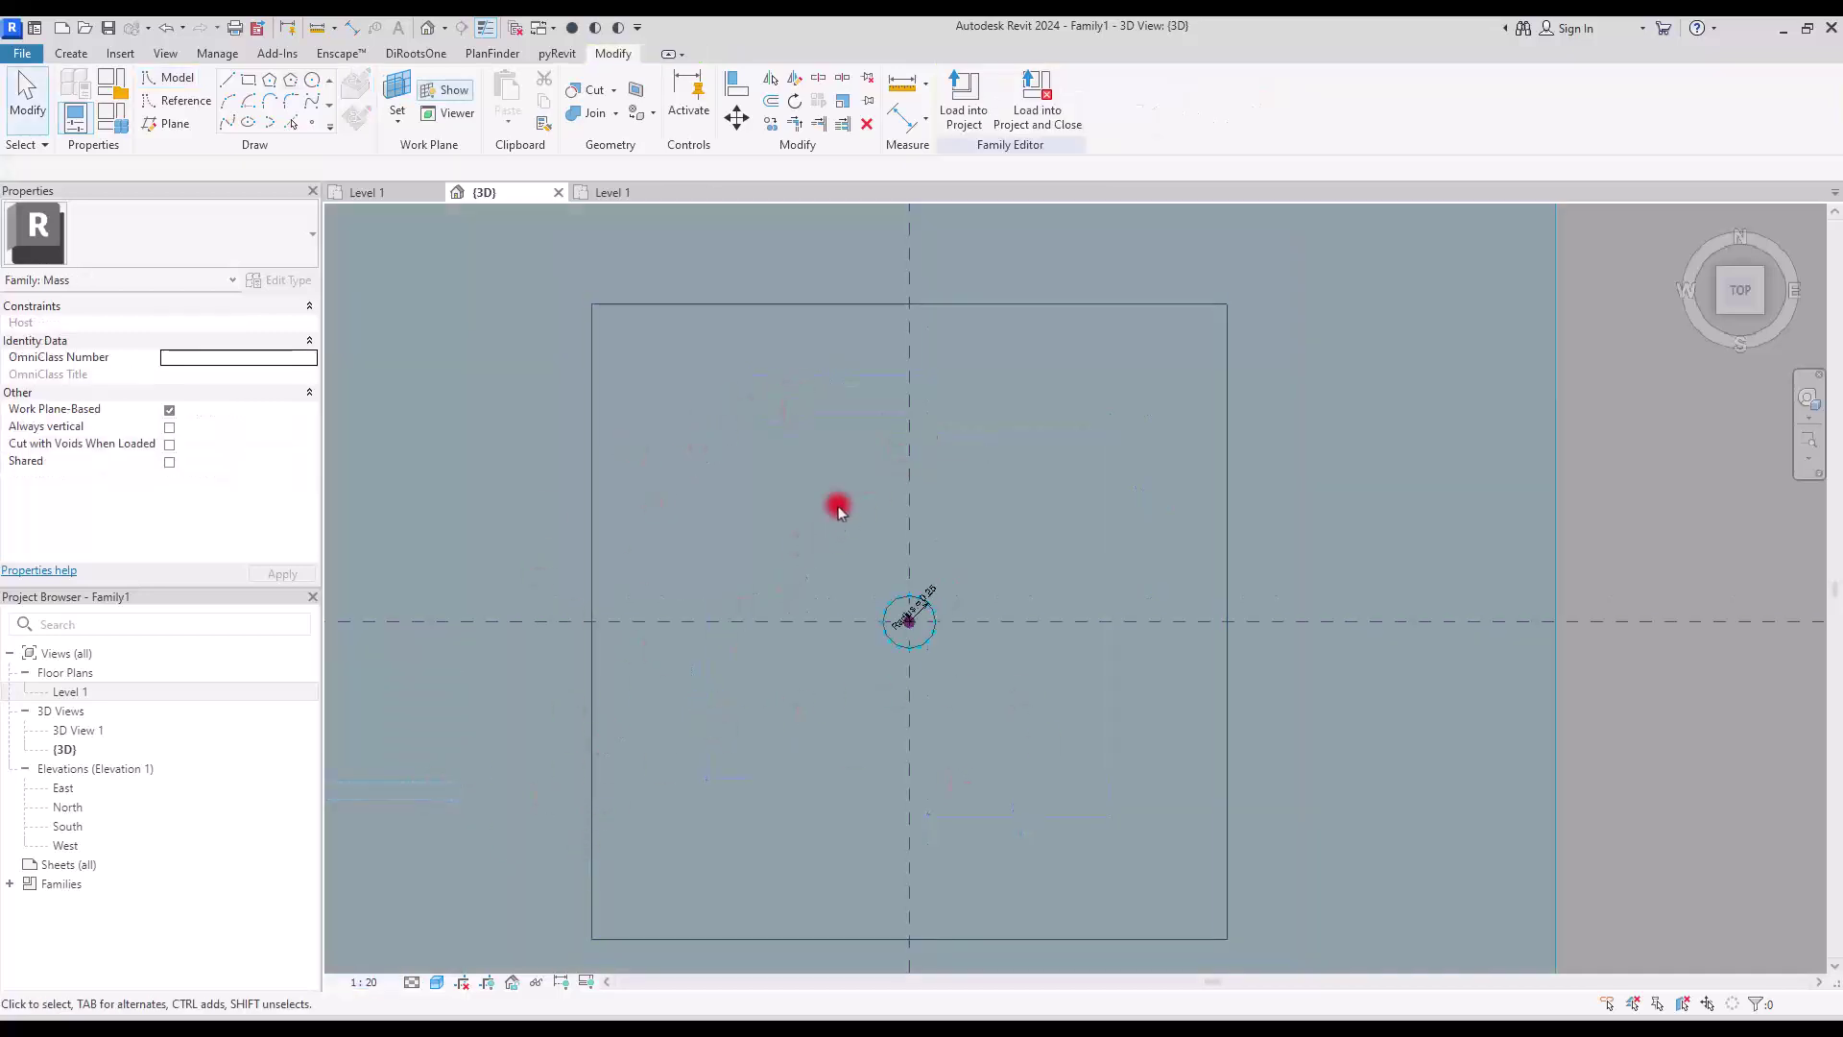
{"action": "middle_click_drag", "start_coordinate": [725, 446], "coordinate": [740, 399]}
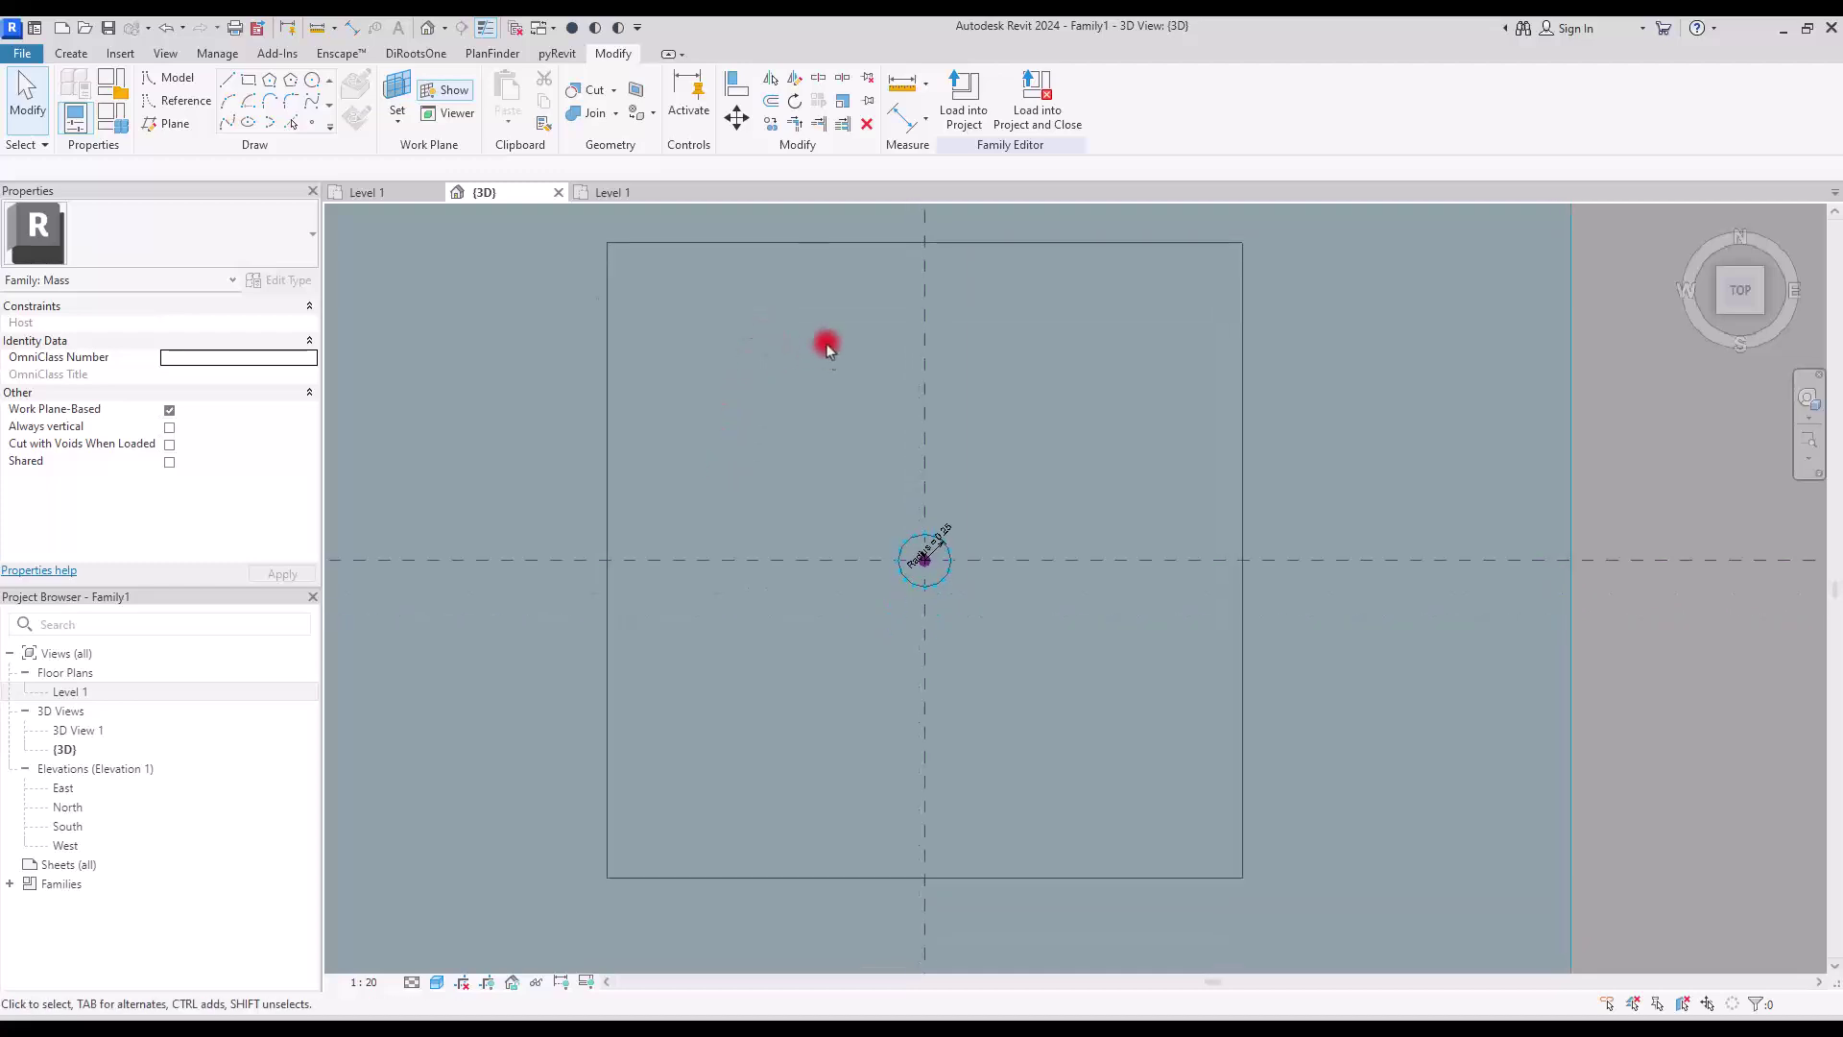
Dimension the square's two vertical sides equally about the center reference plane, and add an overall width dimension.
{"action": "left_click", "coordinate": [898, 123]}
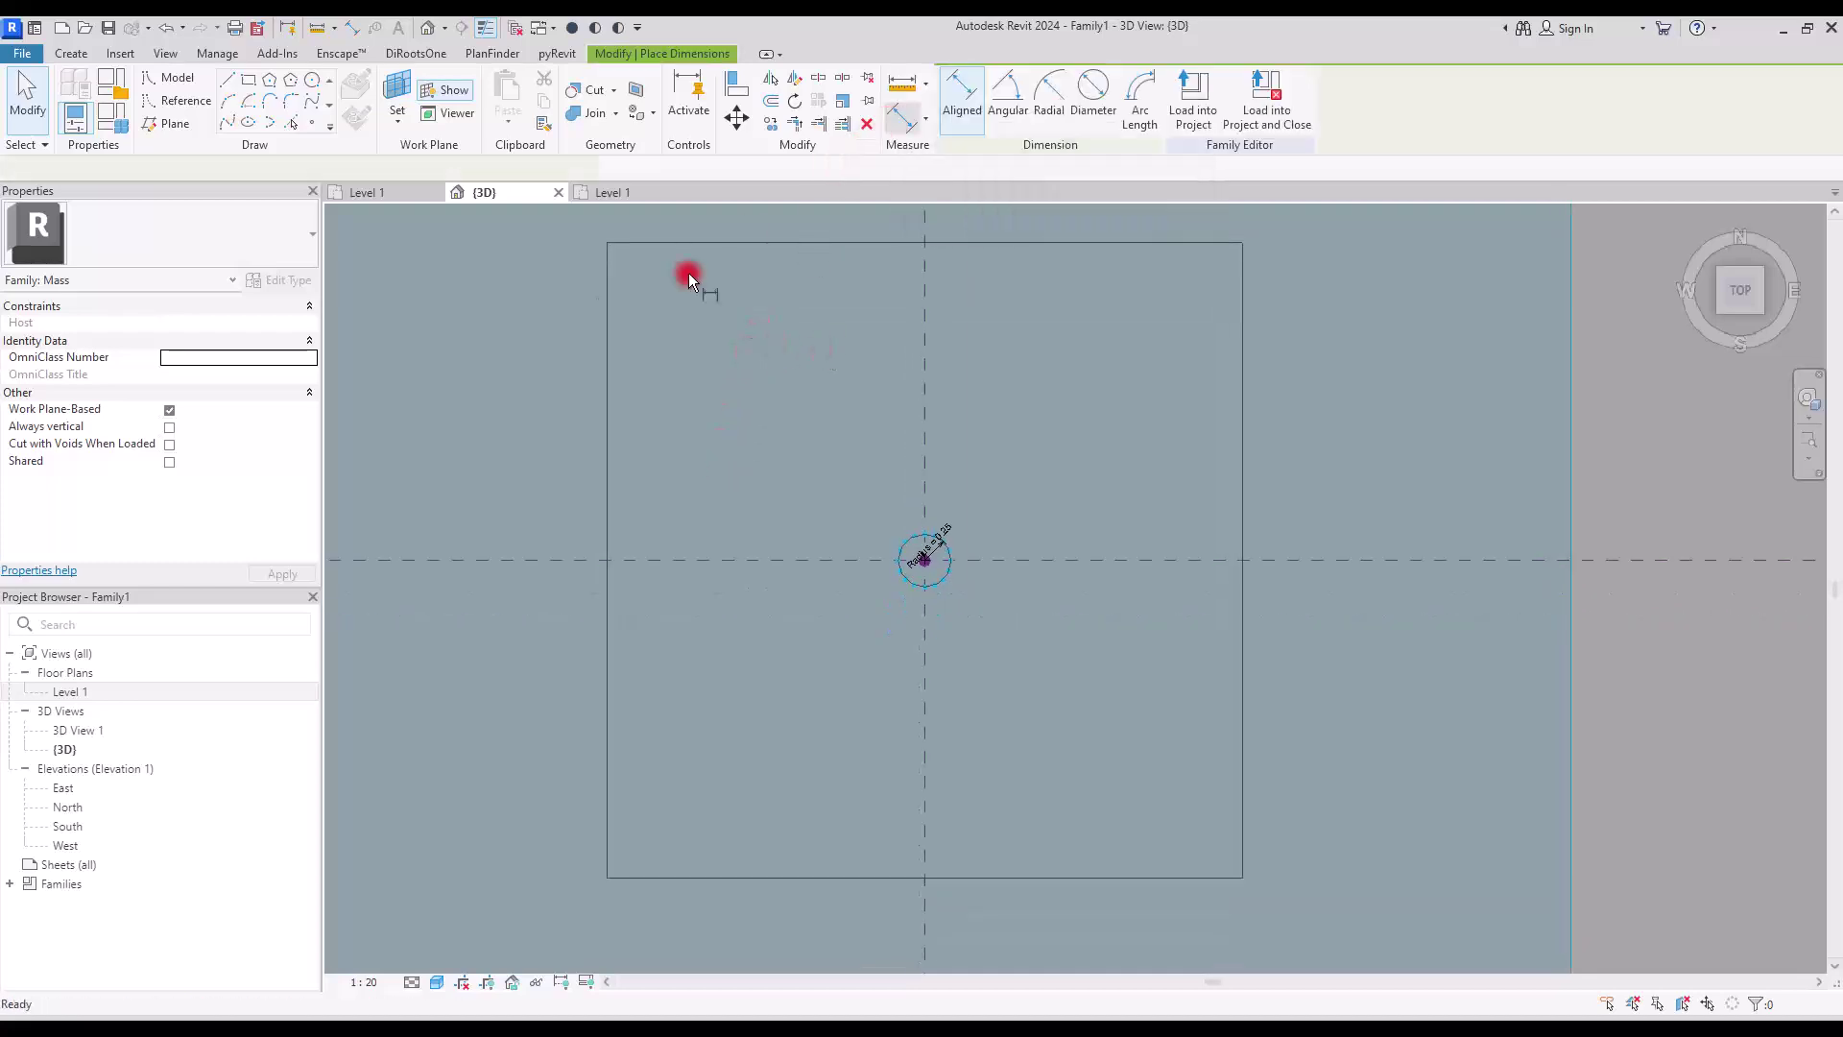
{"action": "left_click", "coordinate": [618, 309]}
{"action": "left_click", "coordinate": [935, 298]}
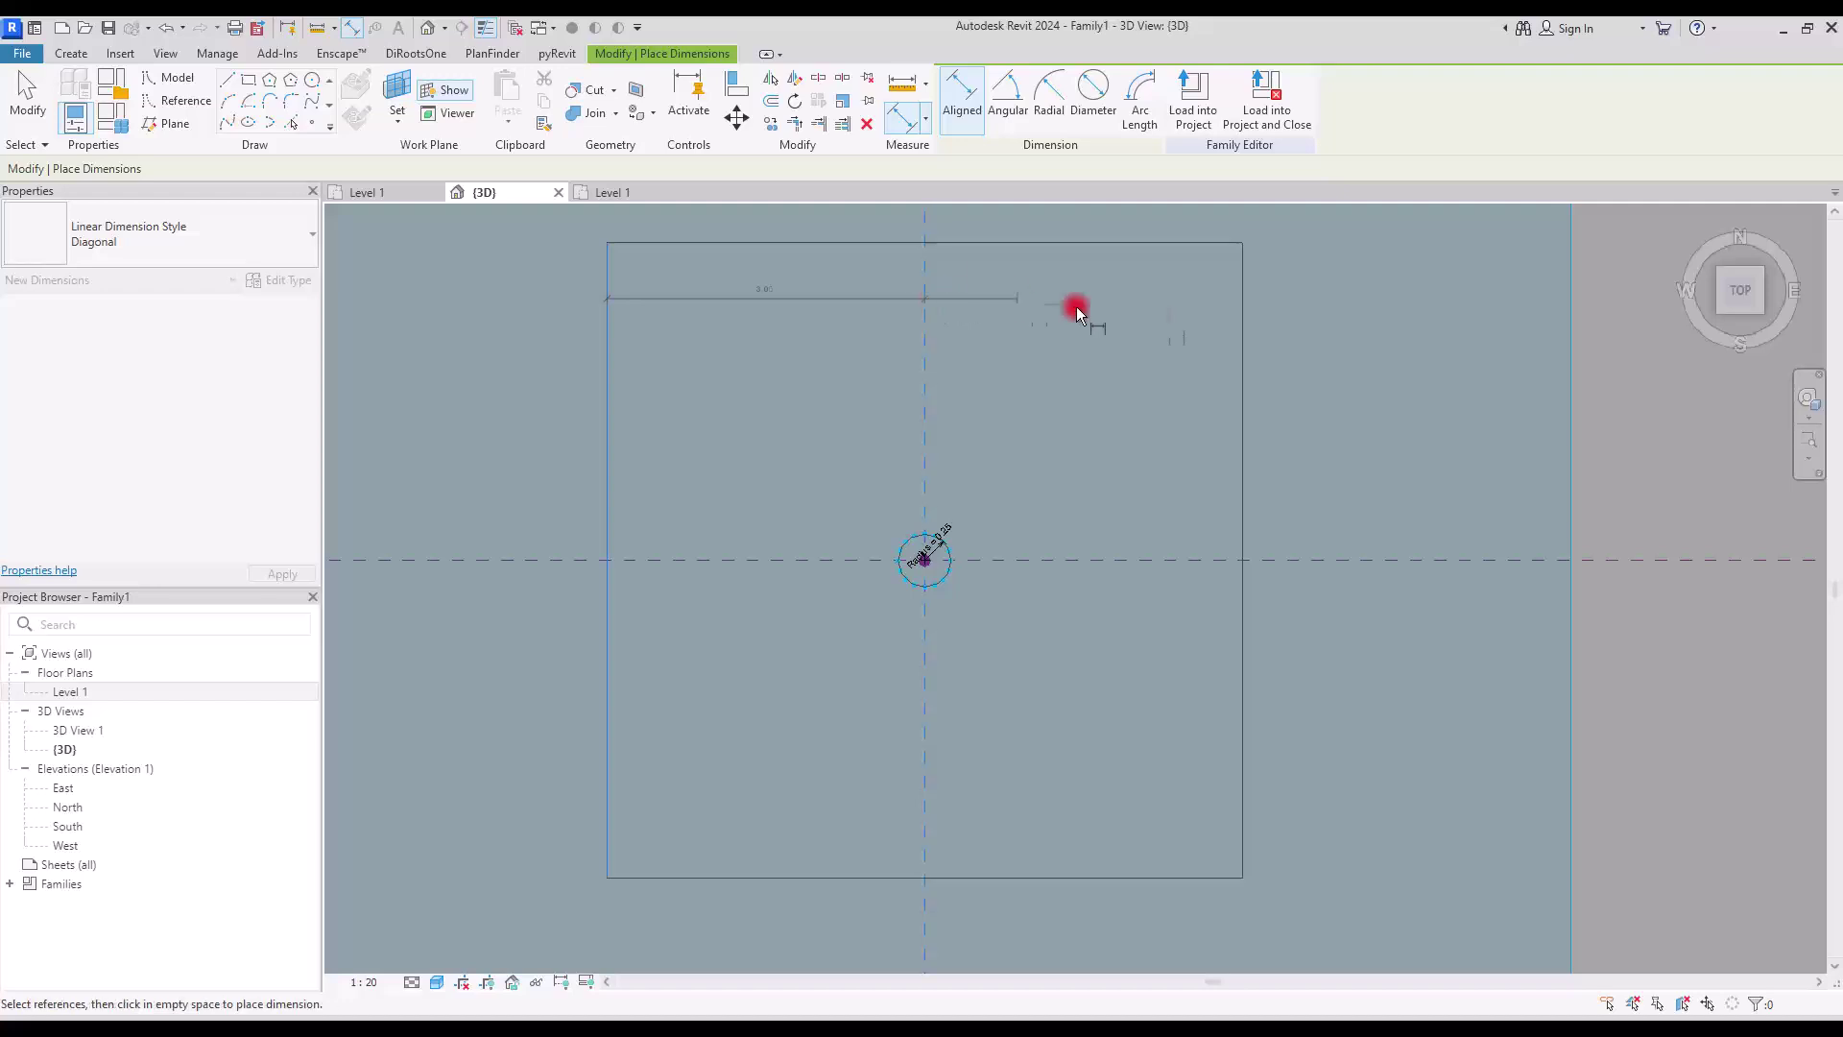
{"action": "left_click", "coordinate": [1242, 306]}
{"action": "middle_click_drag", "start_coordinate": [1243, 305], "coordinate": [1233, 486]}
{"action": "left_click", "coordinate": [1275, 389]}
{"action": "left_click", "coordinate": [909, 363]}
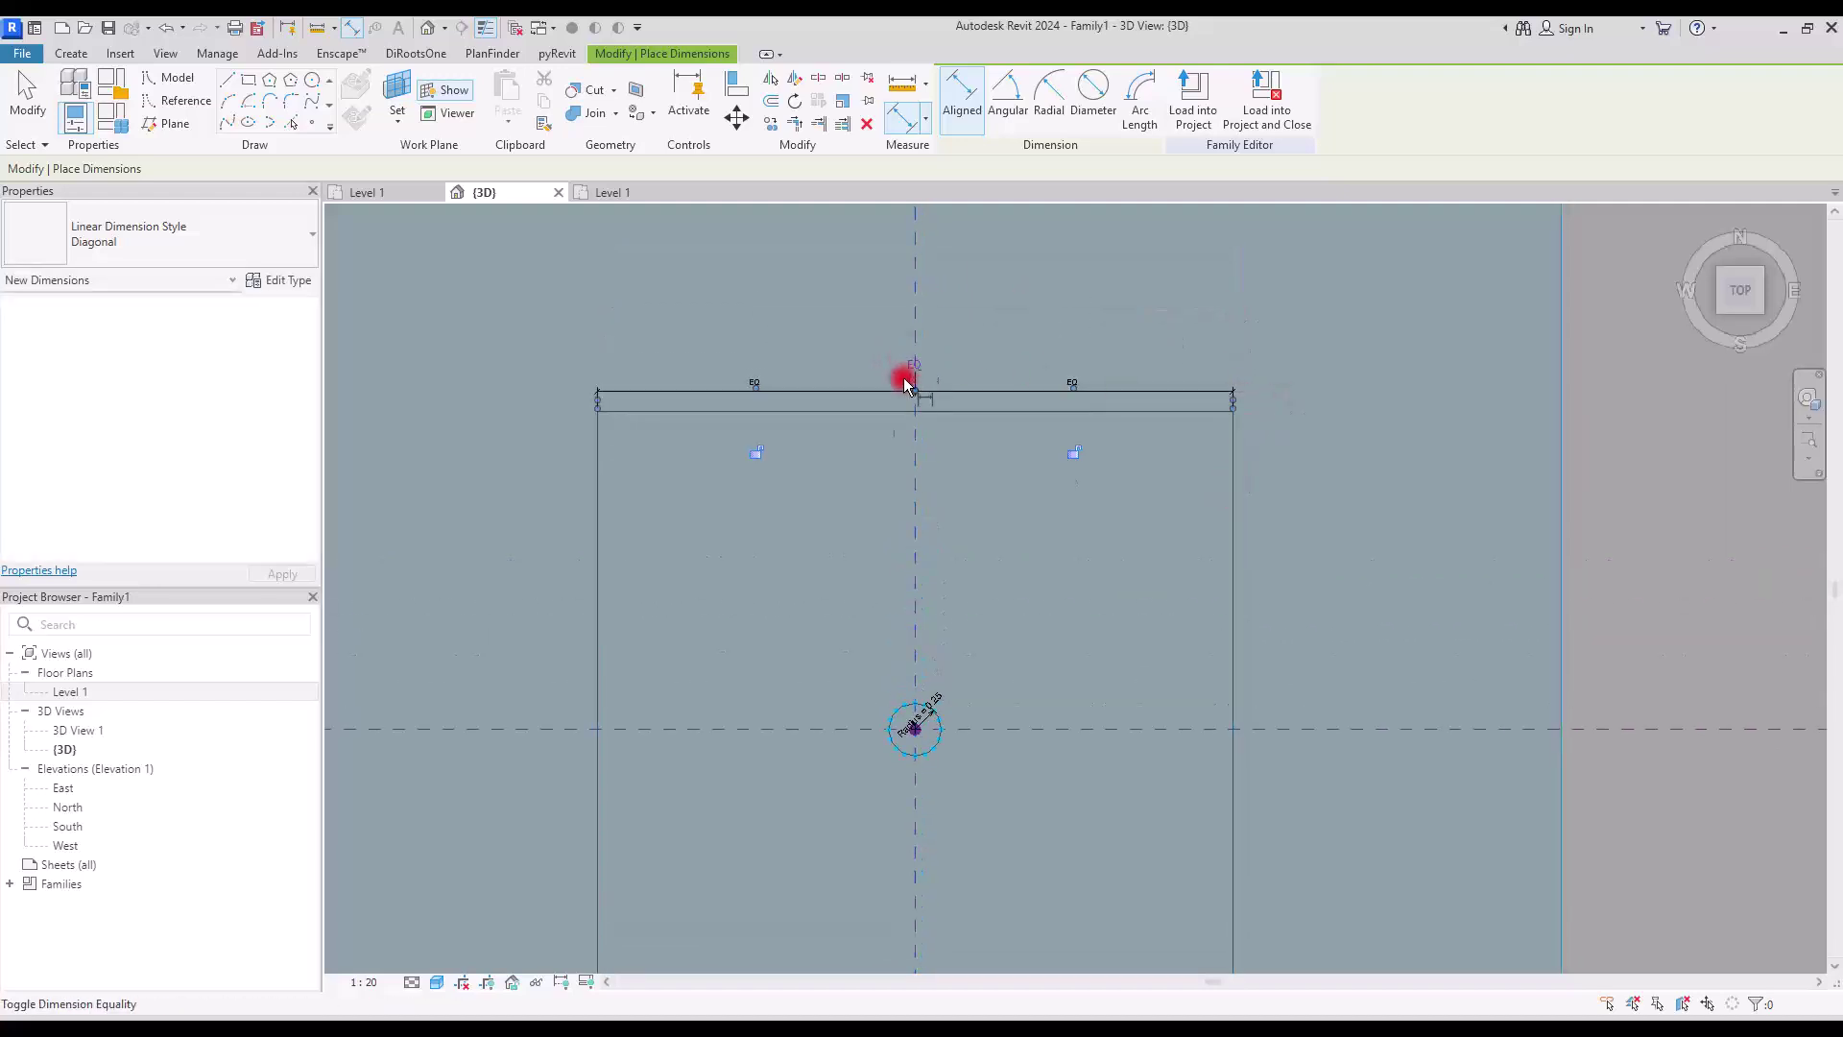
{"action": "left_click", "coordinate": [601, 445]}
{"action": "left_click", "coordinate": [1235, 430]}
{"action": "left_click", "coordinate": [1251, 362]}
Dimension the square's two horizontal sides equally about the center reference plane, and add an overall height dimension.
{"action": "middle_click_drag", "start_coordinate": [797, 552], "coordinate": [876, 399]}
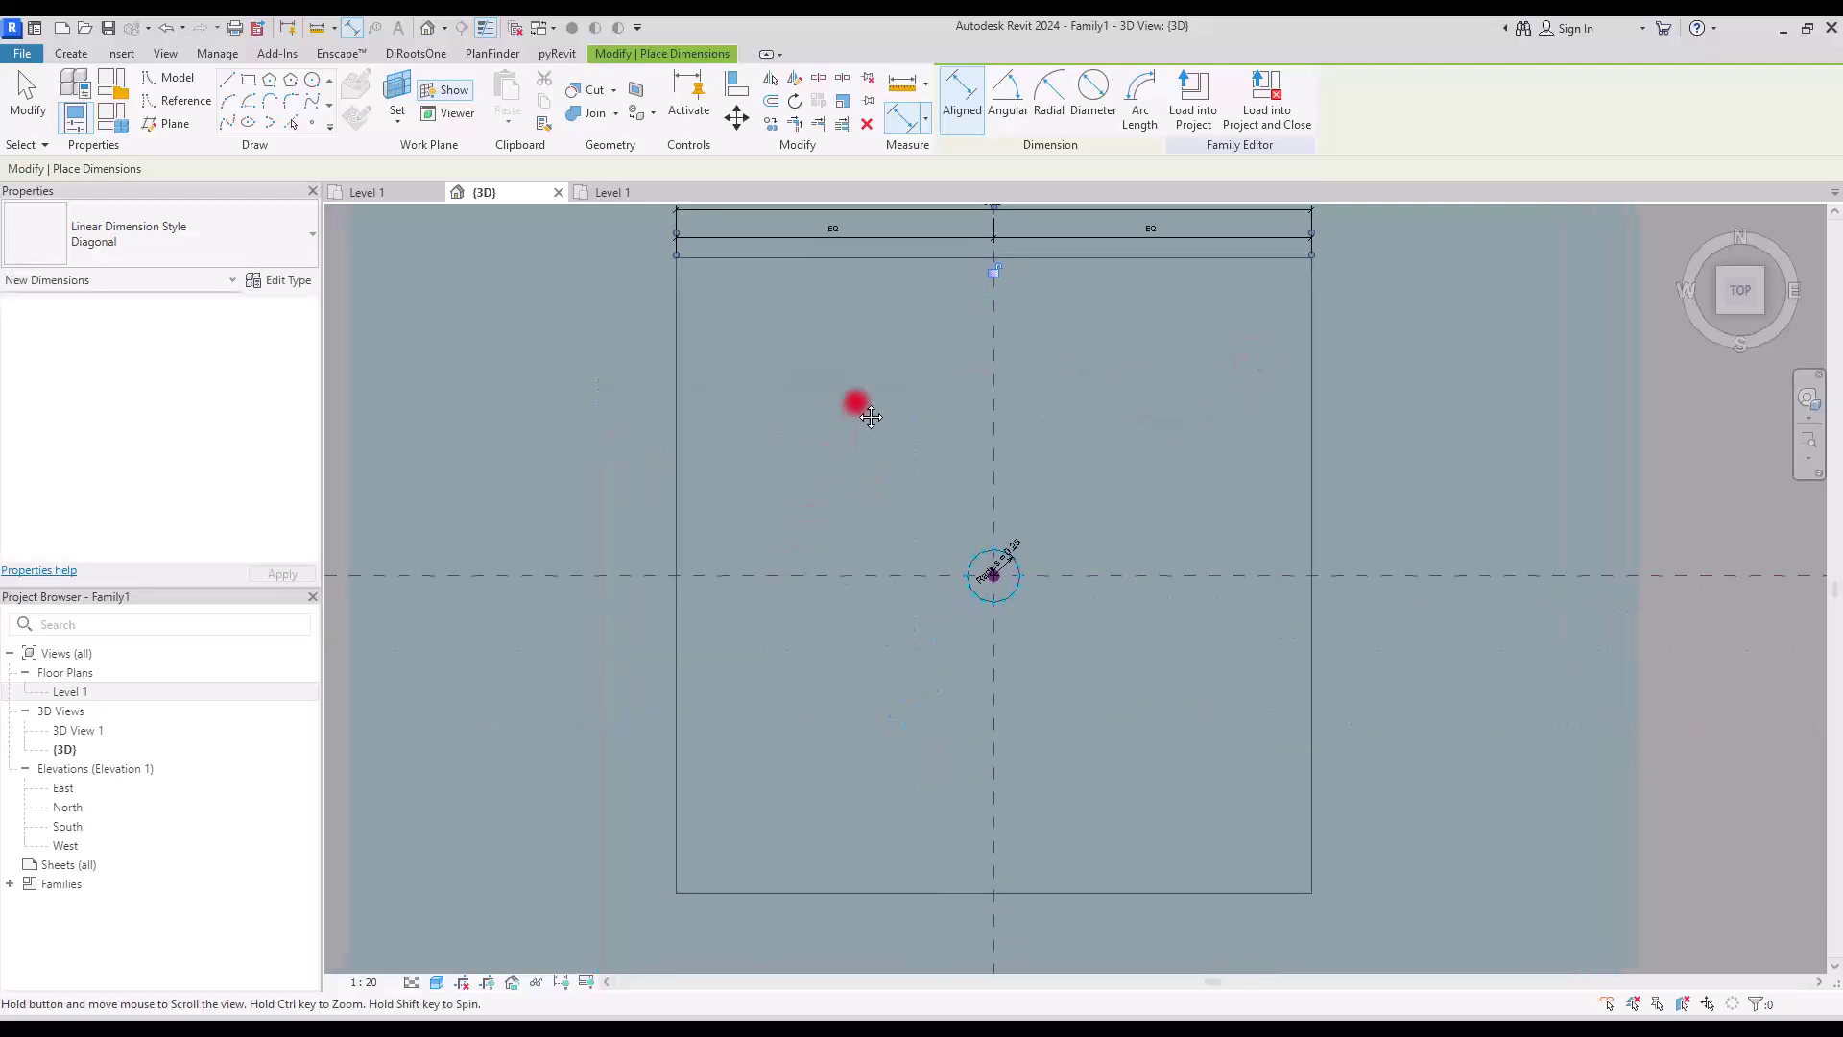
{"action": "left_click", "coordinate": [751, 257]}
{"action": "left_click", "coordinate": [762, 575]}
{"action": "left_click", "coordinate": [716, 893]}
{"action": "left_click", "coordinate": [629, 917]}
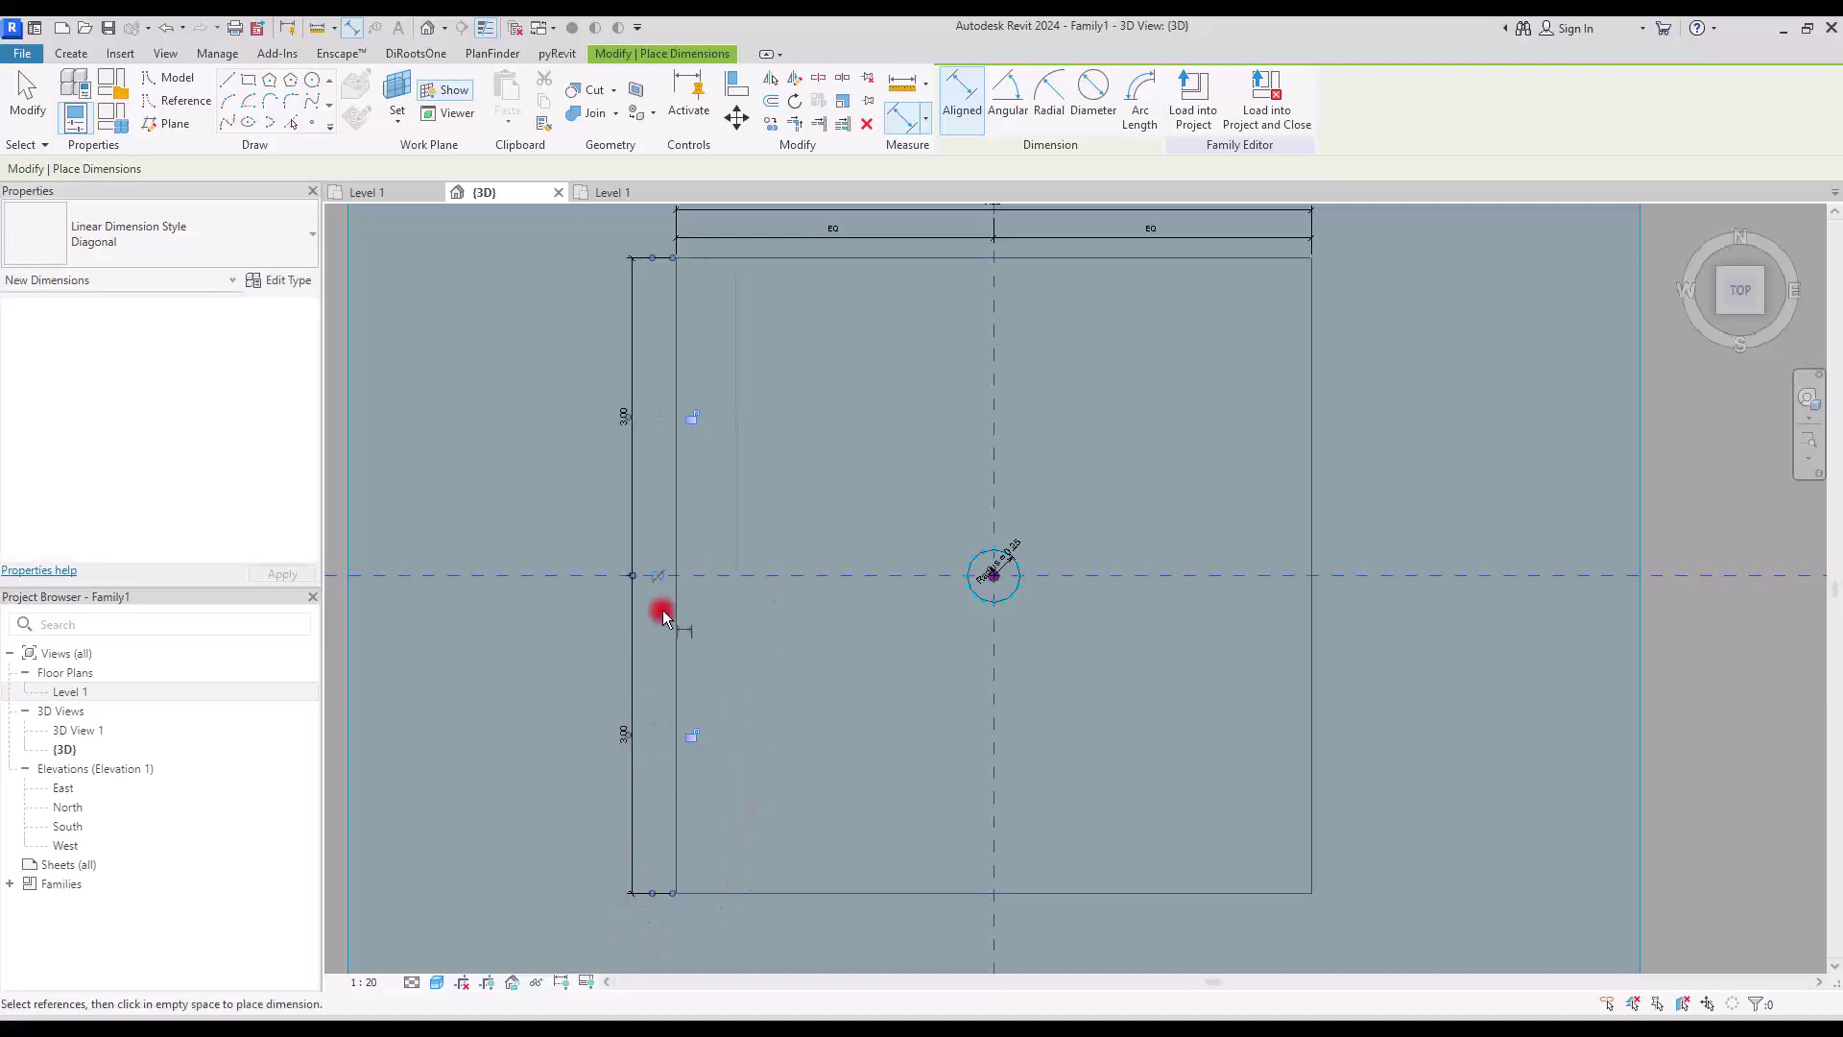
{"action": "left_click", "coordinate": [732, 251]}
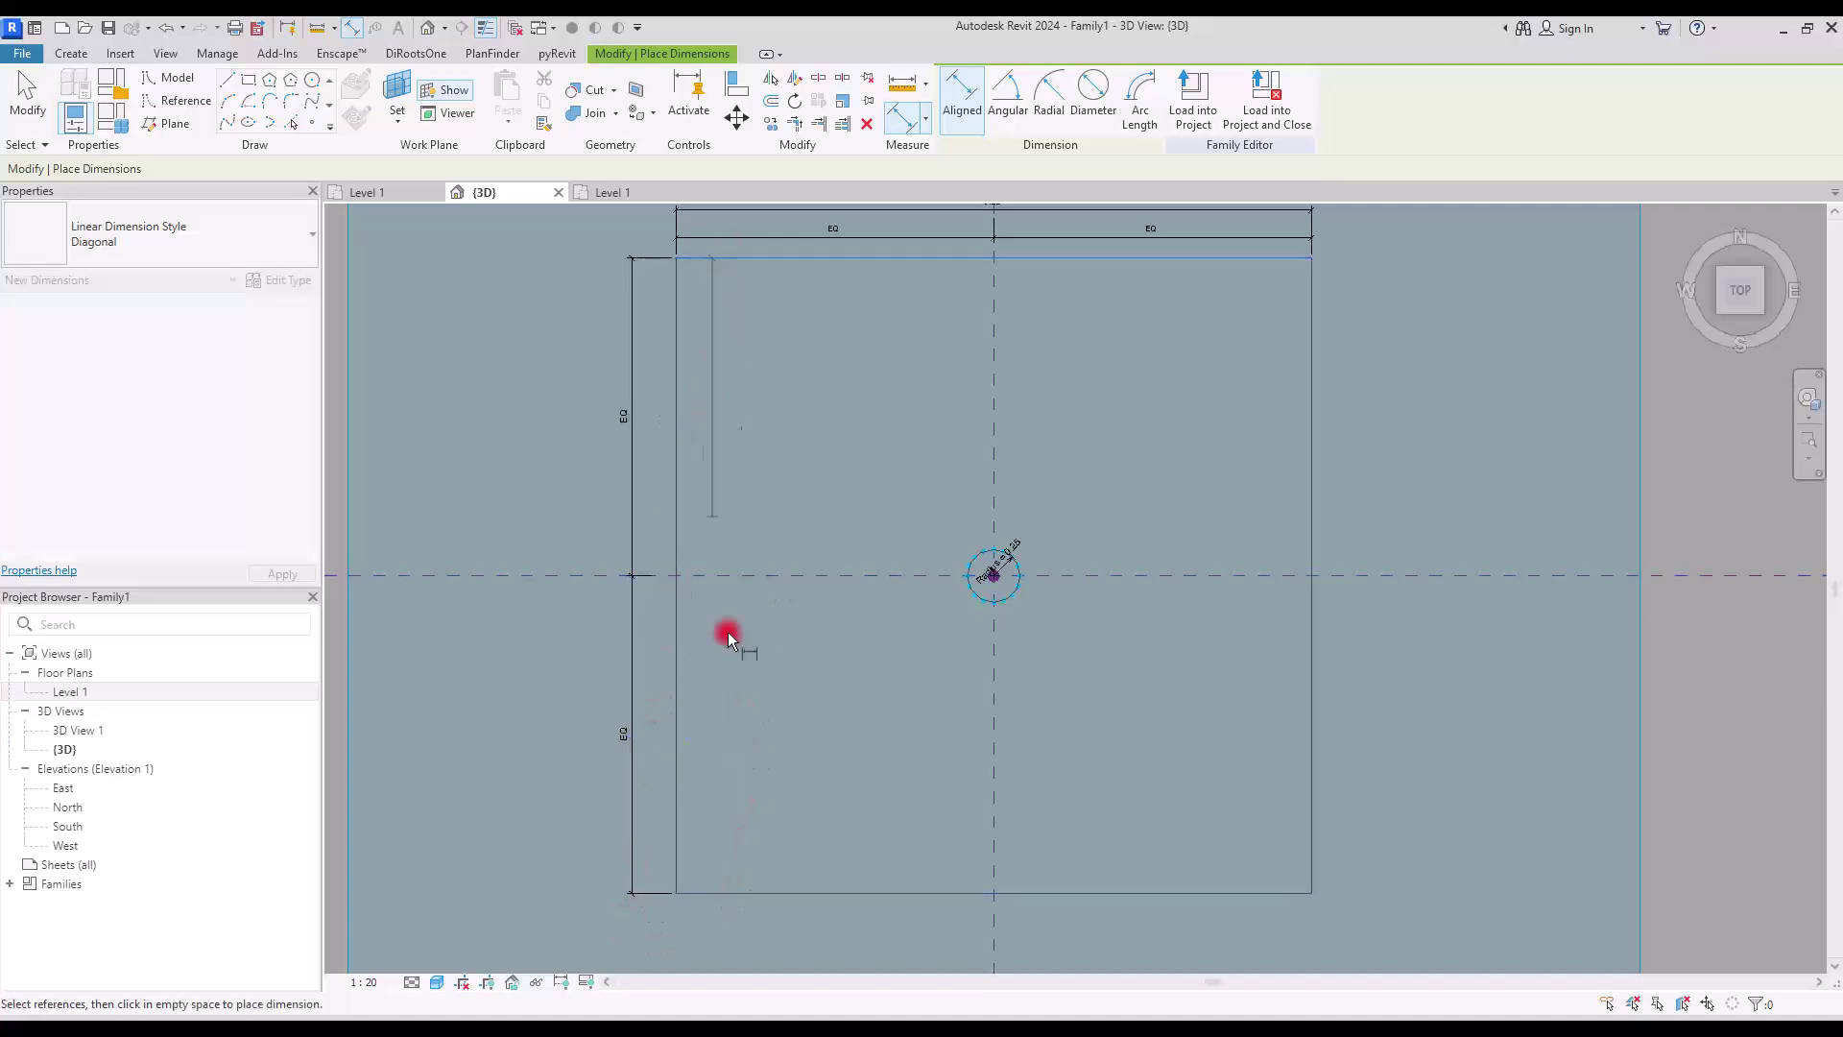
{"action": "left_click", "coordinate": [722, 894]}
{"action": "left_click", "coordinate": [603, 921]}
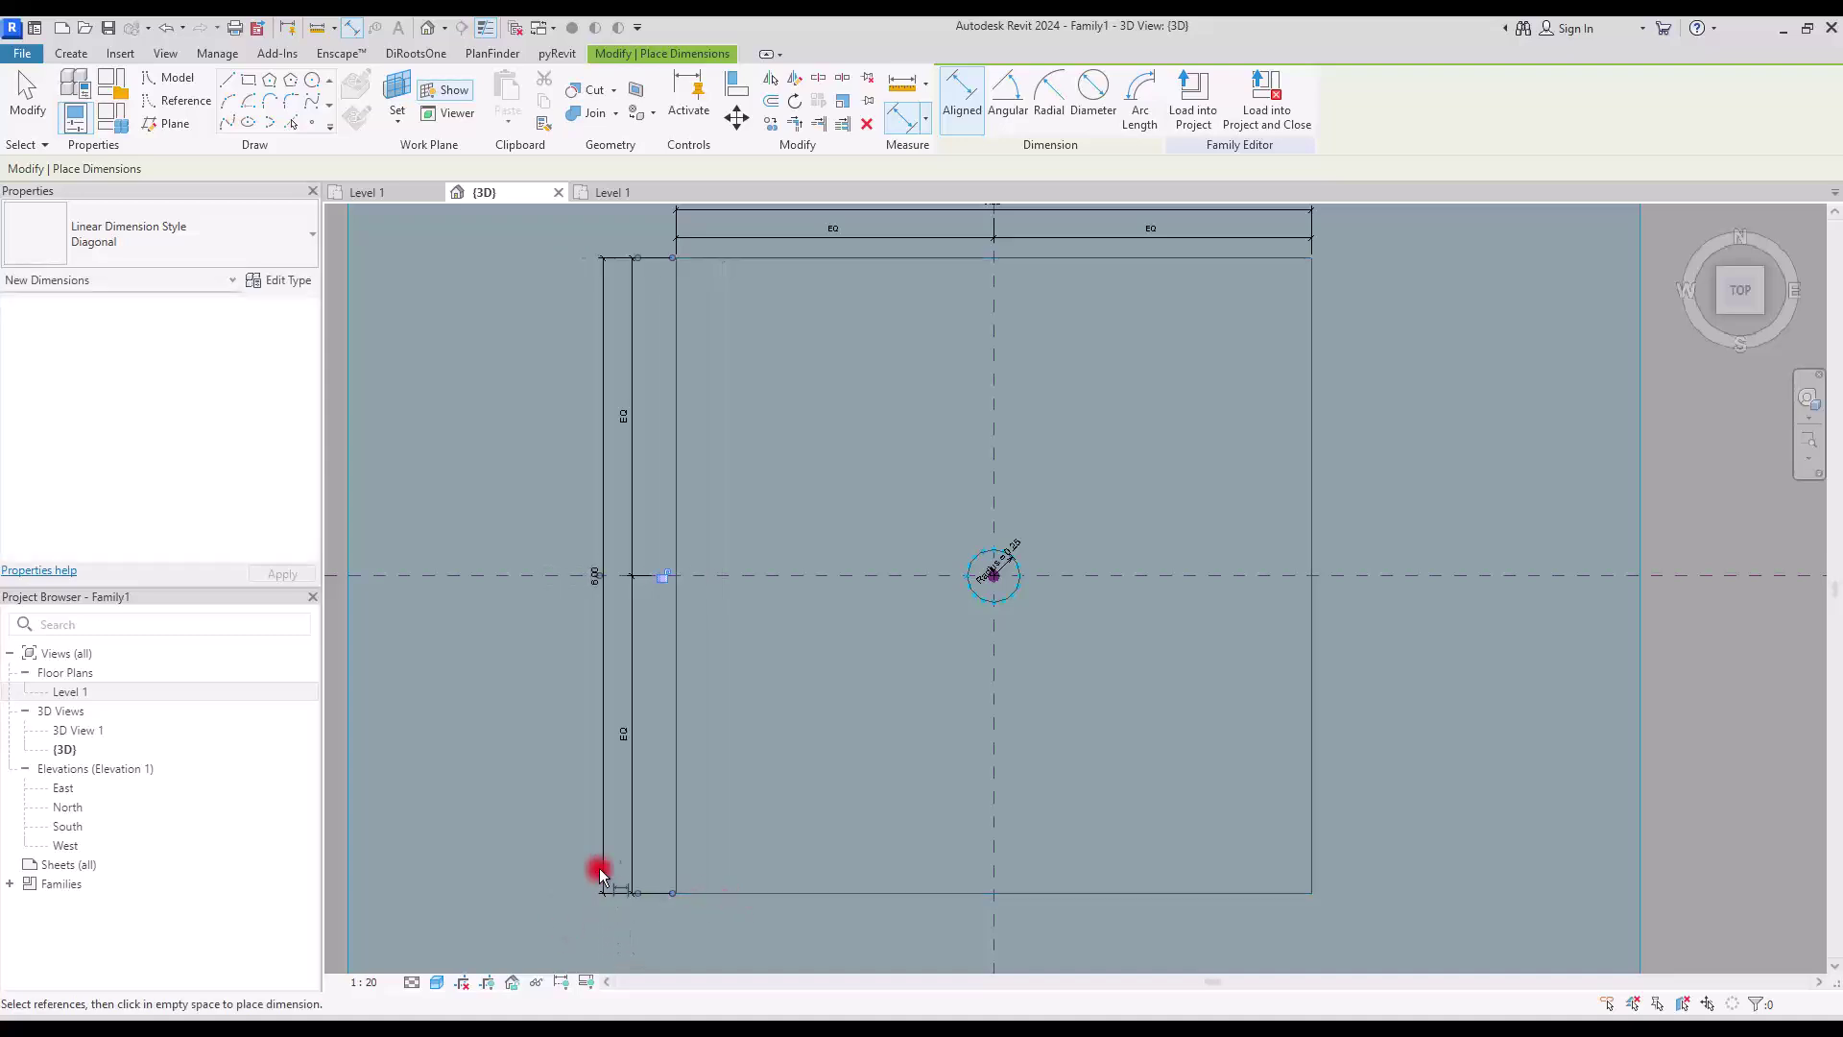
{"action": "key", "text": "Escape"}
{"action": "key", "text": "Escape"}
Label both overall dimensions of the square with a new type parameter named W1.
{"action": "left_click", "coordinate": [603, 498]}
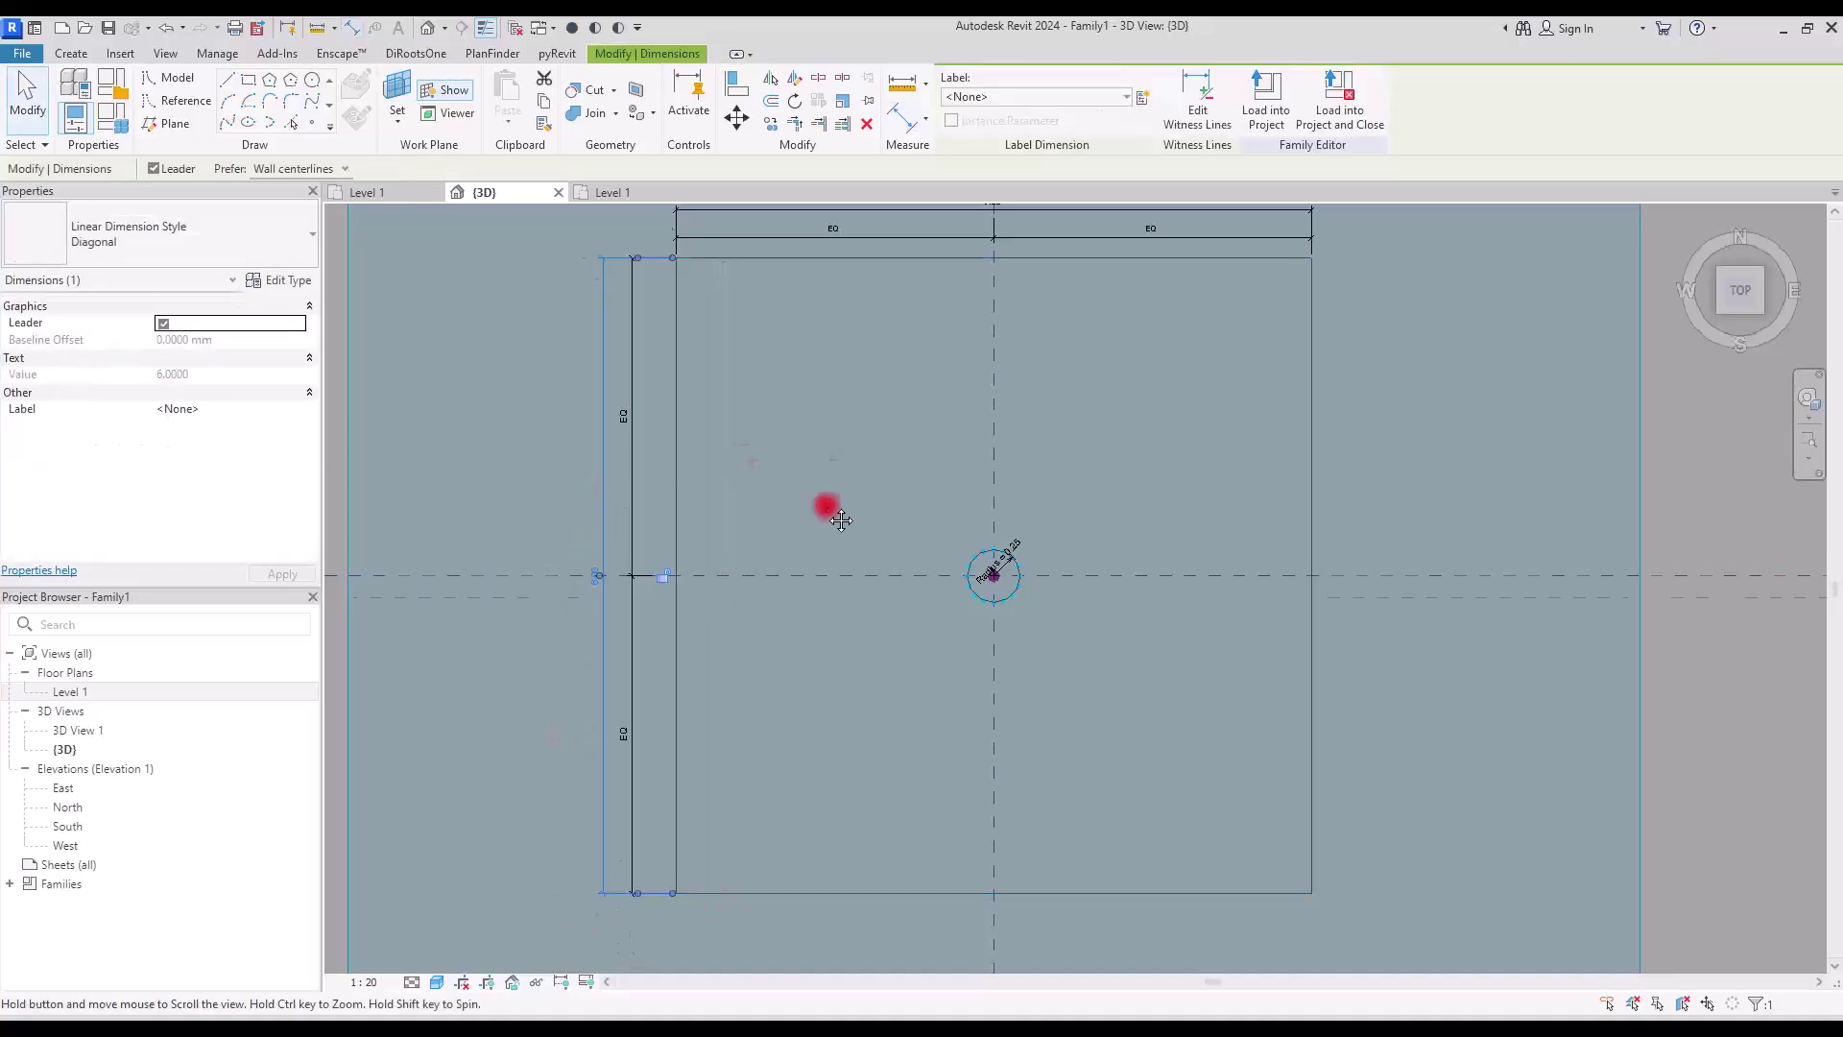
{"action": "middle_click_drag", "start_coordinate": [889, 244], "coordinate": [854, 445]}
{"action": "left_click", "coordinate": [870, 412], "text": "ctrl"}
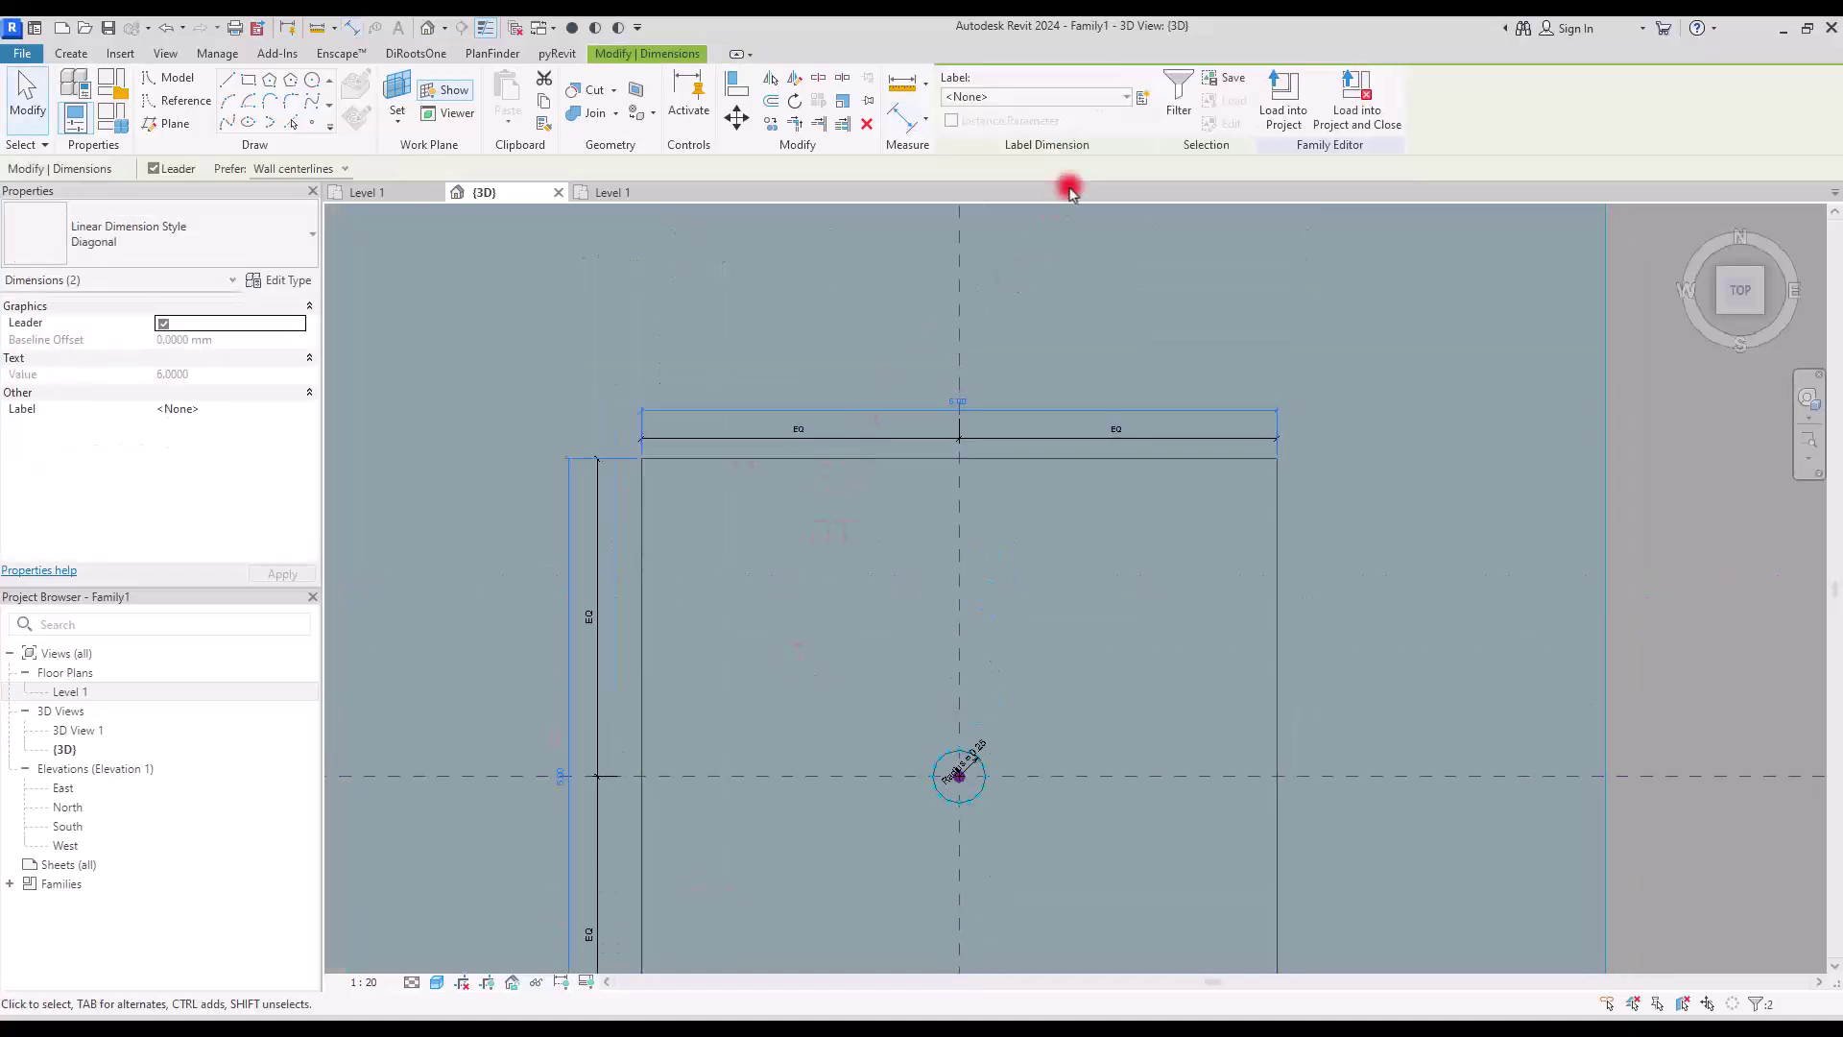
{"action": "left_click", "coordinate": [1139, 102]}
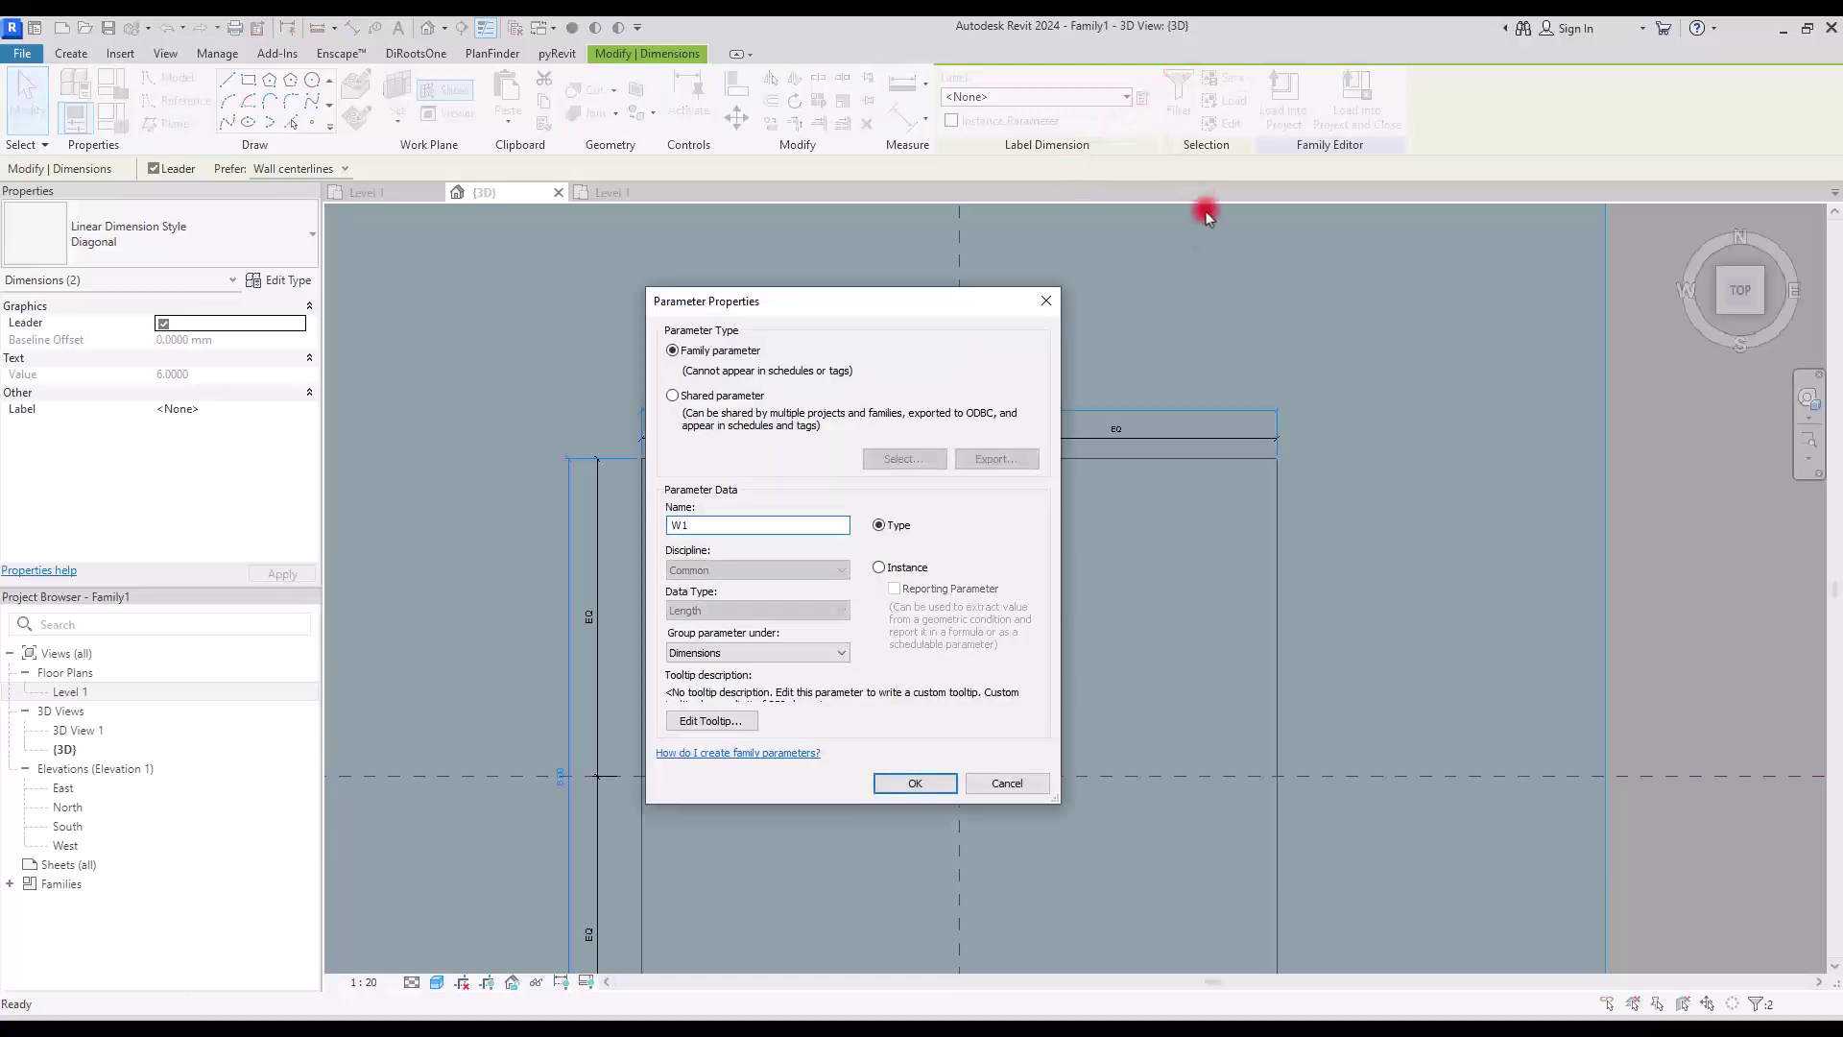
{"action": "left_click", "coordinate": [915, 782]}
{"action": "left_click", "coordinate": [1132, 617]}
Set the work plane to the horizontal plane of the reference point two levels above the divided circle.
{"action": "scroll", "coordinate": [844, 452], "scroll_direction": "down", "scroll_amount": 2}
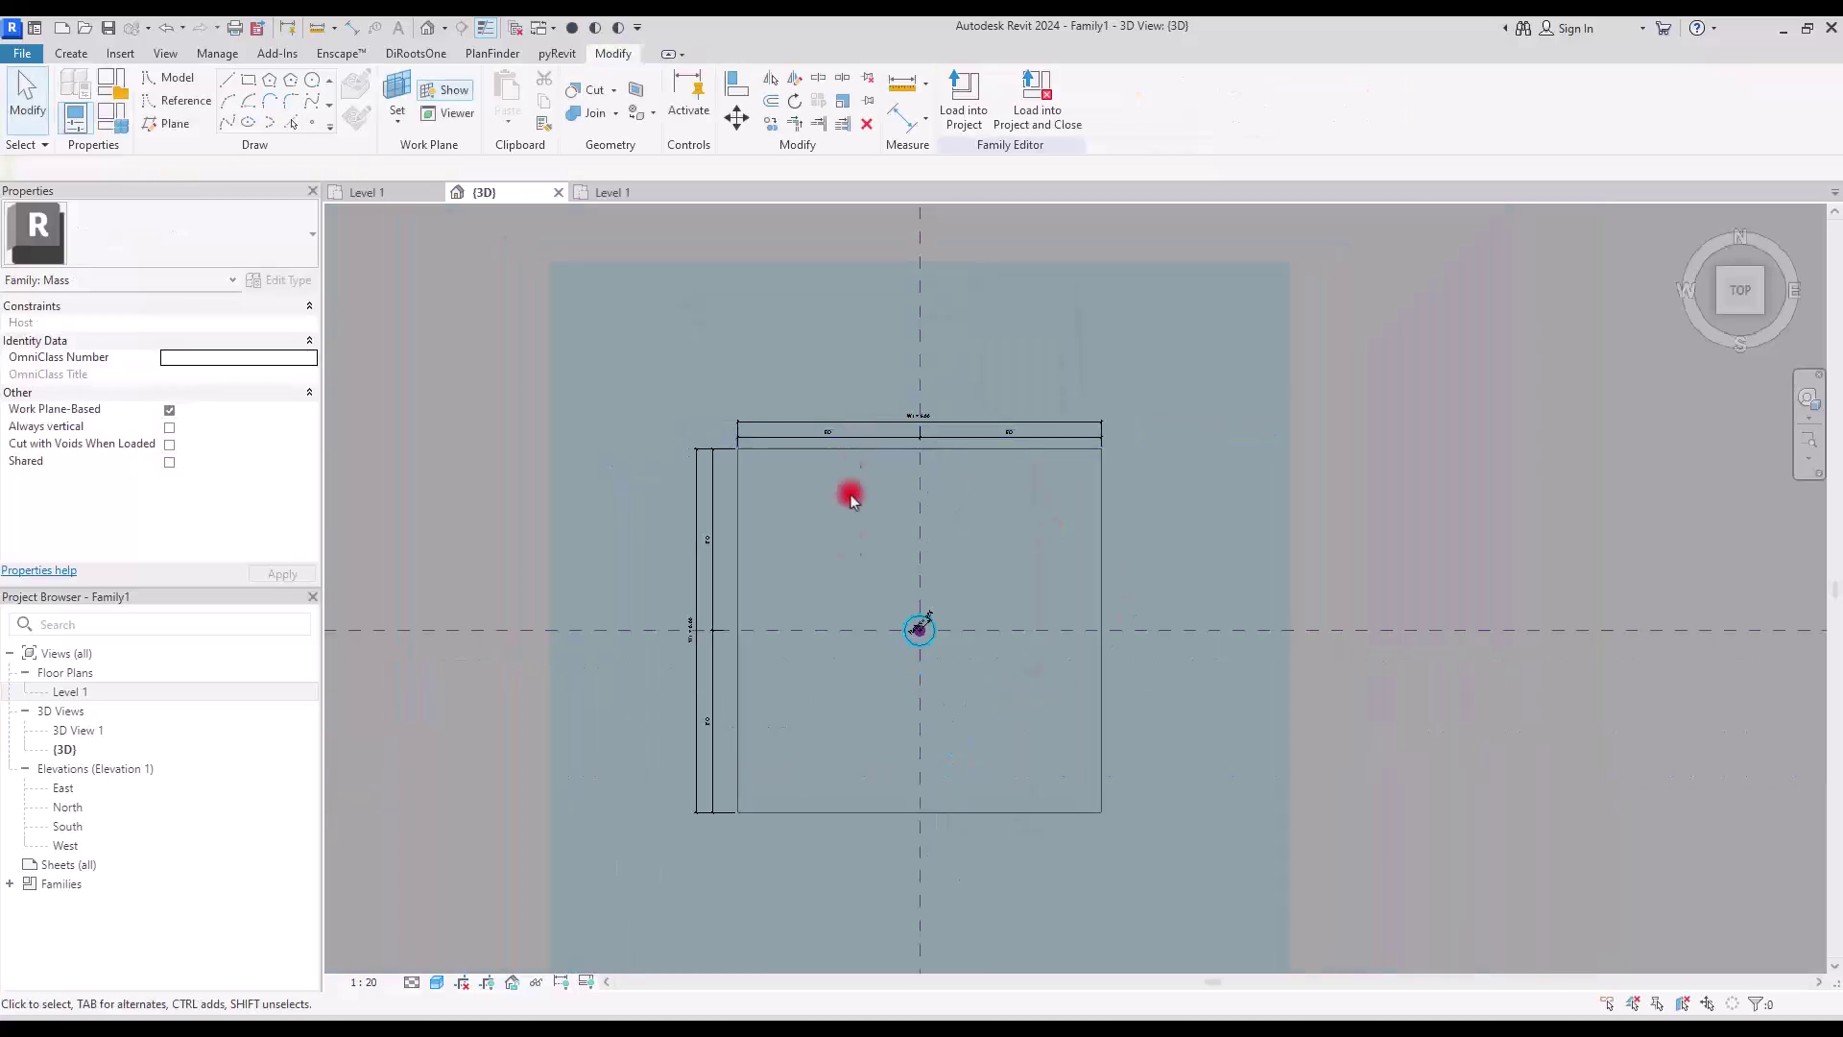
{"action": "scroll", "coordinate": [753, 510], "scroll_direction": "down", "scroll_amount": 2}
{"action": "middle_click_drag", "start_coordinate": [753, 510], "coordinate": [895, 516], "text": "shift"}
{"action": "scroll", "coordinate": [894, 516], "scroll_direction": "down", "scroll_amount": 3}
{"action": "middle_click_drag", "start_coordinate": [873, 609], "coordinate": [963, 412], "text": "shift"}
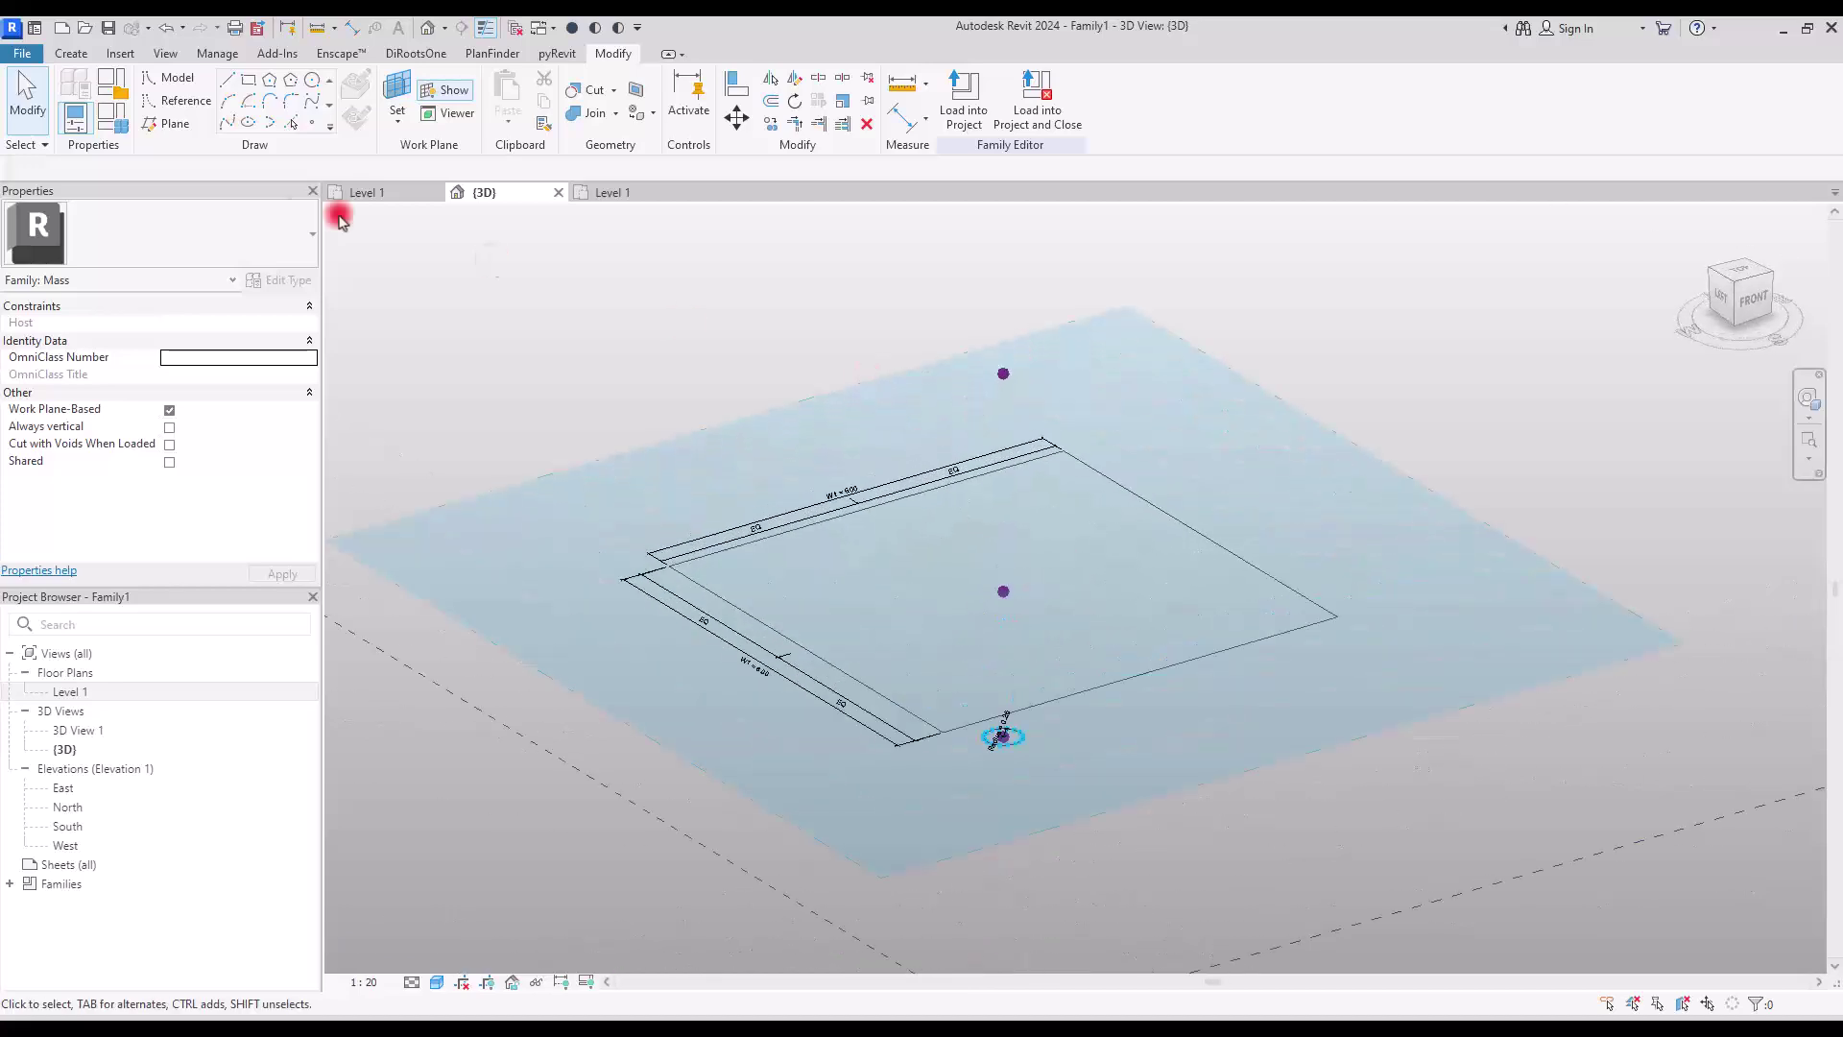
{"action": "left_click", "coordinate": [398, 116]}
{"action": "left_click", "coordinate": [435, 144]}
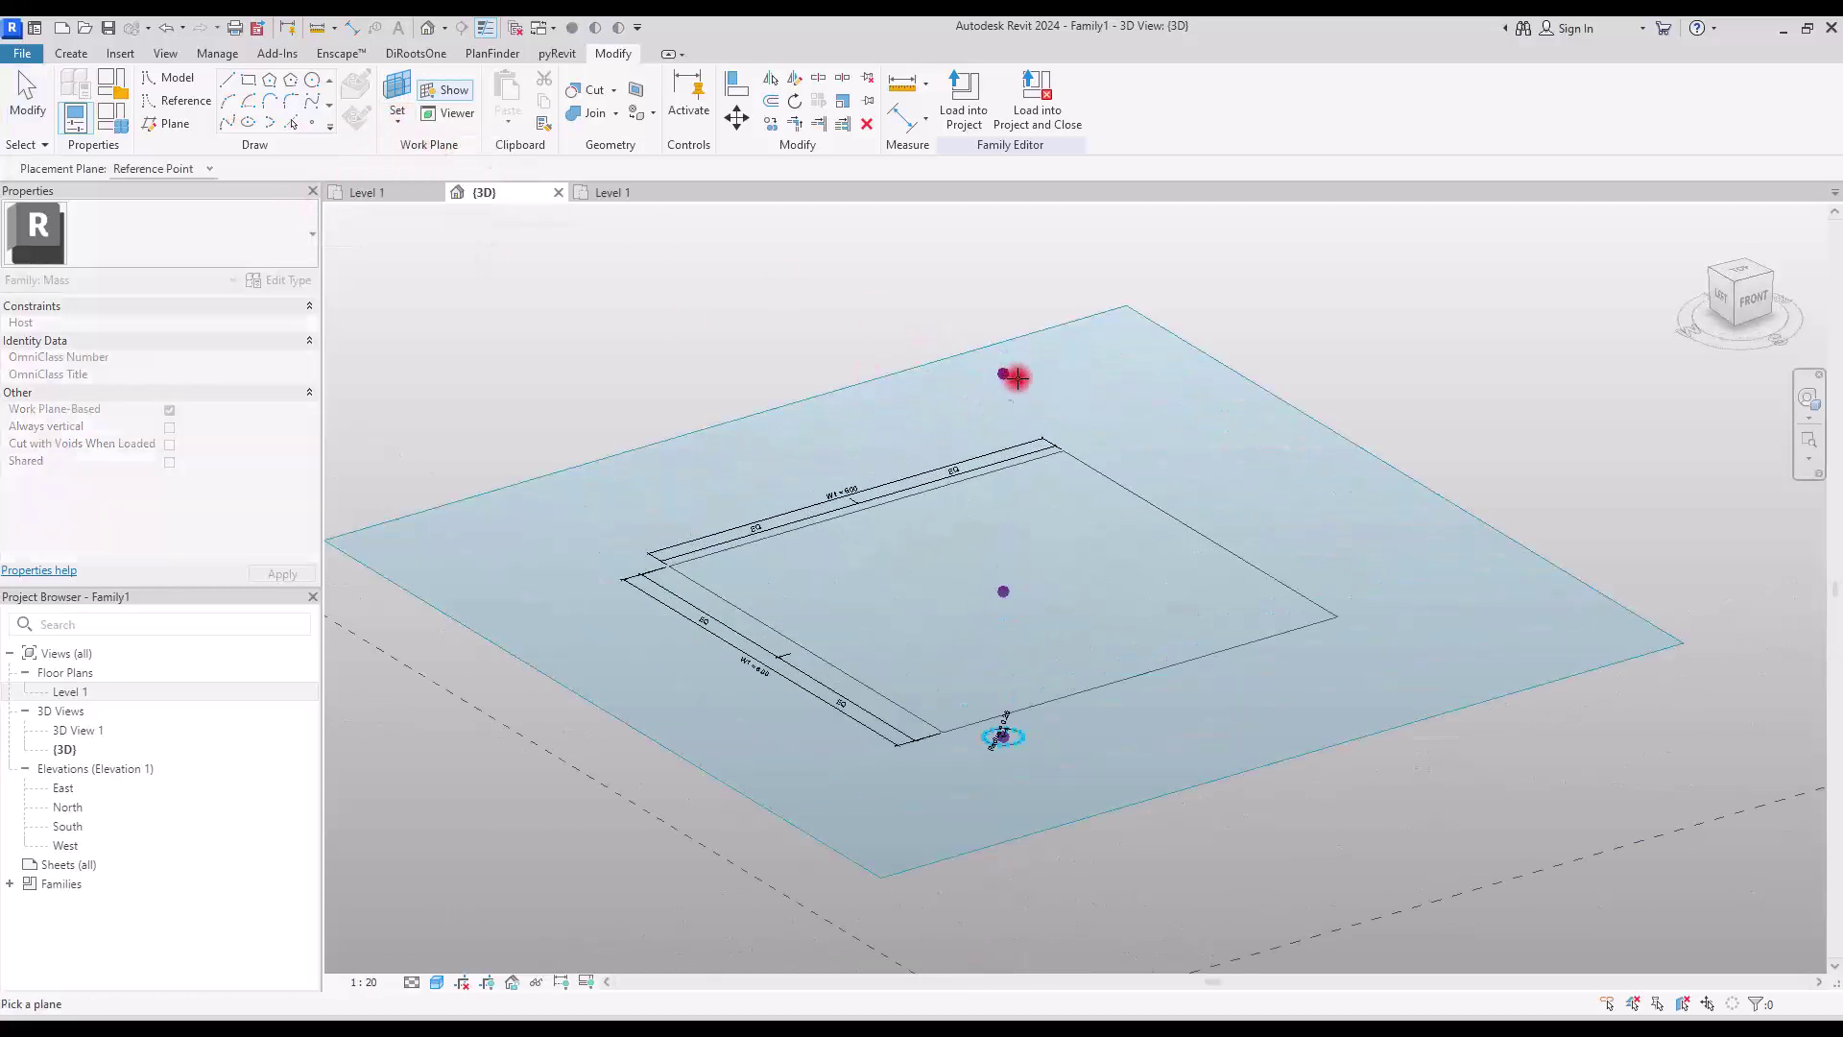
{"action": "key", "text": "Tab"}
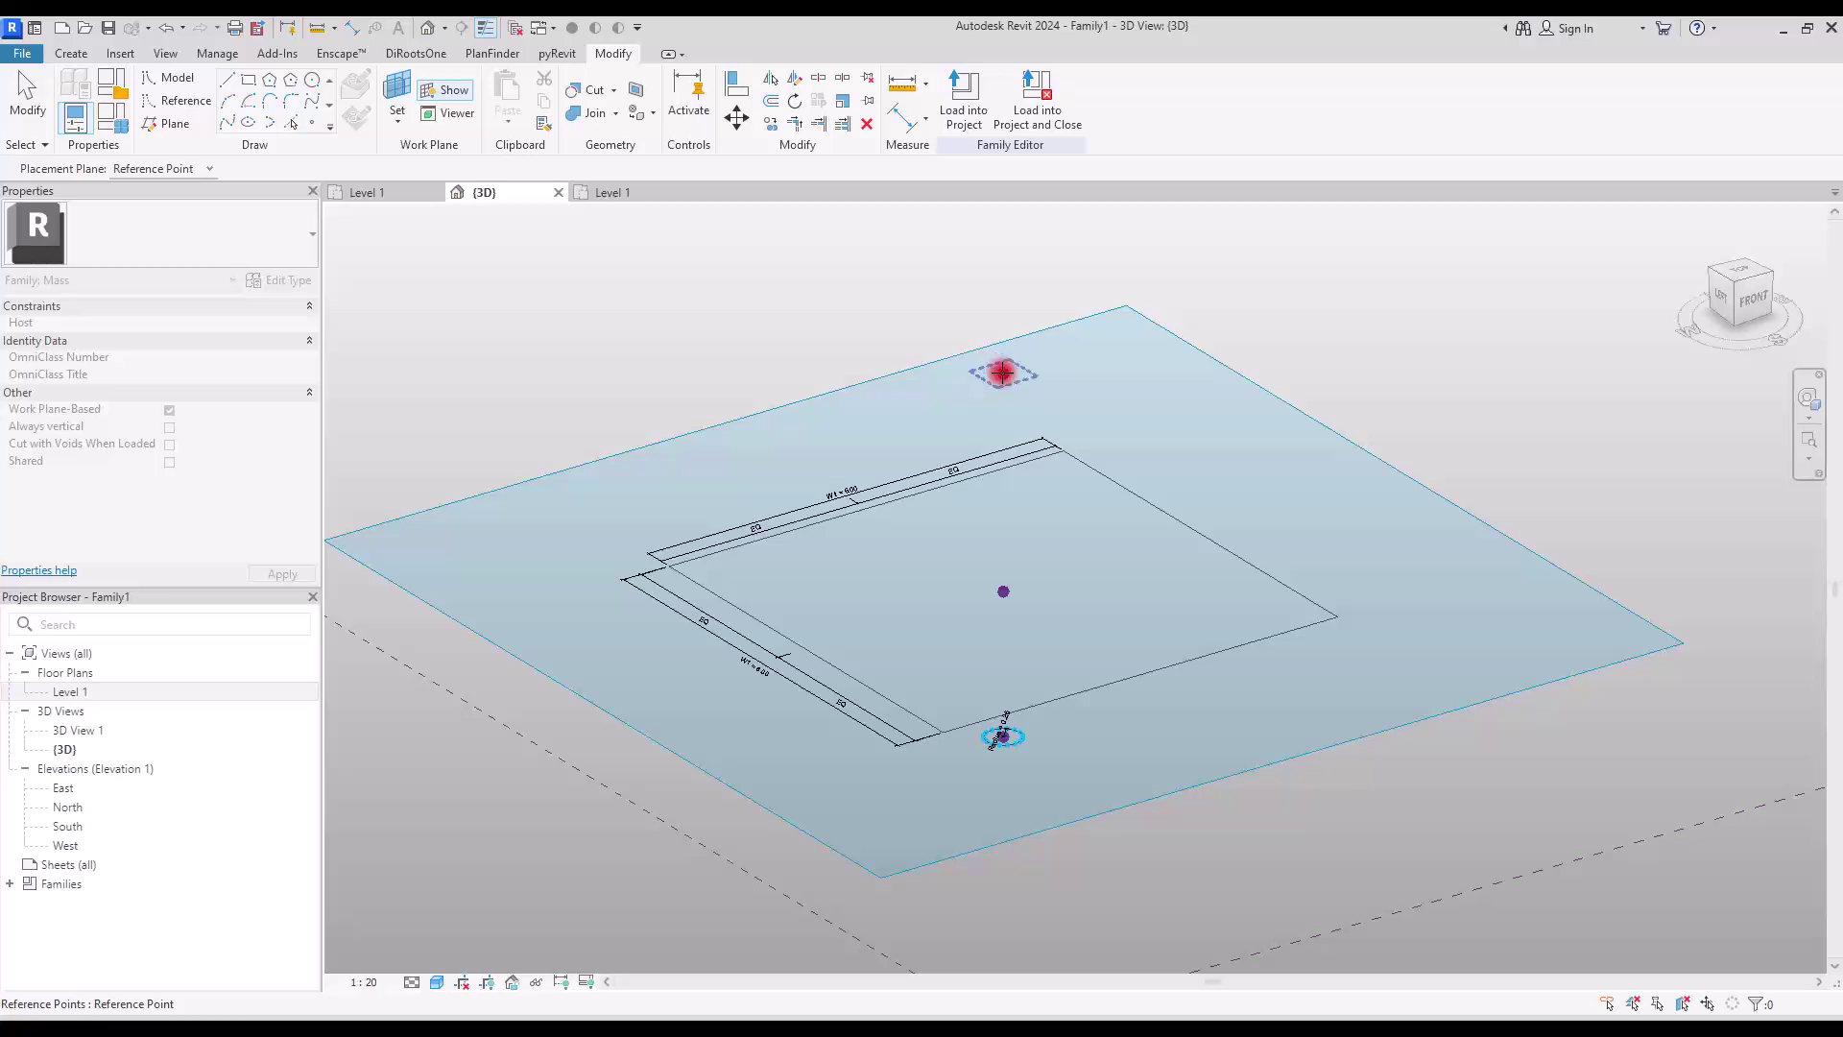
{"action": "left_click", "coordinate": [1002, 372]}
{"action": "scroll", "coordinate": [897, 527], "scroll_direction": "down", "scroll_amount": 3}
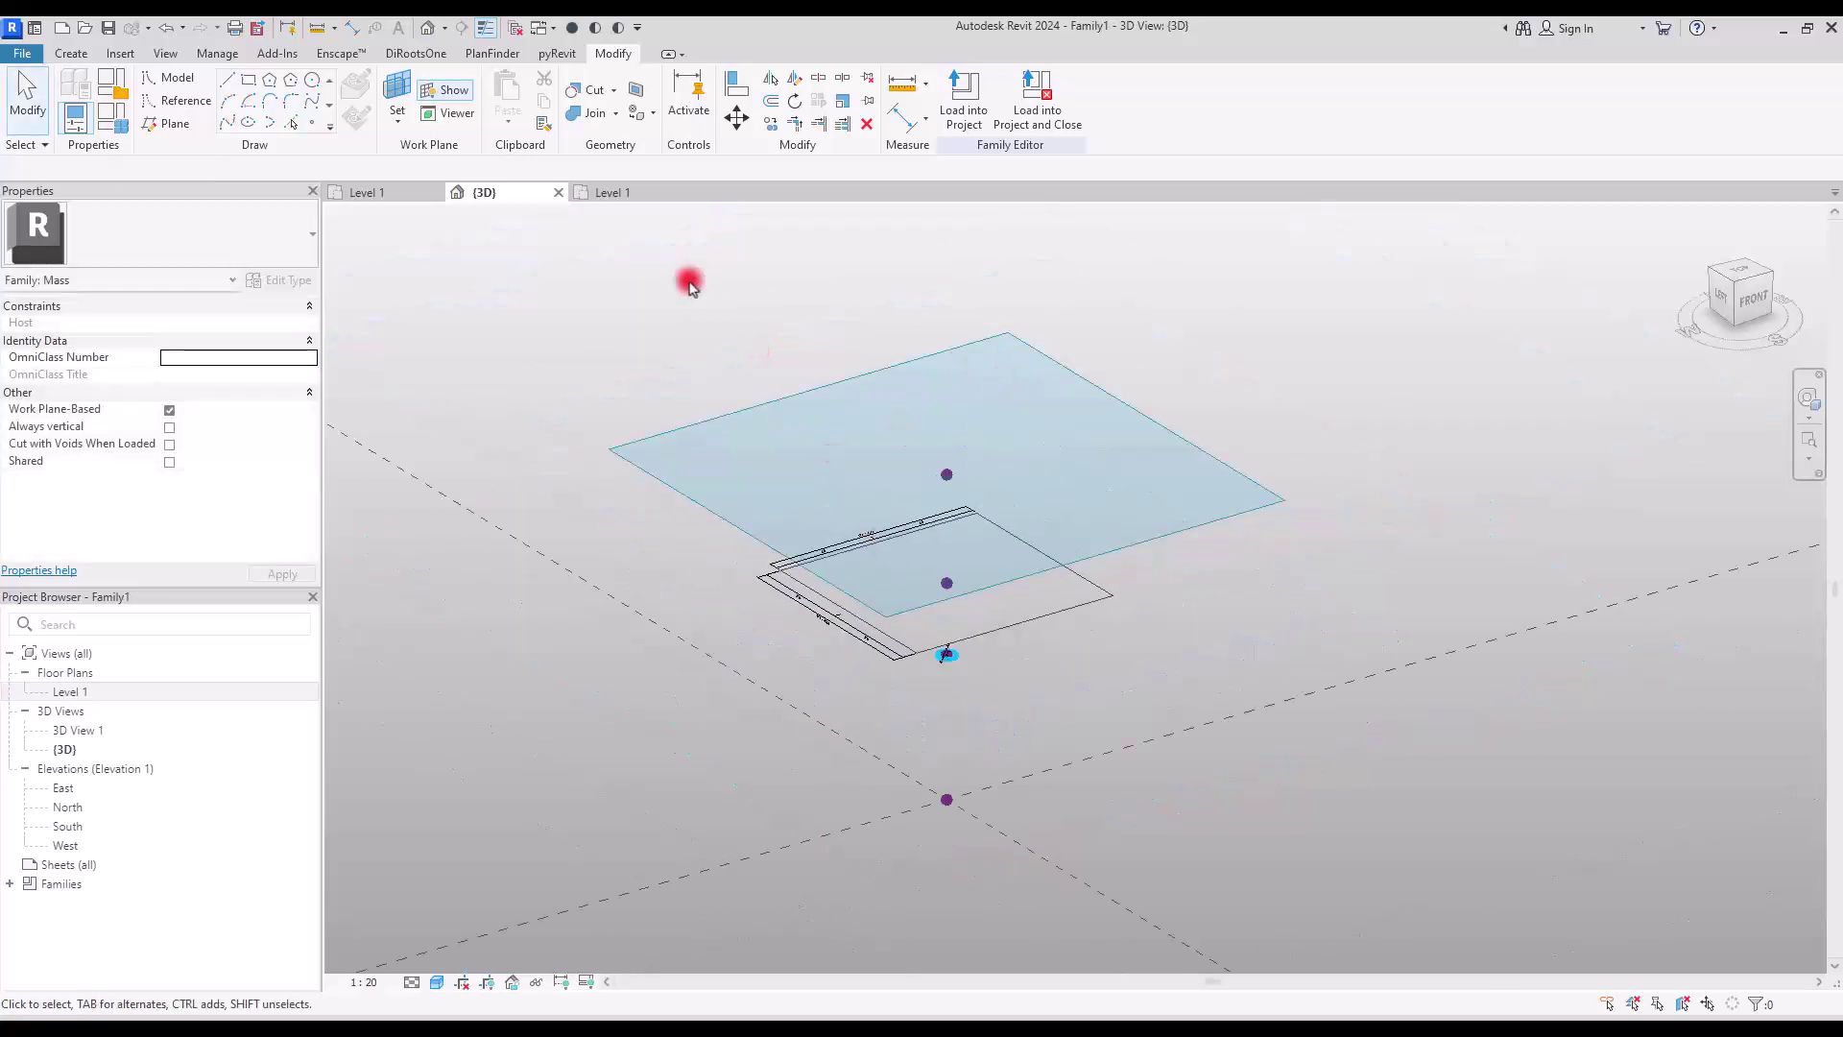
In the top view, draw a larger circumscribed four-sided polygon about 5.8 m from center to side, and hide the work plane display.
{"action": "left_click", "coordinate": [1714, 276]}
{"action": "scroll", "coordinate": [1094, 596], "scroll_direction": "up", "scroll_amount": 5}
{"action": "middle_click_drag", "start_coordinate": [1037, 584], "coordinate": [761, 549]}
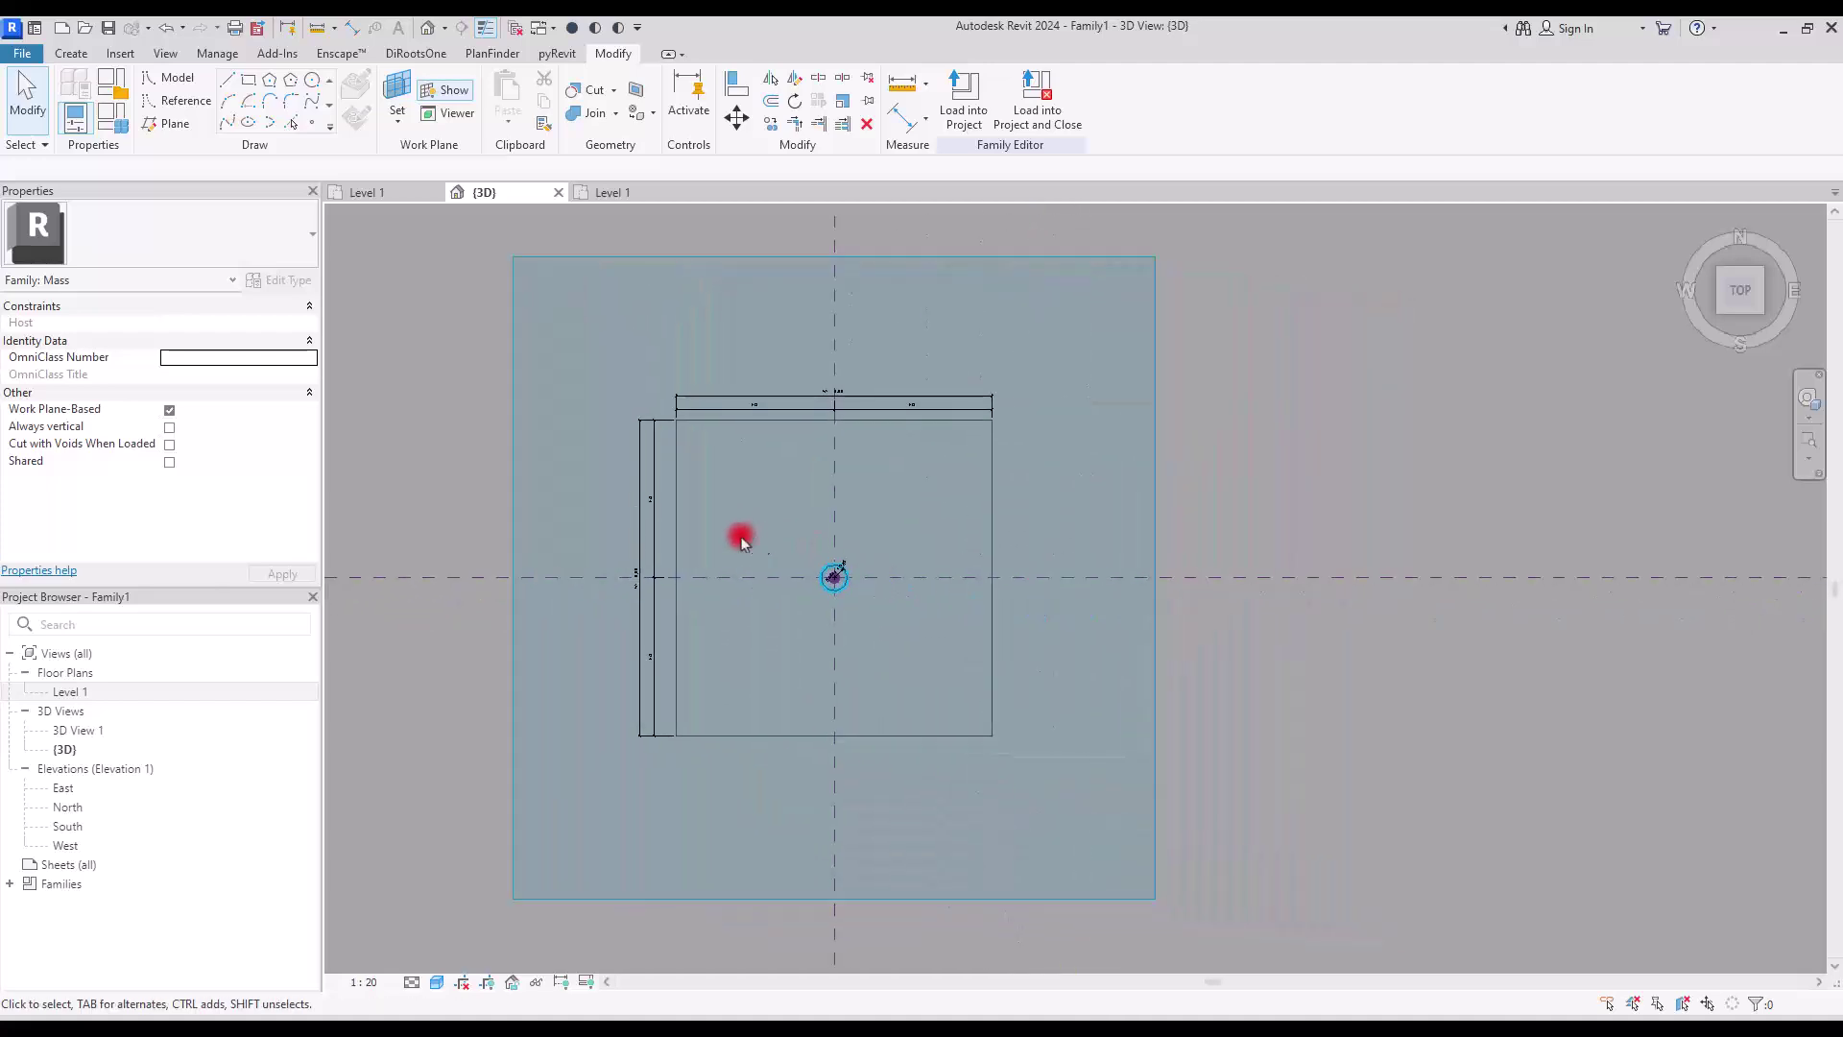
{"action": "left_click", "coordinate": [304, 82]}
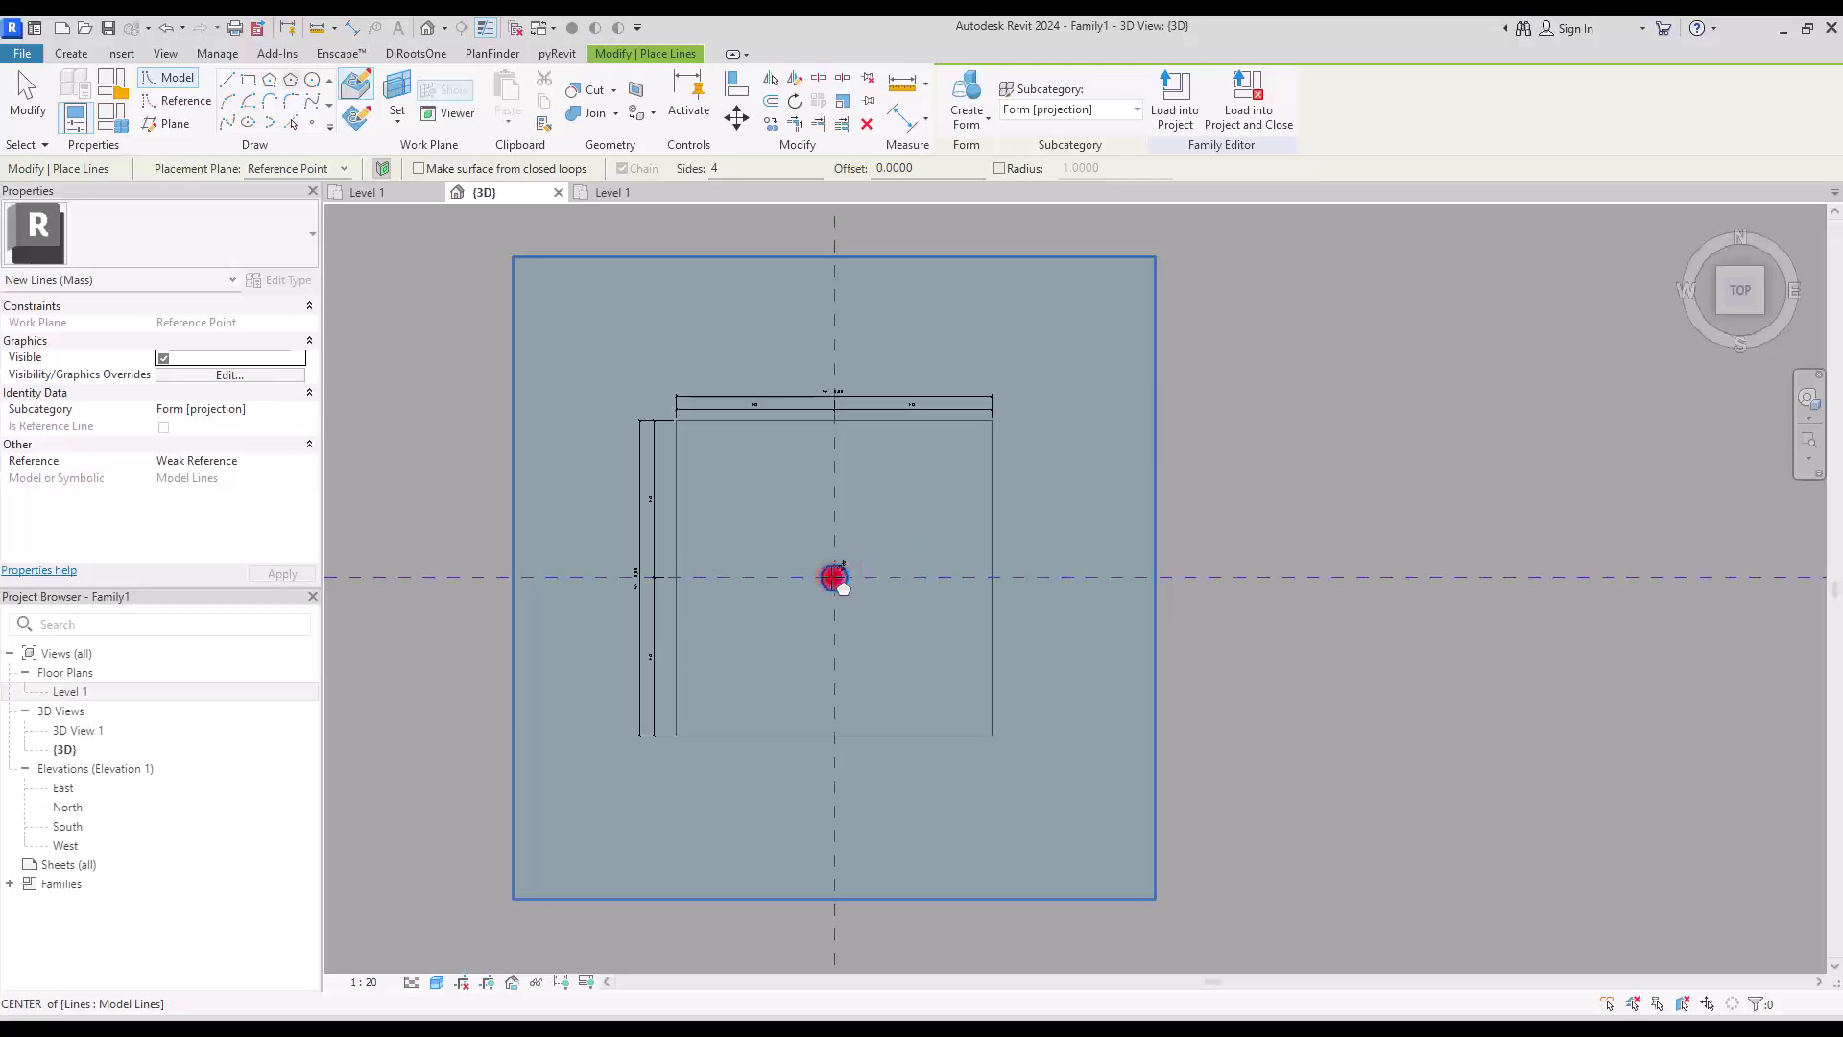
{"action": "left_click", "coordinate": [834, 576]}
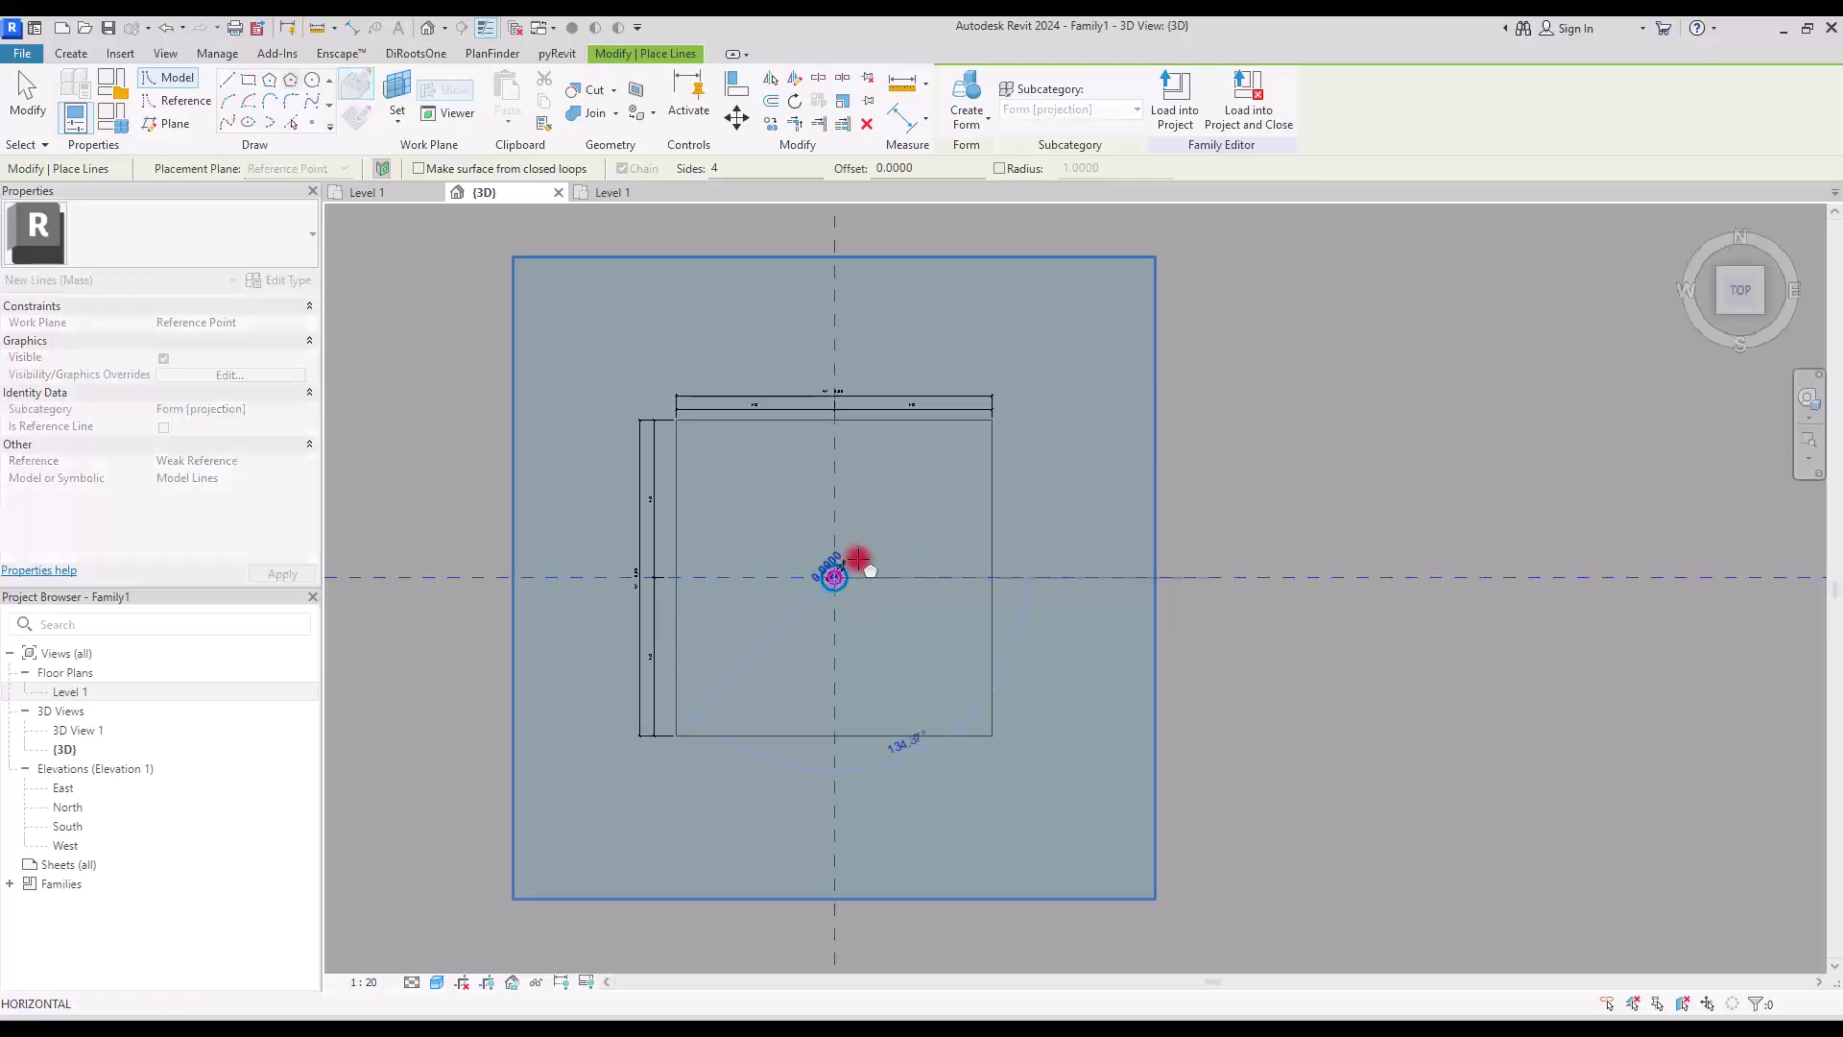
{"action": "left_click", "coordinate": [824, 275]}
{"action": "key", "text": "Escape"}
{"action": "key", "text": "Escape"}
{"action": "middle_click_drag", "start_coordinate": [805, 307], "coordinate": [913, 301]}
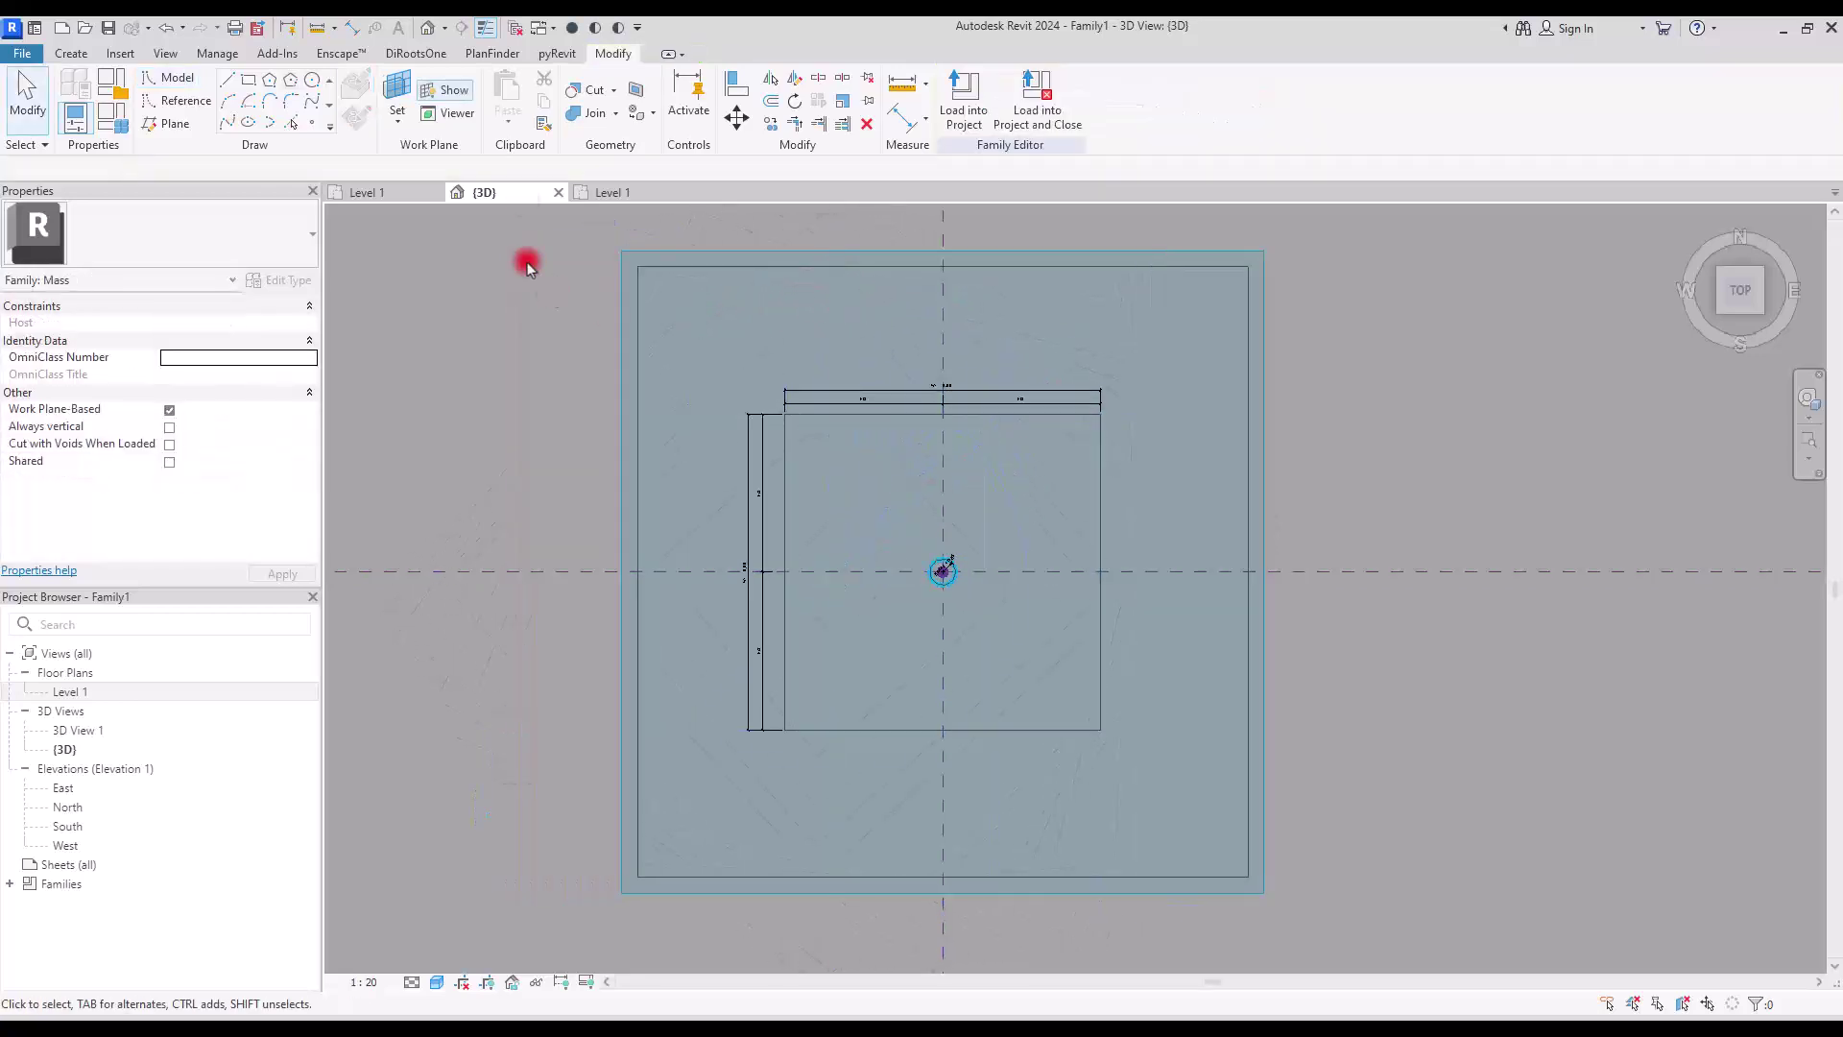
{"action": "left_click", "coordinate": [456, 93]}
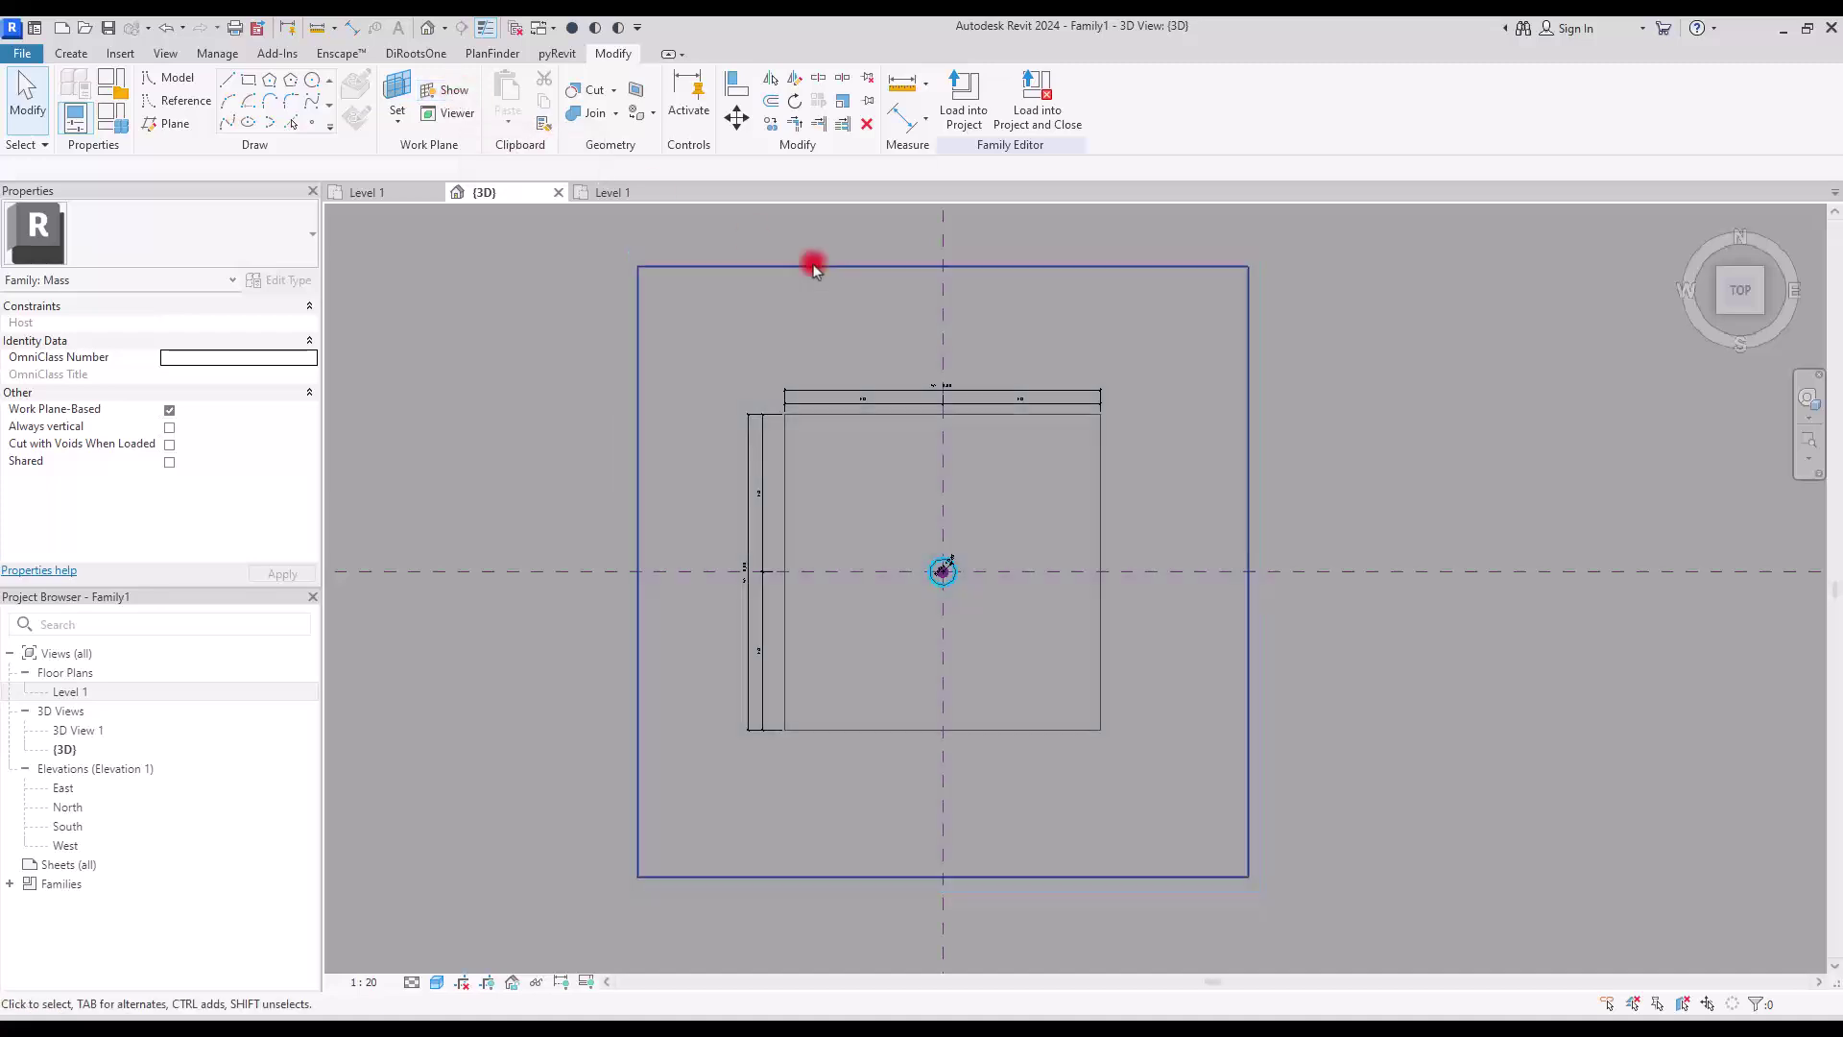
Dimension the larger square's vertical sides equally about the center reference plane, and add an overall width dimension.
{"action": "scroll", "coordinate": [845, 259], "scroll_direction": "up", "scroll_amount": 3}
{"action": "key", "text": "d"}
{"action": "key", "text": "i"}
{"action": "left_click", "coordinate": [421, 376]}
{"action": "left_click", "coordinate": [1033, 364]}
{"action": "left_click", "coordinate": [1648, 371]}
{"action": "left_click", "coordinate": [1647, 288]}
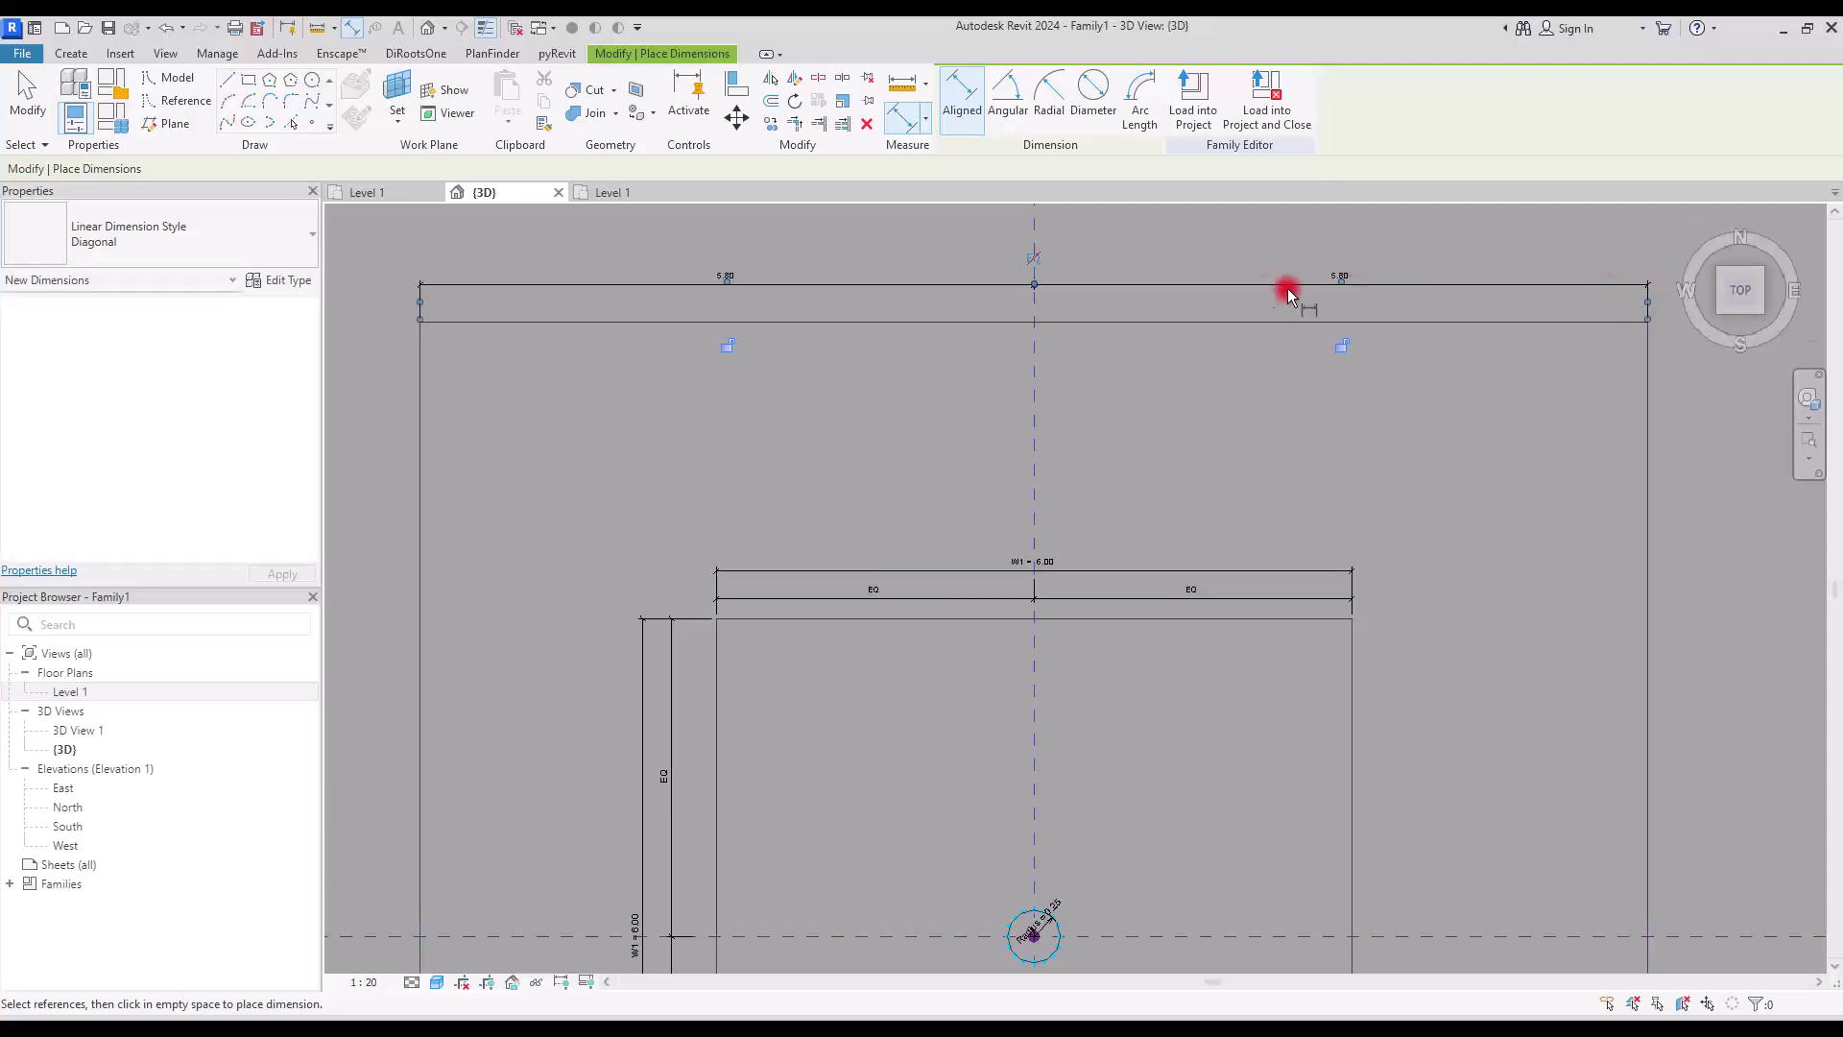
{"action": "left_click", "coordinate": [1507, 326]}
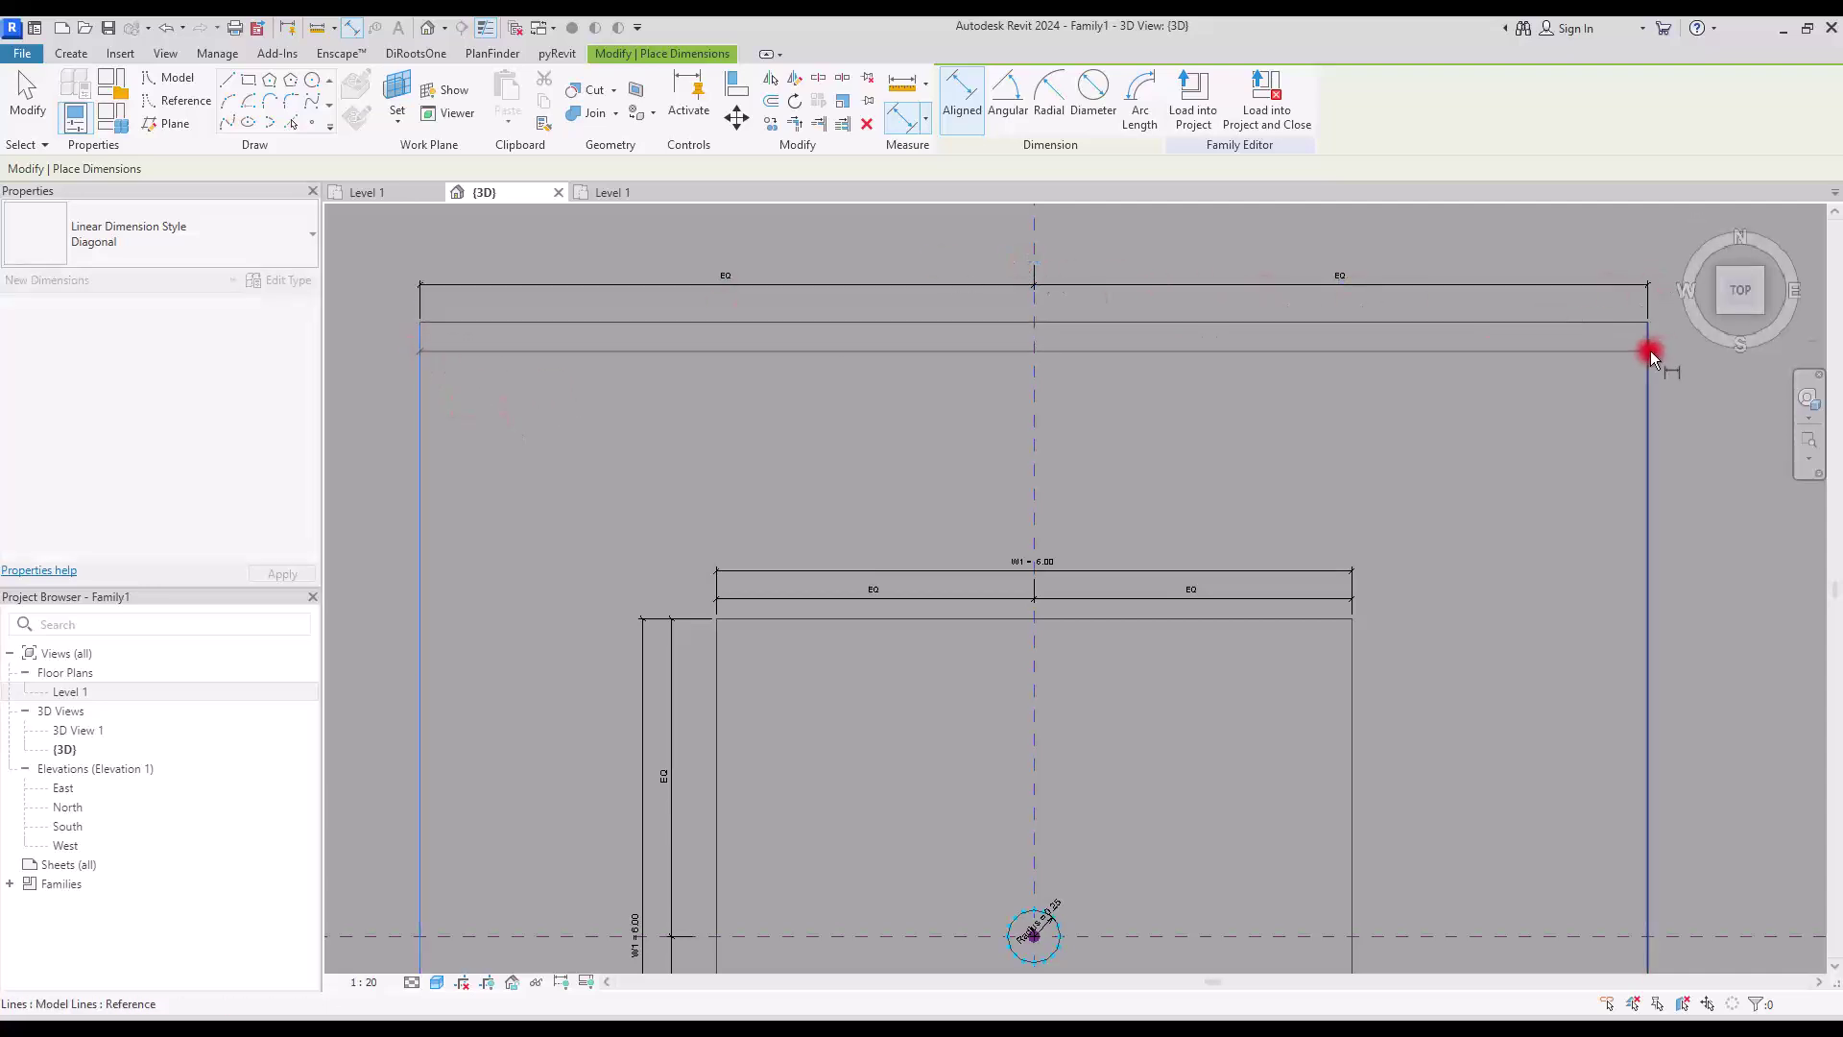
Dimension the larger square's horizontal sides equally about the center reference plane, and add an overall height dimension.
{"action": "scroll", "coordinate": [1003, 234], "scroll_direction": "down", "scroll_amount": 3}
{"action": "left_click", "coordinate": [745, 584]}
{"action": "left_click", "coordinate": [731, 888]}
{"action": "left_click", "coordinate": [683, 931]}
{"action": "left_click", "coordinate": [782, 279]}
{"action": "left_click", "coordinate": [726, 886]}
{"action": "left_click", "coordinate": [672, 924]}
{"action": "key", "text": "Escape"}
Label both overall dimensions of the larger square with a new type parameter named W2.
{"action": "left_click", "coordinate": [761, 238]}
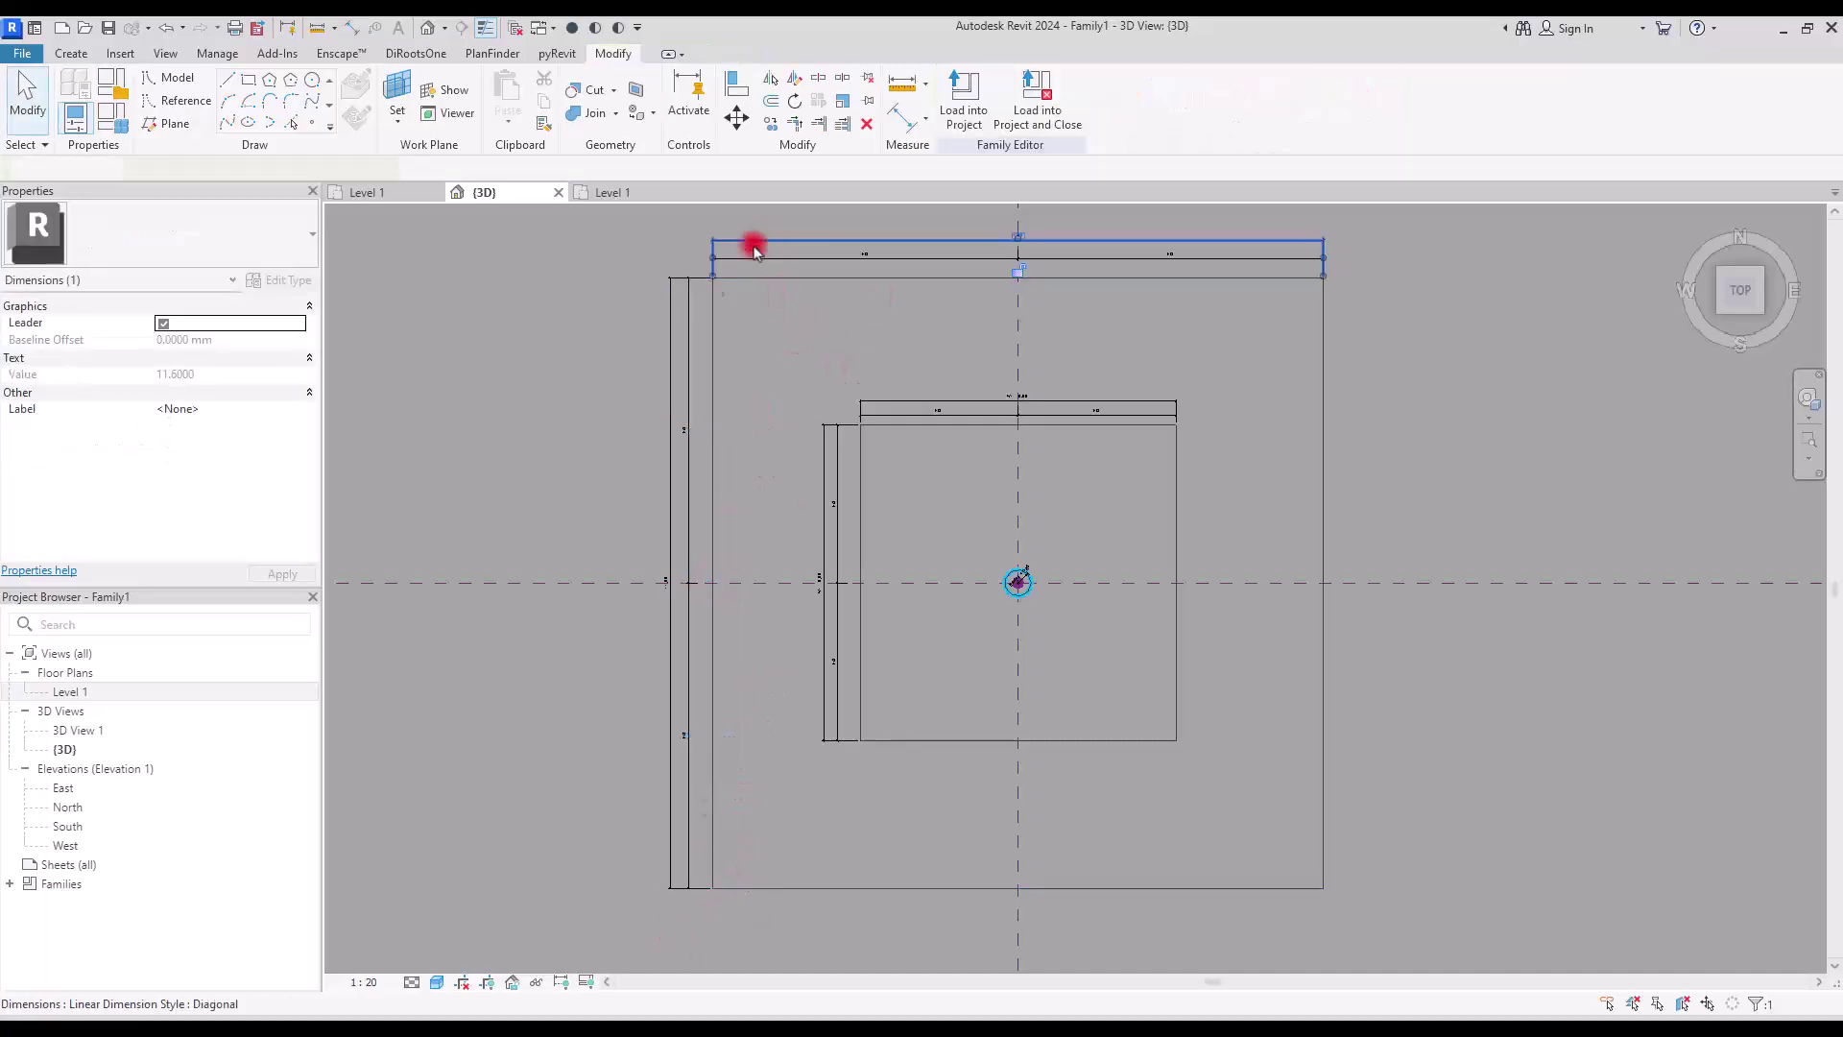
{"action": "left_click", "coordinate": [675, 315], "text": "ctrl"}
{"action": "left_click", "coordinate": [1143, 97]}
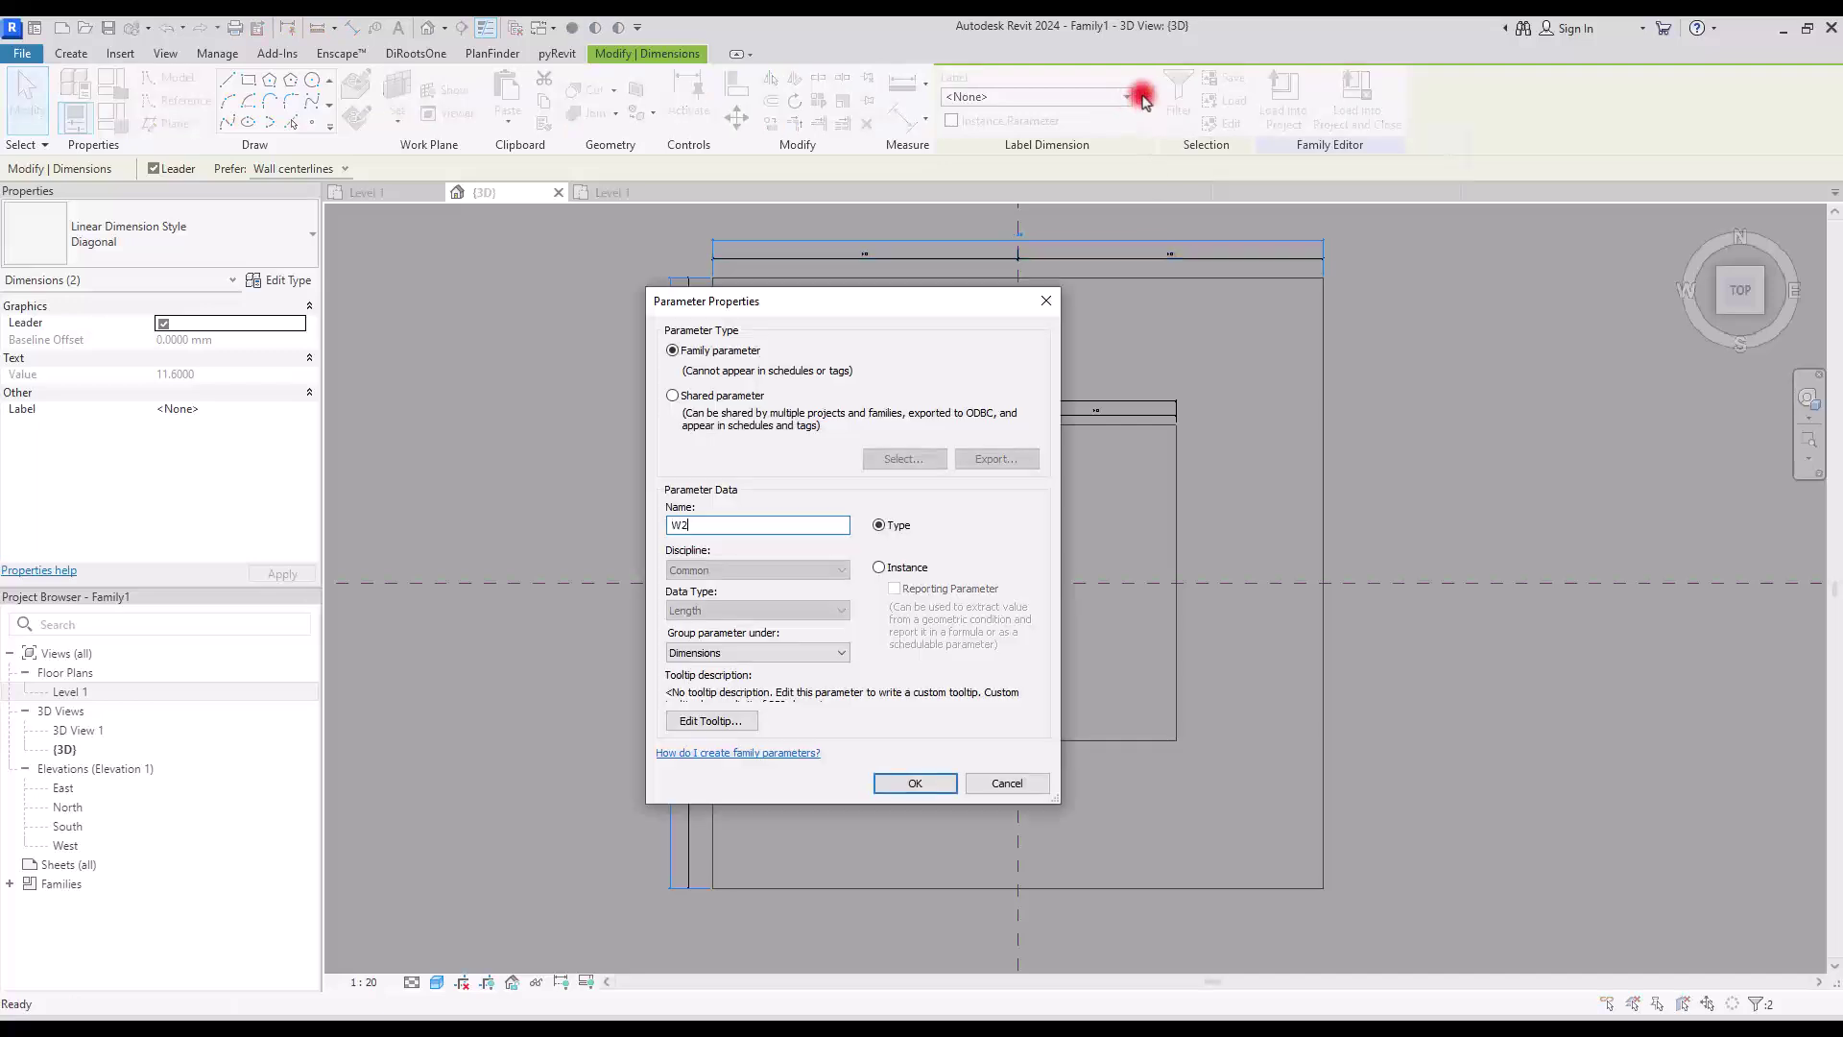
{"action": "left_click", "coordinate": [915, 783]}
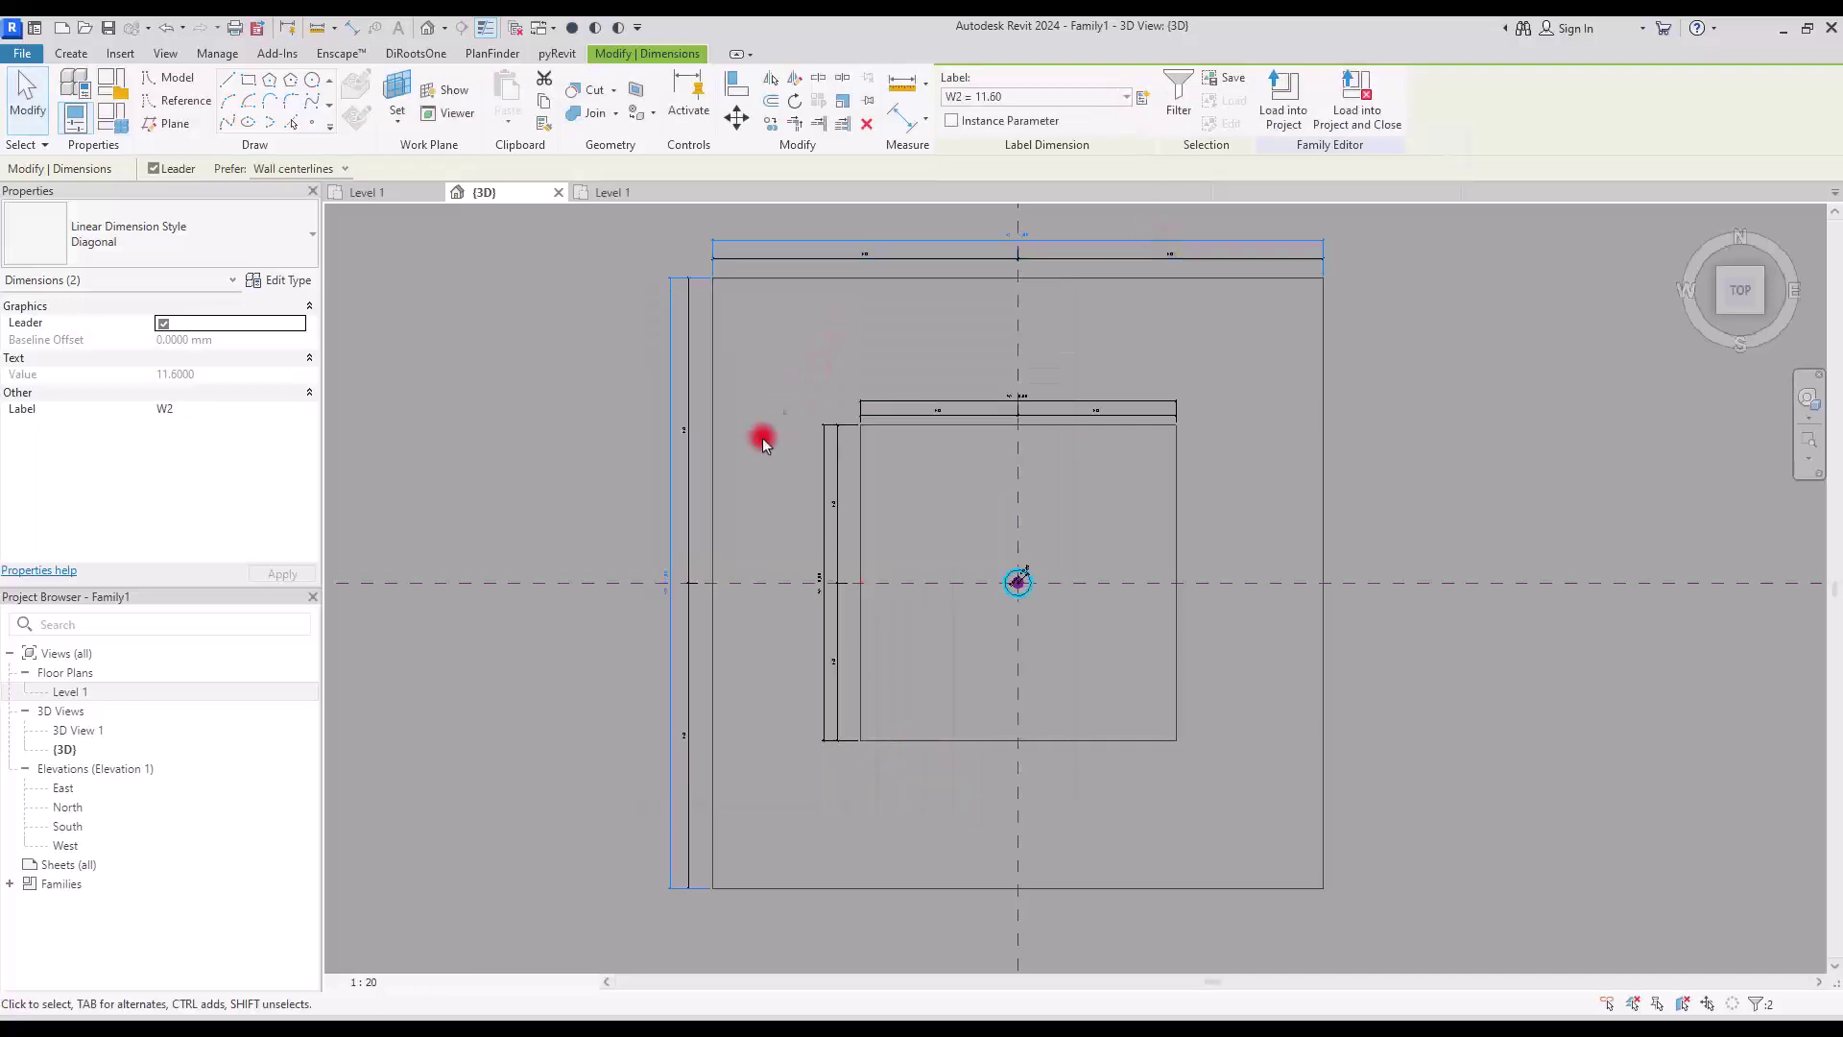
{"action": "key", "text": "Escape"}
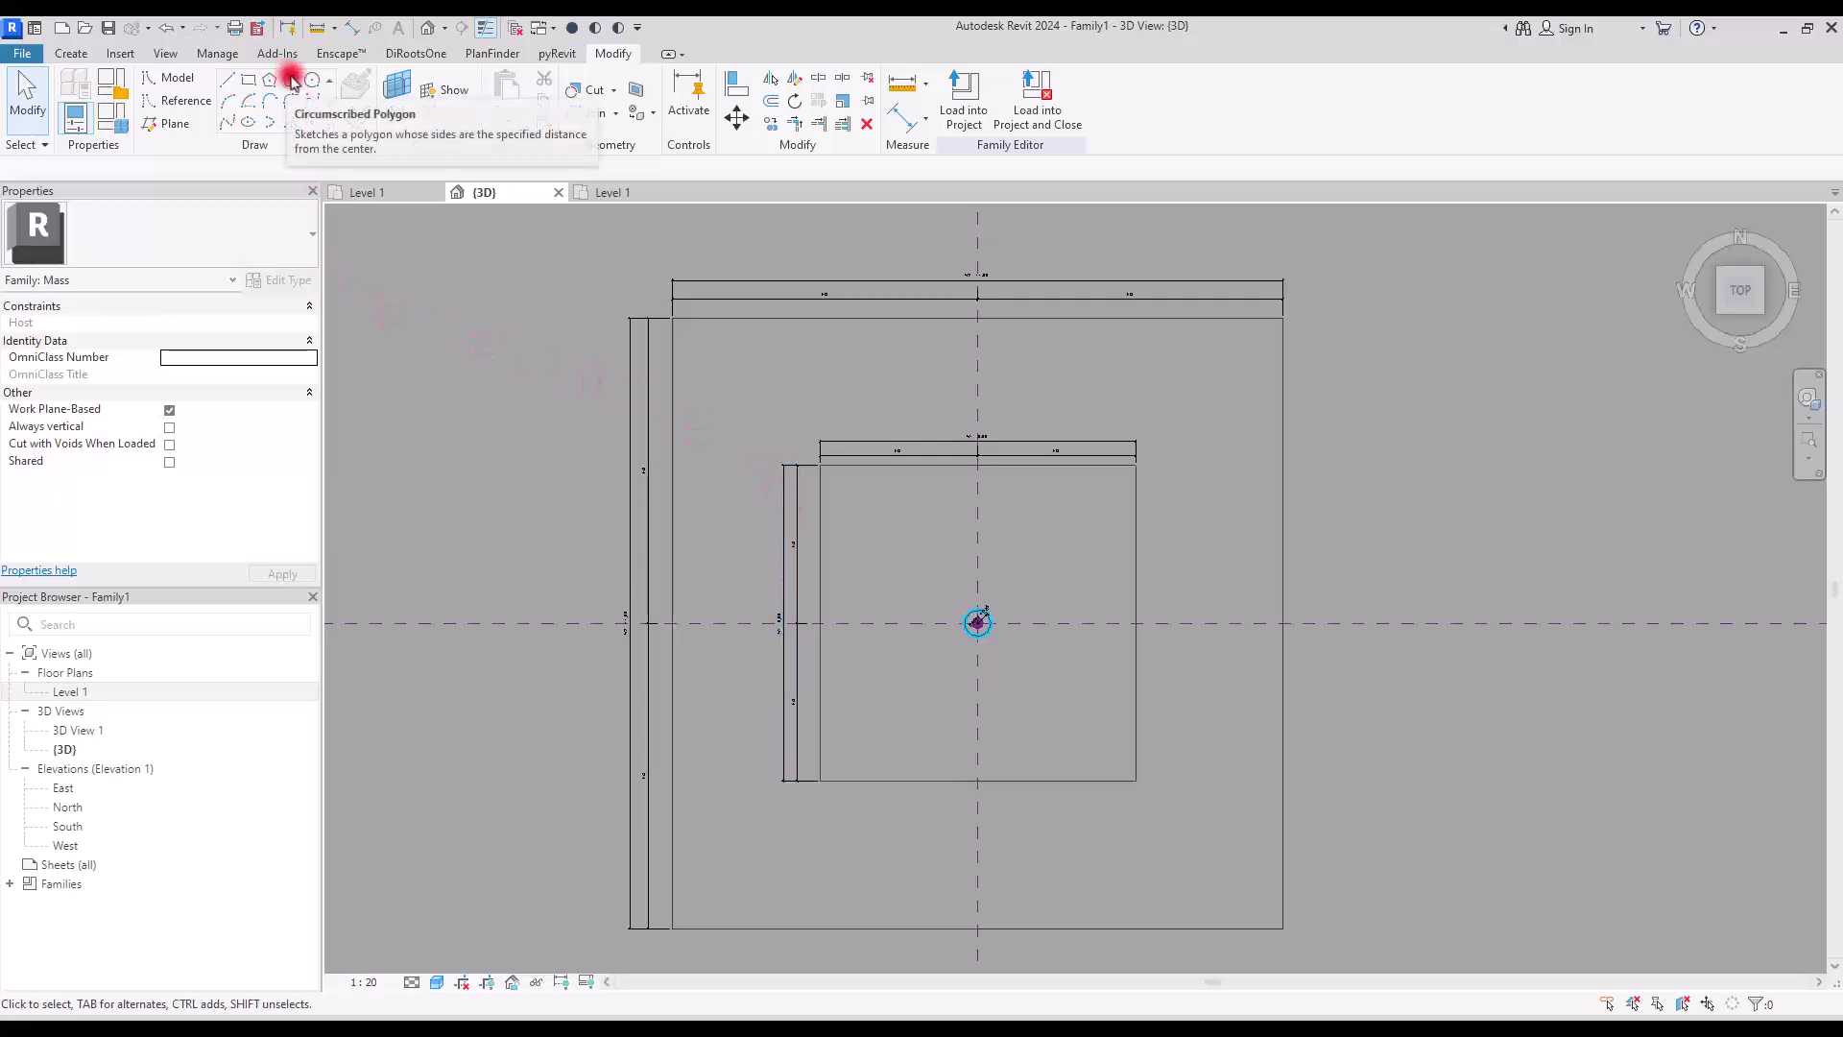
Draw a third four-sided circumscribed polygon around the two existing squares, centered on the reference point.
{"action": "left_click", "coordinate": [288, 81]}
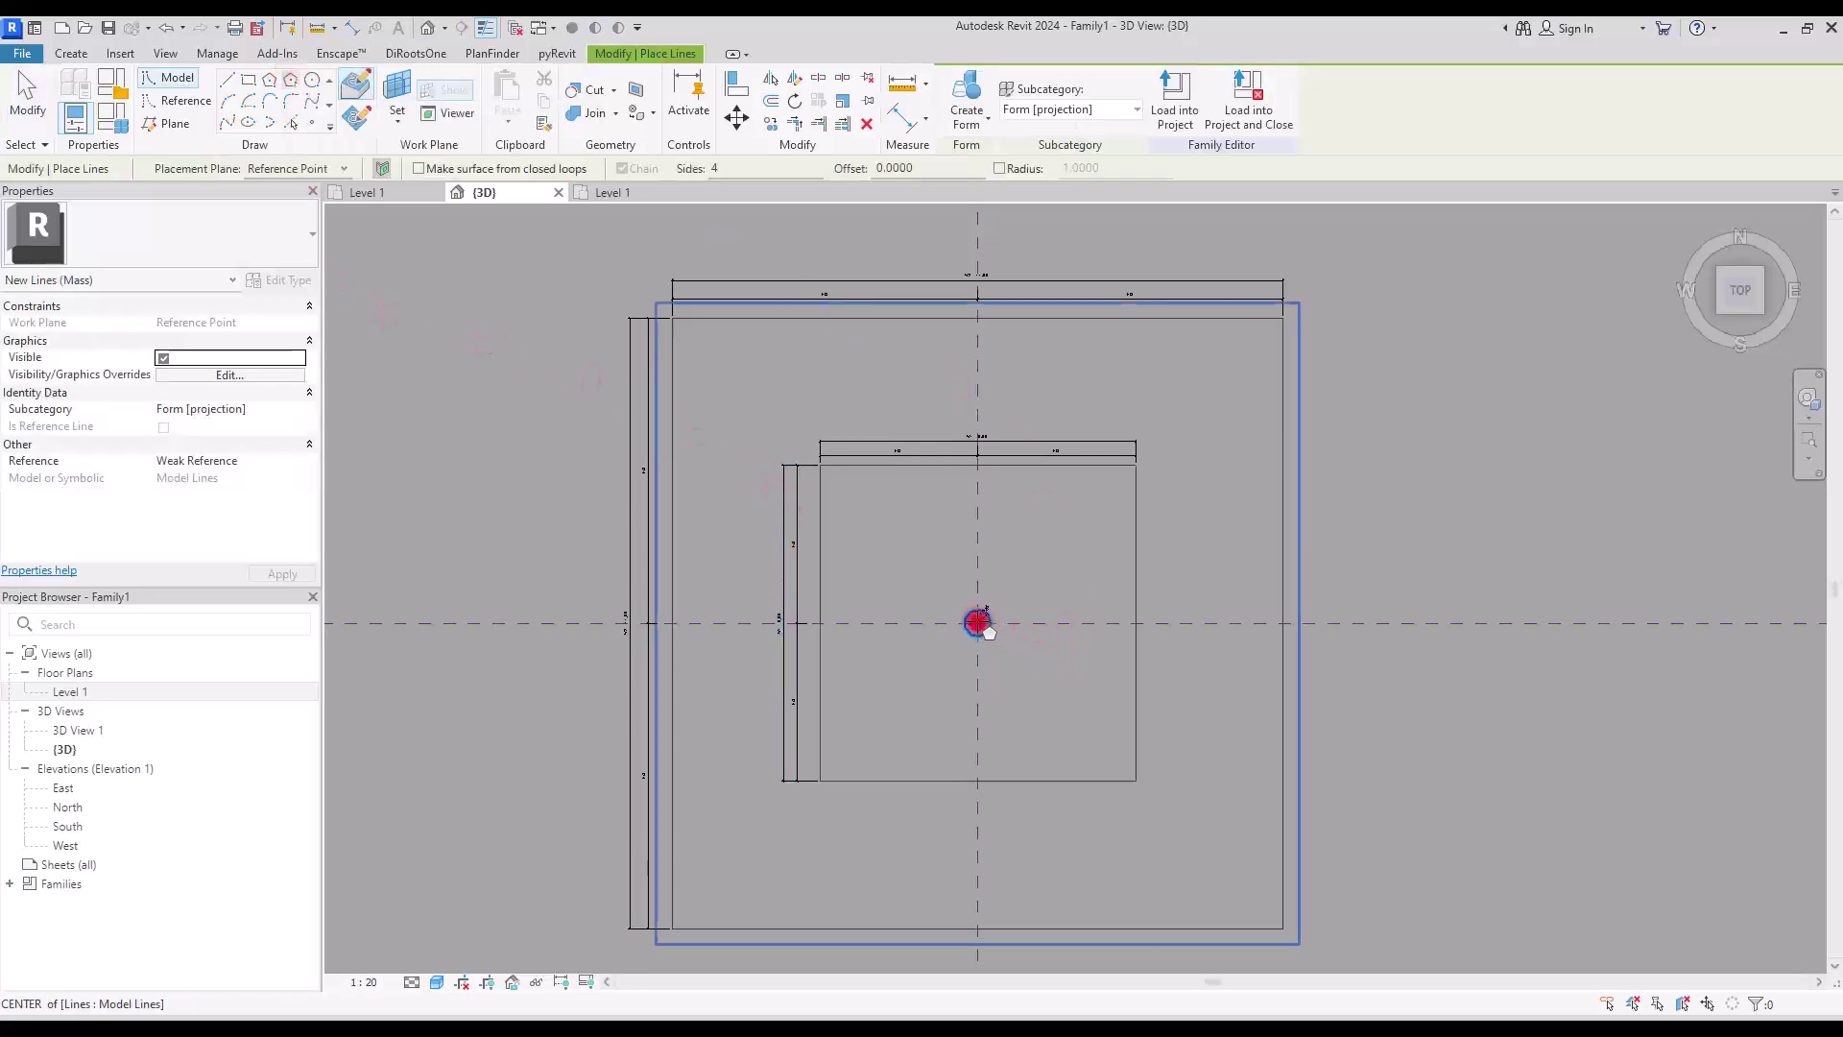
{"action": "left_click", "coordinate": [977, 624]}
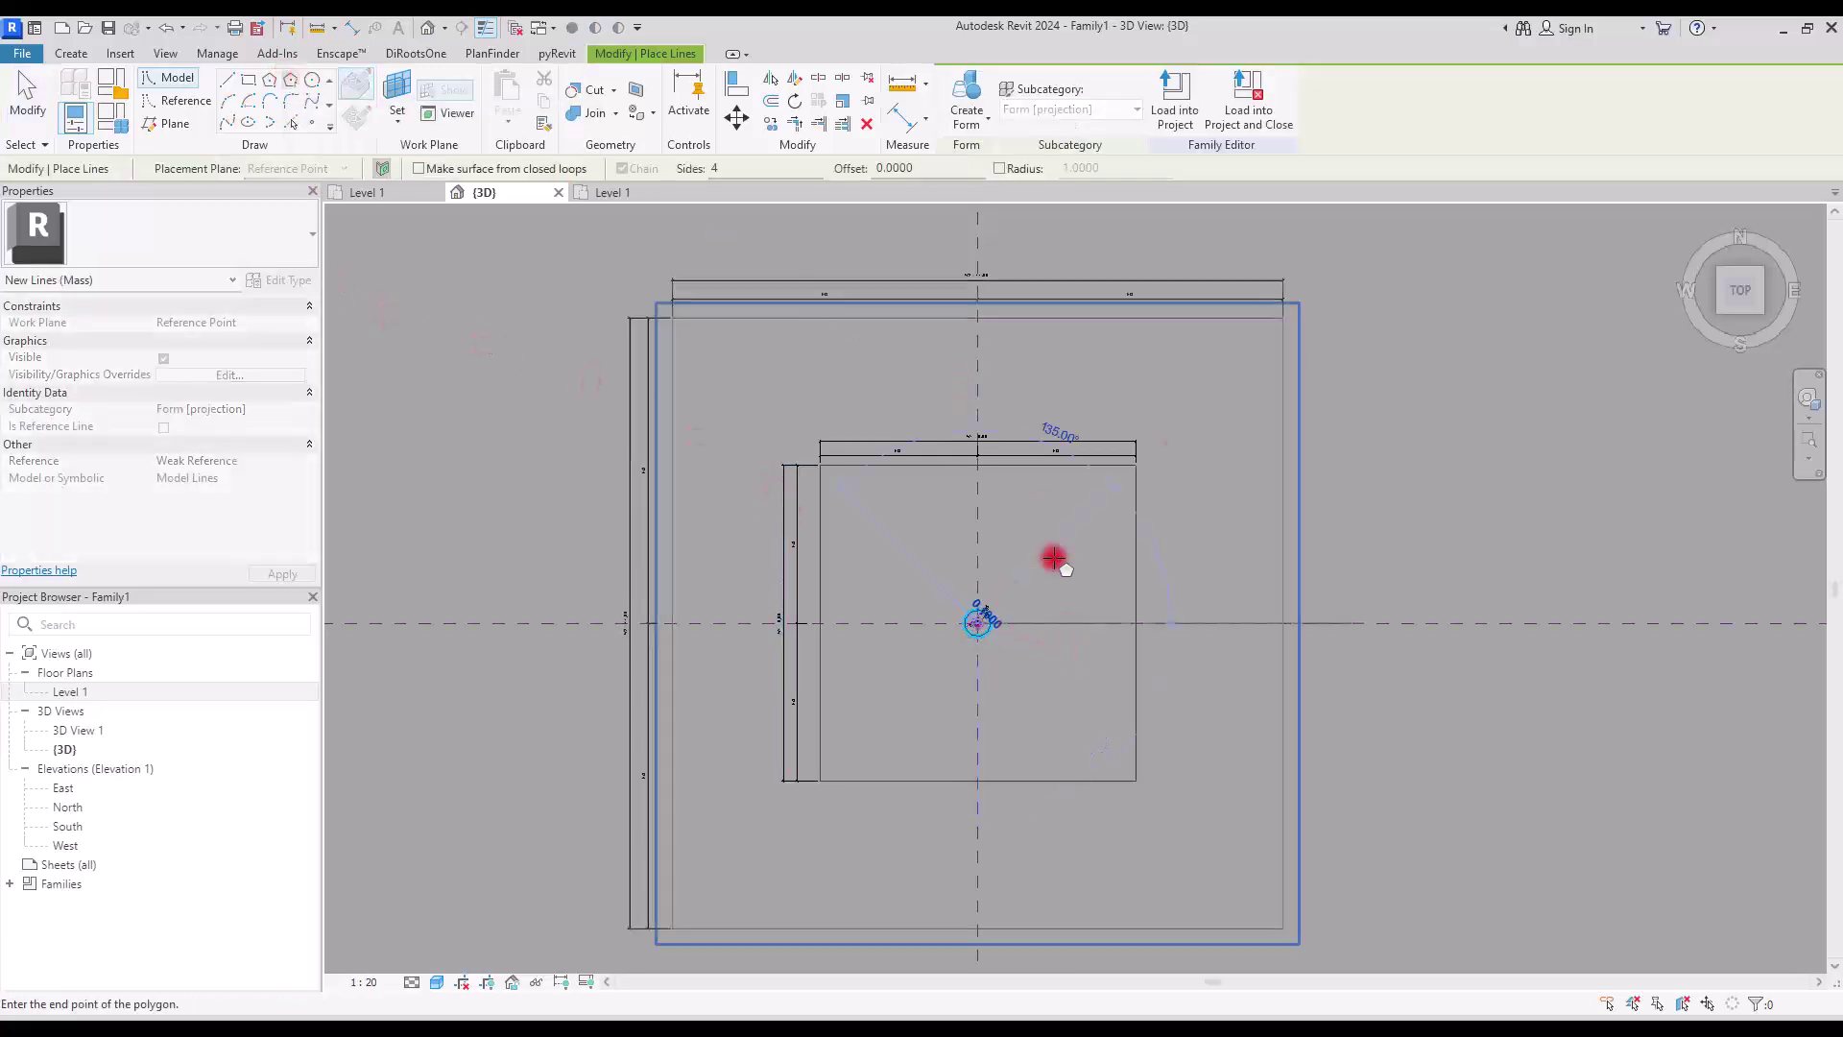
{"action": "left_click", "coordinate": [978, 252]}
Dimension the outermost square's sides equally about both center reference planes, and add overall width and height dimensions.
{"action": "key", "text": "d"}
{"action": "key", "text": "i"}
{"action": "scroll", "coordinate": [742, 713], "scroll_direction": "down", "scroll_amount": 3}
{"action": "left_click", "coordinate": [637, 554]}
{"action": "left_click", "coordinate": [672, 355]}
{"action": "left_click", "coordinate": [1158, 341]}
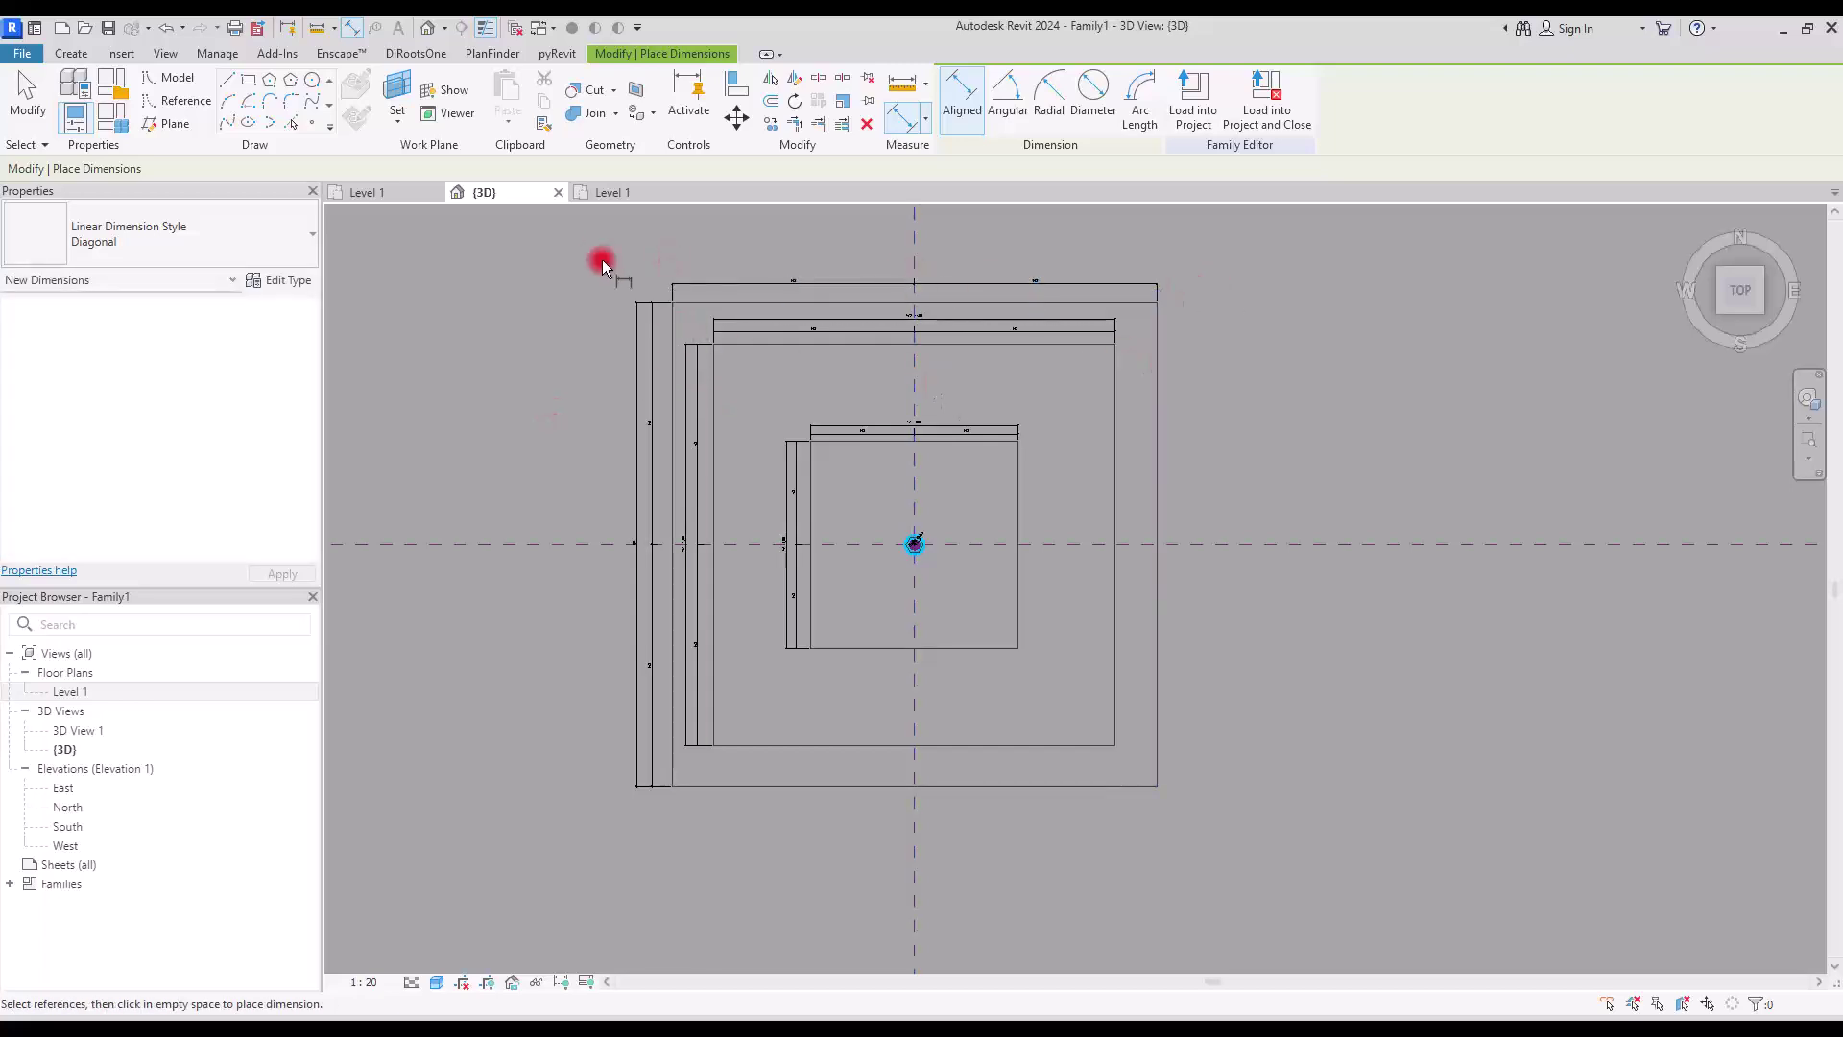
{"action": "left_click", "coordinate": [1204, 275]}
{"action": "key", "text": "Escape"}
Label both overall dimensions of the outermost square with a new type parameter named W3.
{"action": "left_click", "coordinate": [842, 269]}
{"action": "left_click", "coordinate": [637, 320], "text": "ctrl"}
{"action": "scroll", "coordinate": [778, 258], "scroll_direction": "up", "scroll_amount": 1}
{"action": "scroll", "coordinate": [892, 260], "scroll_direction": "up", "scroll_amount": 2}
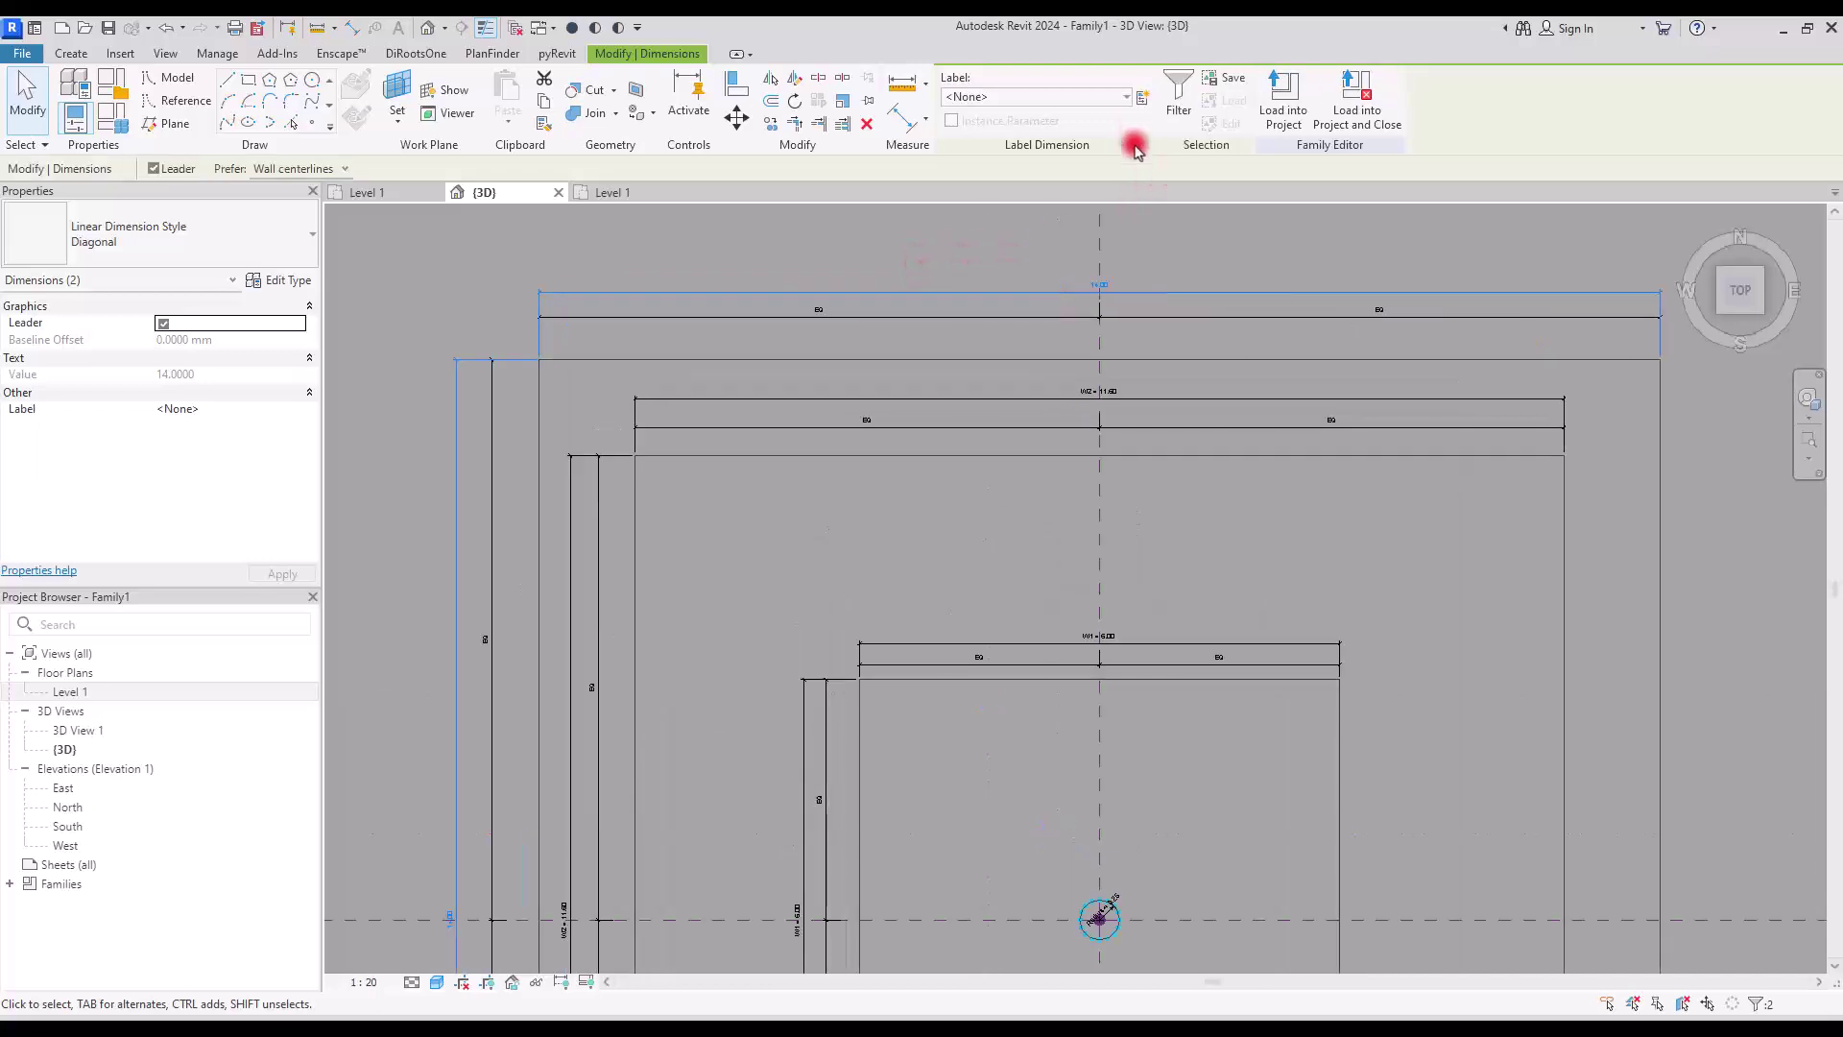
{"action": "left_click", "coordinate": [1145, 98]}
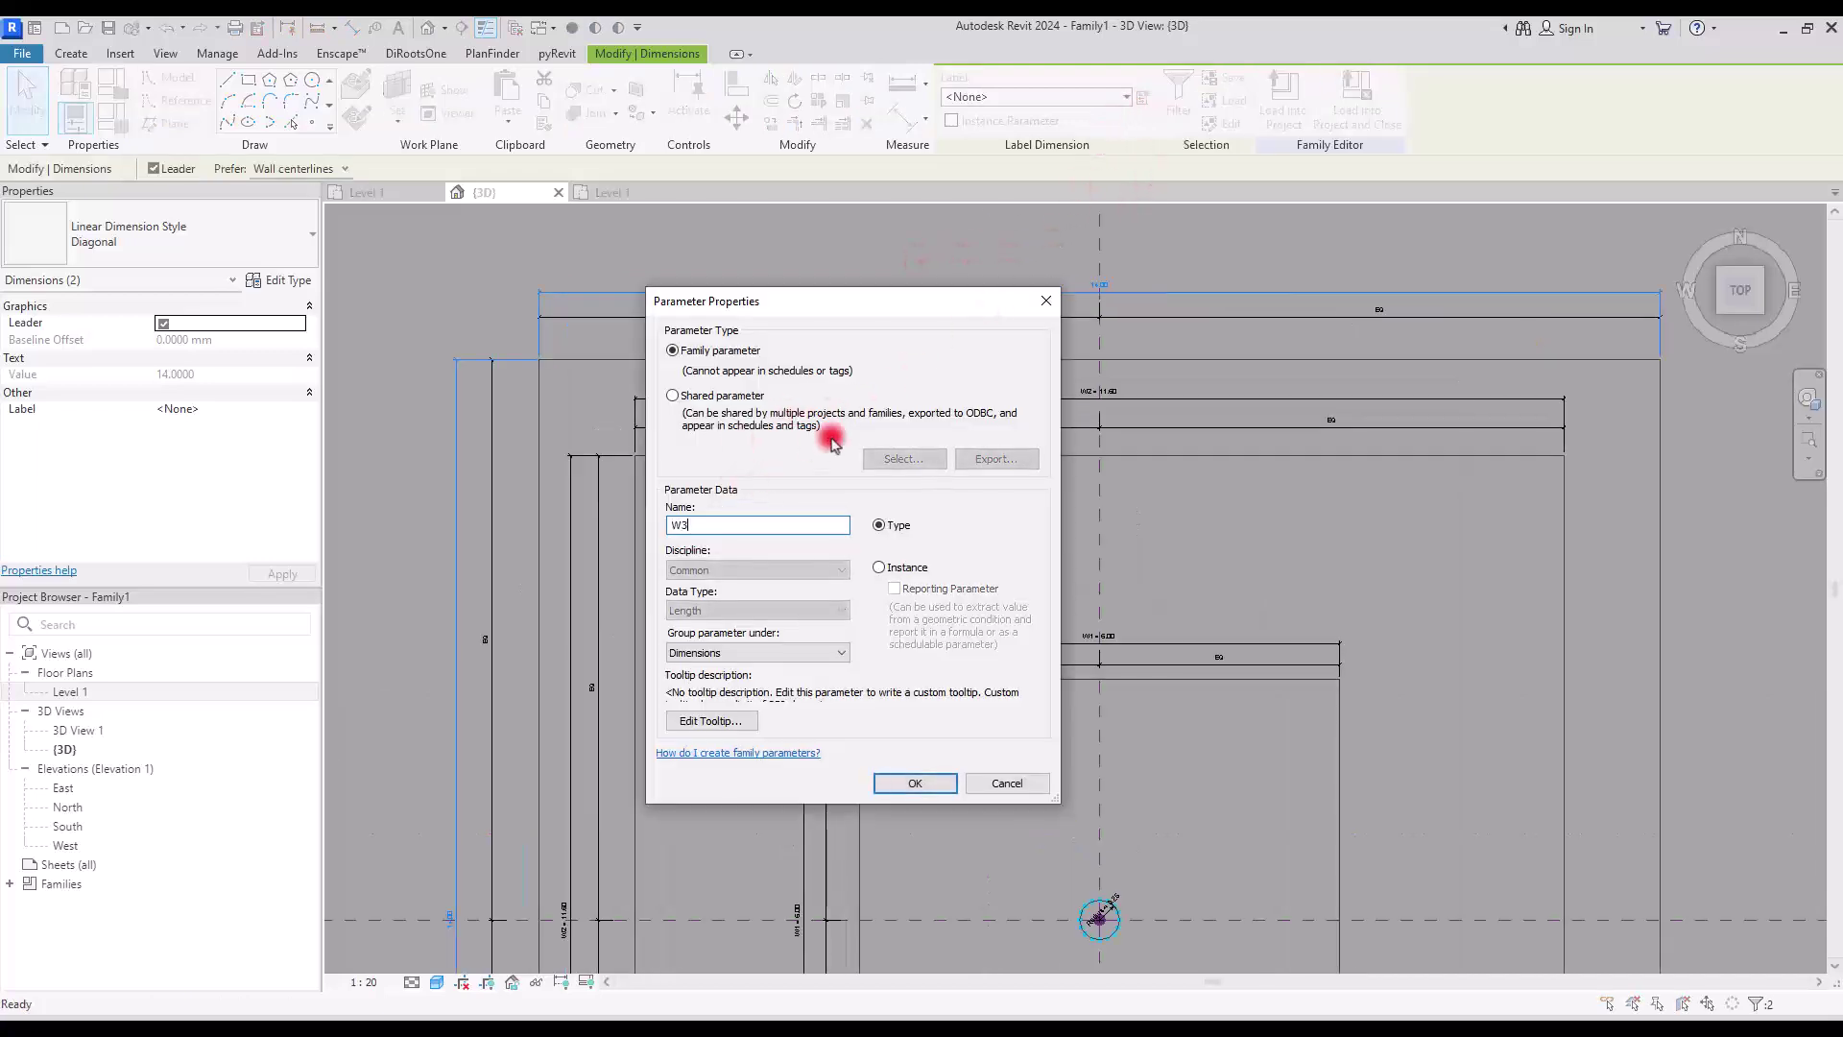
{"action": "left_click", "coordinate": [917, 783]}
{"action": "left_click", "coordinate": [864, 438]}
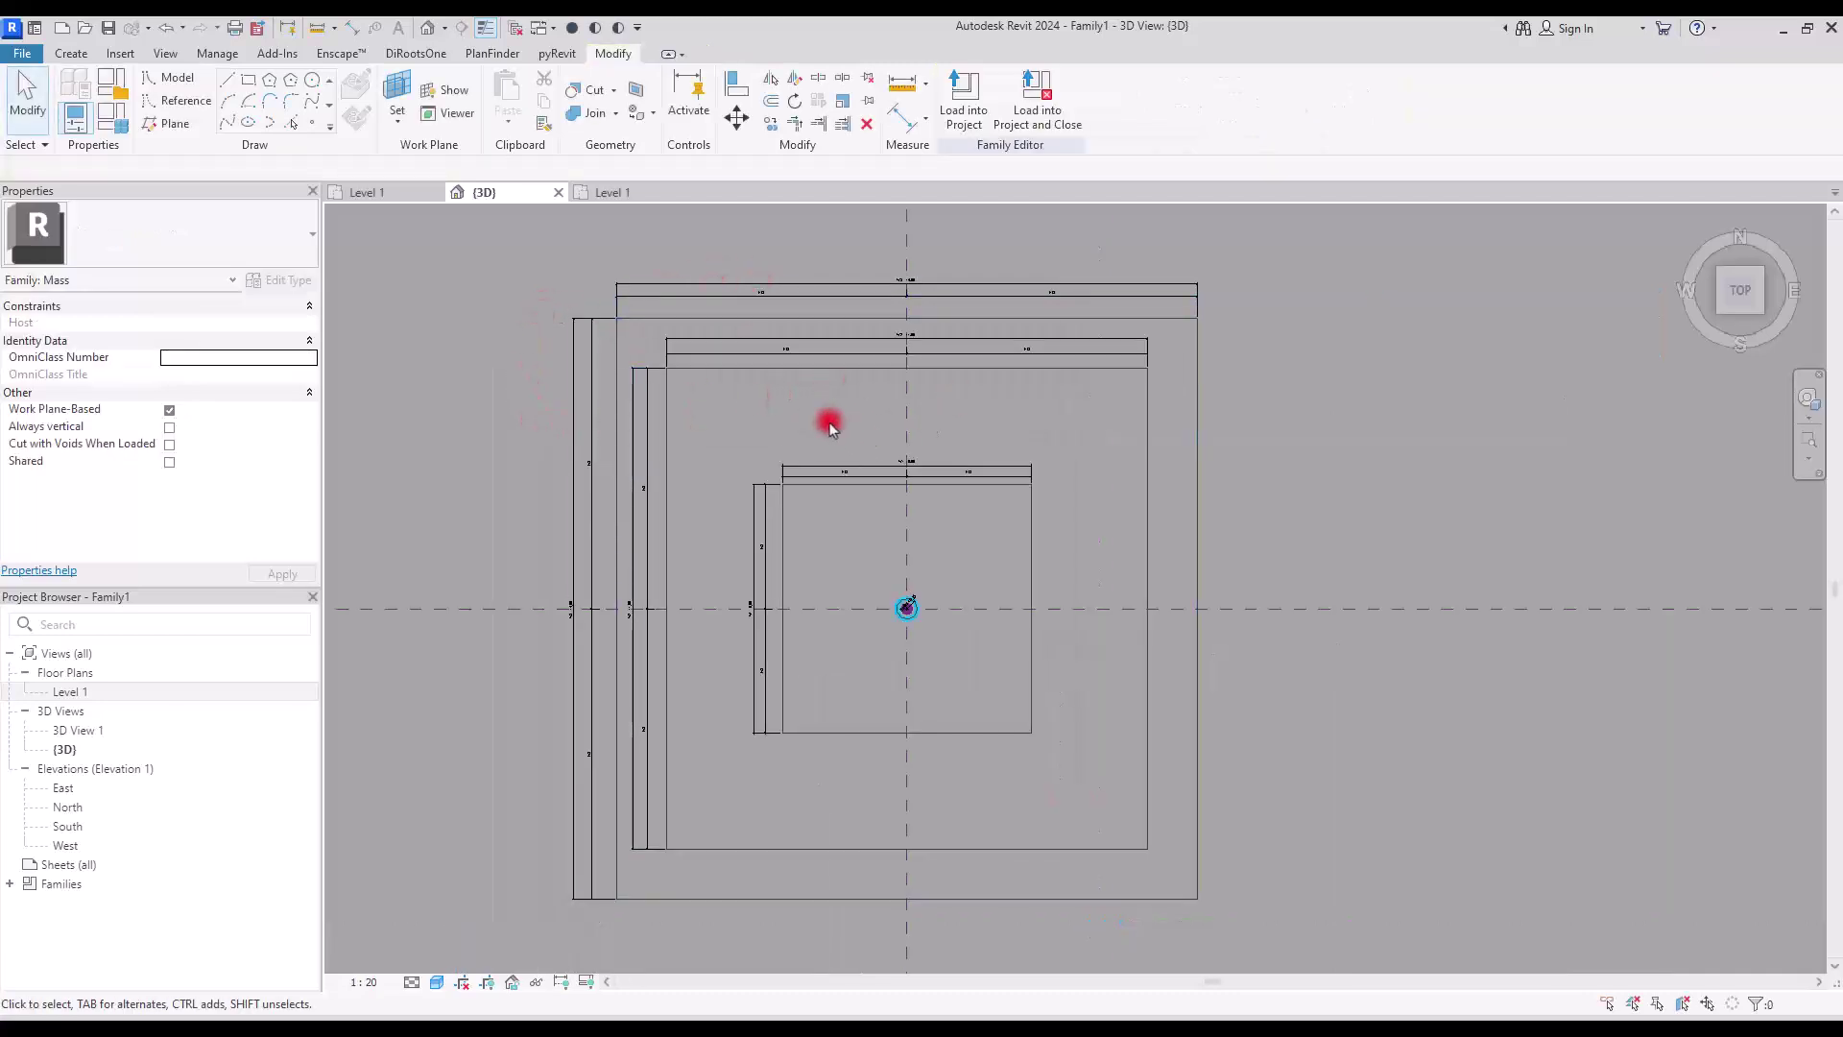
Hide the Dimensions annotation category in the 3D view through Visibility/Graphic Overrides.
{"action": "key", "text": "v"}
{"action": "key", "text": "v"}
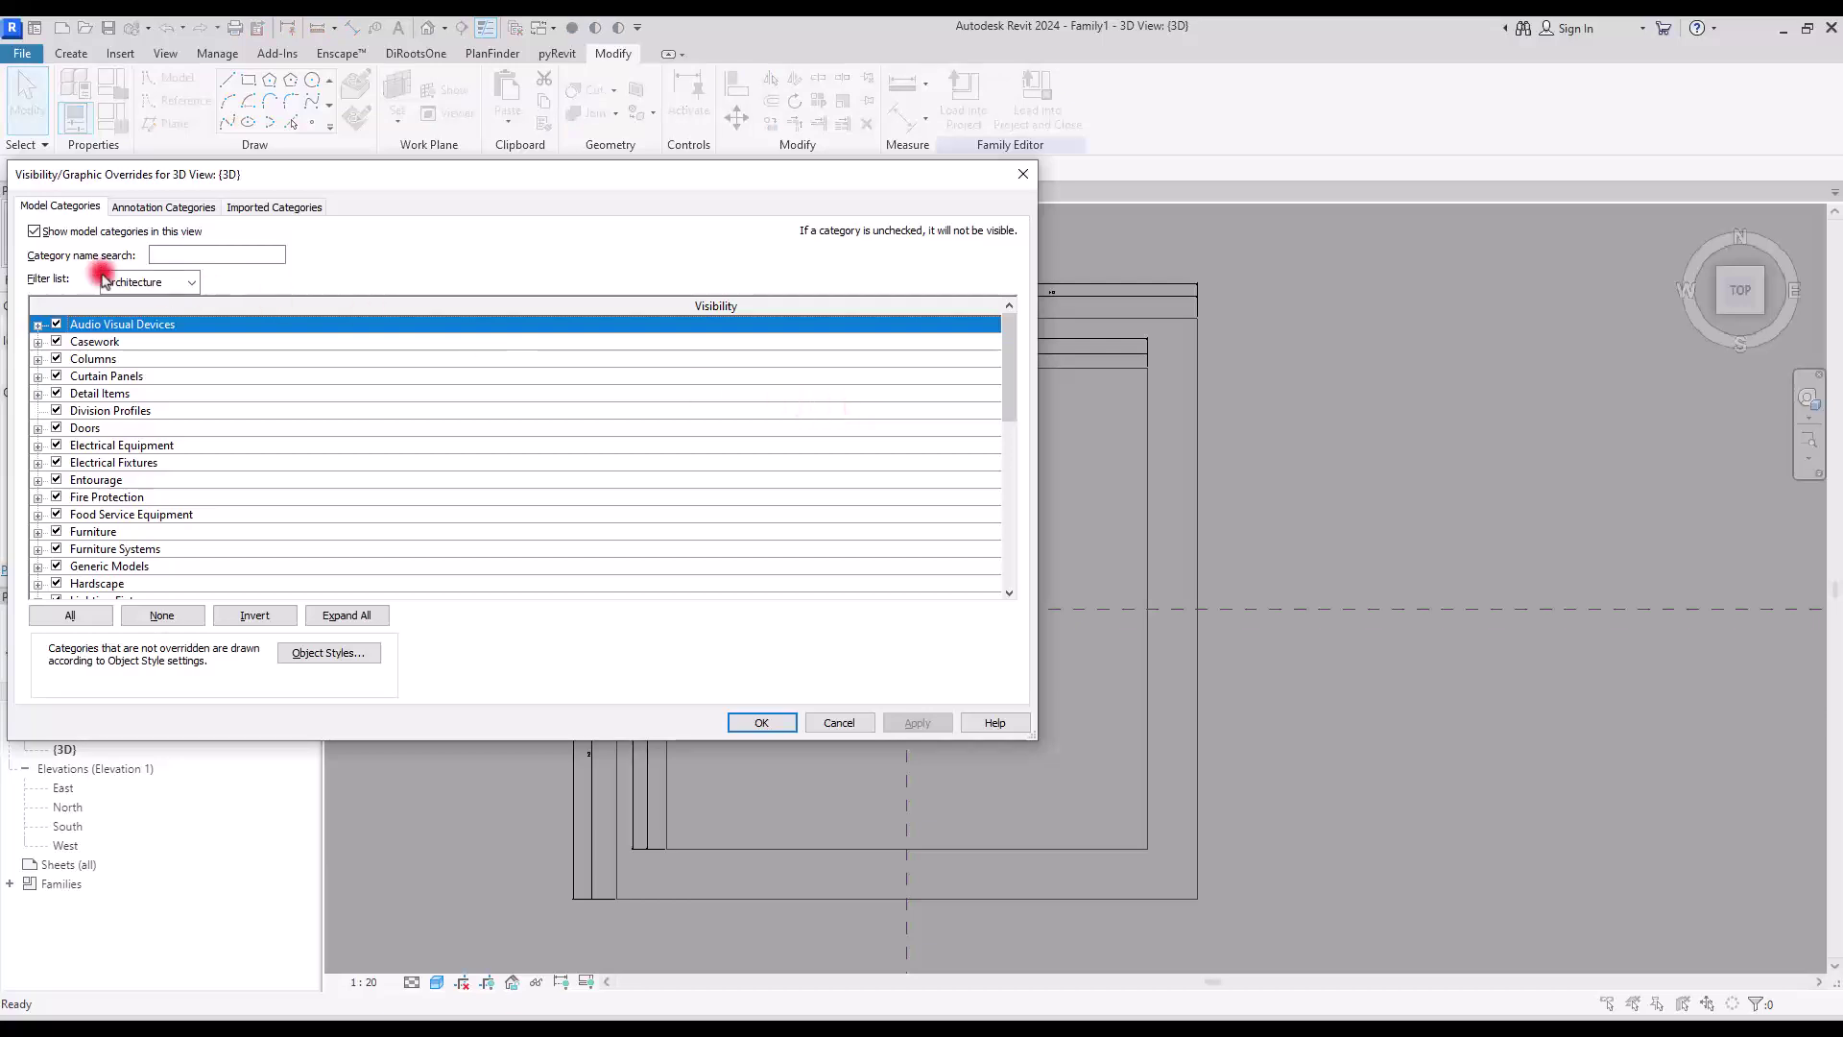
{"action": "left_click", "coordinate": [132, 208]}
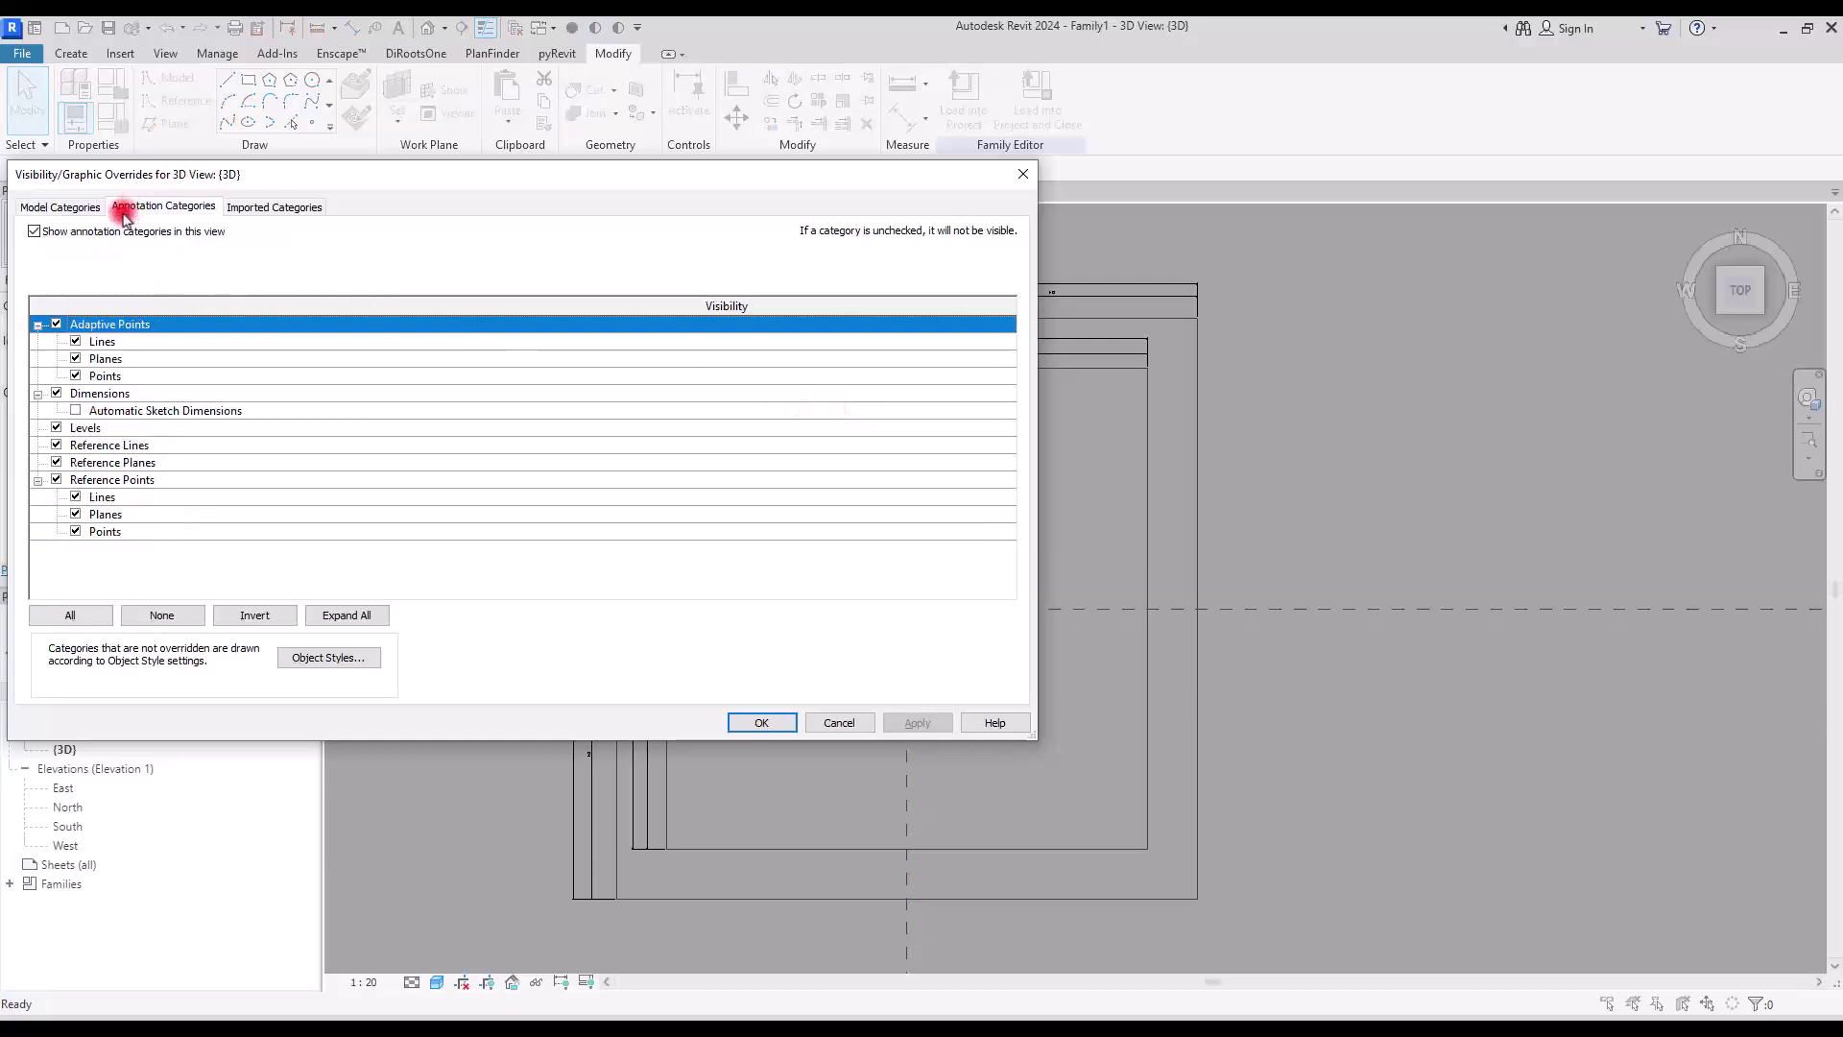
{"action": "left_click", "coordinate": [55, 394]}
{"action": "left_click", "coordinate": [760, 722]}
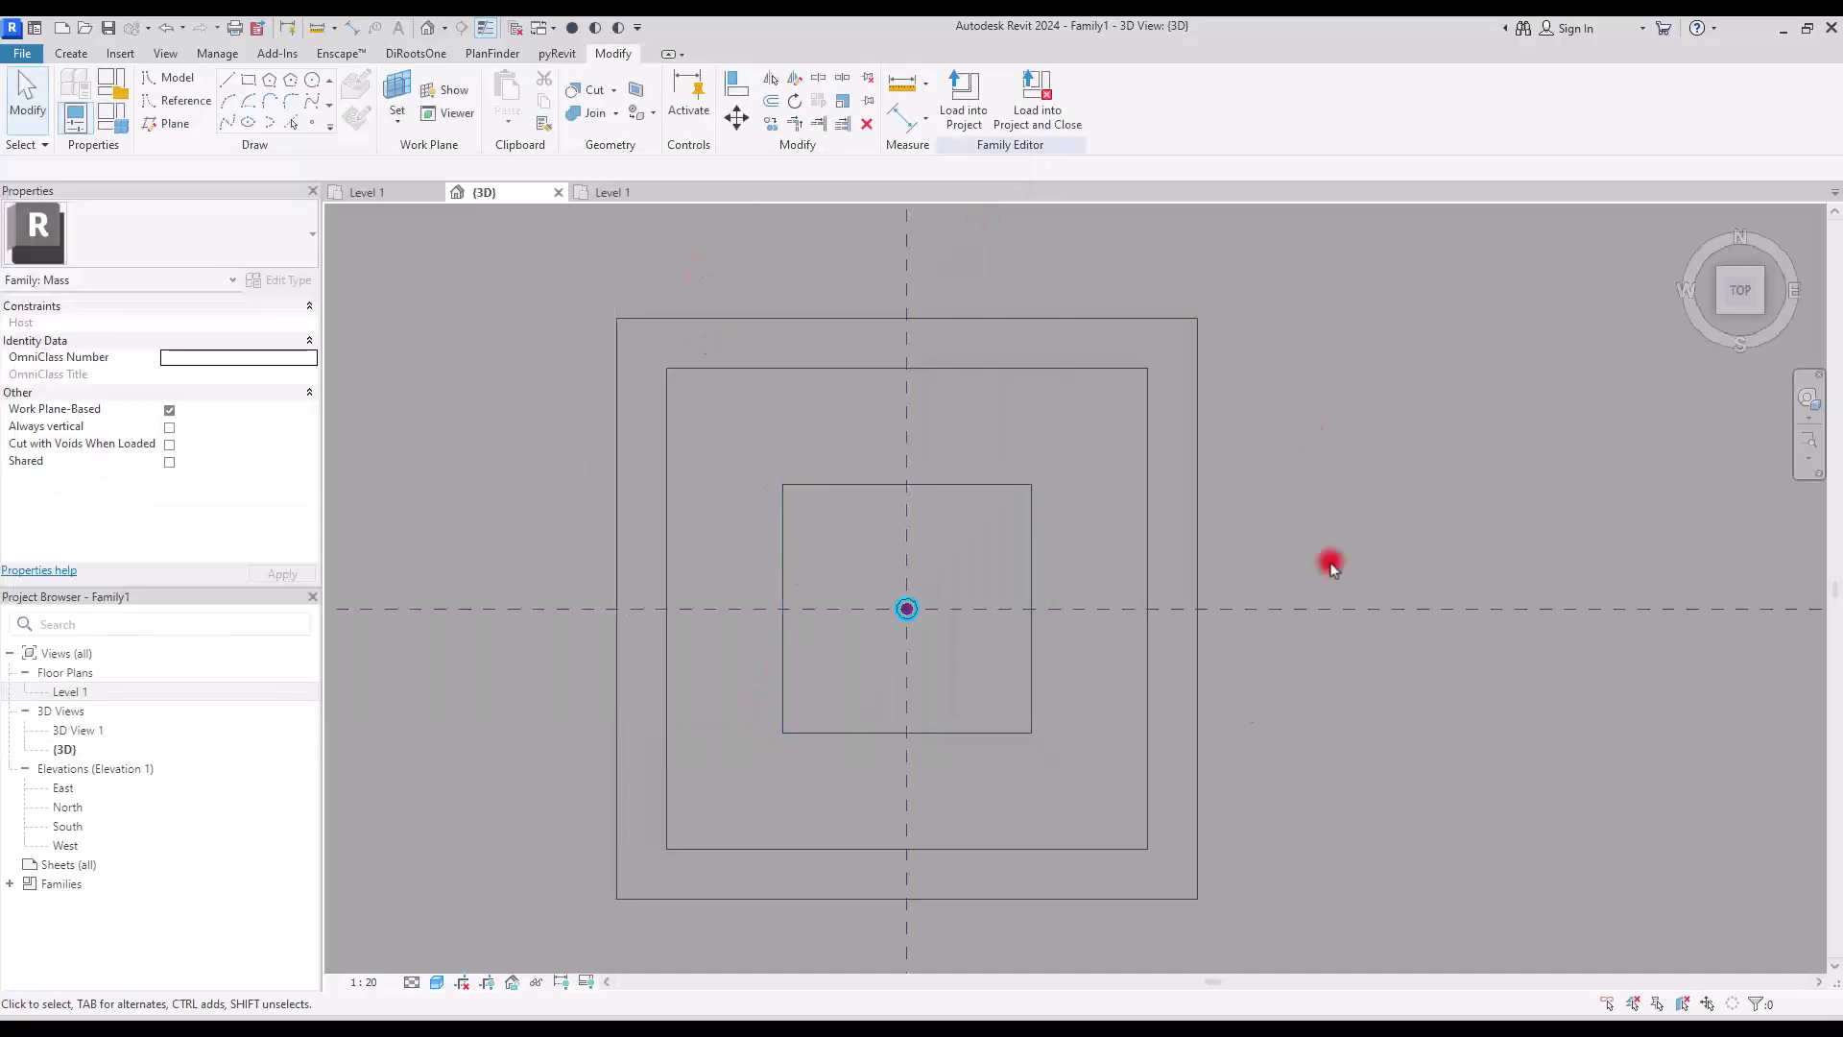
Set the family type parameters W1 to 5, W2 to 12 and W3 to 16, and apply them.
{"action": "scroll", "coordinate": [854, 533], "scroll_direction": "down", "scroll_amount": 3}
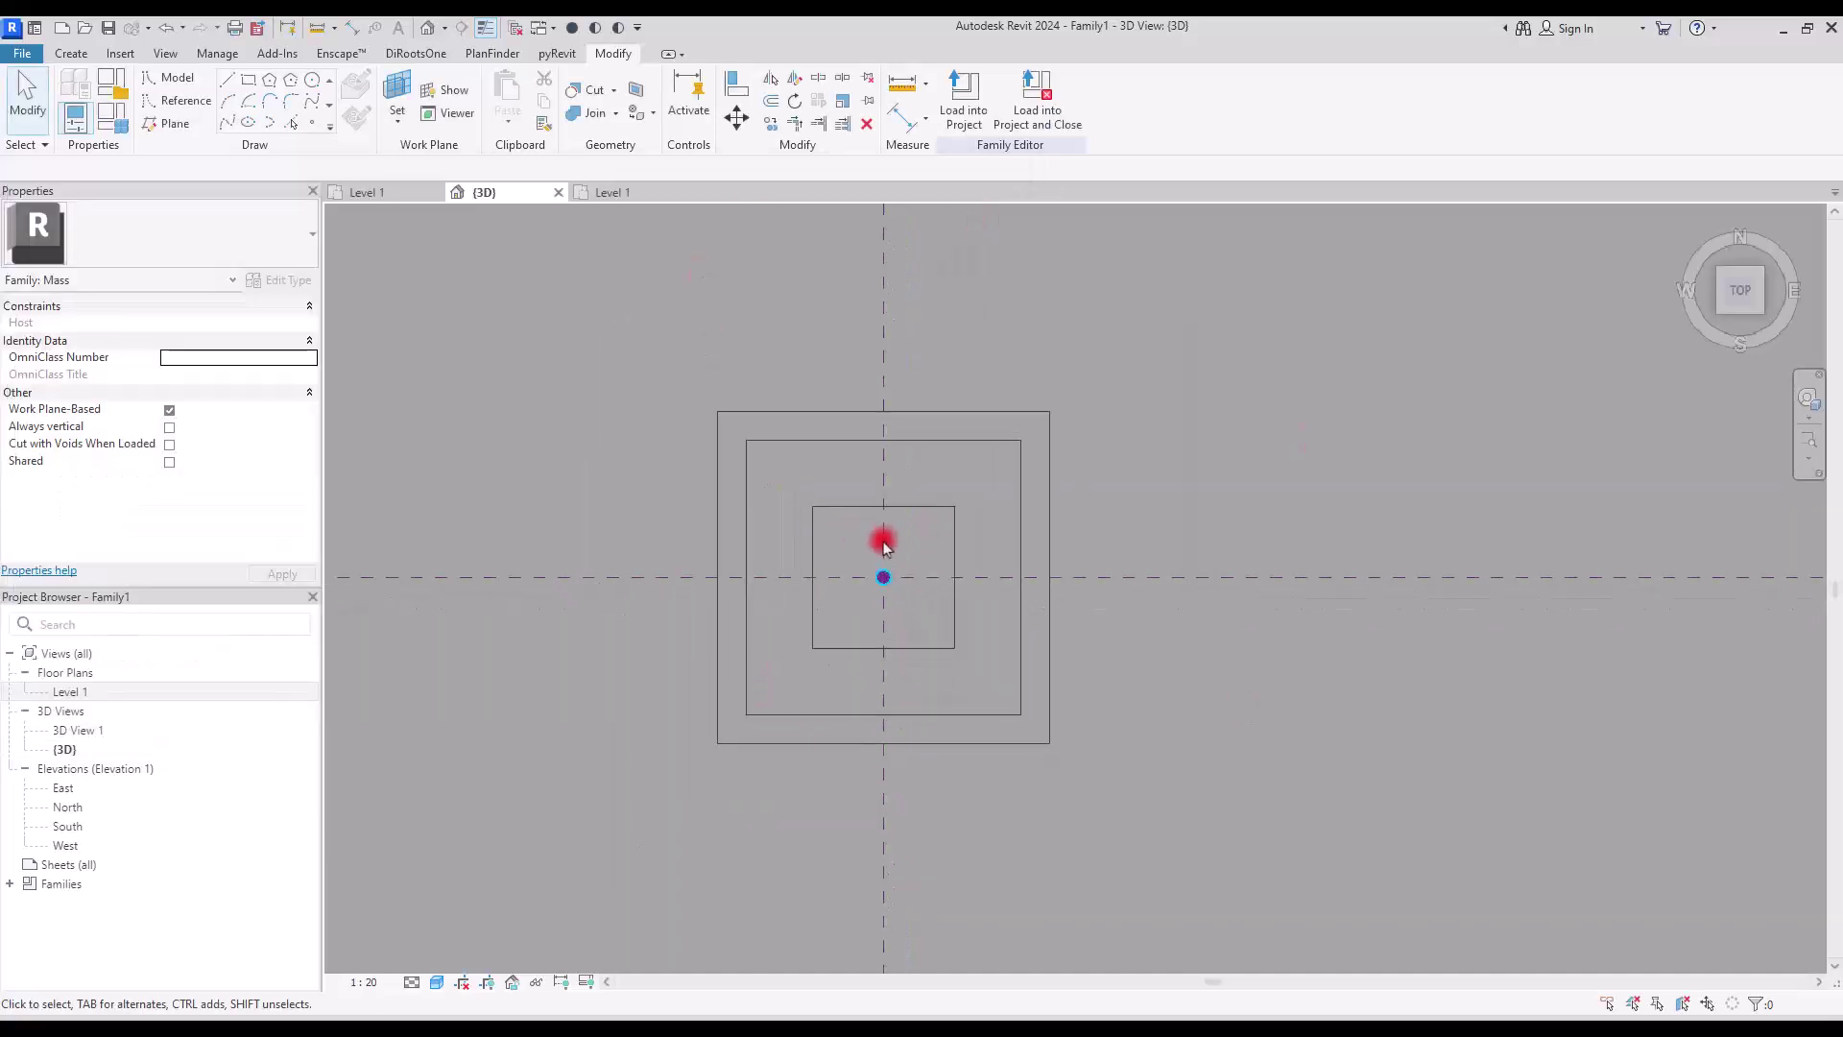
{"action": "scroll", "coordinate": [1103, 670], "scroll_direction": "up", "scroll_amount": 2}
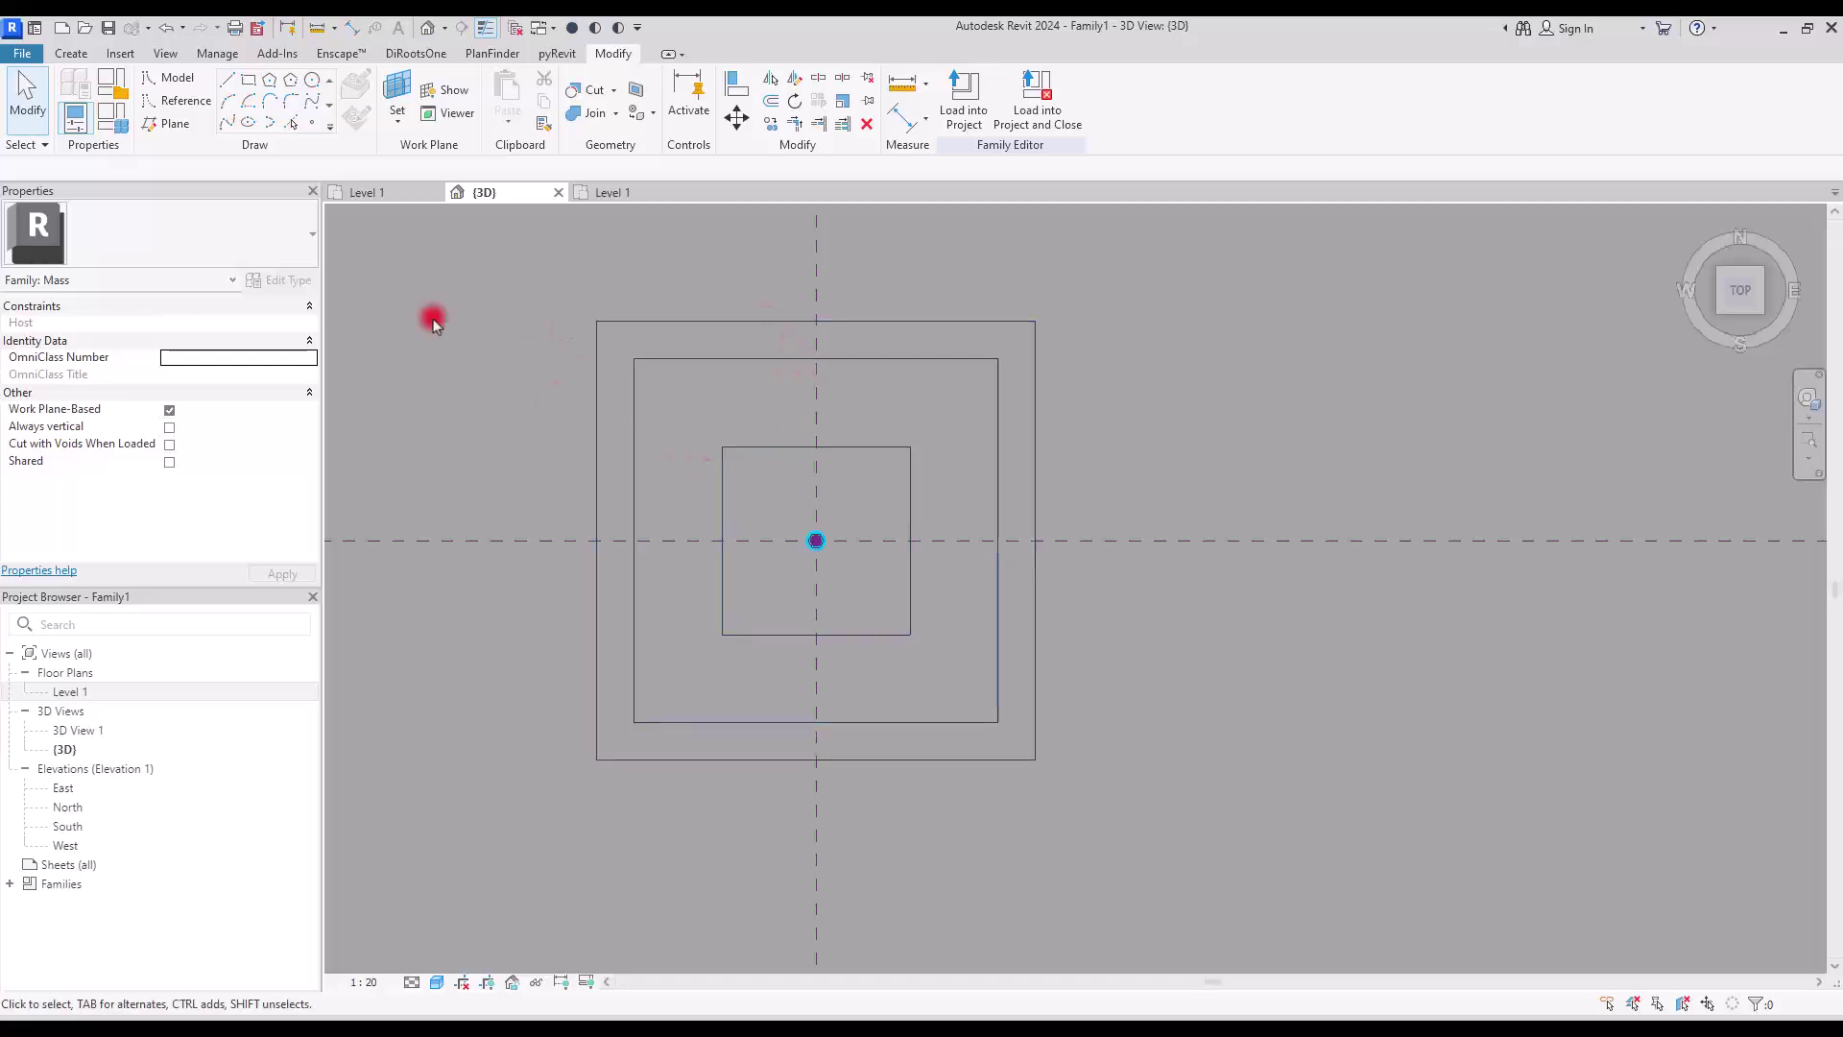
{"action": "left_click", "coordinate": [109, 123]}
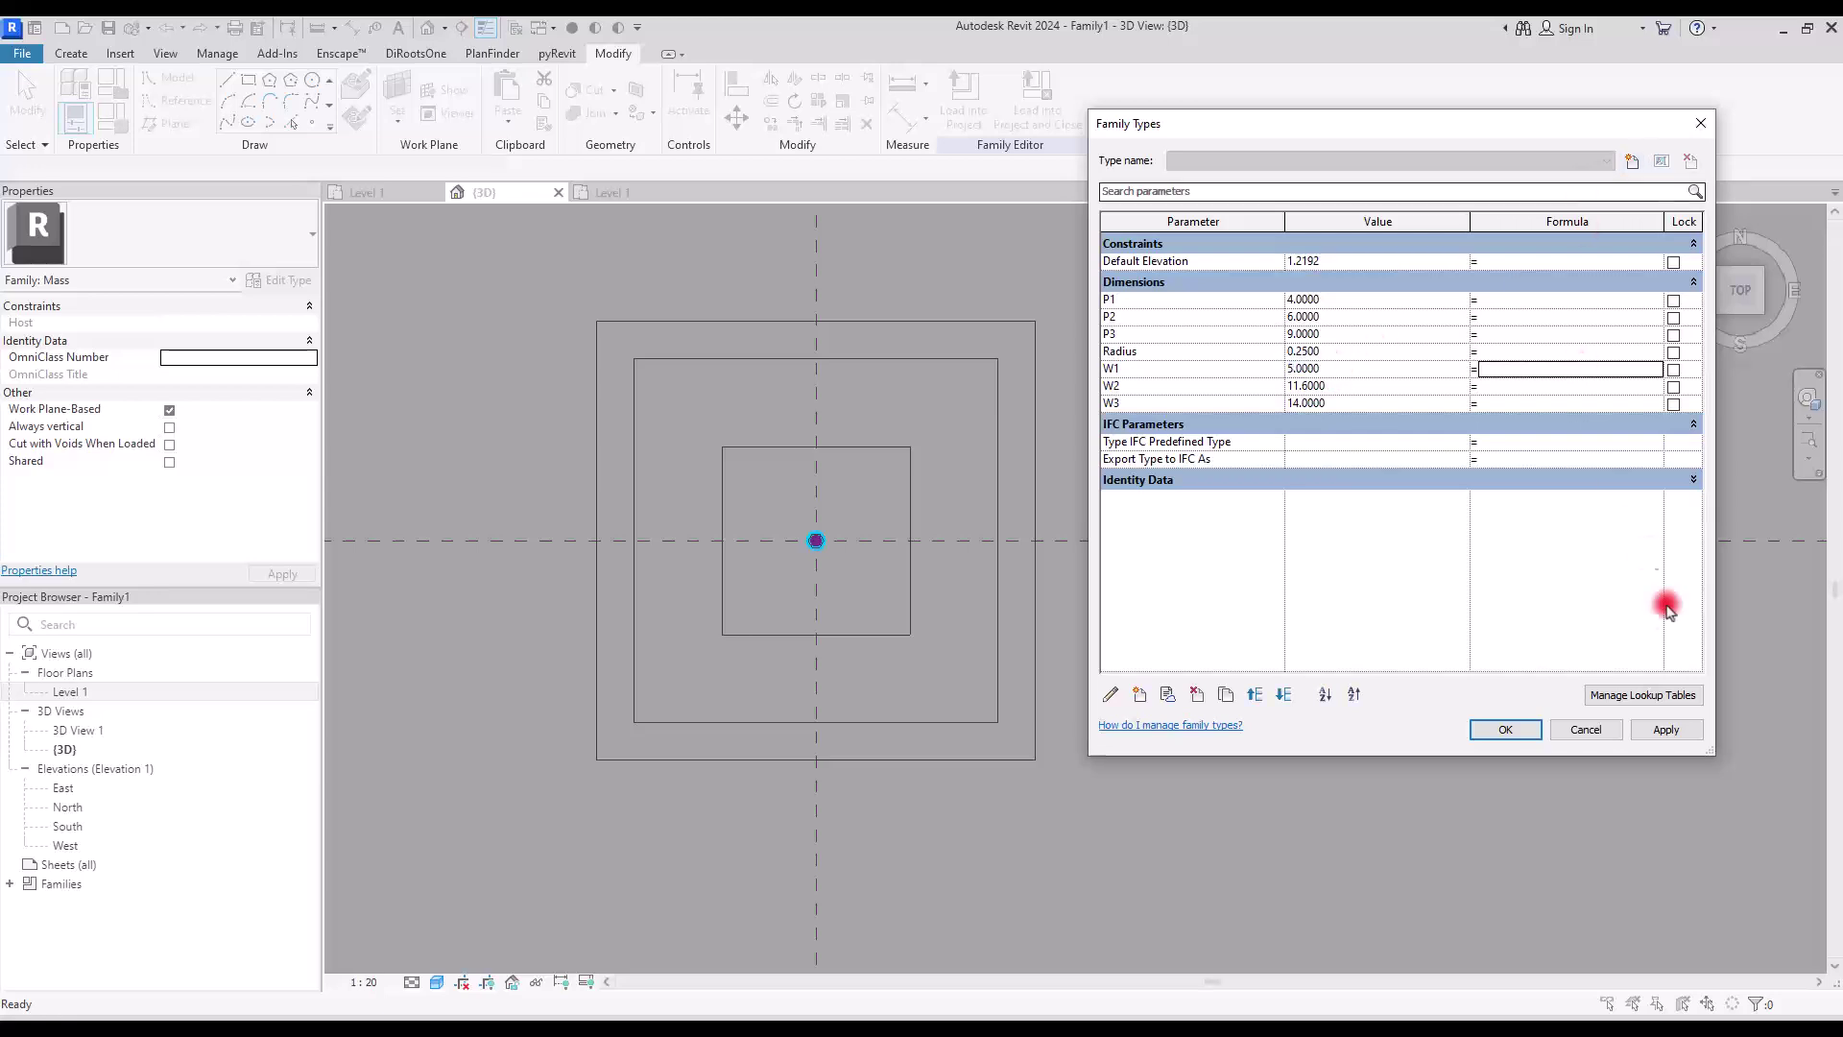
{"action": "left_click", "coordinate": [1666, 732]}
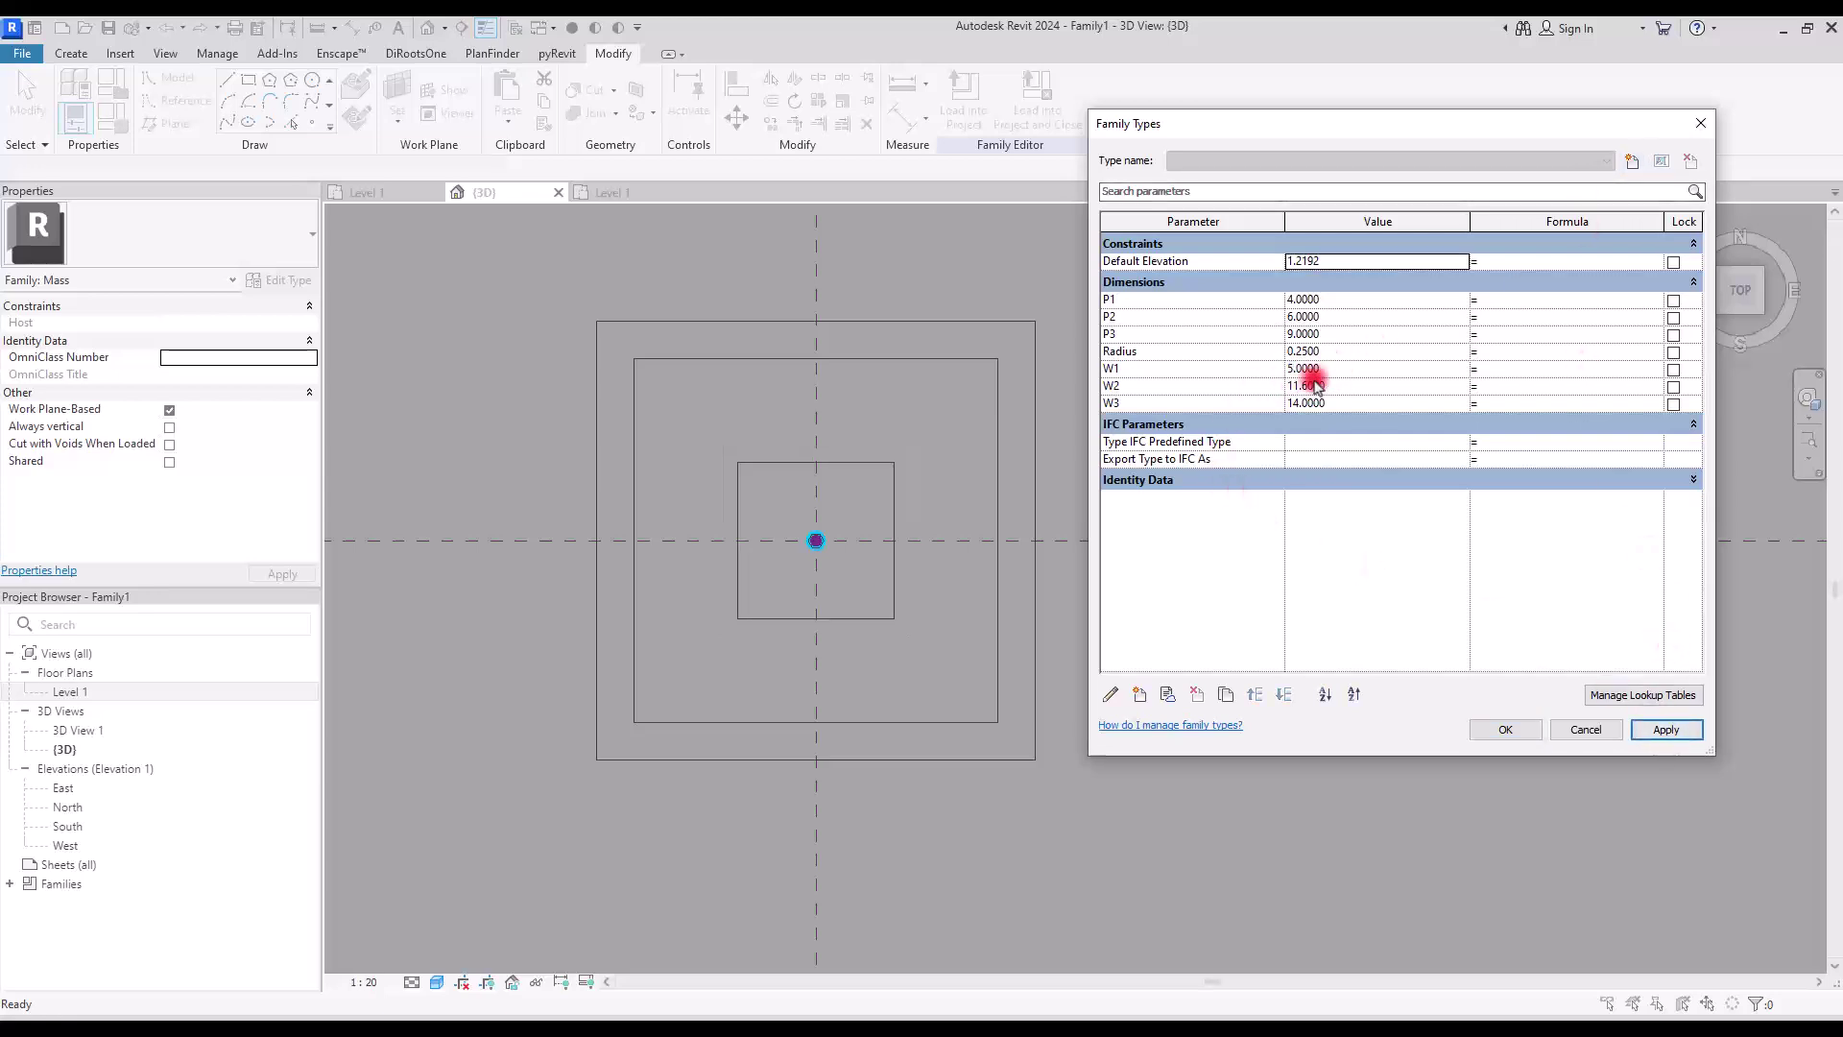
{"action": "left_click", "coordinate": [1352, 386]}
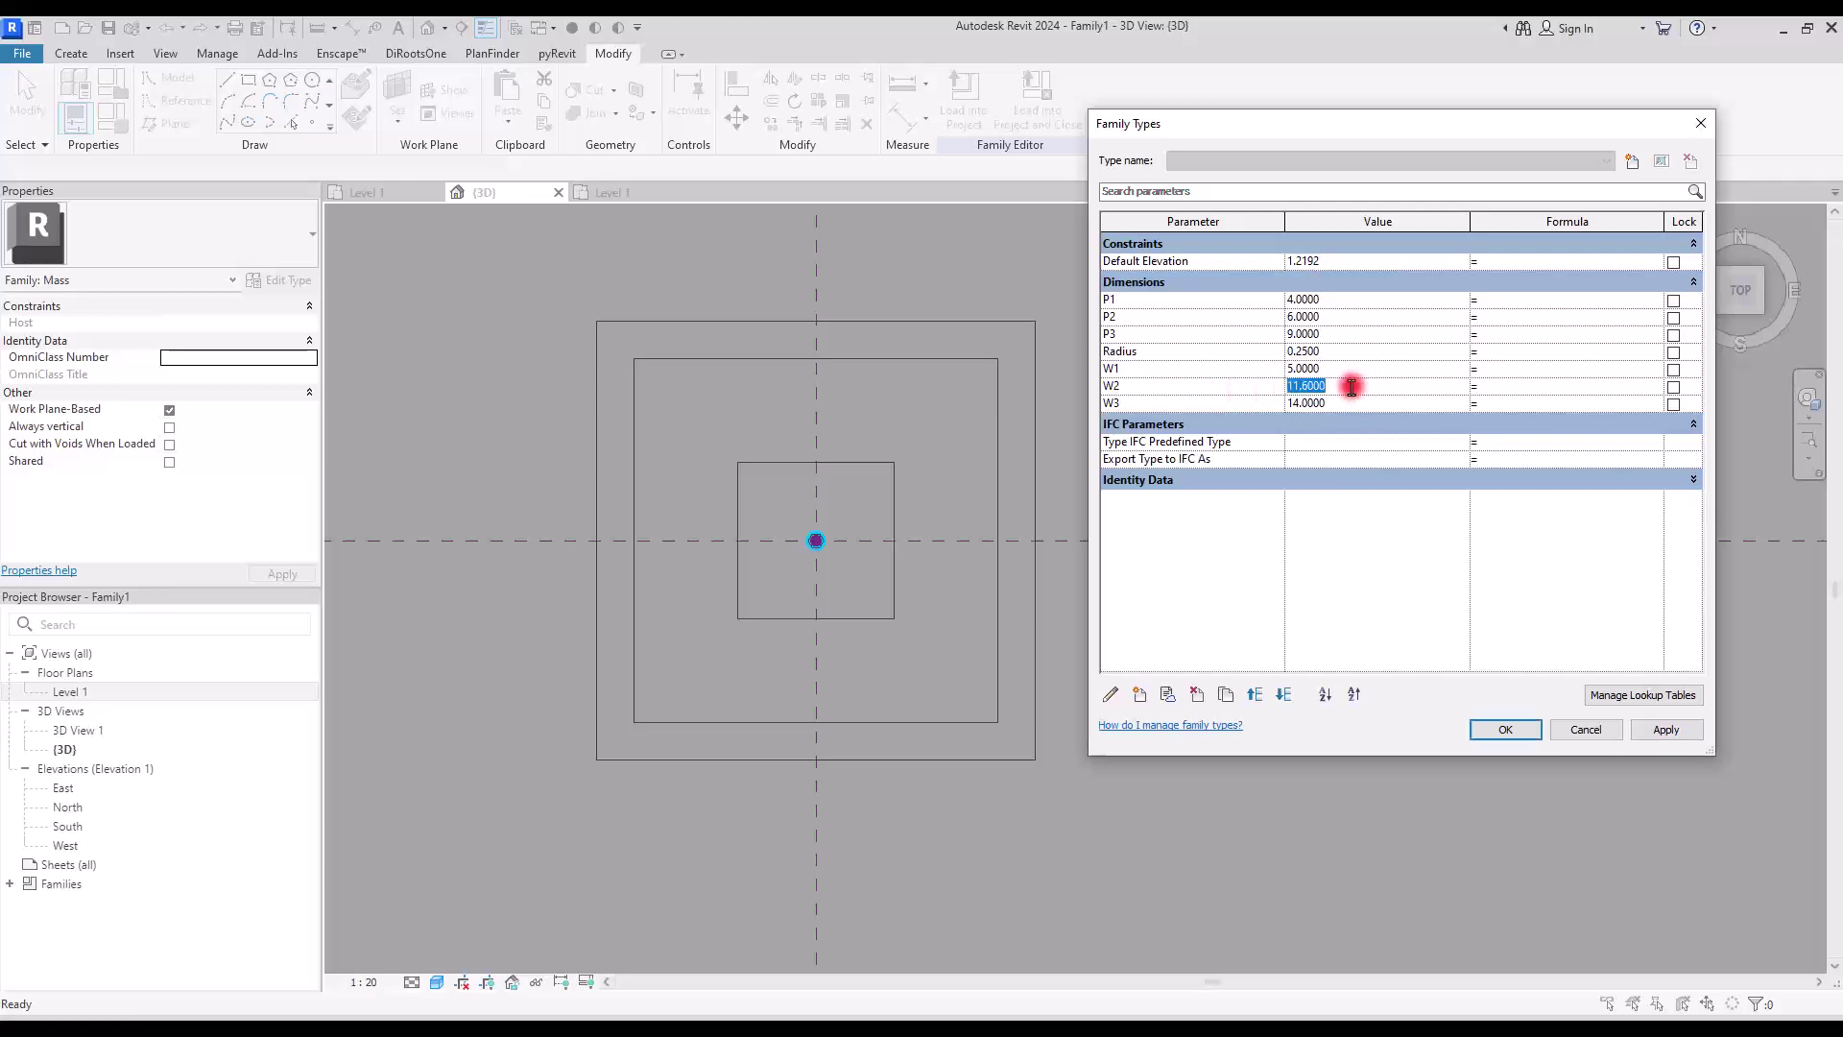
{"action": "type", "text": "12"}
{"action": "left_click", "coordinate": [1654, 727]}
{"action": "left_click", "coordinate": [1354, 392]}
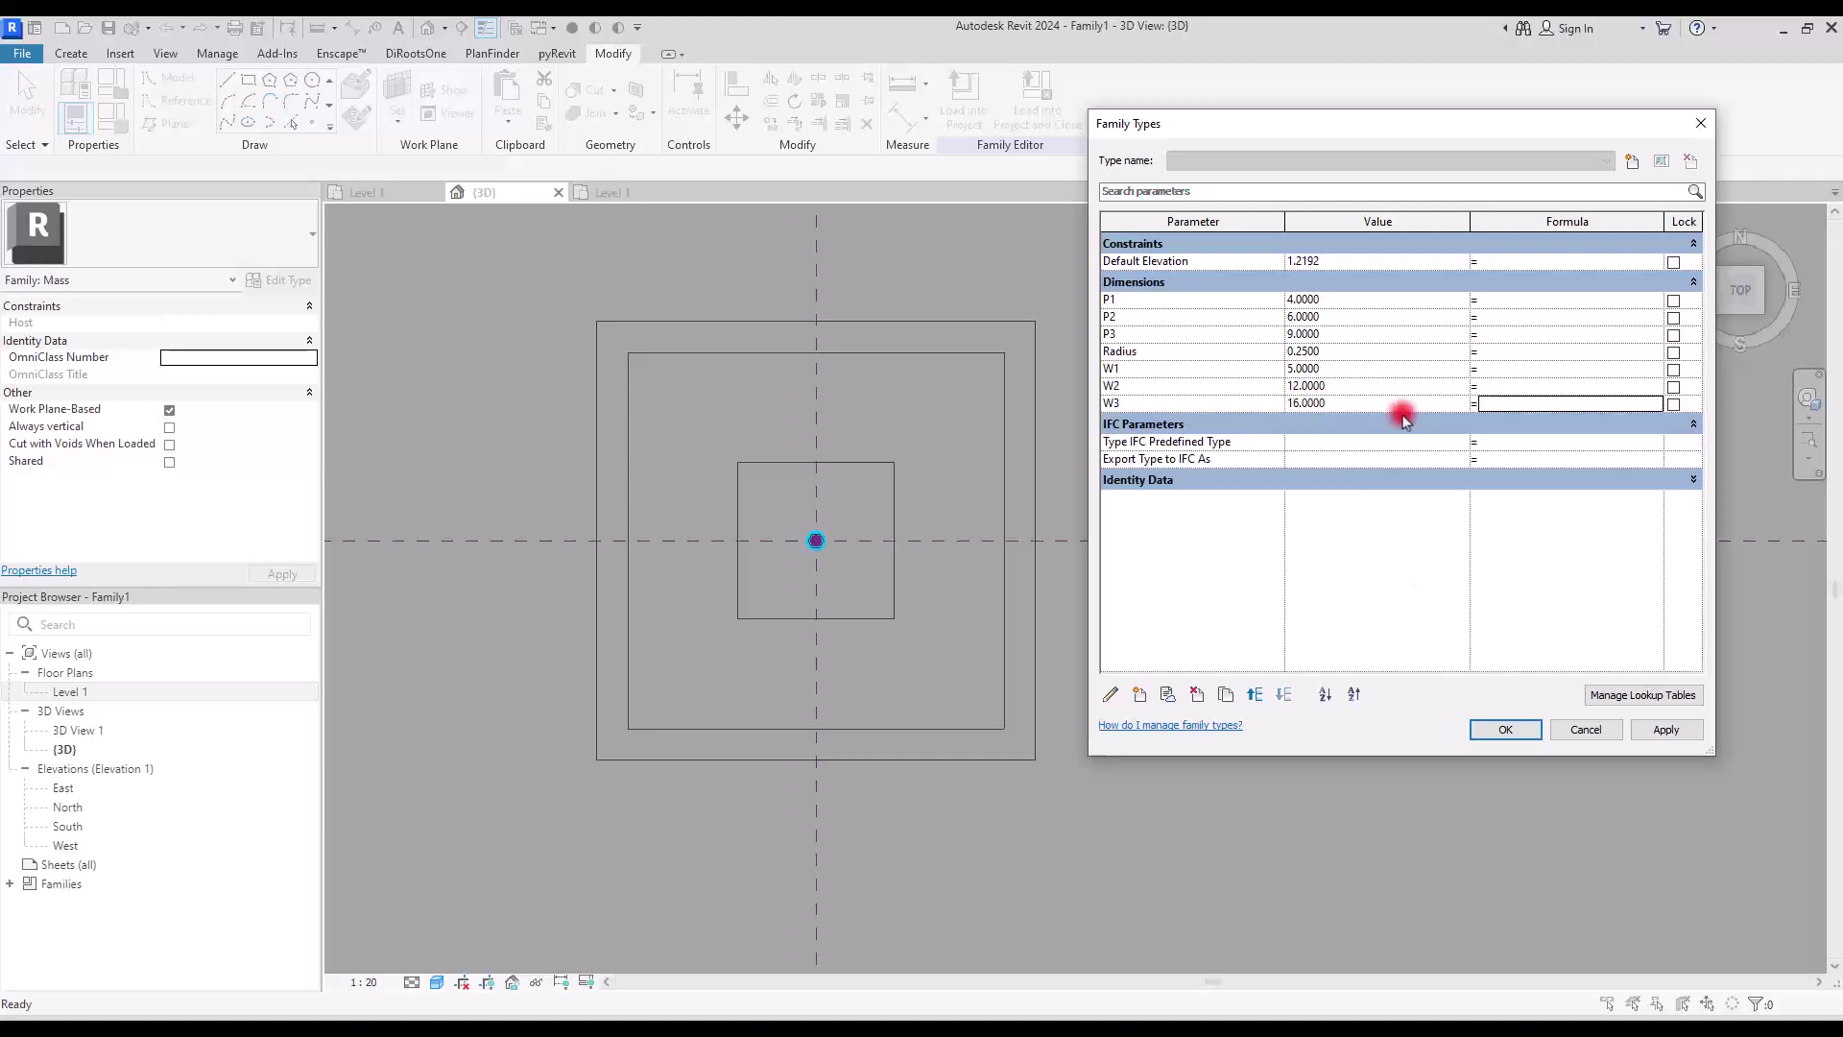
{"action": "left_click", "coordinate": [1667, 729]}
{"action": "left_click", "coordinate": [1504, 732]}
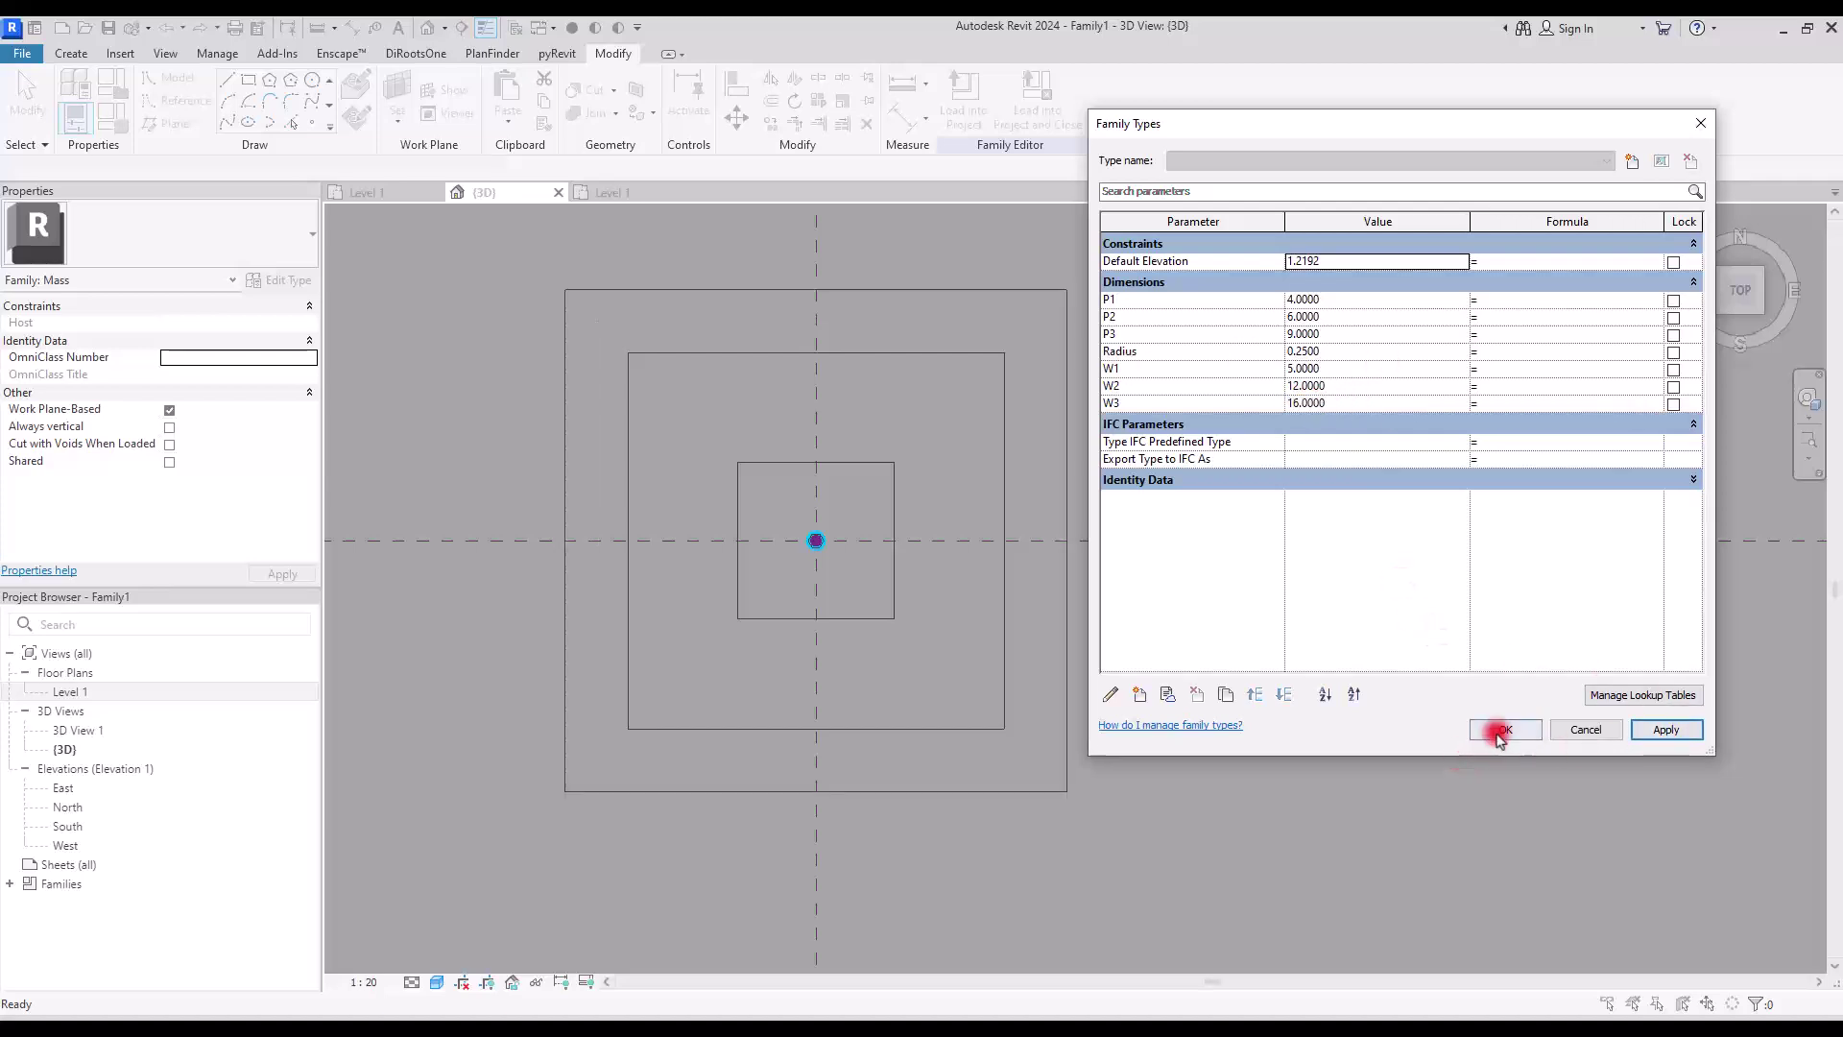
{"action": "left_click", "coordinate": [815, 482]}
{"action": "left_click", "coordinate": [914, 428]}
Divide the innermost square's path into 16 nodes.
{"action": "scroll", "coordinate": [824, 510], "scroll_direction": "up", "scroll_amount": 2}
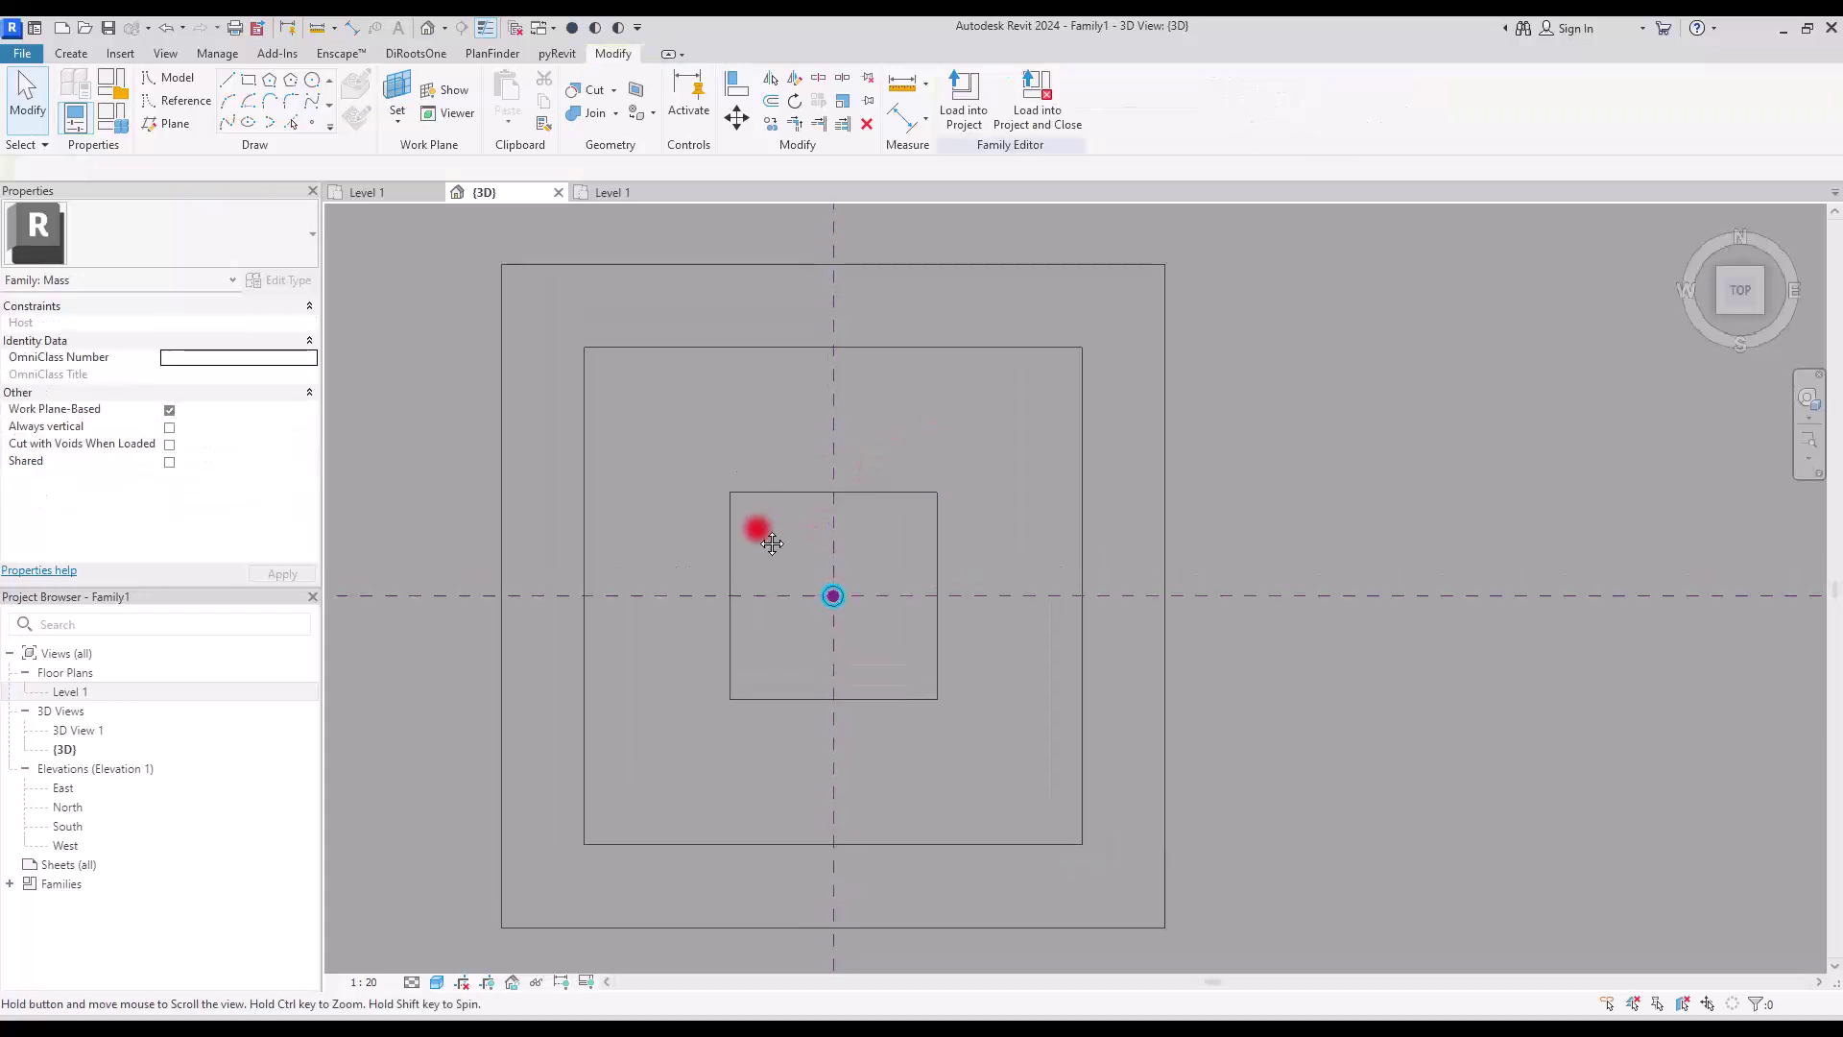
{"action": "left_click", "coordinate": [773, 496]}
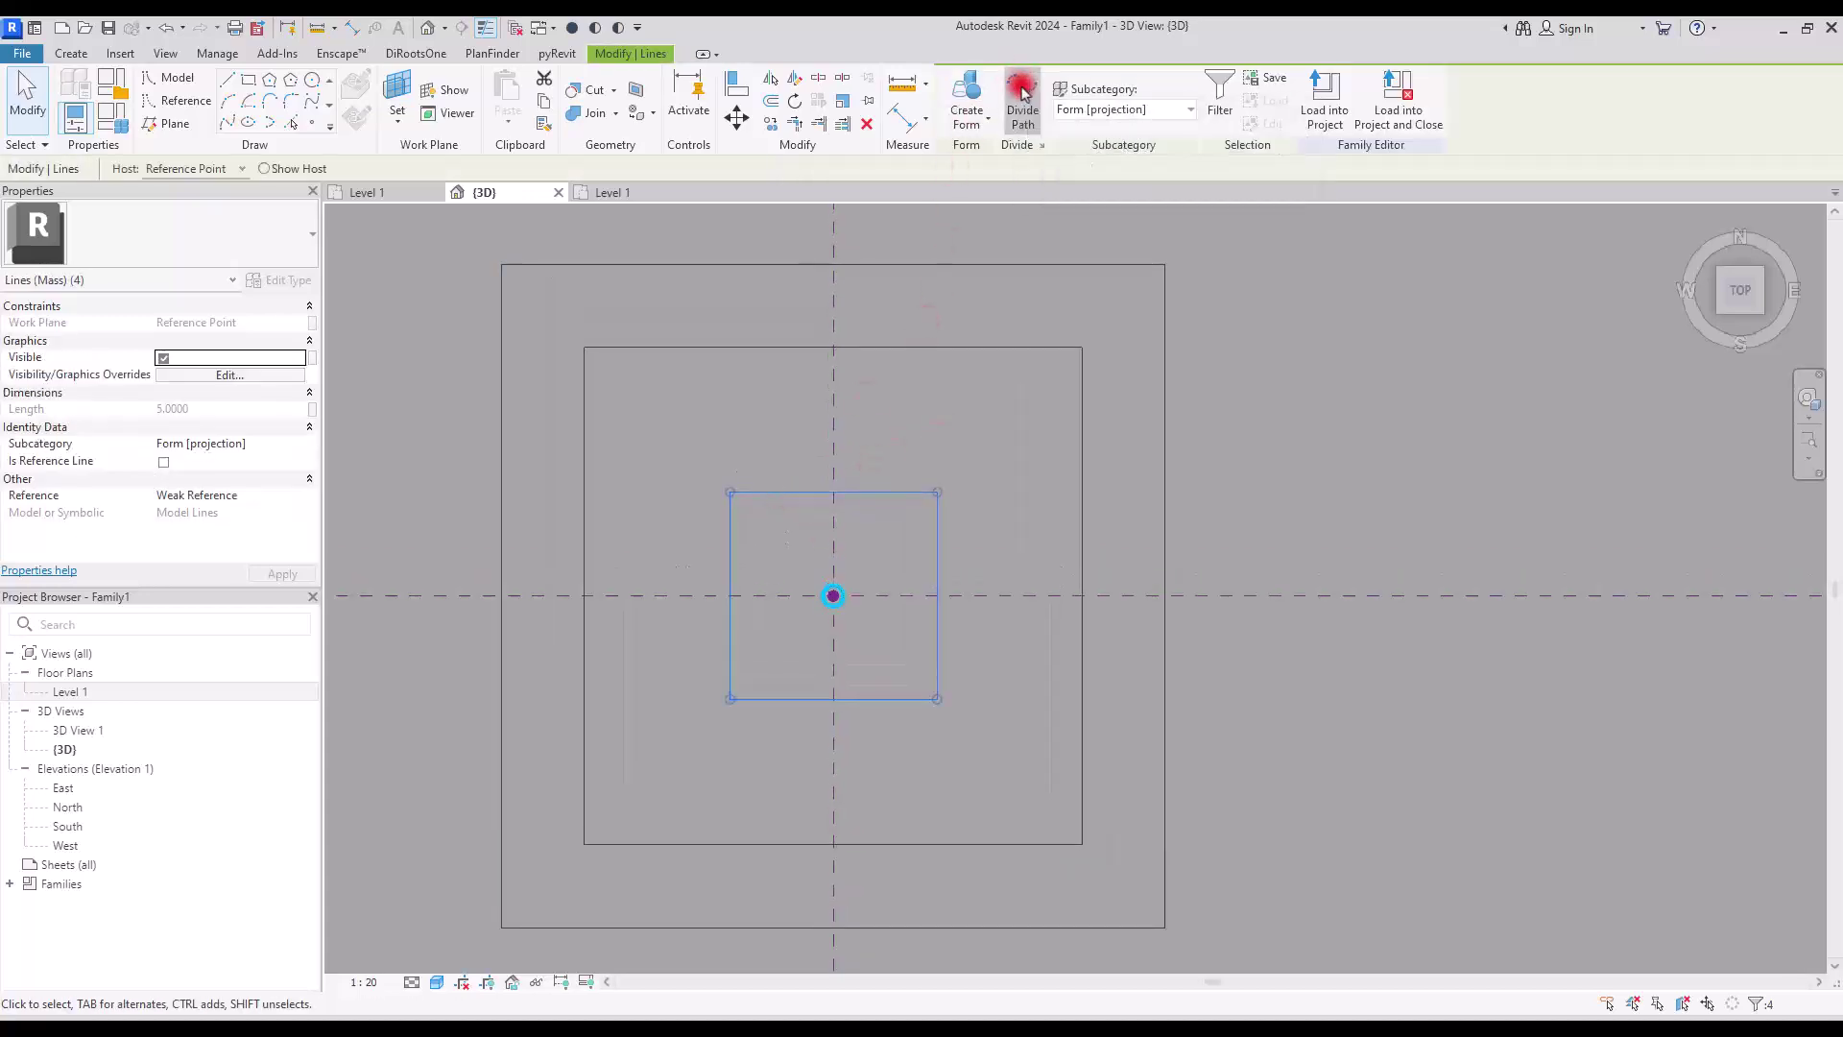
{"action": "left_click", "coordinate": [1021, 101]}
{"action": "left_click", "coordinate": [874, 689]}
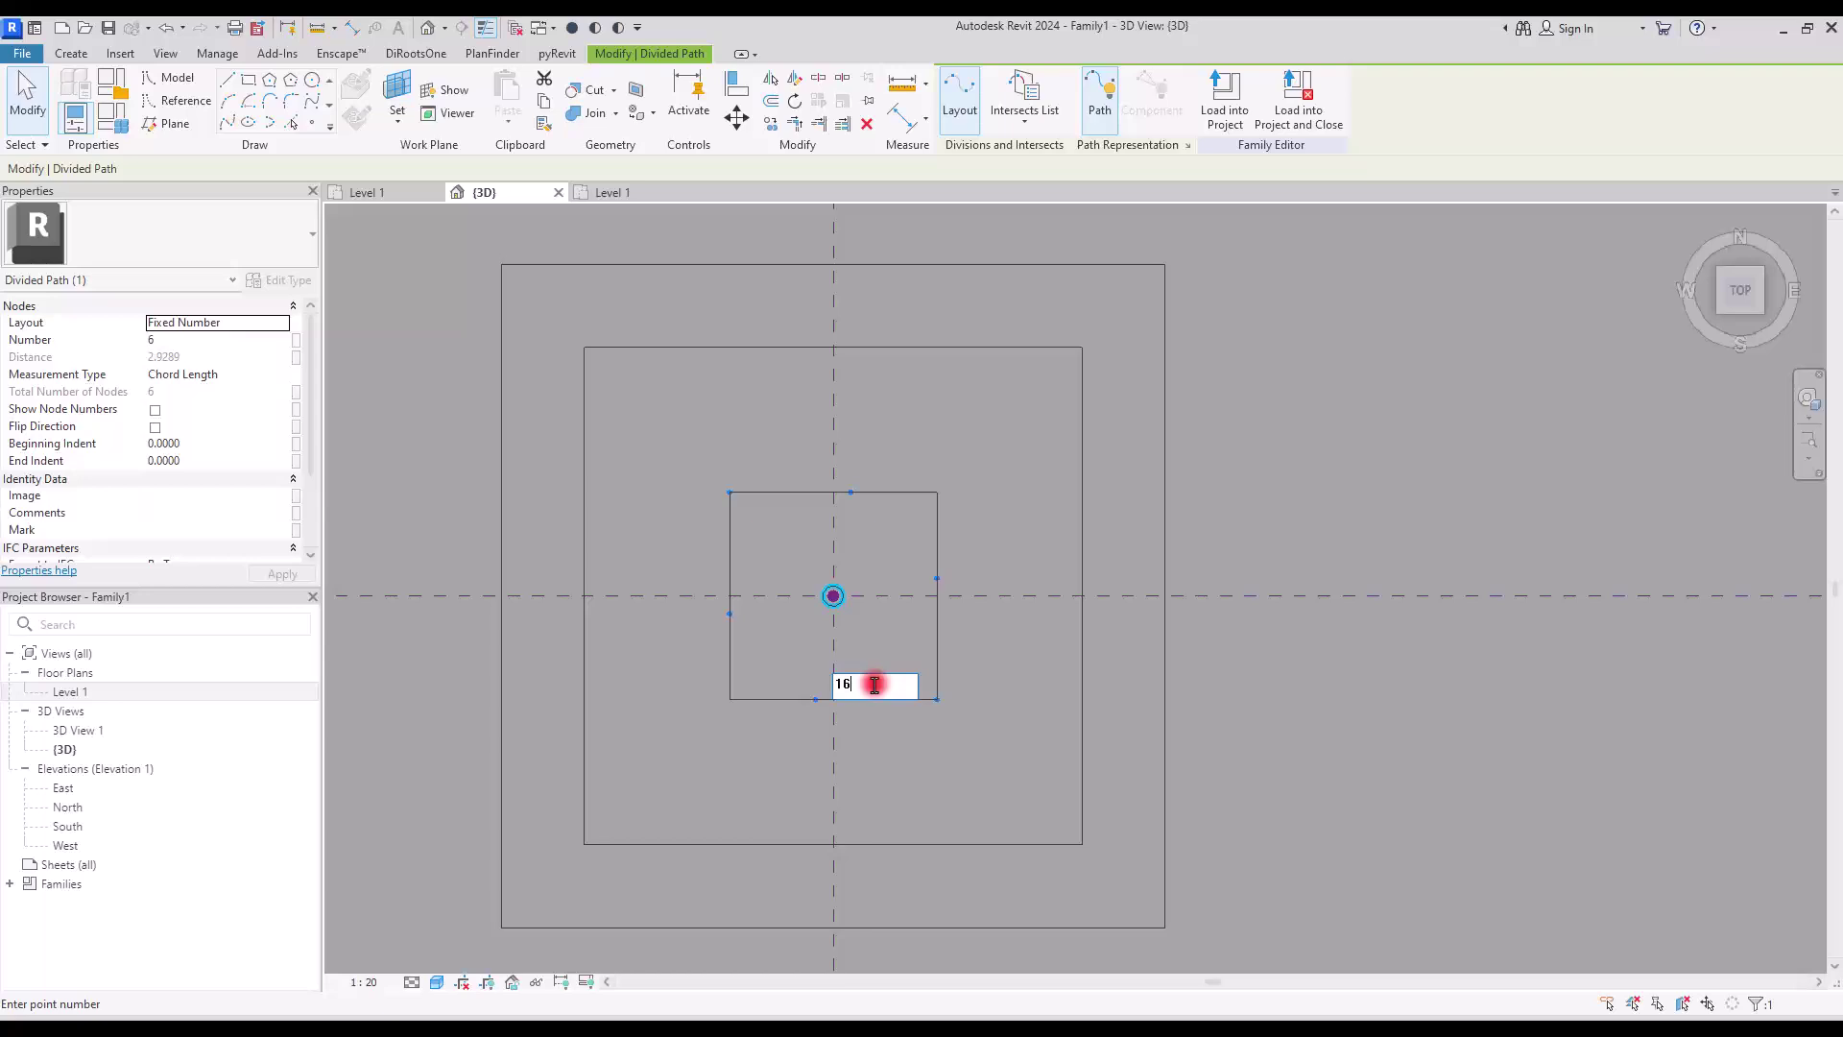
{"action": "key", "text": "Return"}
Divide the middle square's path into 16 nodes.
{"action": "left_click", "coordinate": [913, 348]}
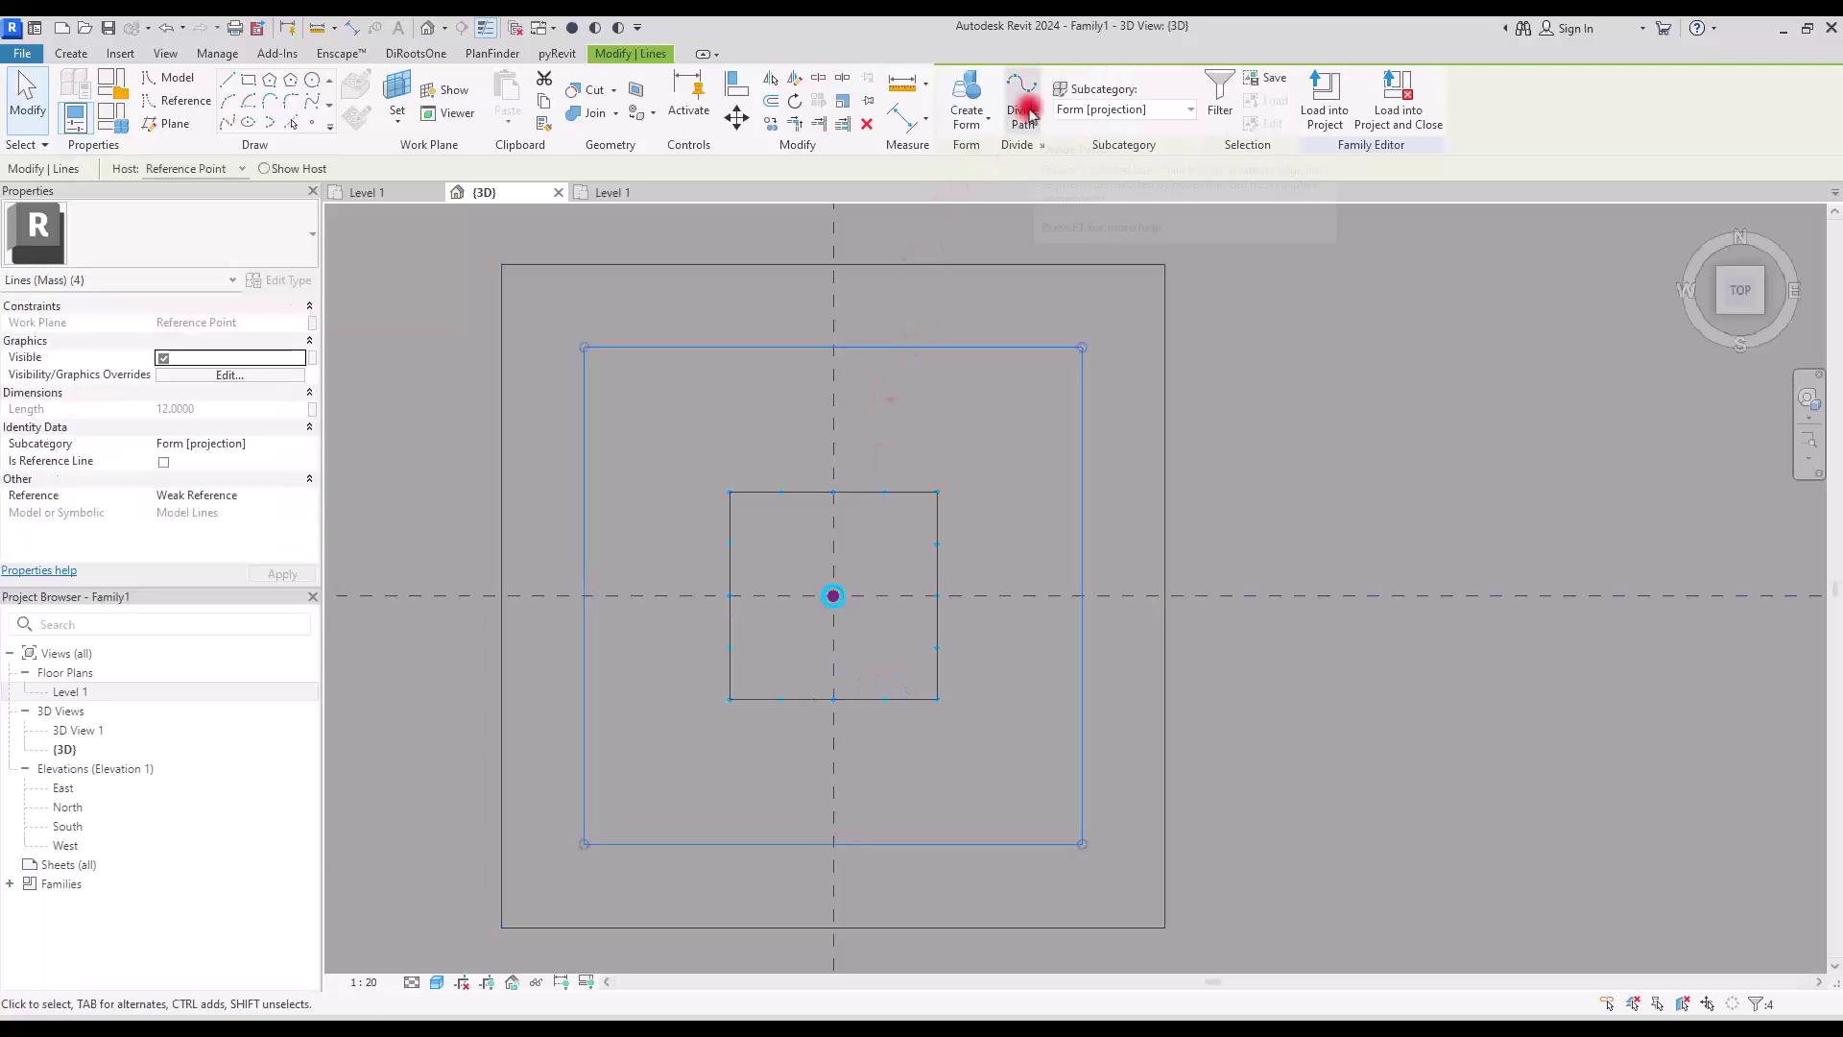
{"action": "left_click", "coordinate": [1024, 106]}
{"action": "left_click", "coordinate": [936, 832]}
{"action": "key", "text": "Return"}
Divide the outermost square's path into 16 nodes.
{"action": "left_click", "coordinate": [924, 264]}
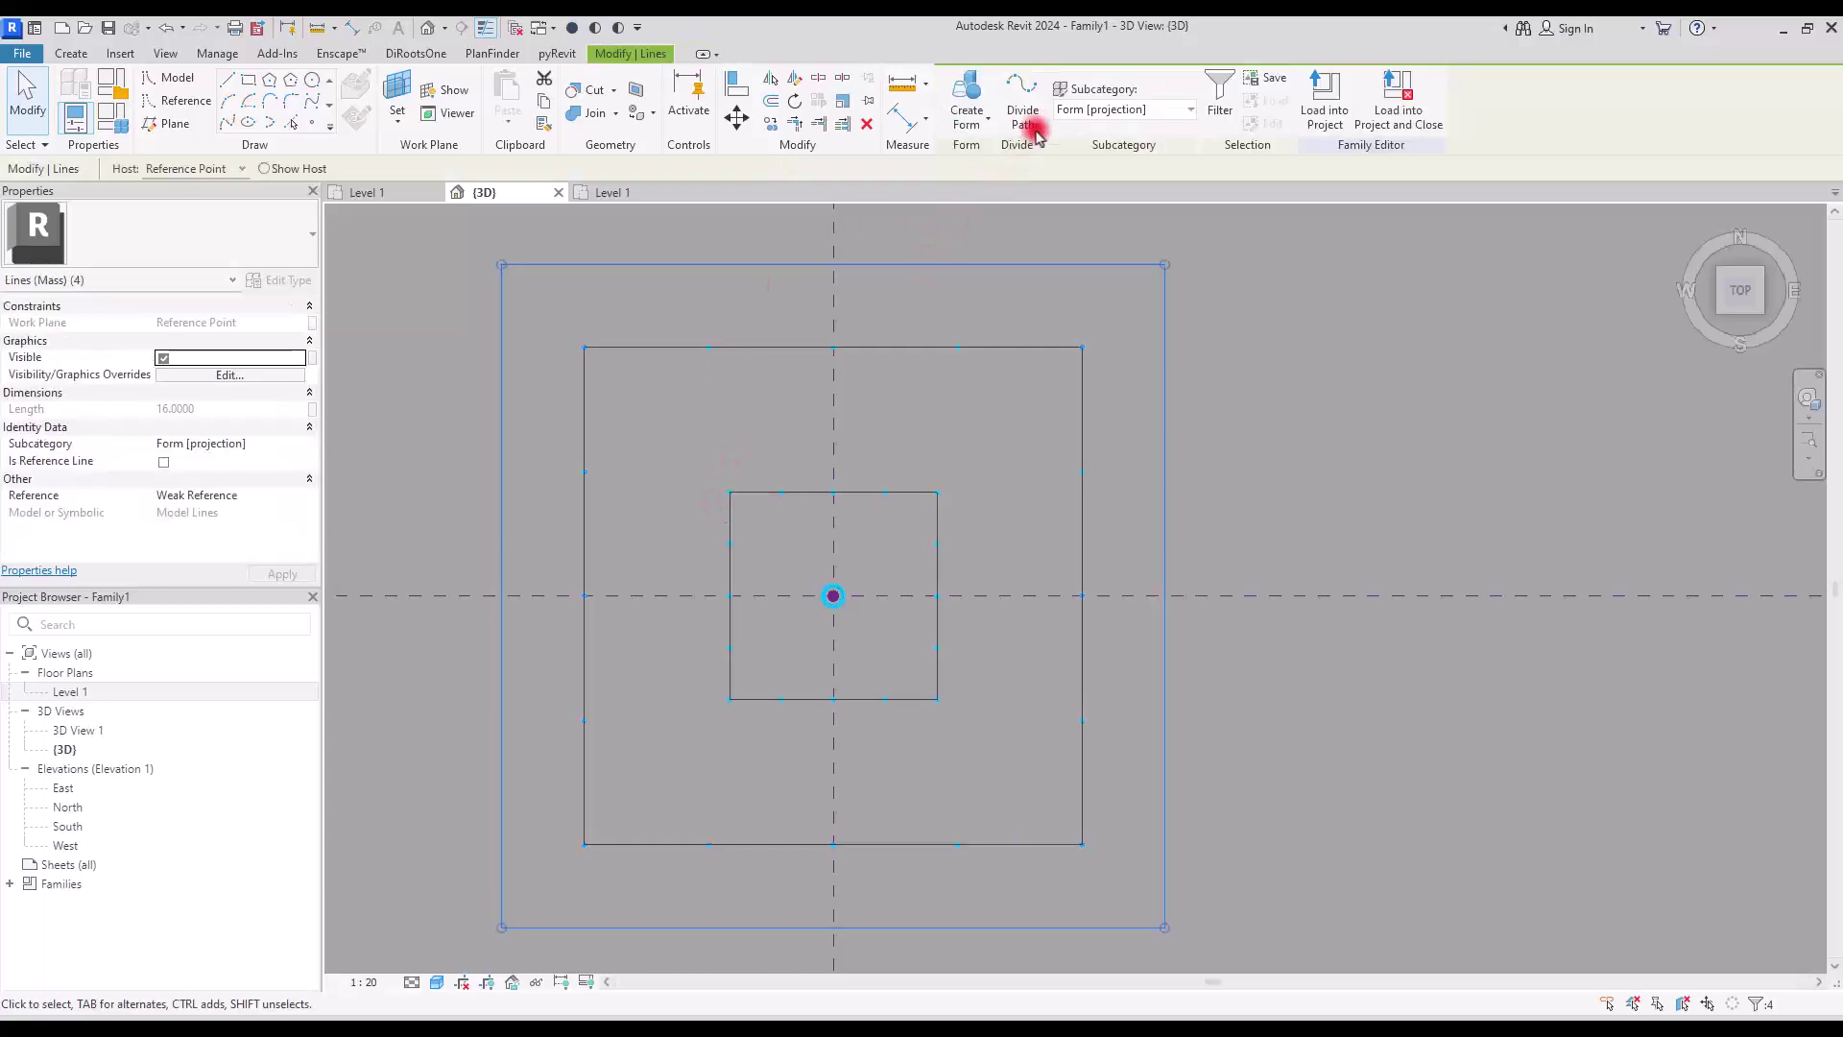
{"action": "left_click", "coordinate": [1024, 111]}
{"action": "left_click", "coordinate": [966, 920]}
{"action": "key", "text": "Escape"}
{"action": "left_click", "coordinate": [998, 420]}
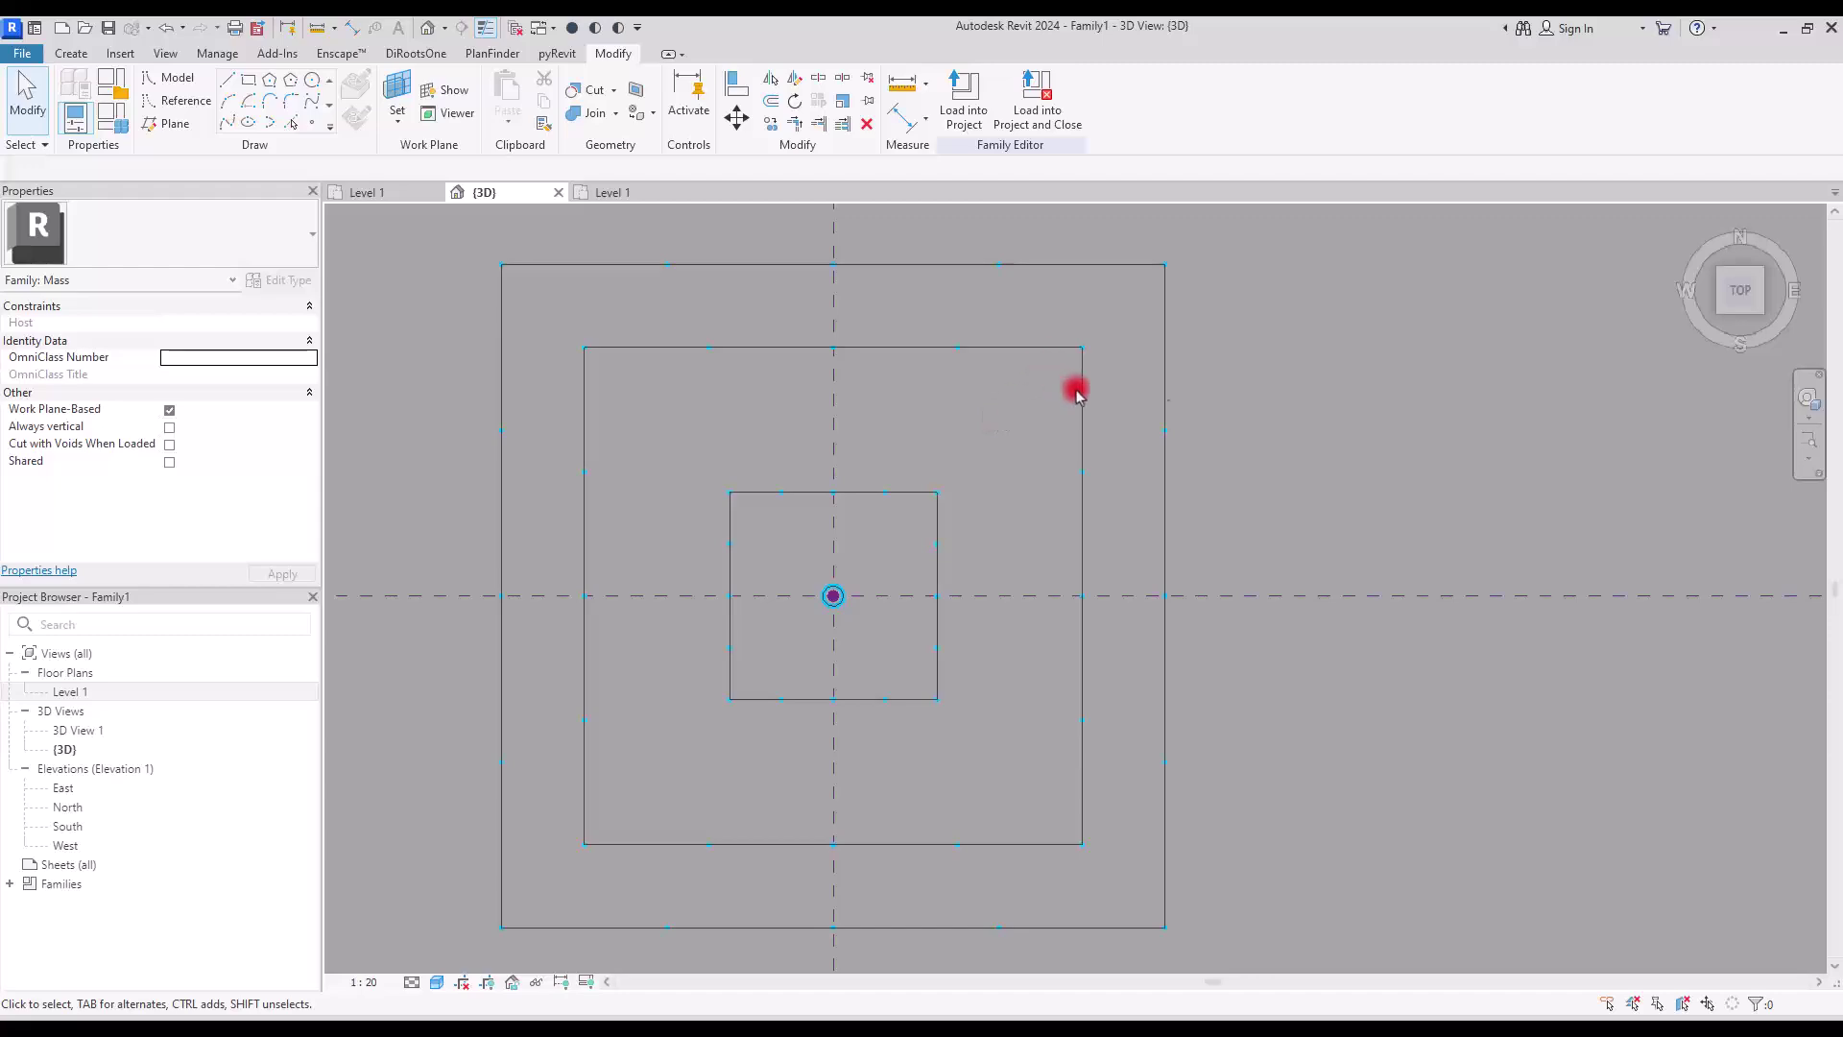
Place reference points on all division nodes of the innermost square.
{"action": "left_click", "coordinate": [1718, 308]}
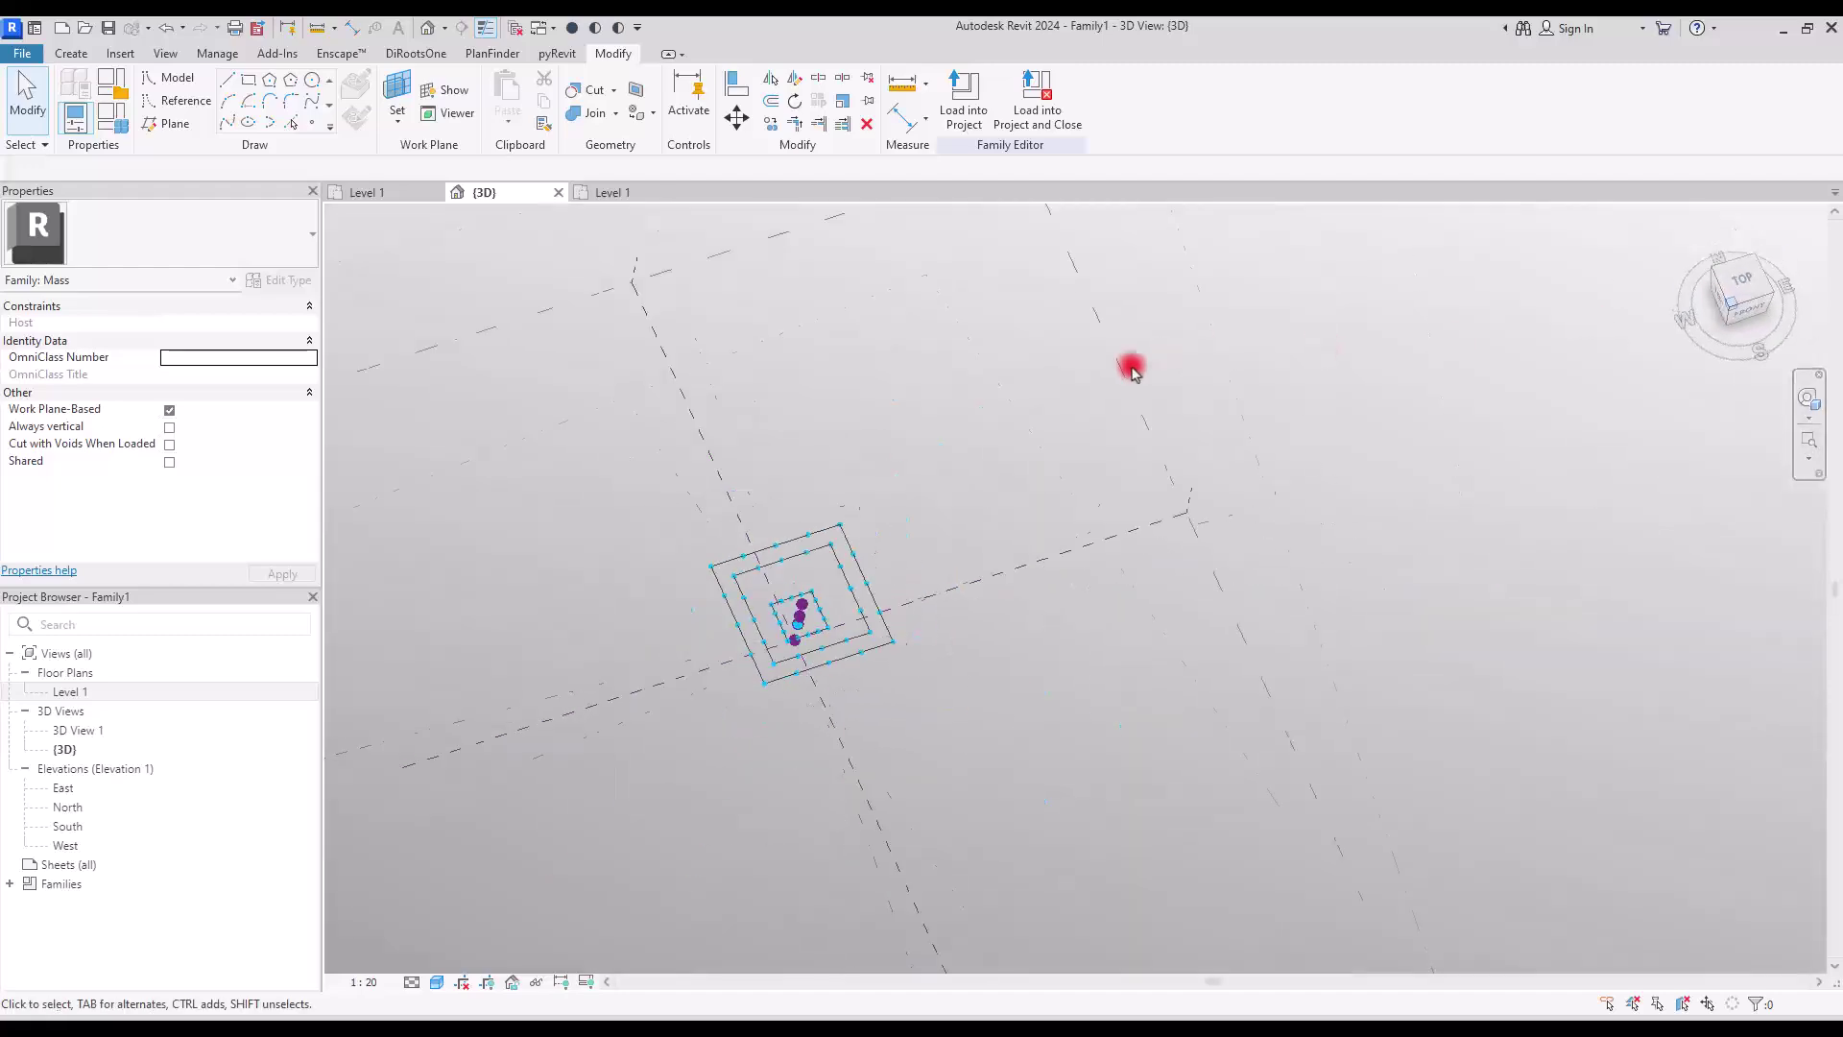
{"action": "scroll", "coordinate": [1162, 647], "scroll_direction": "up", "scroll_amount": 4}
{"action": "middle_click_drag", "start_coordinate": [1038, 773], "coordinate": [1278, 884], "text": "shift"}
{"action": "scroll", "coordinate": [1044, 582], "scroll_direction": "up", "scroll_amount": 3}
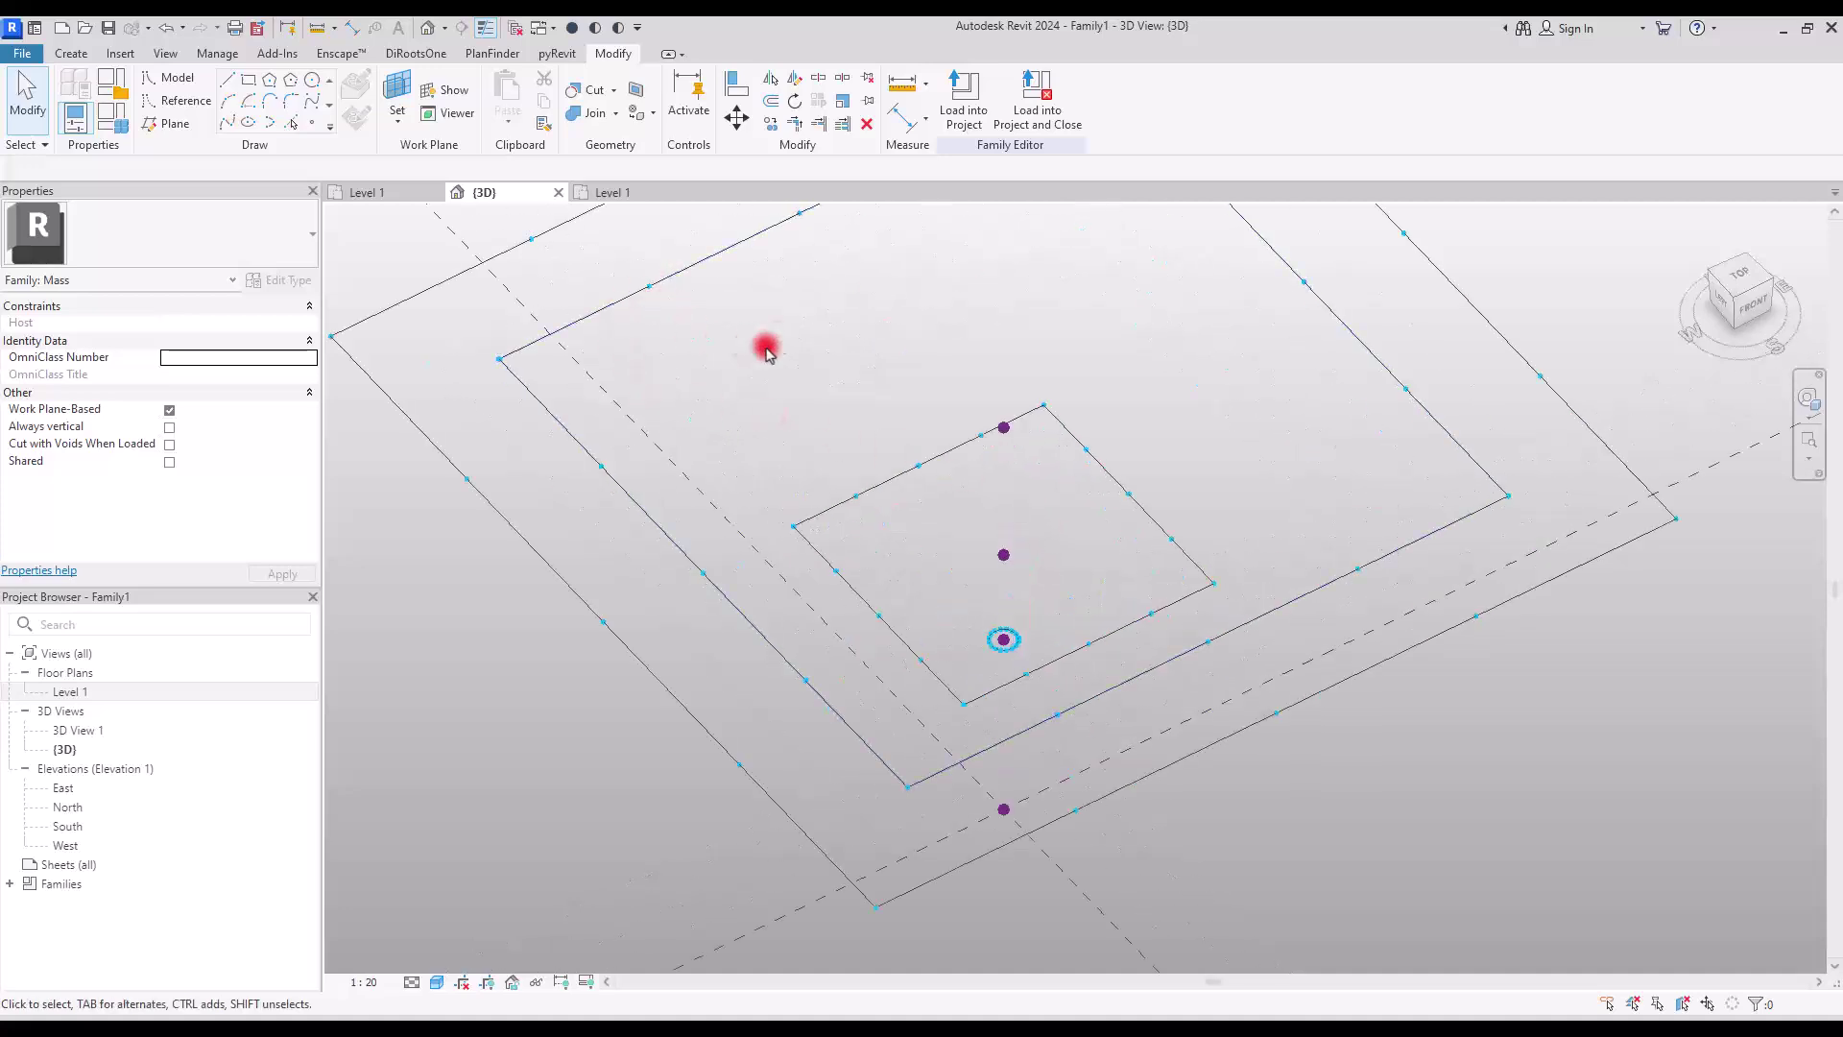
{"action": "middle_click_drag", "start_coordinate": [826, 363], "coordinate": [832, 398]}
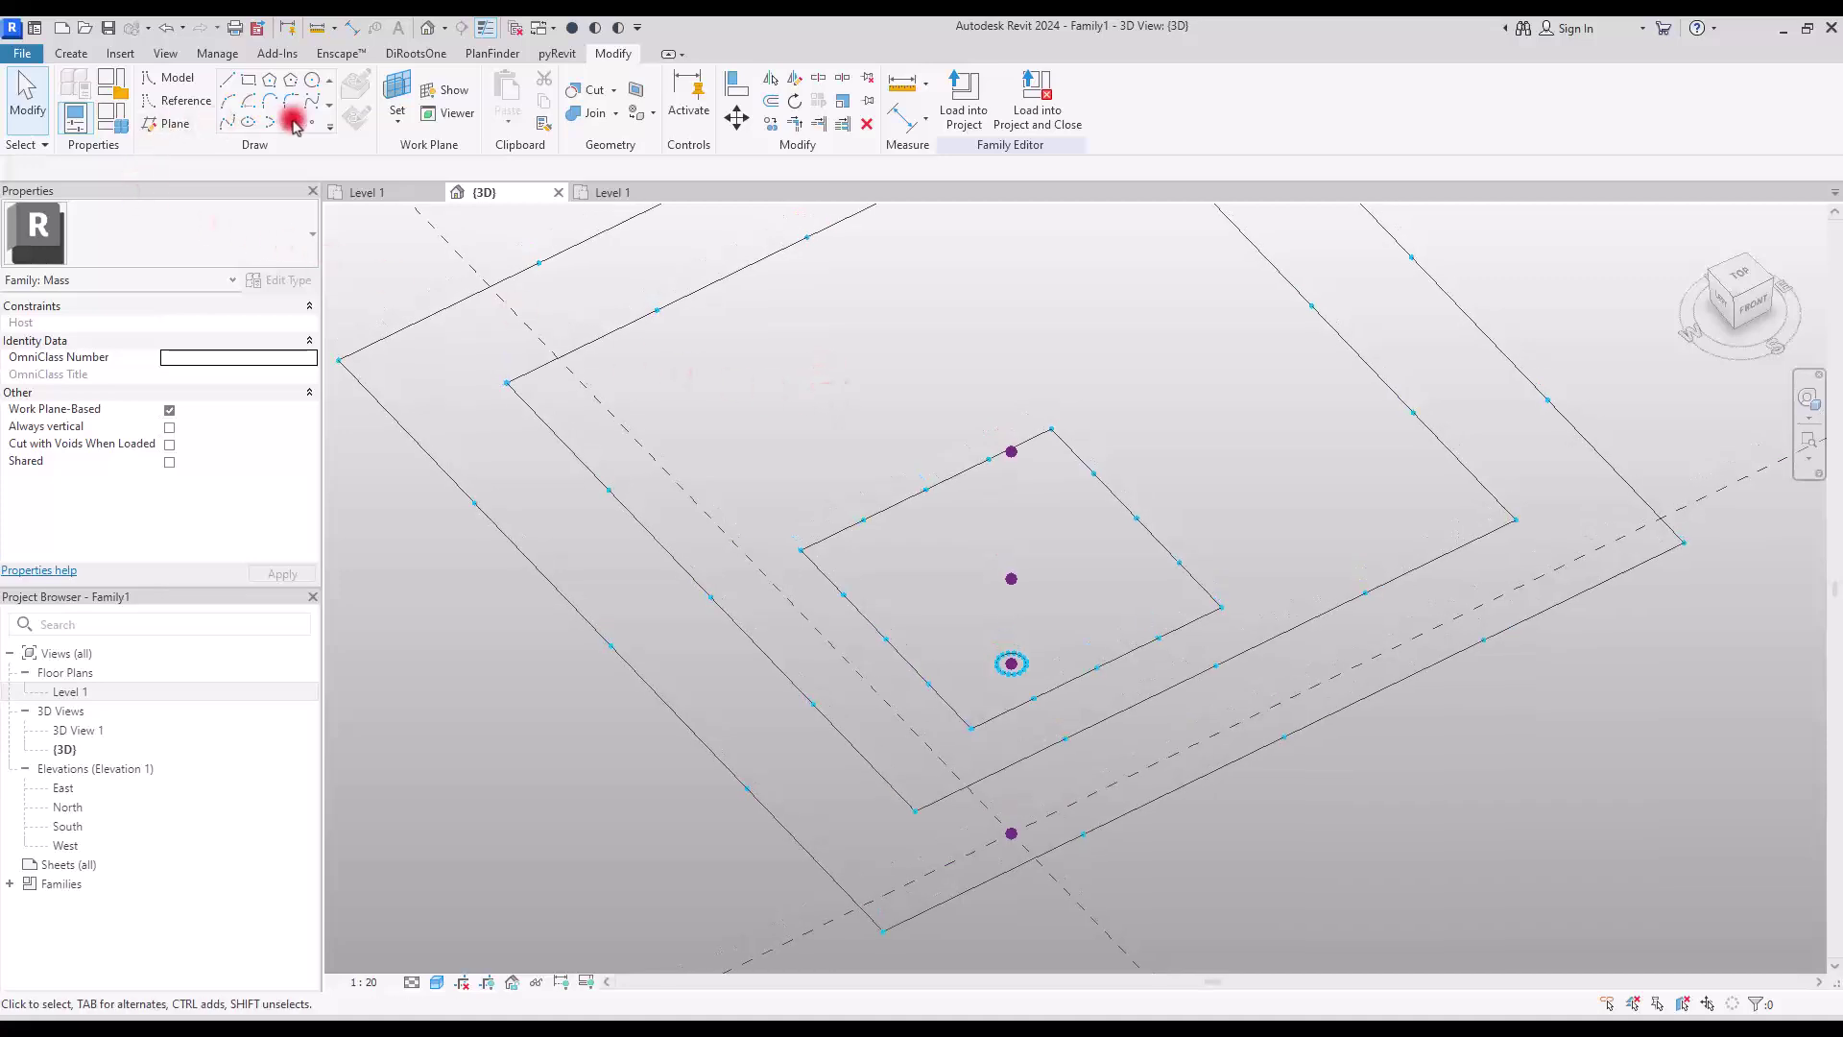
{"action": "left_click", "coordinate": [164, 79]}
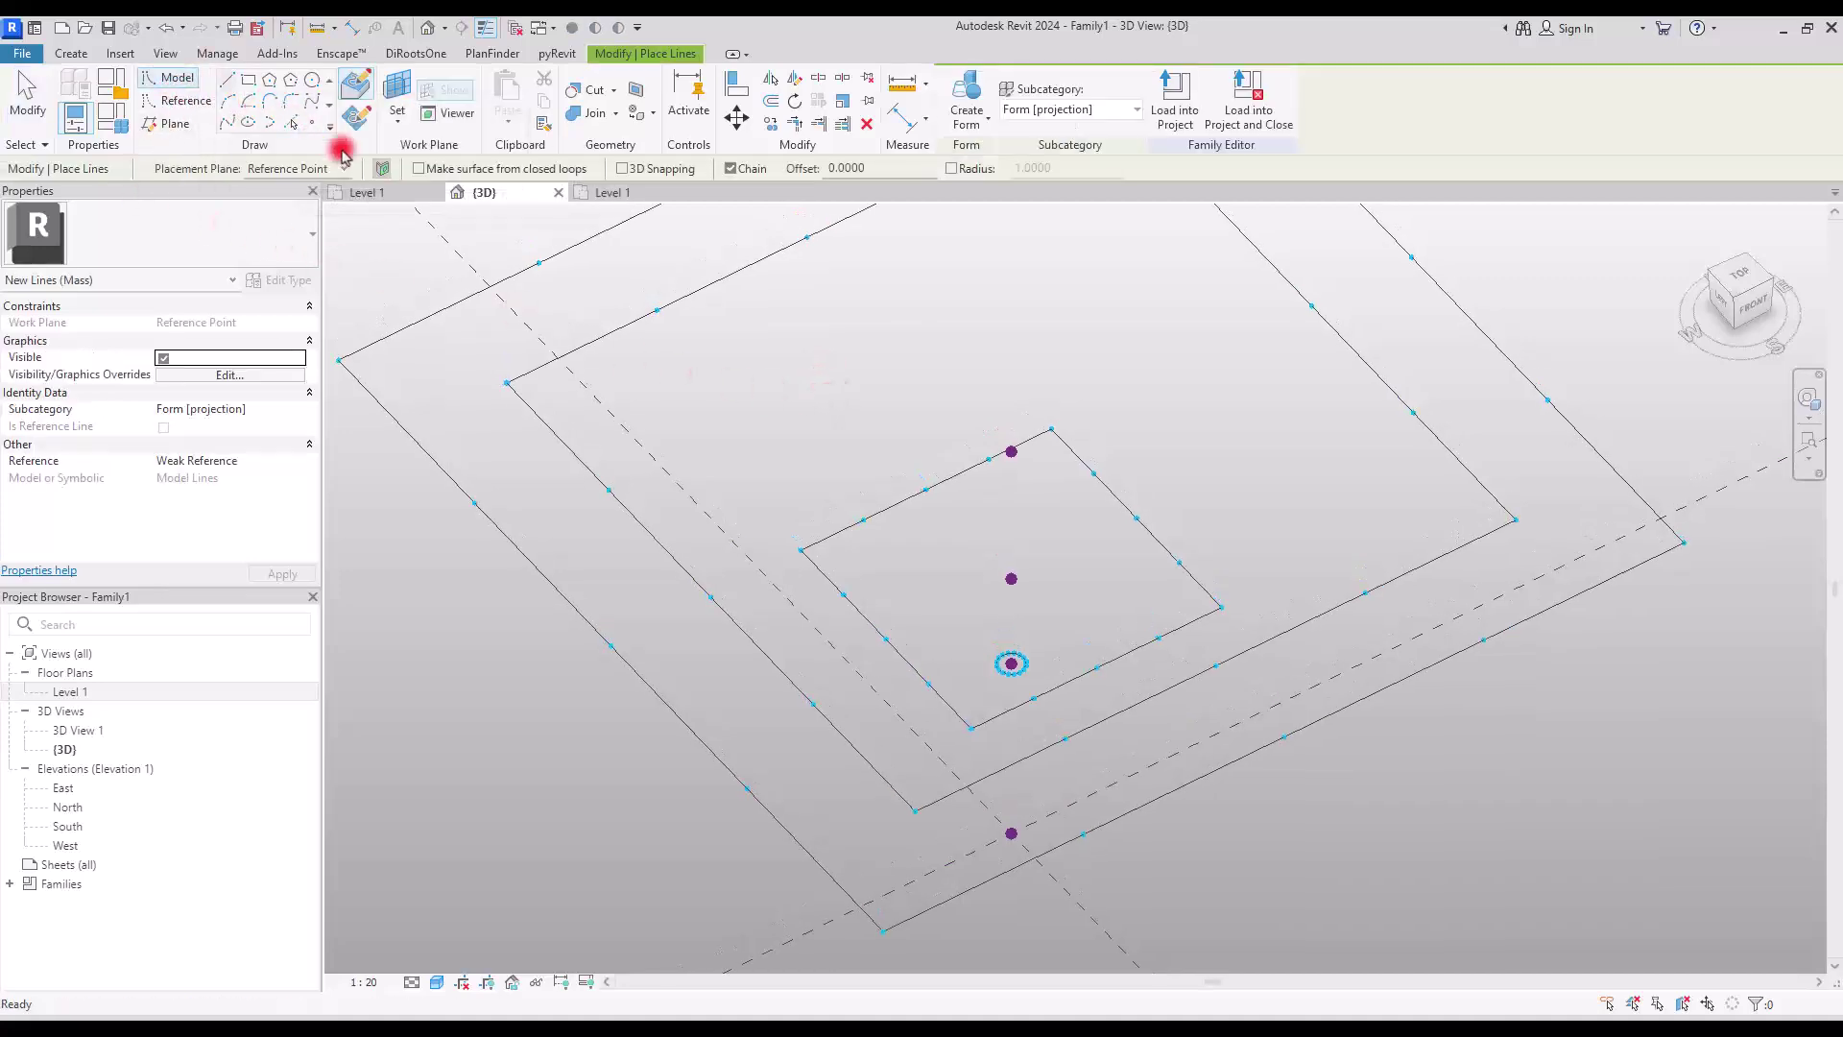
{"action": "left_click", "coordinate": [309, 129]}
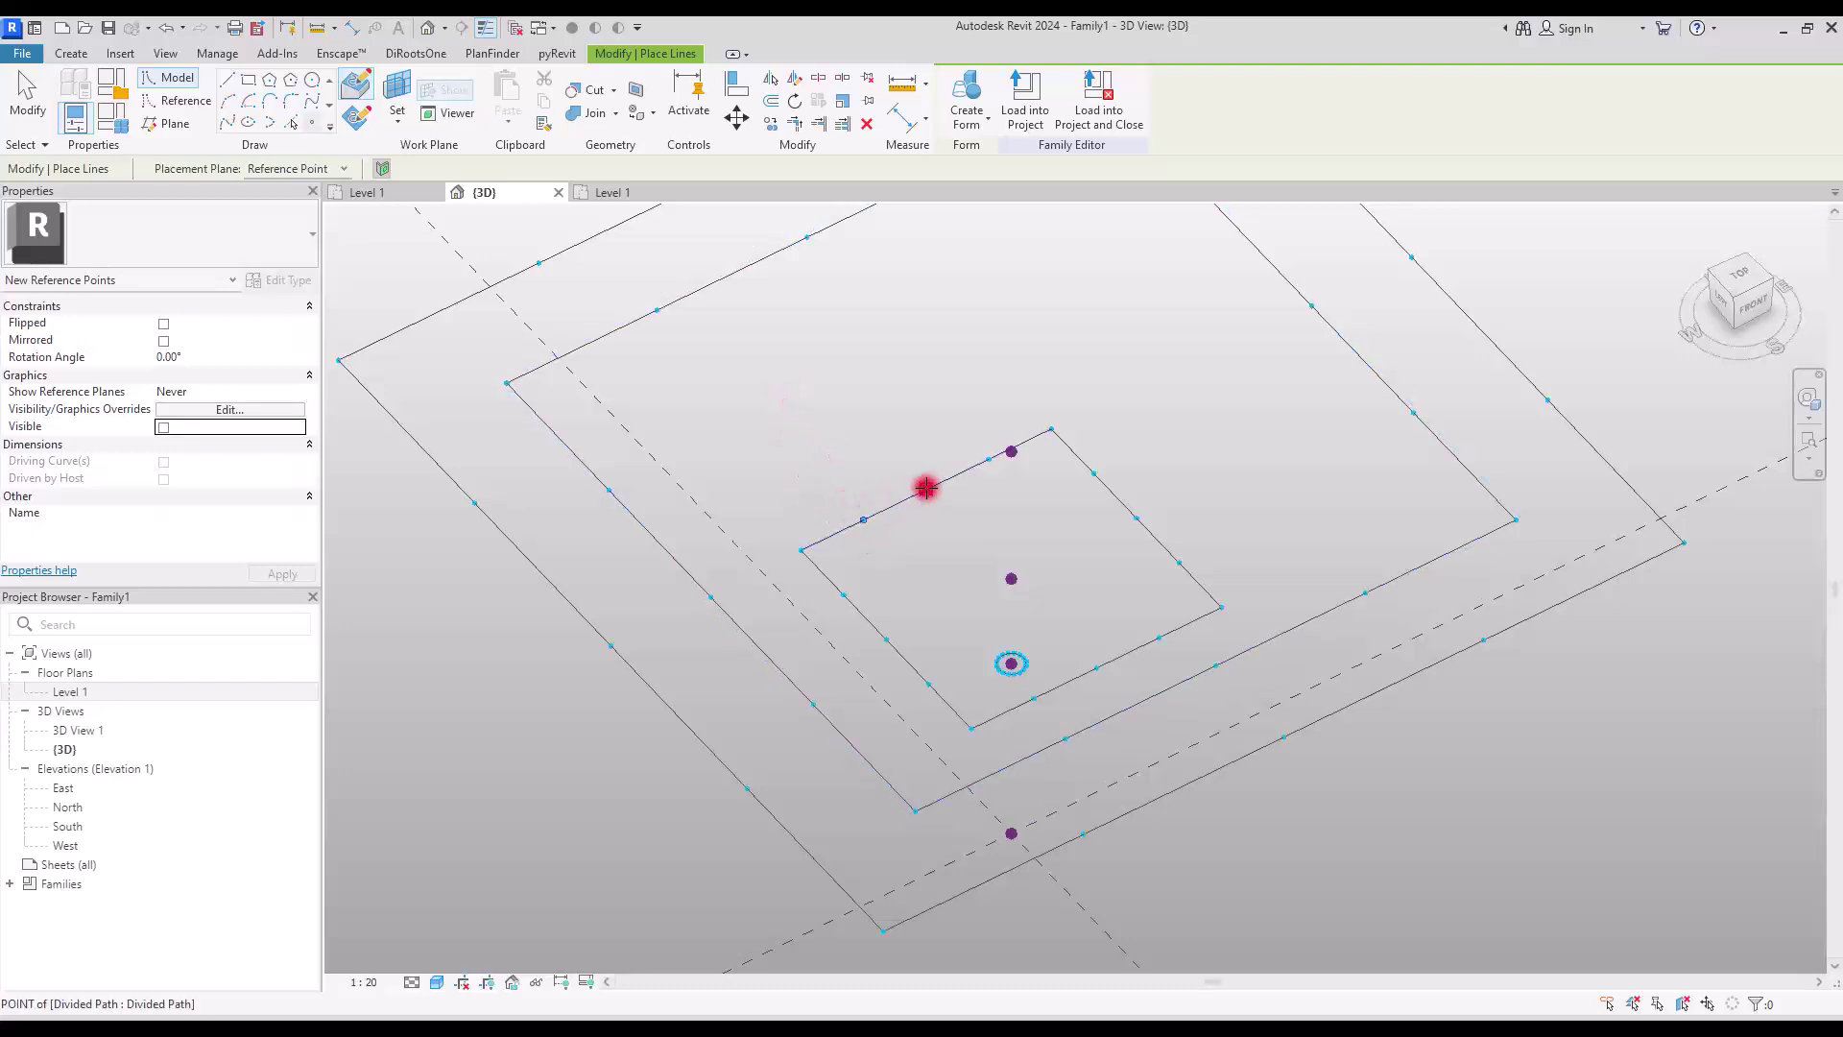
{"action": "left_click", "coordinate": [989, 460]}
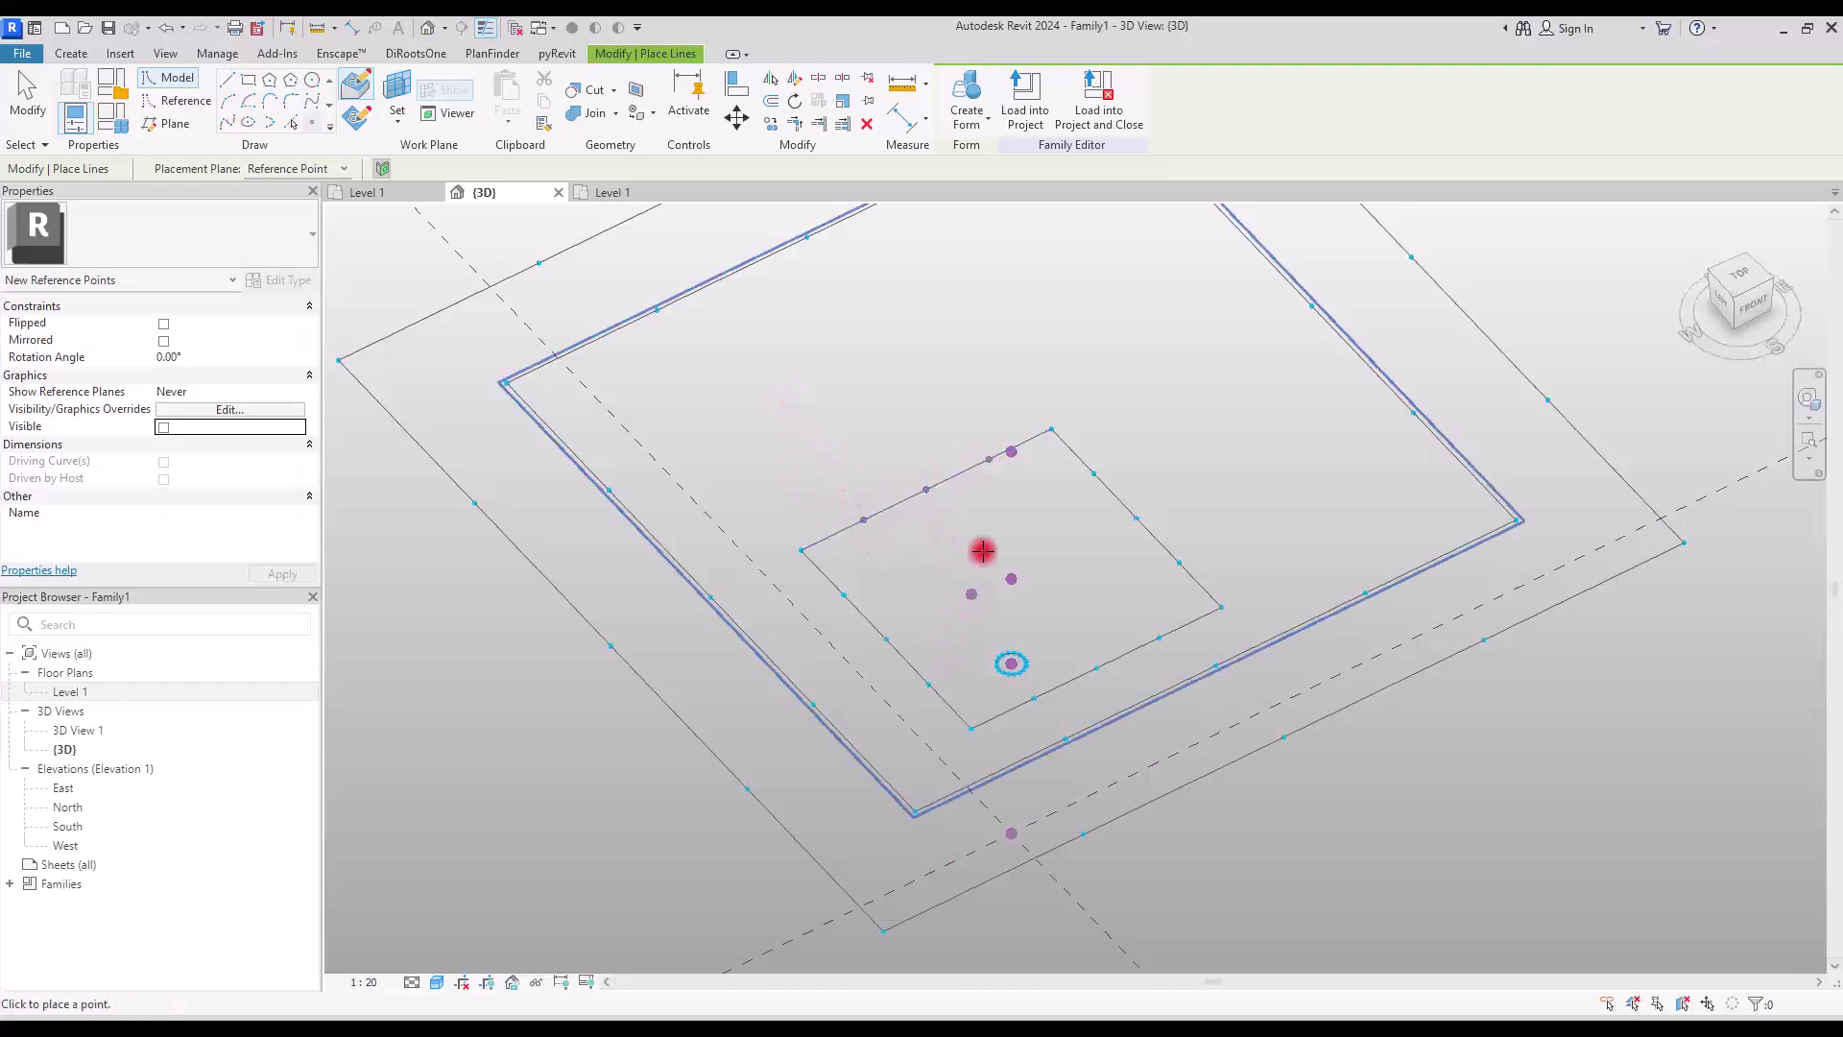
{"action": "left_click", "coordinate": [1181, 562]}
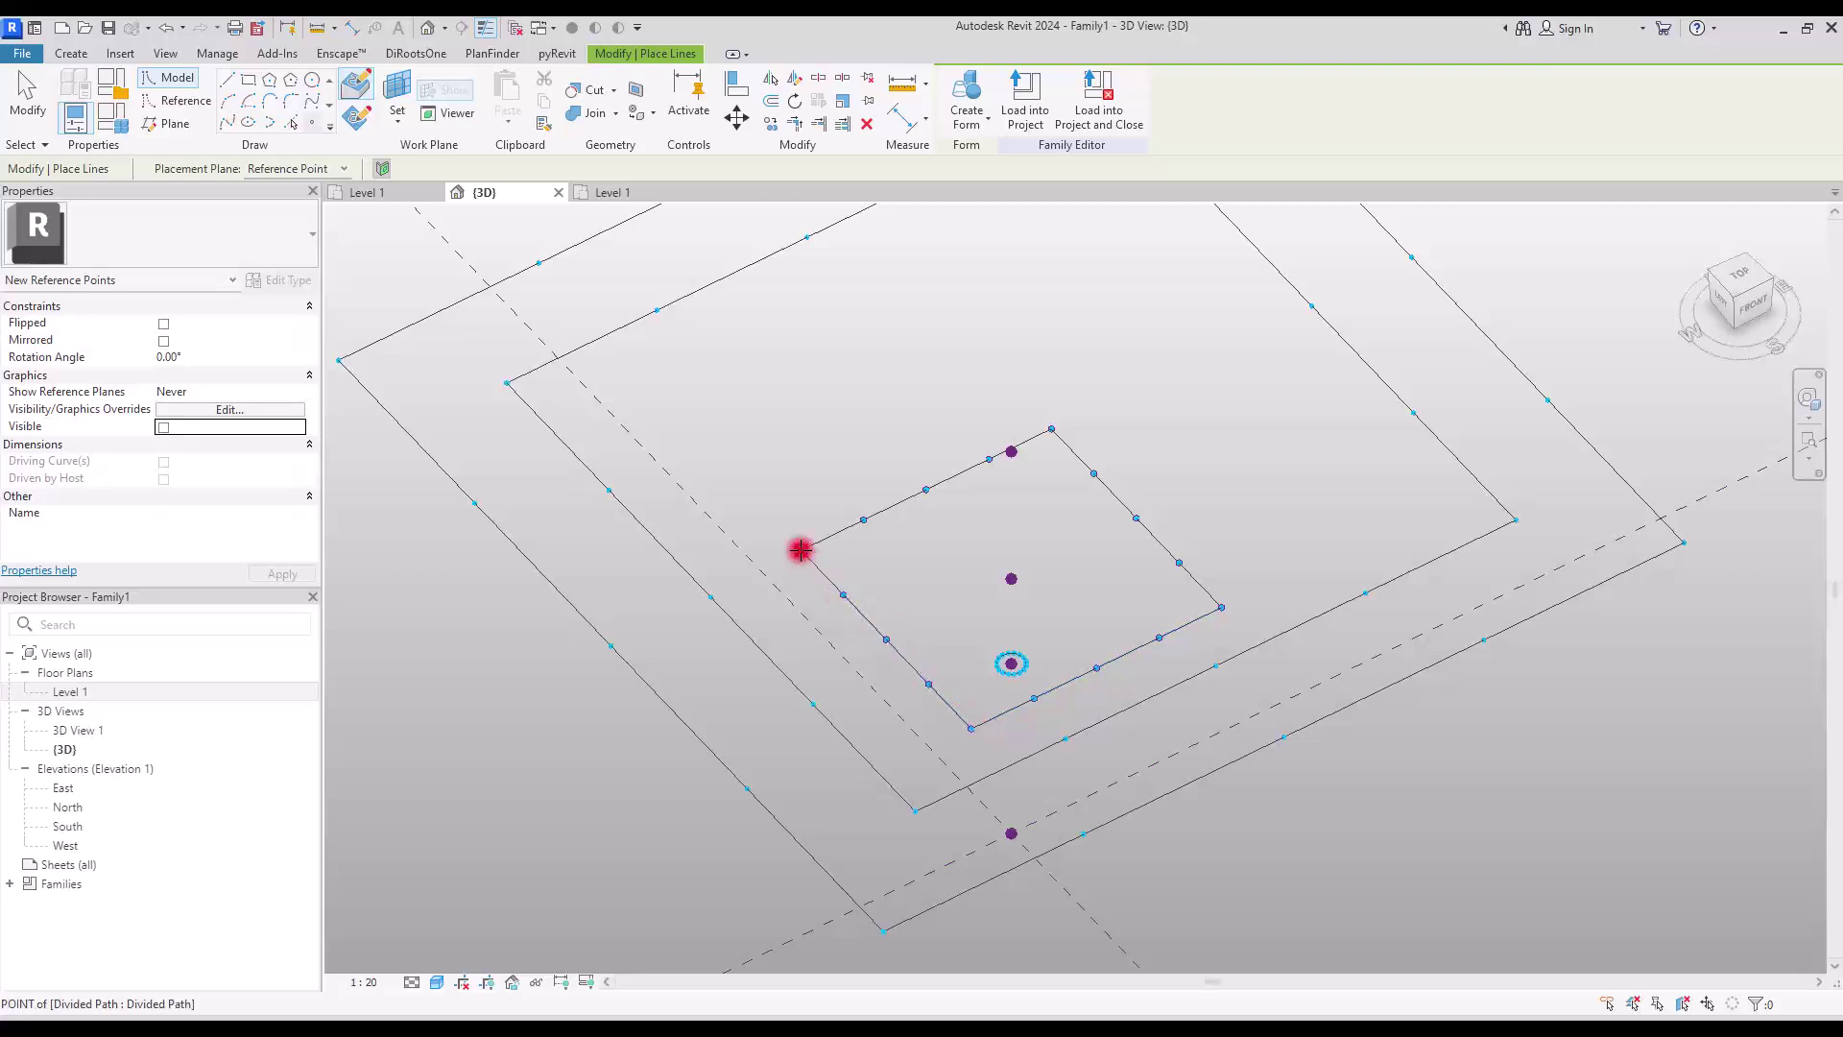
Place reference points on all division nodes of the middle square, the outermost square and the small circle.
{"action": "middle_click_drag", "start_coordinate": [800, 397], "coordinate": [1119, 320], "text": "shift"}
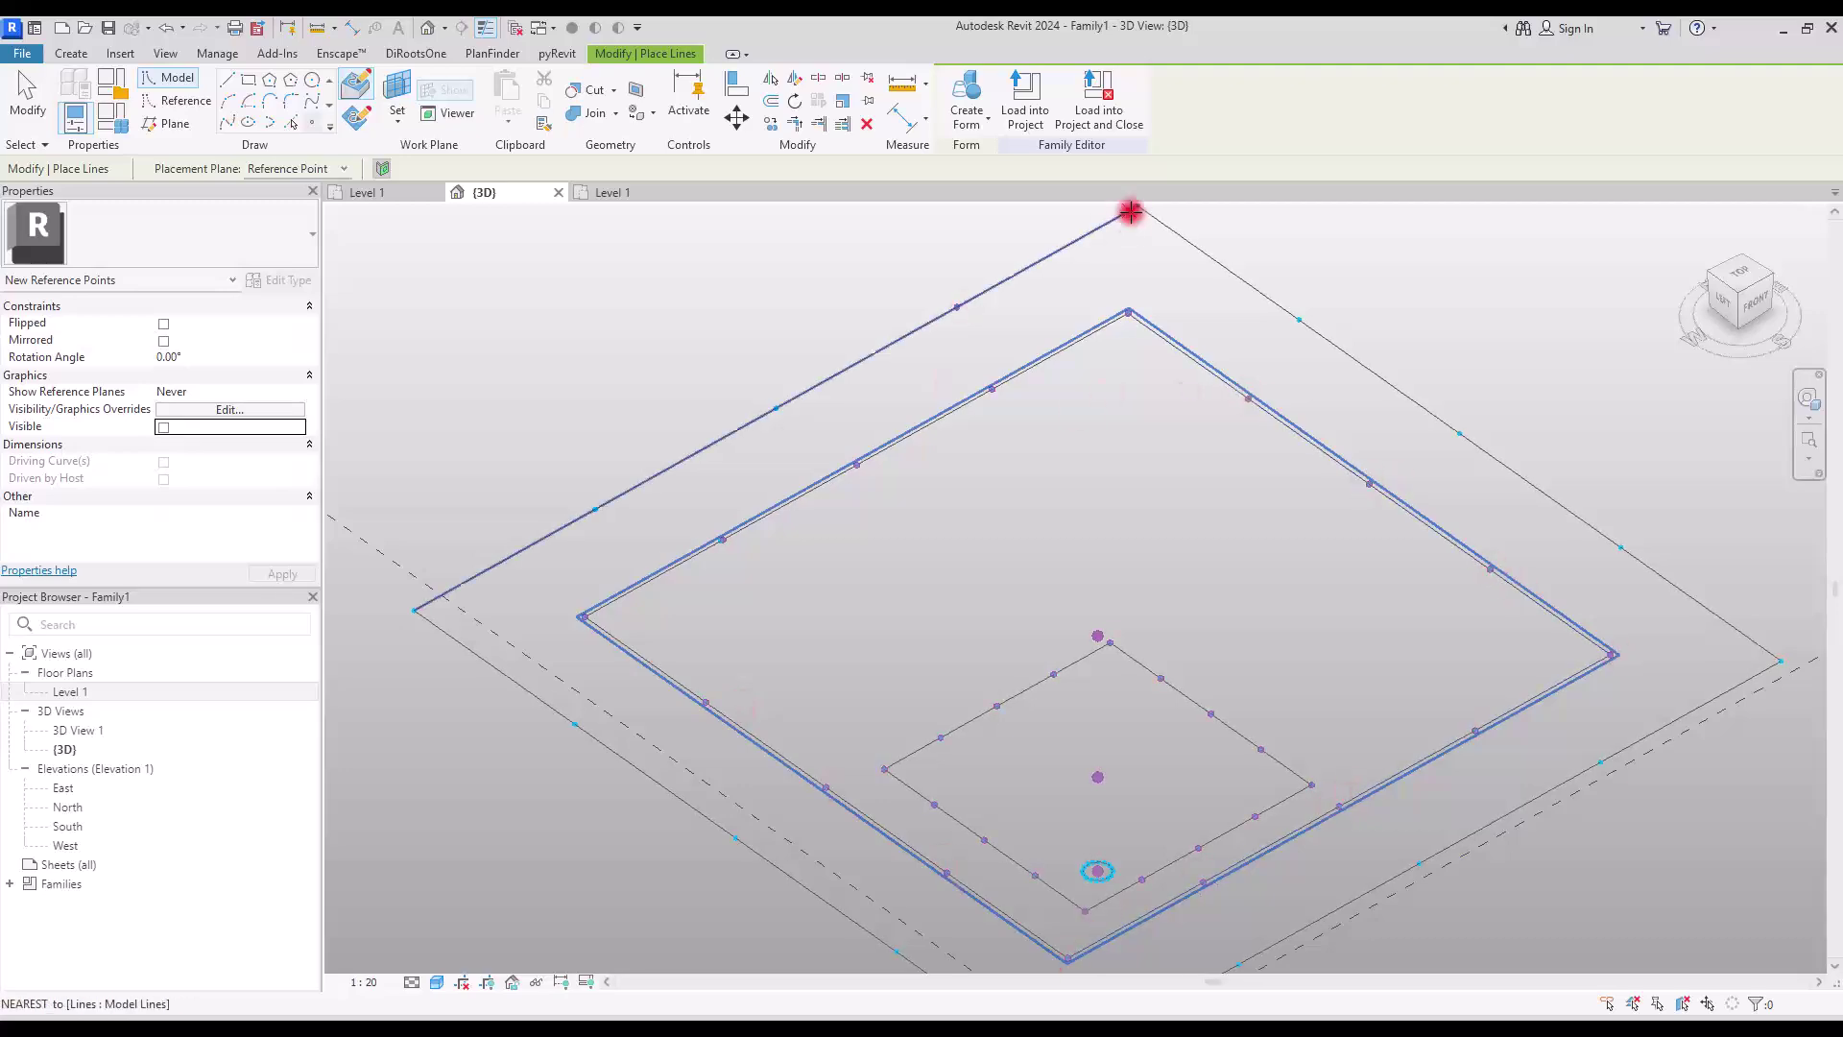
{"action": "middle_click_drag", "start_coordinate": [700, 650], "coordinate": [1139, 682]}
{"action": "middle_click_drag", "start_coordinate": [1674, 362], "coordinate": [914, 398]}
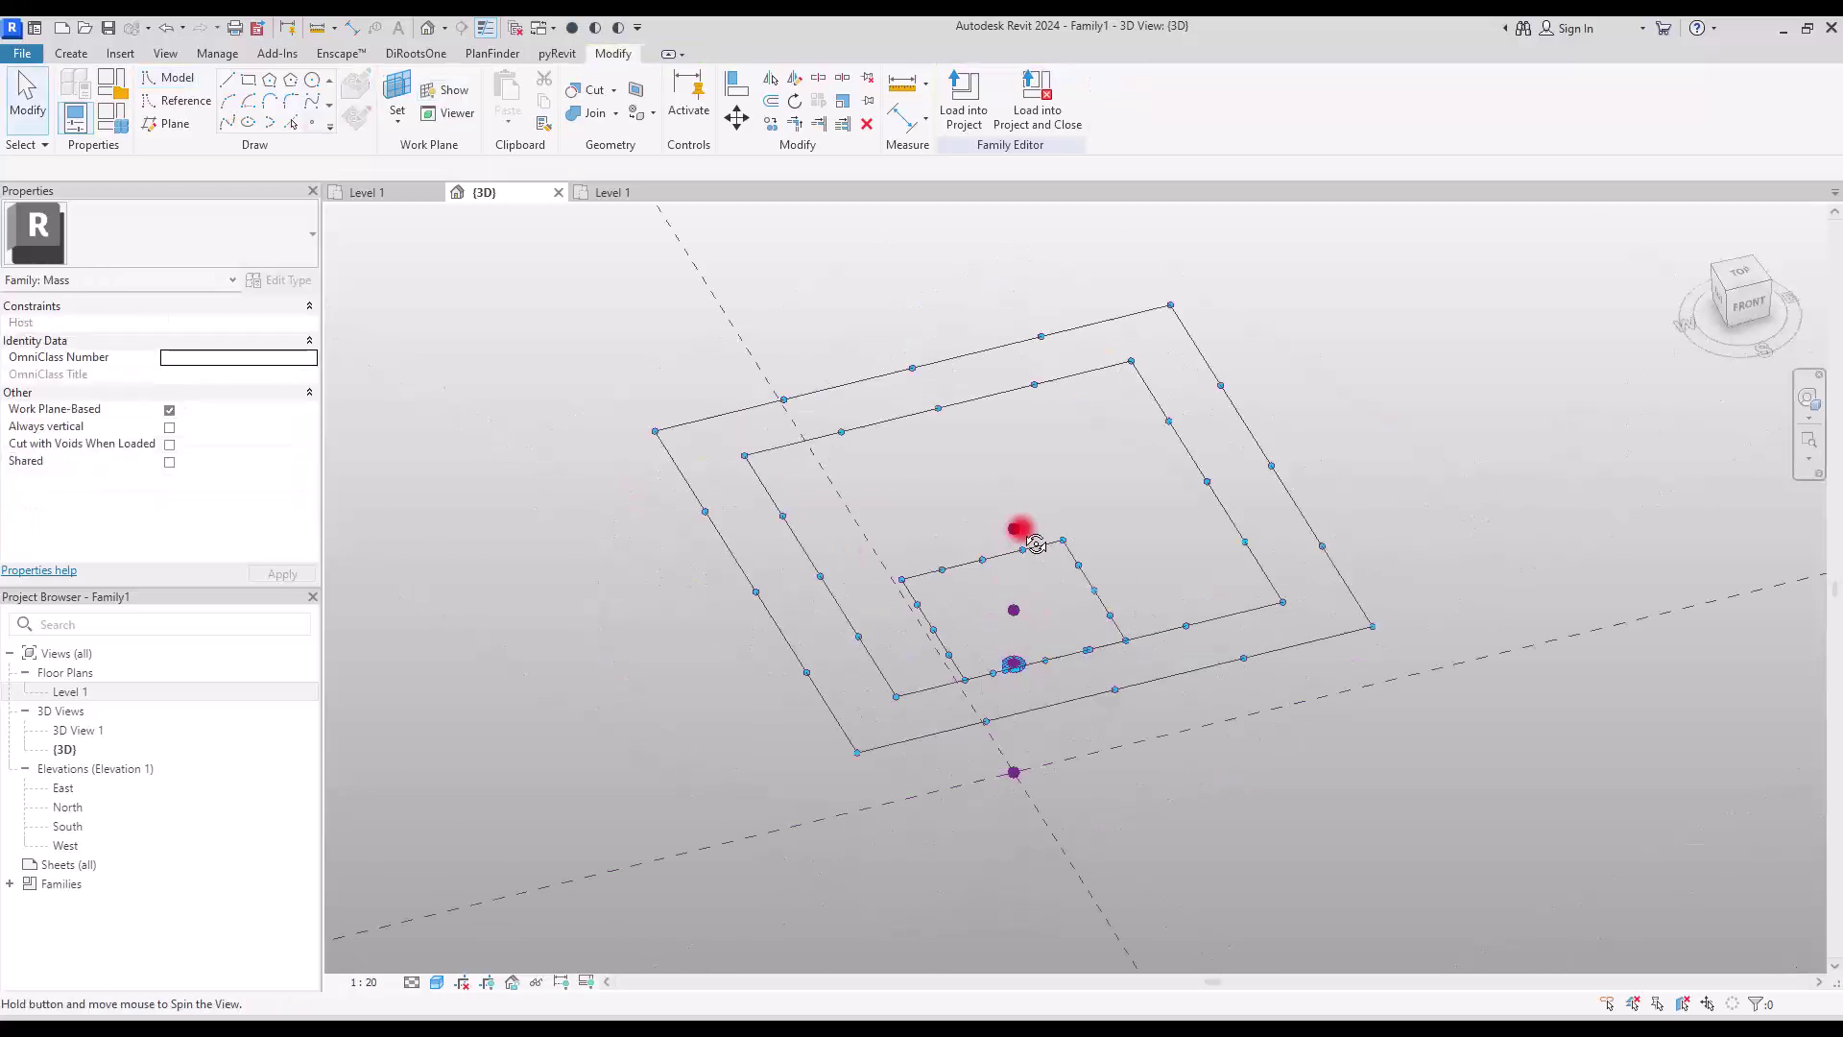
Examine from the top view how the reference points on the three squares align with those on the small circle.
{"action": "scroll", "coordinate": [1008, 528], "scroll_direction": "up", "scroll_amount": 2}
{"action": "scroll", "coordinate": [960, 561], "scroll_direction": "down", "scroll_amount": 3}
{"action": "left_click", "coordinate": [1736, 280]}
{"action": "scroll", "coordinate": [1143, 549], "scroll_direction": "up", "scroll_amount": 6}
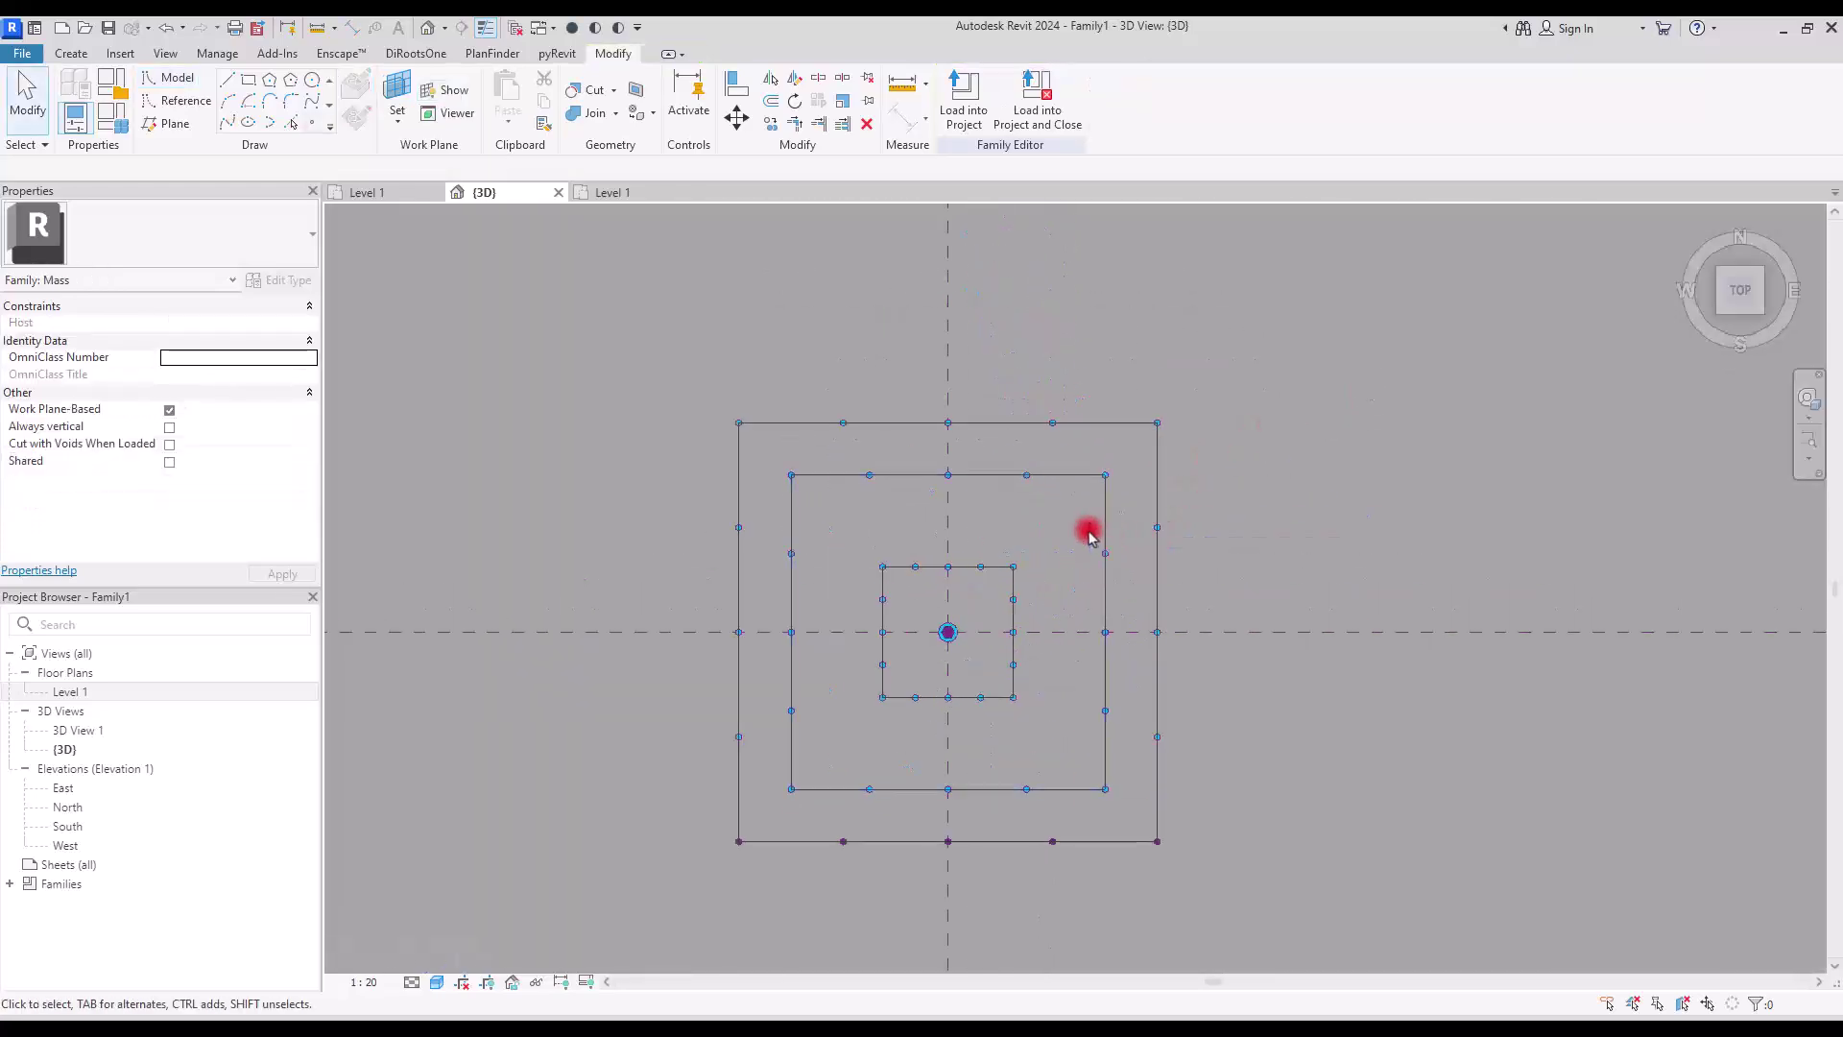
{"action": "scroll", "coordinate": [811, 758], "scroll_direction": "down", "scroll_amount": 1}
{"action": "scroll", "coordinate": [802, 751], "scroll_direction": "down", "scroll_amount": 2}
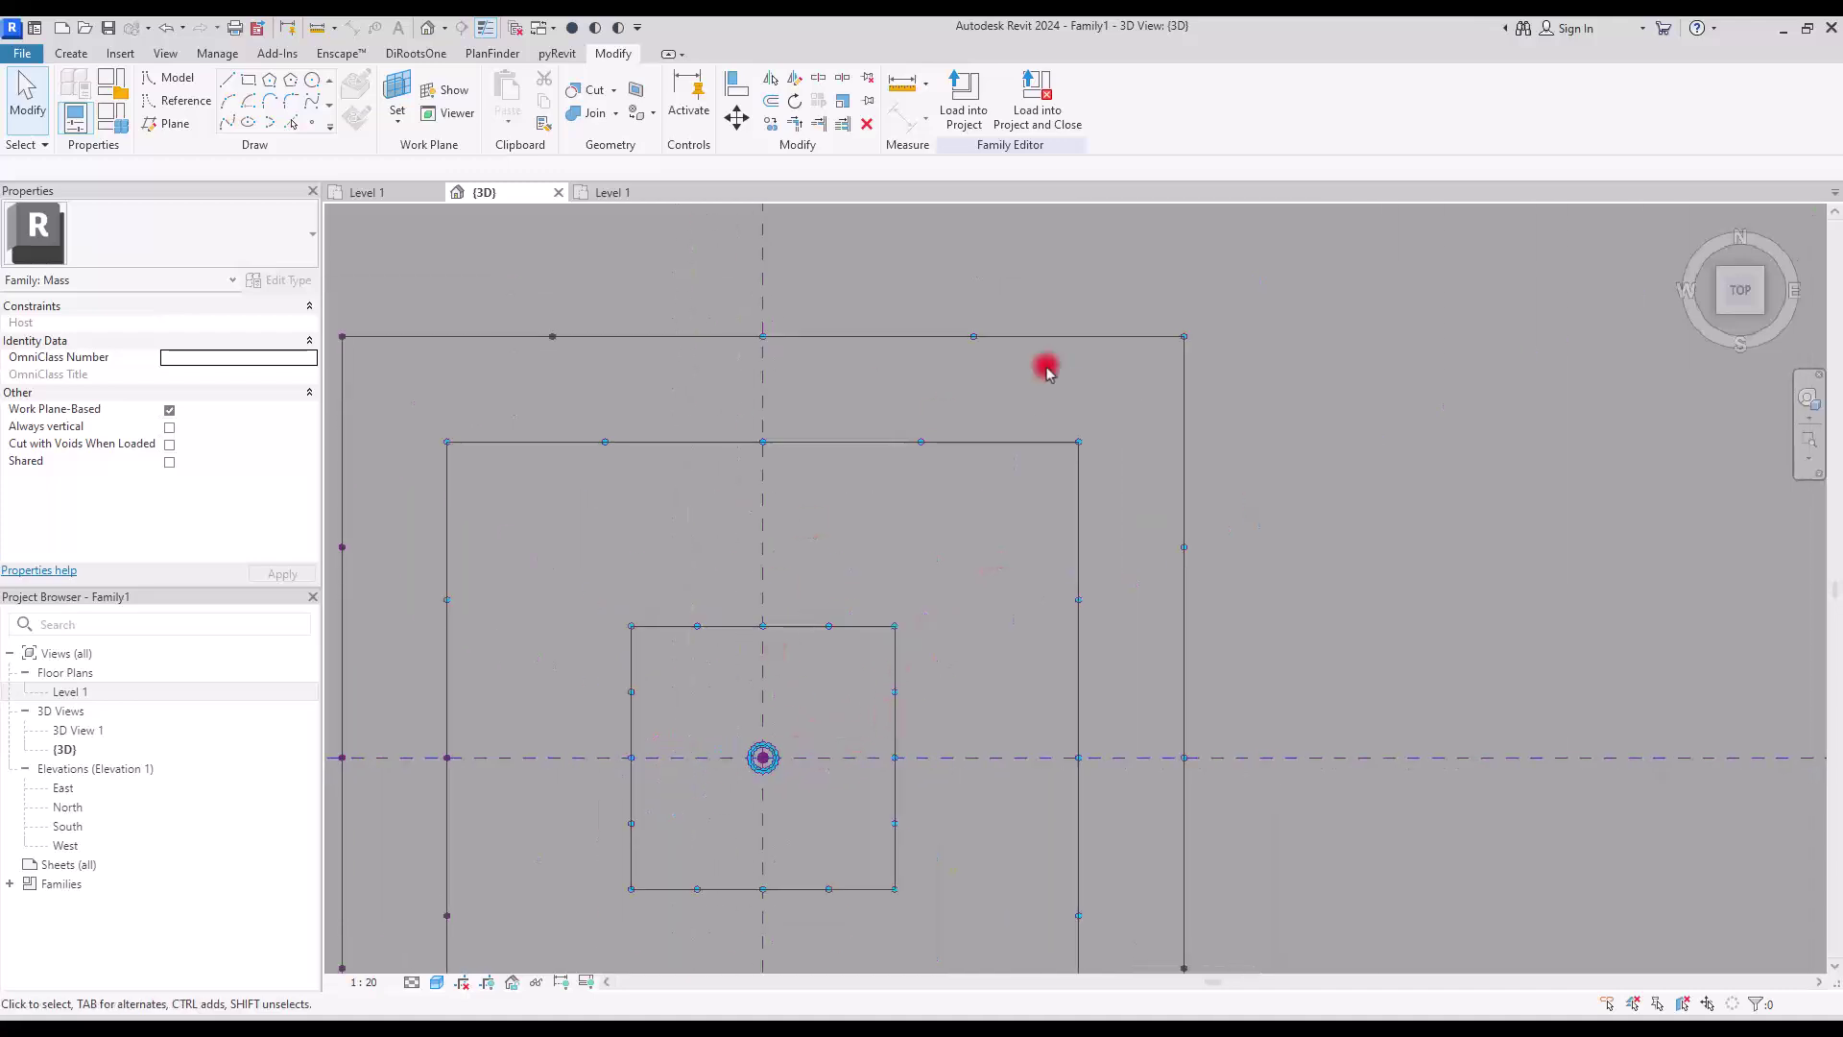
{"action": "middle_click_drag", "start_coordinate": [864, 614], "coordinate": [970, 527]}
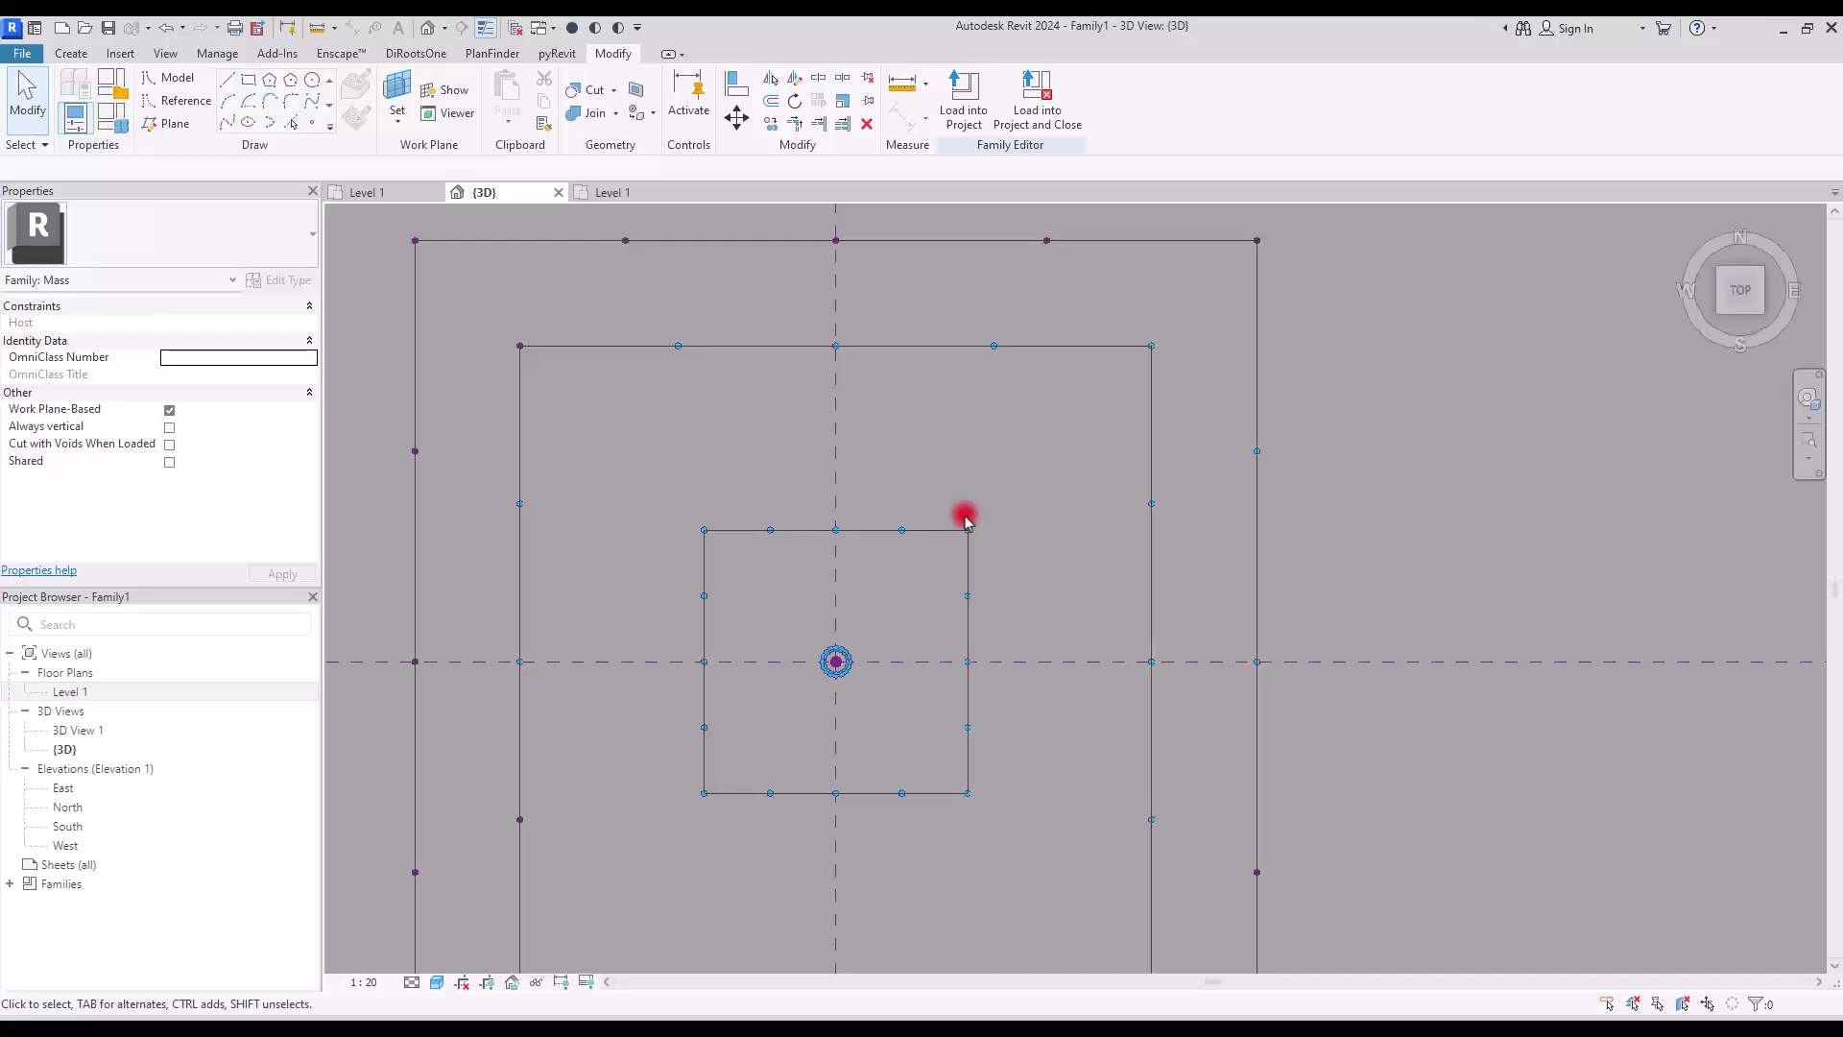
{"action": "scroll", "coordinate": [893, 667], "scroll_direction": "up", "scroll_amount": 3}
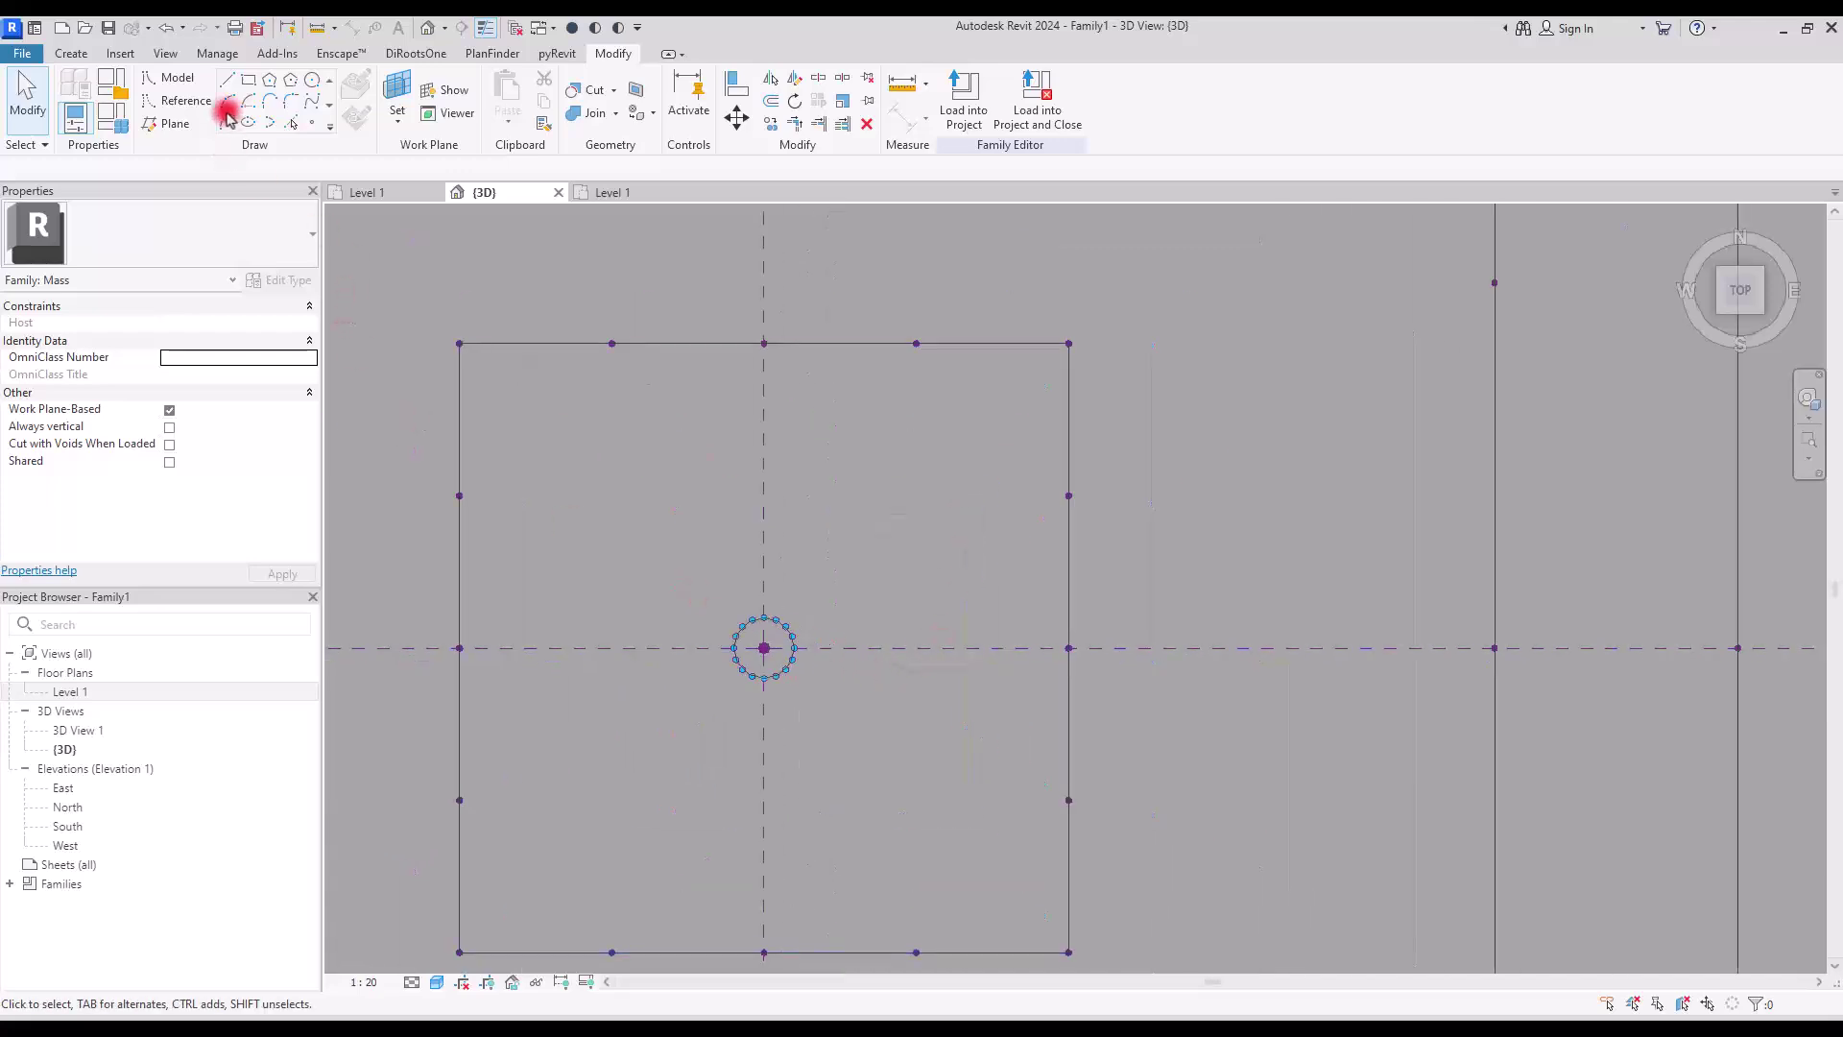
{"action": "left_click", "coordinate": [785, 628]}
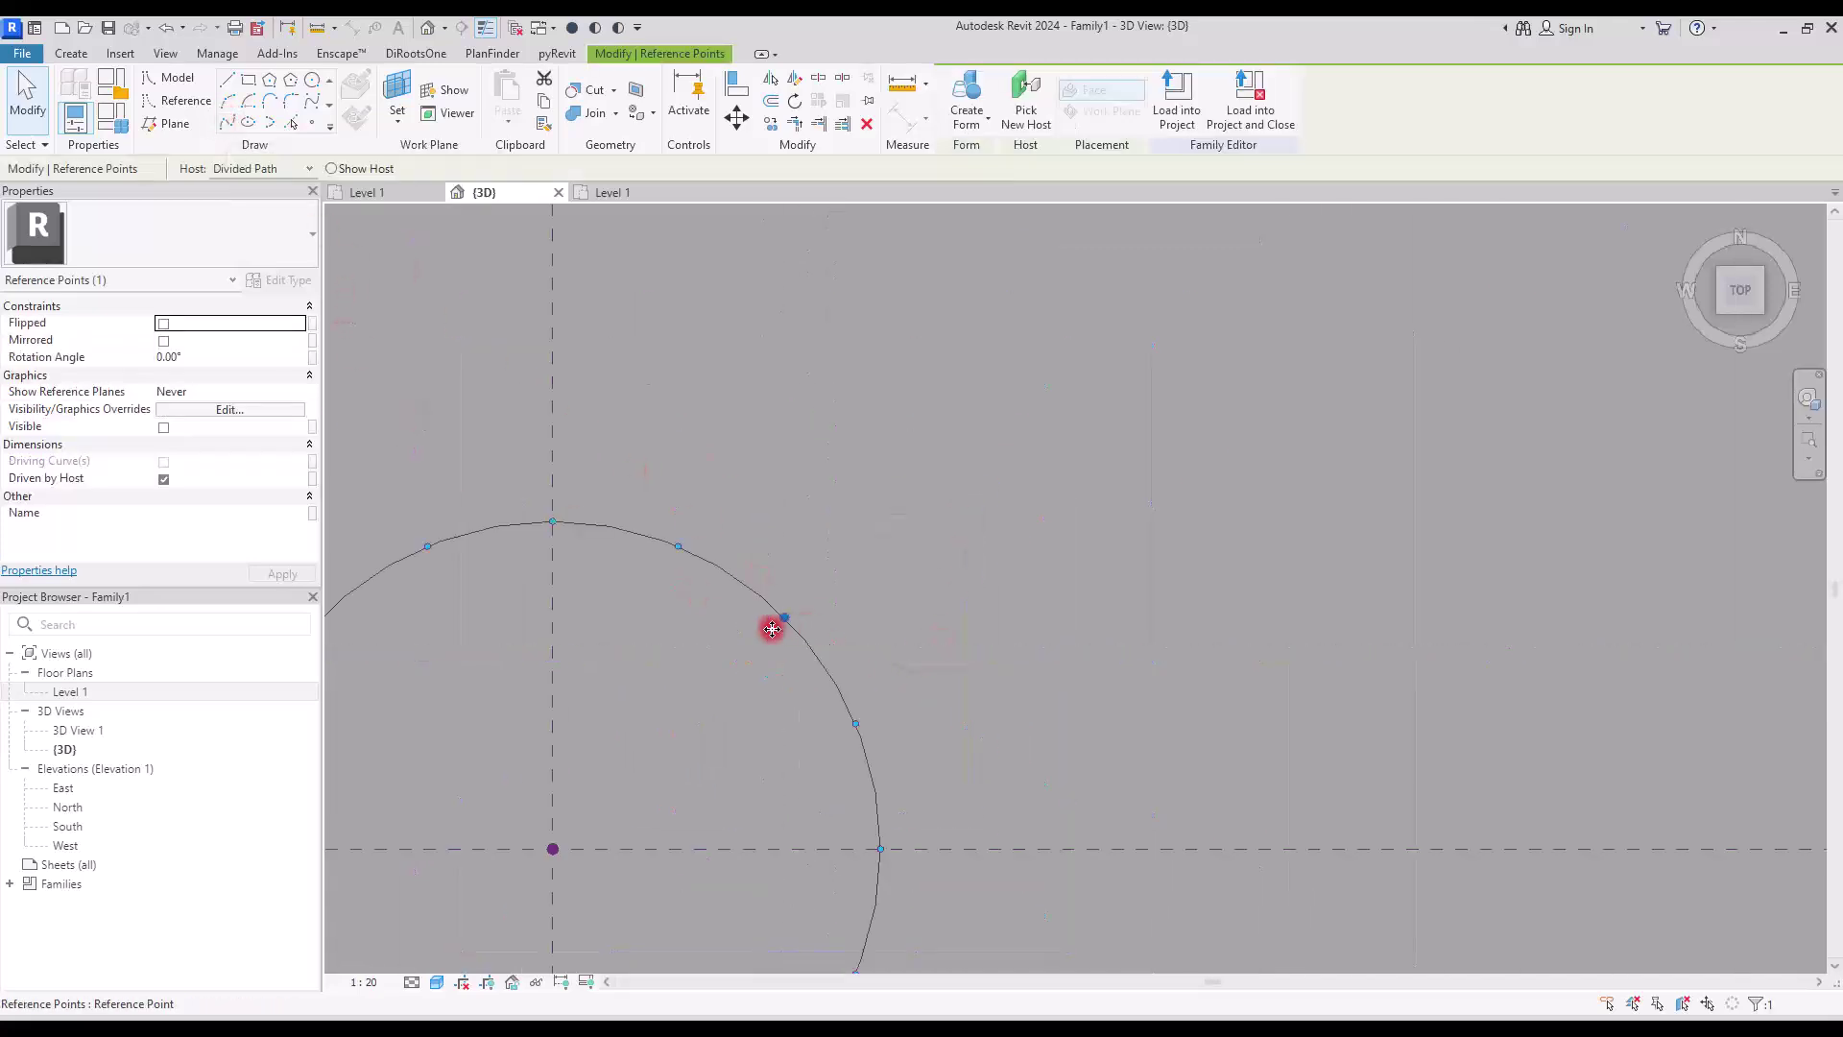
{"action": "left_click", "coordinate": [899, 432]}
{"action": "left_click_drag", "start_coordinate": [700, 679], "coordinate": [864, 576]}
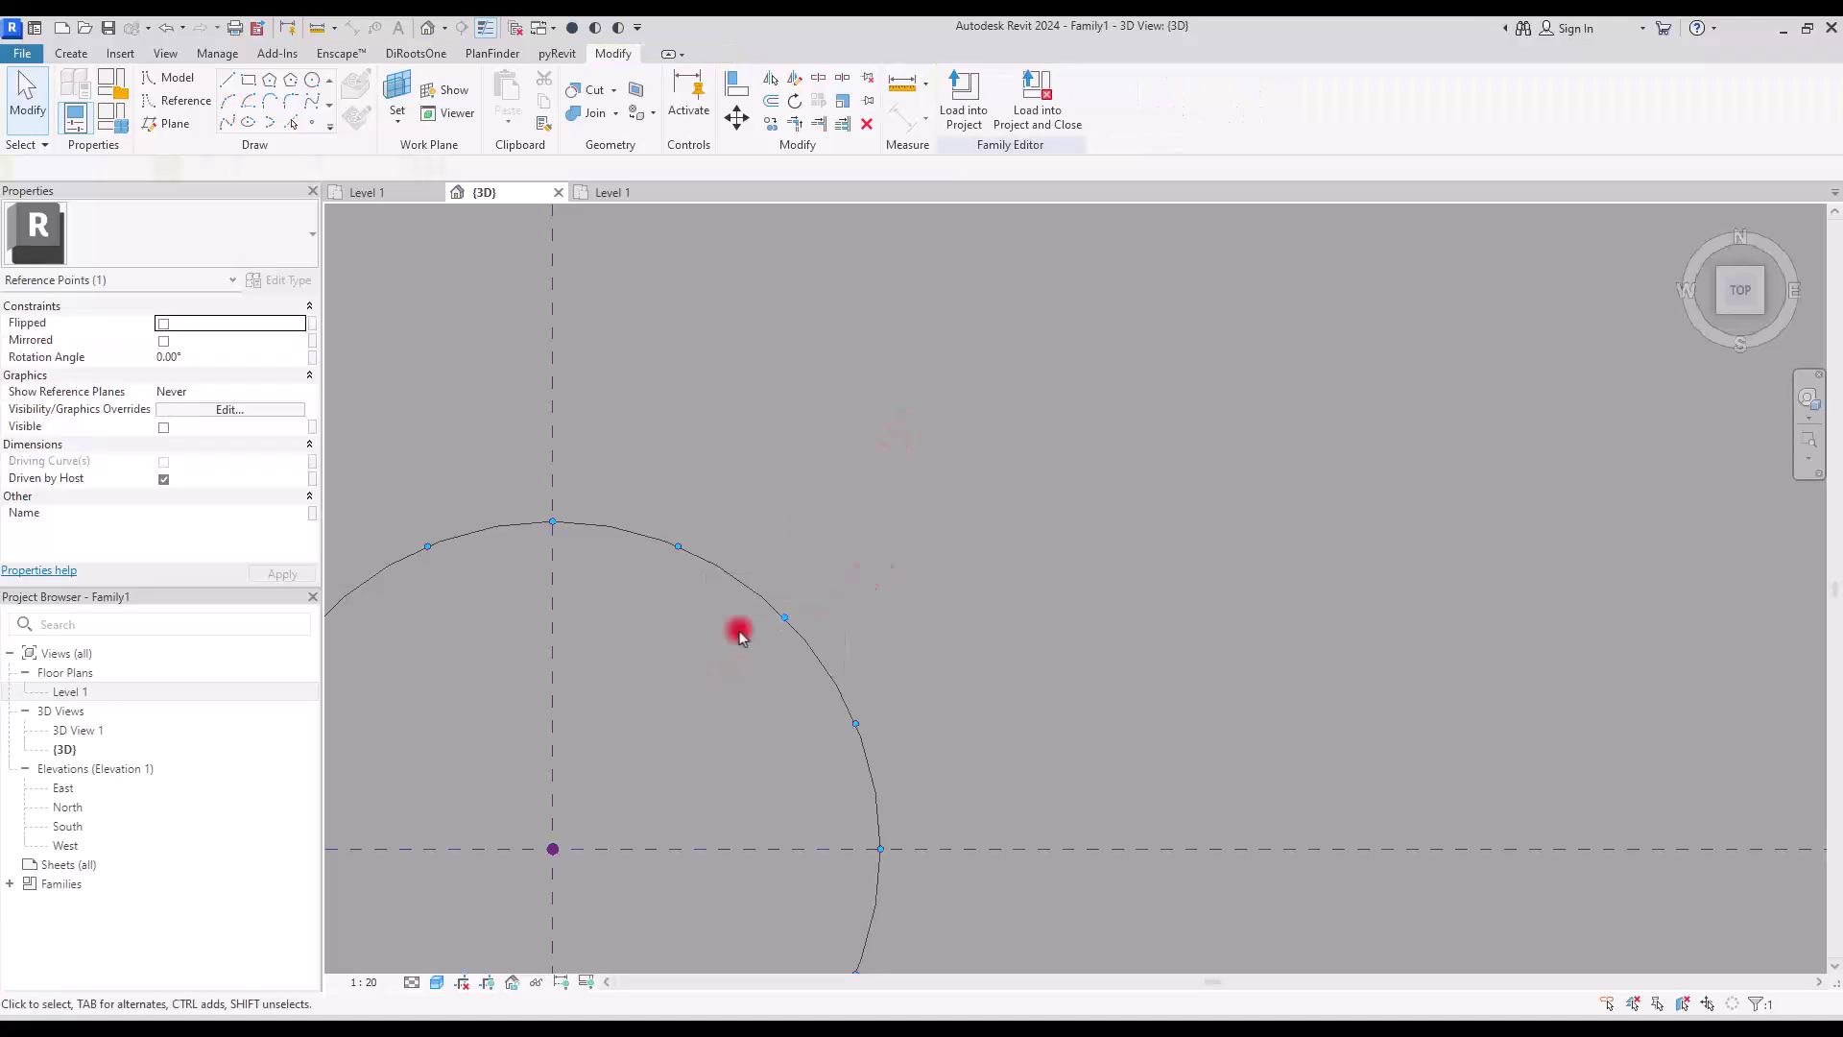
Draw a spline through the diagonal reference points from the small circle to one outermost-square corner and make it a reference line.
{"action": "scroll", "coordinate": [705, 708], "scroll_direction": "down", "scroll_amount": 3}
{"action": "scroll", "coordinate": [705, 707], "scroll_direction": "down", "scroll_amount": 5}
{"action": "scroll", "coordinate": [897, 424], "scroll_direction": "up", "scroll_amount": 2}
{"action": "left_click_drag", "start_coordinate": [815, 689], "coordinate": [816, 688], "text": "ctrl"}
{"action": "left_click_drag", "start_coordinate": [1276, 267], "coordinate": [1292, 251], "text": "ctrl"}
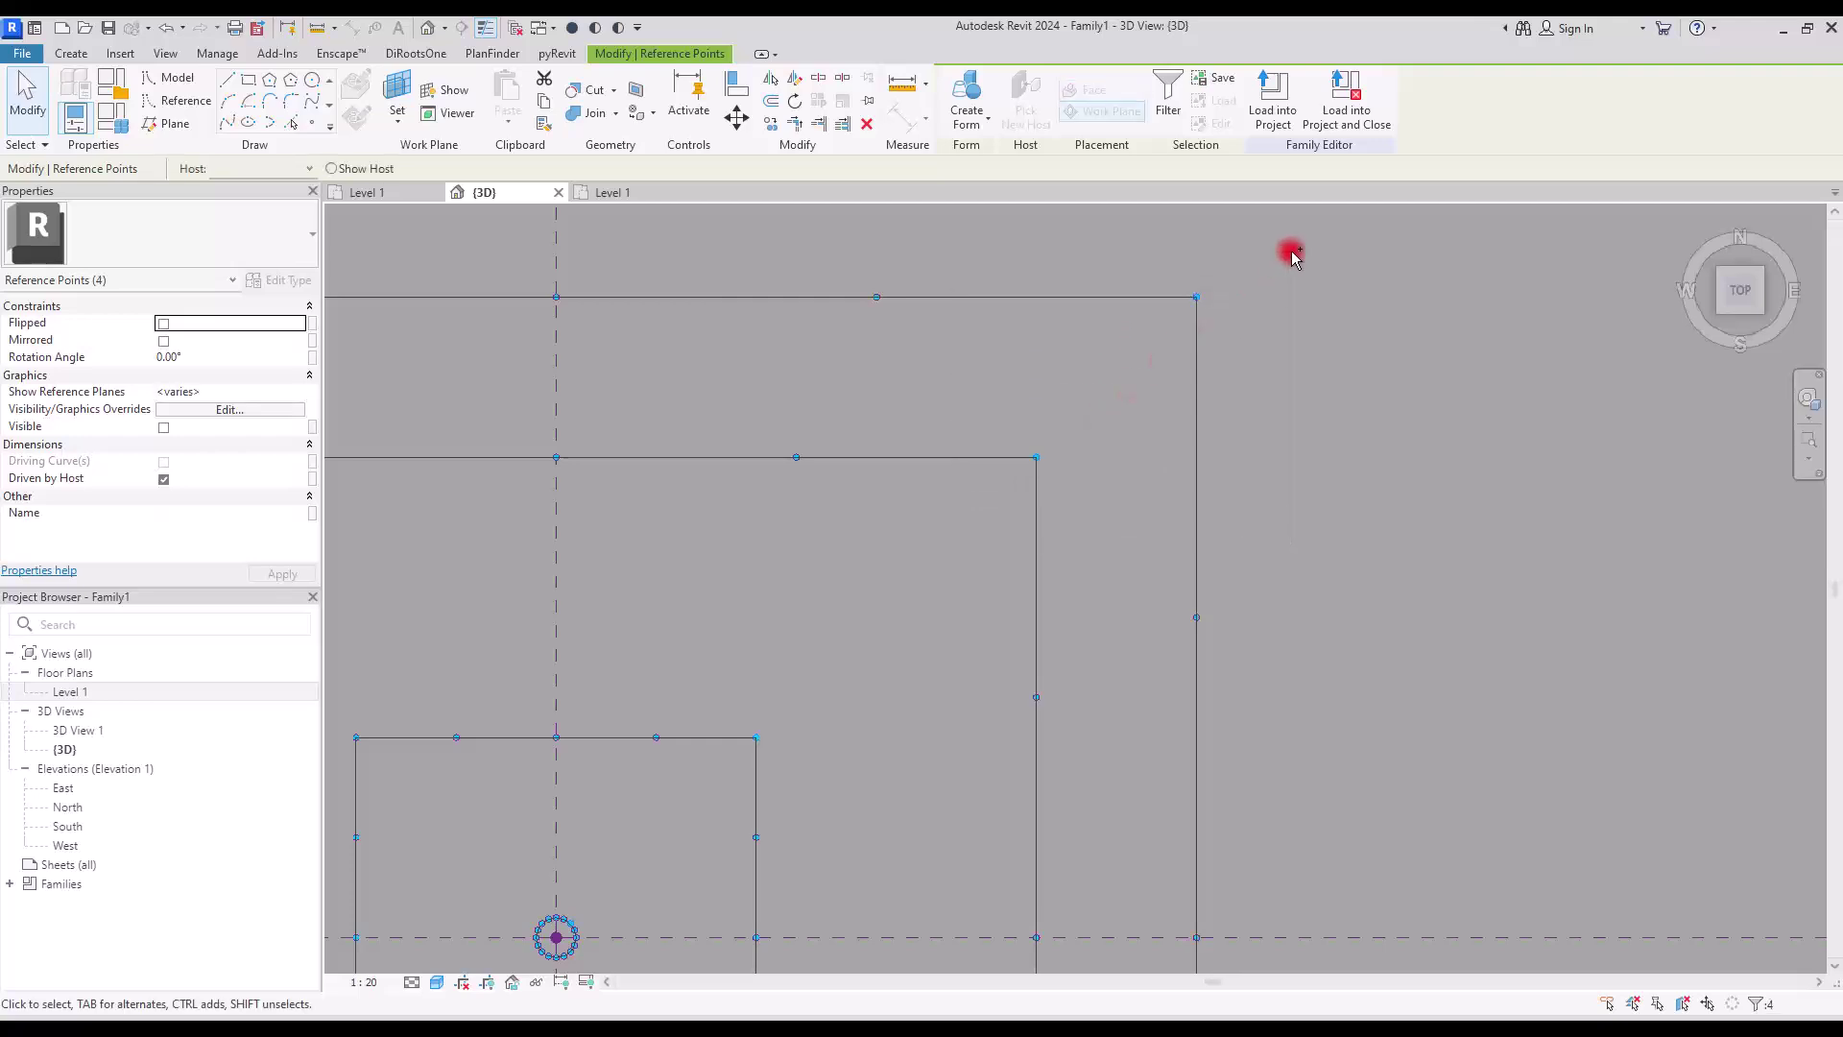
{"action": "left_click", "coordinate": [231, 125]}
{"action": "scroll", "coordinate": [879, 428], "scroll_direction": "down", "scroll_amount": 5}
{"action": "scroll", "coordinate": [880, 438], "scroll_direction": "down", "scroll_amount": 2}
{"action": "middle_click_drag", "start_coordinate": [1066, 707], "coordinate": [1069, 481], "text": "shift"}
{"action": "scroll", "coordinate": [893, 490], "scroll_direction": "up", "scroll_amount": 3}
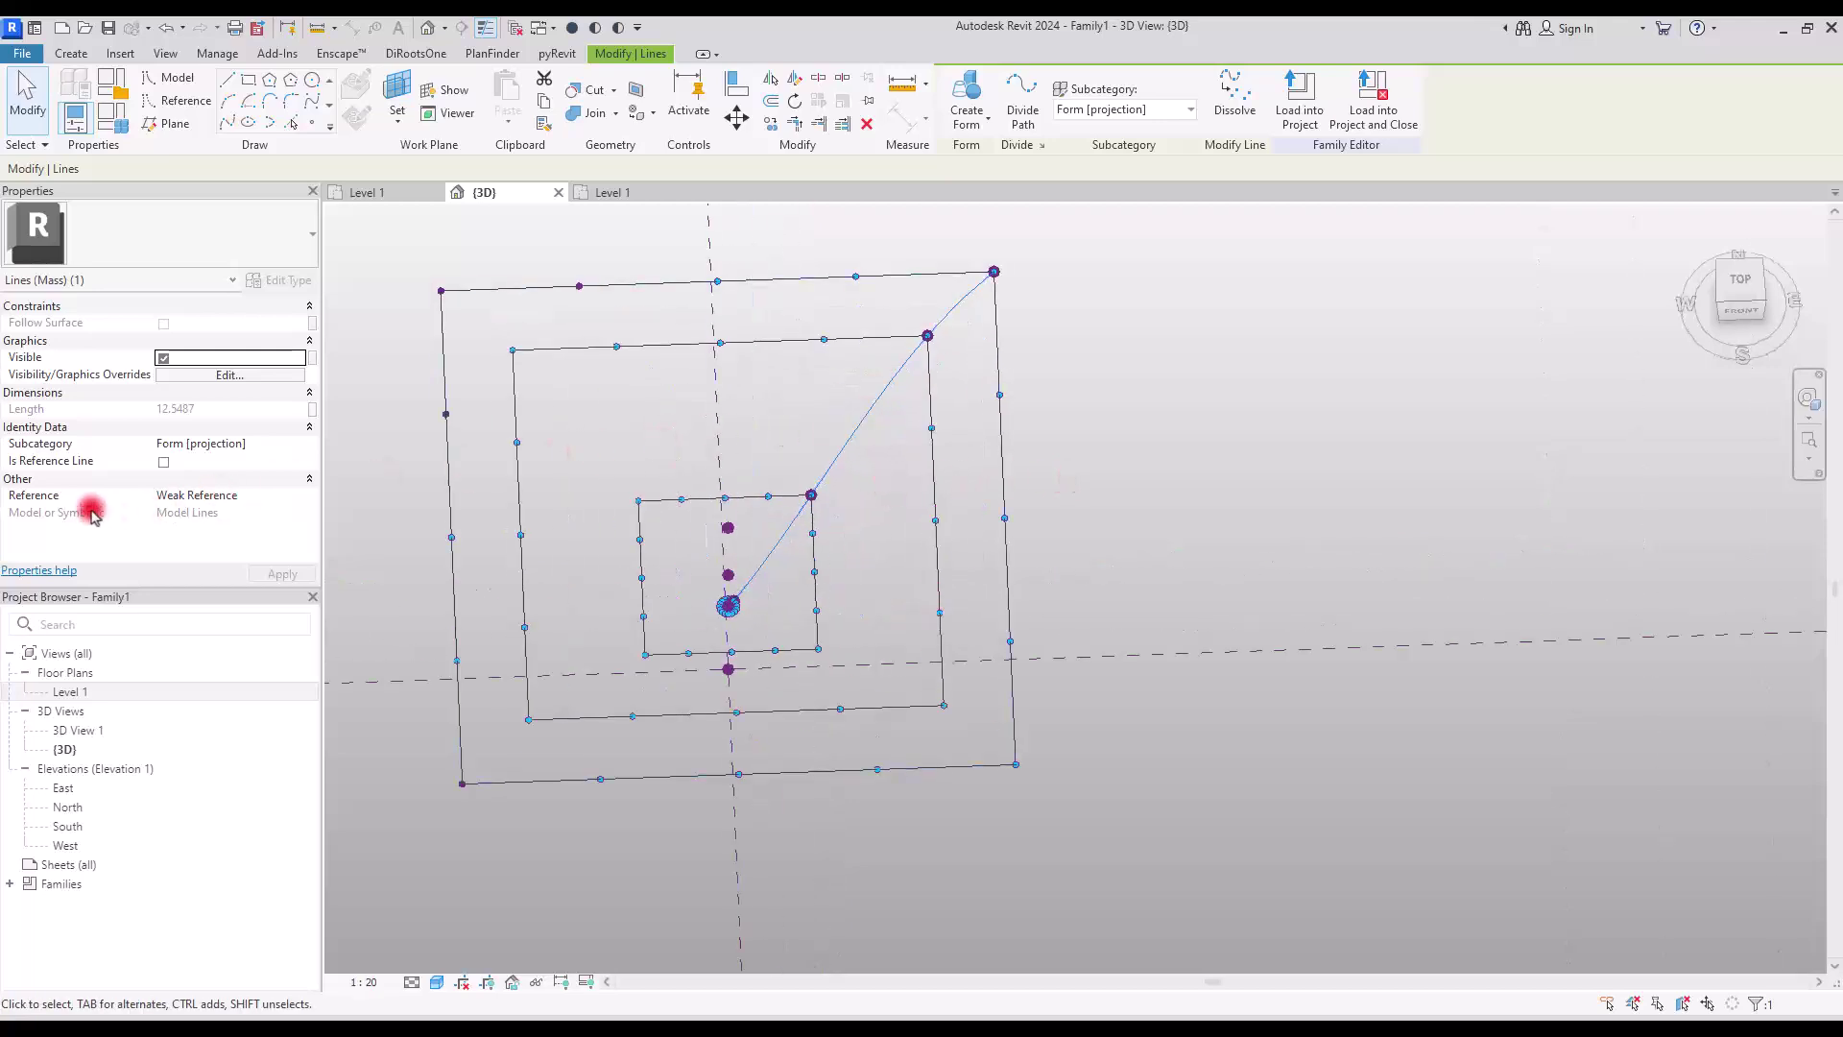
{"action": "left_click", "coordinate": [164, 462]}
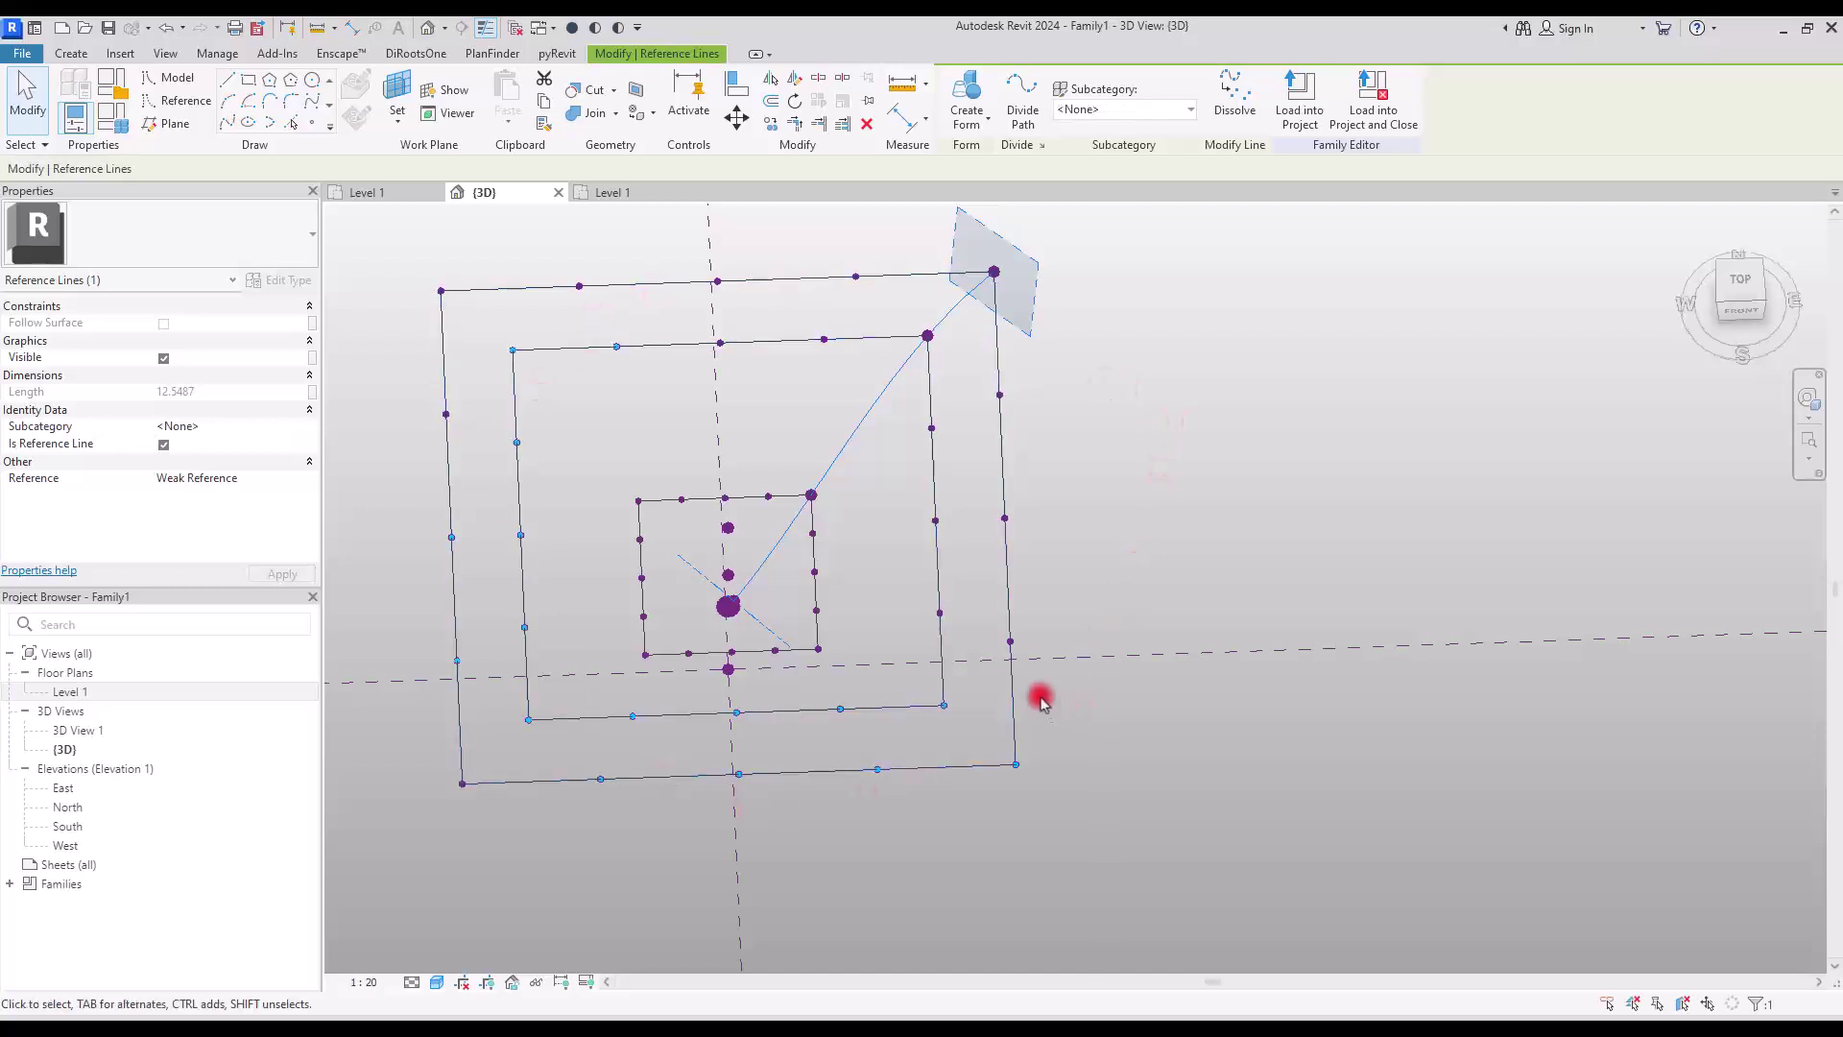
{"action": "left_click", "coordinate": [1141, 494]}
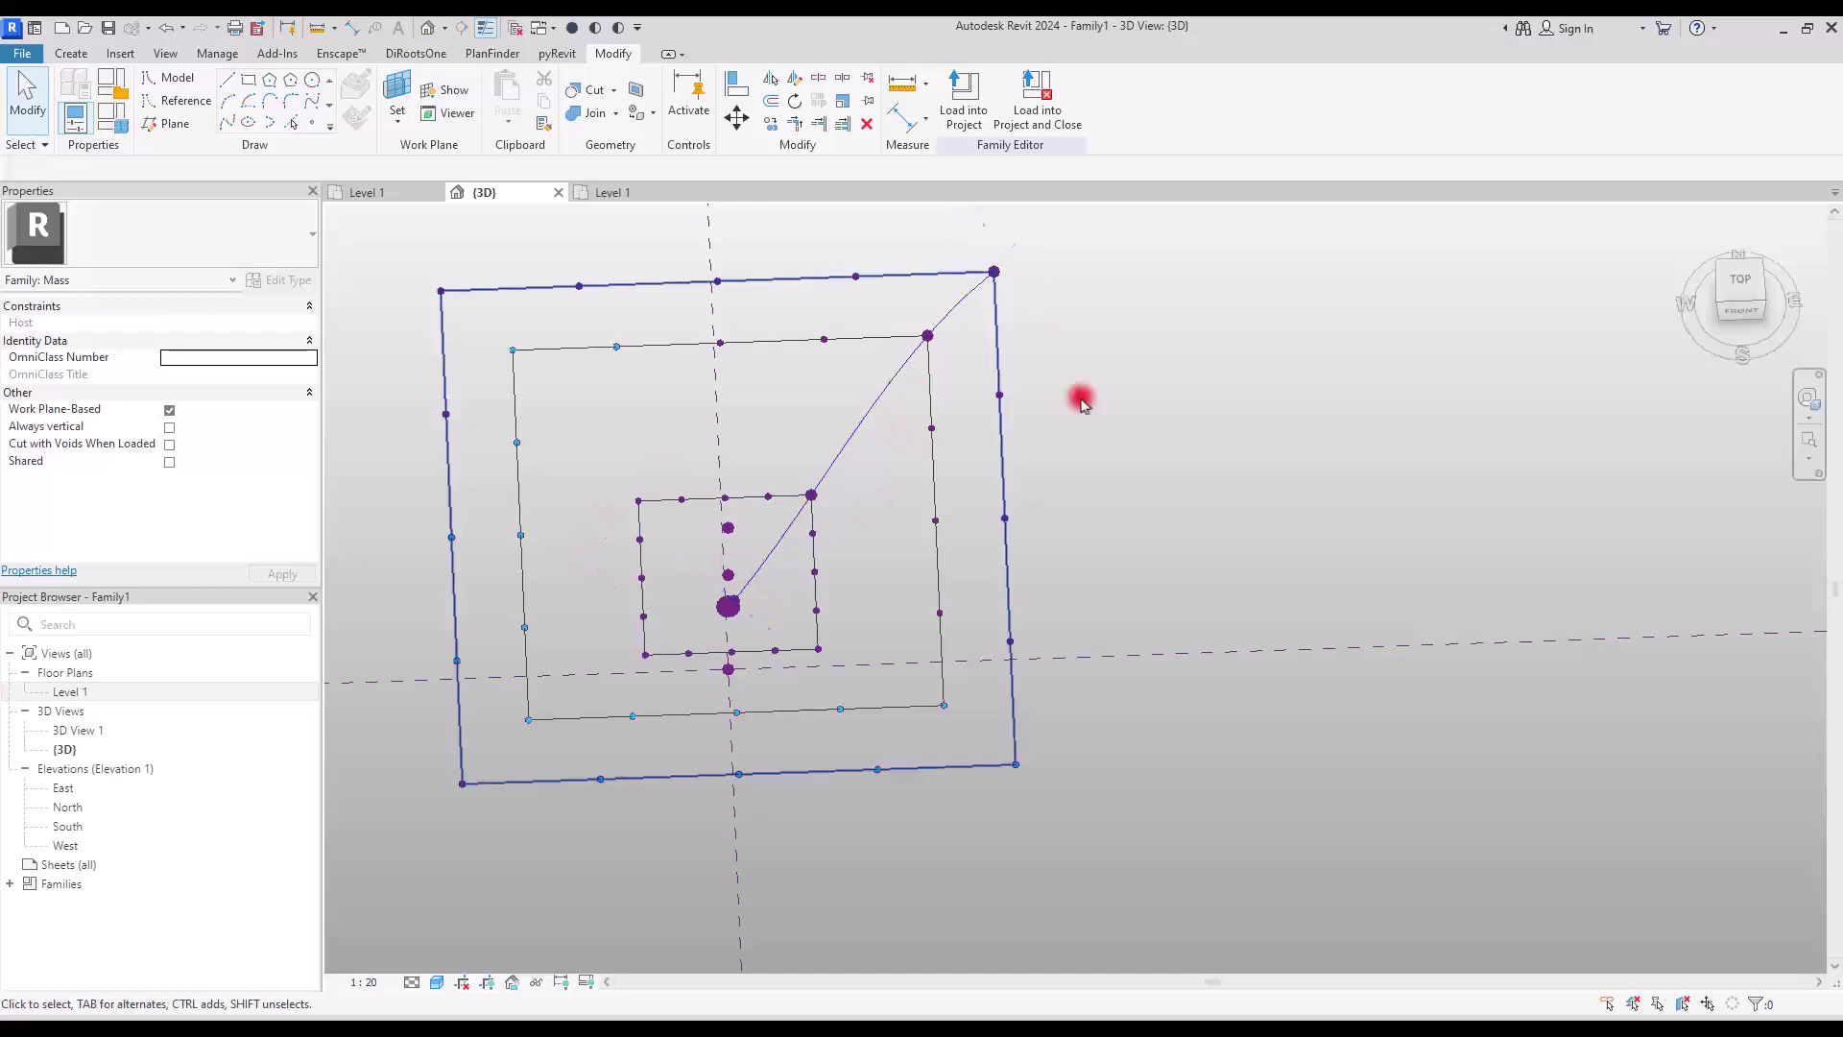
Draw reference-line splines from the small circle to the outermost square along the remaining diagonals and the side-midpoint axes.
{"action": "left_click", "coordinate": [1749, 285]}
{"action": "scroll", "coordinate": [963, 515], "scroll_direction": "up", "scroll_amount": 4}
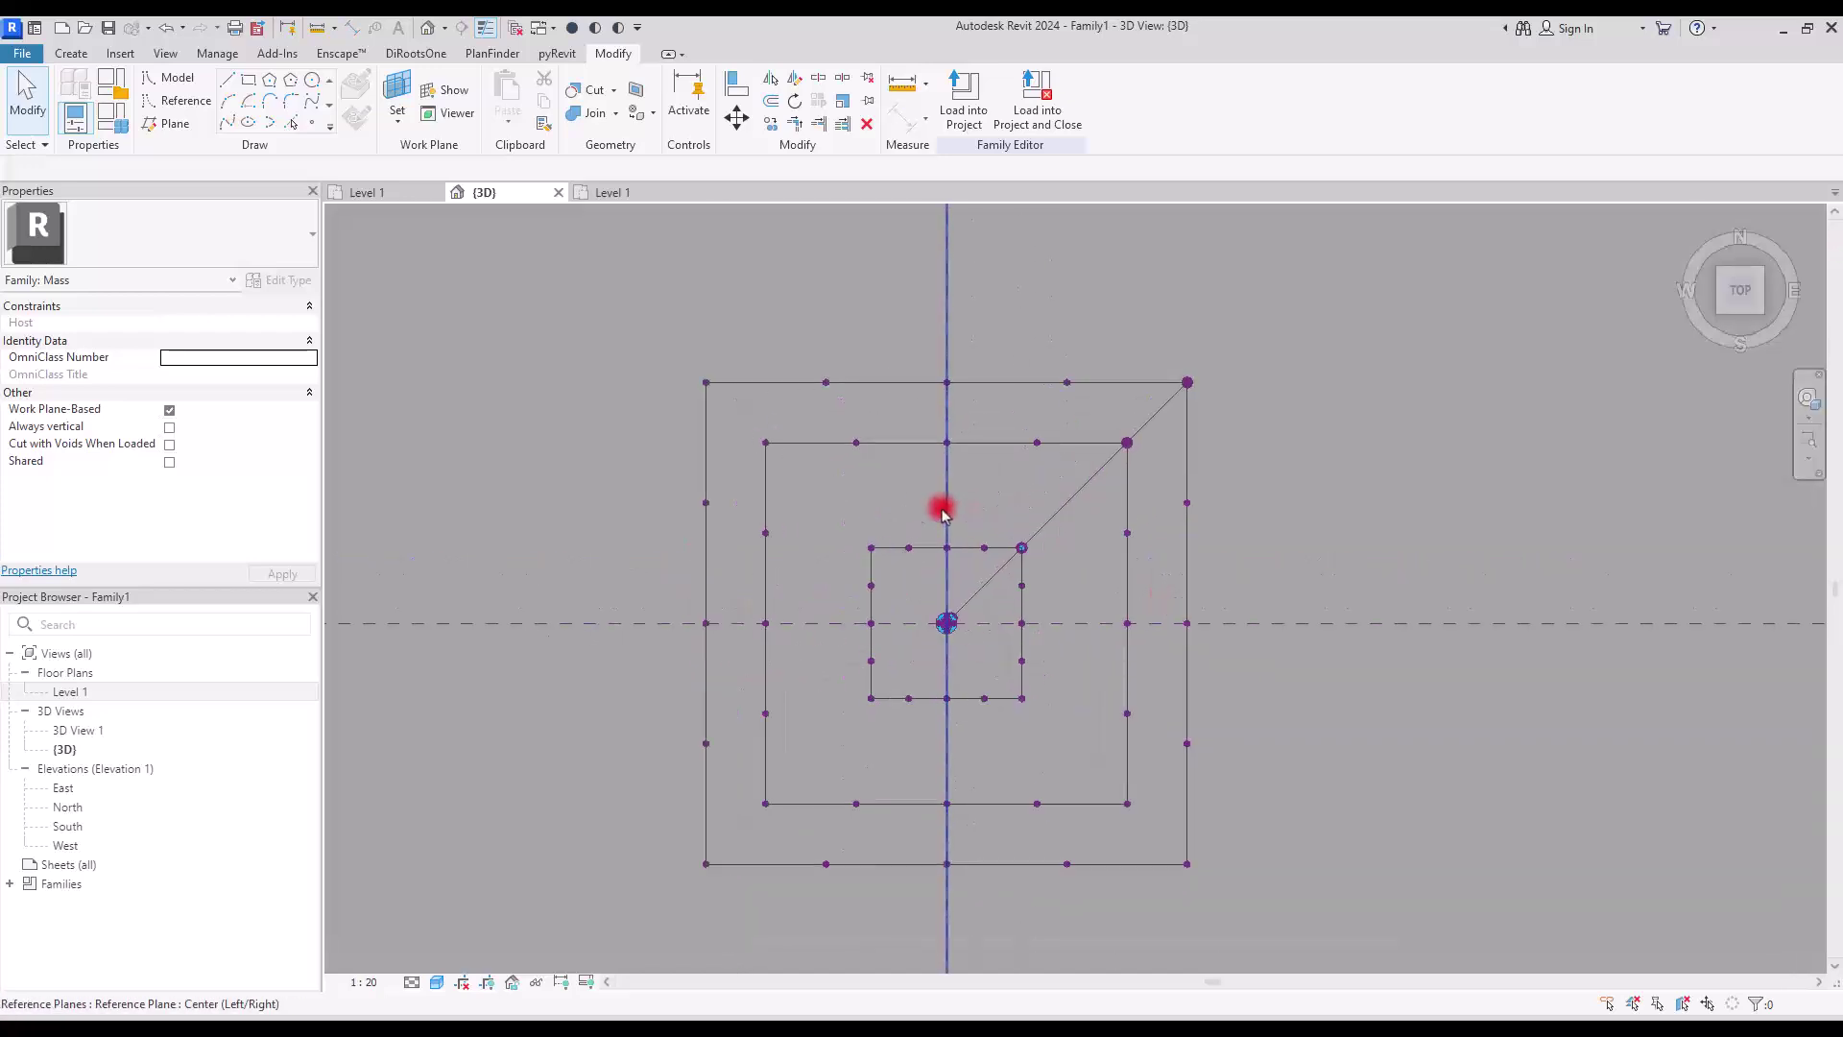
{"action": "scroll", "coordinate": [967, 732], "scroll_direction": "up", "scroll_amount": 2}
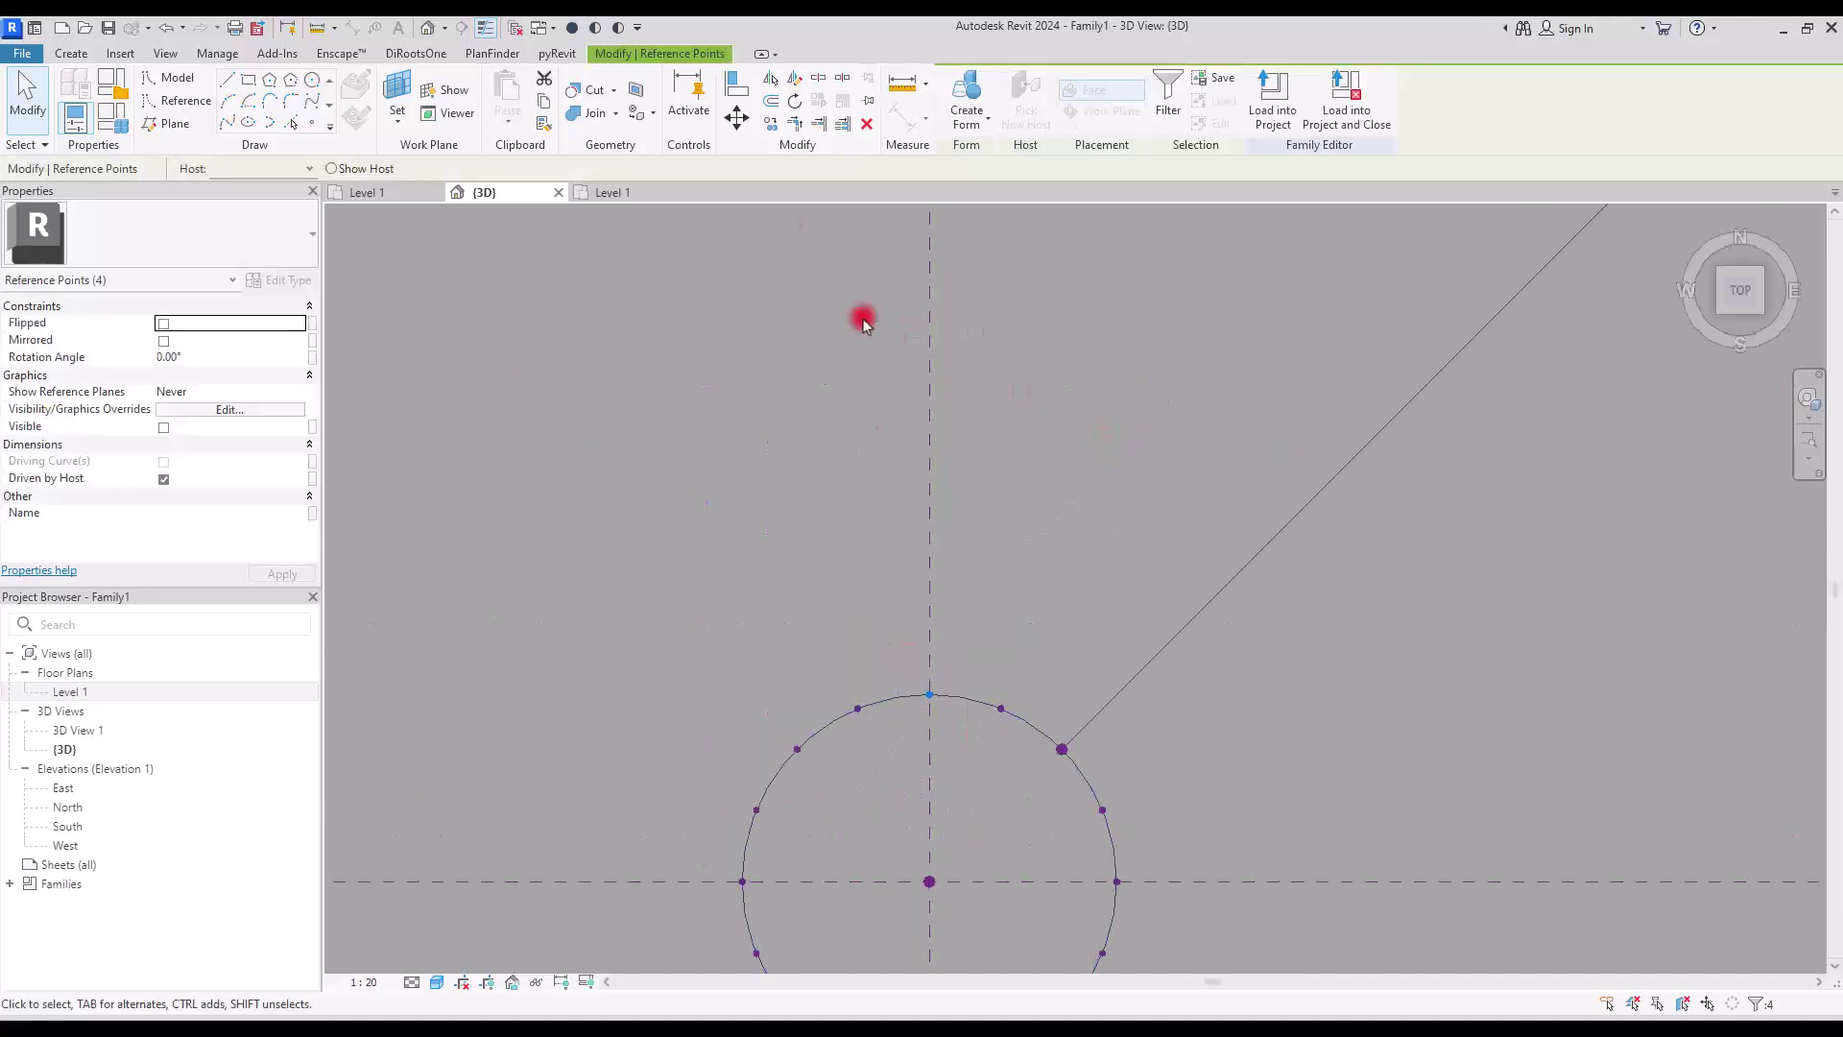
{"action": "scroll", "coordinate": [1008, 614], "scroll_direction": "down", "scroll_amount": 6}
{"action": "scroll", "coordinate": [791, 468], "scroll_direction": "up", "scroll_amount": 1}
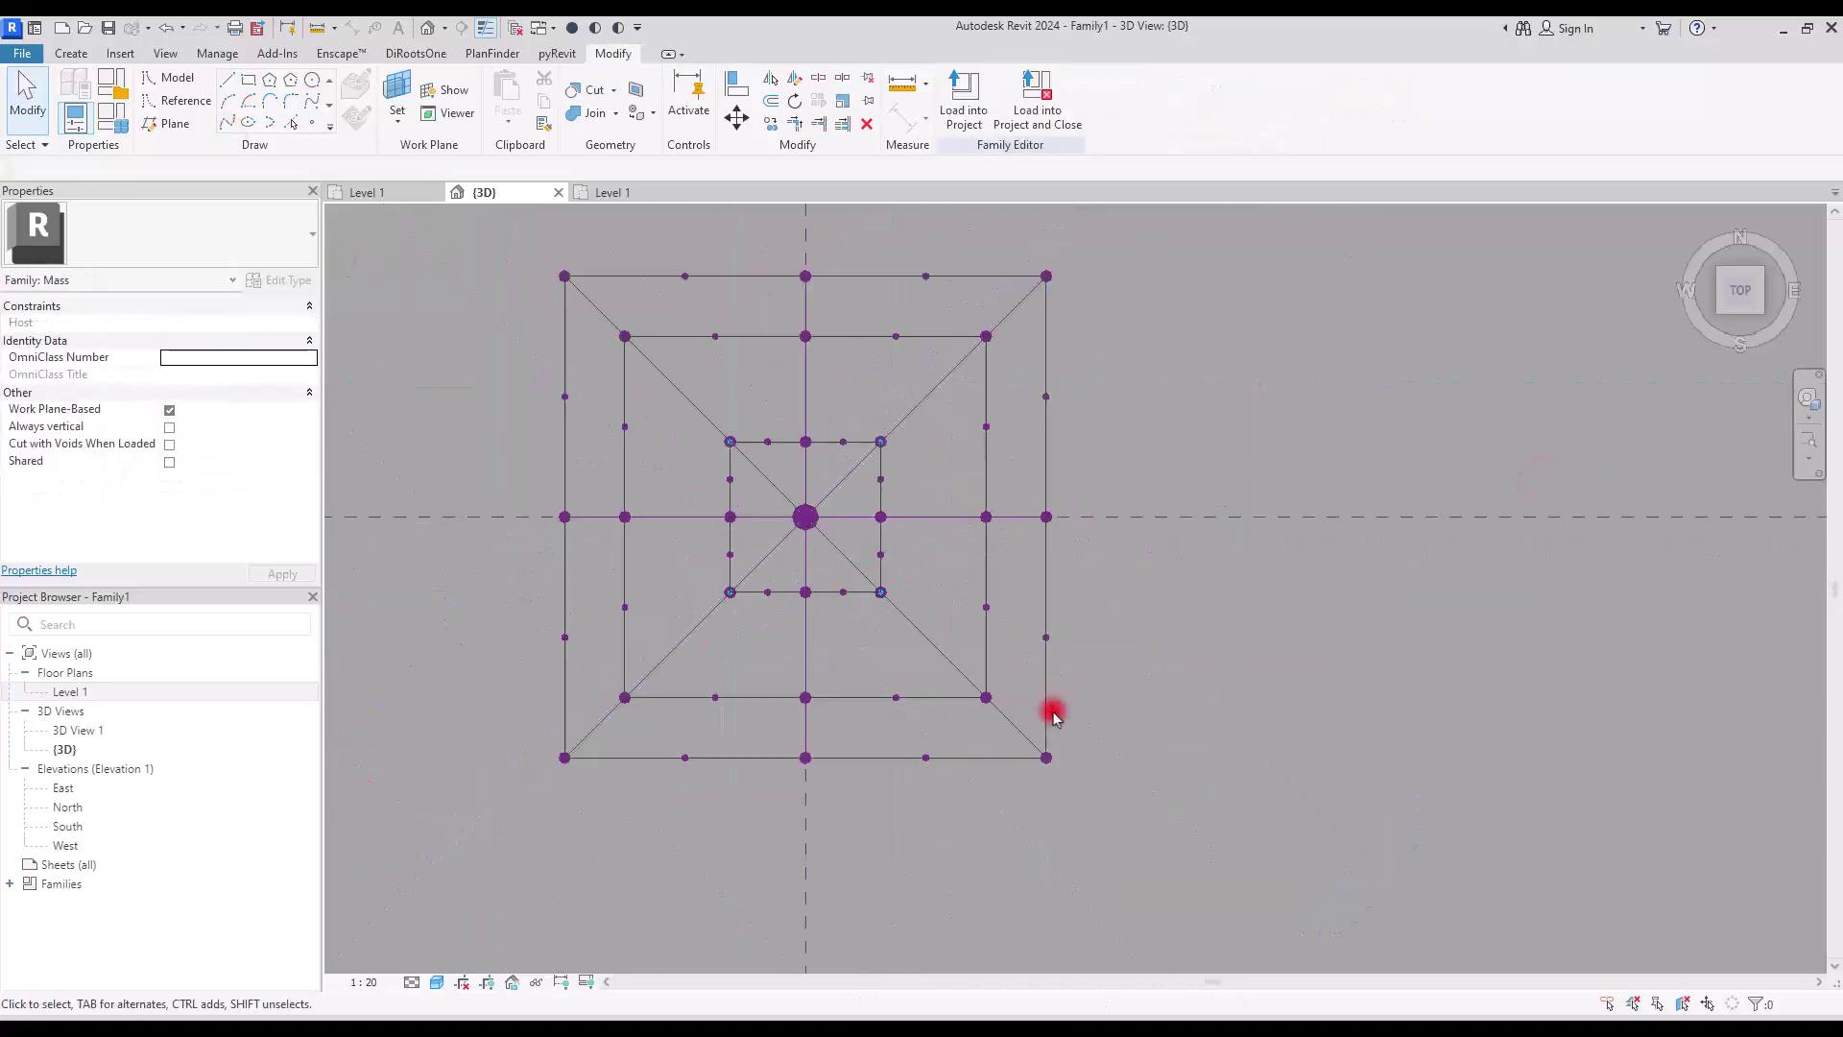
Draw a three-point spline from the circle to the middle square's north side, just east of its midpoint, and make it a reference line.
{"action": "middle_click_drag", "start_coordinate": [1053, 707], "coordinate": [1085, 239], "text": "shift"}
{"action": "scroll", "coordinate": [885, 557], "scroll_direction": "up", "scroll_amount": 3}
{"action": "middle_click_drag", "start_coordinate": [886, 557], "coordinate": [1424, 735], "text": "shift"}
{"action": "left_click", "coordinate": [1744, 297]}
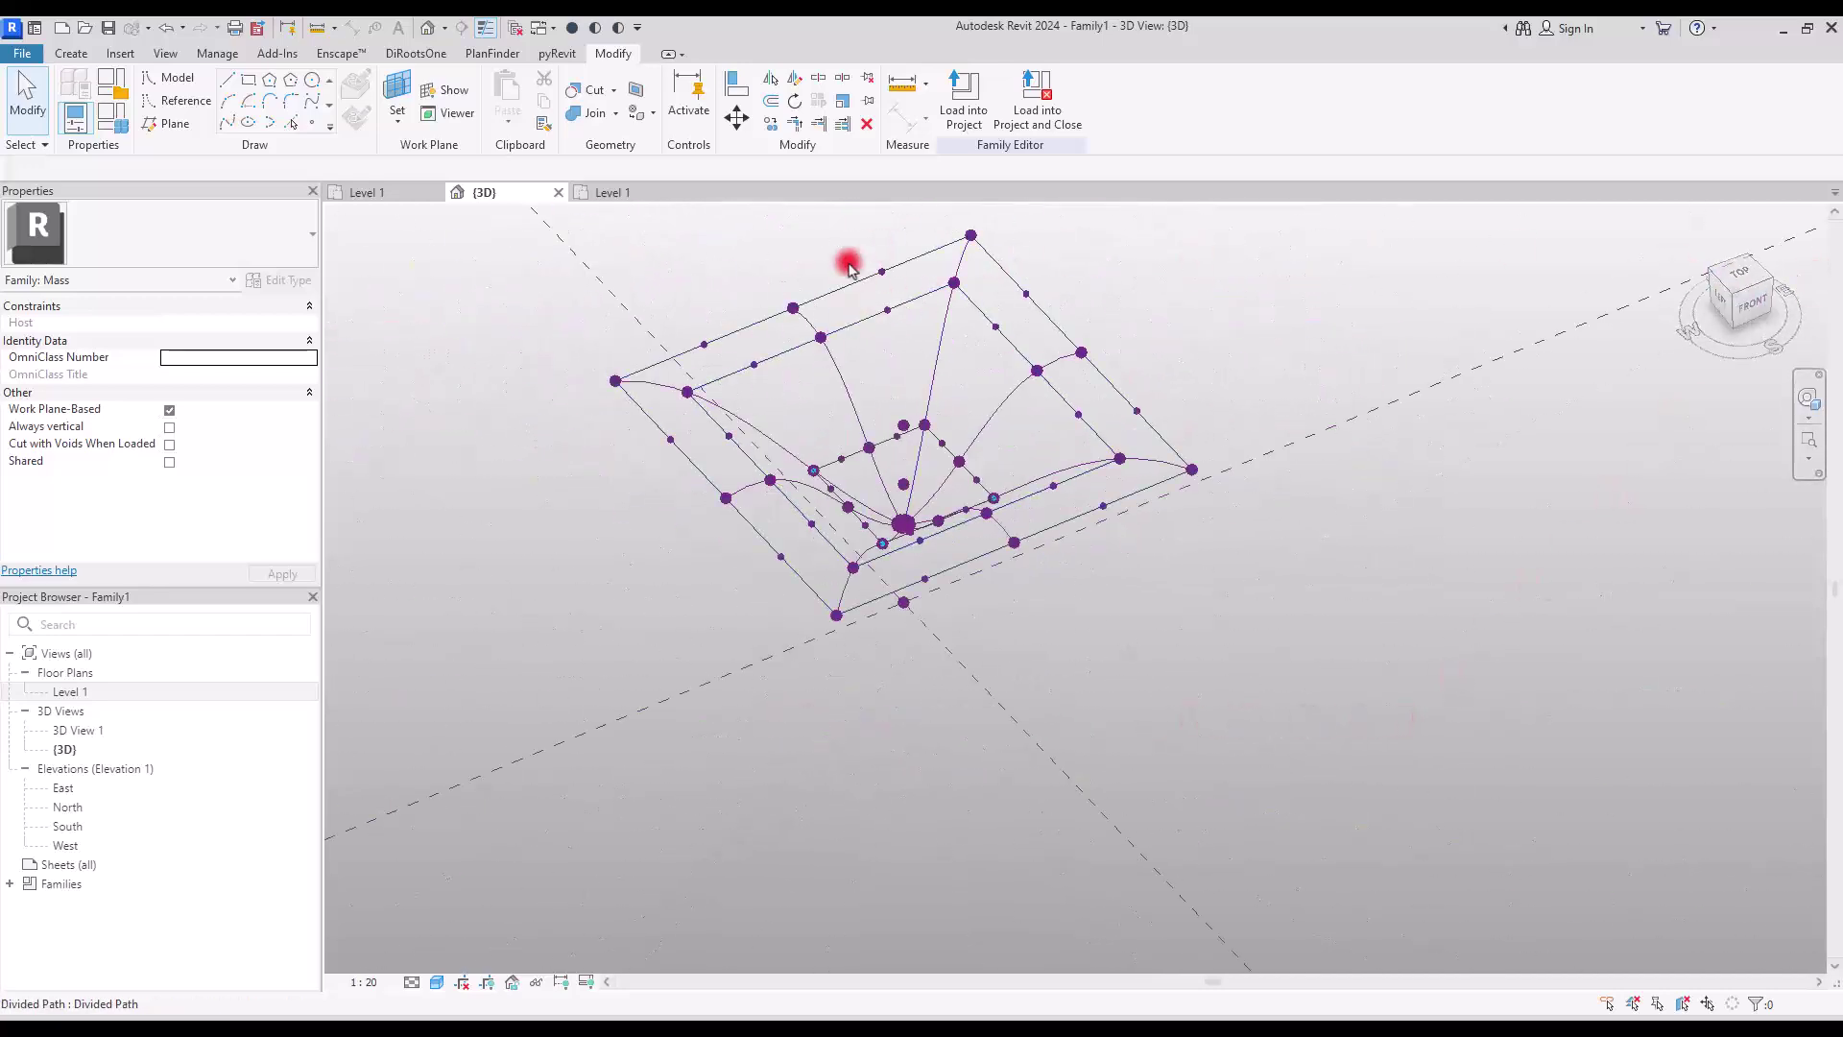
{"action": "left_click", "coordinate": [1736, 285]}
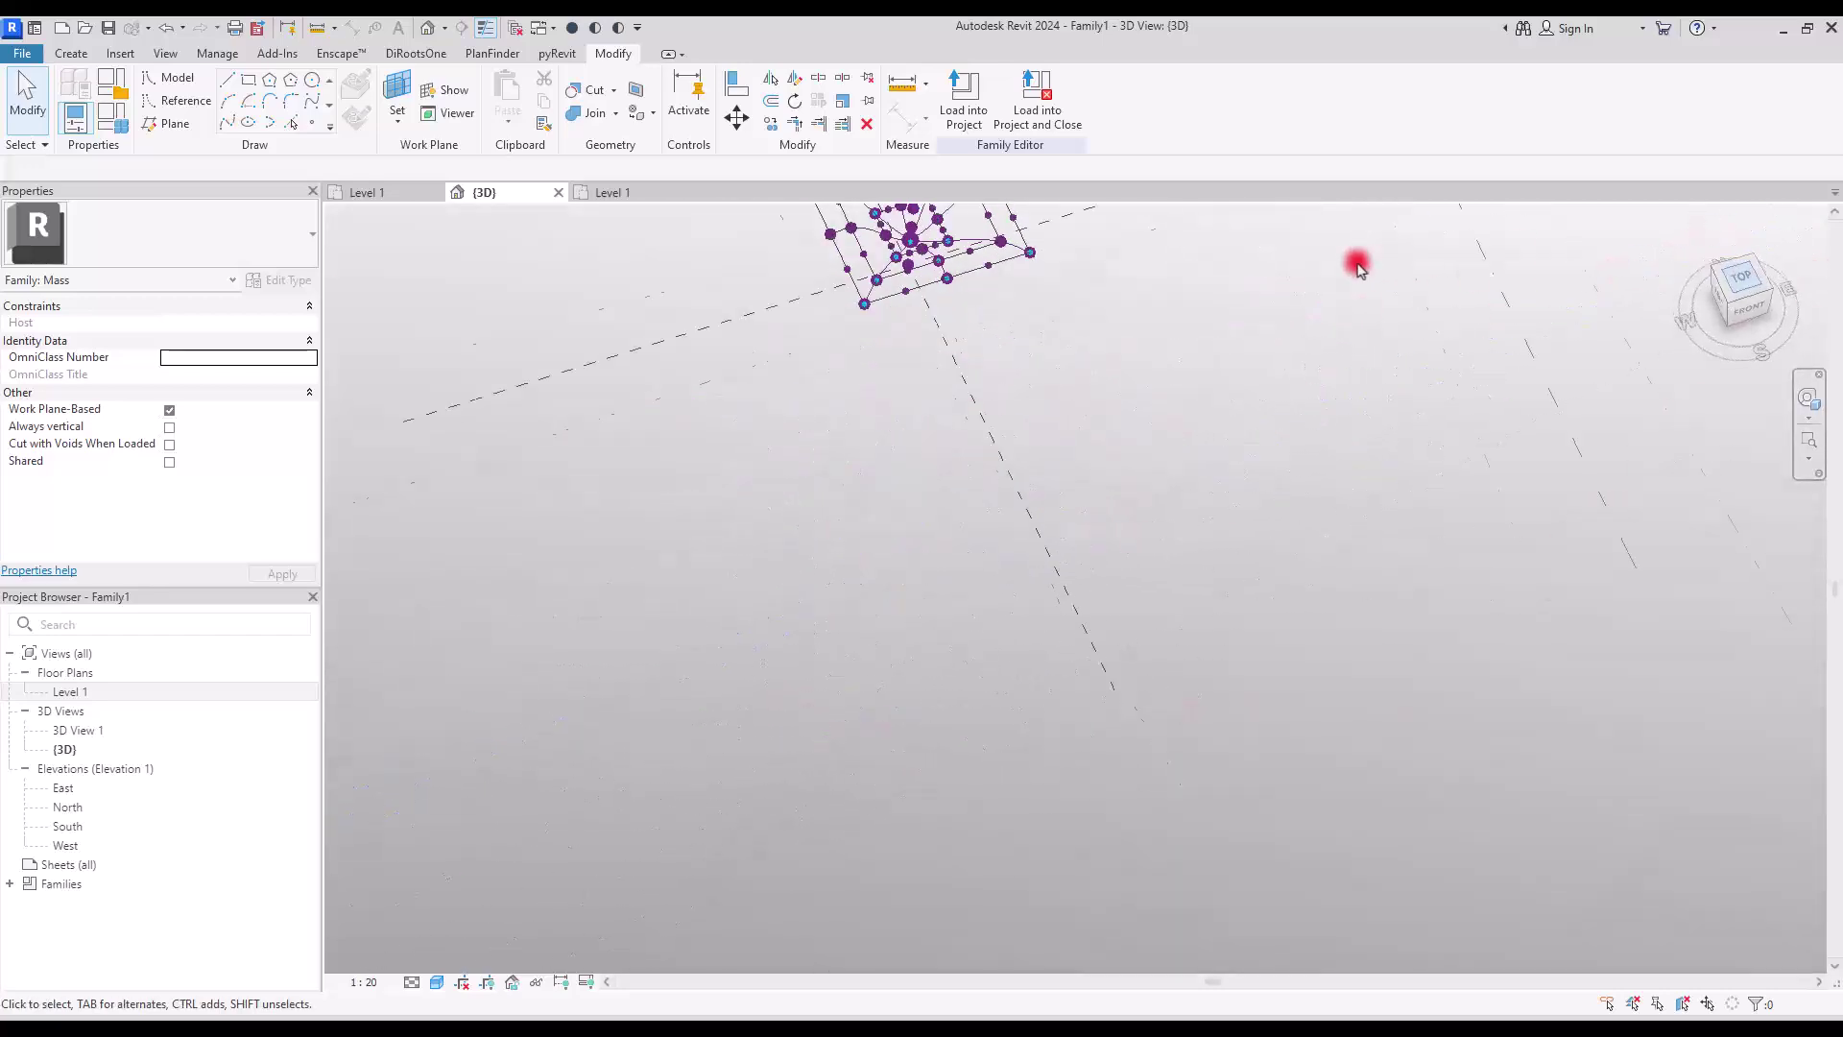
{"action": "scroll", "coordinate": [998, 749], "scroll_direction": "up", "scroll_amount": 8}
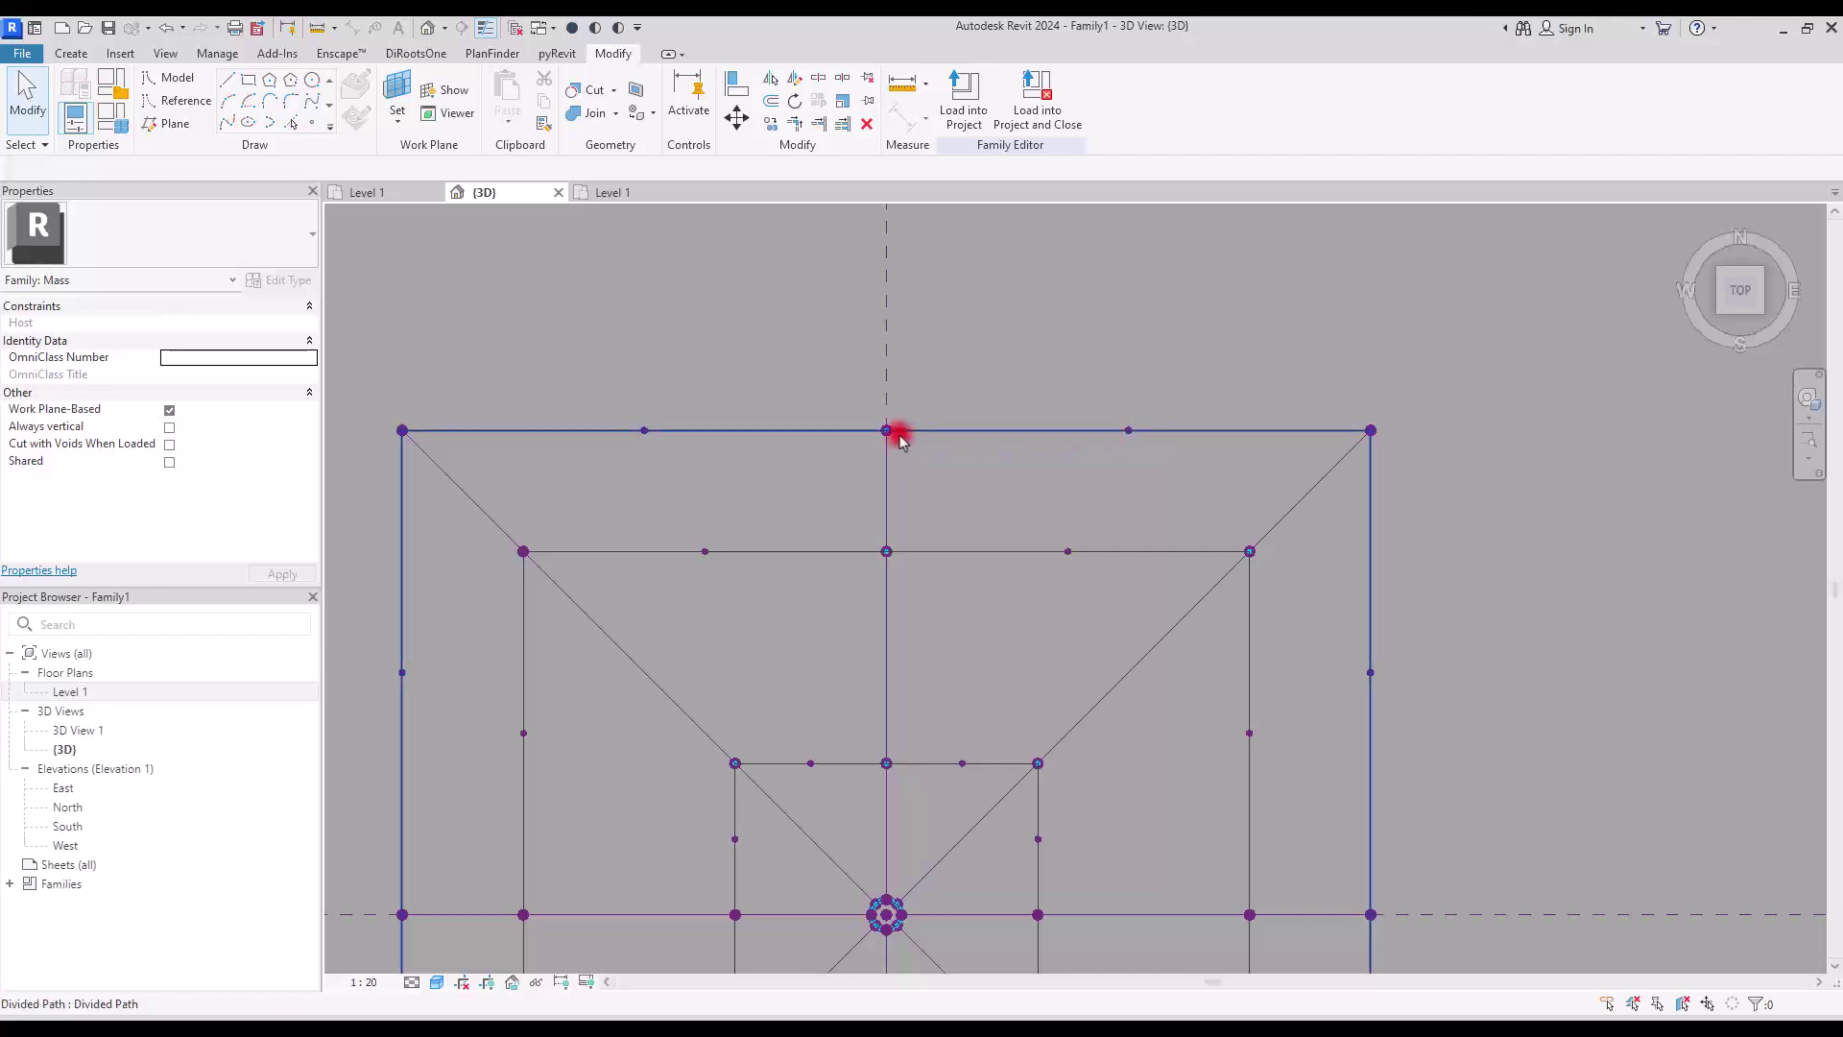
{"action": "middle_click_drag", "start_coordinate": [942, 506], "coordinate": [1041, 326]}
{"action": "left_click_drag", "start_coordinate": [1098, 326], "coordinate": [1191, 431]}
{"action": "left_click_drag", "start_coordinate": [1012, 519], "coordinate": [1045, 625], "text": "ctrl"}
{"action": "scroll", "coordinate": [966, 745], "scroll_direction": "up", "scroll_amount": 5}
{"action": "scroll", "coordinate": [947, 789], "scroll_direction": "up", "scroll_amount": 3}
{"action": "left_click_drag", "start_coordinate": [970, 798], "coordinate": [971, 800], "text": "ctrl"}
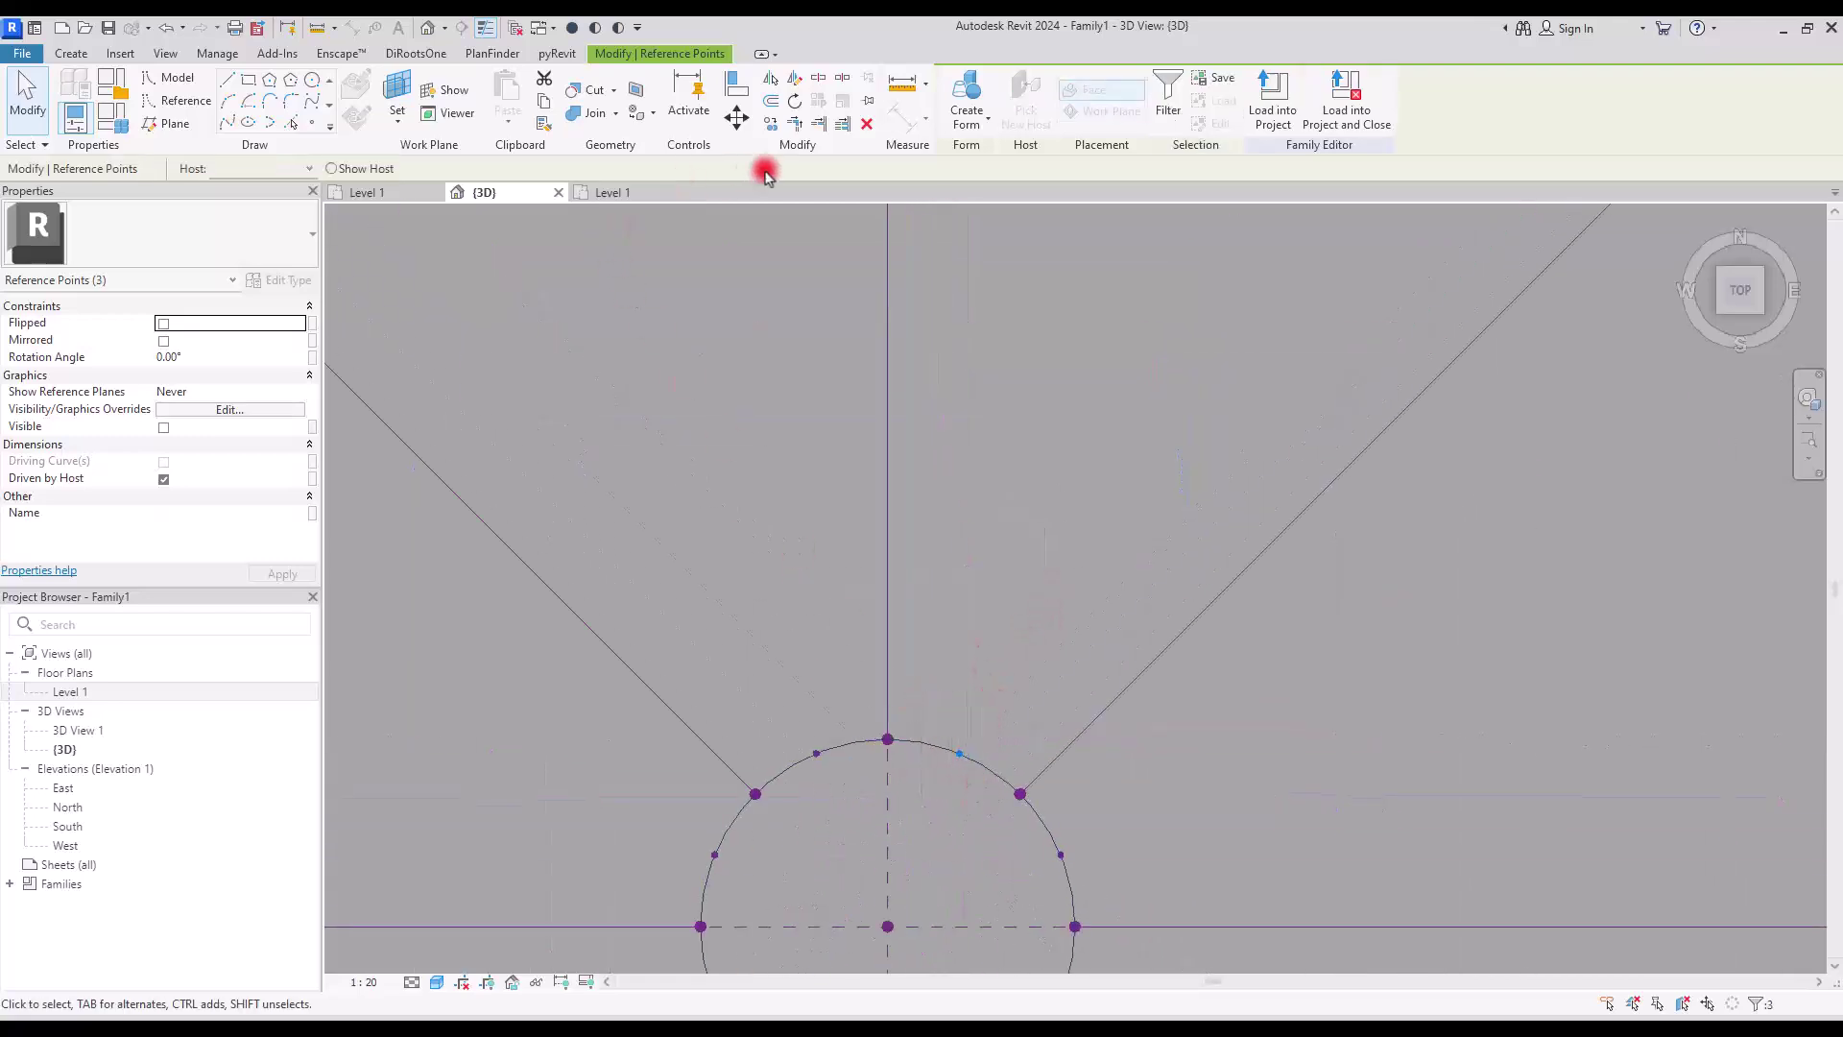
{"action": "left_click", "coordinate": [224, 123]}
{"action": "left_click", "coordinate": [163, 468]}
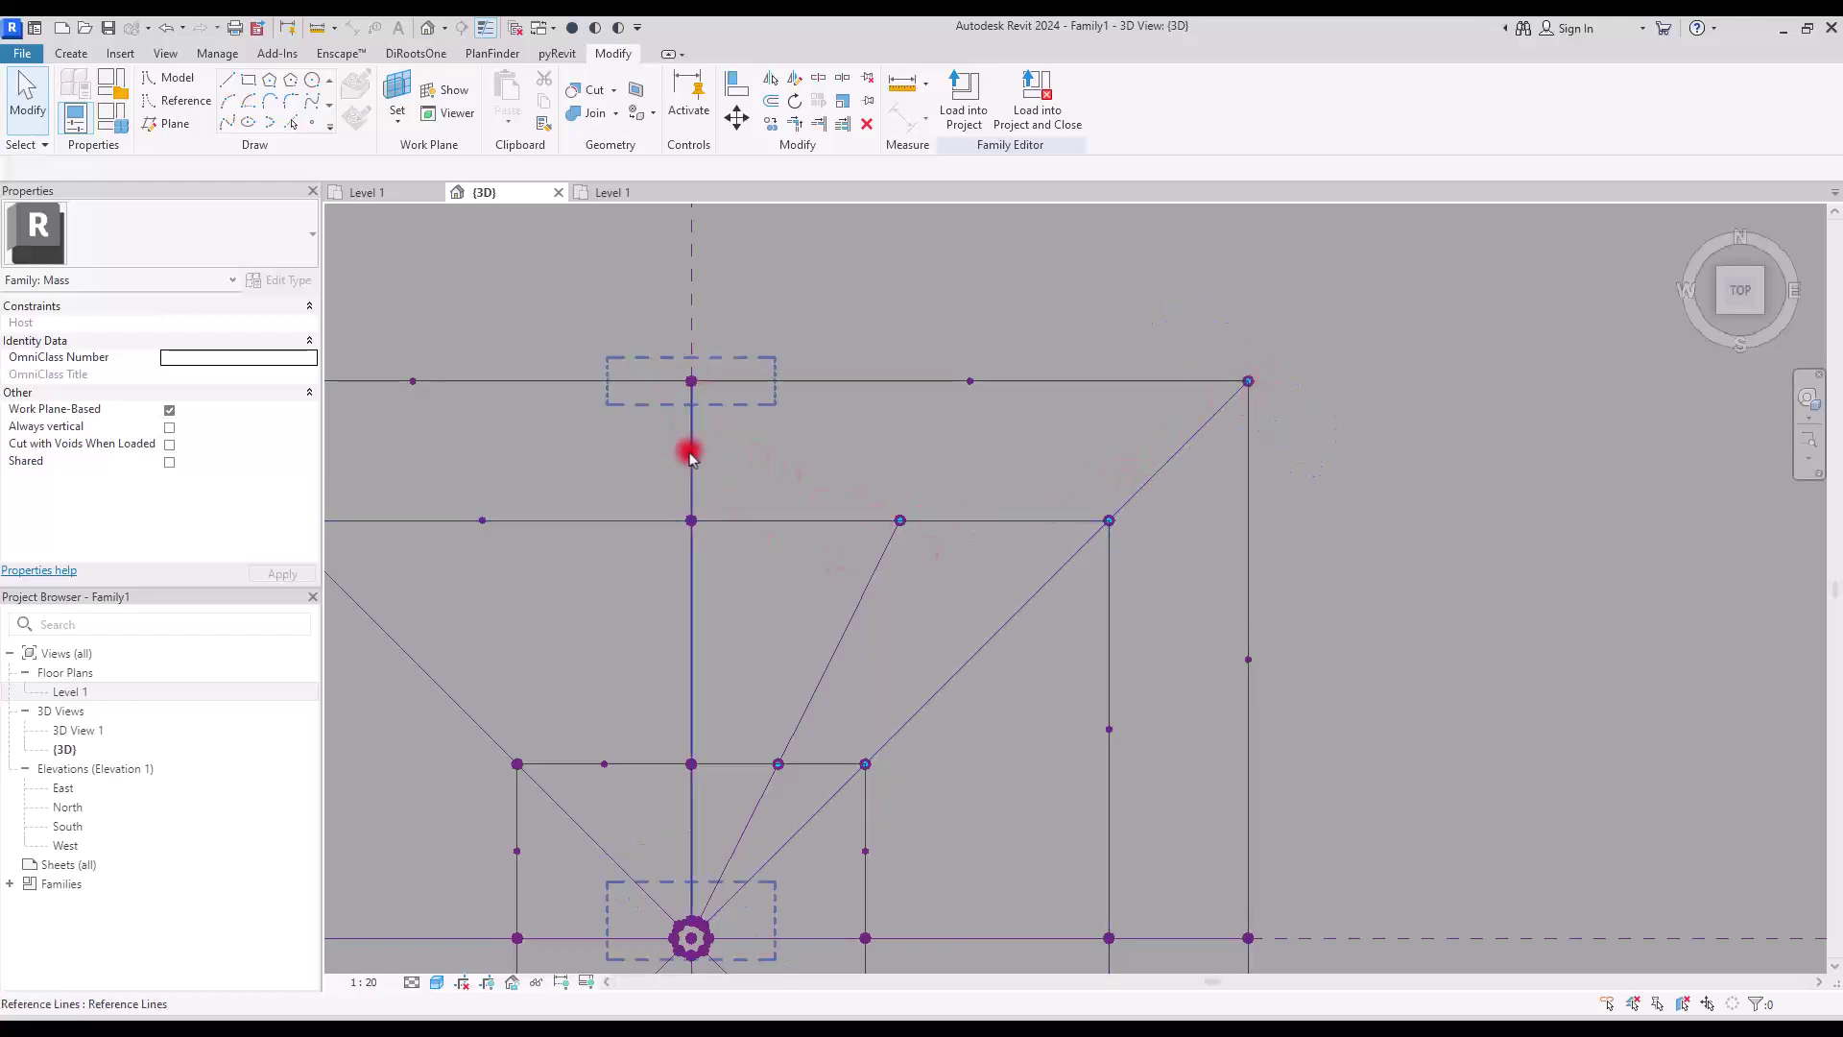
Add matching three-point reference-line splines on the north side's western half and the west side's northern half.
{"action": "left_click_drag", "start_coordinate": [659, 444], "coordinate": [802, 555]}
{"action": "scroll", "coordinate": [890, 778], "scroll_direction": "up", "scroll_amount": 8}
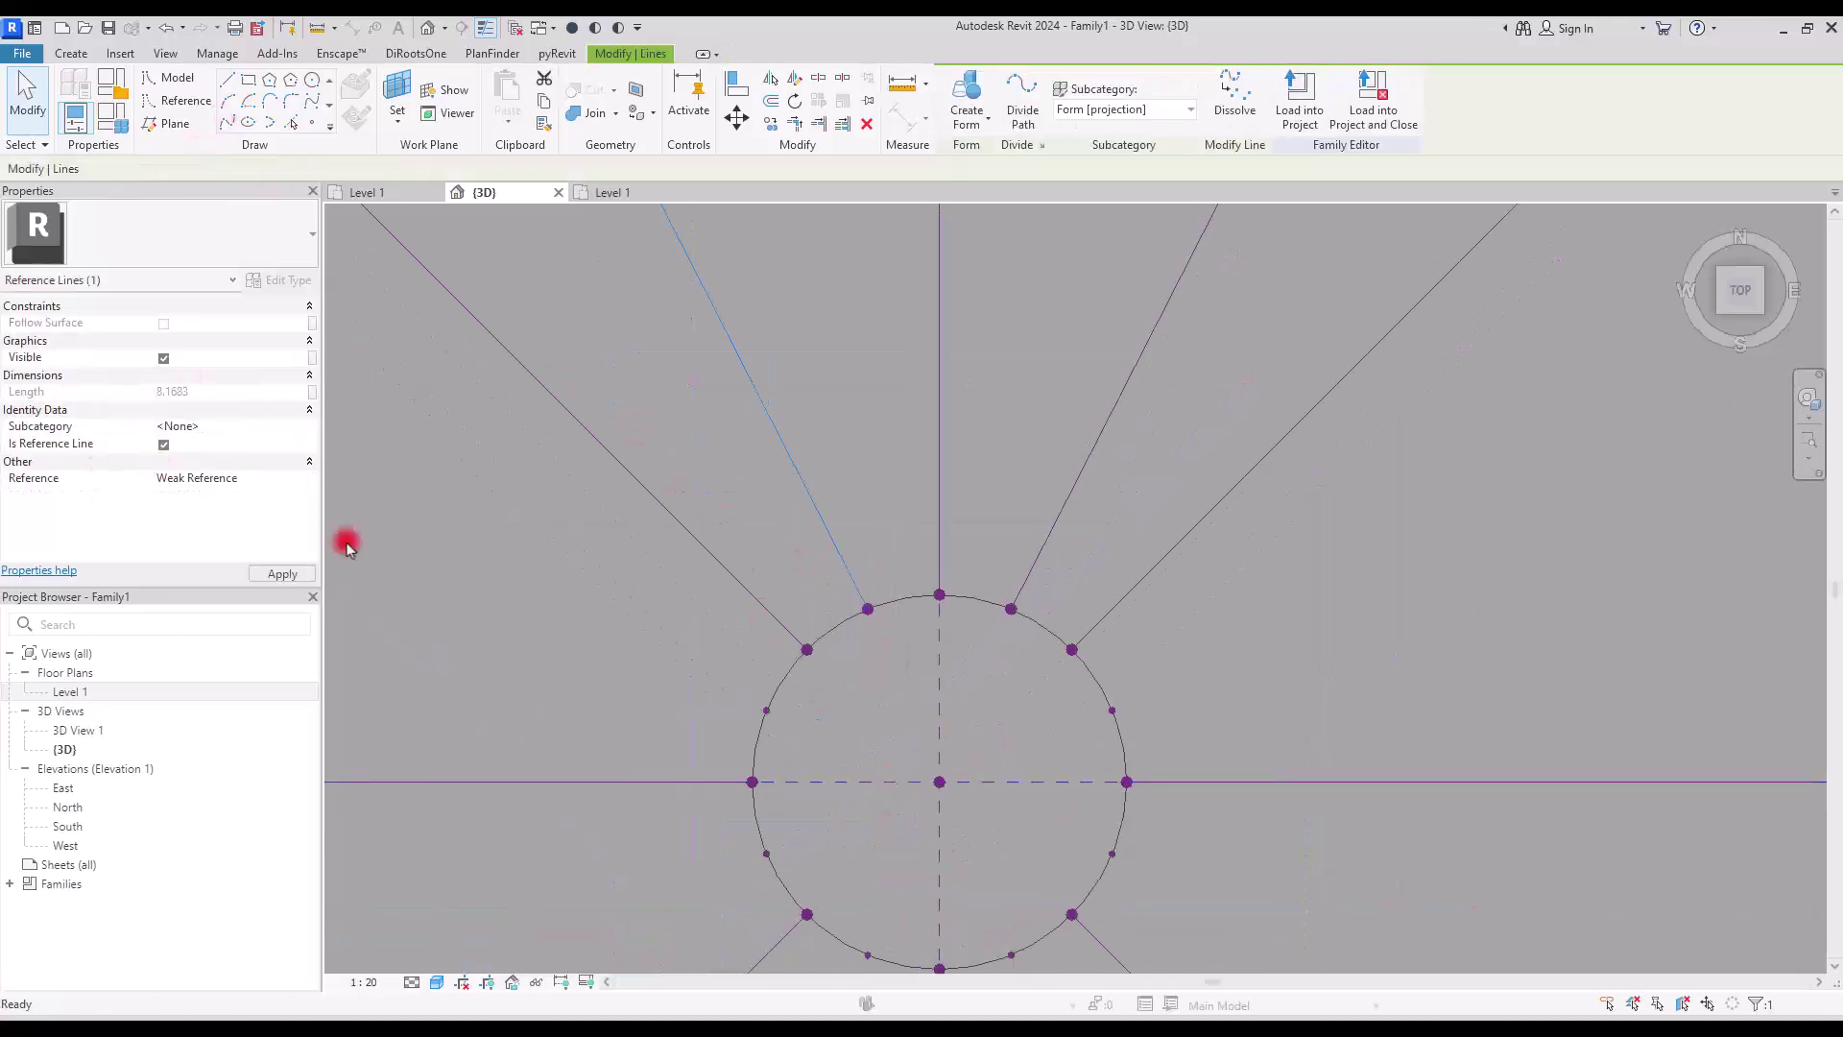
{"action": "scroll", "coordinate": [1185, 727], "scroll_direction": "down", "scroll_amount": 6}
{"action": "left_click_drag", "start_coordinate": [867, 554], "coordinate": [1069, 656]}
{"action": "left_click", "coordinate": [205, 74]}
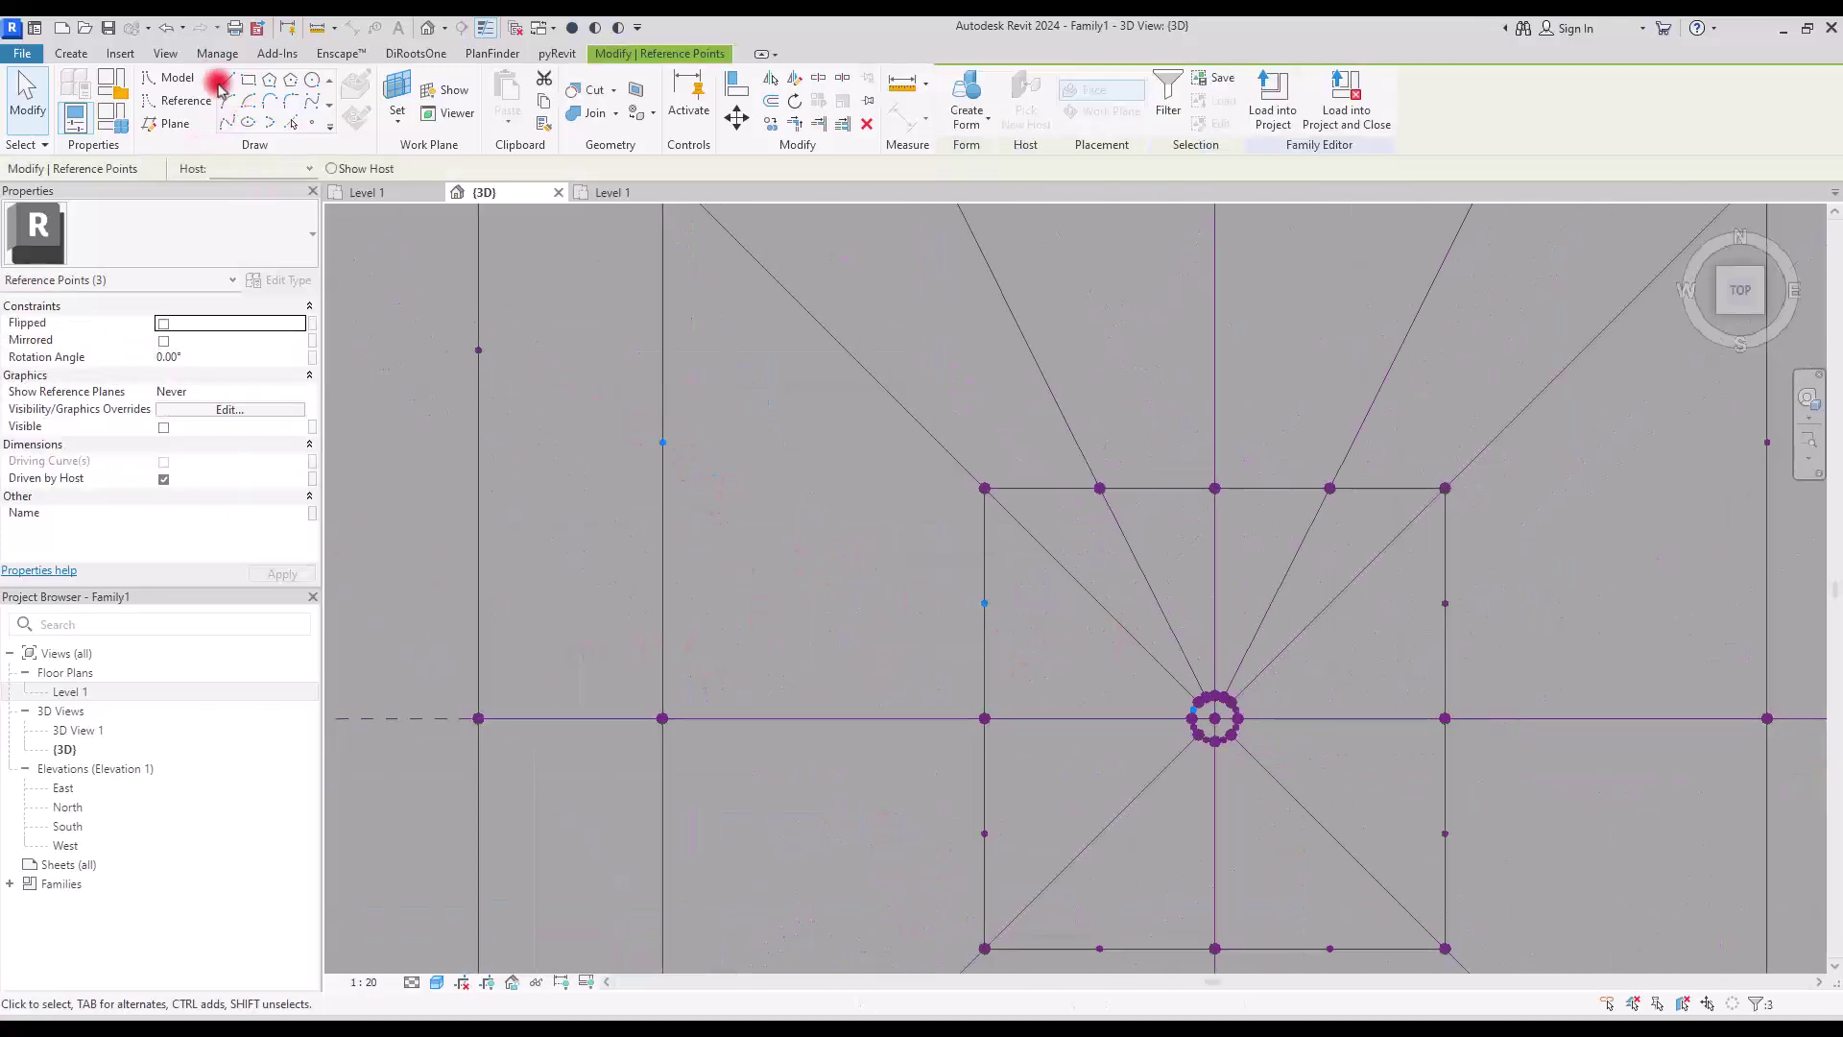
Add three-point reference-line splines from the circle to the middle square on the west side's southern half and the south side's western half.
{"action": "key", "text": "Escape"}
{"action": "middle_click_drag", "start_coordinate": [864, 636], "coordinate": [885, 316]}
{"action": "scroll", "coordinate": [884, 317], "scroll_direction": "up", "scroll_amount": 1}
{"action": "left_click_drag", "start_coordinate": [686, 534], "coordinate": [860, 634]}
{"action": "scroll", "coordinate": [1411, 240], "scroll_direction": "up", "scroll_amount": 4}
{"action": "left_click", "coordinate": [1407, 645]}
{"action": "scroll", "coordinate": [1161, 400], "scroll_direction": "down", "scroll_amount": 5}
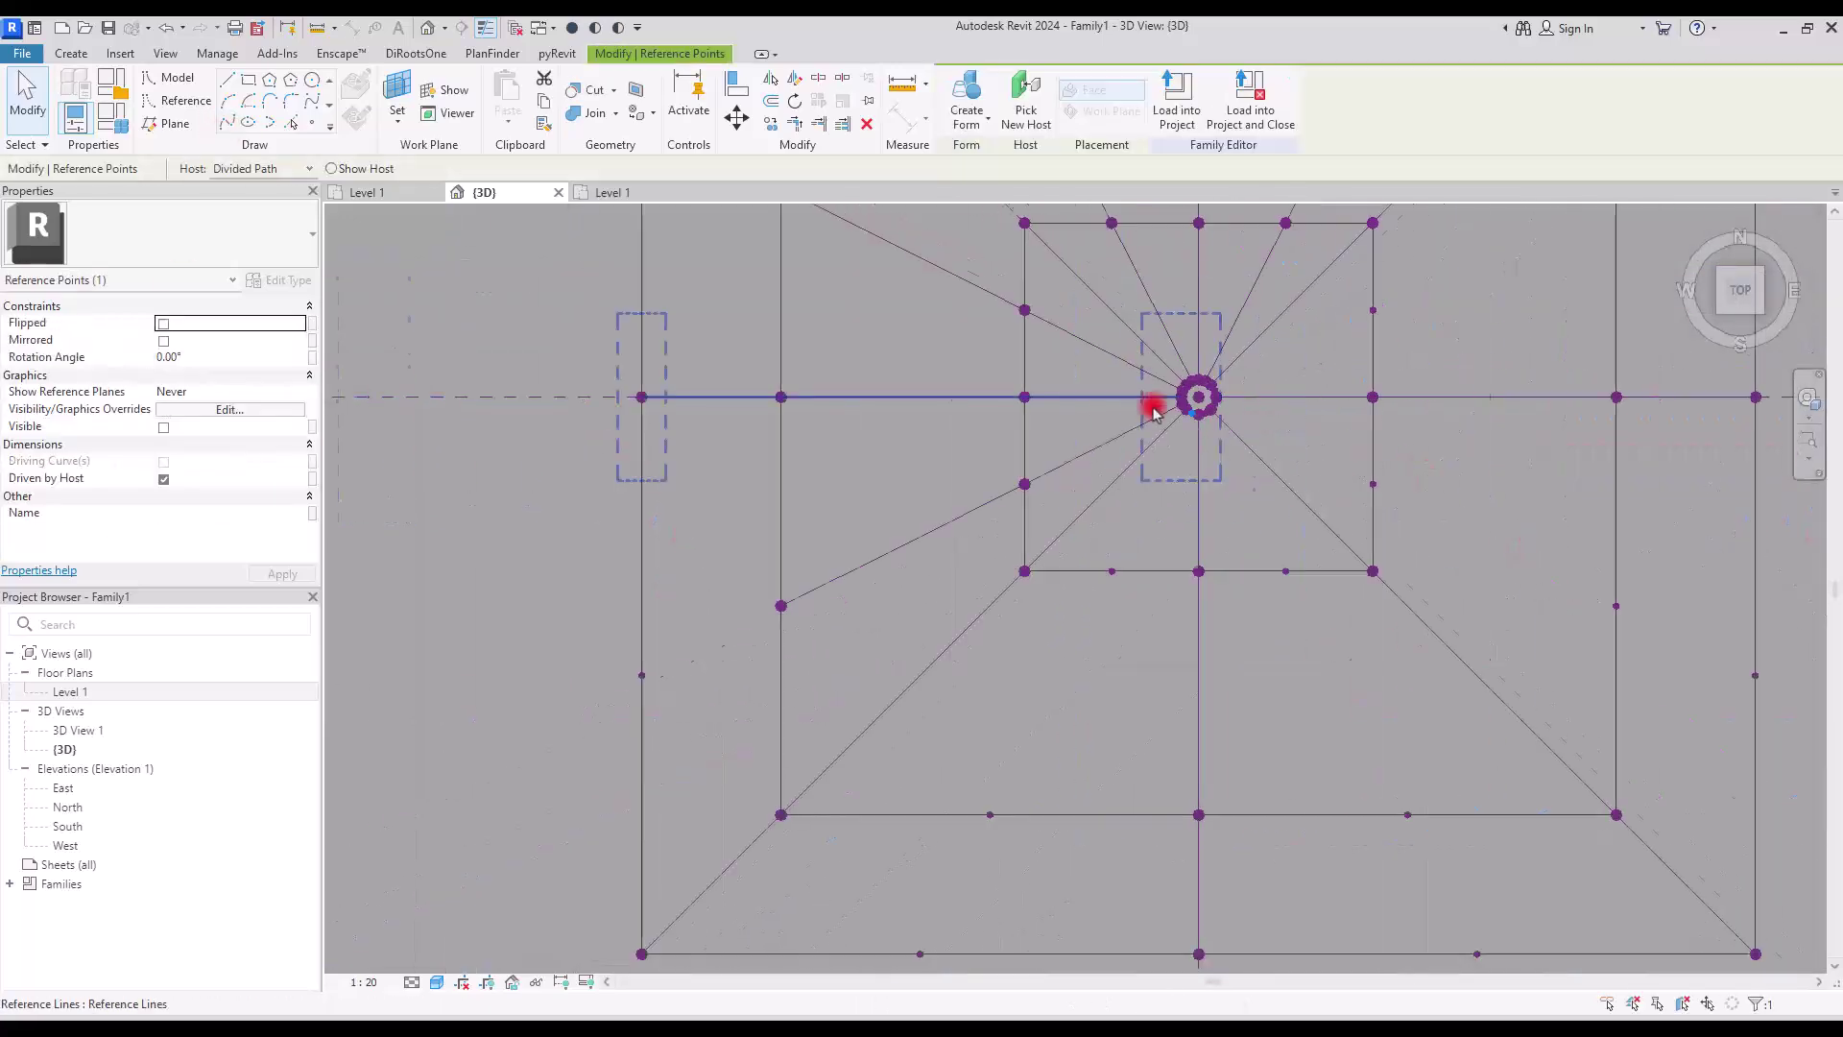
{"action": "scroll", "coordinate": [675, 624], "scroll_direction": "down", "scroll_amount": 2}
{"action": "left_click", "coordinate": [1107, 732]}
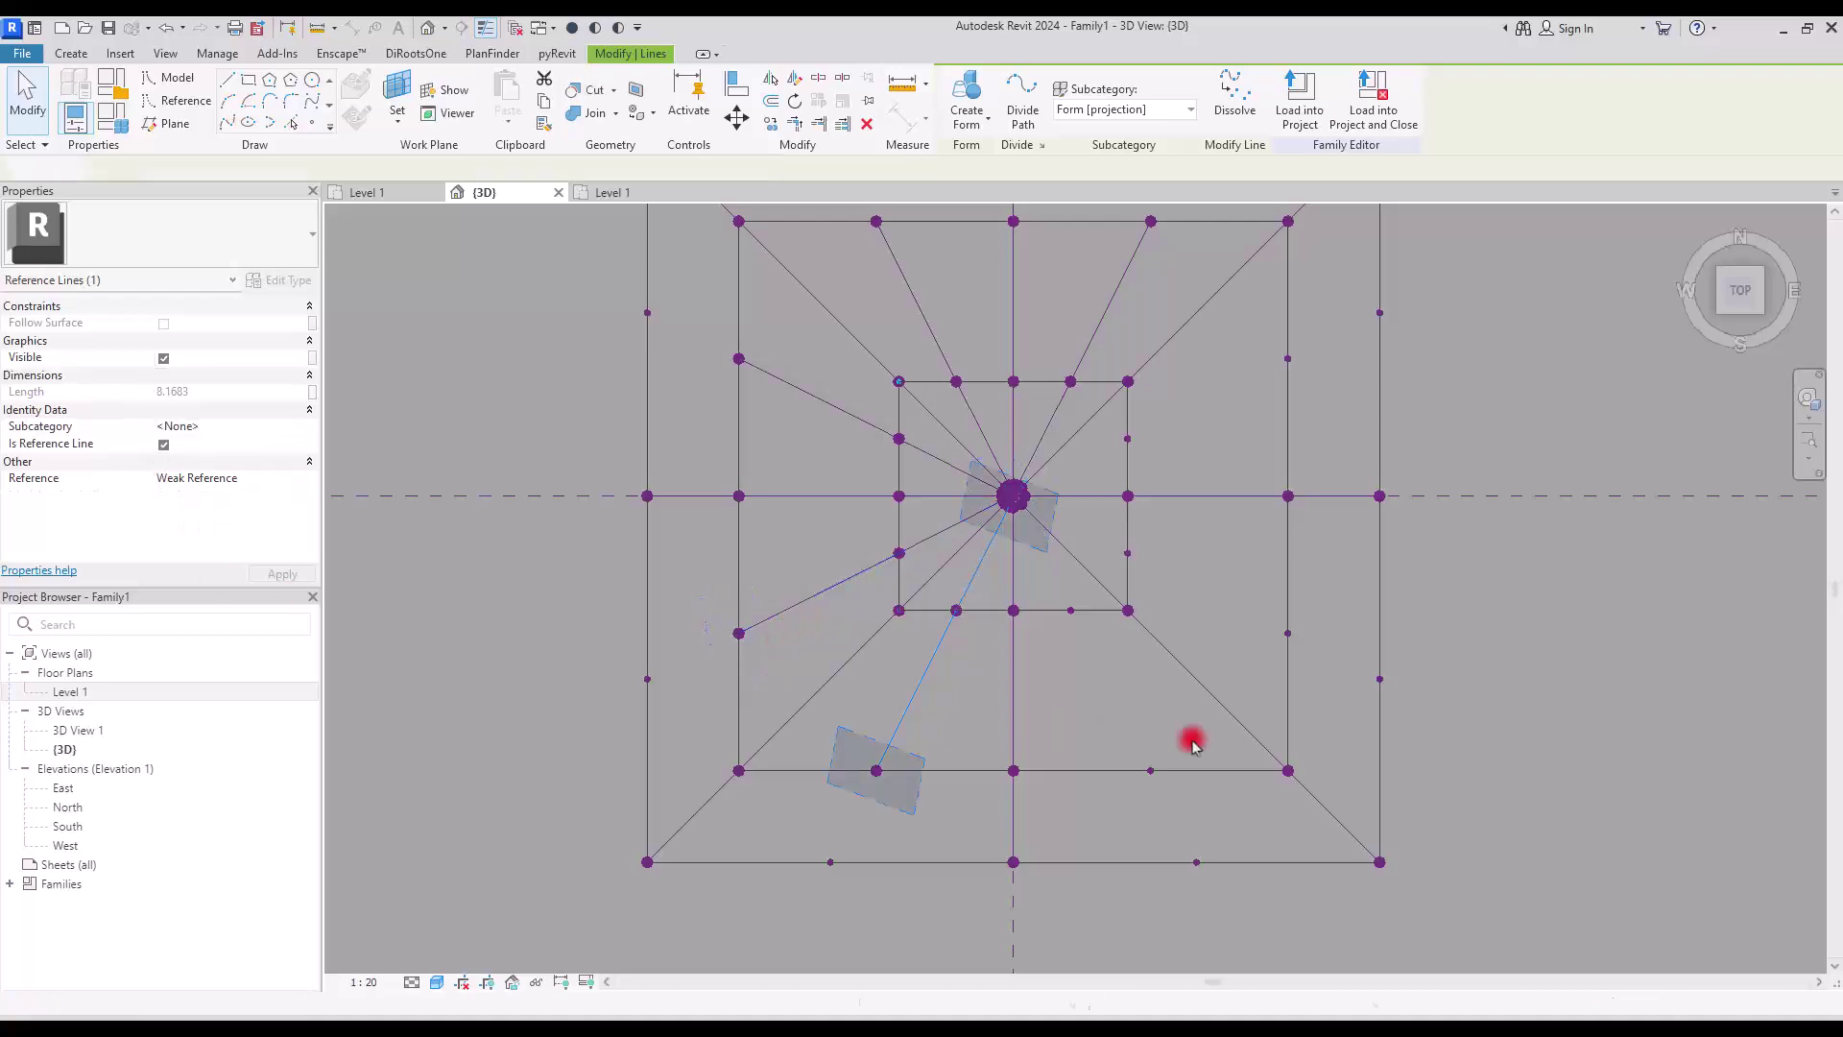
Add a three-point reference-line spline from the circle to the middle square on the south side's eastern half.
{"action": "scroll", "coordinate": [909, 630], "scroll_direction": "up", "scroll_amount": 2}
{"action": "scroll", "coordinate": [884, 486], "scroll_direction": "up", "scroll_amount": 3}
{"action": "left_click", "coordinate": [885, 485]}
{"action": "scroll", "coordinate": [885, 485], "scroll_direction": "down", "scroll_amount": 4}
{"action": "scroll", "coordinate": [980, 690], "scroll_direction": "down", "scroll_amount": 3}
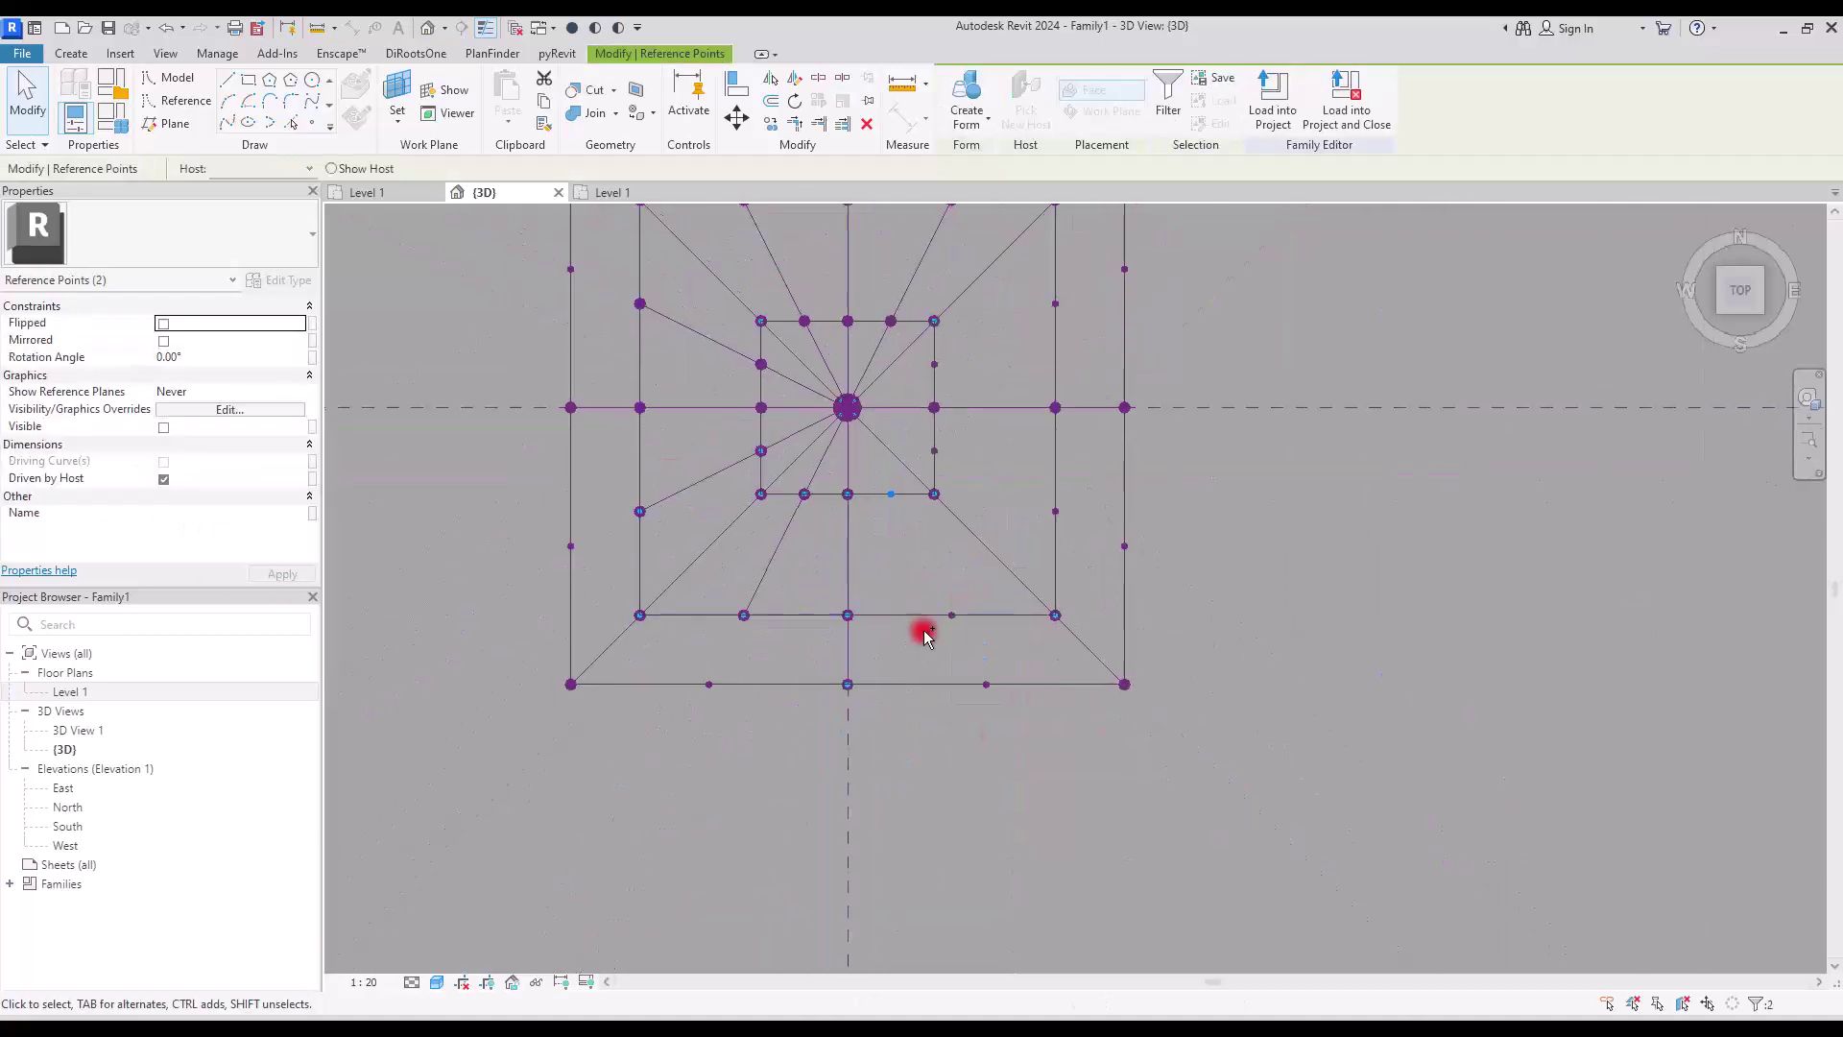
{"action": "scroll", "coordinate": [947, 618], "scroll_direction": "up", "scroll_amount": 4}
{"action": "left_click", "coordinate": [905, 419]}
{"action": "middle_click_drag", "start_coordinate": [905, 420], "coordinate": [877, 597]}
Add the two remaining three-point reference-line splines from the circle to the middle square's east side.
{"action": "left_click", "coordinate": [729, 523]}
{"action": "scroll", "coordinate": [728, 523], "scroll_direction": "up", "scroll_amount": 3}
{"action": "scroll", "coordinate": [729, 522], "scroll_direction": "up", "scroll_amount": 2}
{"action": "key", "text": "Escape"}
{"action": "scroll", "coordinate": [749, 678], "scroll_direction": "down", "scroll_amount": 3}
{"action": "scroll", "coordinate": [749, 672], "scroll_direction": "up", "scroll_amount": 2}
{"action": "left_click_drag", "start_coordinate": [631, 677], "coordinate": [1049, 524]}
{"action": "scroll", "coordinate": [843, 617], "scroll_direction": "down", "scroll_amount": 5}
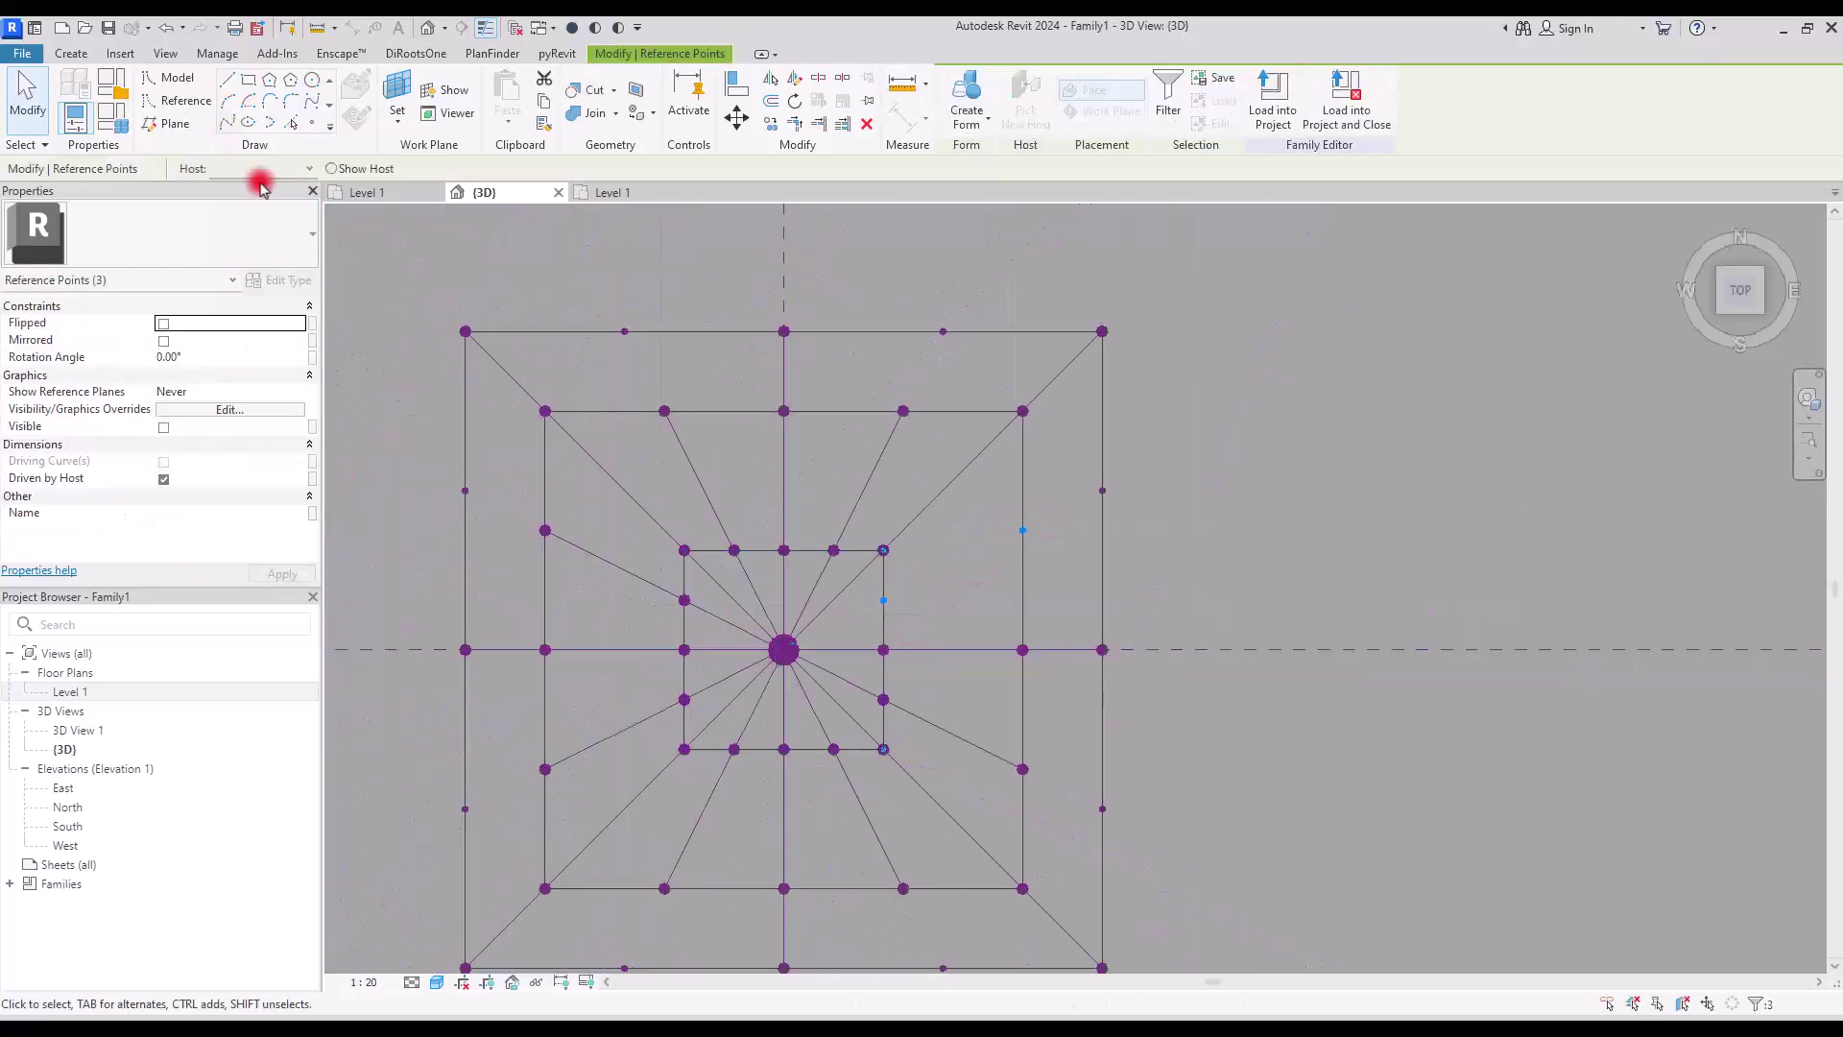
{"action": "left_click", "coordinate": [1354, 531]}
Create a form from three adjacent reference lines: a side-midpoint spline, the neighbouring short spline and the corner spline.
{"action": "scroll", "coordinate": [1045, 729], "scroll_direction": "down", "scroll_amount": 4}
{"action": "middle_click_drag", "start_coordinate": [1046, 728], "coordinate": [1014, 327], "text": "shift"}
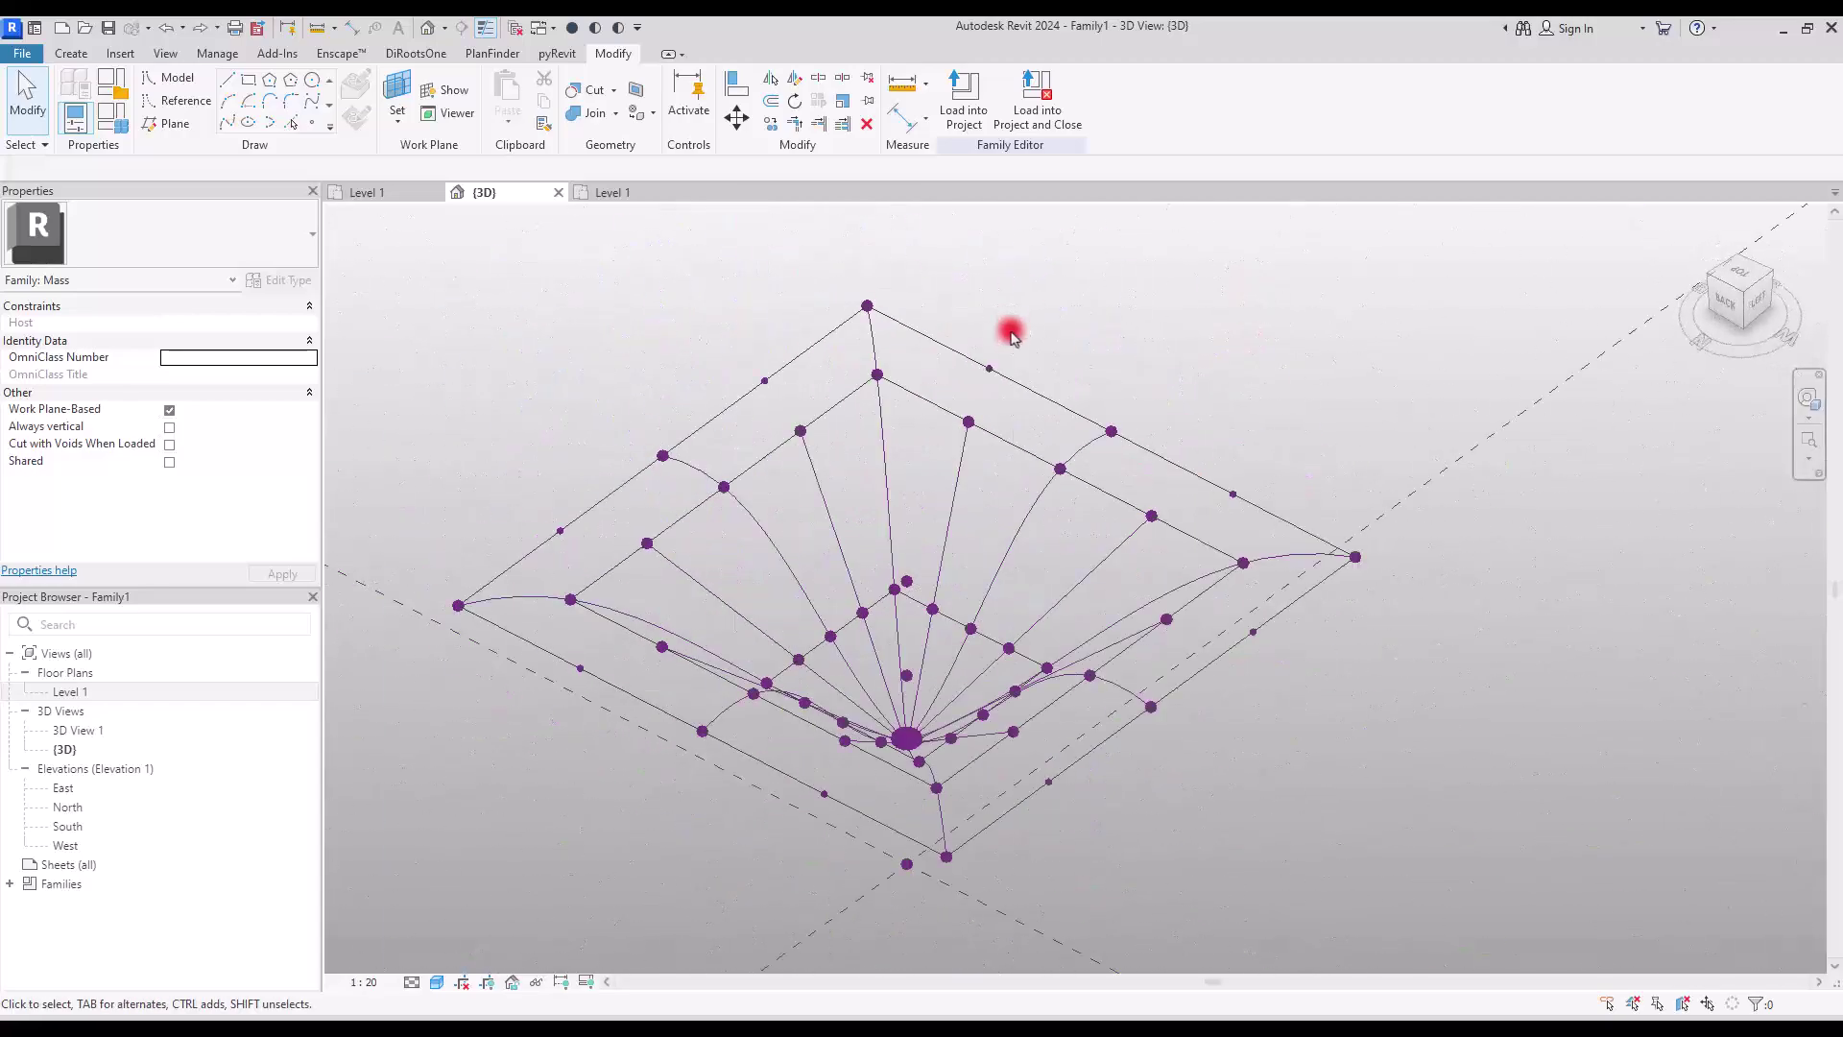
{"action": "left_click", "coordinate": [766, 538]}
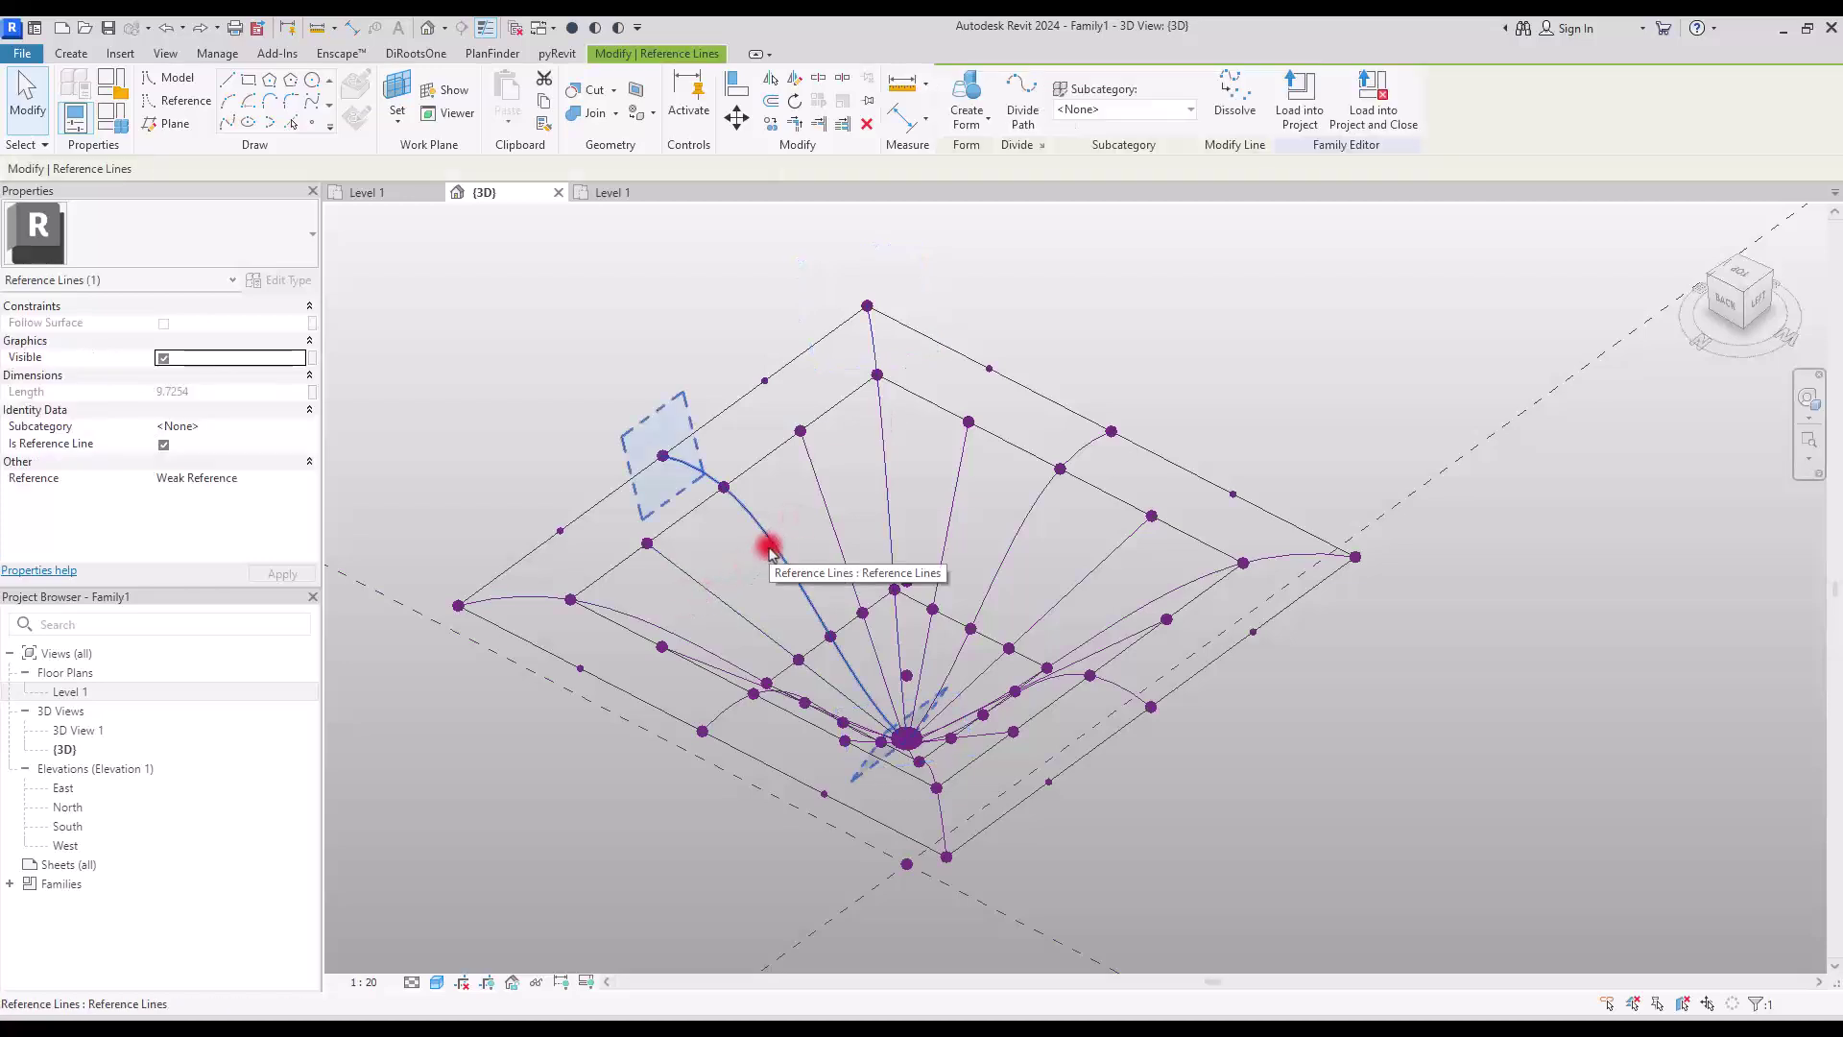
{"action": "left_click", "coordinate": [821, 494], "text": "ctrl"}
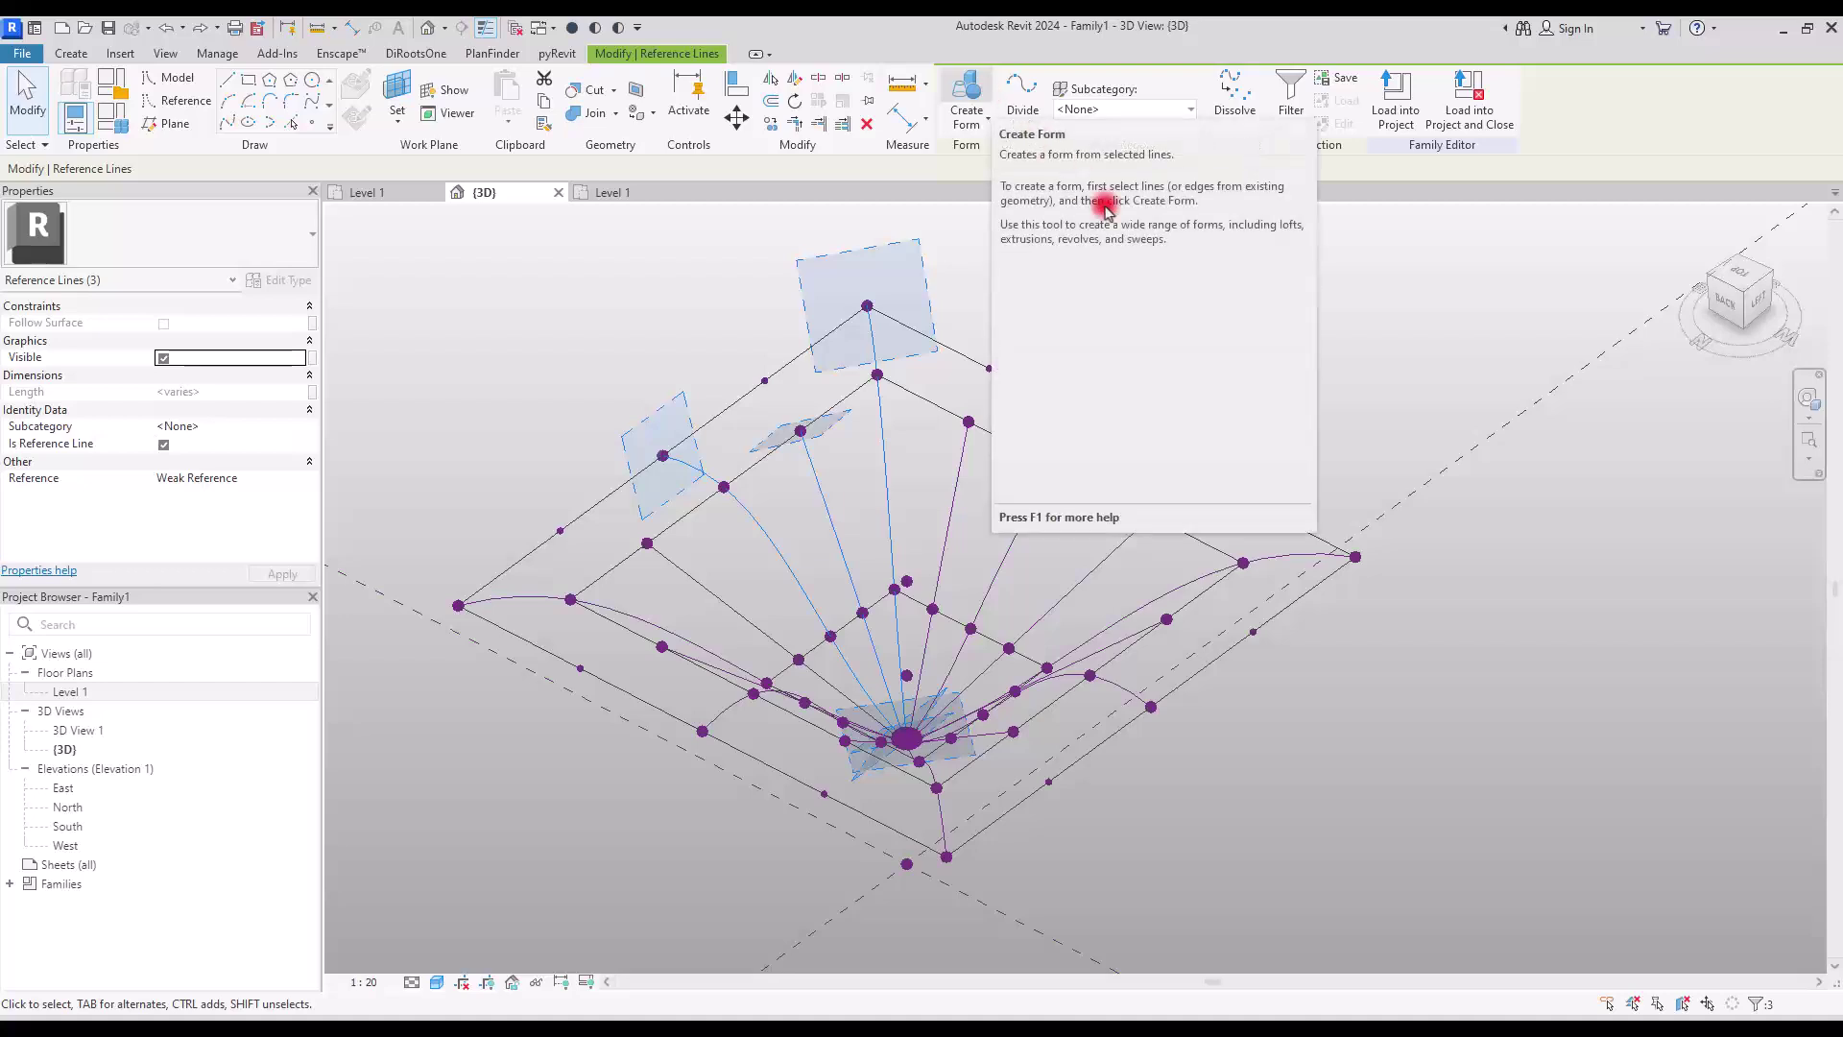
{"action": "left_click", "coordinate": [986, 100]}
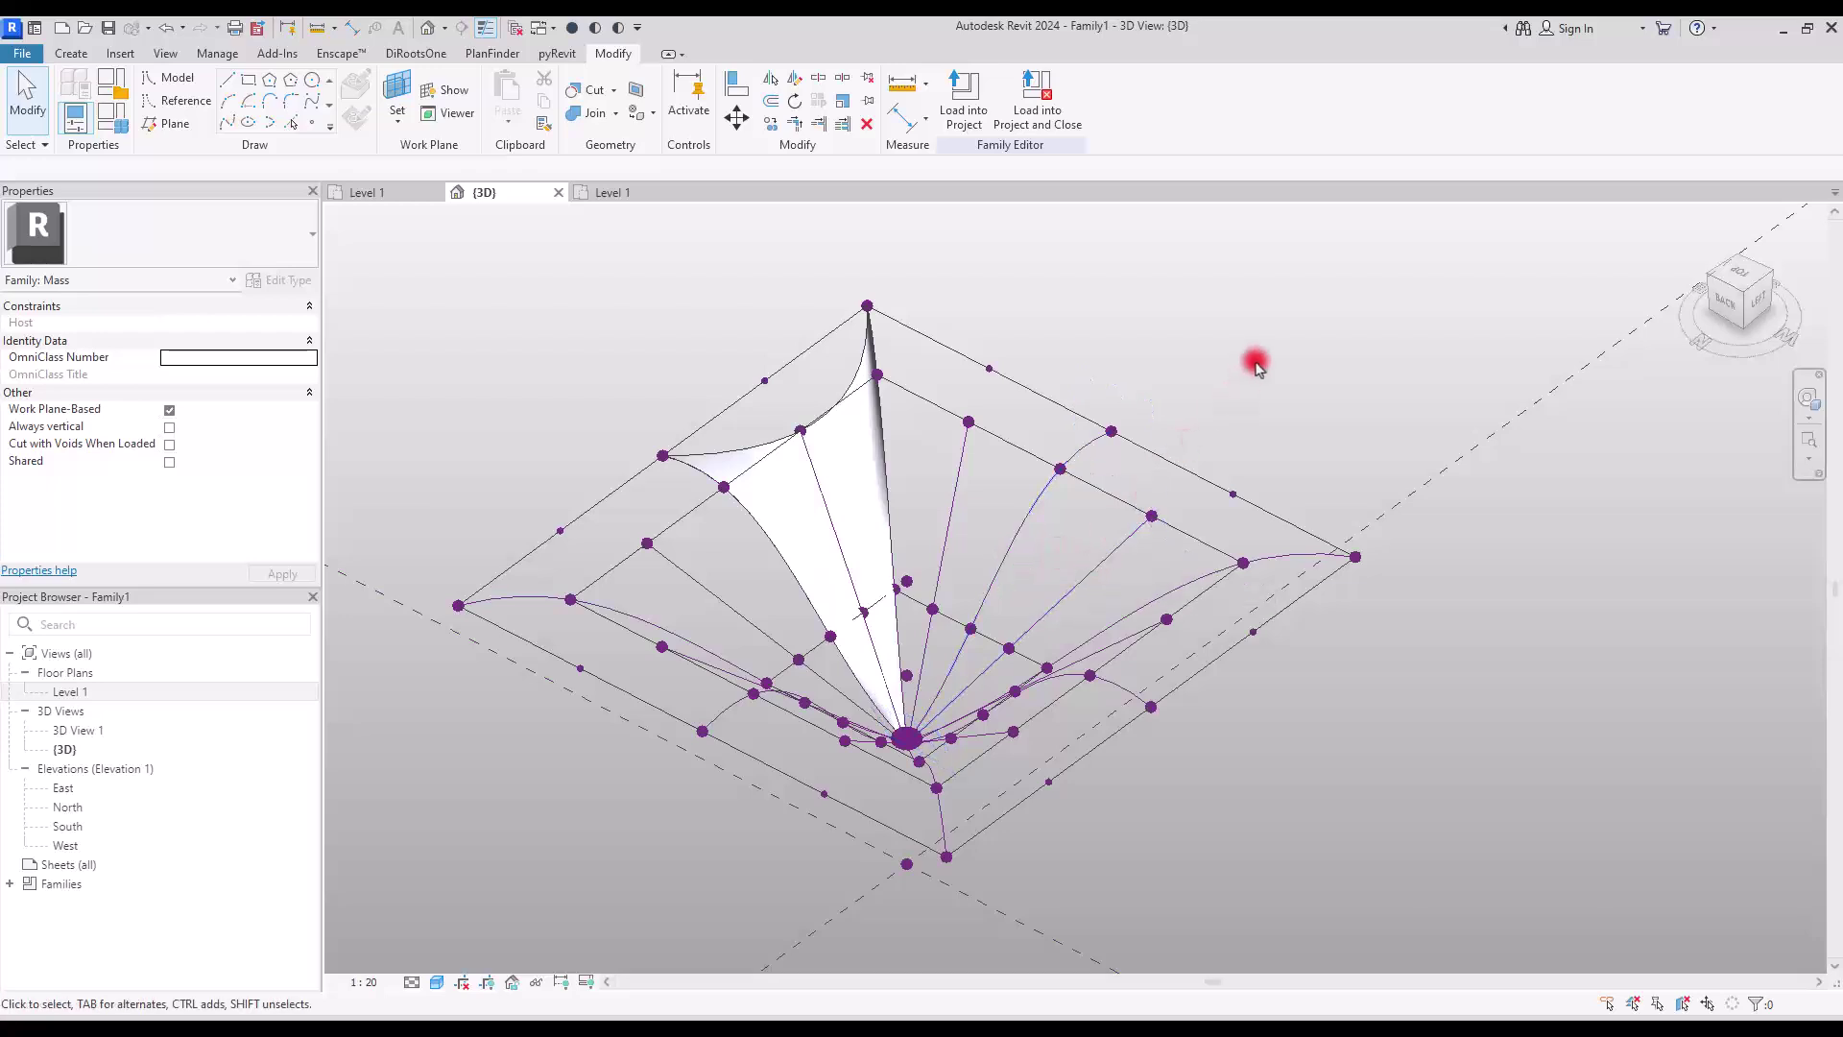
Try to create a form from an uncovered corner spline and the short splines on both sides of it.
{"action": "left_click", "coordinate": [1112, 542]}
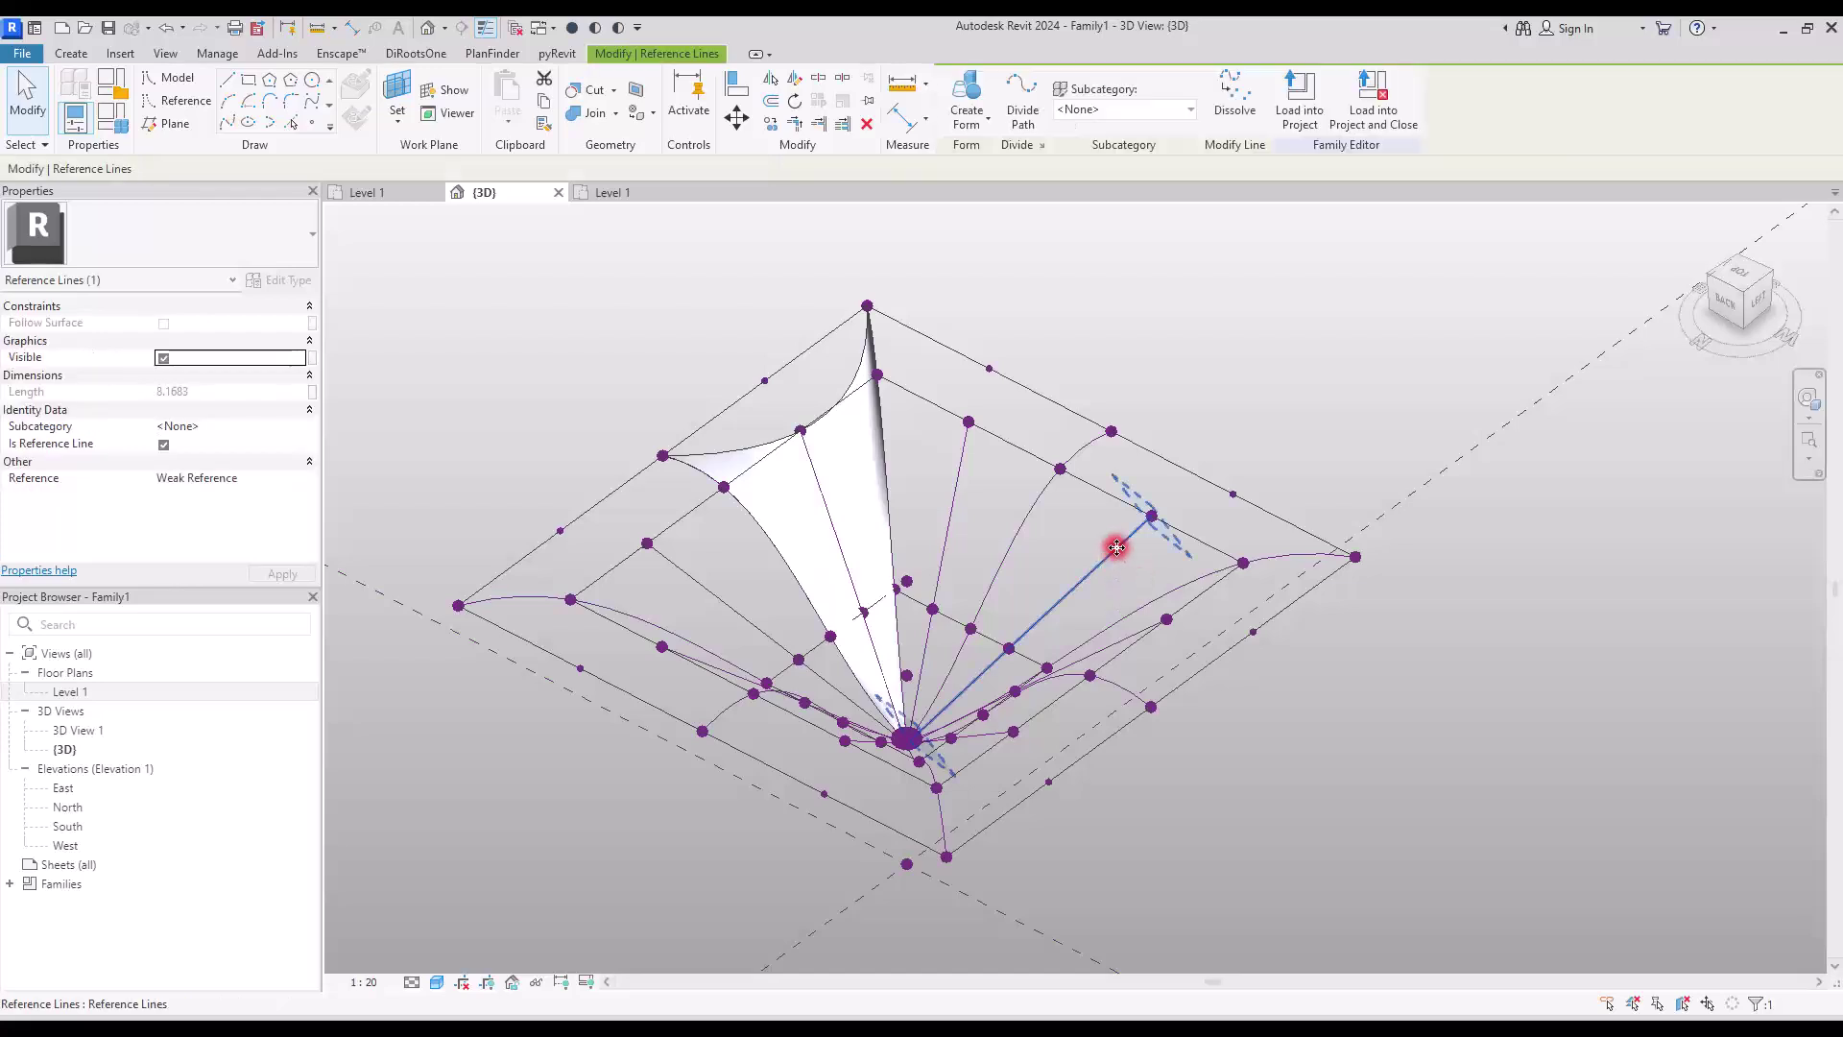
{"action": "left_click", "coordinate": [1169, 588], "text": "ctrl"}
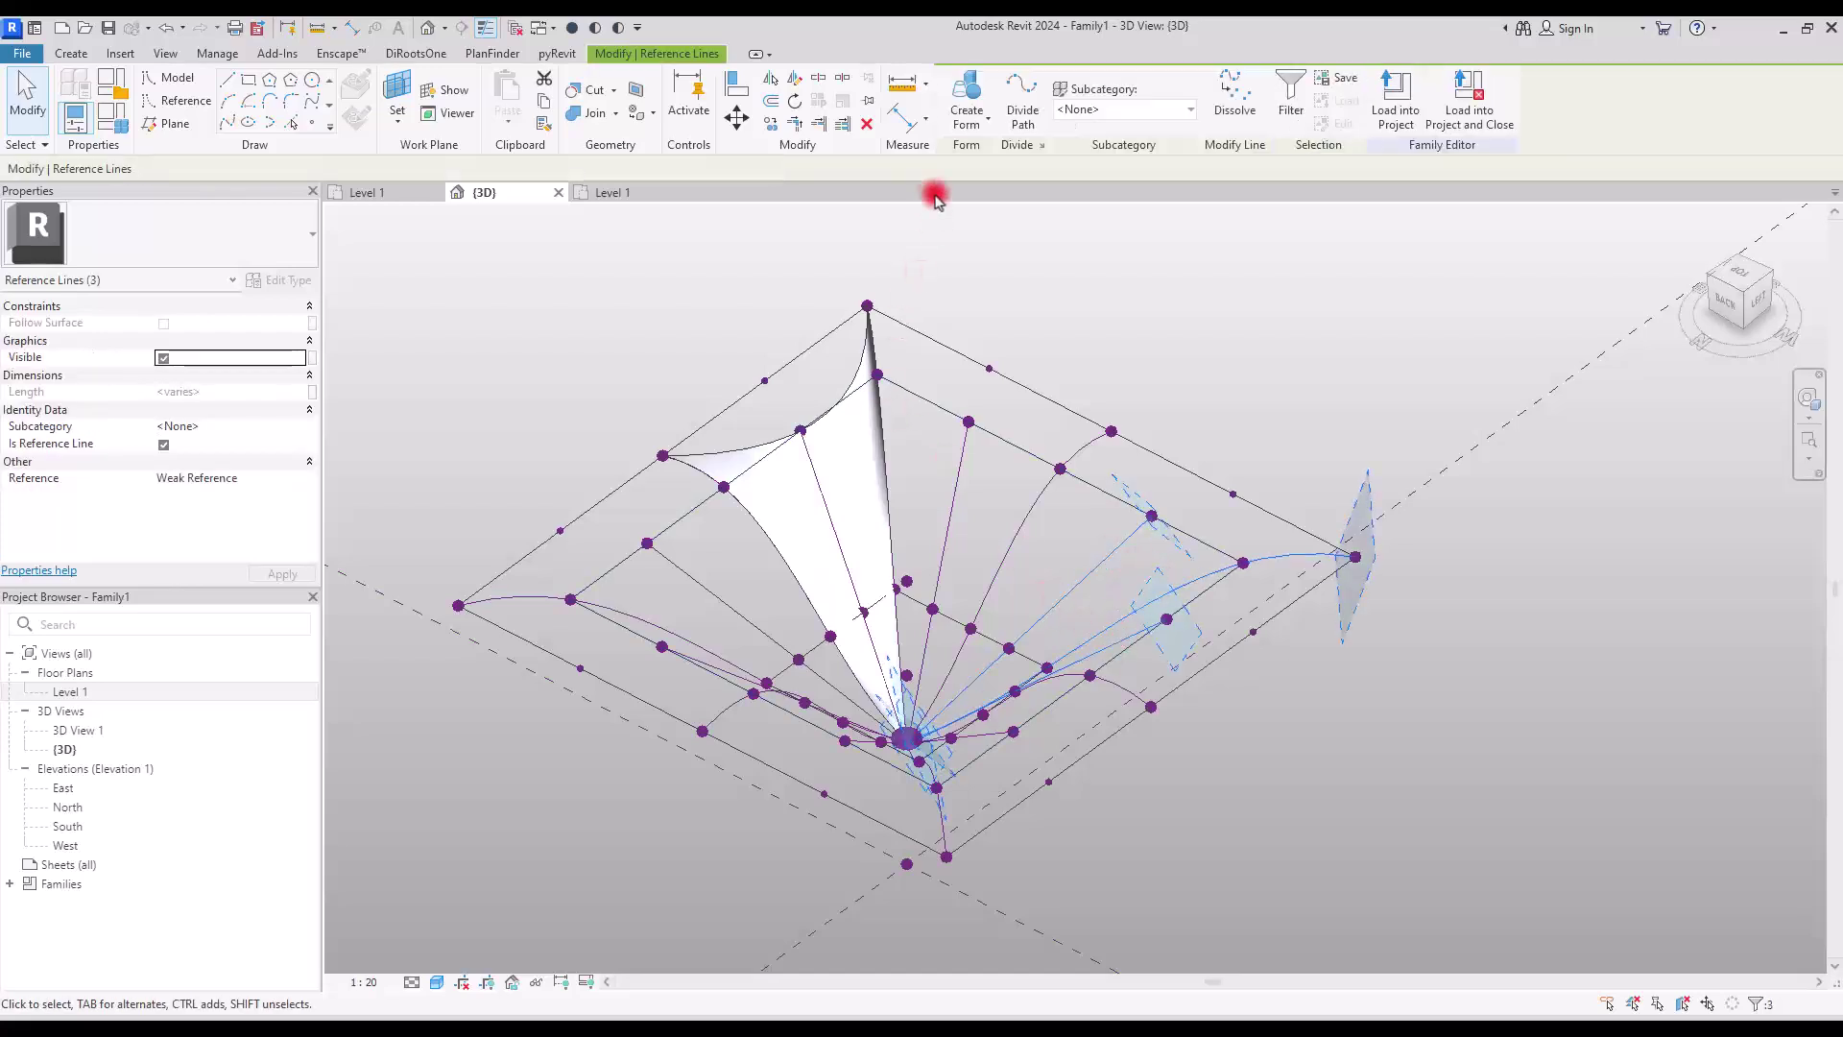
{"action": "left_click", "coordinate": [961, 115]}
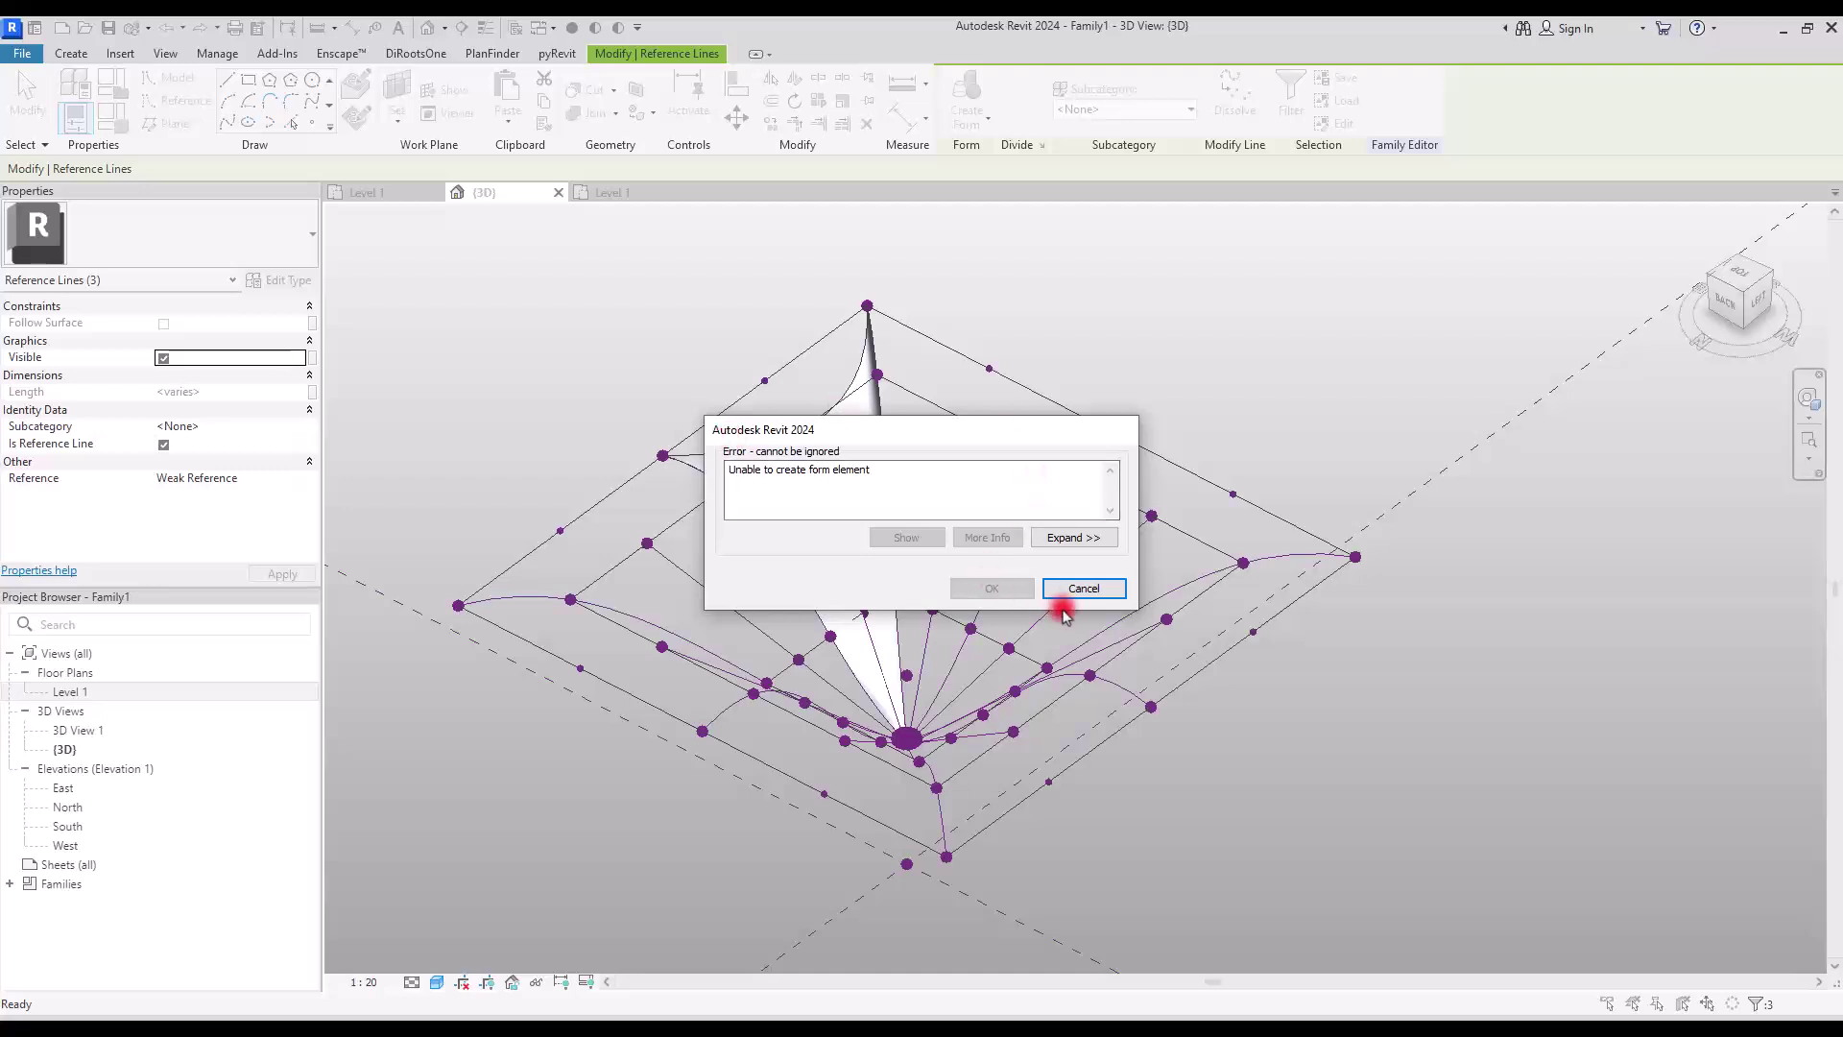
{"action": "left_click", "coordinate": [1084, 589]}
Try to create a form from only that corner spline and one neighbouring short spline.
{"action": "left_click", "coordinate": [1120, 538]}
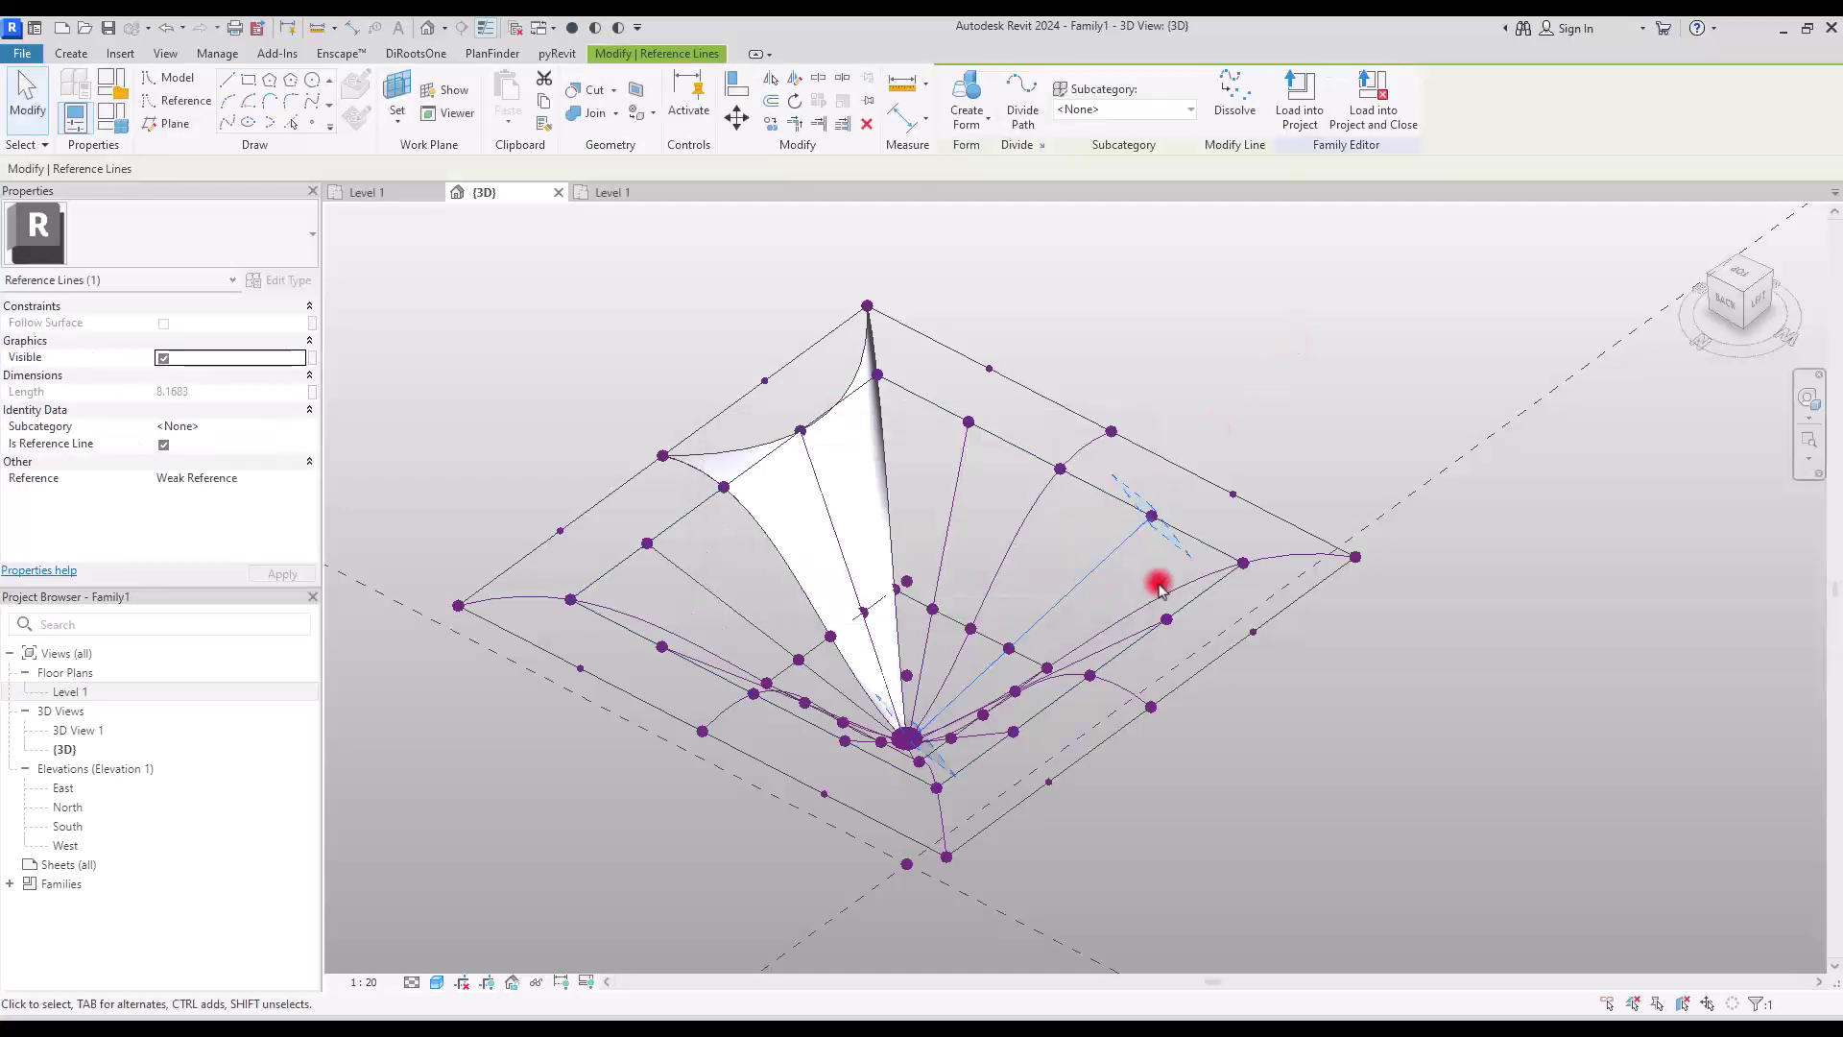
{"action": "left_click", "coordinate": [1169, 588], "text": "ctrl"}
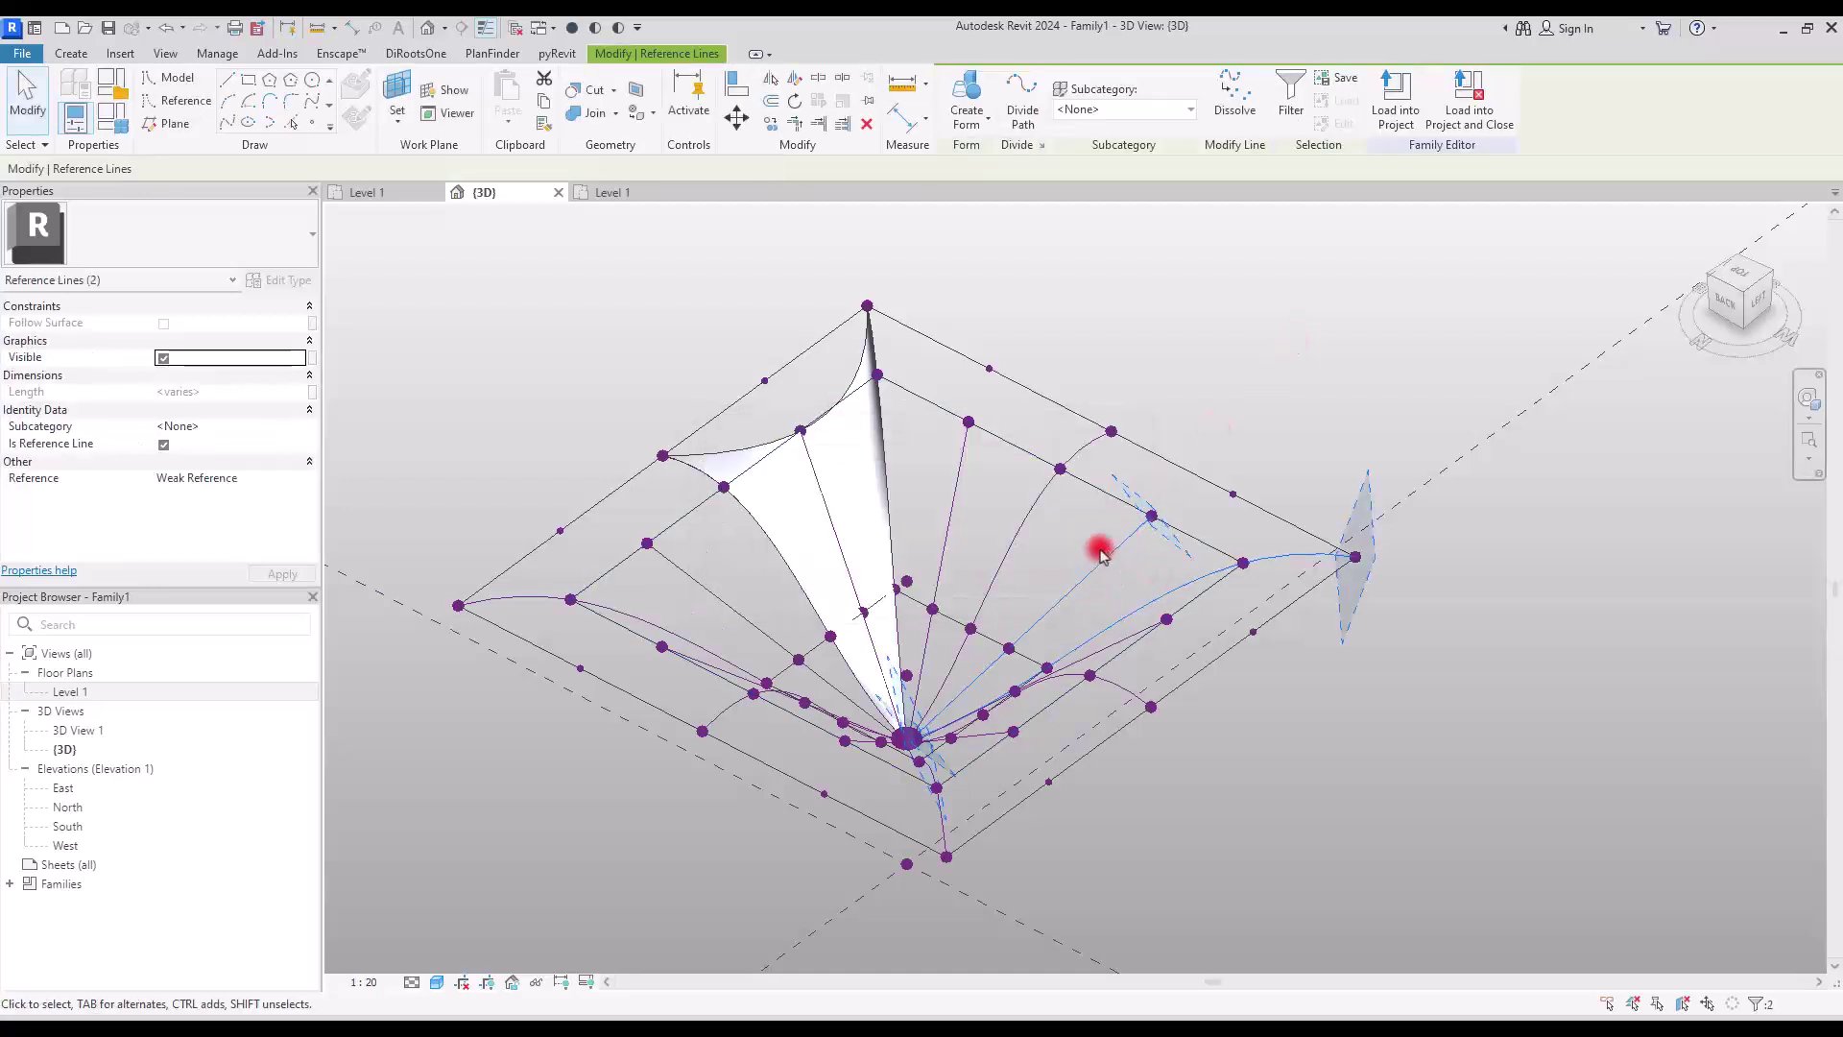
{"action": "left_click", "coordinate": [977, 87]}
{"action": "left_click", "coordinate": [1287, 367]}
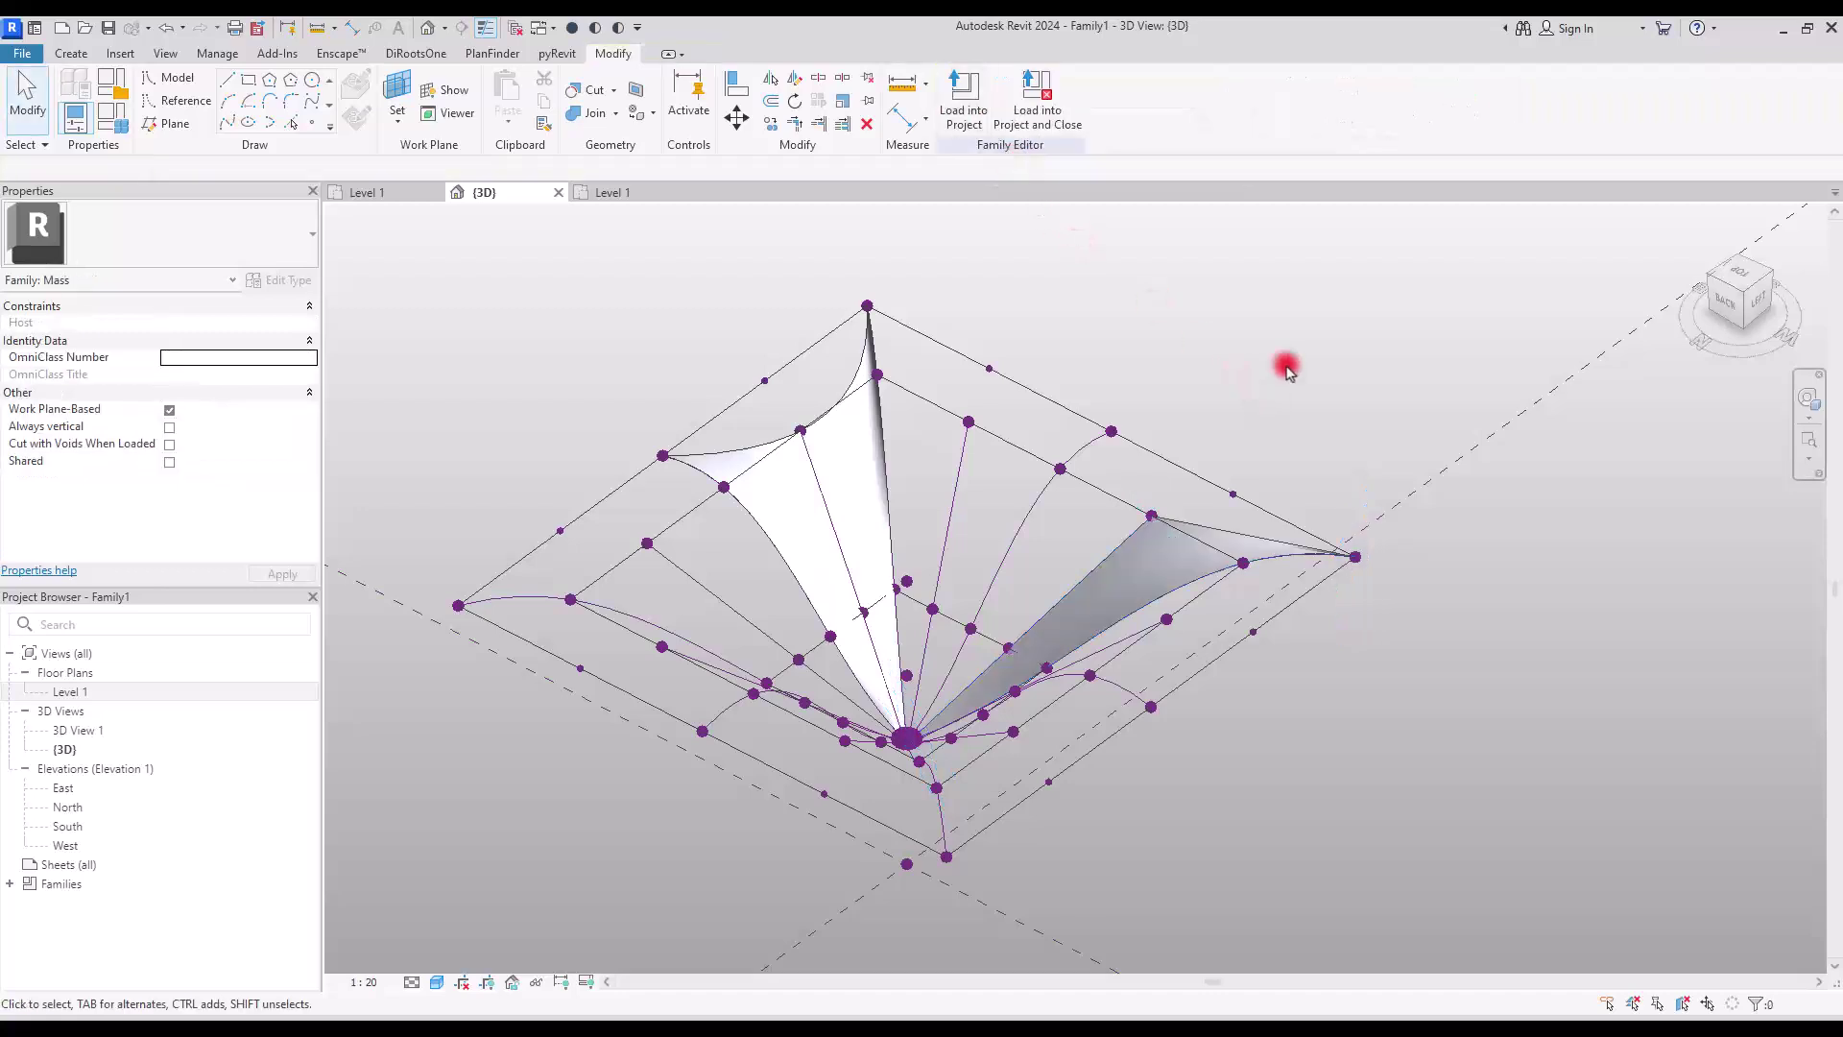
{"action": "key", "text": "ctrl+z"}
Create a second form from the first form's corner spline, the next short spline and the following side-midpoint spline.
{"action": "left_click", "coordinate": [857, 443]}
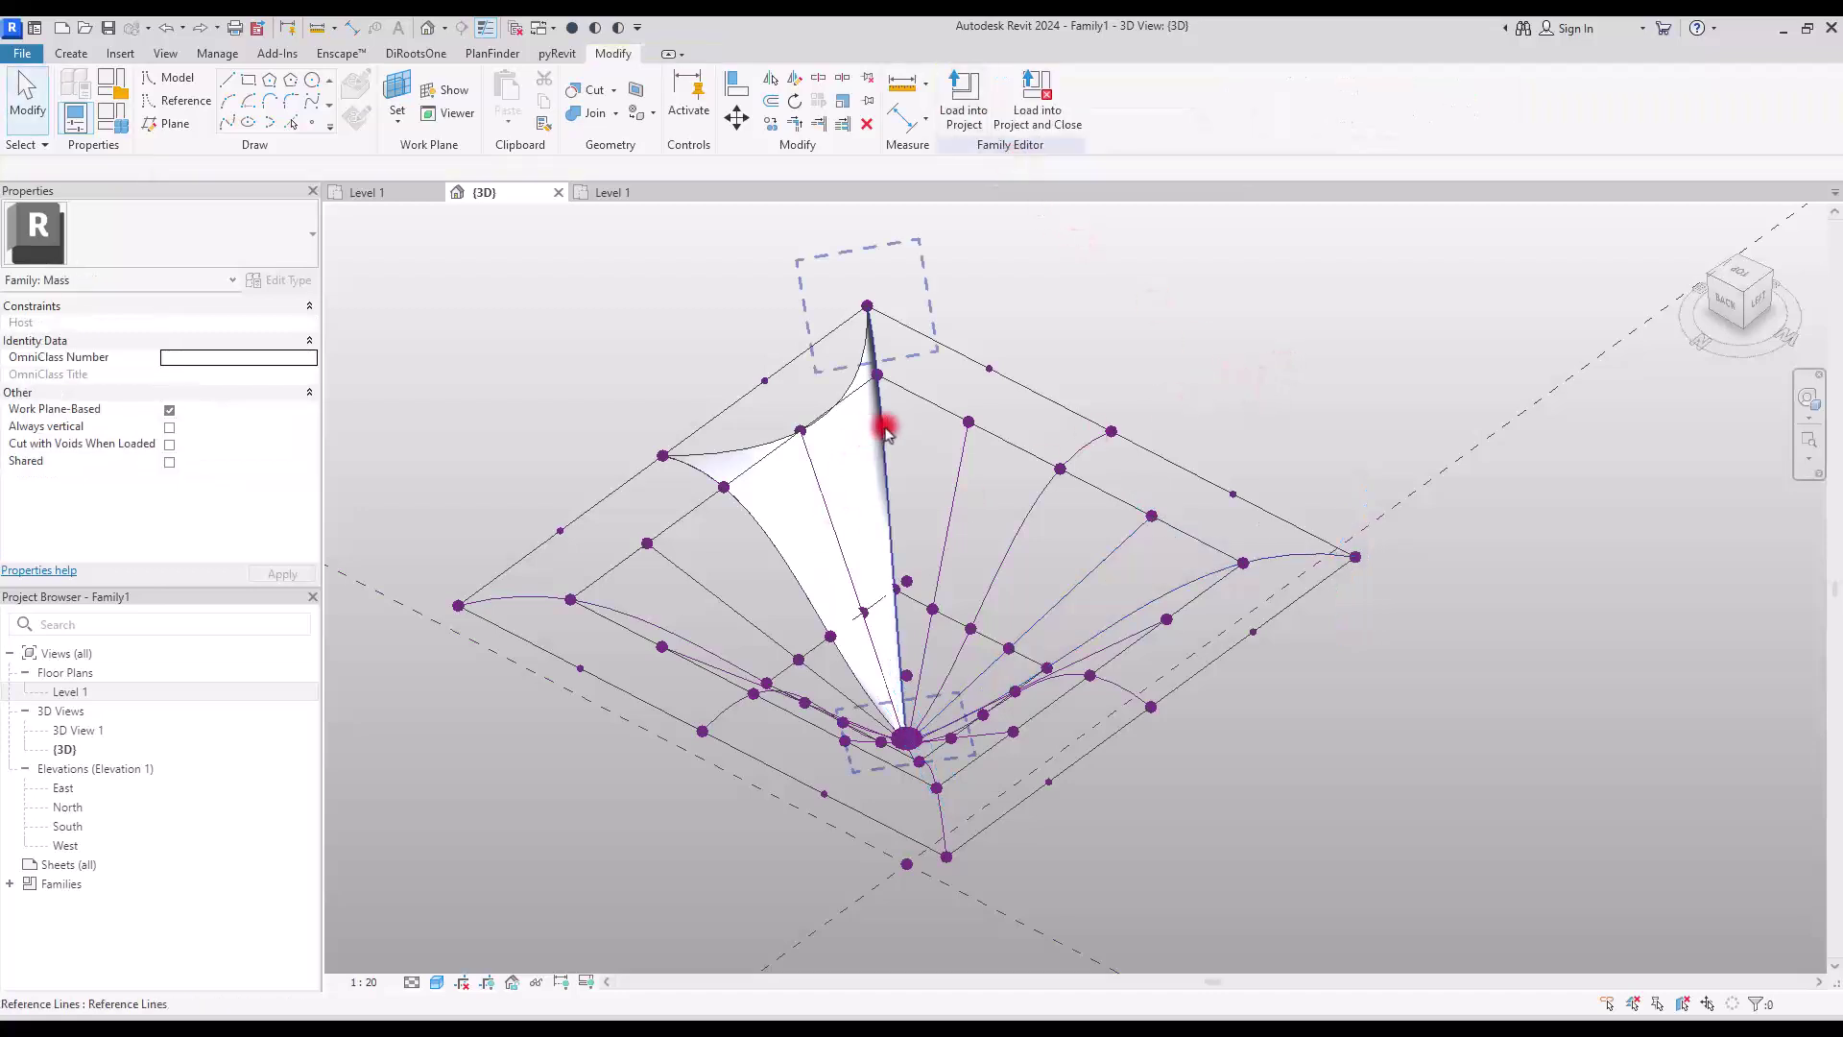
{"action": "left_click", "coordinate": [1025, 525], "text": "ctrl"}
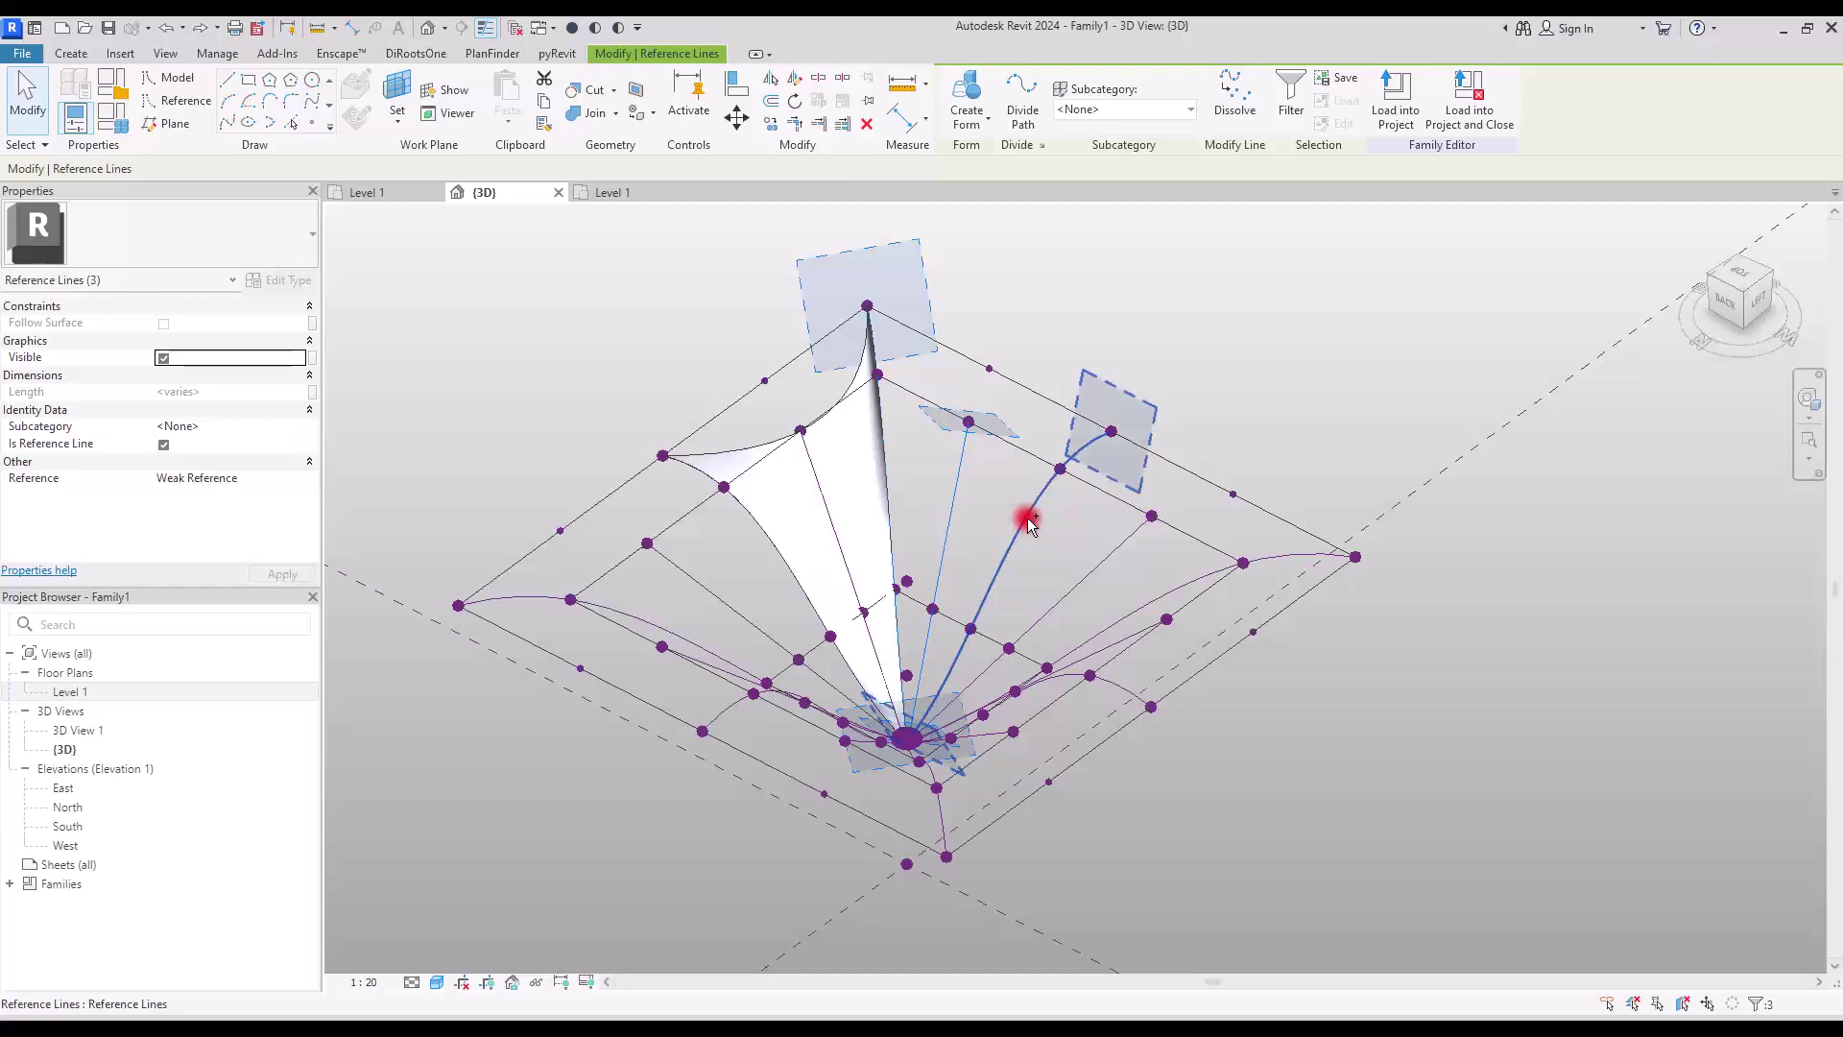
{"action": "left_click", "coordinate": [967, 93]}
{"action": "left_click", "coordinate": [1136, 289]}
Create a third form from the second form's side-midpoint spline, the next short spline and the next corner spline.
{"action": "middle_click_drag", "start_coordinate": [833, 441], "coordinate": [858, 533], "text": "shift"}
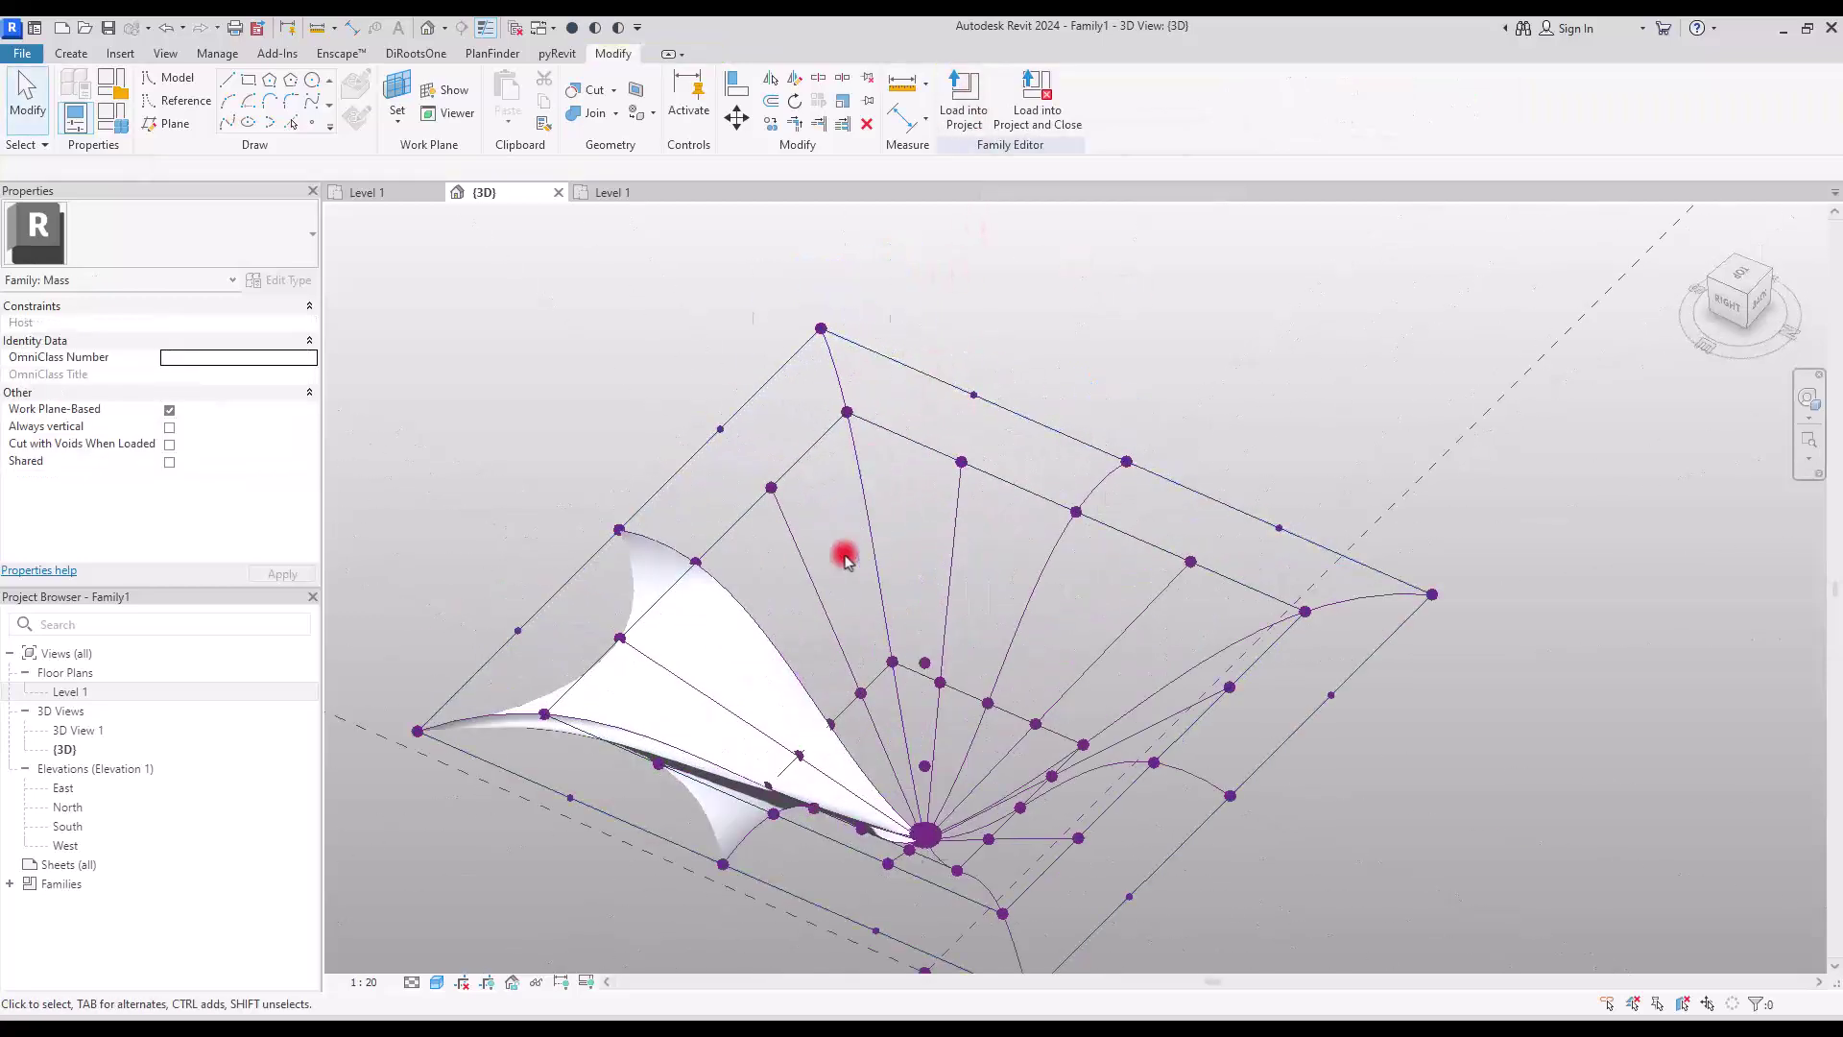
{"action": "left_click", "coordinate": [805, 566]}
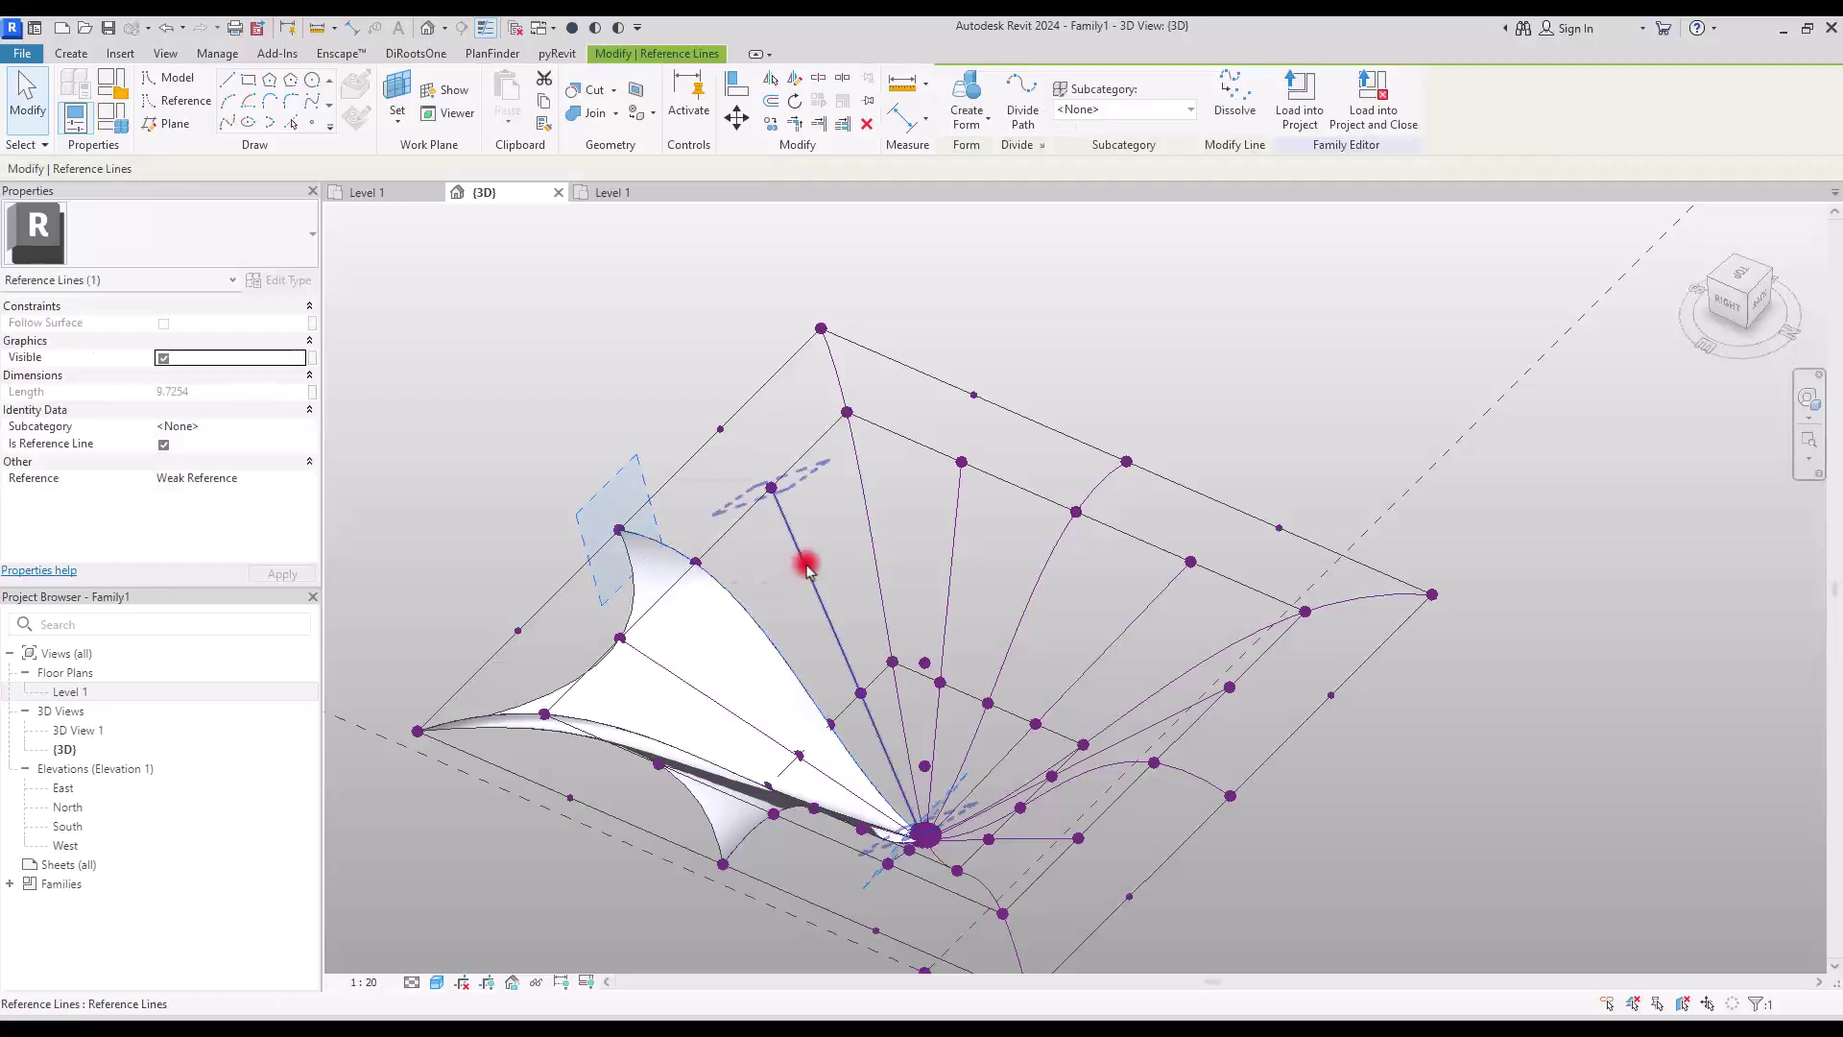
{"action": "left_click", "coordinate": [862, 523], "text": "ctrl"}
{"action": "left_click", "coordinate": [972, 89]}
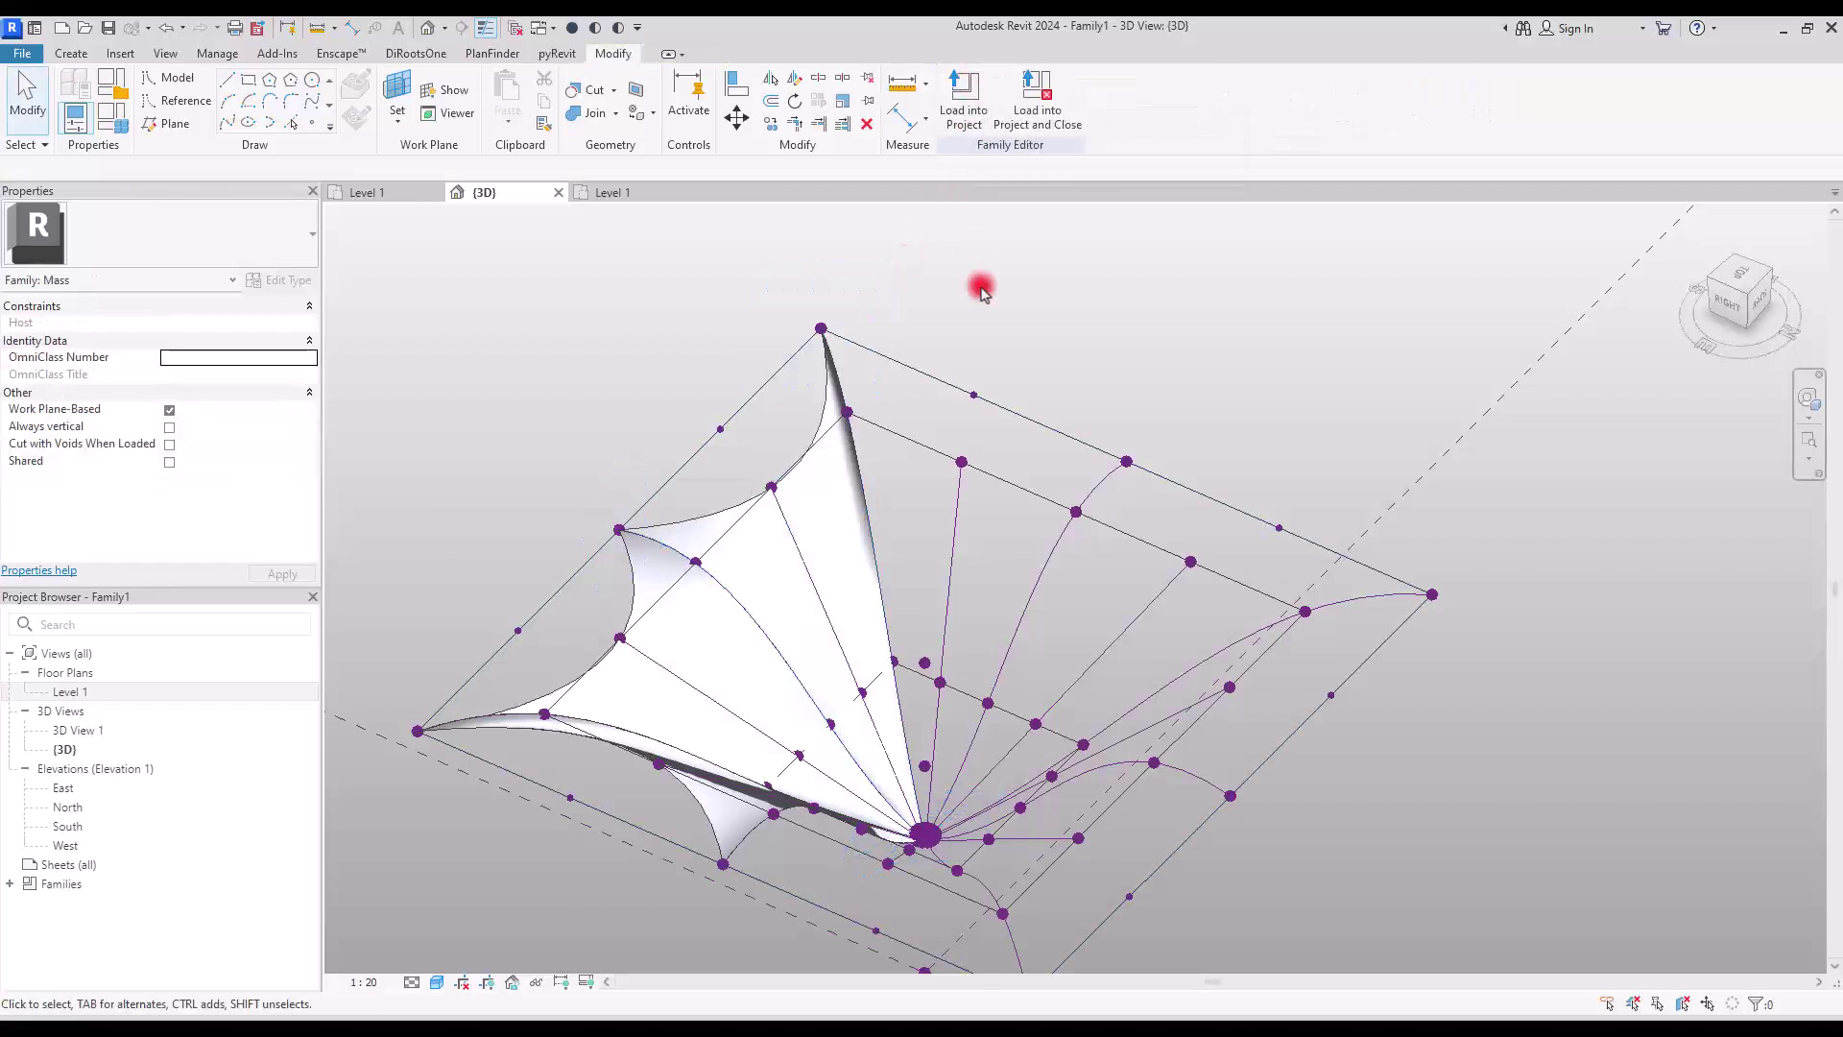
Create a fourth form from the third form's corner spline, the short spline beyond it and the next side-midpoint spline.
{"action": "left_click", "coordinate": [953, 526]}
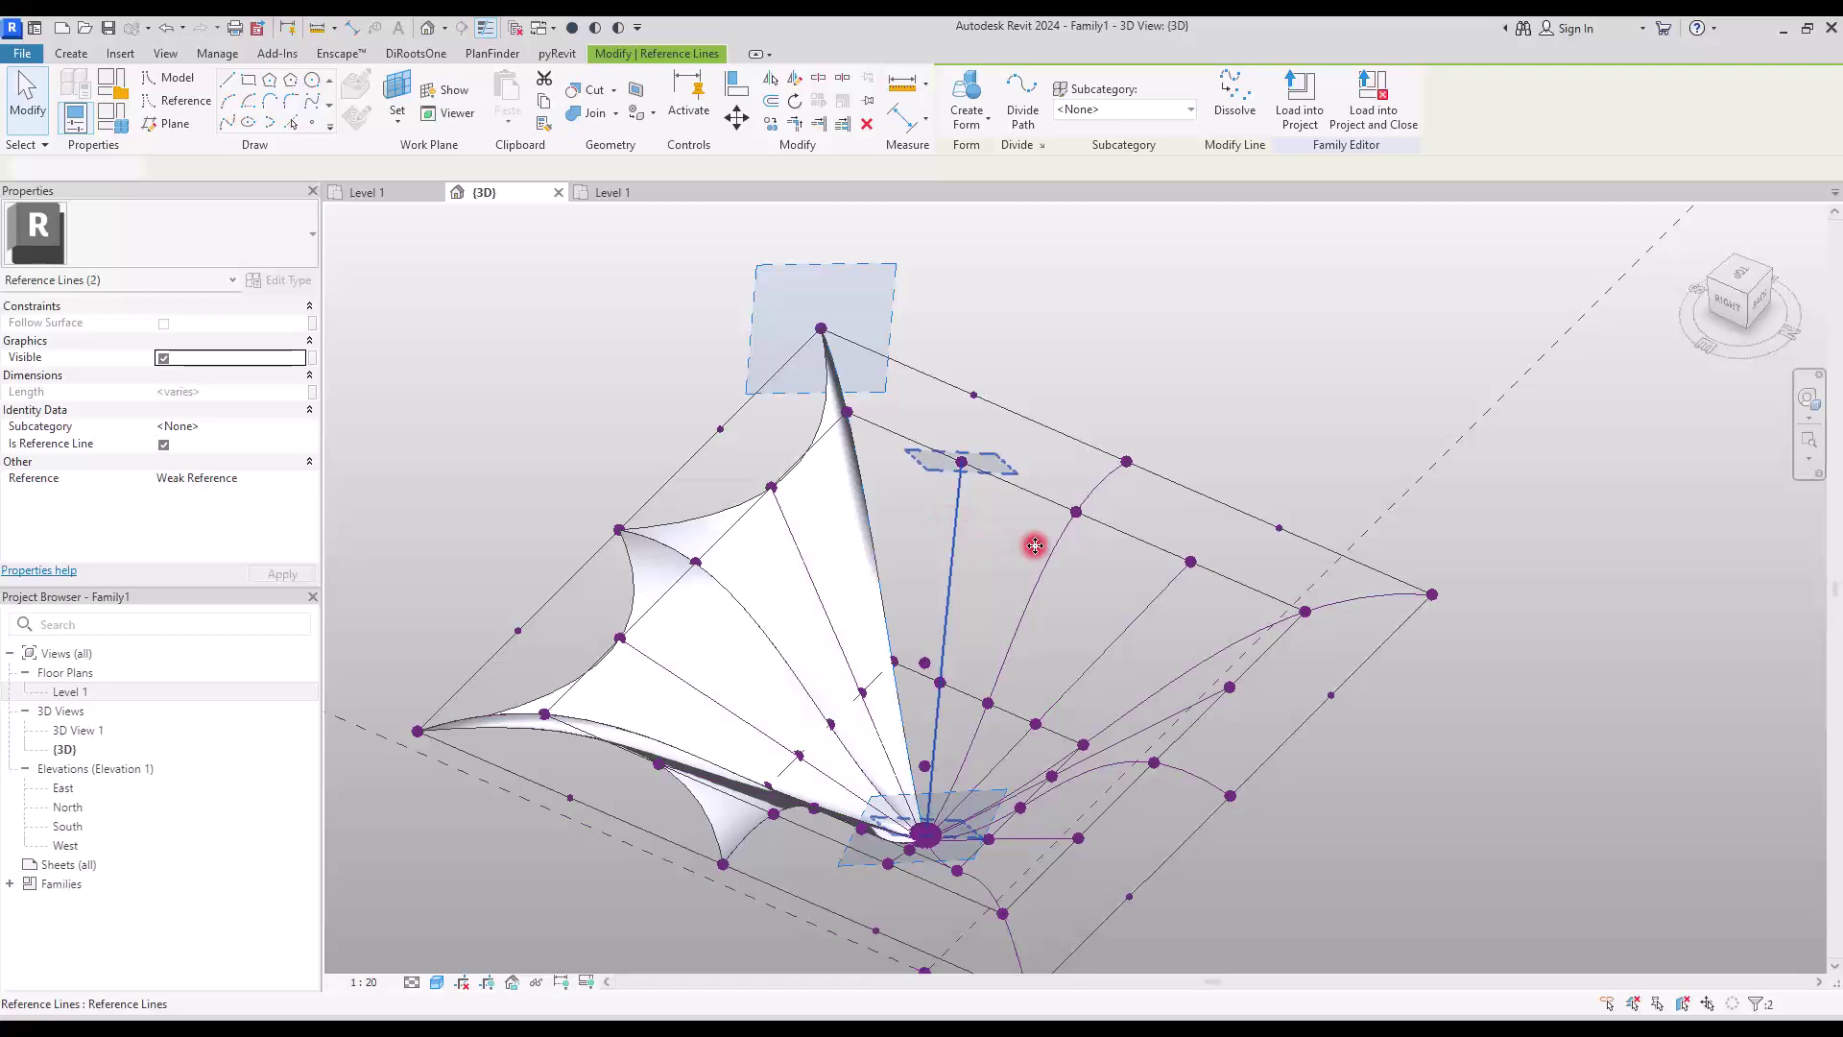
{"action": "left_click", "coordinate": [1060, 530], "text": "ctrl"}
{"action": "left_click", "coordinate": [967, 96]}
{"action": "left_click", "coordinate": [1089, 398]}
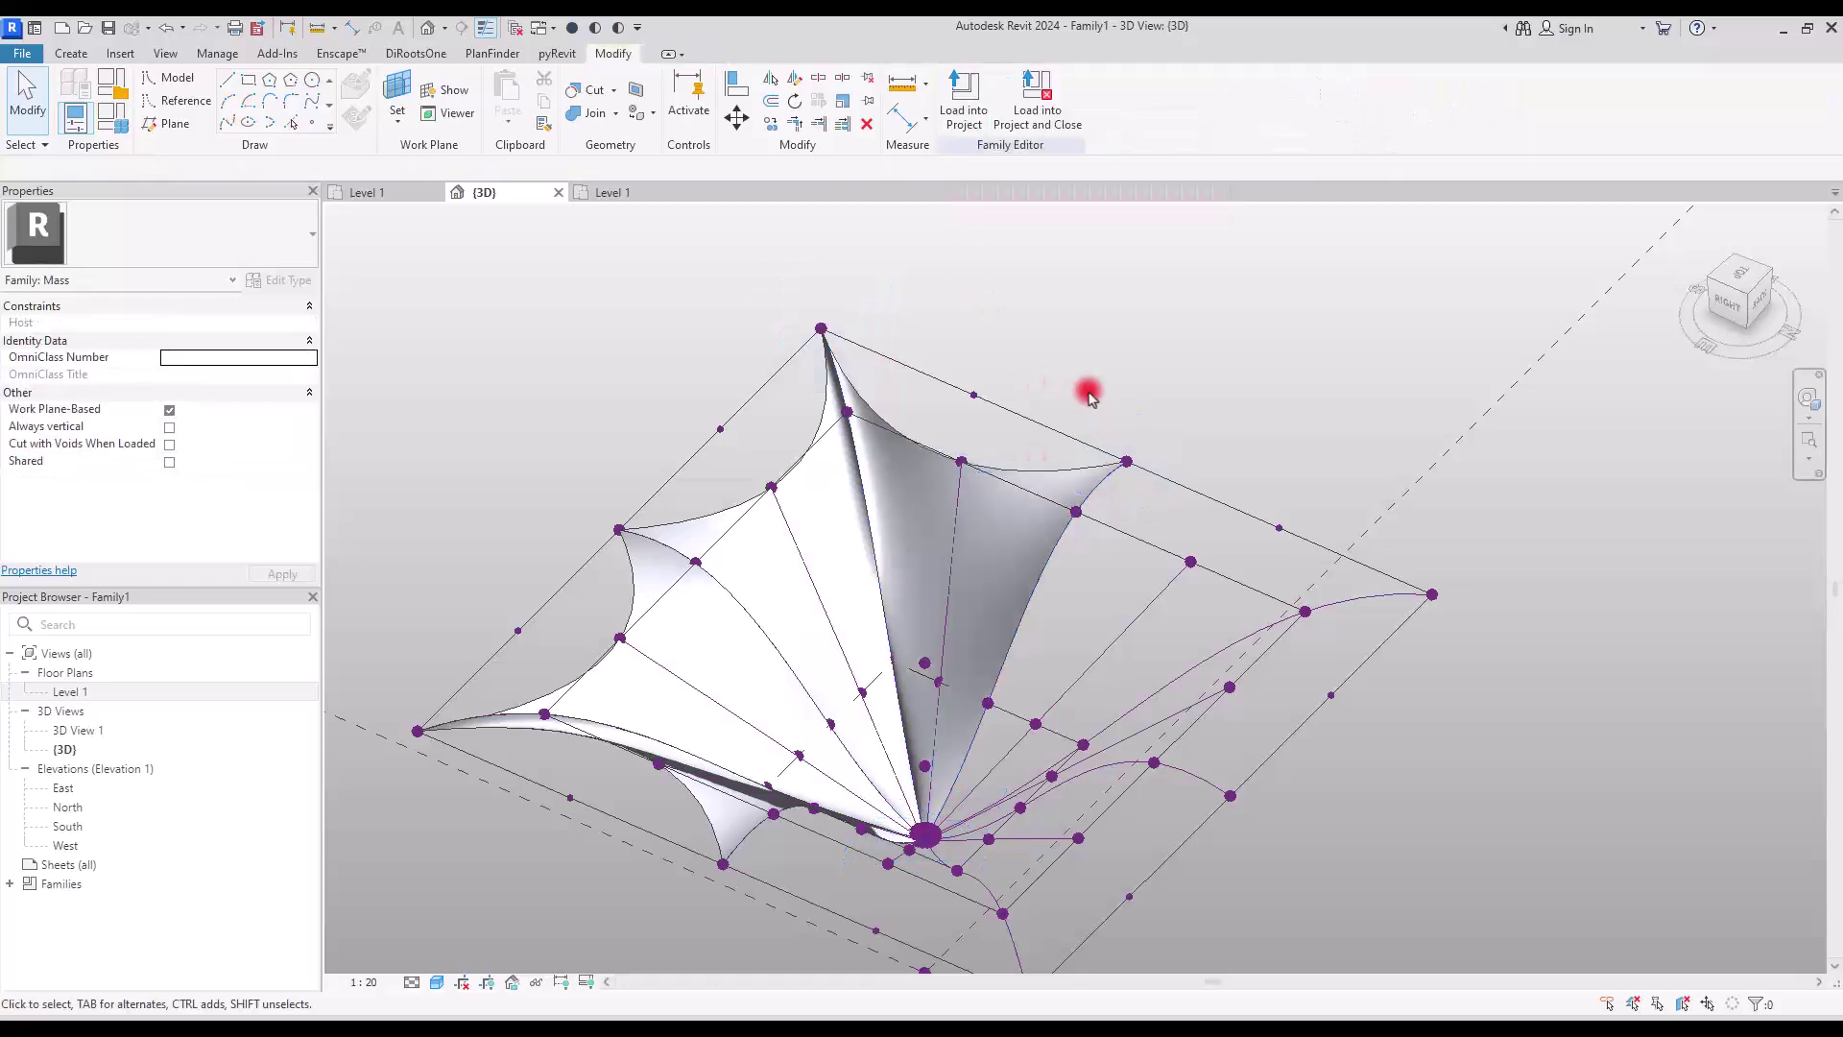
Create the remaining forms between the unused corner, short and side-midpoint splines to close the canopy surface all around.
{"action": "middle_click_drag", "start_coordinate": [866, 461], "coordinate": [806, 457], "text": "shift"}
{"action": "left_click", "coordinate": [939, 459]}
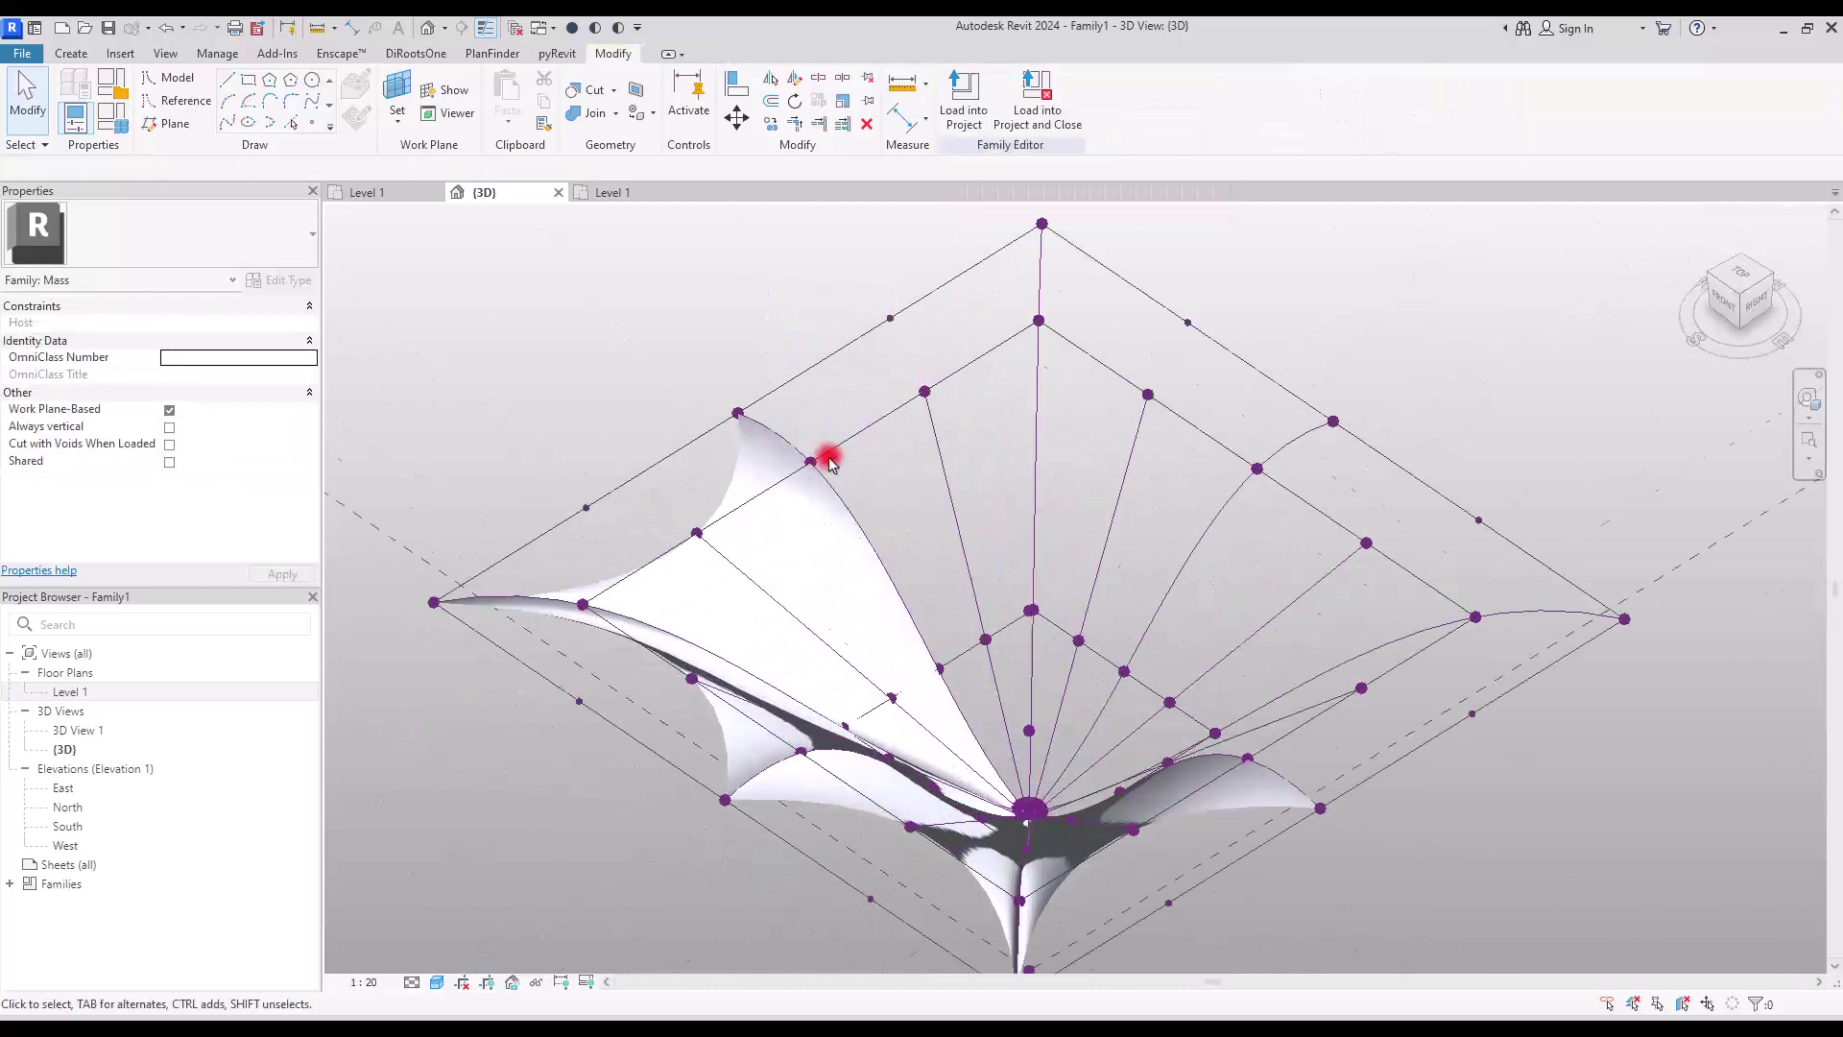
{"action": "left_click", "coordinate": [991, 460]}
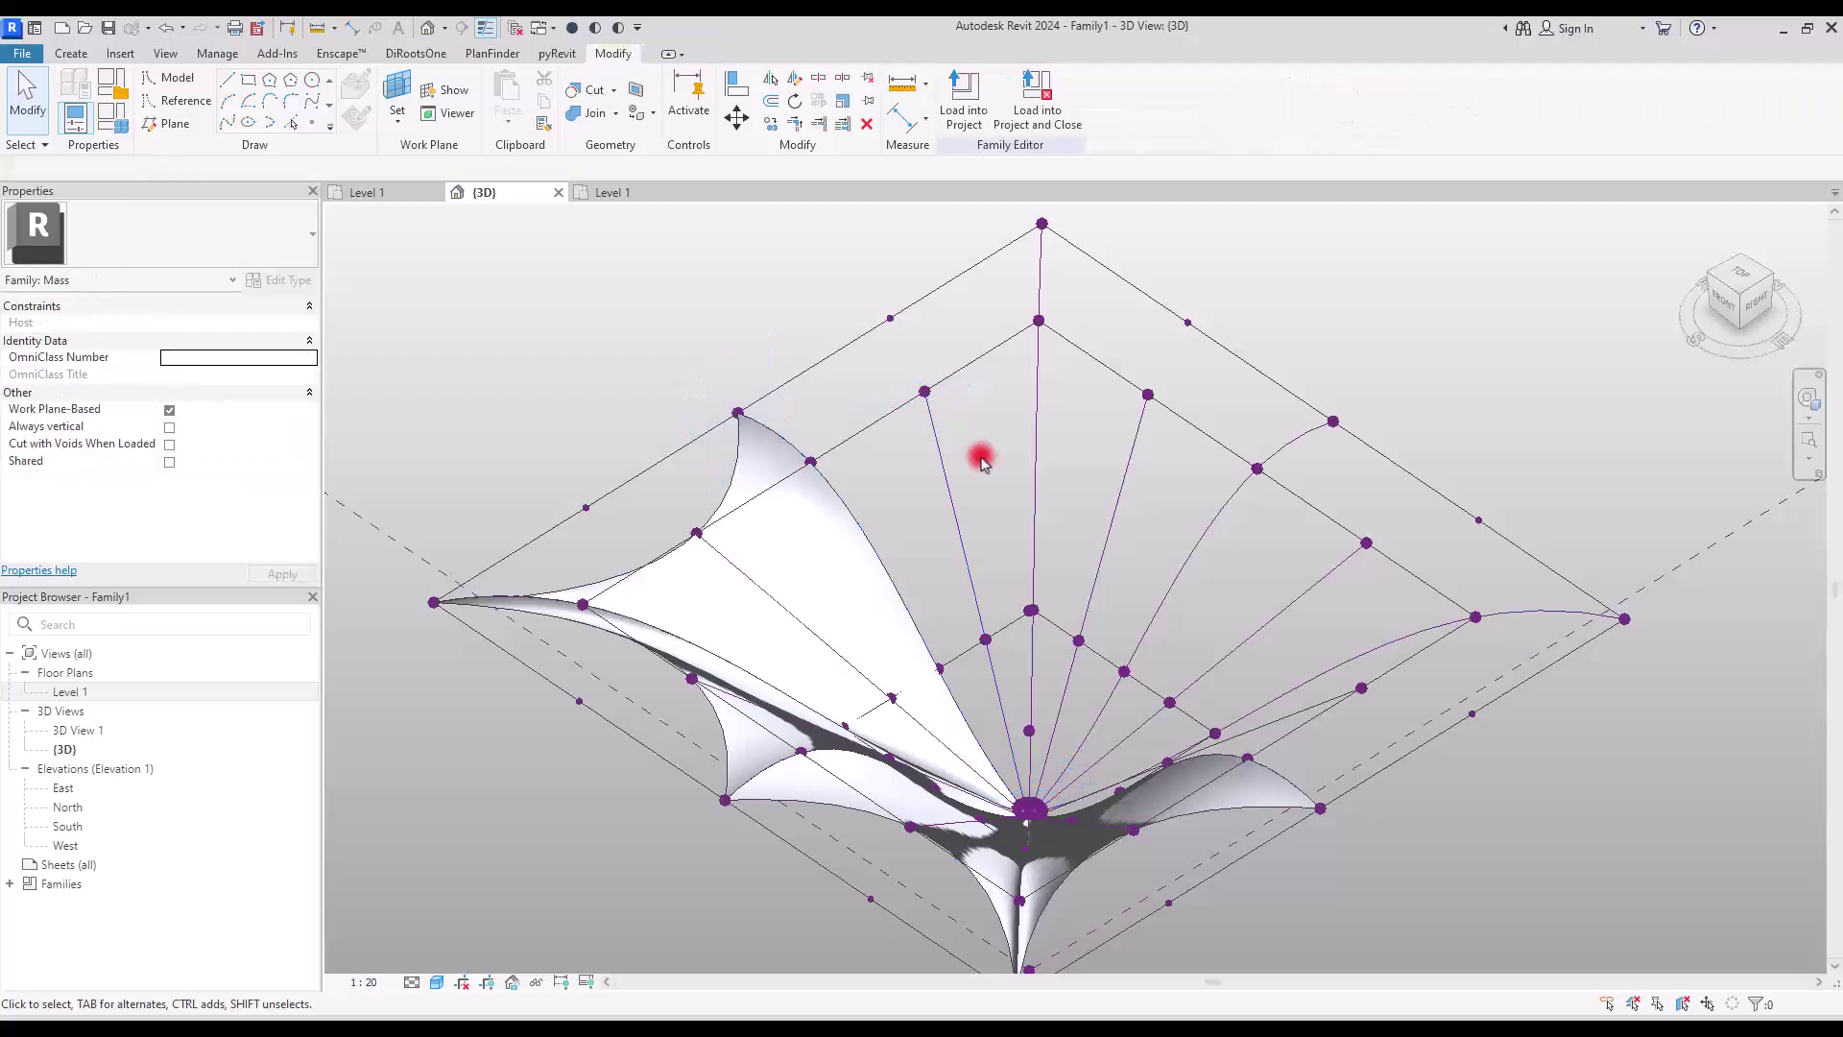
{"action": "left_click", "coordinate": [866, 530]}
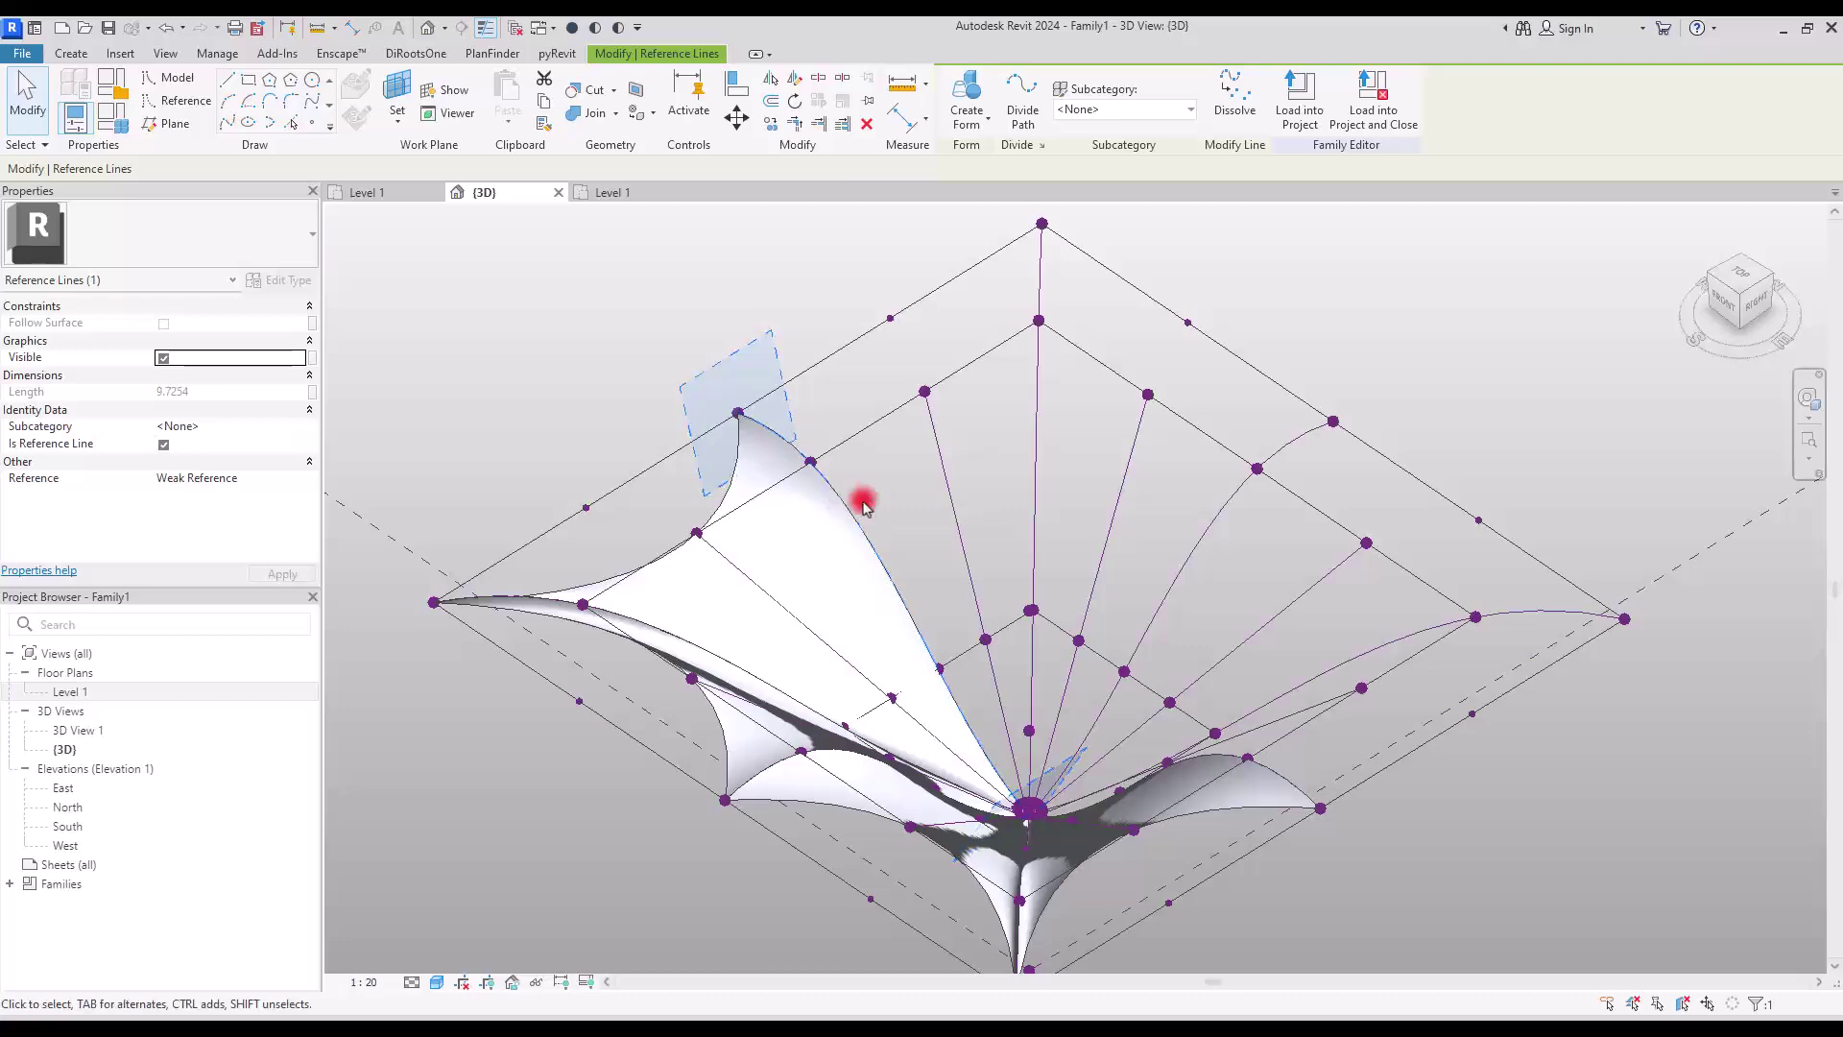
{"action": "left_click", "coordinate": [884, 255]}
{"action": "middle_click_drag", "start_coordinate": [884, 255], "coordinate": [666, 486], "text": "shift"}
{"action": "left_click", "coordinate": [844, 465]}
{"action": "key", "text": "Escape"}
{"action": "middle_click_drag", "start_coordinate": [855, 445], "coordinate": [582, 518], "text": "shift"}
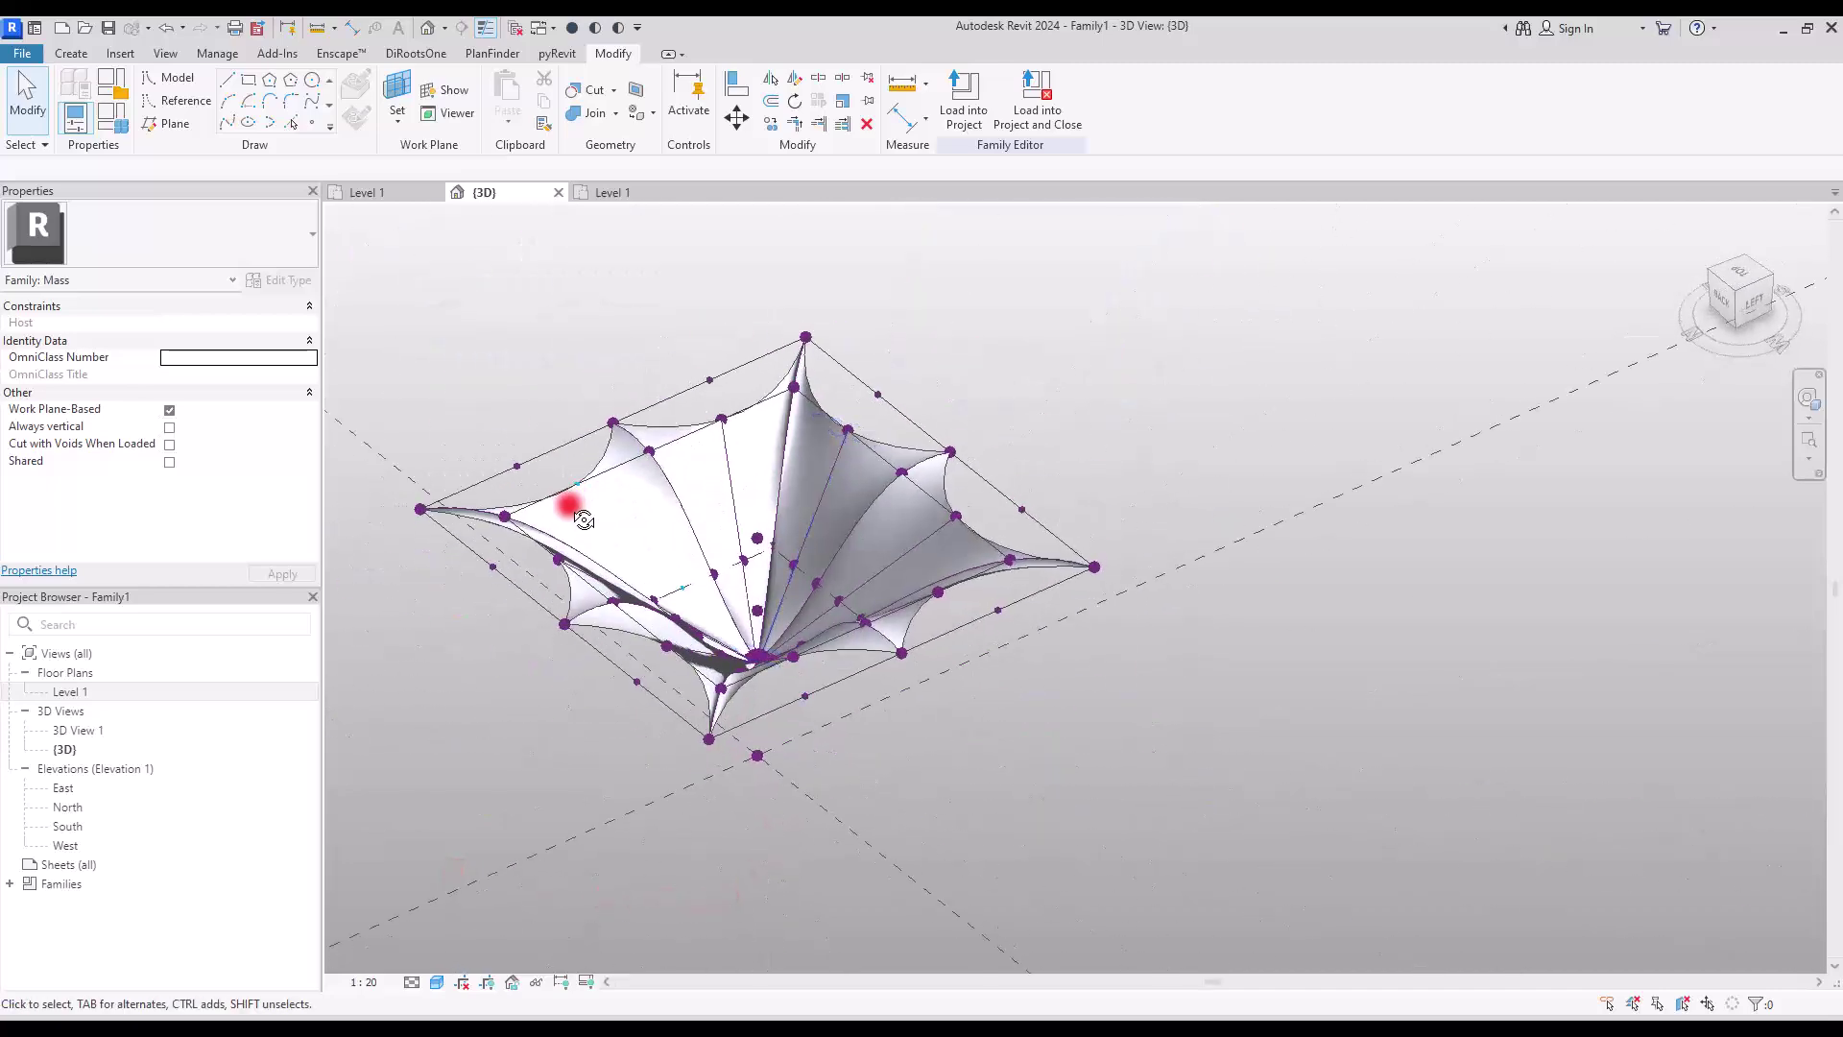
Tile the Level 1 plan, South elevation and 3D views, and set the family's P1 parameter to 5.
{"action": "left_click", "coordinate": [110, 122]}
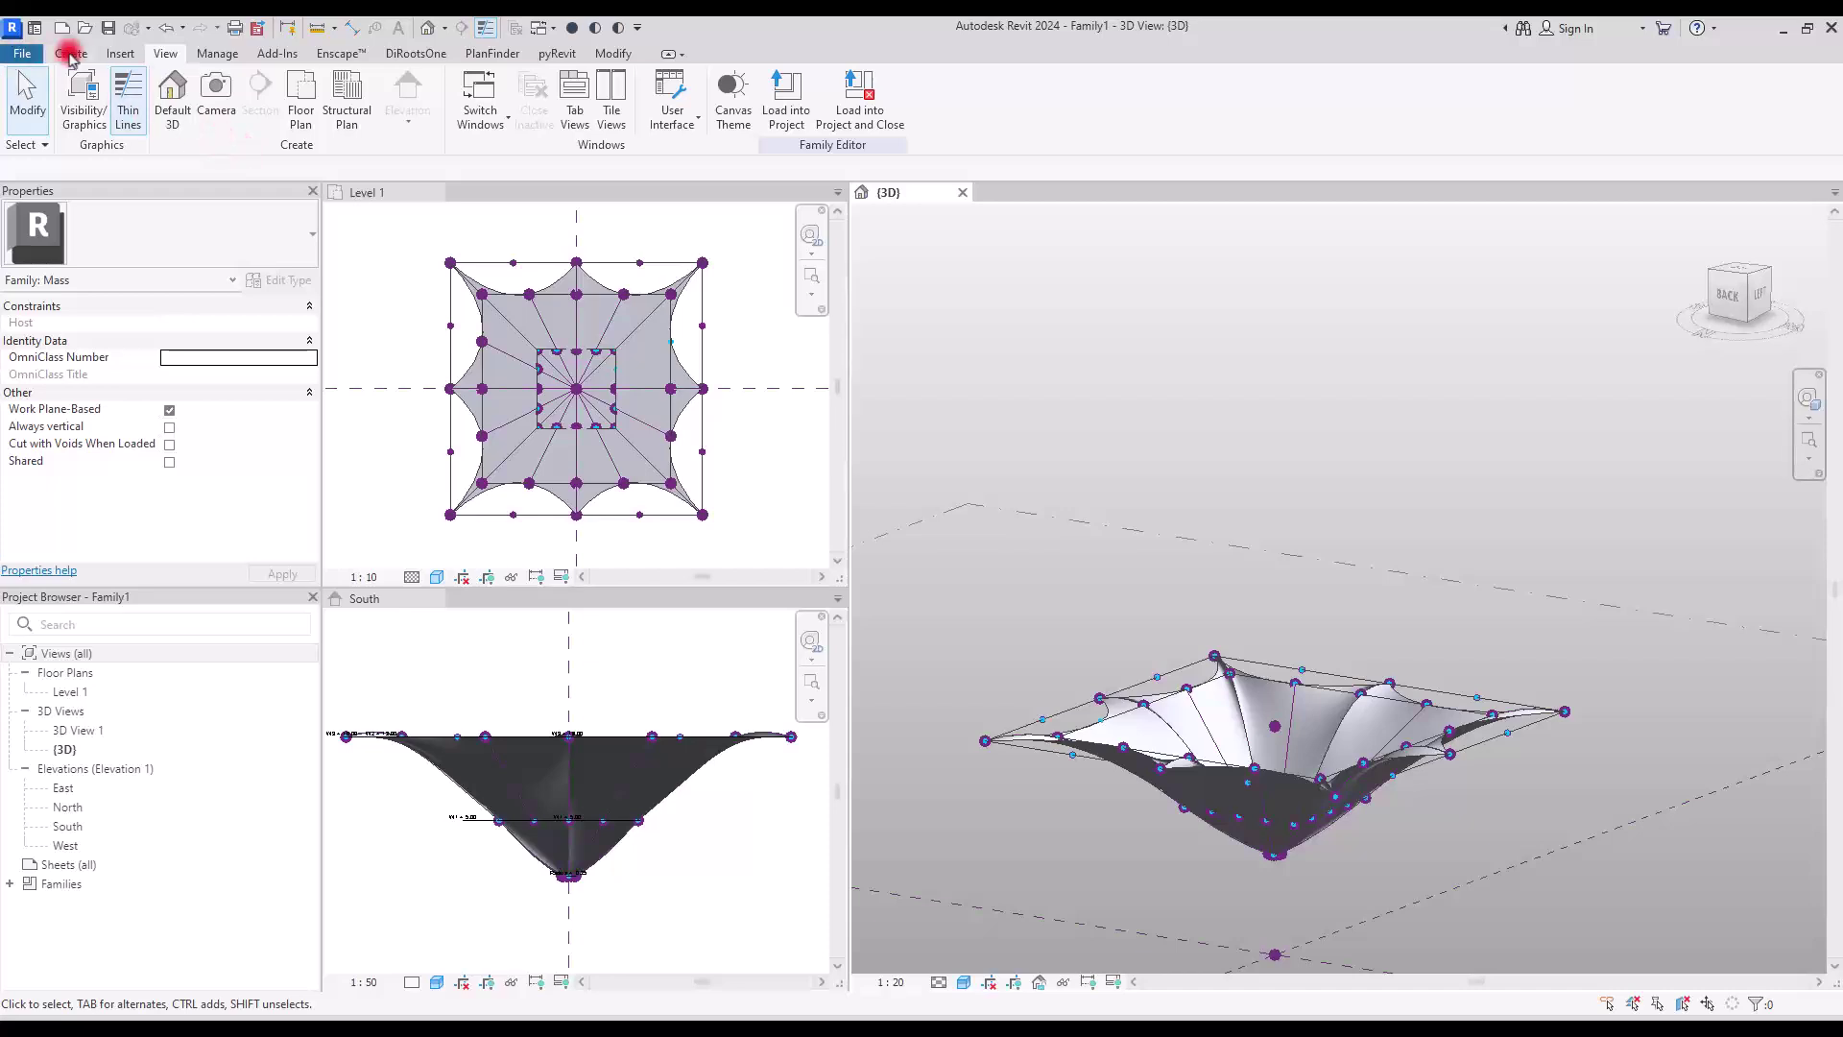
{"action": "left_click", "coordinate": [72, 54]}
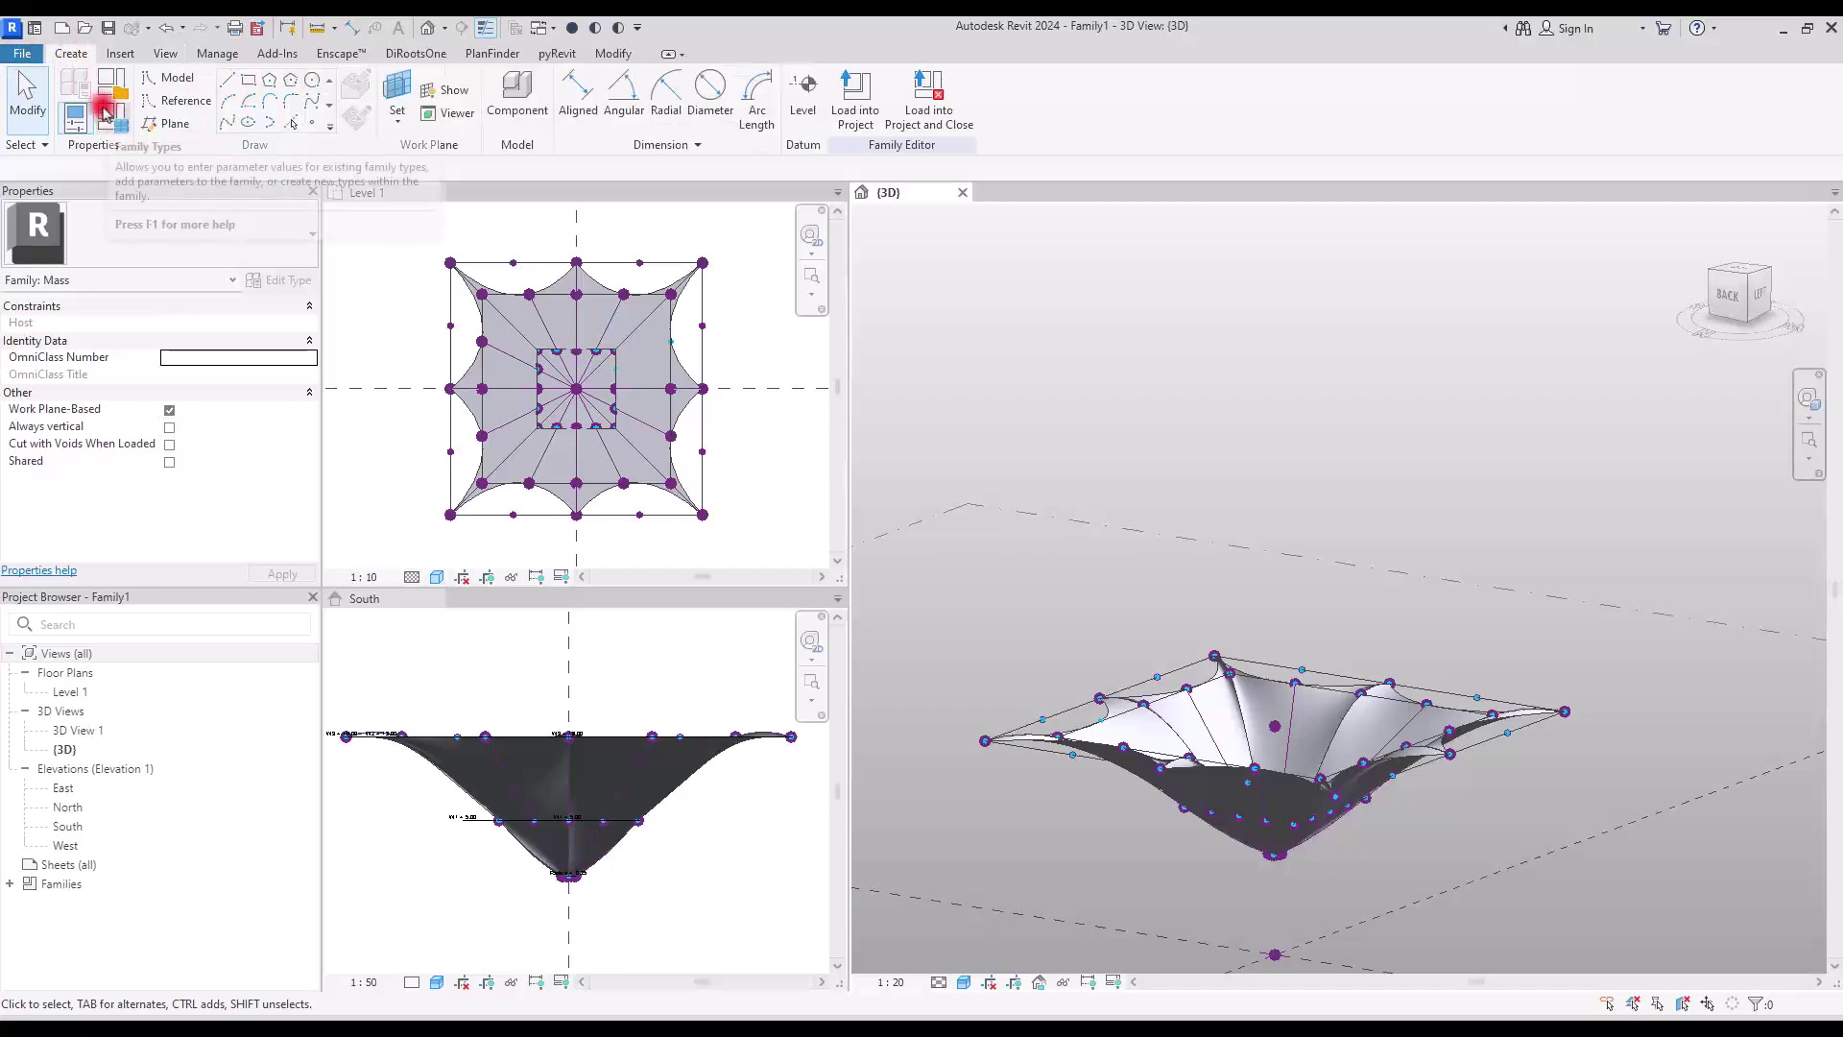
{"action": "left_click", "coordinate": [110, 122]}
{"action": "left_click_drag", "start_coordinate": [1290, 44], "coordinate": [1263, 49]}
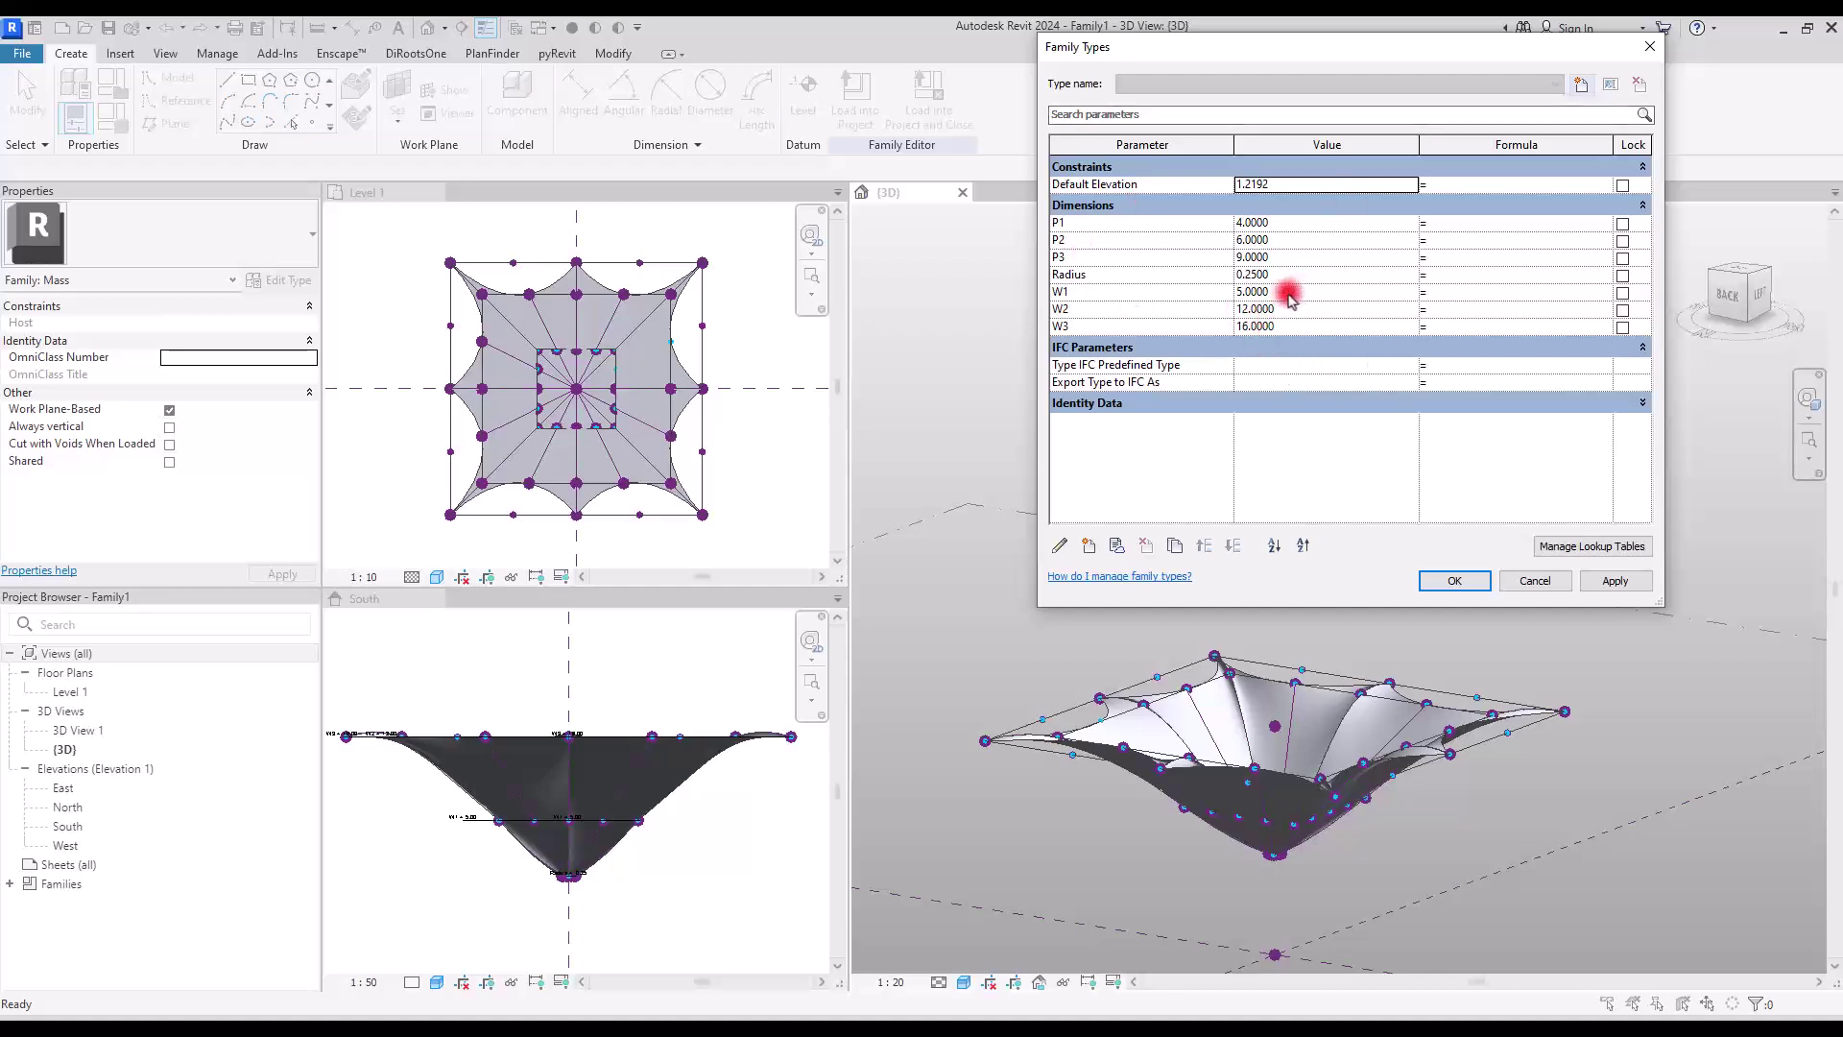
{"action": "left_click", "coordinate": [1317, 229]}
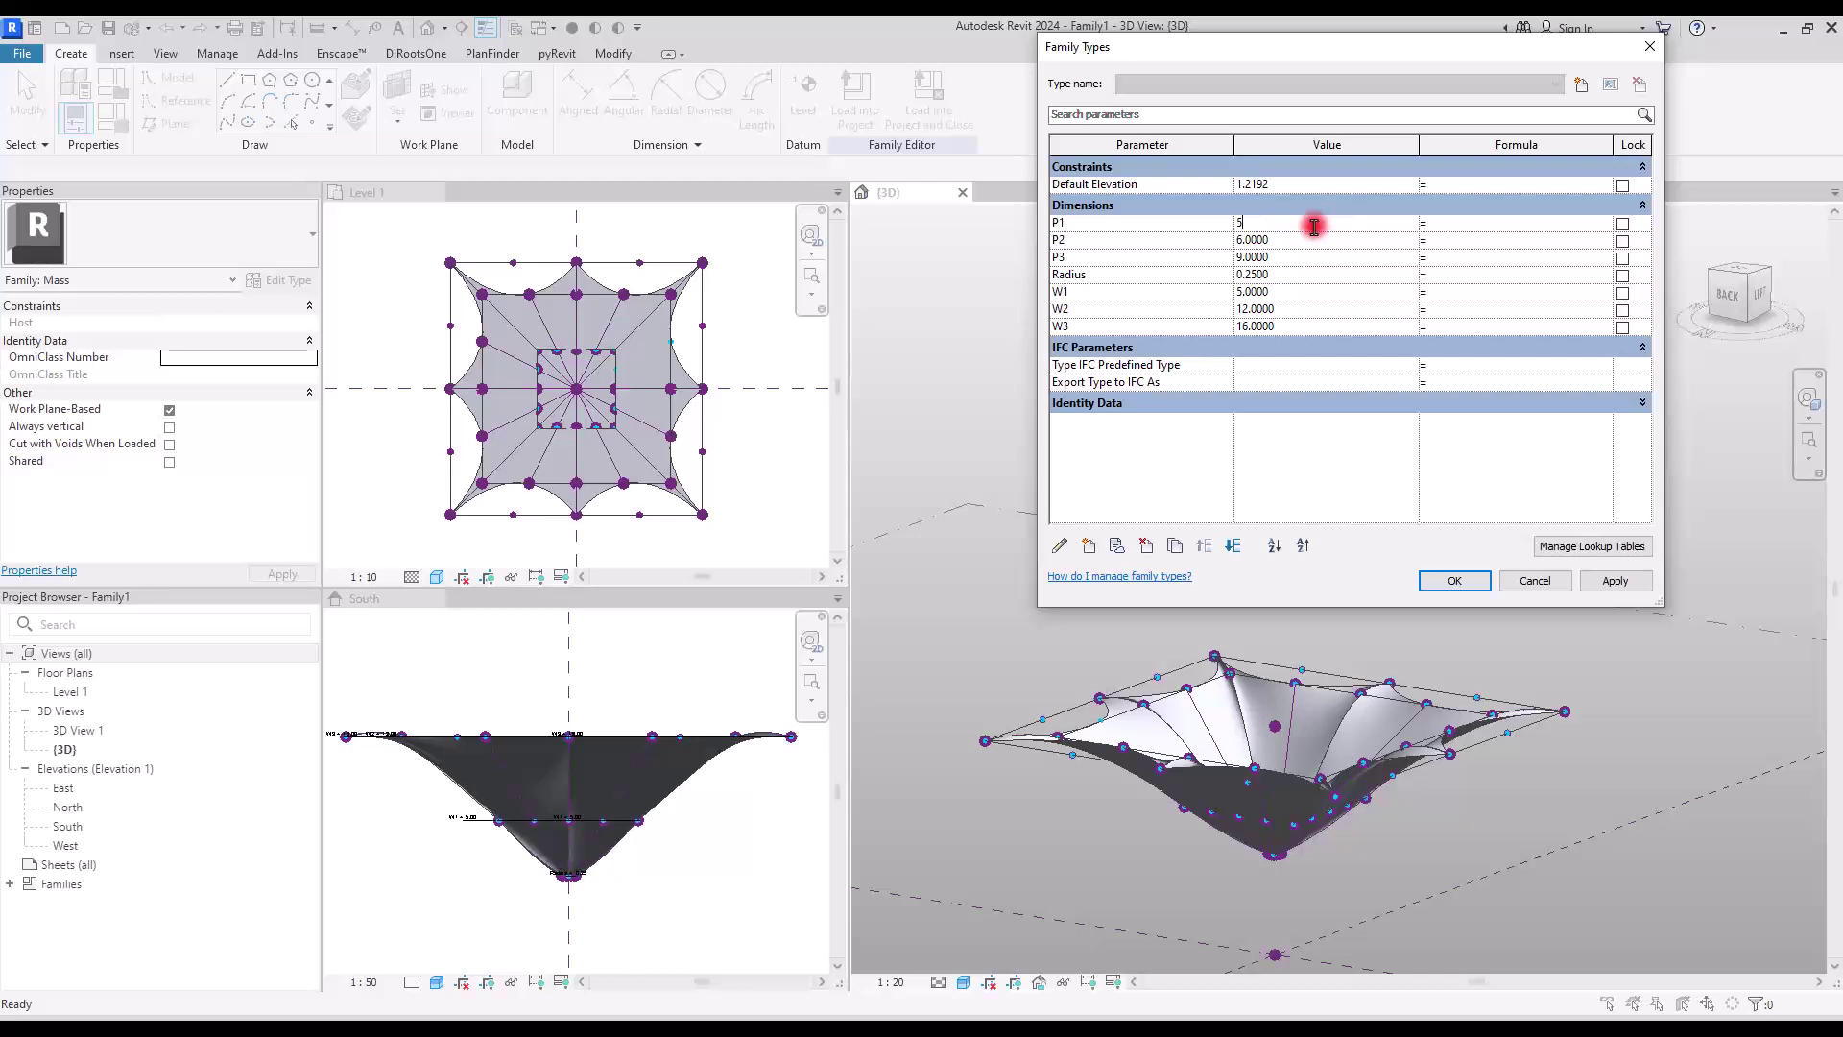
{"action": "left_click", "coordinate": [1616, 580]}
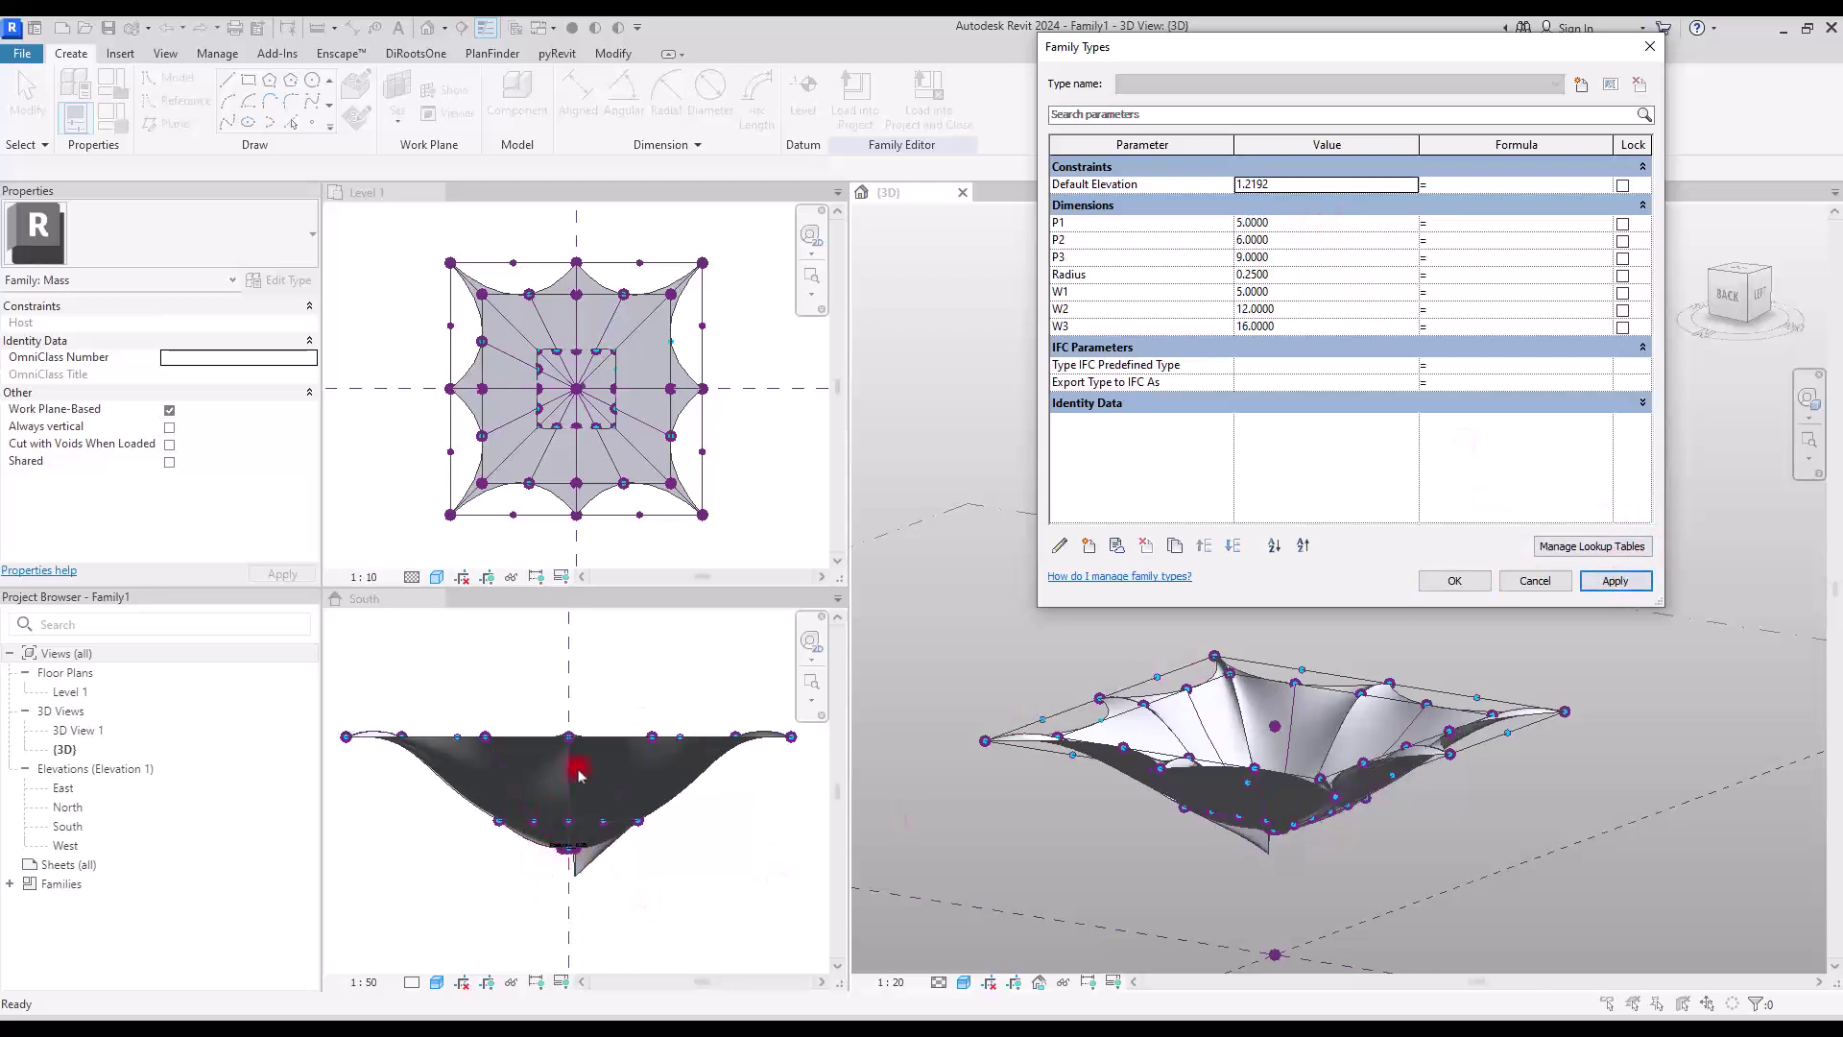
Set the family's P3 parameter to 12 and P2 to 8, applying each change.
{"action": "left_click", "coordinate": [1316, 258]}
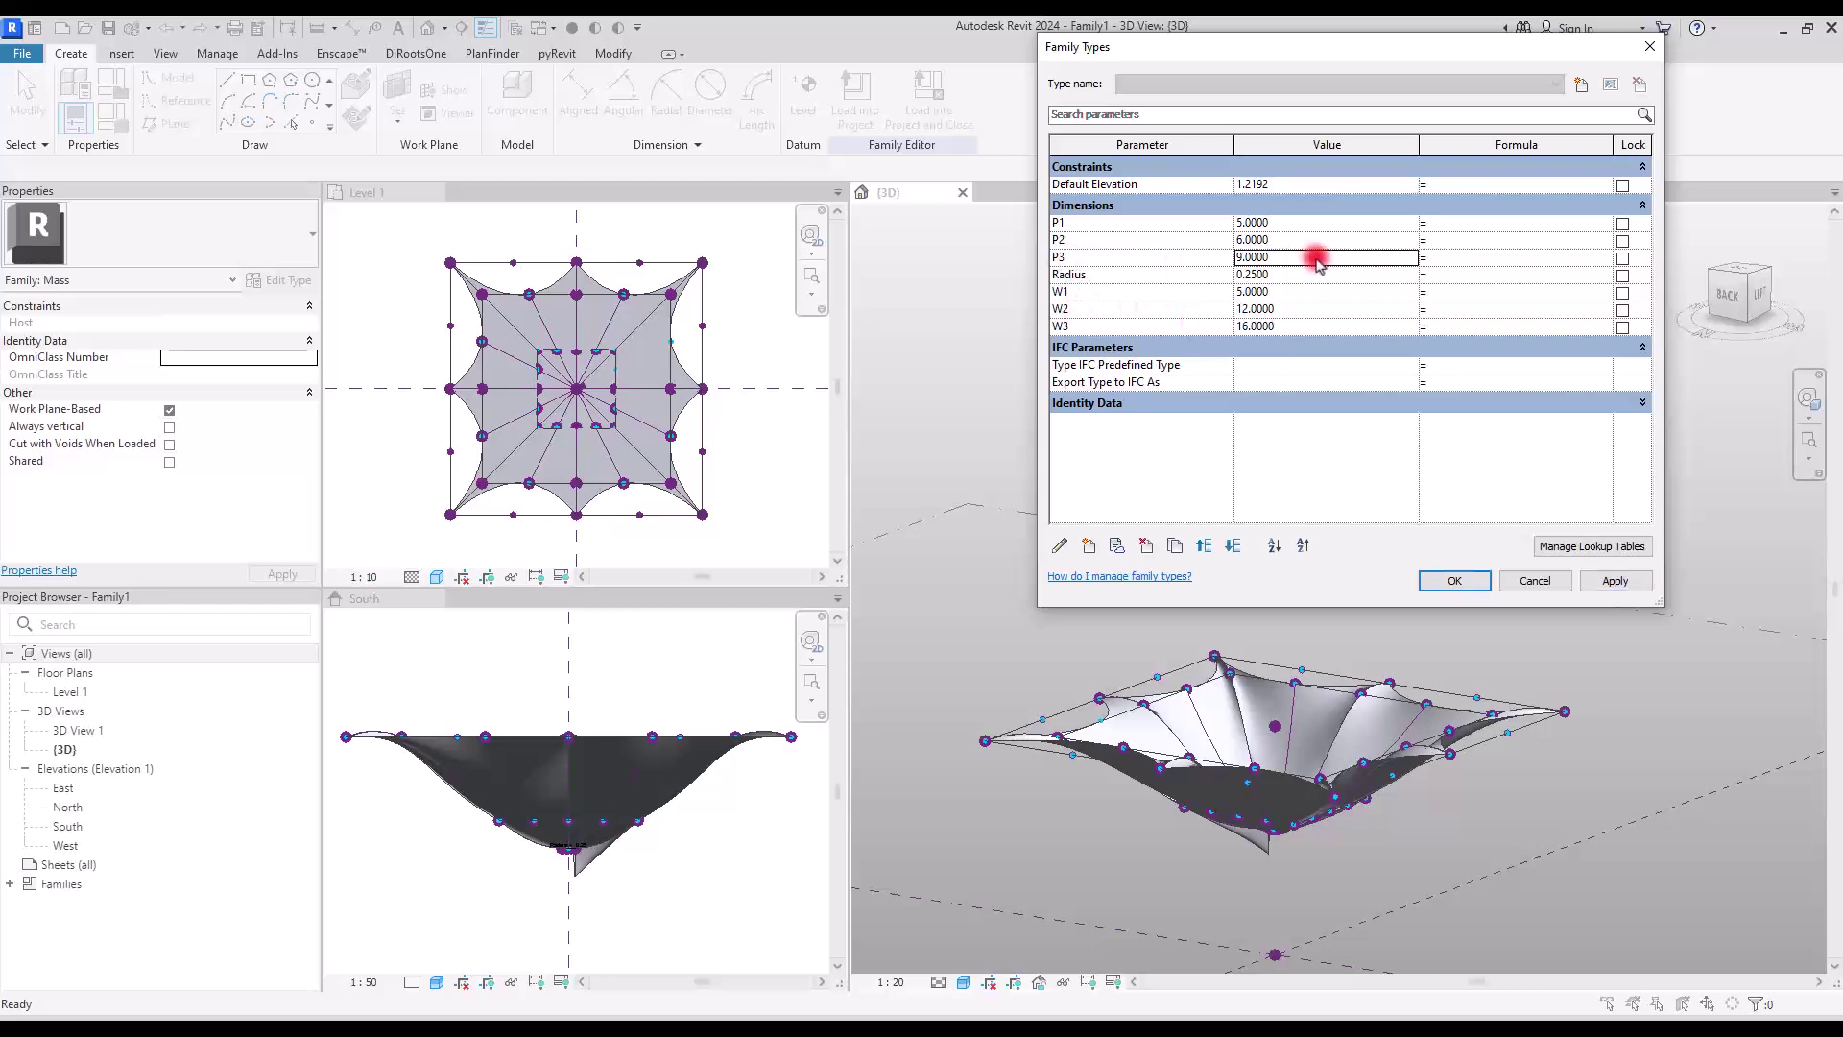
{"action": "double_click", "coordinate": [1285, 257]}
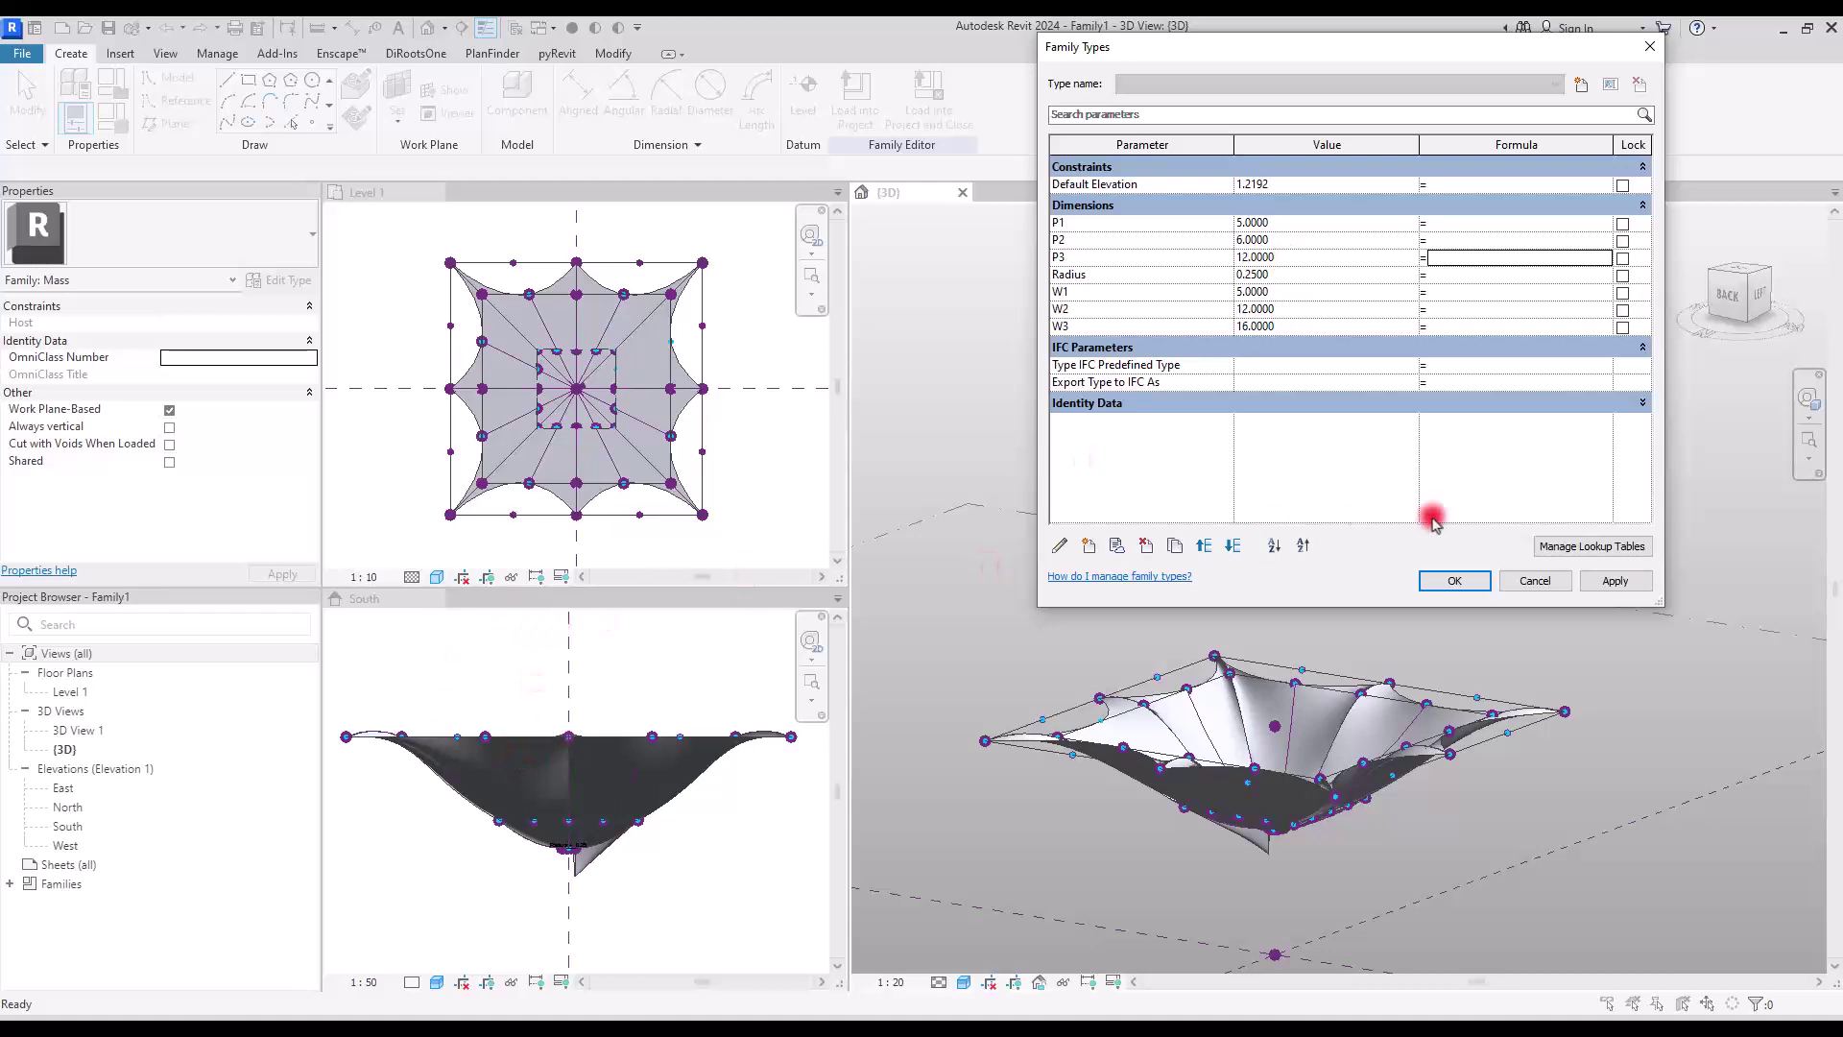
{"action": "left_click", "coordinate": [1615, 581]}
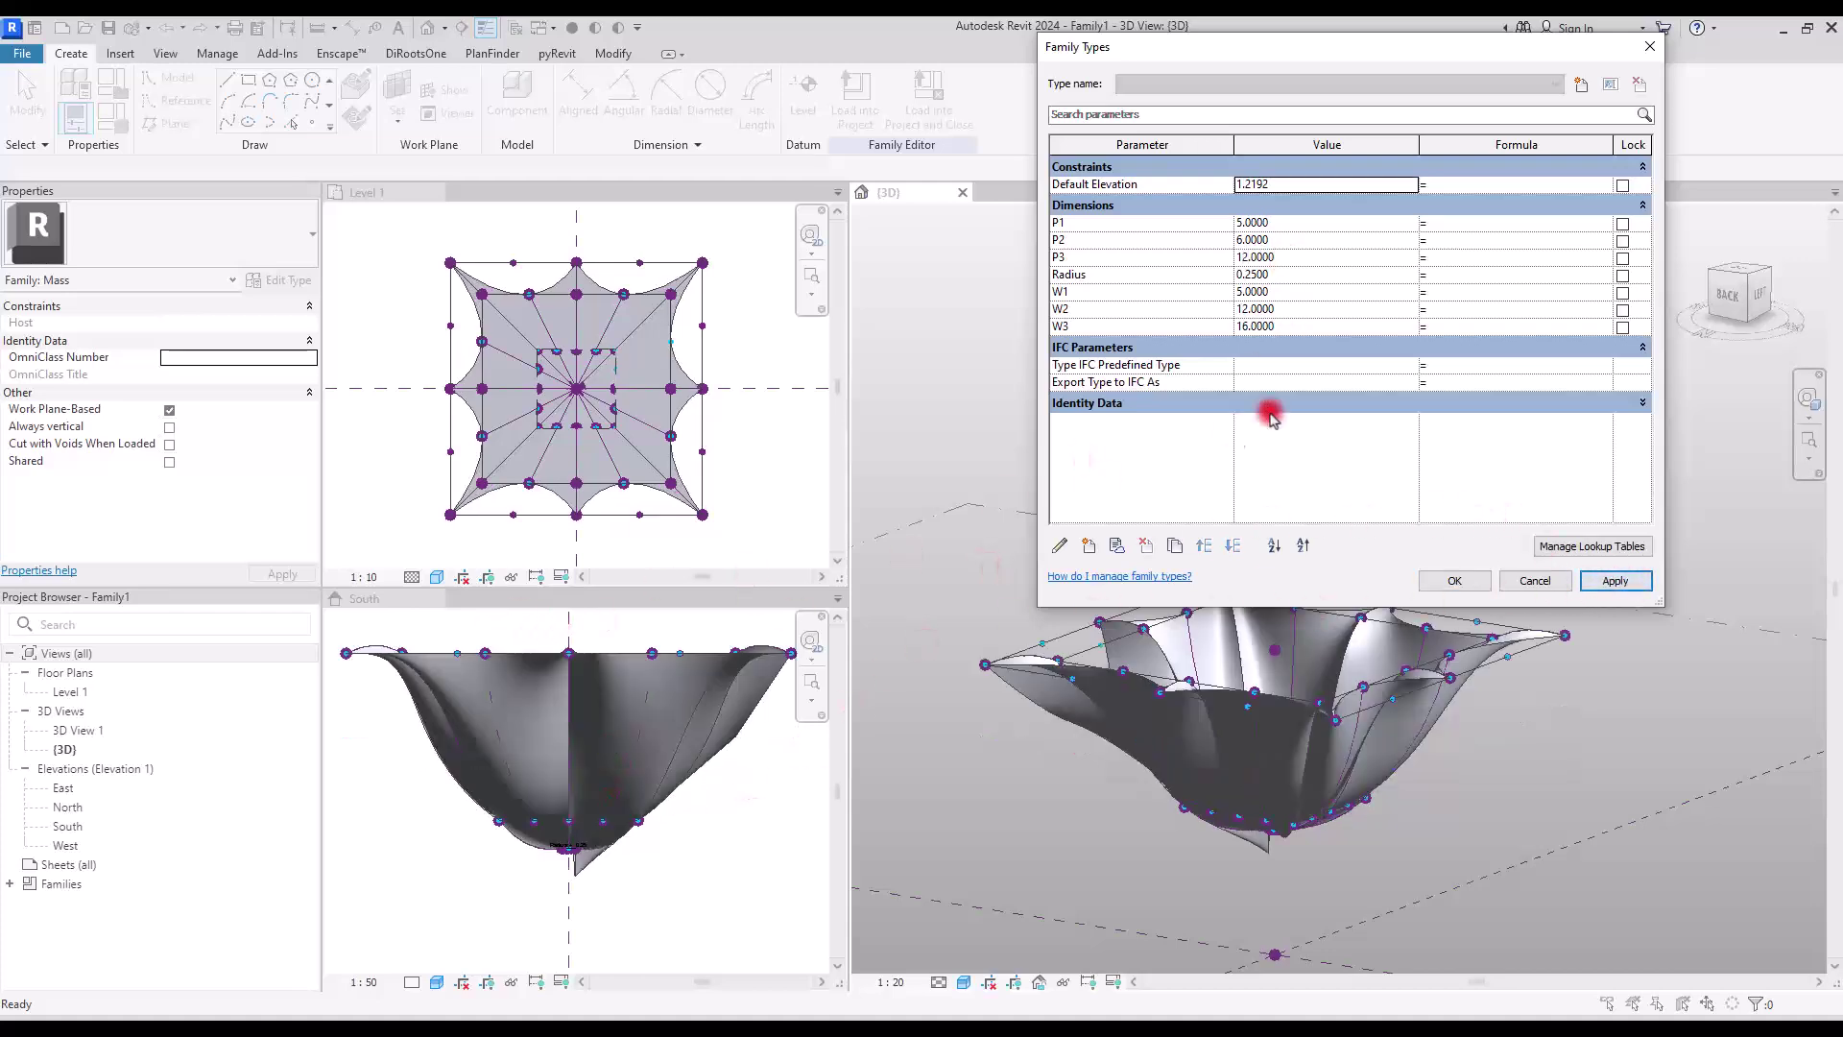
{"action": "left_click", "coordinate": [1296, 244]}
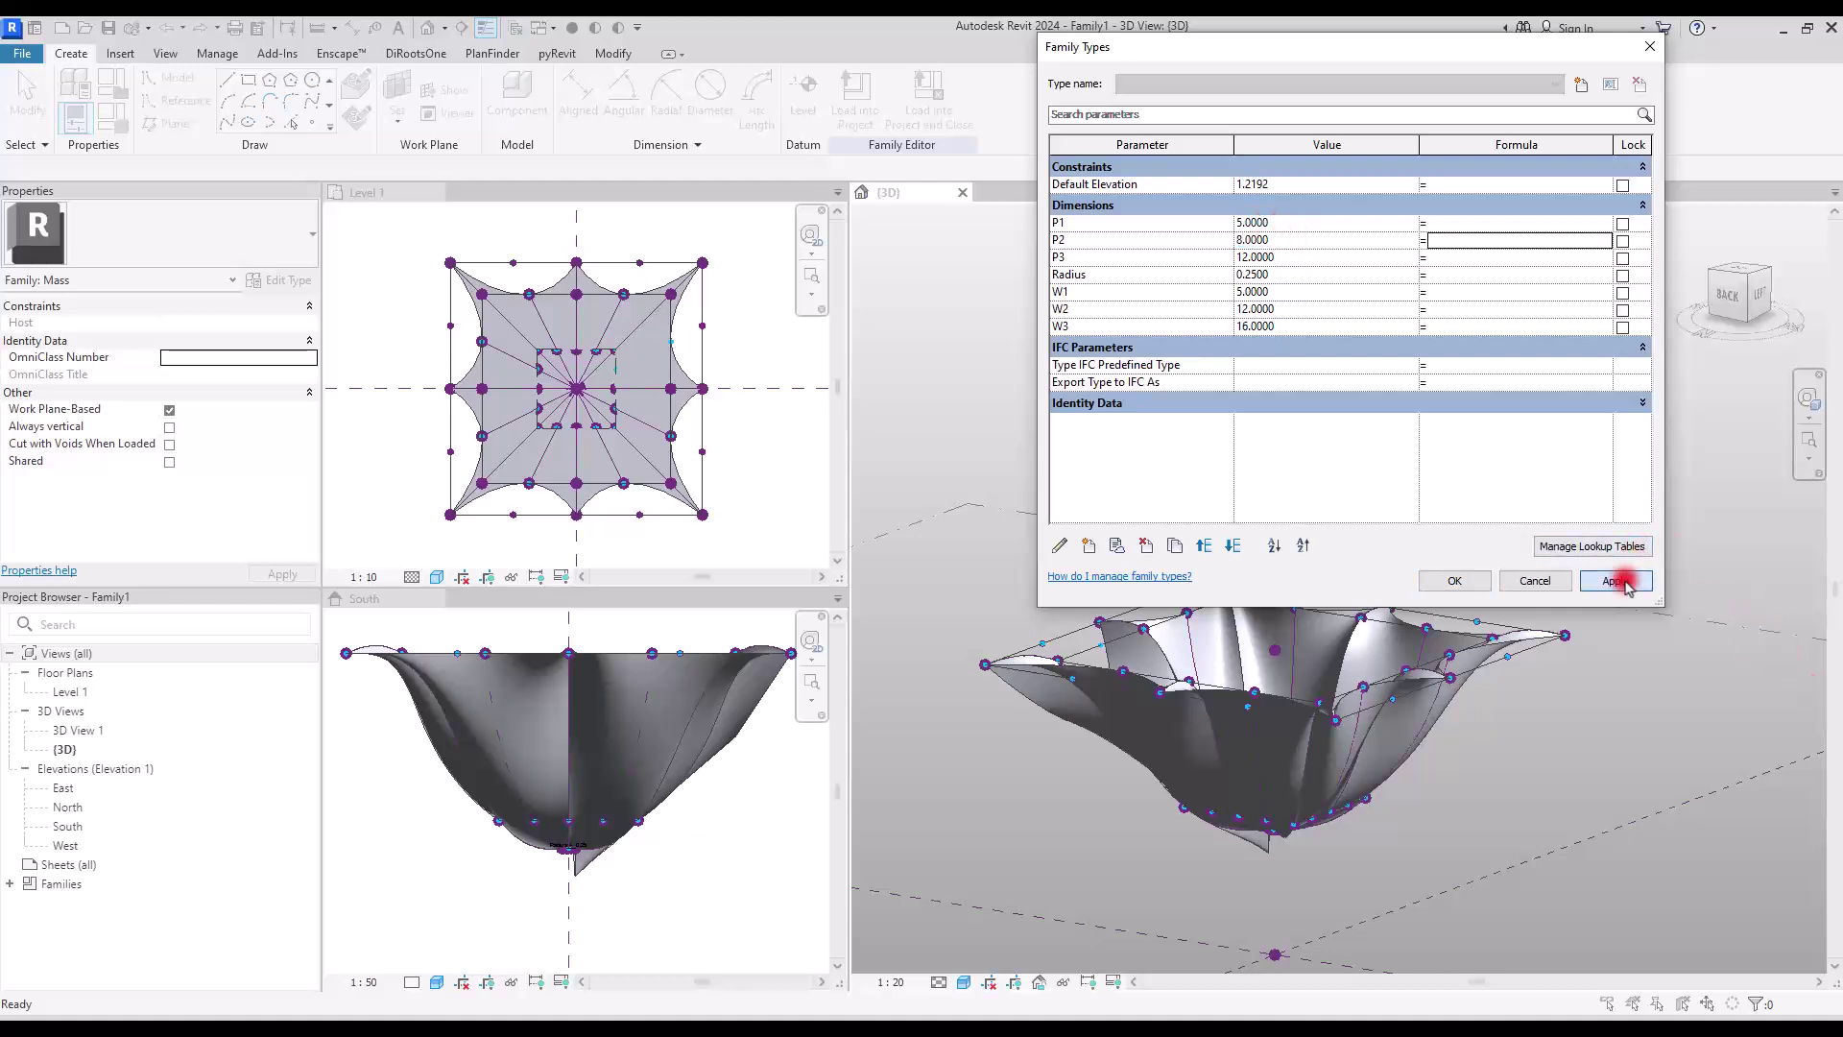
{"action": "left_click", "coordinate": [1594, 580]}
{"action": "left_click", "coordinate": [564, 722]}
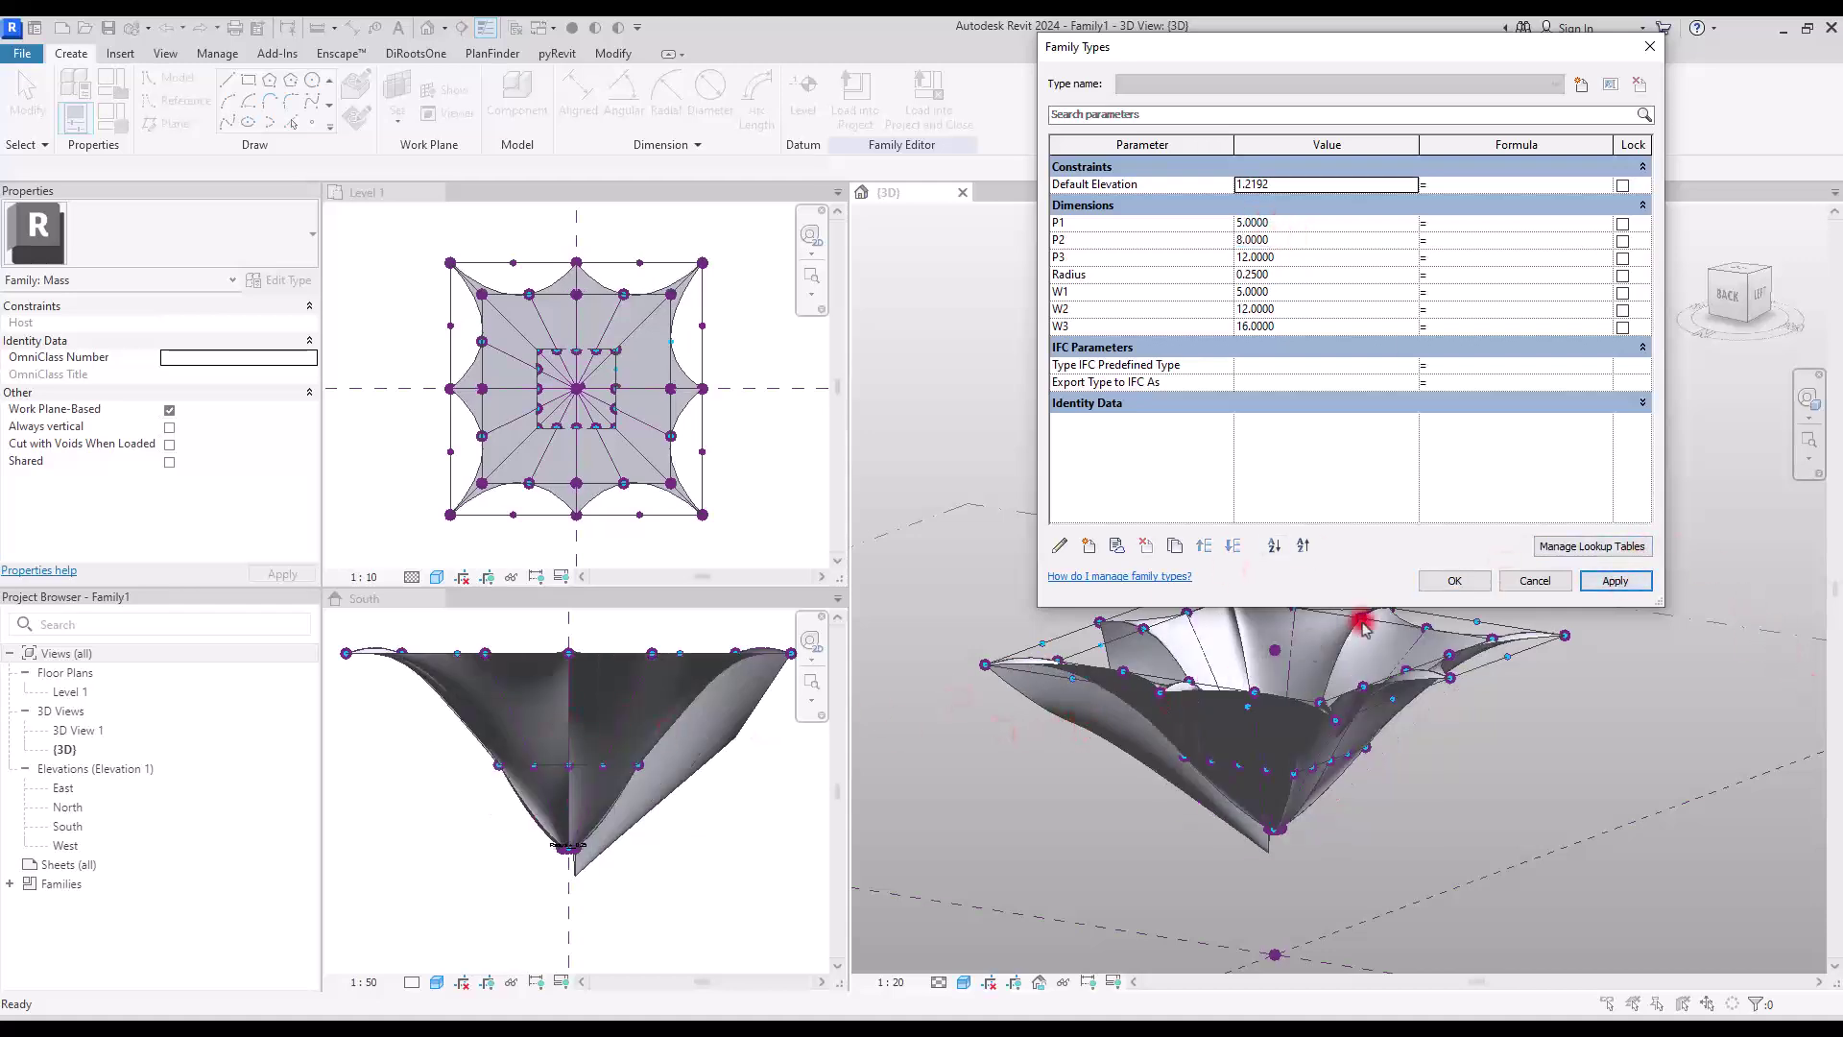
{"action": "left_click", "coordinate": [1451, 580]}
Delete the form protruding below the apex, between the north-east corner spline and the east side-midpoint spline.
{"action": "left_click", "coordinate": [768, 776]}
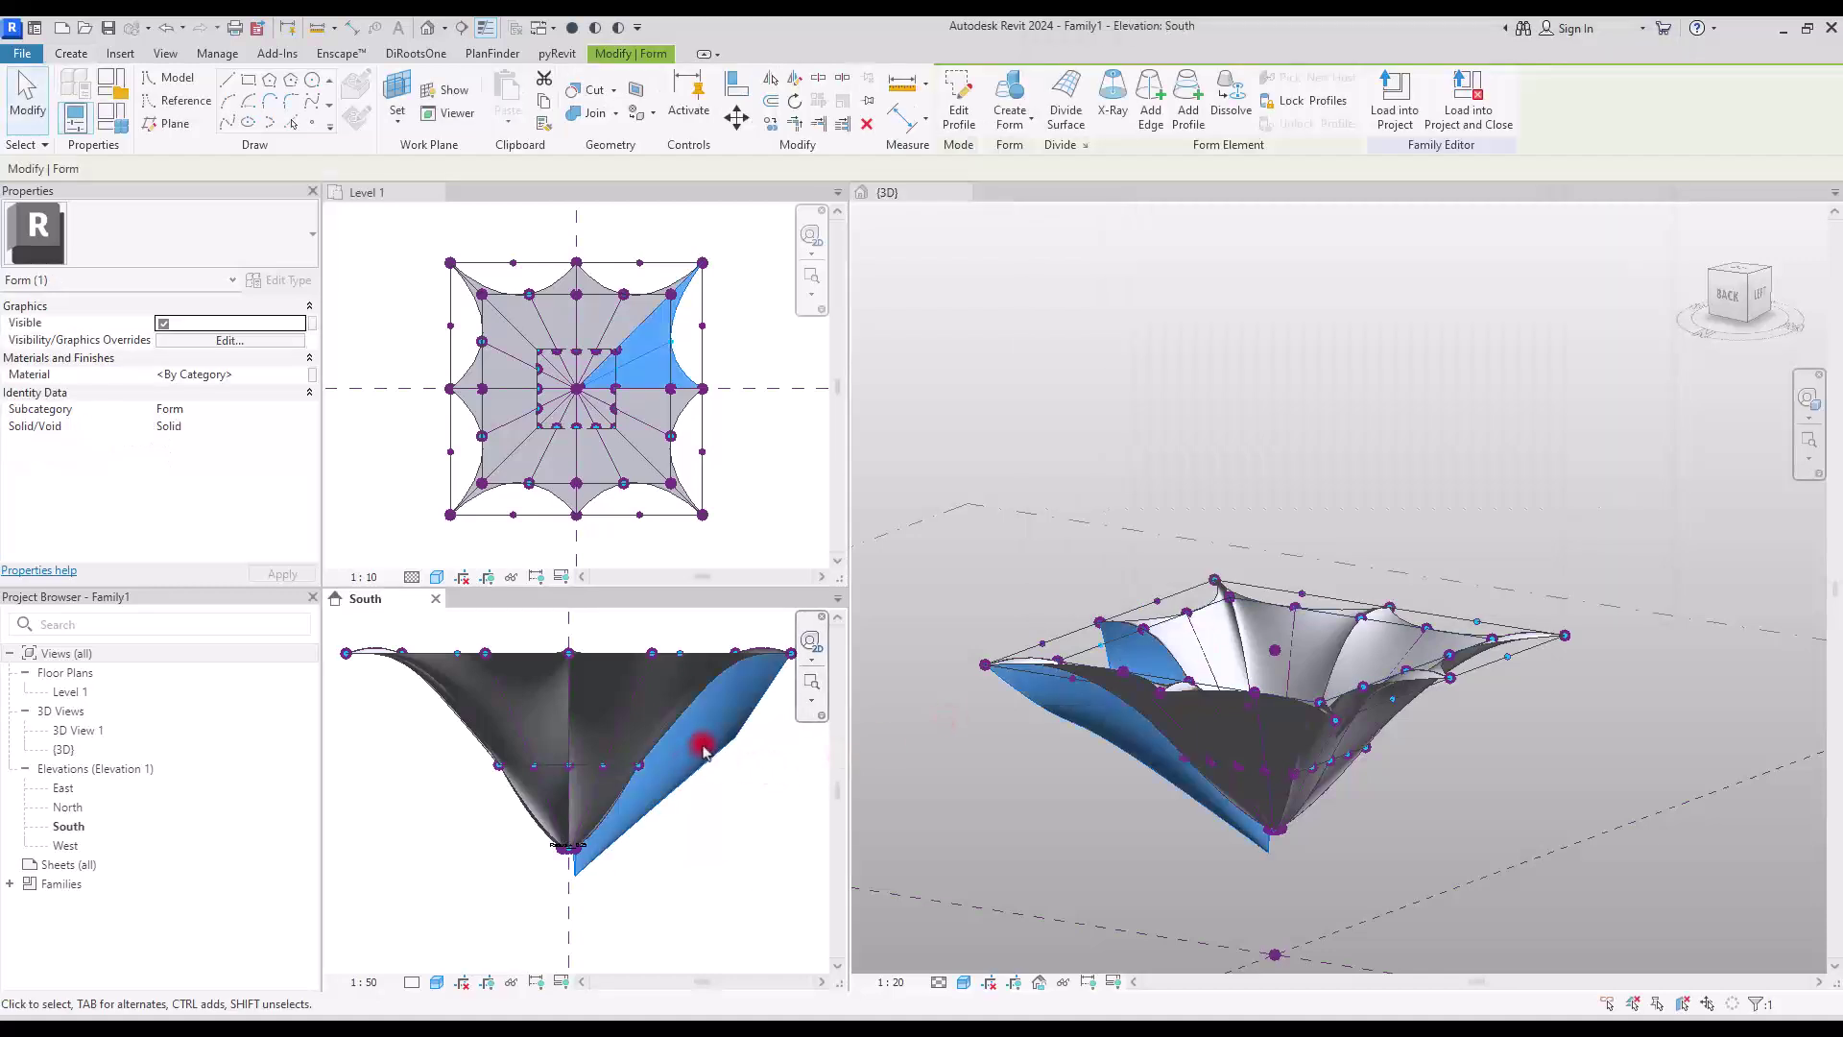
{"action": "key", "text": "Delete"}
{"action": "scroll", "coordinate": [684, 278], "scroll_direction": "up", "scroll_amount": 1}
{"action": "scroll", "coordinate": [685, 279], "scroll_direction": "up", "scroll_amount": 1}
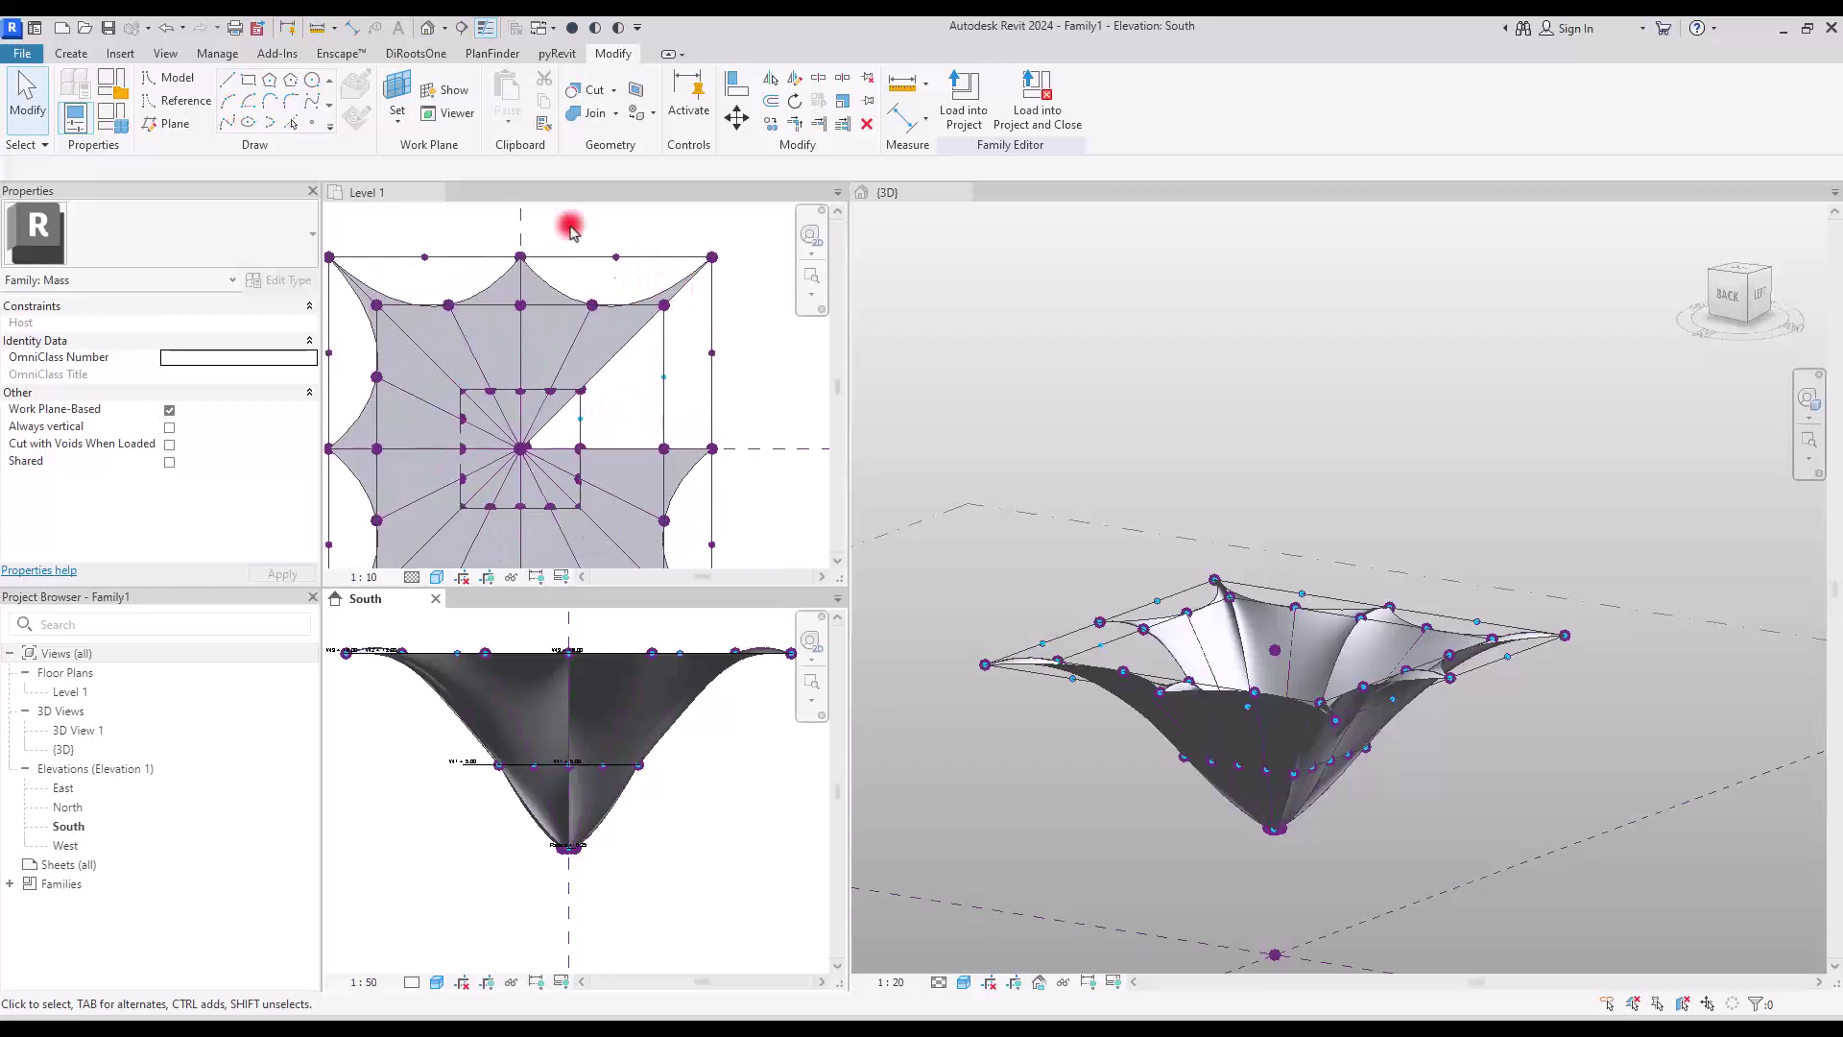
Place reference points on the divided-path nodes of the middle square, inner square and central circle within the open wedge.
{"action": "left_click", "coordinate": [637, 343]}
{"action": "scroll", "coordinate": [638, 348], "scroll_direction": "up", "scroll_amount": 1}
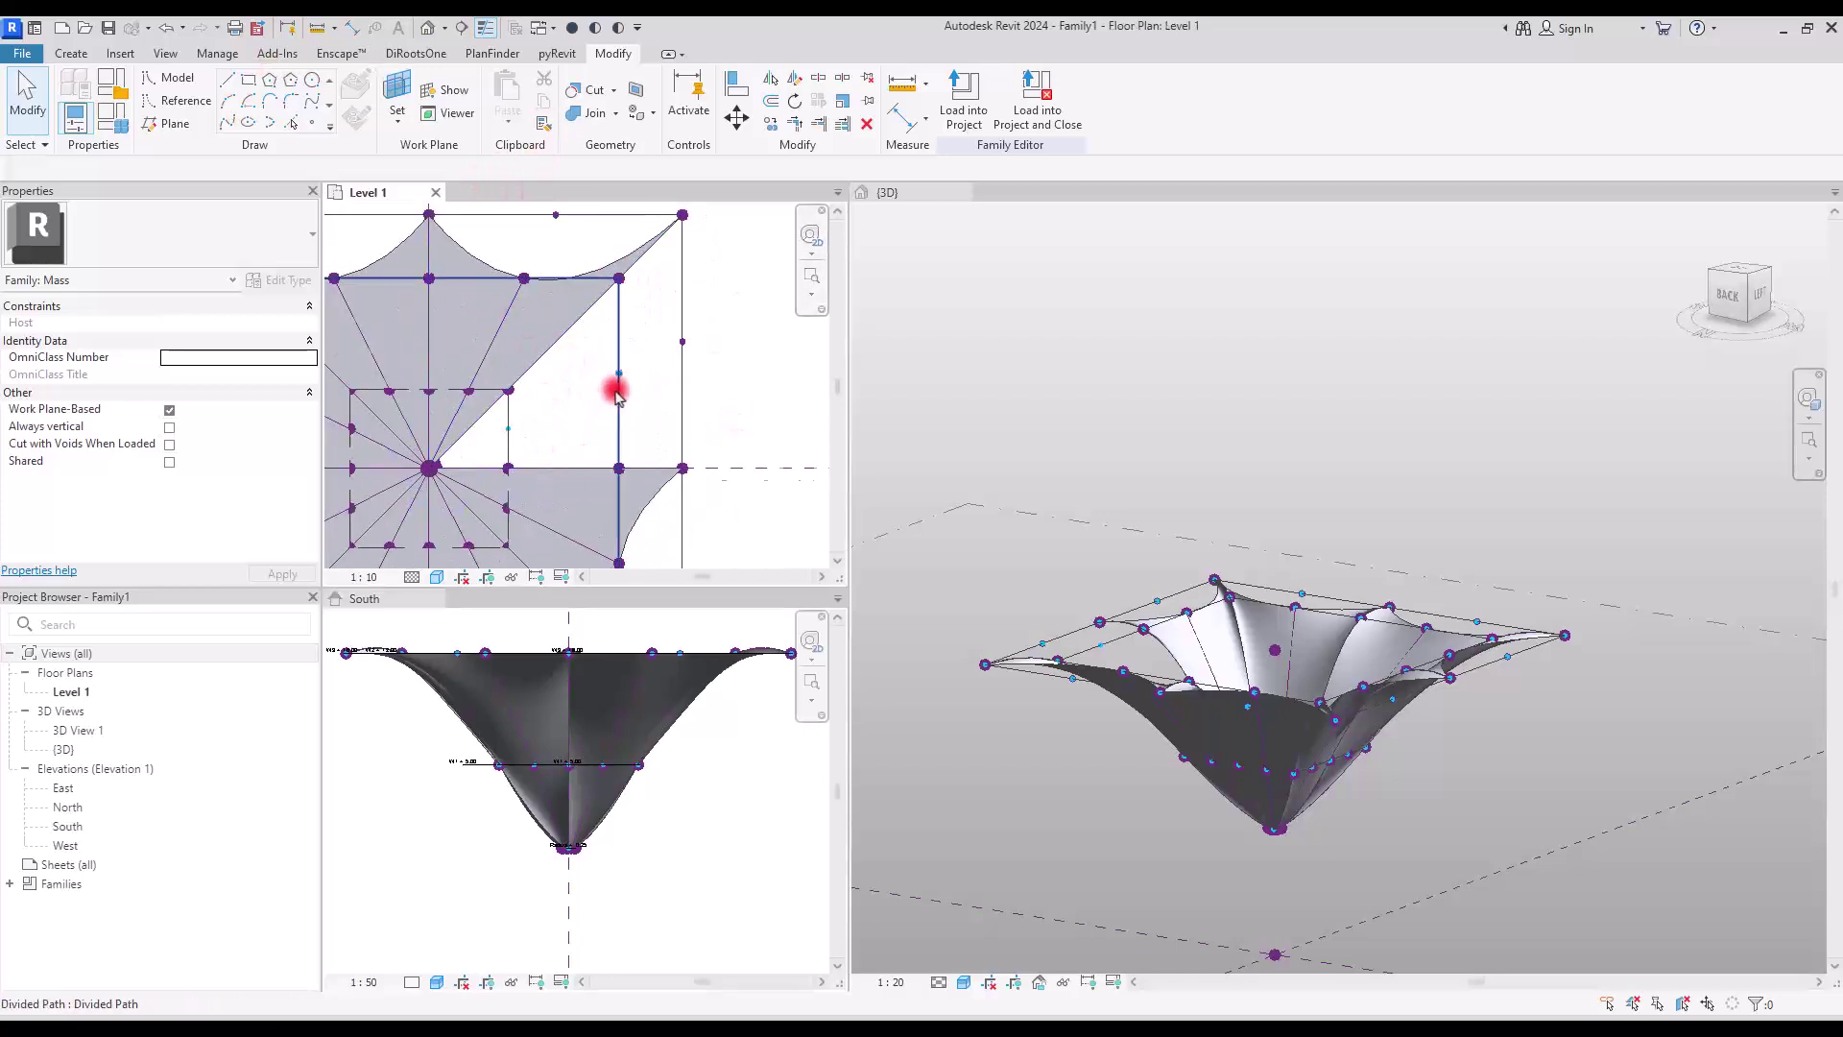
{"action": "scroll", "coordinate": [617, 394], "scroll_direction": "up", "scroll_amount": 1}
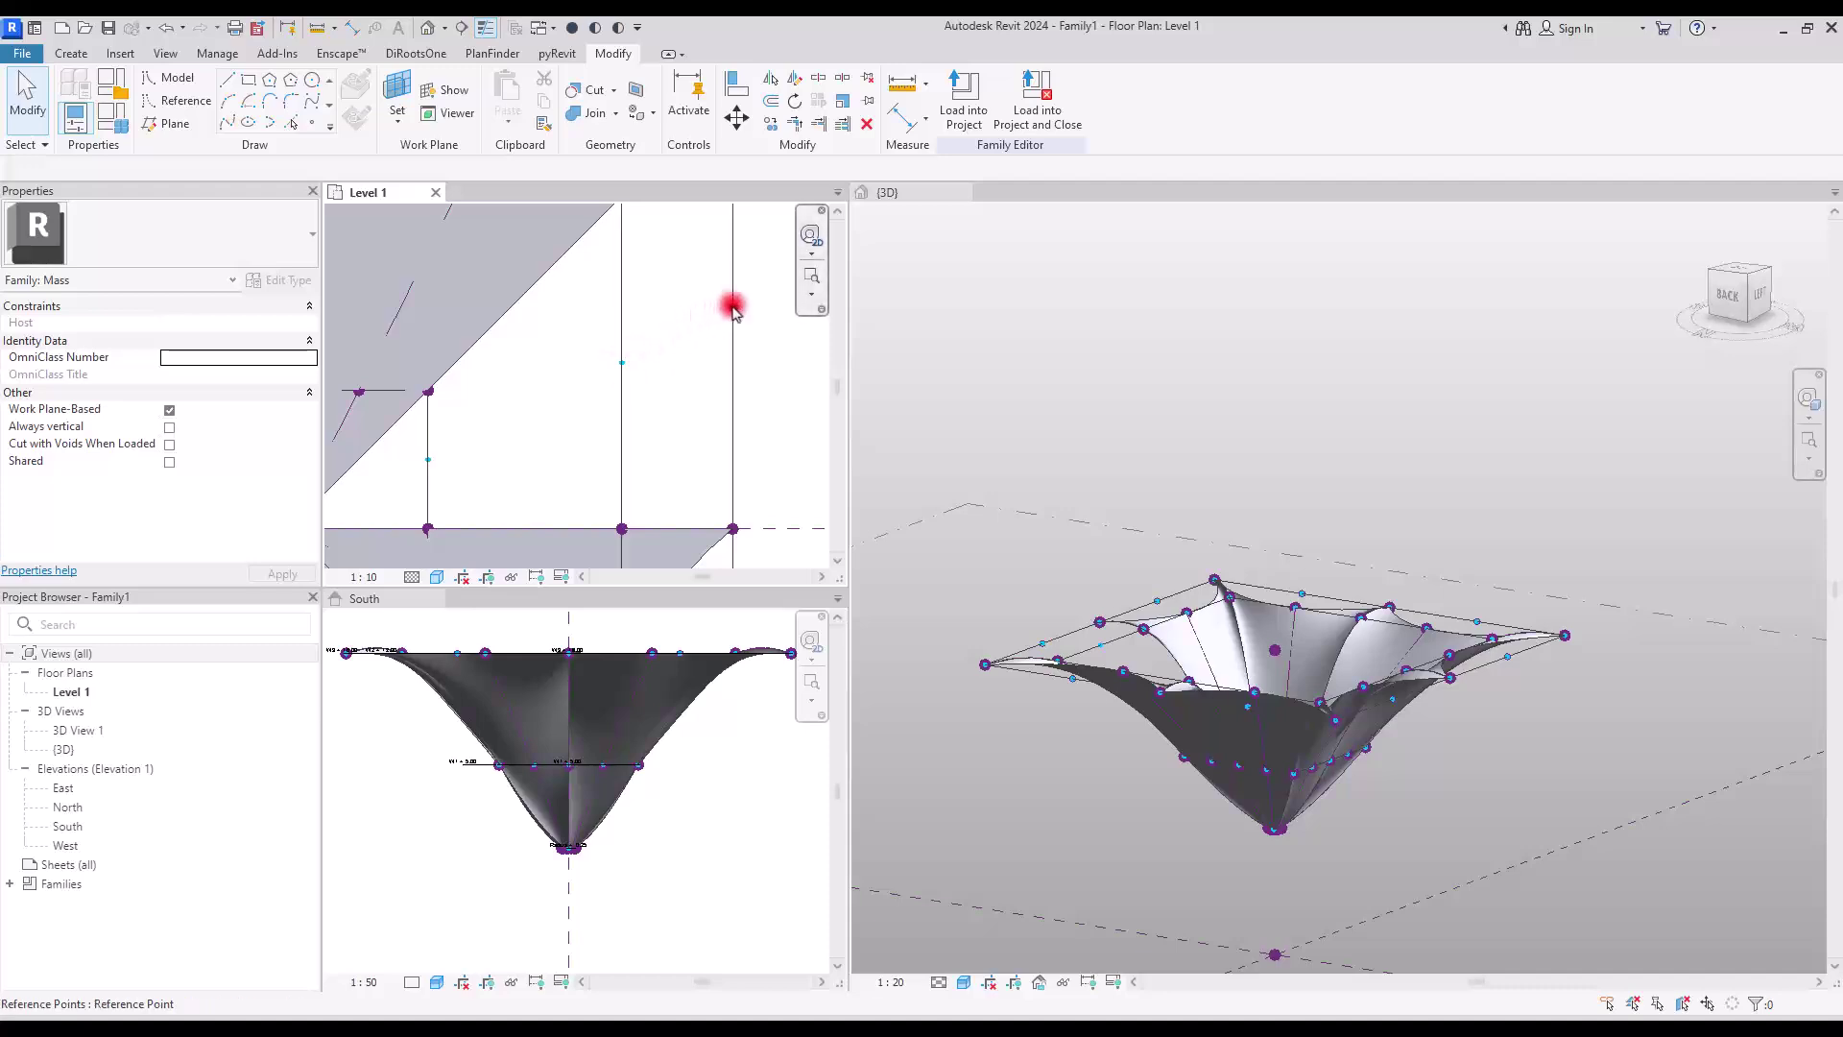
{"action": "middle_click_drag", "start_coordinate": [566, 382], "coordinate": [688, 372]}
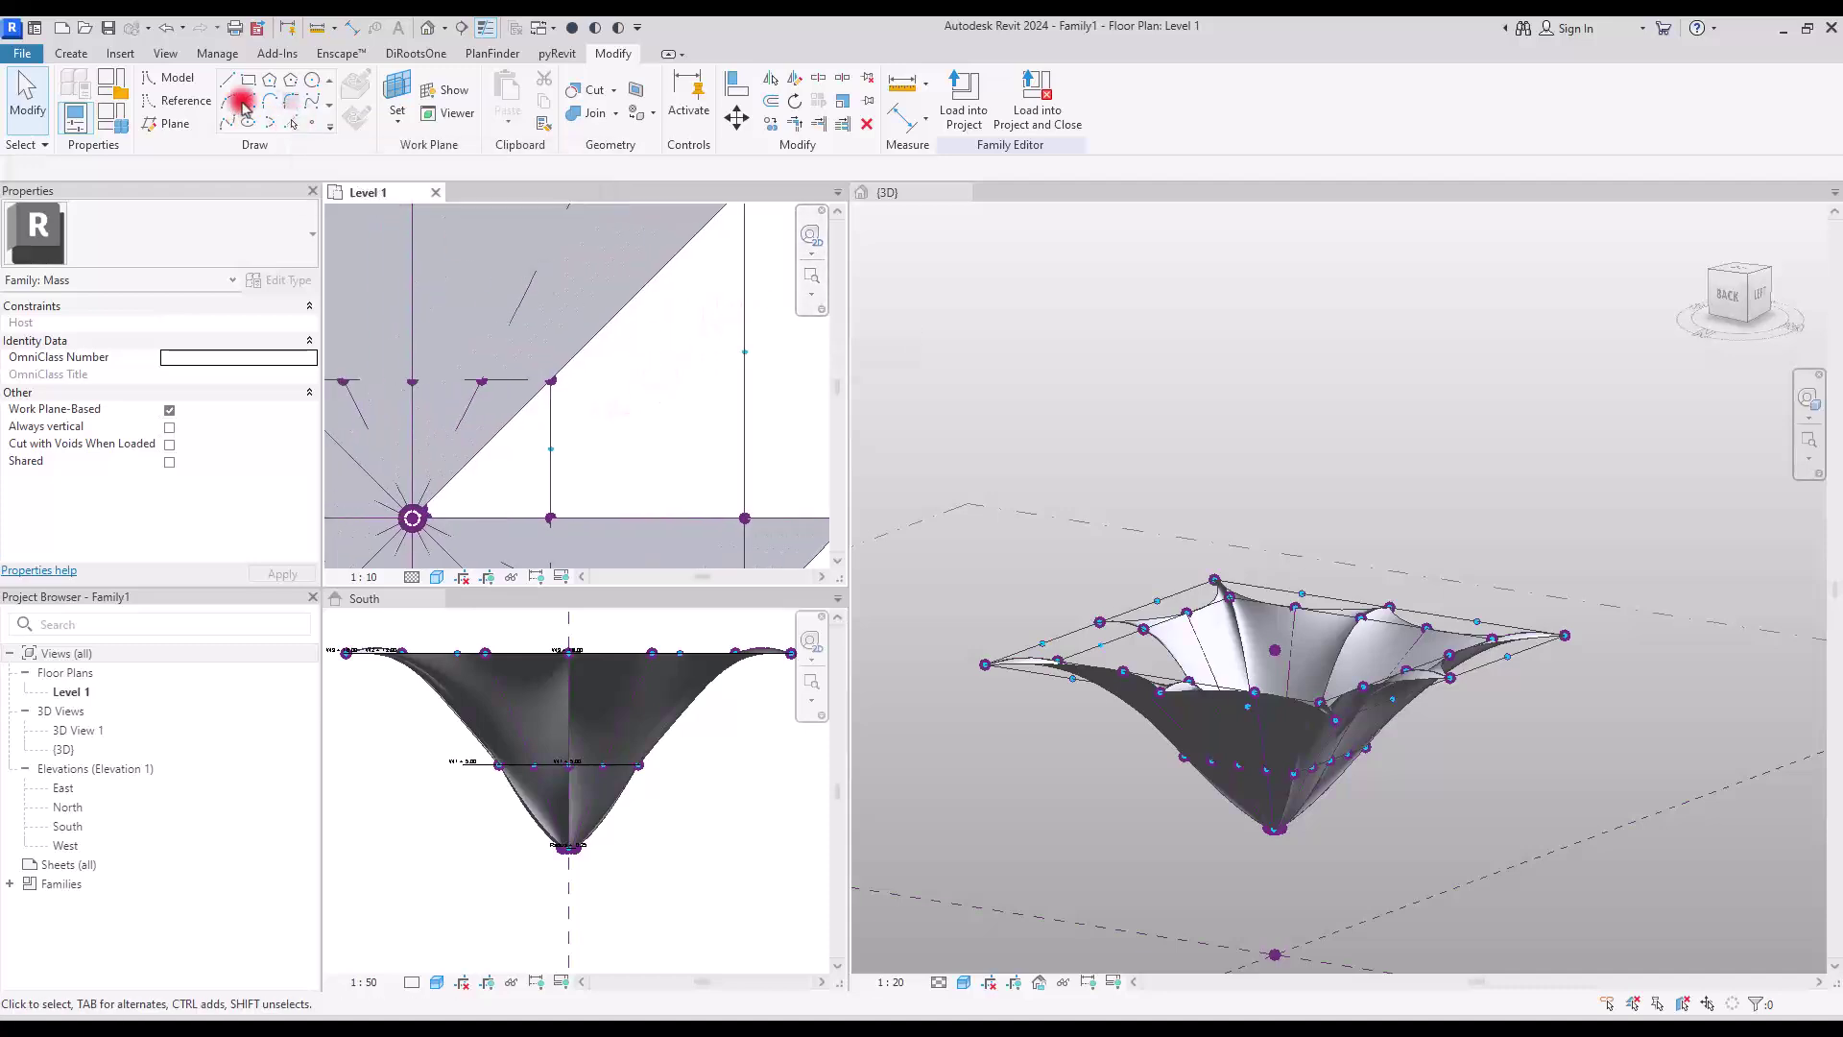
{"action": "left_click", "coordinate": [311, 121]}
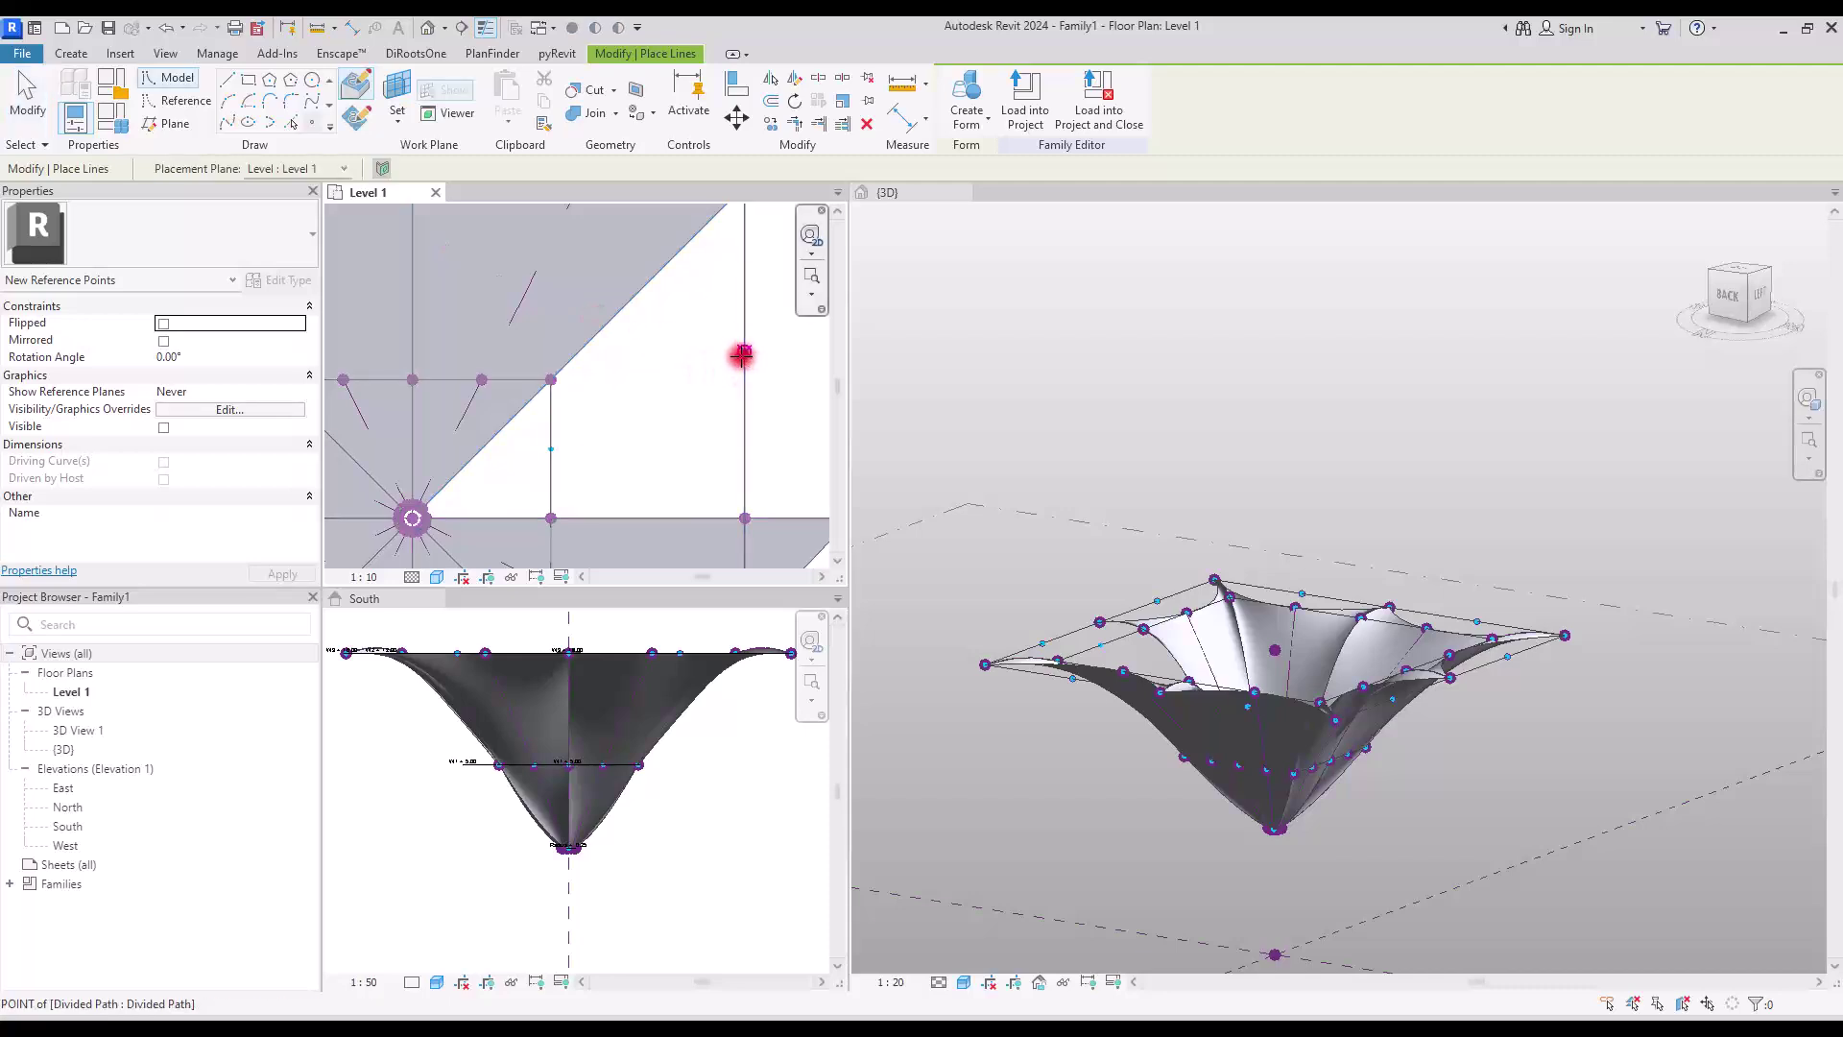
{"action": "scroll", "coordinate": [411, 515], "scroll_direction": "up", "scroll_amount": 3}
{"action": "scroll", "coordinate": [437, 451], "scroll_direction": "up", "scroll_amount": 3}
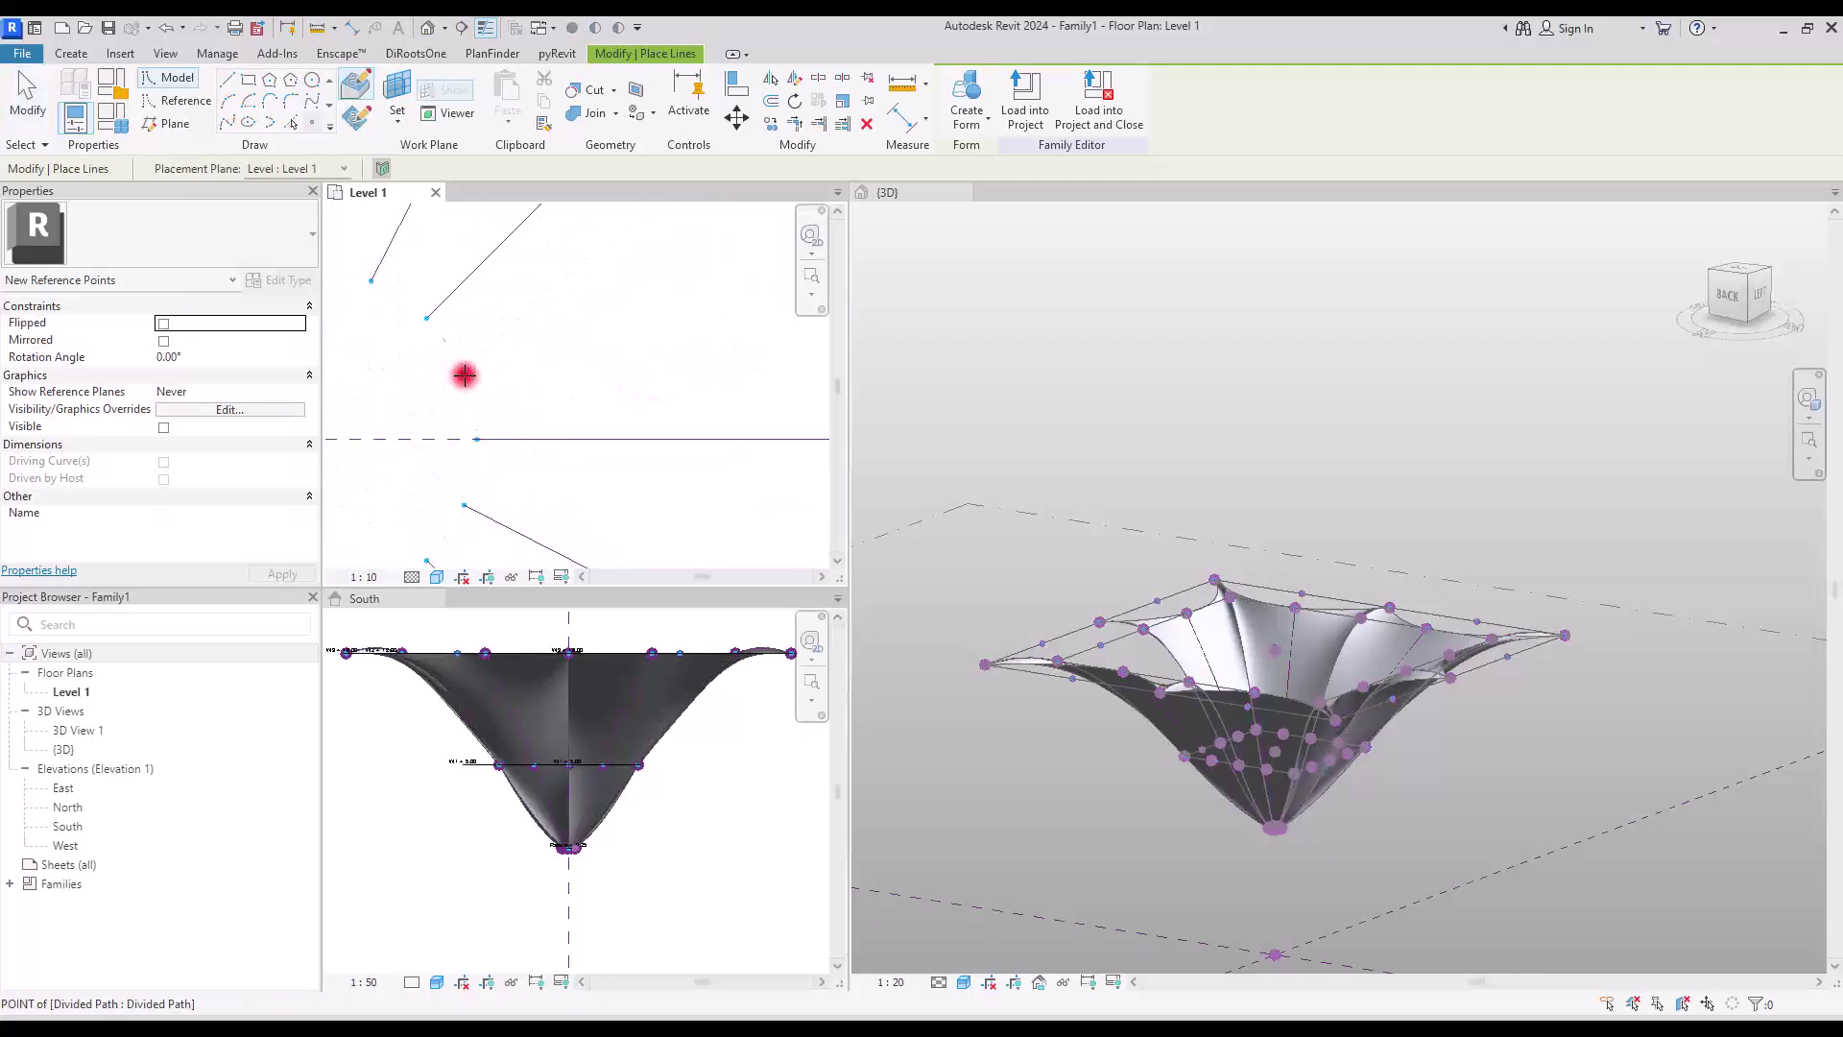
{"action": "left_click", "coordinate": [464, 375]}
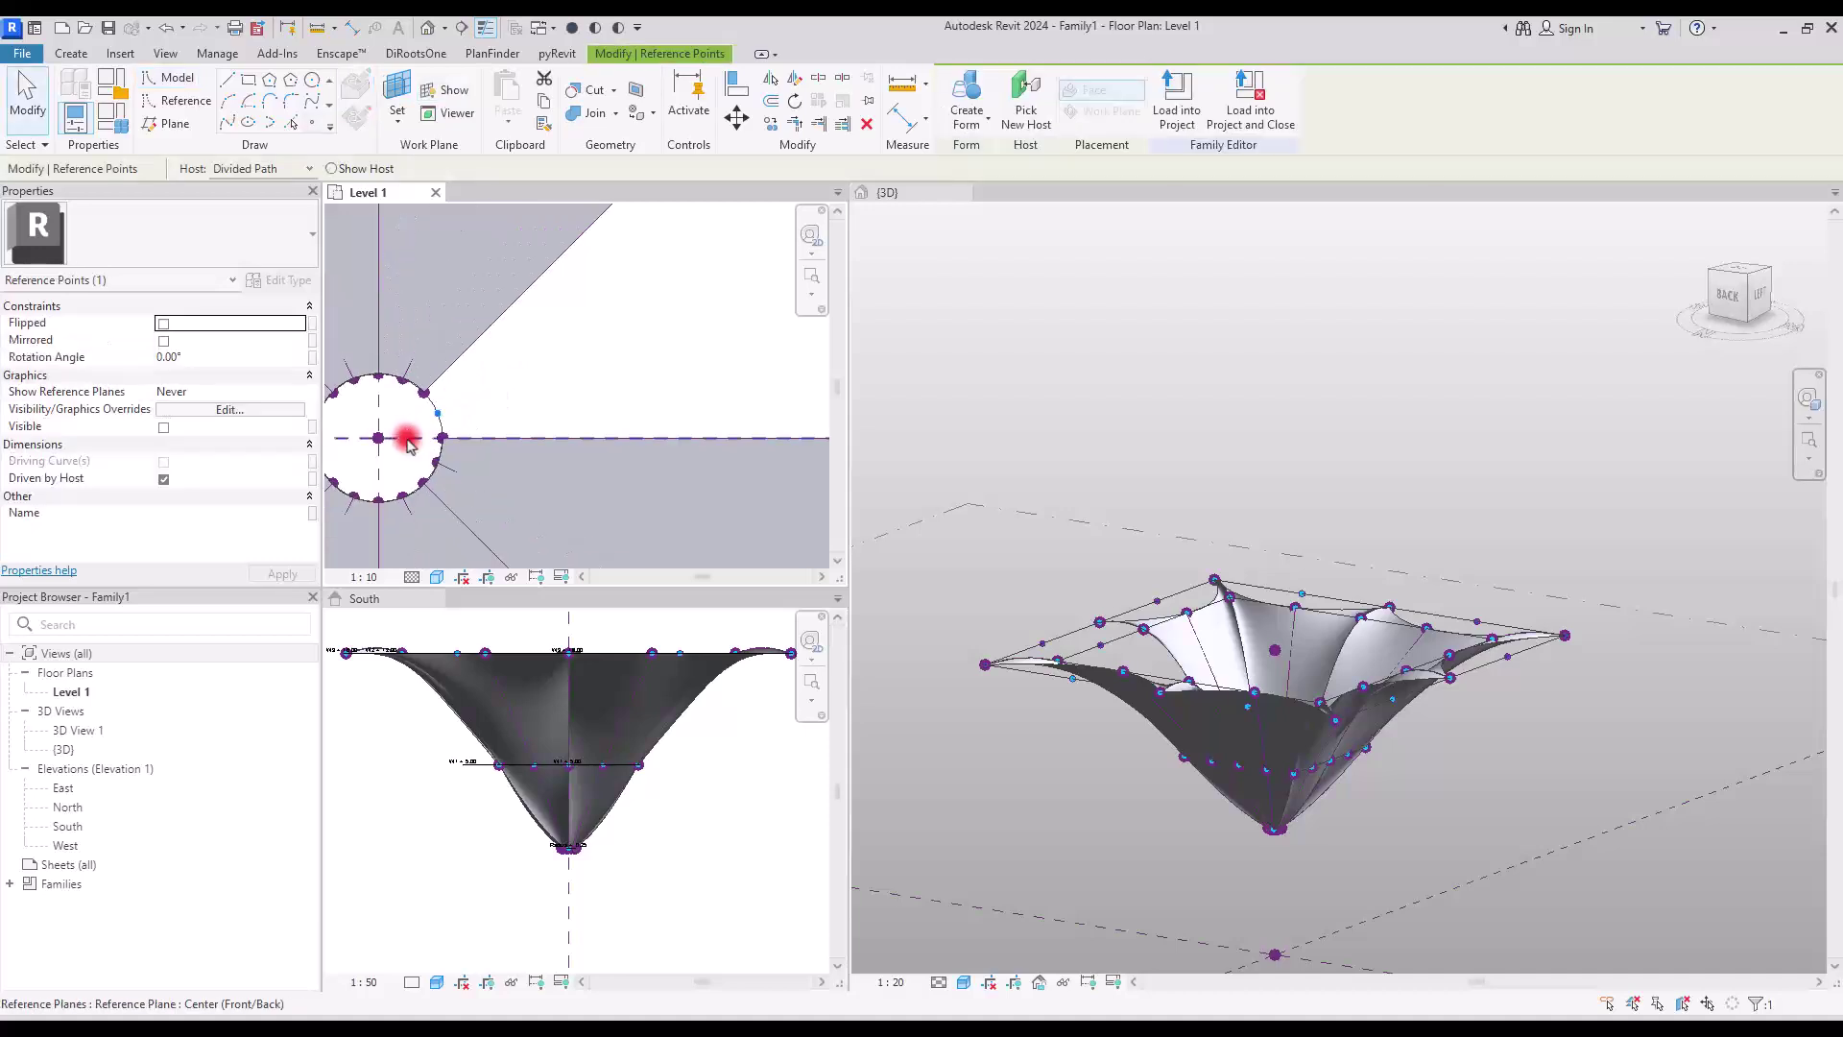
Draw a spline through the wedge's circle, inner-square and middle-square points and make it a reference line.
{"action": "scroll", "coordinate": [408, 442], "scroll_direction": "down", "scroll_amount": 3}
{"action": "left_click", "coordinate": [699, 320], "text": "ctrl"}
{"action": "middle_click_drag", "start_coordinate": [699, 319], "coordinate": [419, 495]}
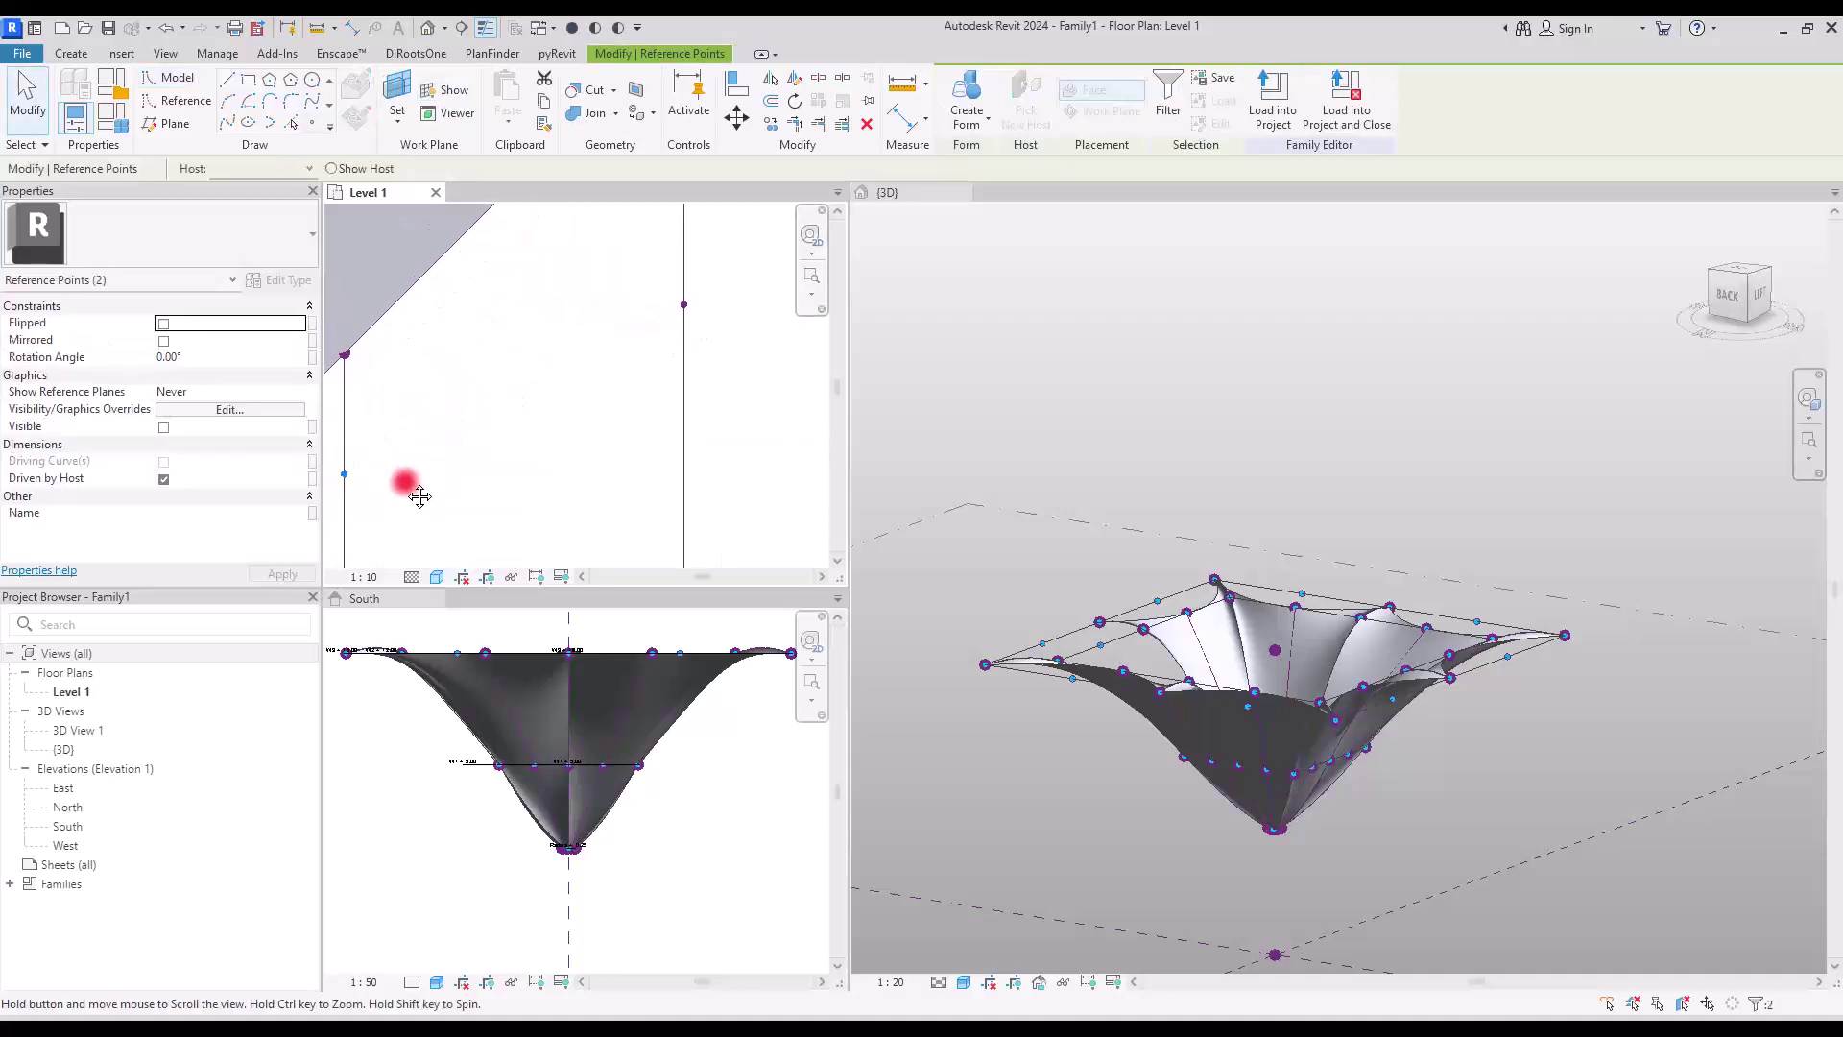
{"action": "left_click", "coordinate": [683, 304], "text": "ctrl"}
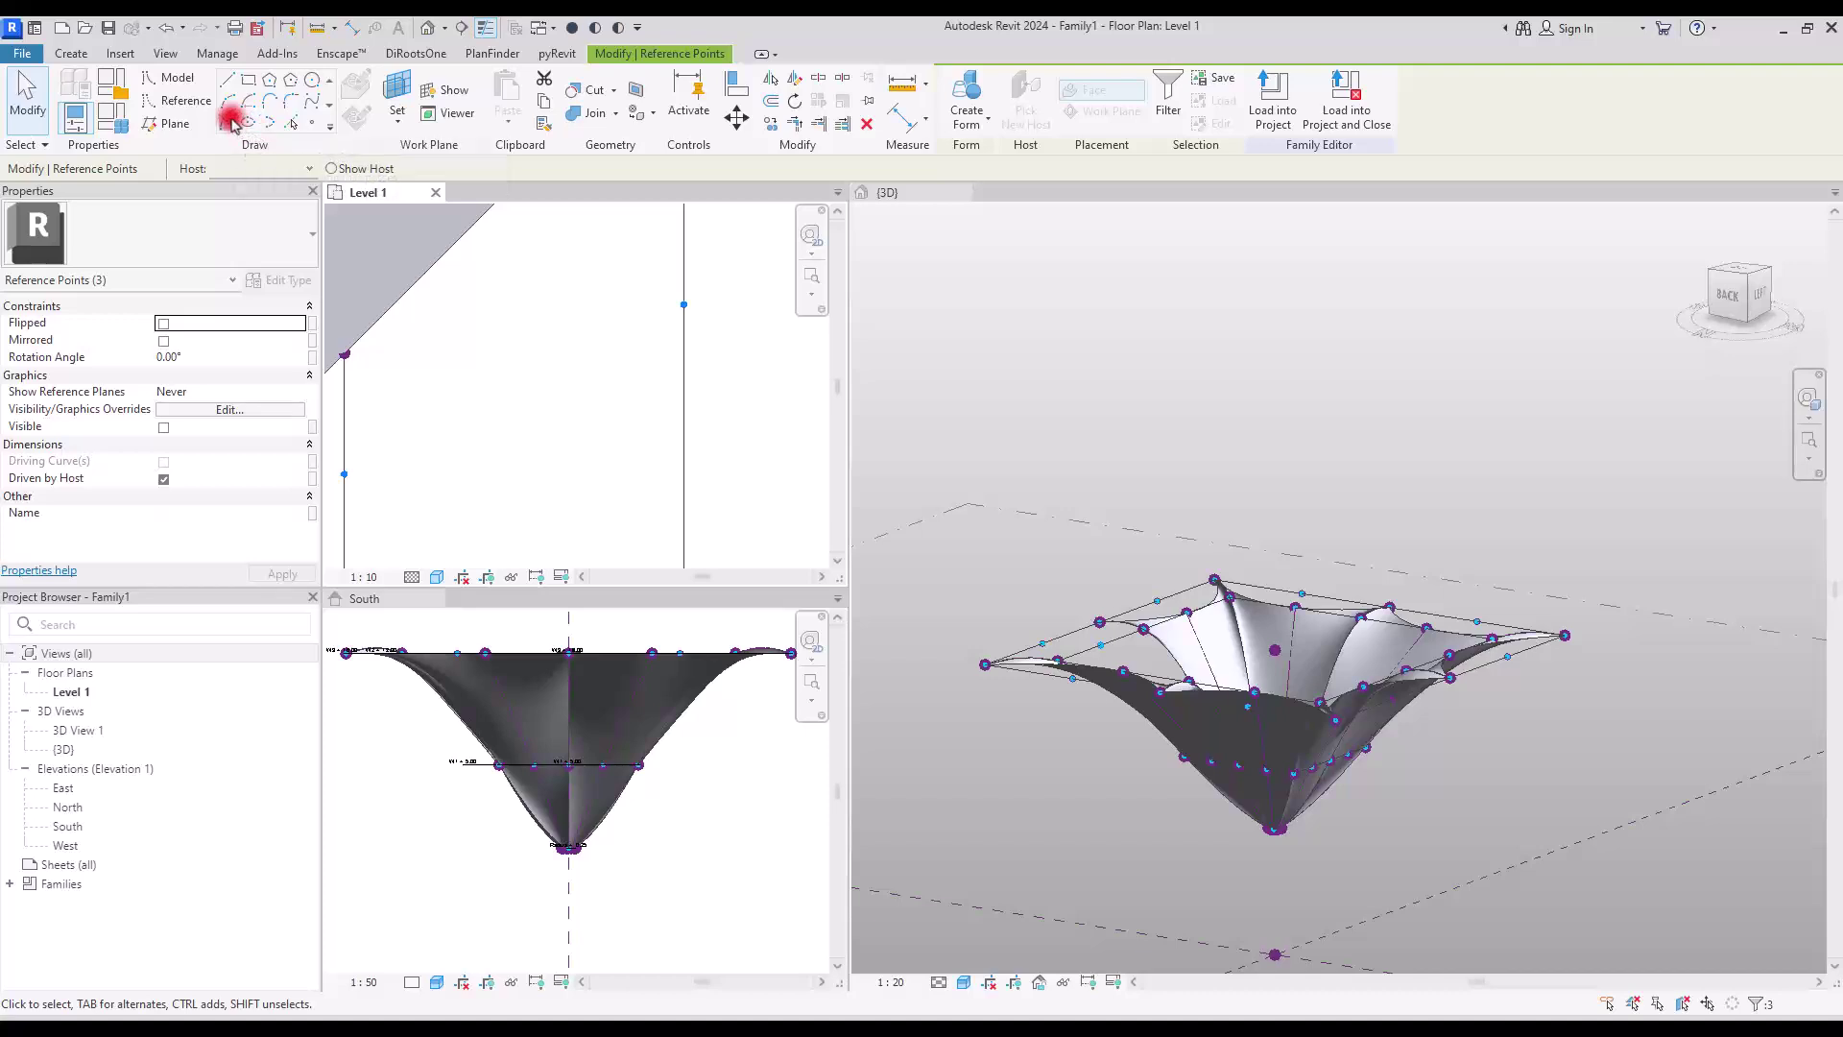
{"action": "left_click", "coordinate": [231, 123]}
{"action": "left_click", "coordinate": [539, 416]}
{"action": "left_click", "coordinate": [535, 399]}
{"action": "left_click", "coordinate": [161, 463]}
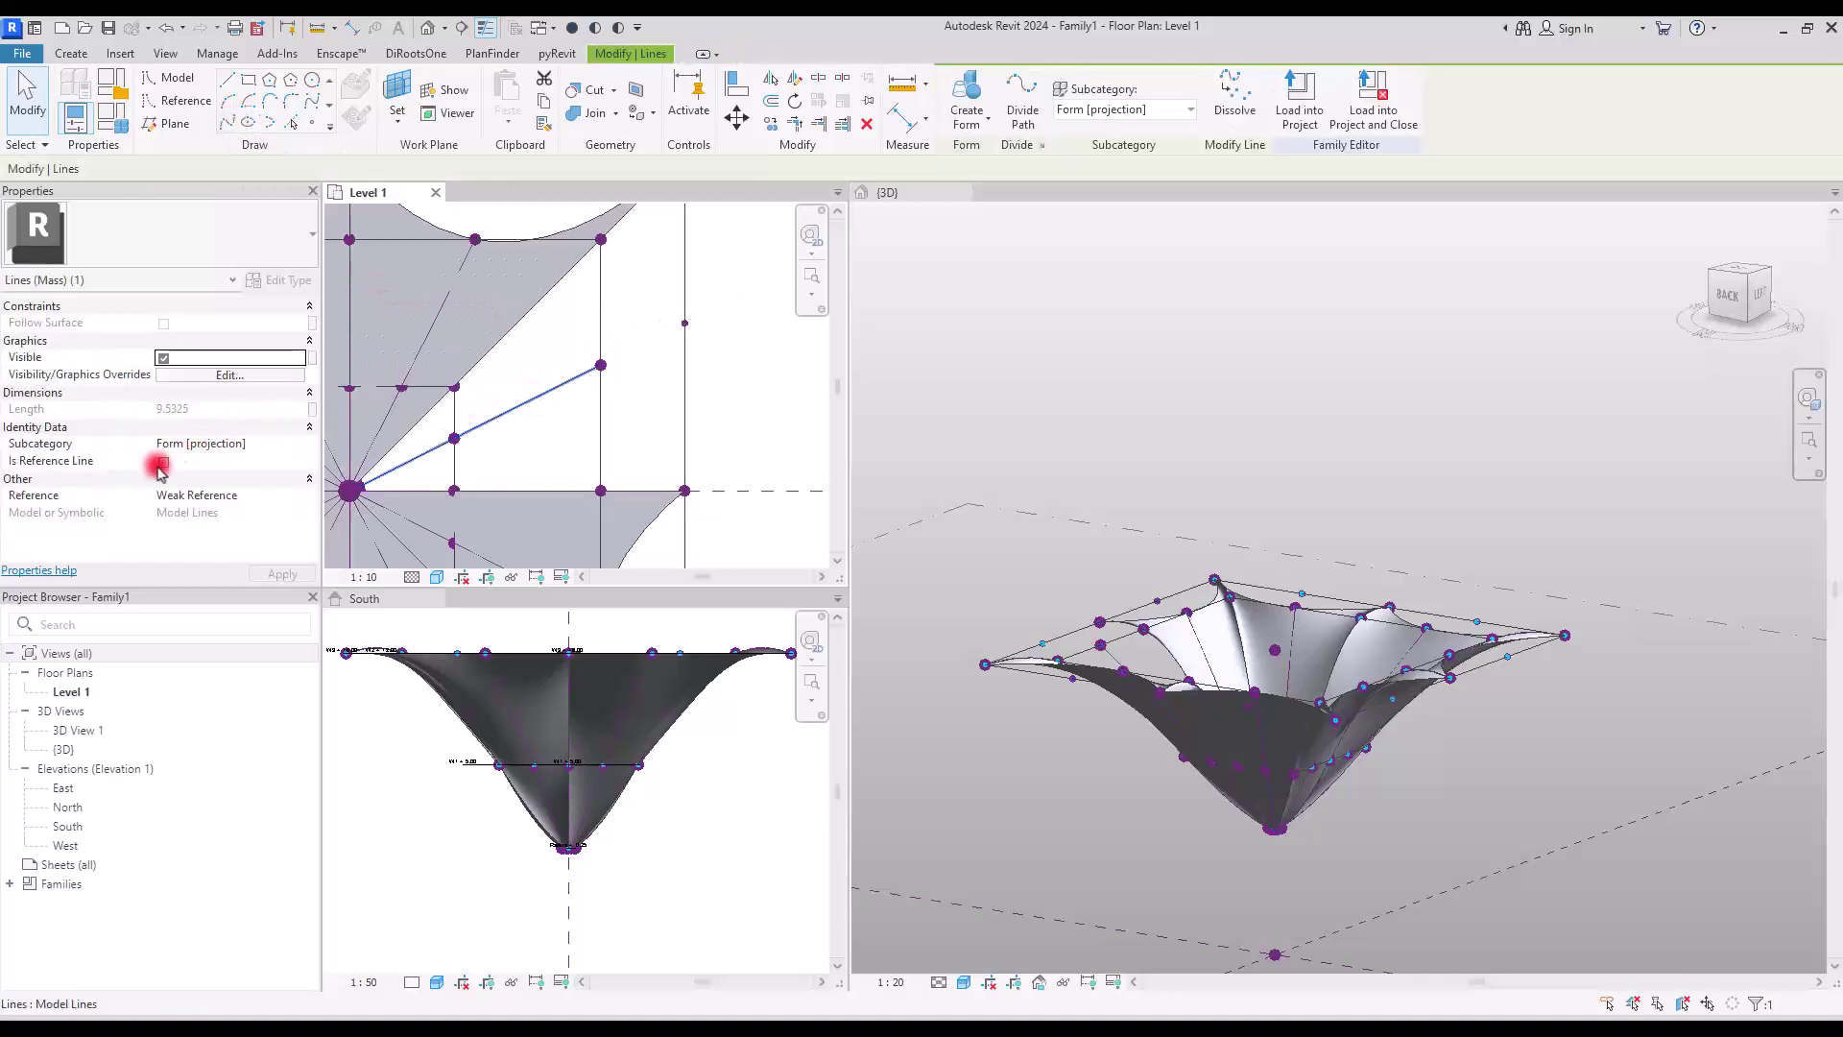
Create a form from the north-east corner spline, the new short spline and the east side-midpoint spline.
{"action": "left_click", "coordinate": [724, 383]}
{"action": "scroll", "coordinate": [724, 384], "scroll_direction": "down", "scroll_amount": 2}
{"action": "left_click", "coordinate": [681, 298]}
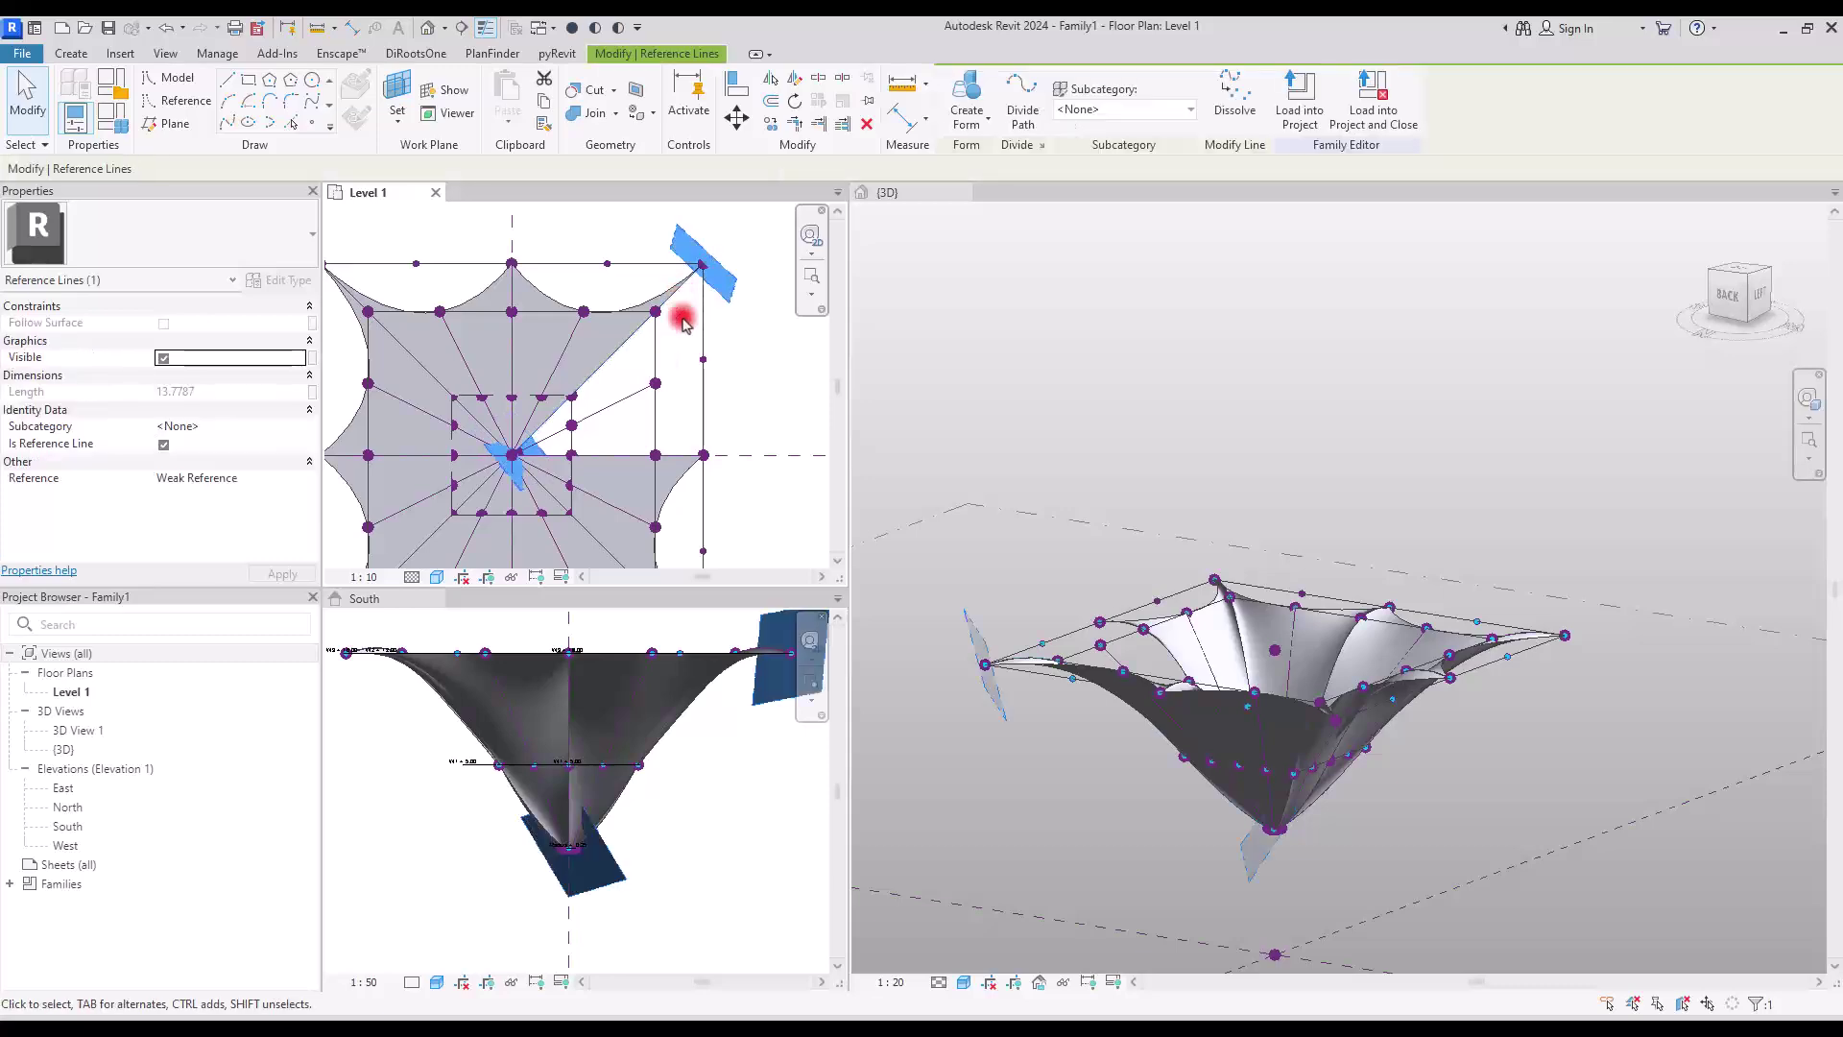
{"action": "left_click", "coordinate": [618, 402], "text": "ctrl"}
{"action": "left_click", "coordinate": [612, 455], "text": "ctrl"}
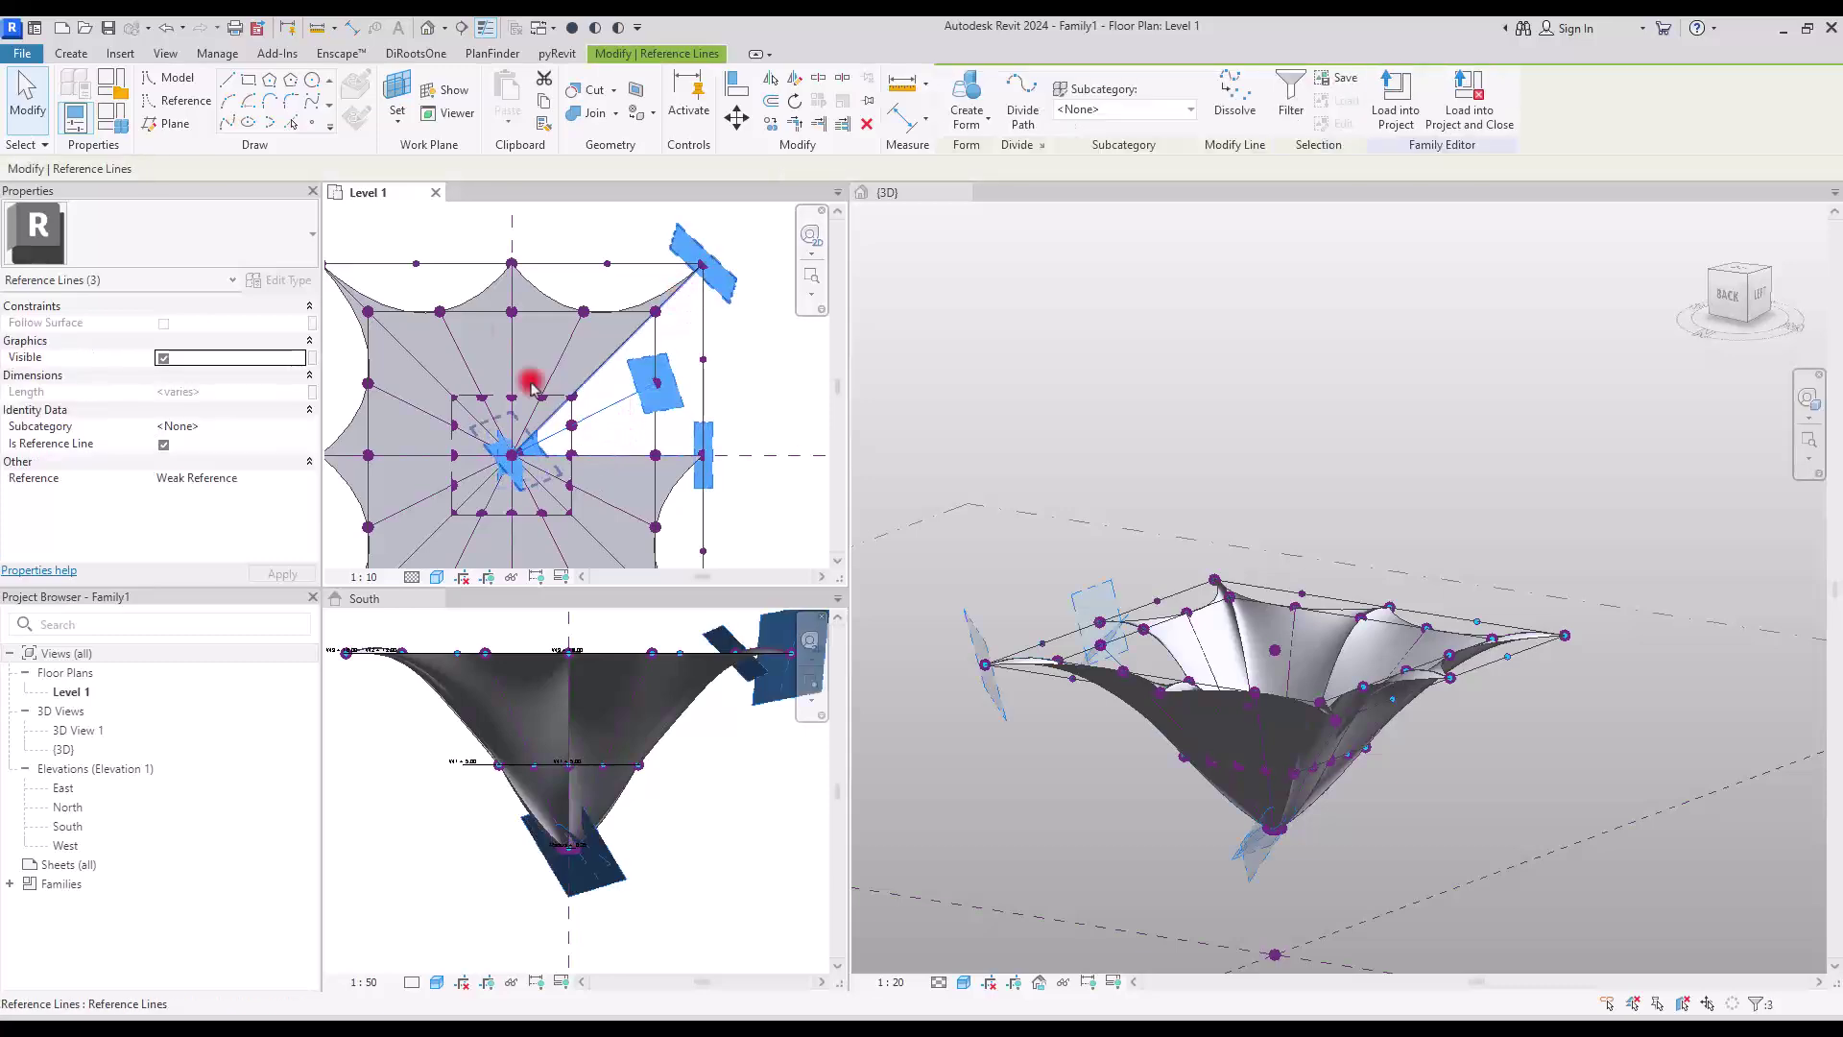
{"action": "key", "text": "Escape"}
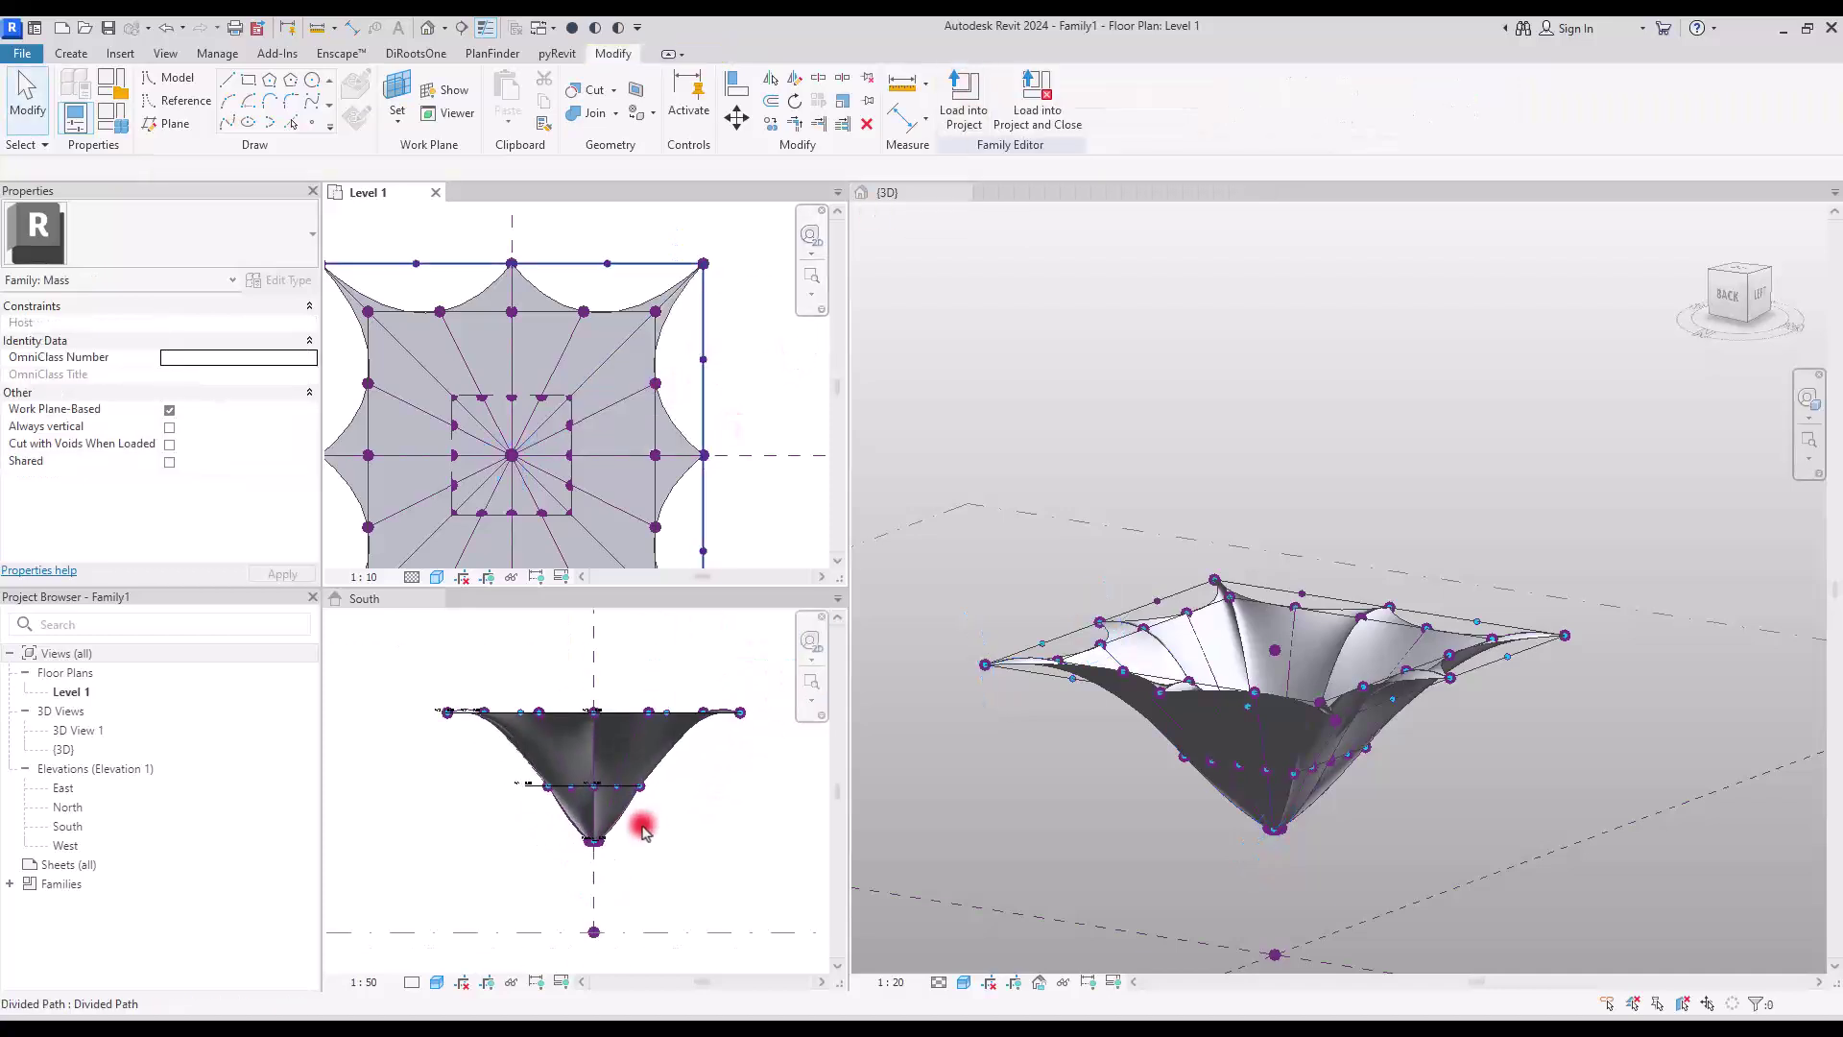
Fit the tiled views to the model and set the family's W1 parameter to 7.
{"action": "left_click", "coordinate": [711, 802]}
{"action": "key", "text": "z"}
{"action": "key", "text": "a"}
{"action": "left_click", "coordinate": [1421, 389]}
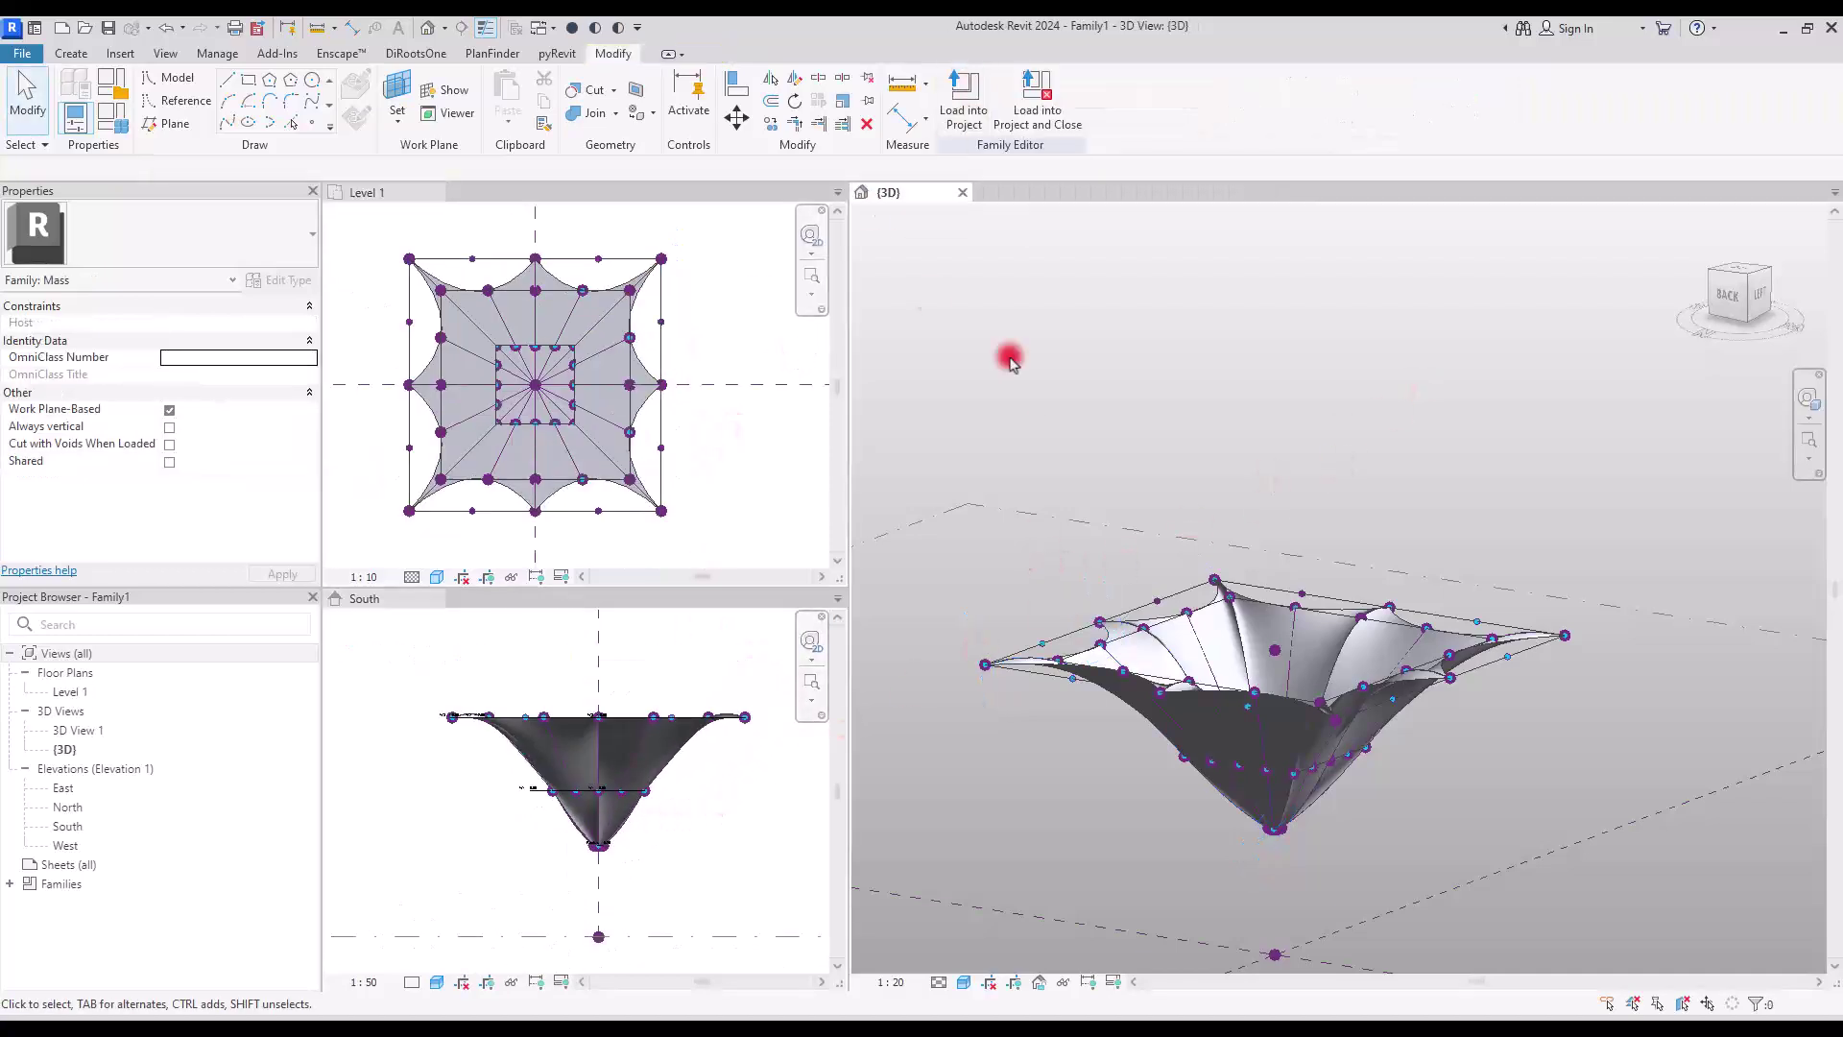
{"action": "left_click", "coordinate": [114, 120]}
{"action": "left_click_drag", "start_coordinate": [1368, 44], "coordinate": [1418, 28]}
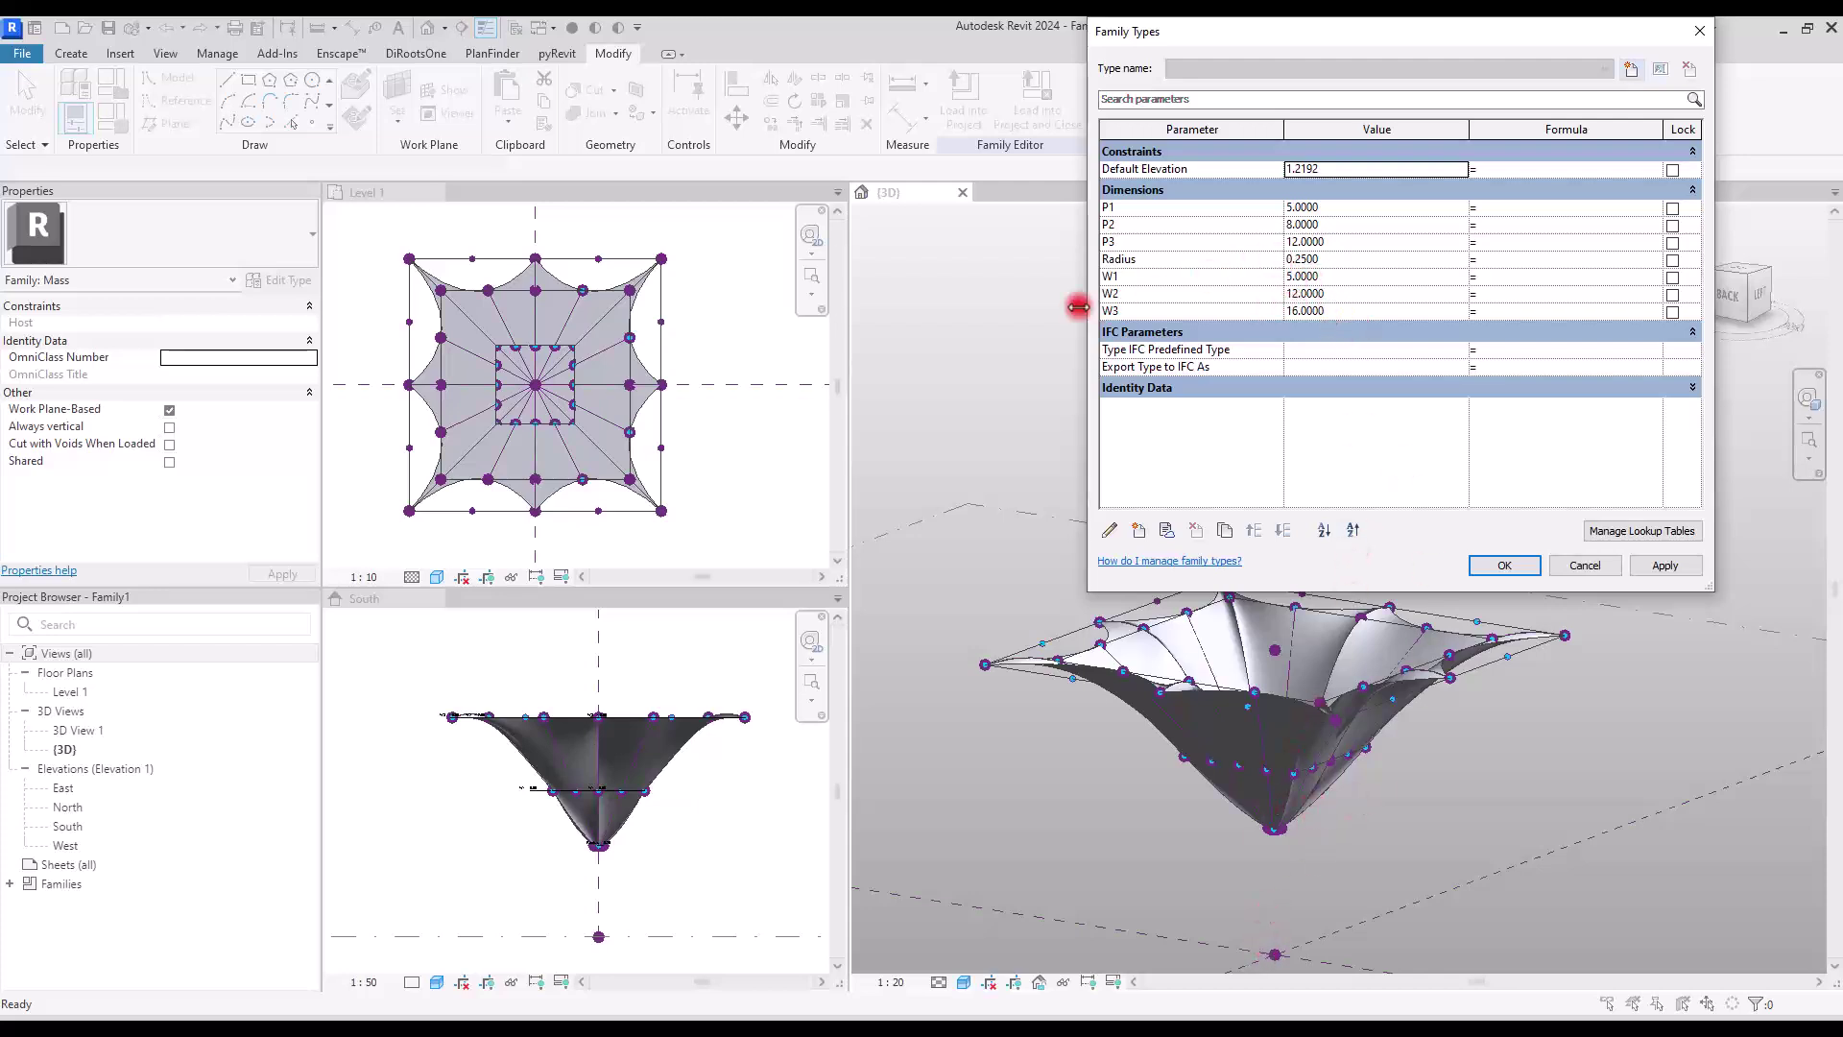
{"action": "left_click", "coordinate": [1349, 282]}
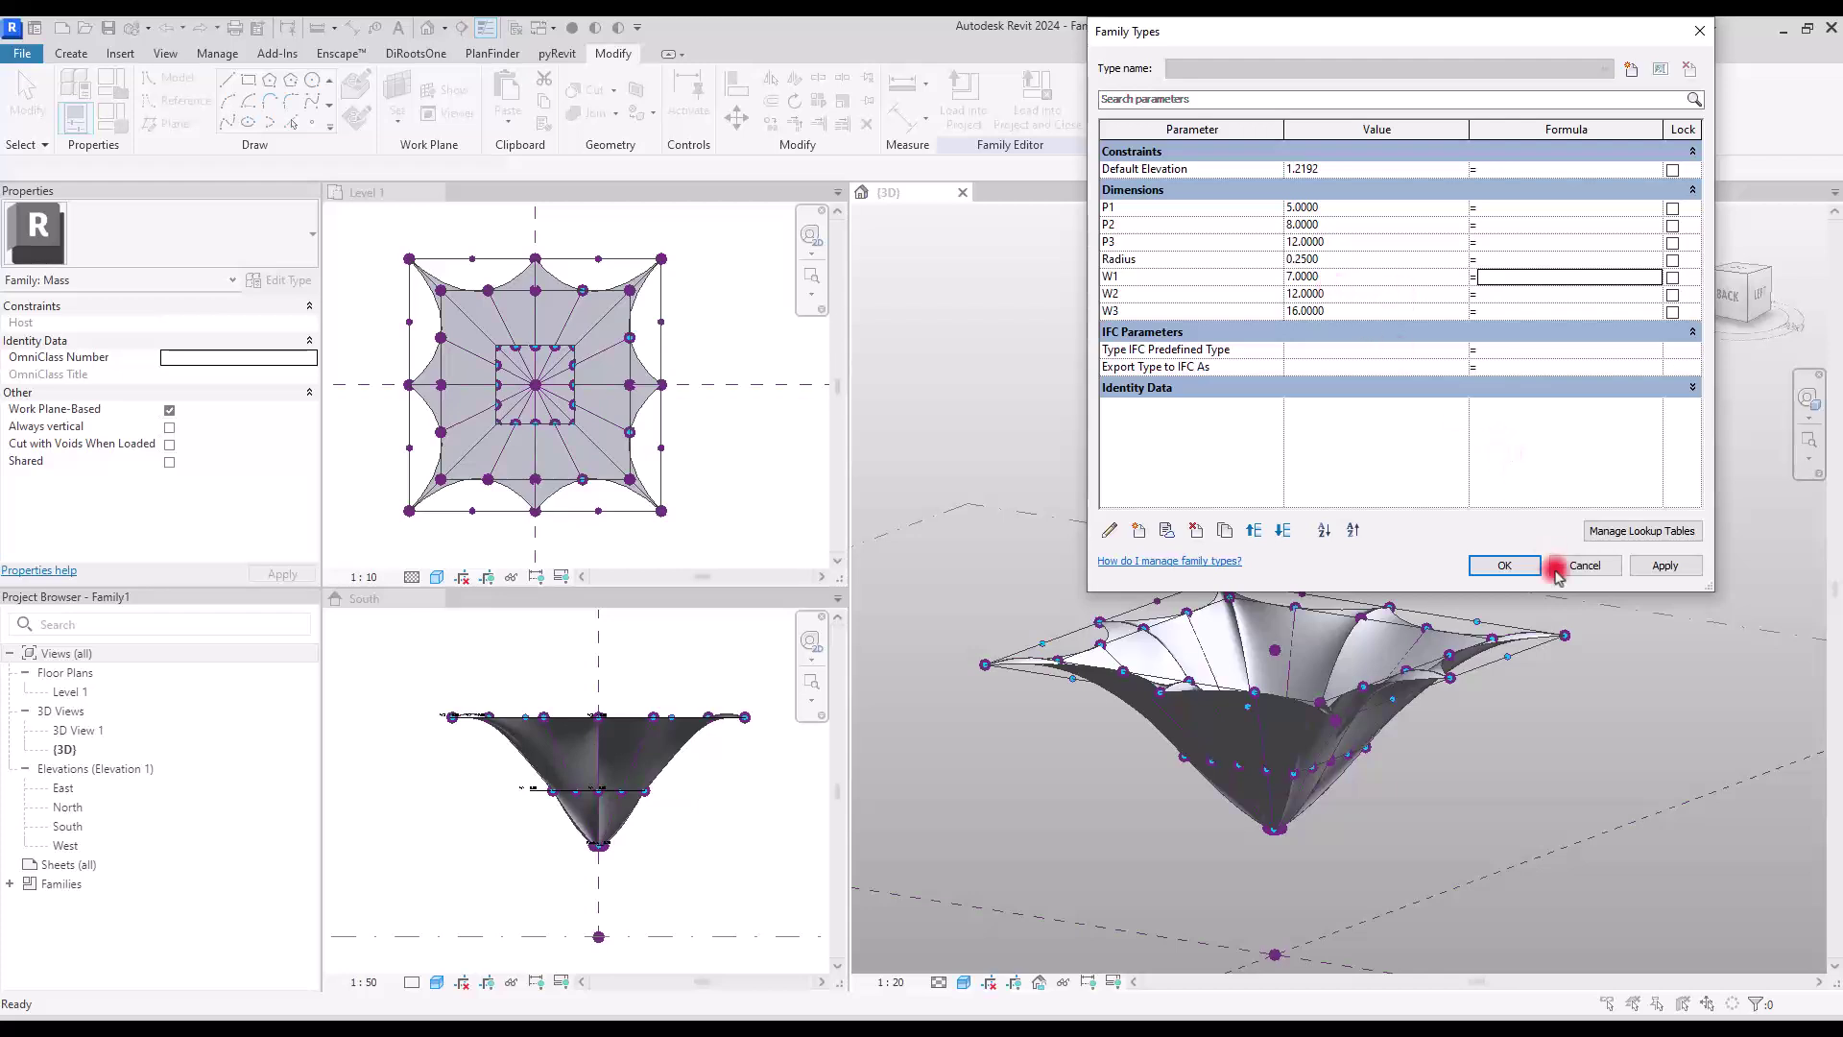
{"action": "left_click", "coordinate": [1666, 566]}
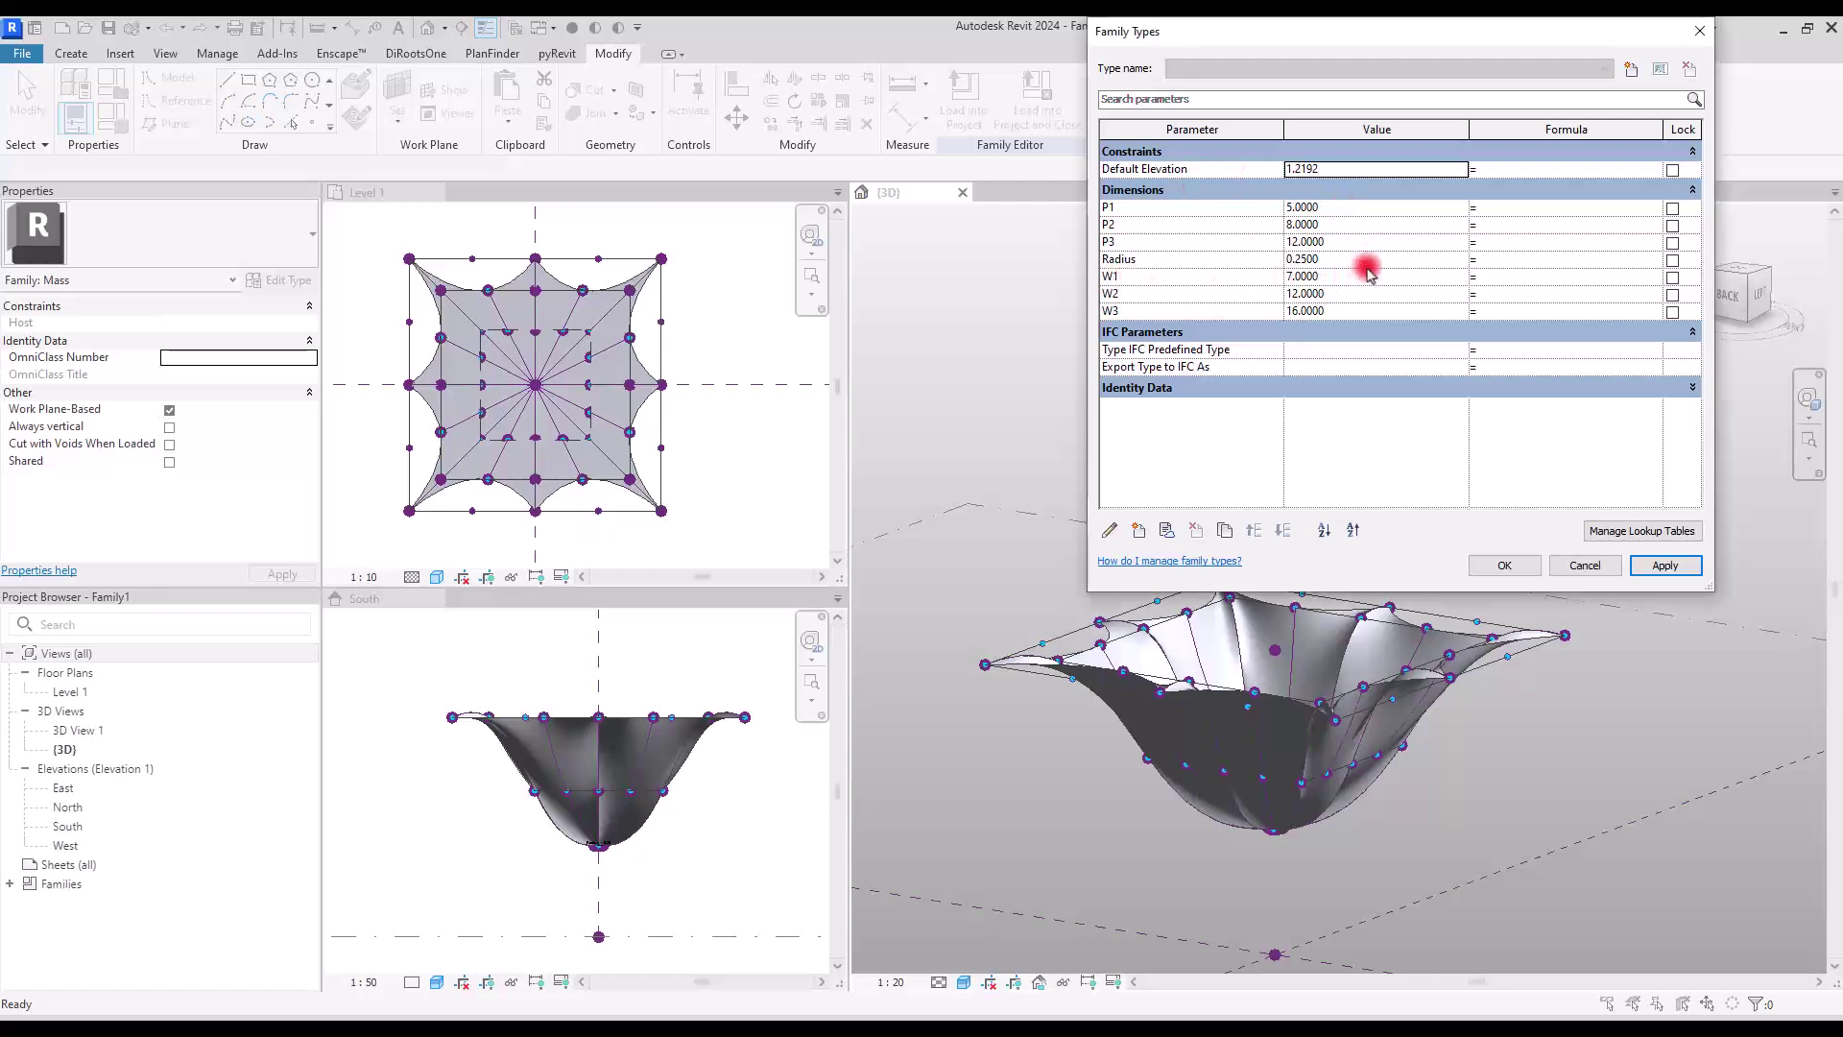
Set the family's W2 parameter to 10 and apply it.
{"action": "left_click", "coordinate": [1344, 293]}
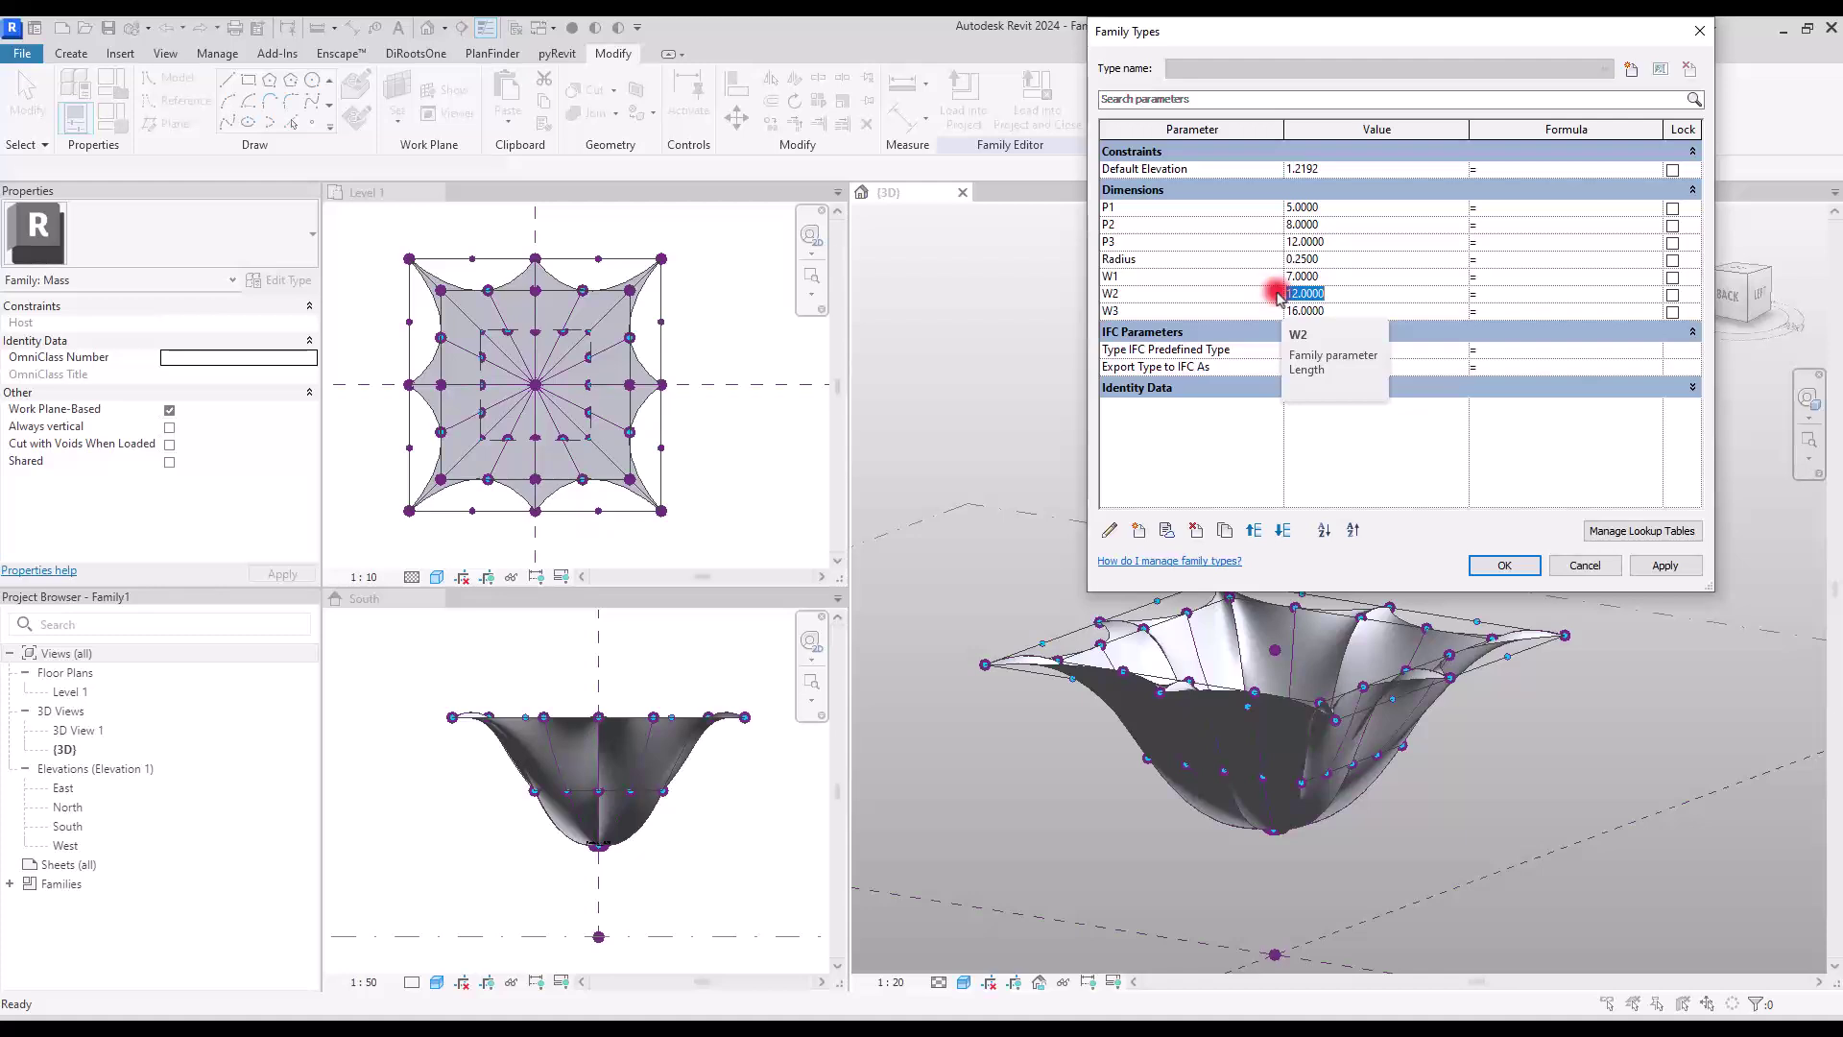
{"action": "type", "text": "10"}
{"action": "key", "text": "Return"}
{"action": "left_click", "coordinate": [1697, 564]}
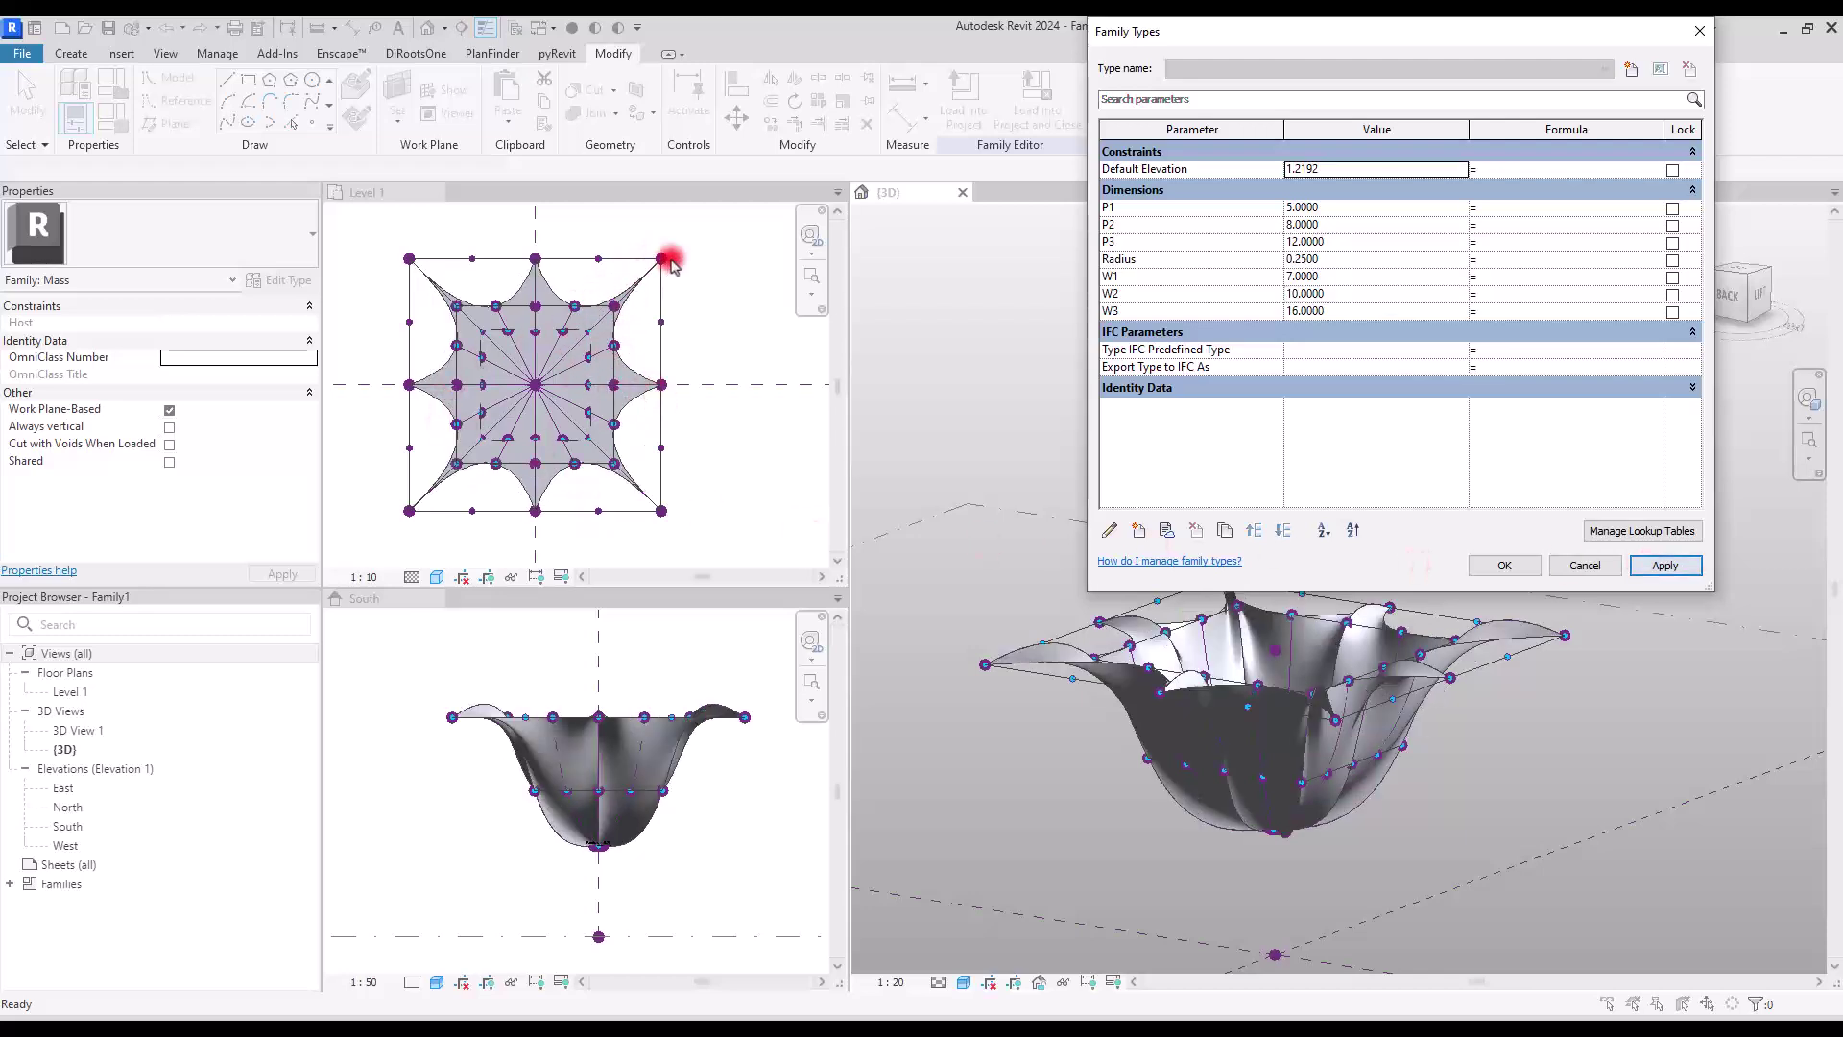
Set the family's W3 parameter to 12 and apply it.
{"action": "left_click", "coordinate": [1371, 294]}
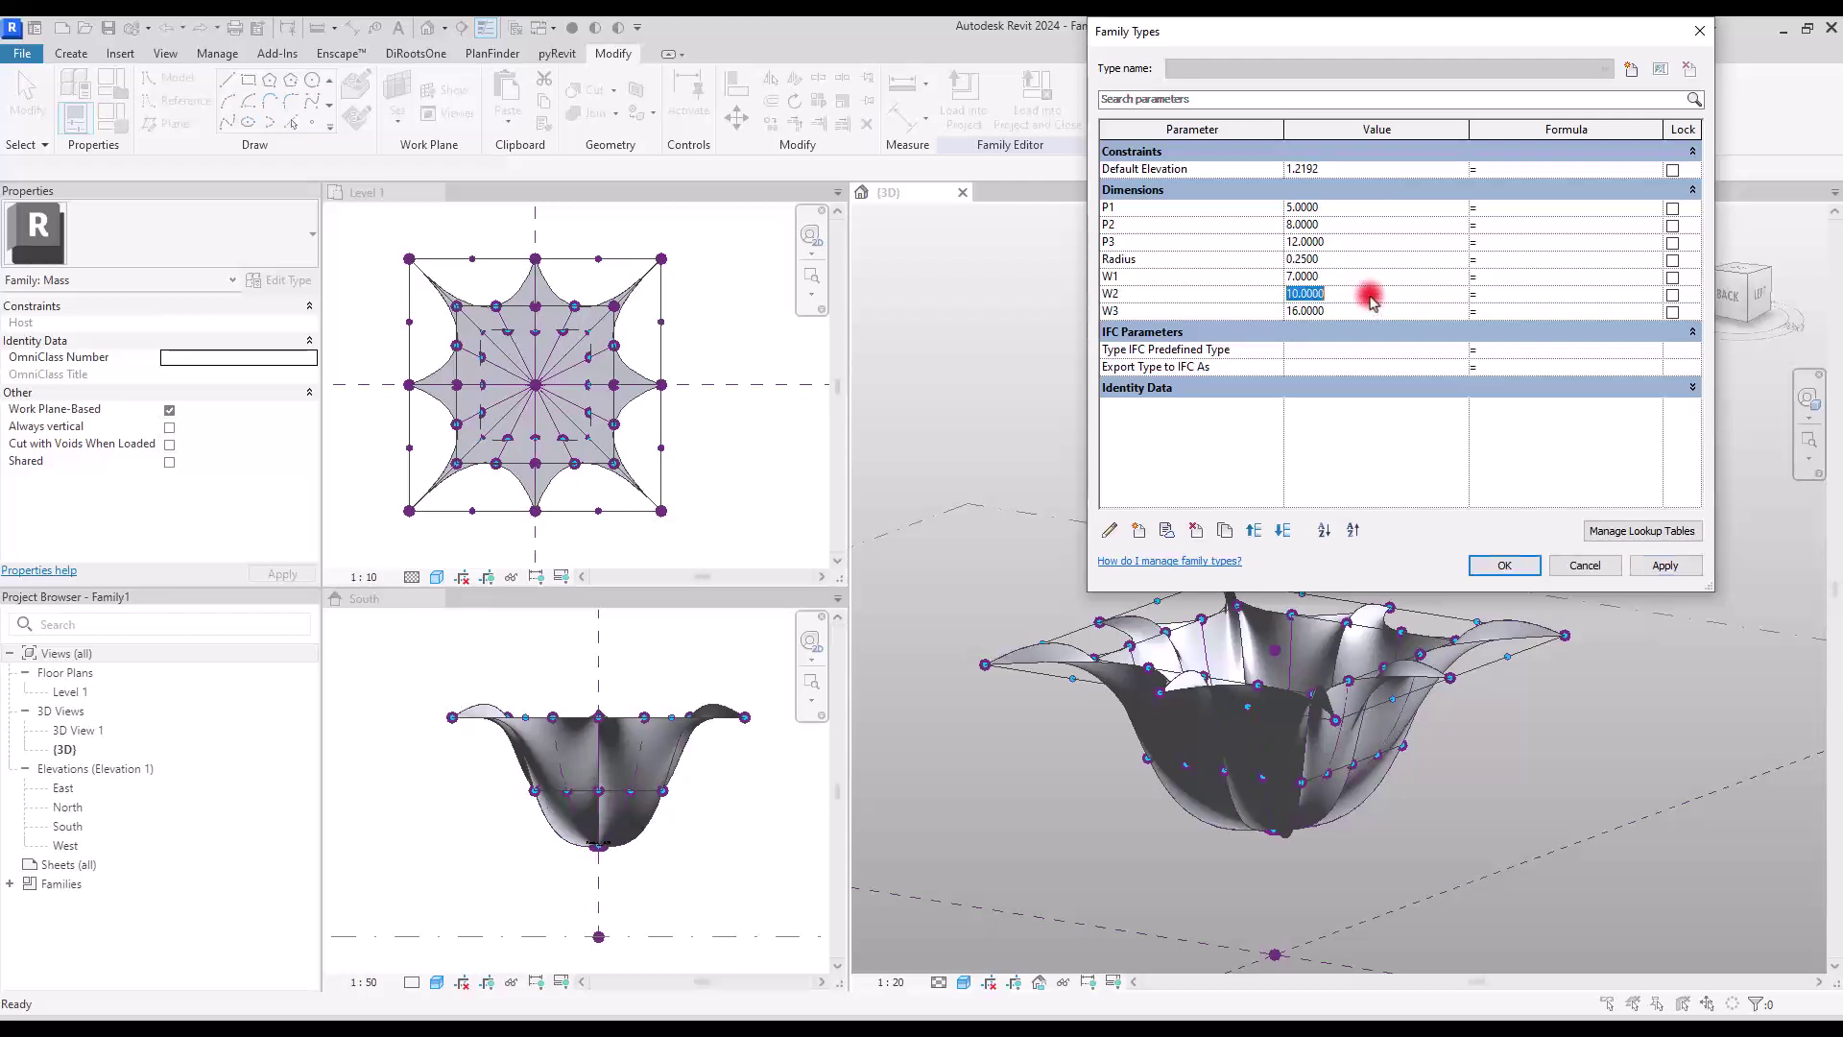
{"action": "left_click", "coordinate": [1419, 313]}
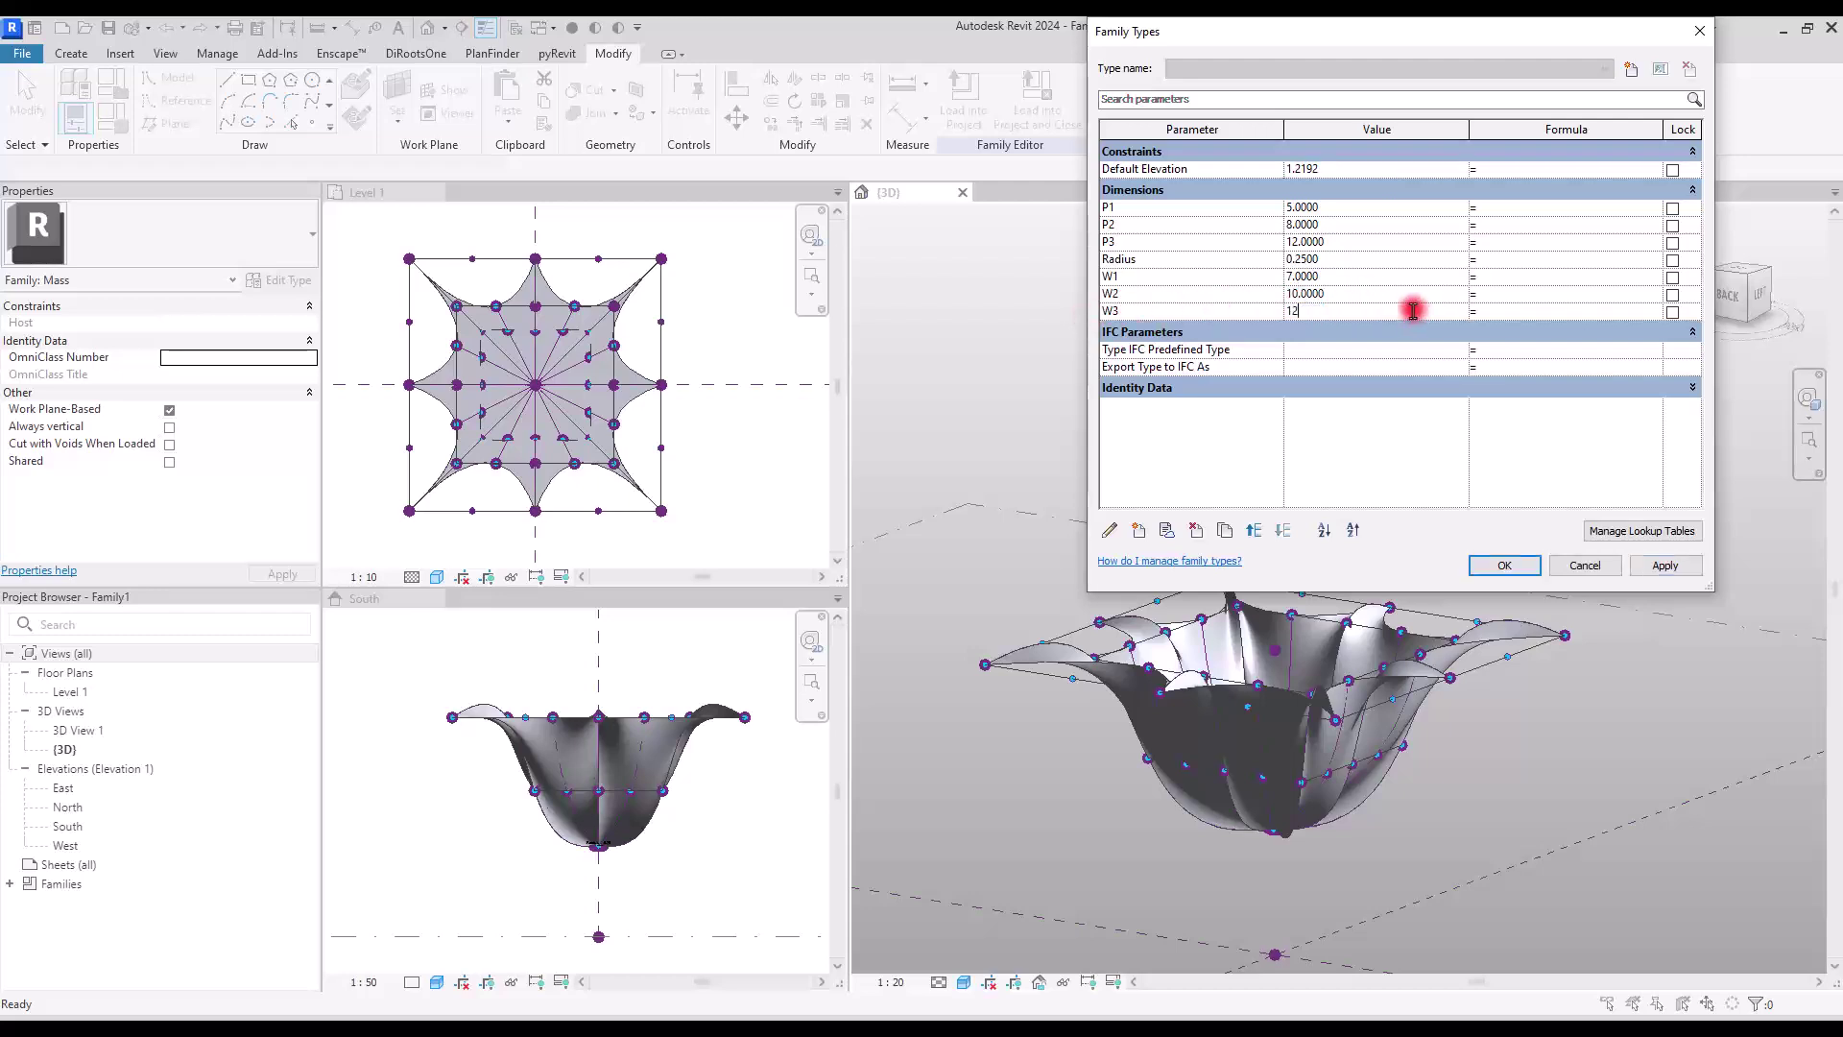
{"action": "left_click", "coordinate": [1661, 563]}
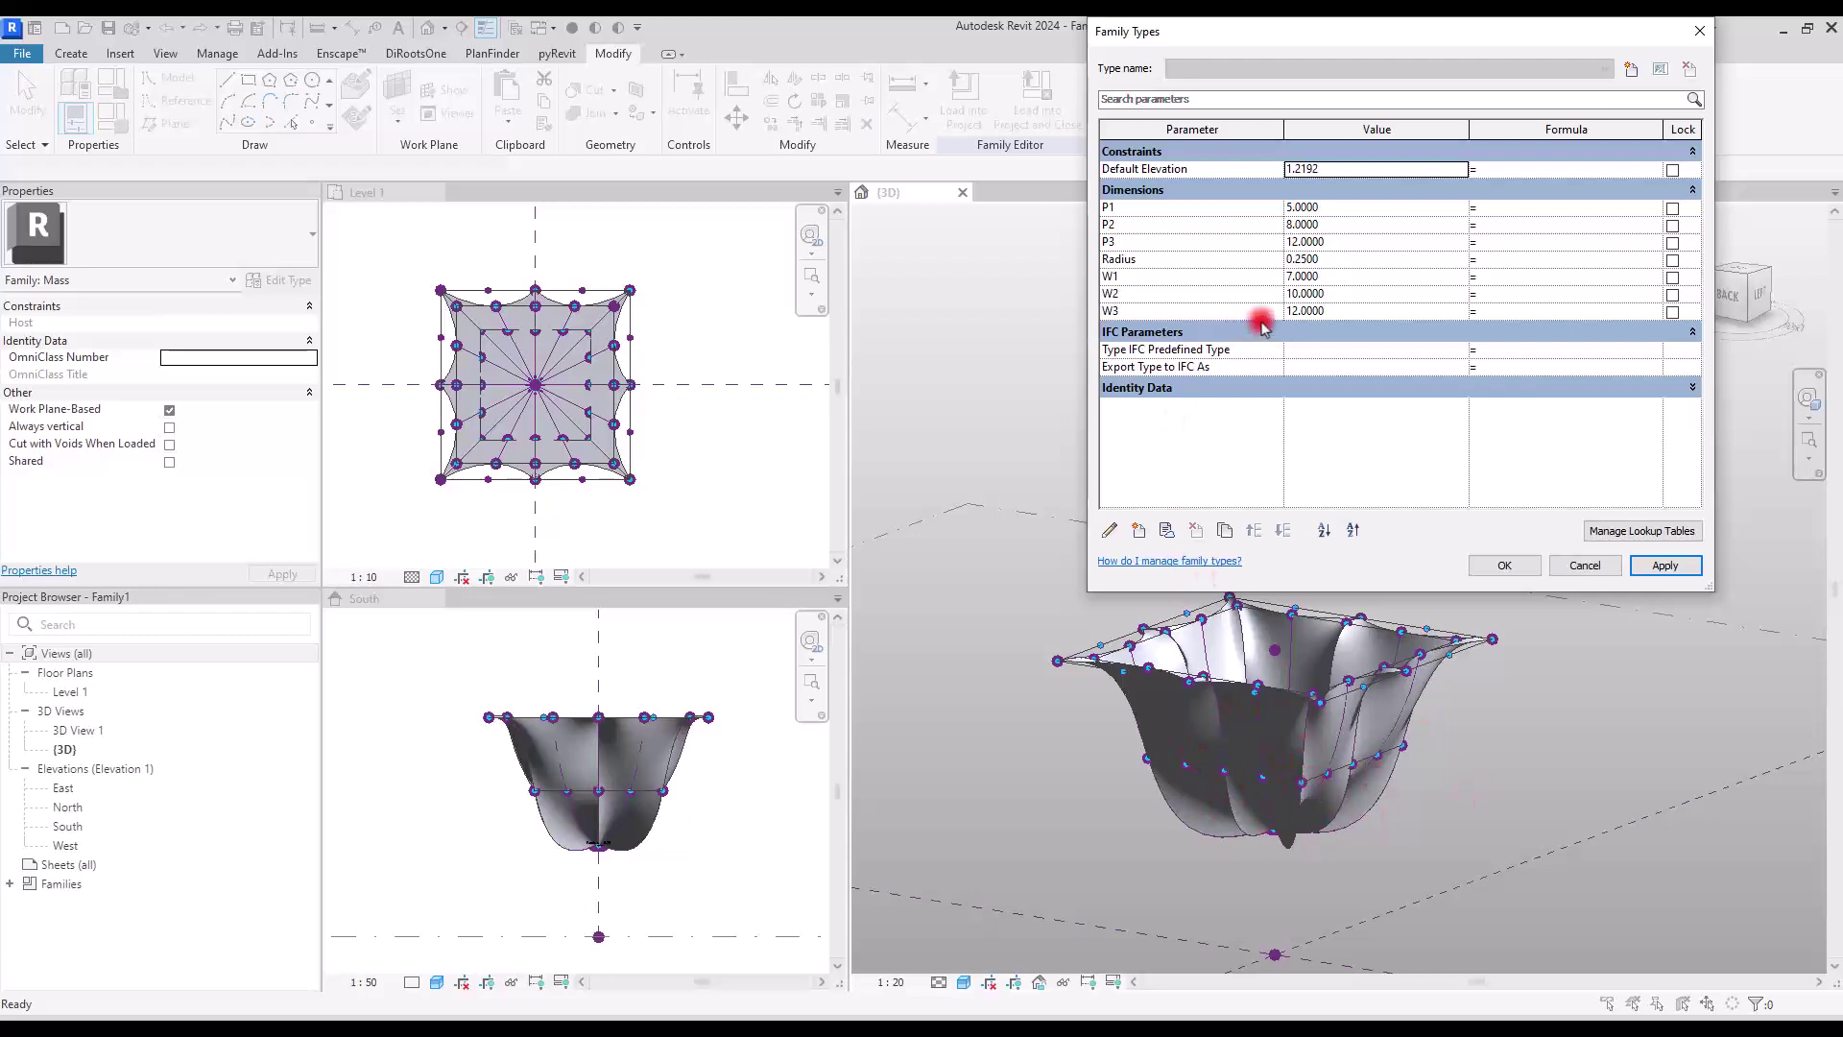
Set the family's W1 parameter to 4 and apply it.
{"action": "left_click", "coordinate": [1340, 278]}
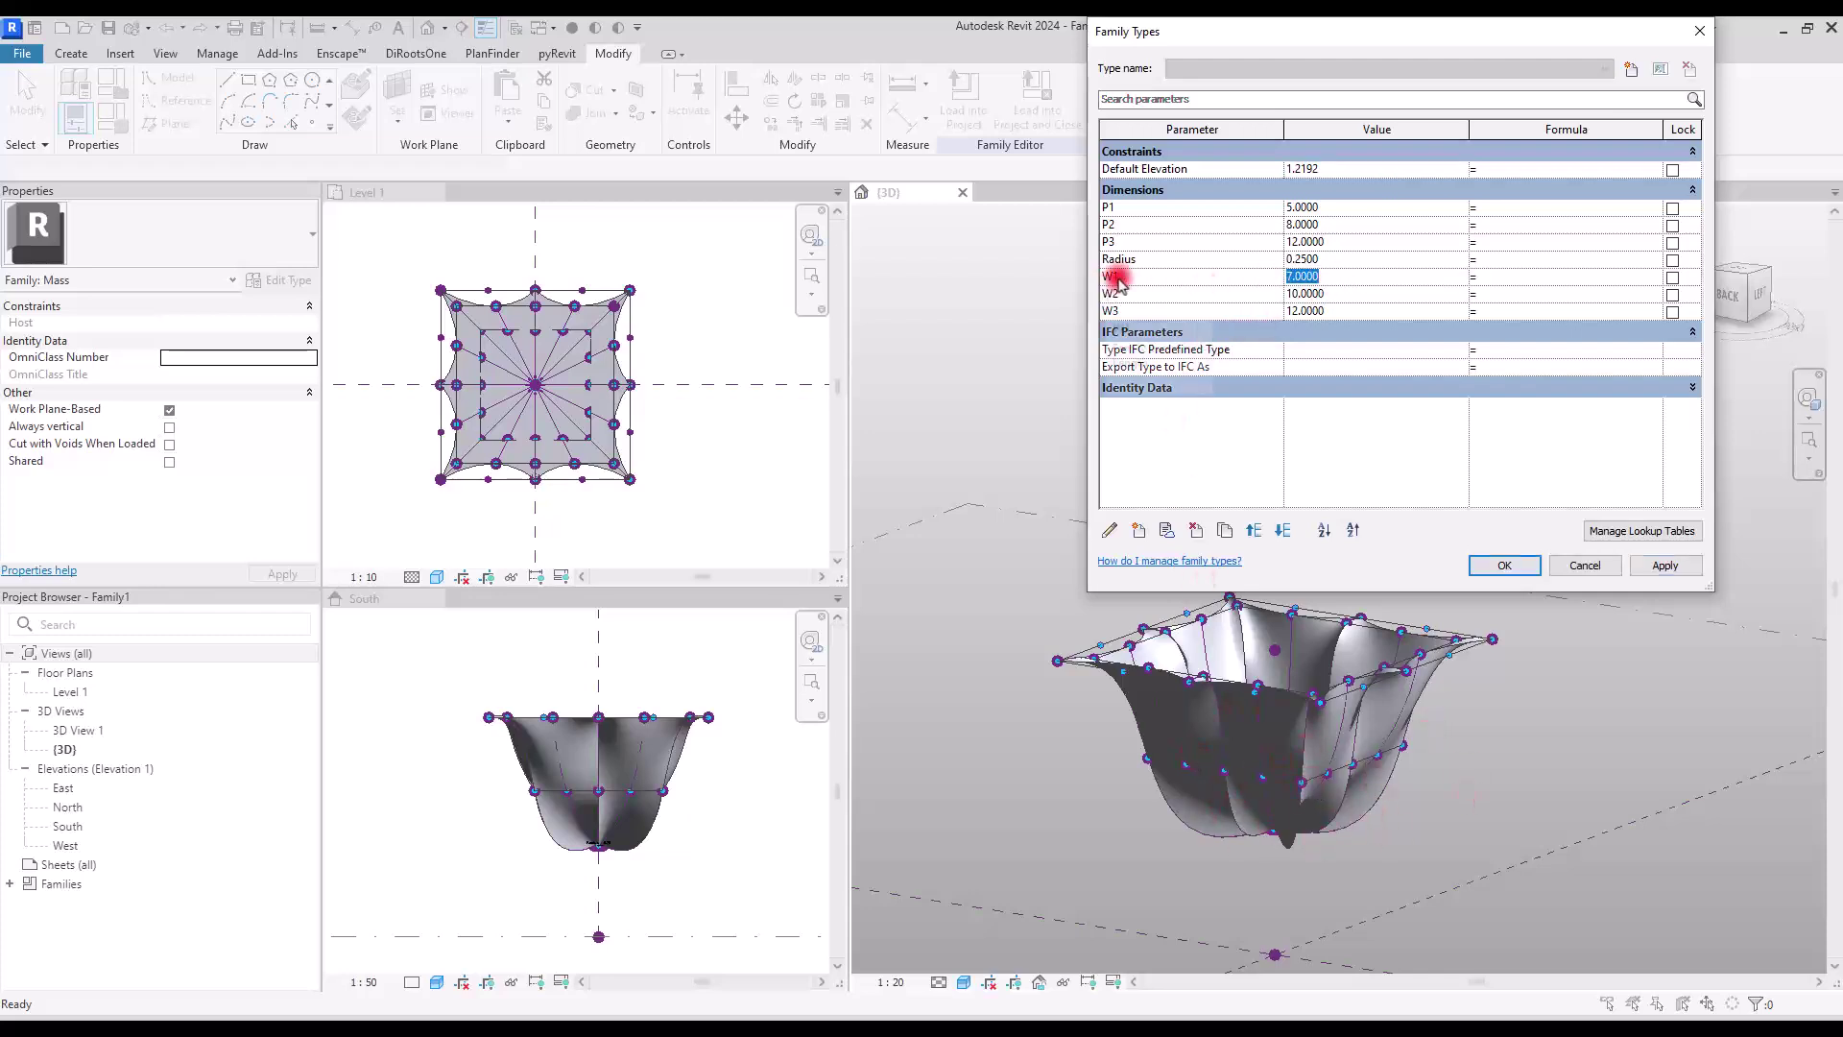
{"action": "type", "text": "4"}
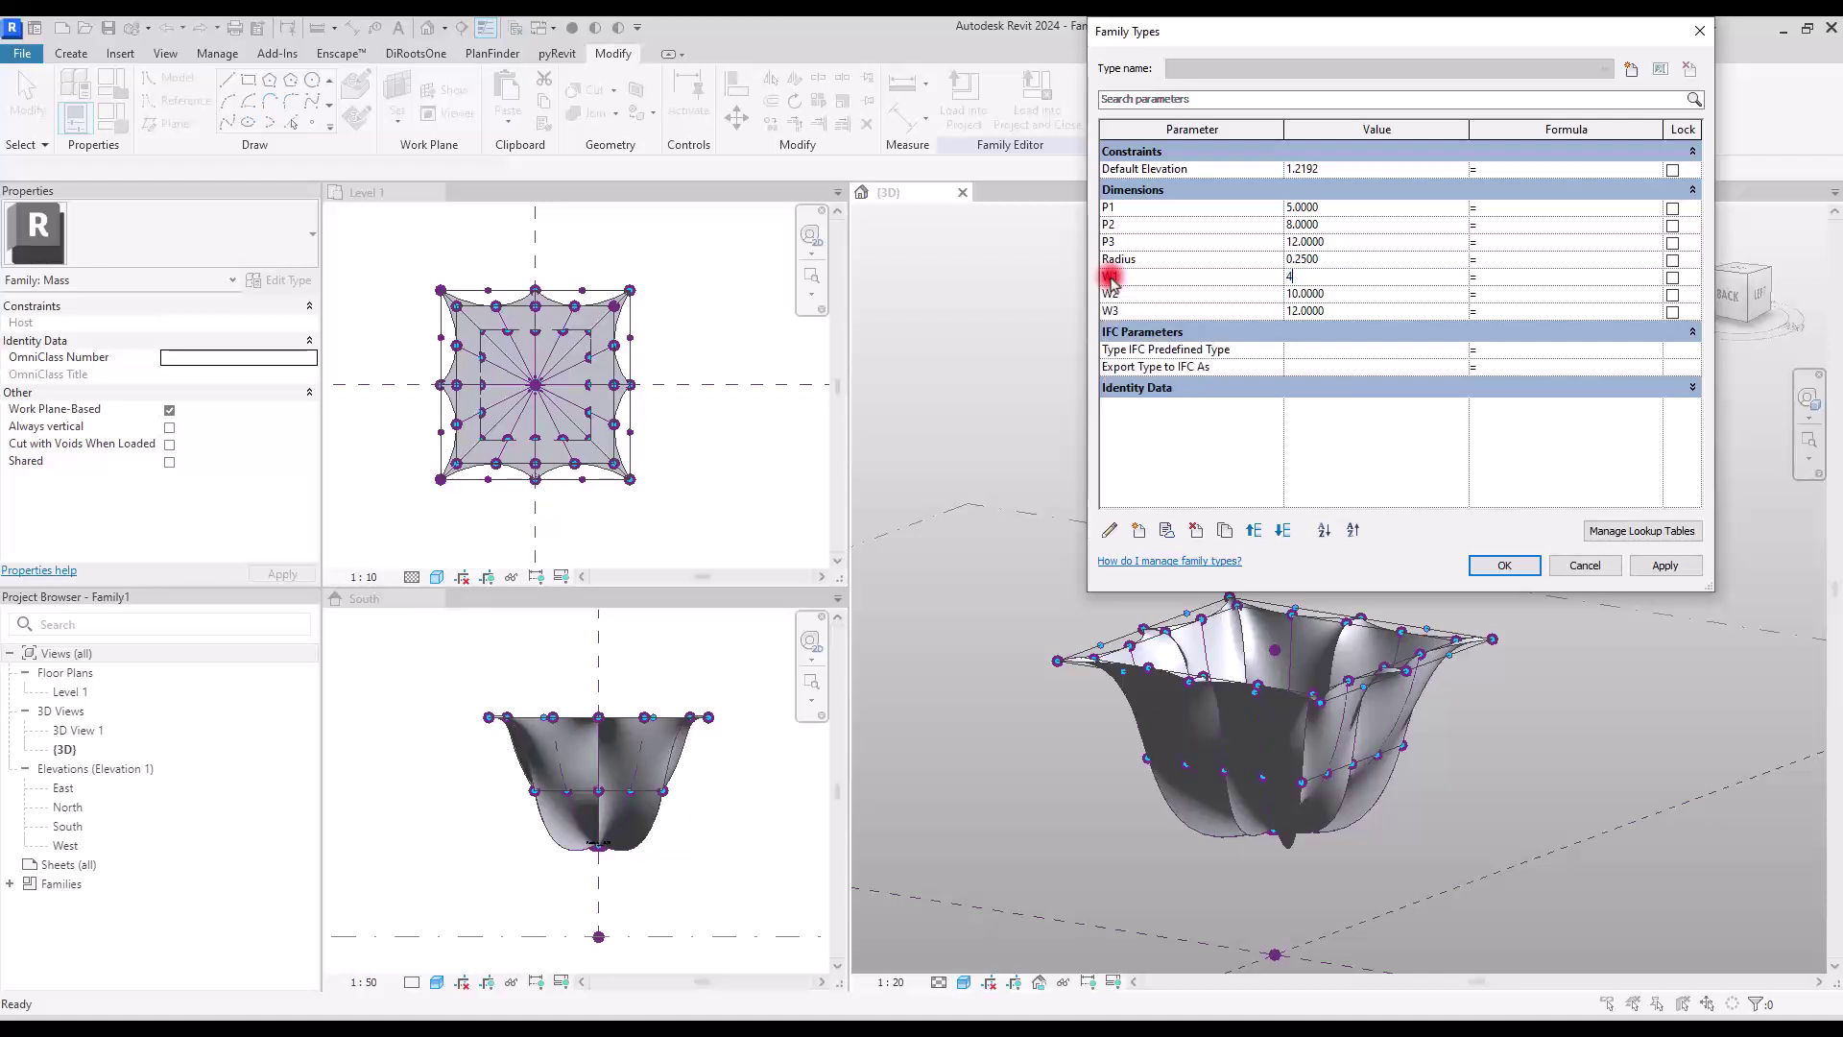
{"action": "left_click", "coordinate": [1666, 566]}
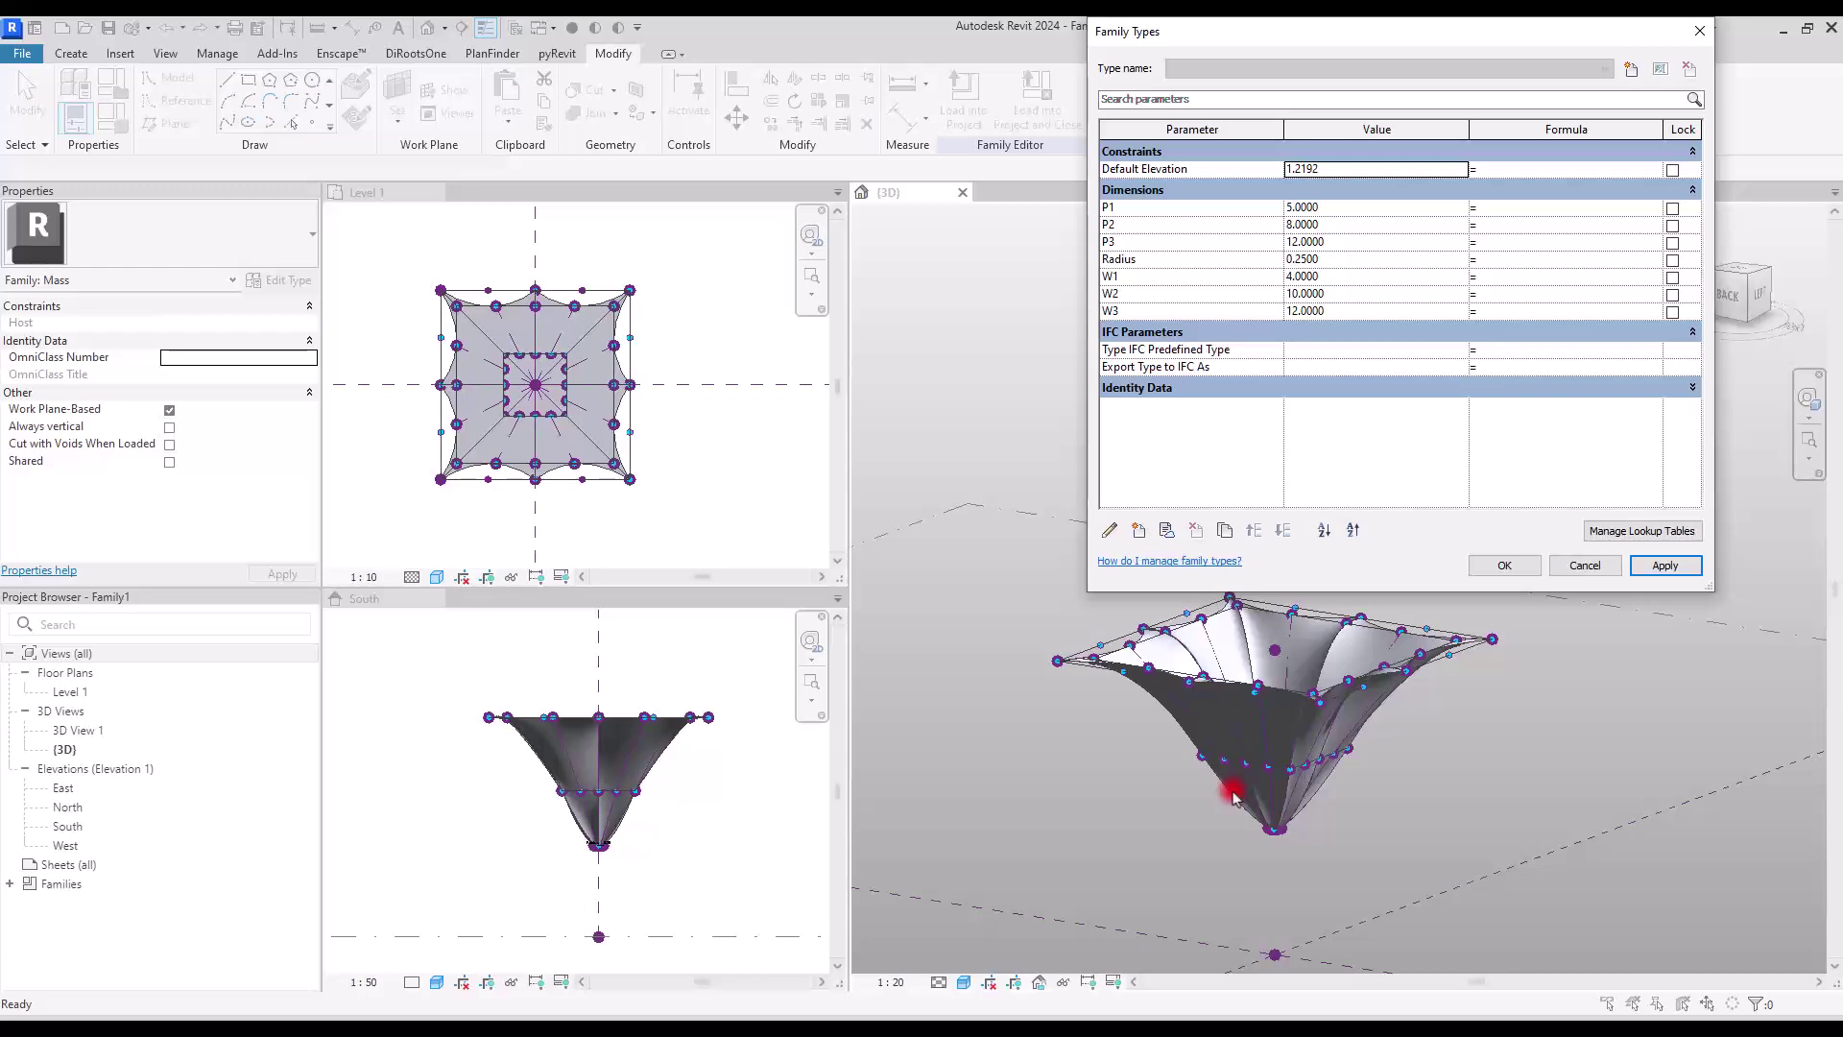
Finish the family type edits and close the Level 1 and South views, keeping only the 3D view.
{"action": "key", "text": "Return"}
{"action": "left_click", "coordinate": [434, 192]}
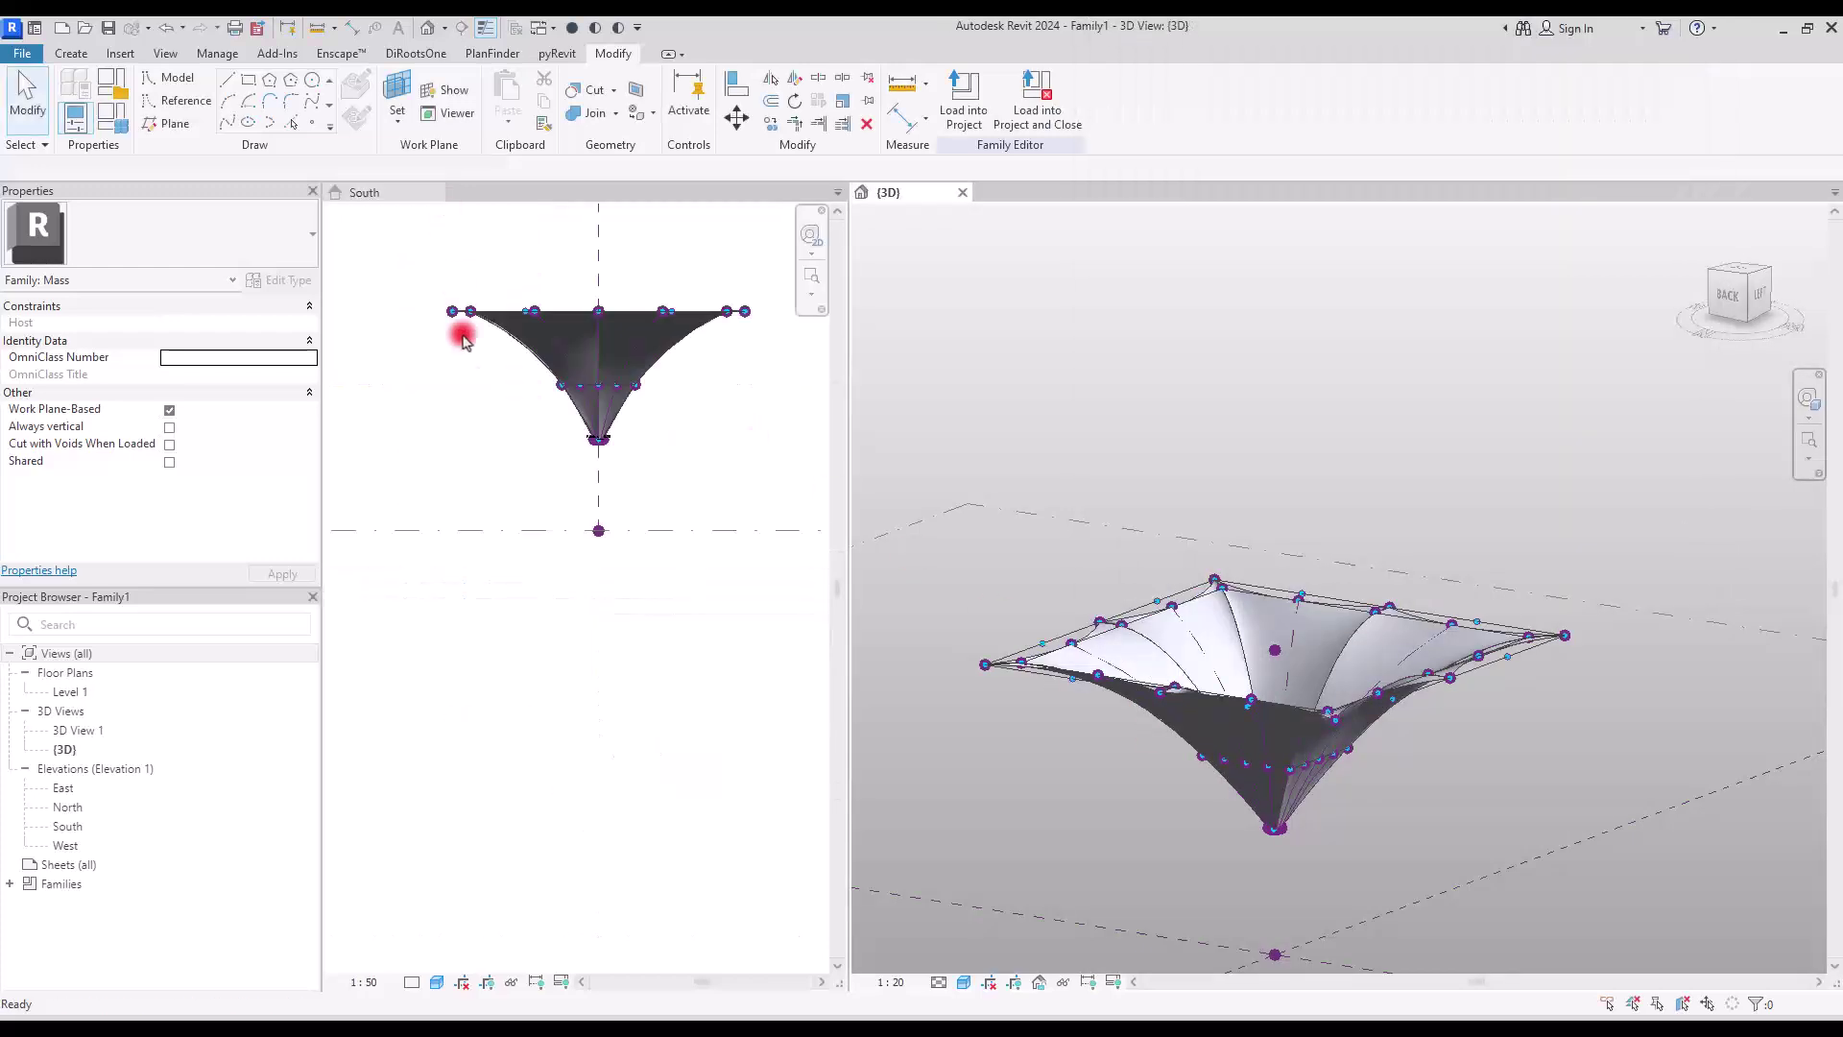
{"action": "left_click", "coordinate": [434, 192]}
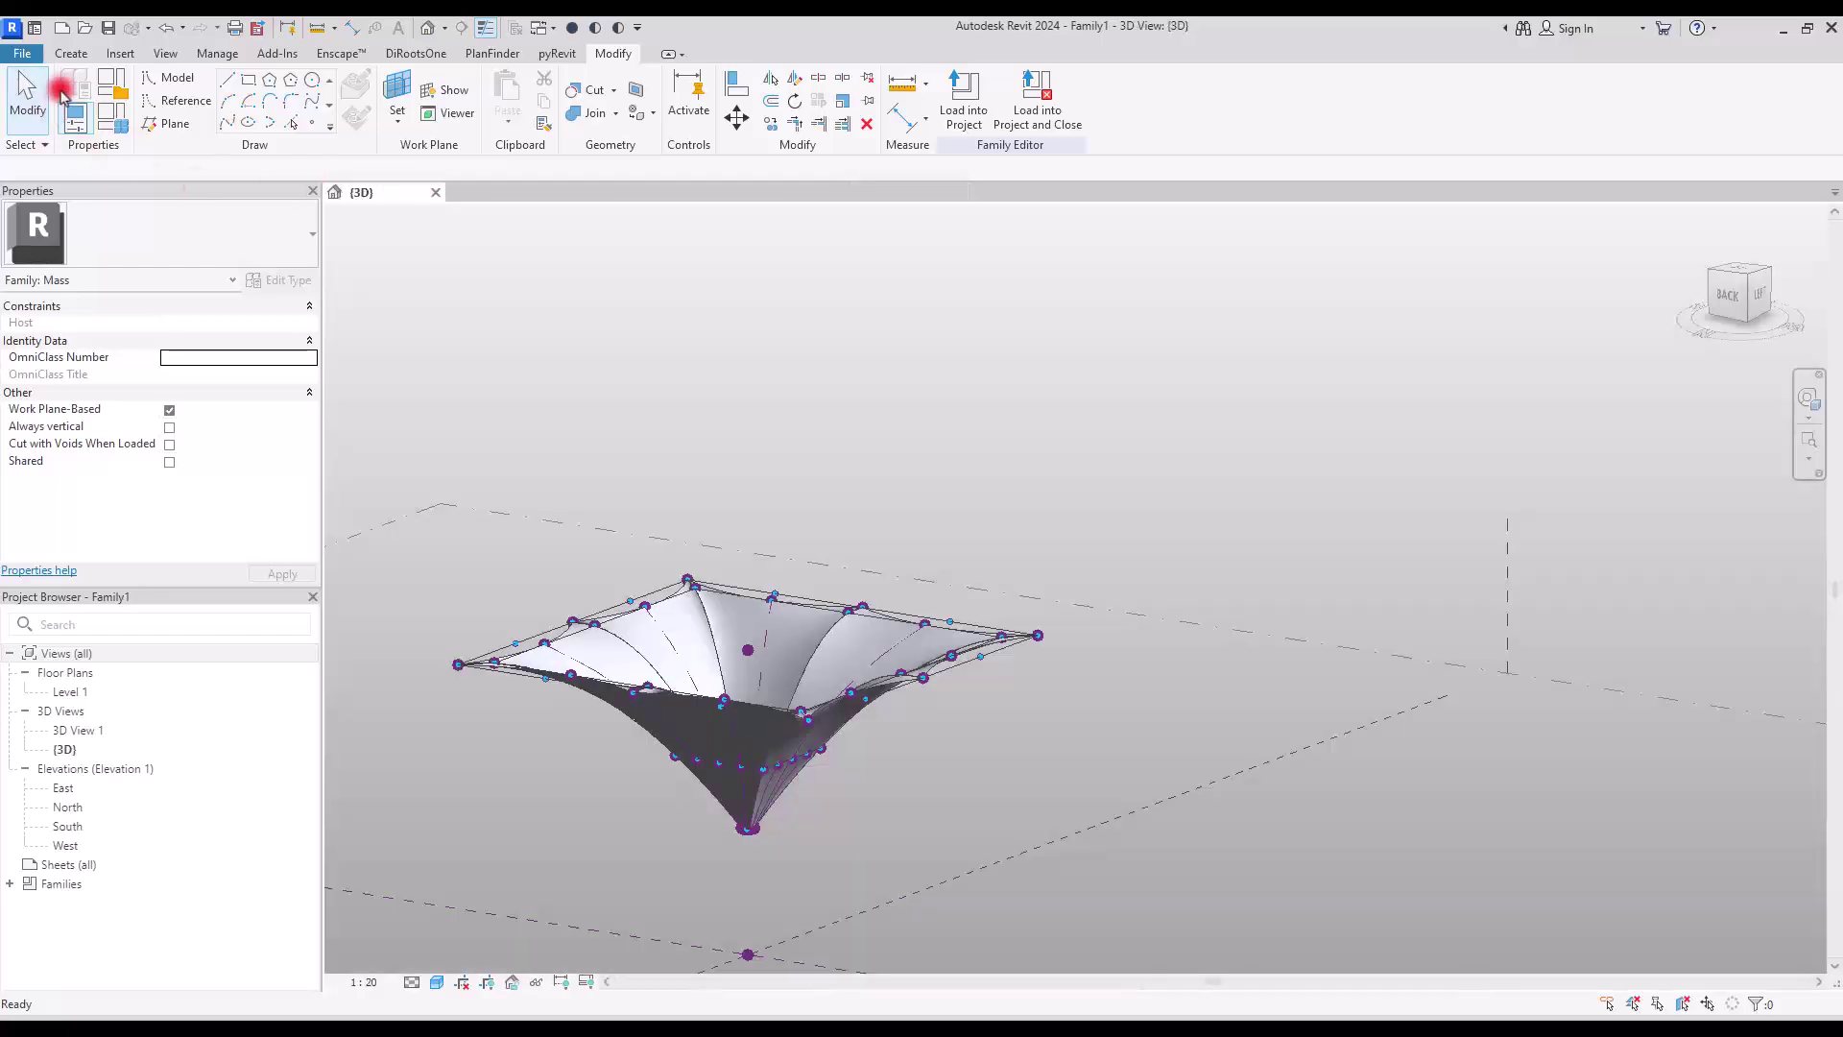
{"action": "middle_click_drag", "start_coordinate": [960, 624], "coordinate": [1305, 523], "text": "shift"}
{"action": "middle_click_drag", "start_coordinate": [989, 725], "coordinate": [1133, 678], "text": "shift"}
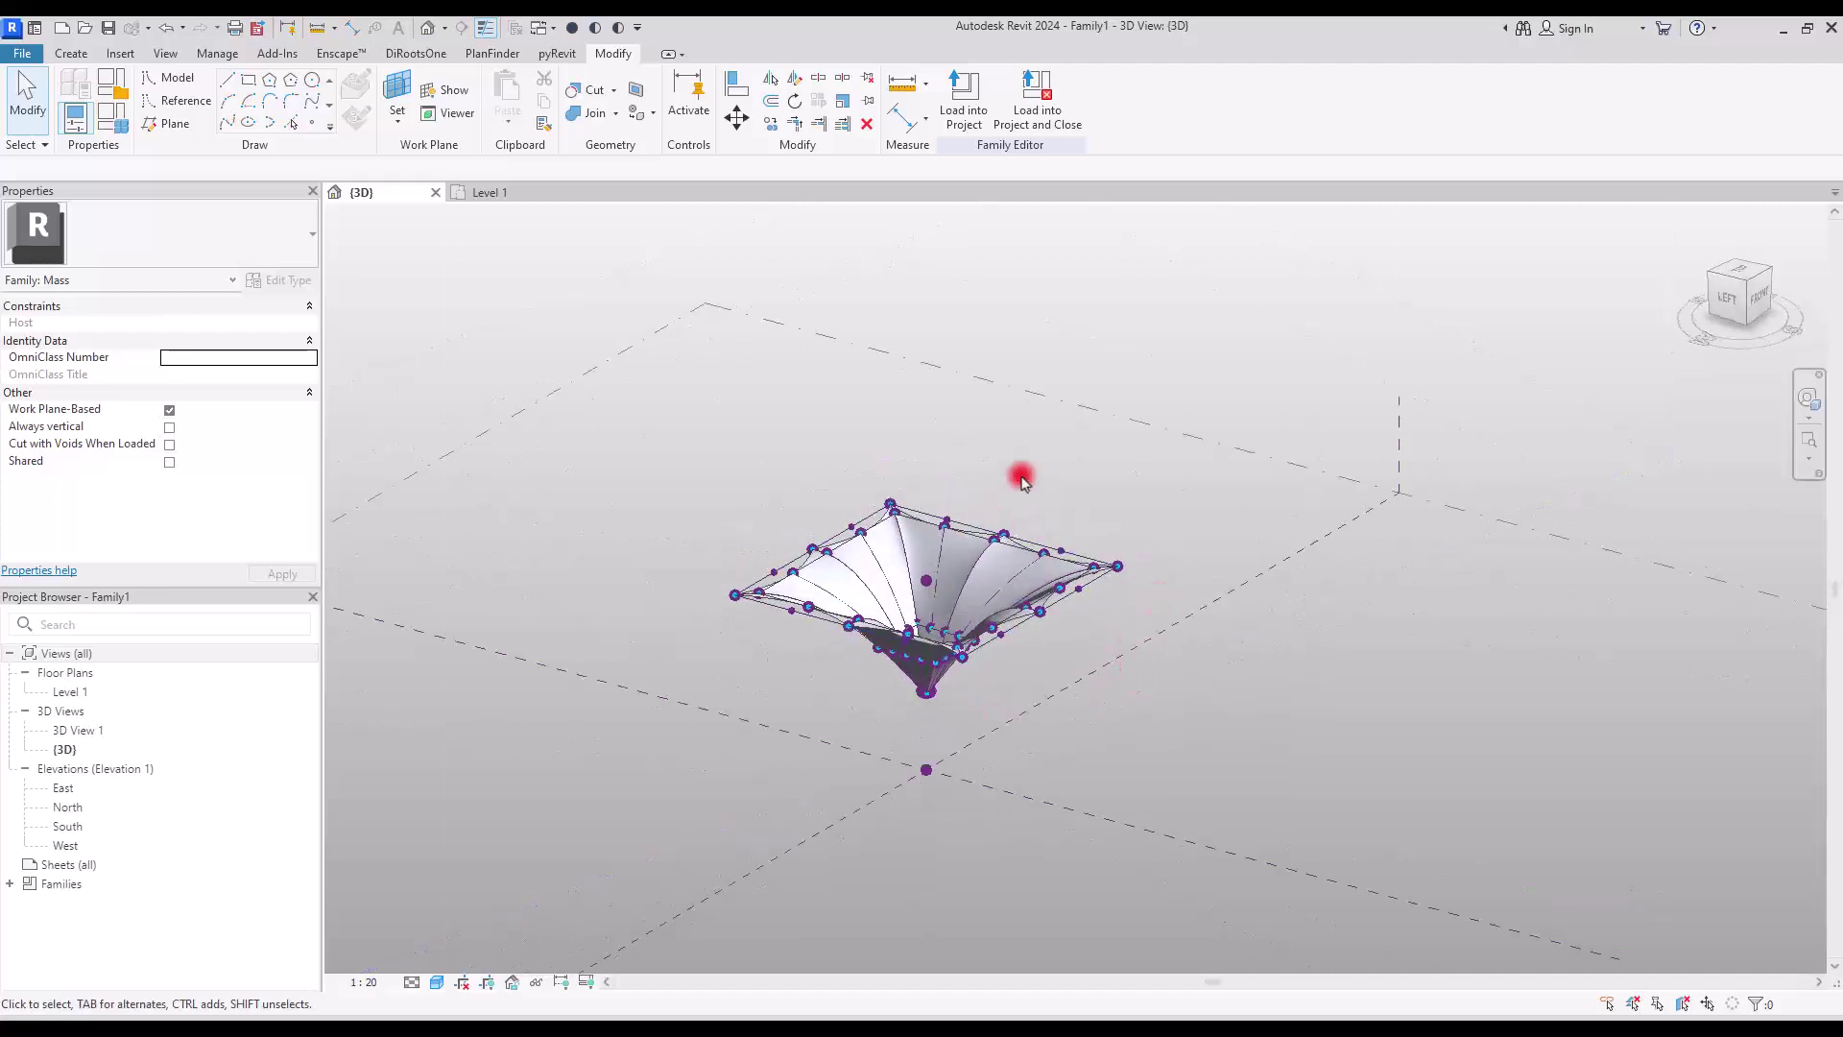
Load the canopy mass family into the project and place one instance on Level 1.
{"action": "left_click", "coordinate": [965, 100]}
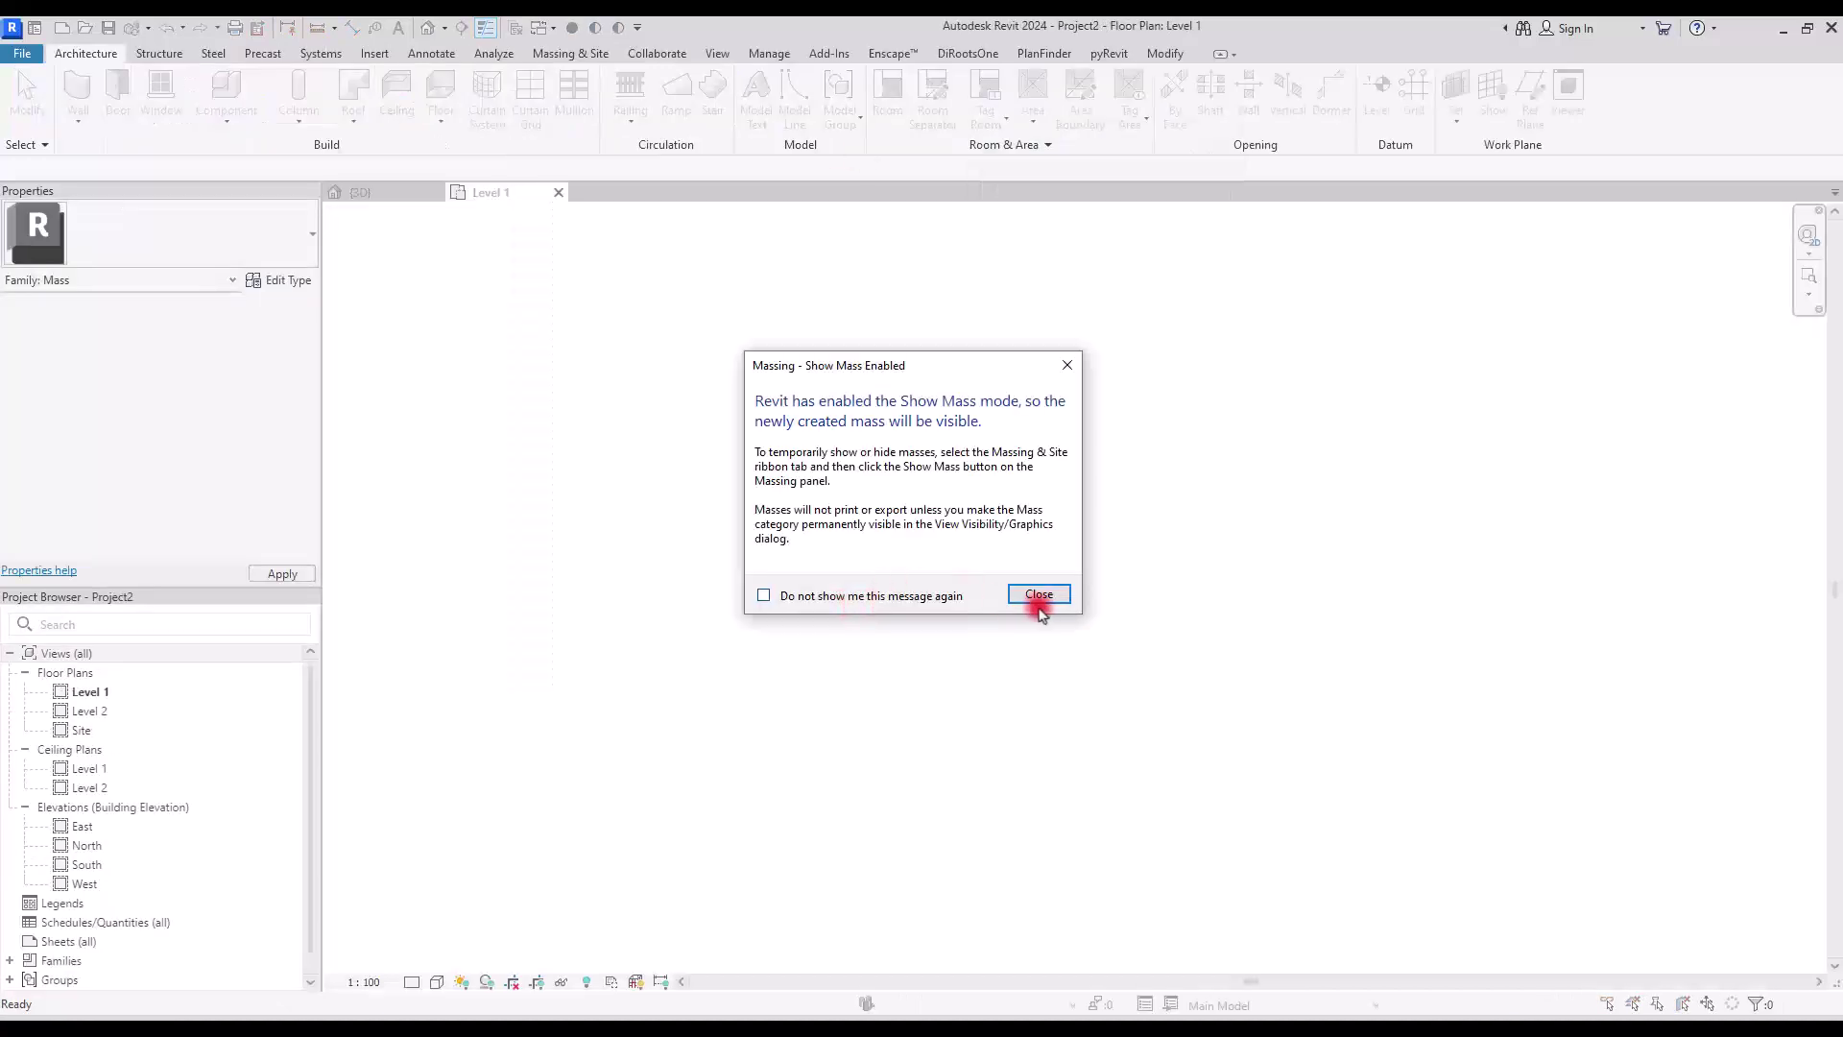
{"action": "left_click", "coordinate": [1039, 603]}
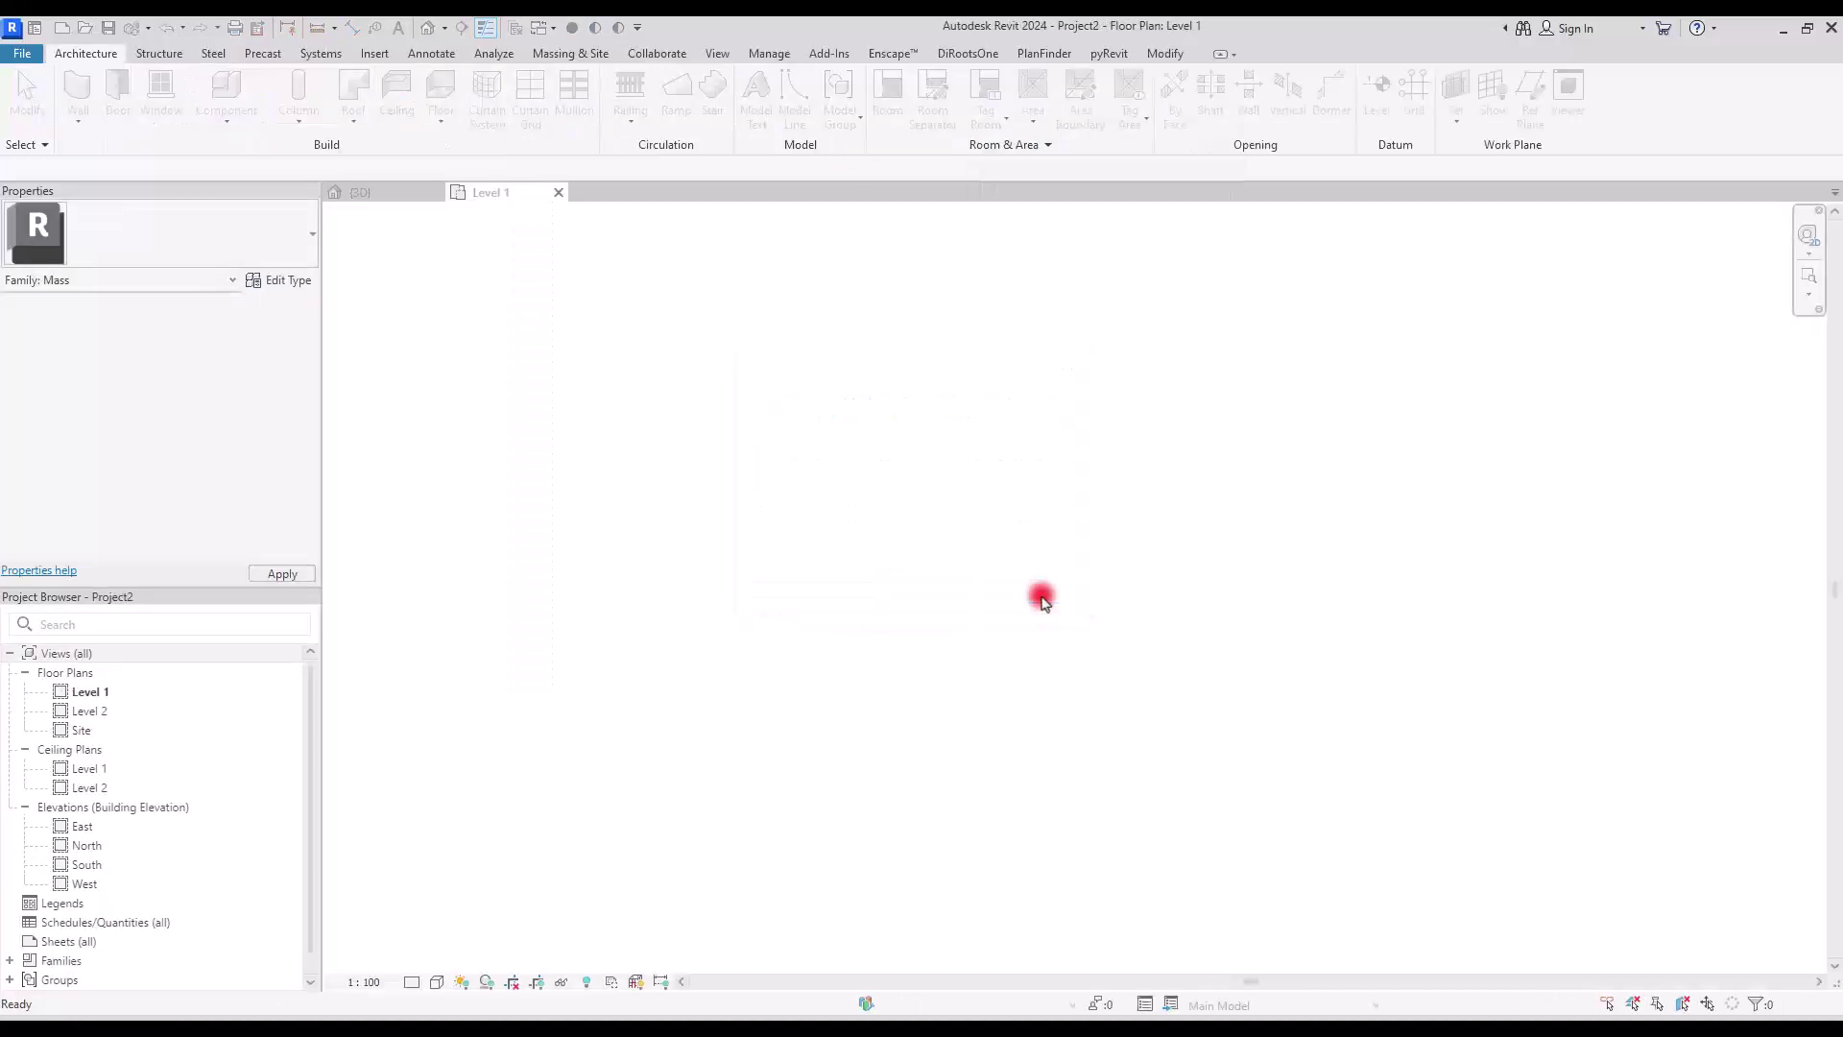
{"action": "left_click", "coordinate": [982, 572]}
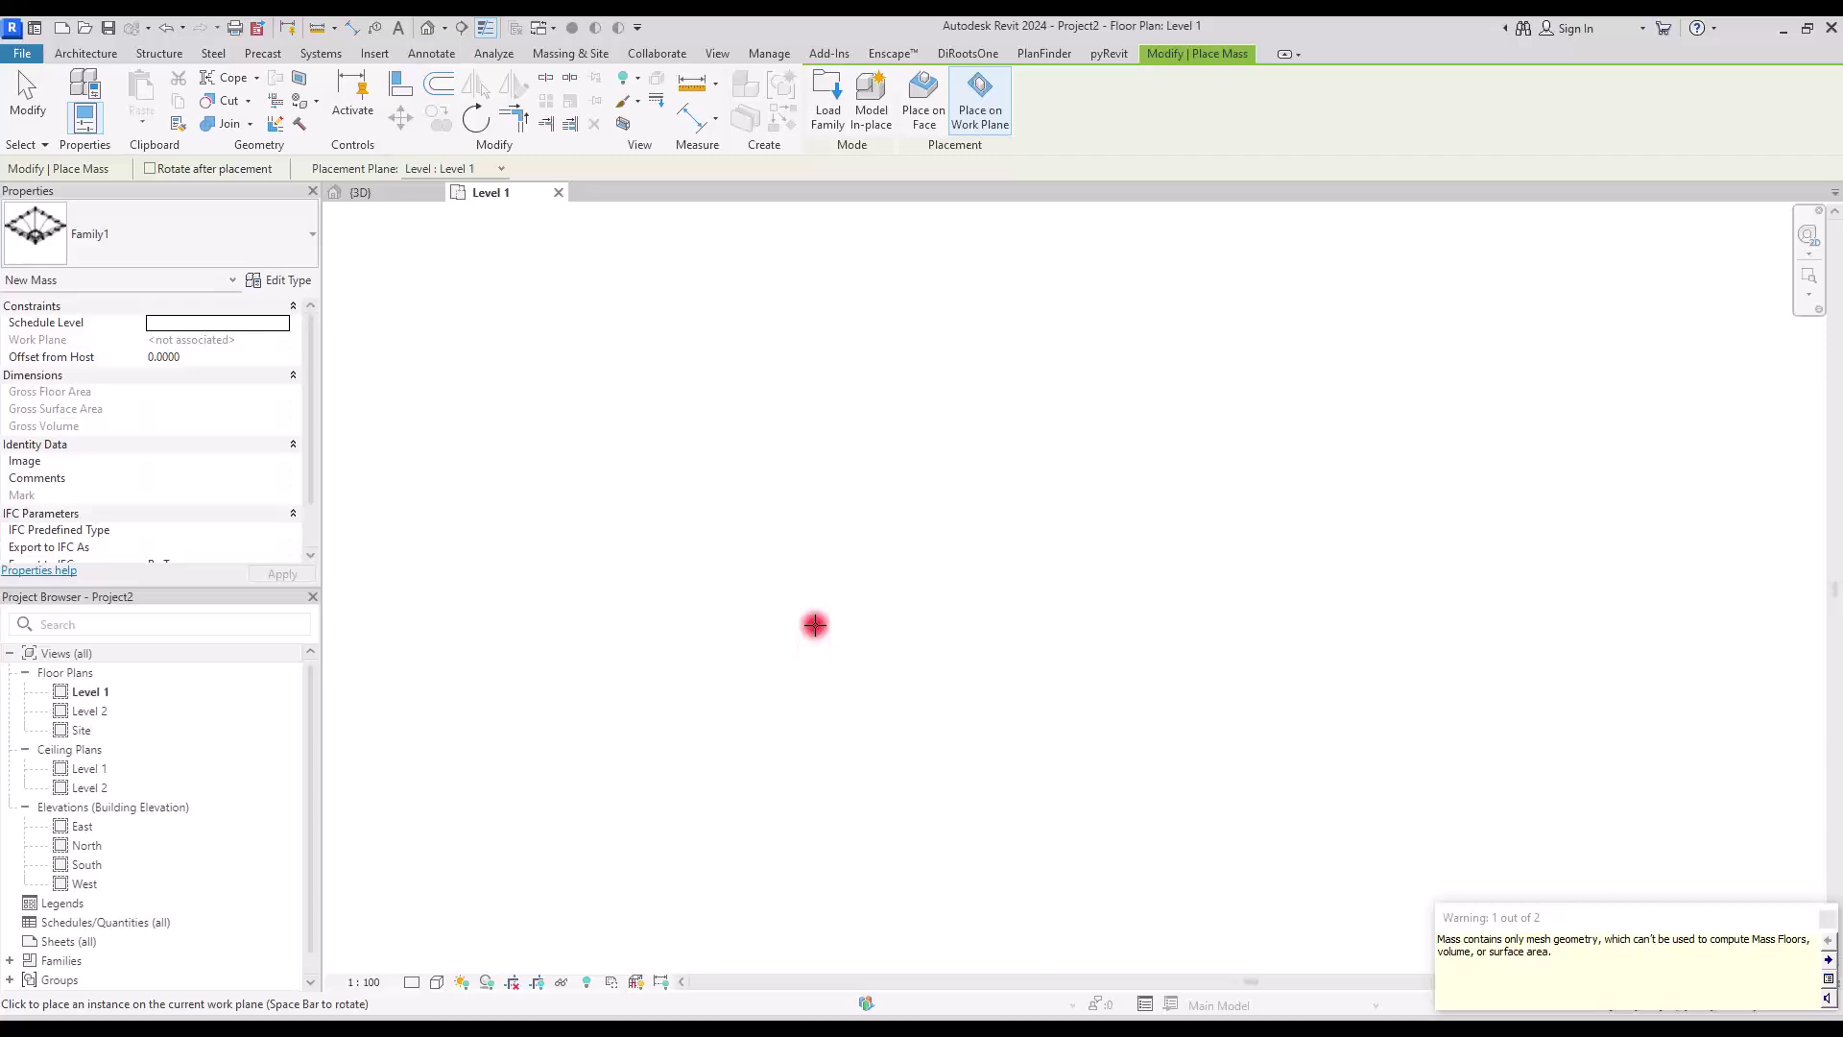
{"action": "key", "text": "Escape"}
Open the project's default 3D view and frame the placed canopy mass.
{"action": "left_click", "coordinate": [429, 26]}
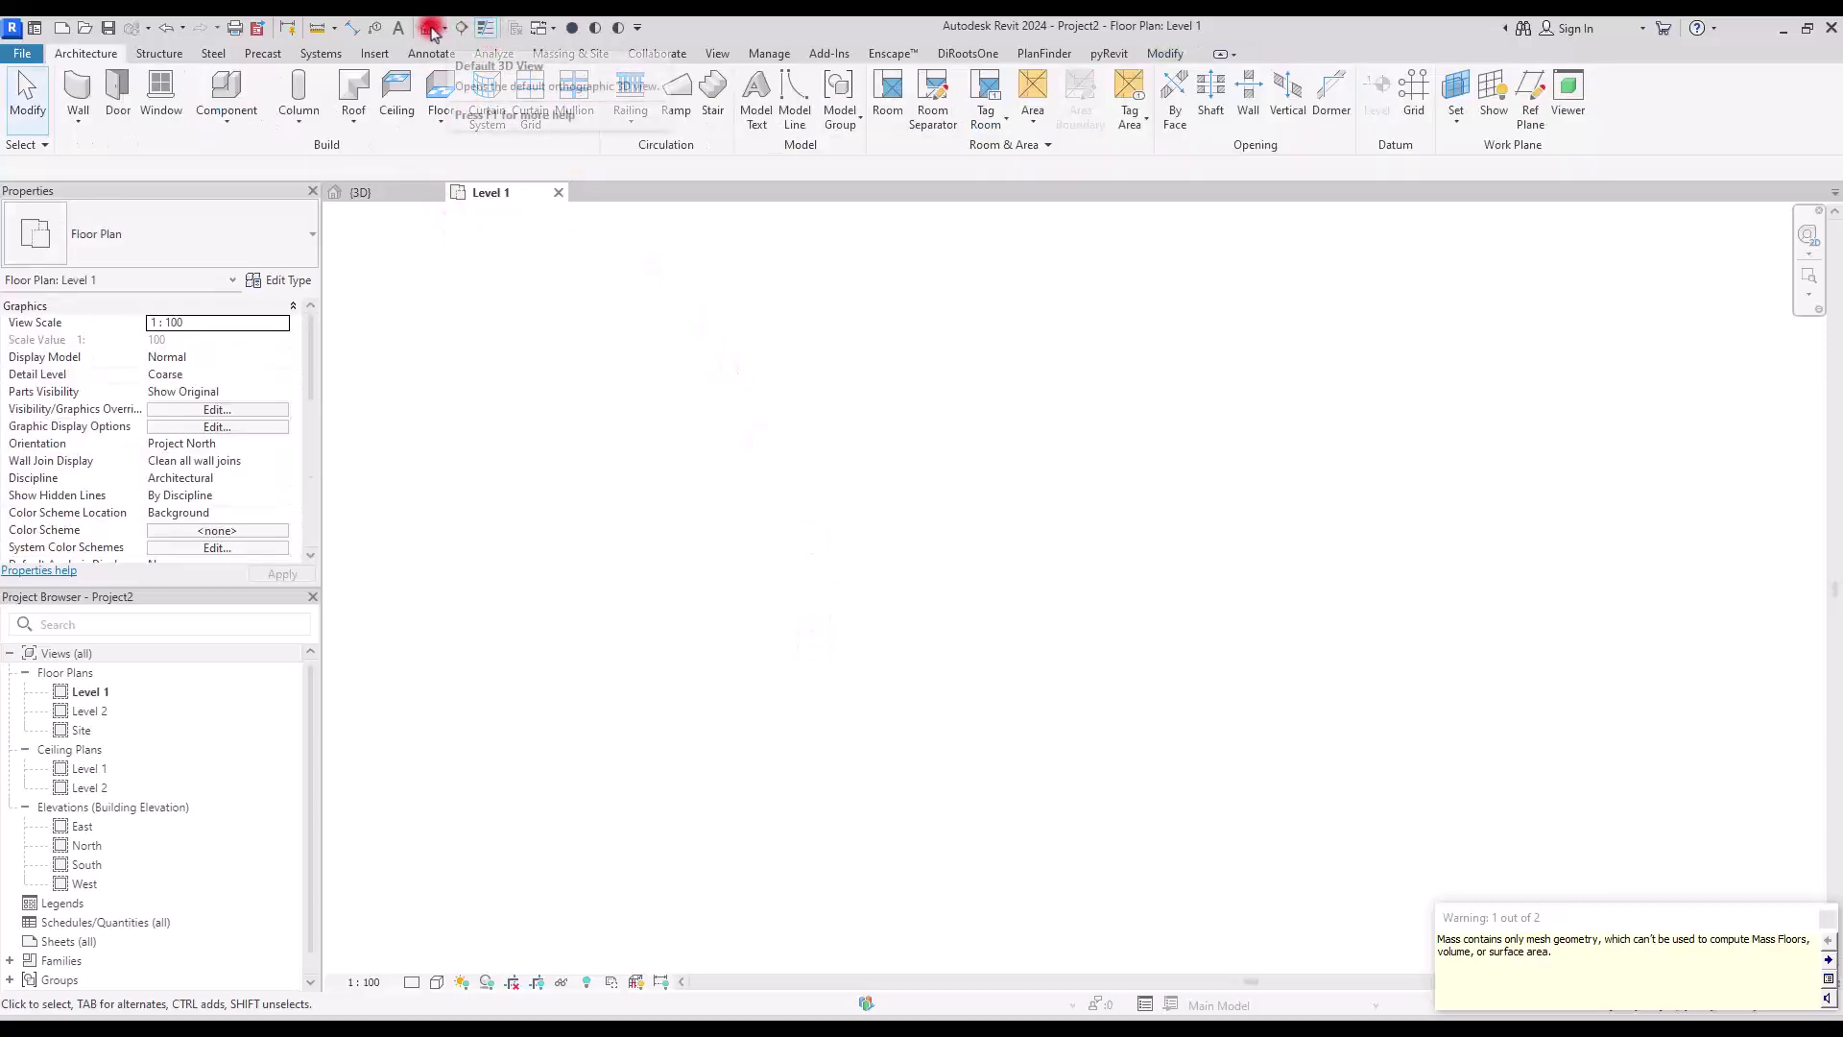
{"action": "middle_click_drag", "start_coordinate": [965, 353], "coordinate": [1450, 590], "text": "shift"}
{"action": "scroll", "coordinate": [1009, 617], "scroll_direction": "up", "scroll_amount": 5}
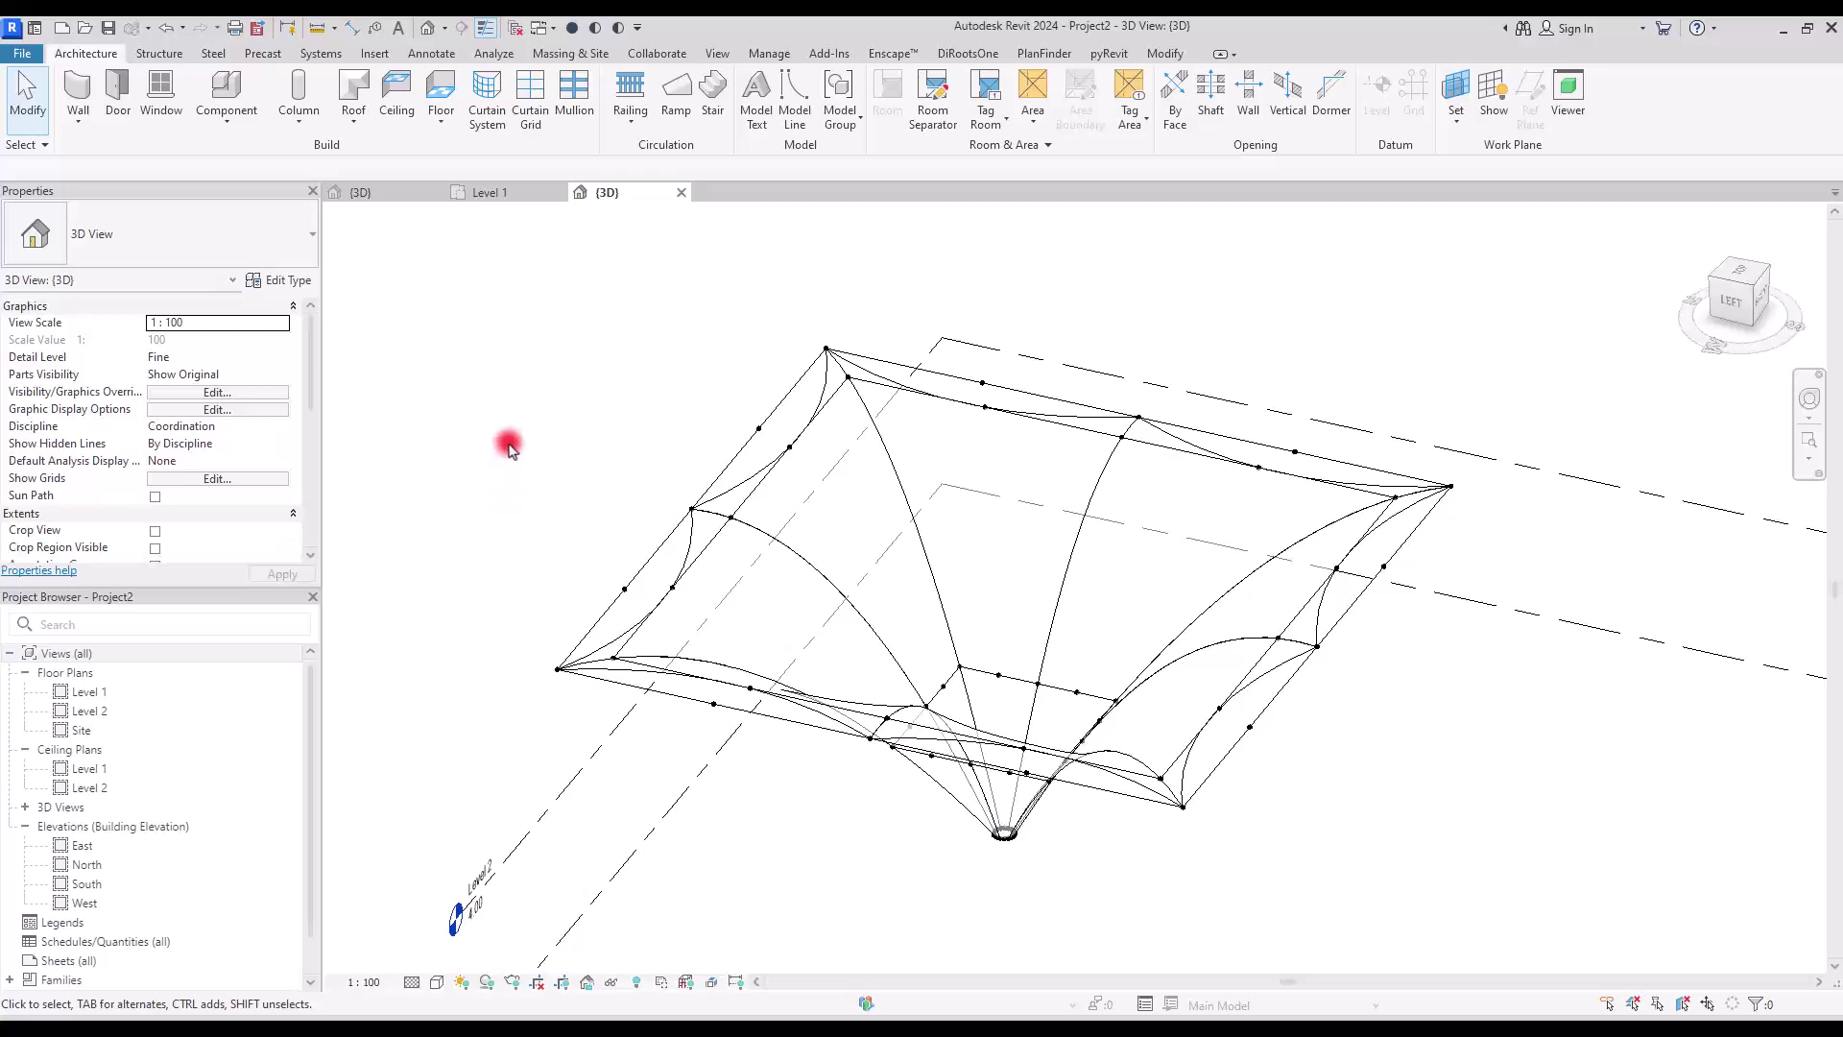
{"action": "left_click", "coordinate": [361, 125]}
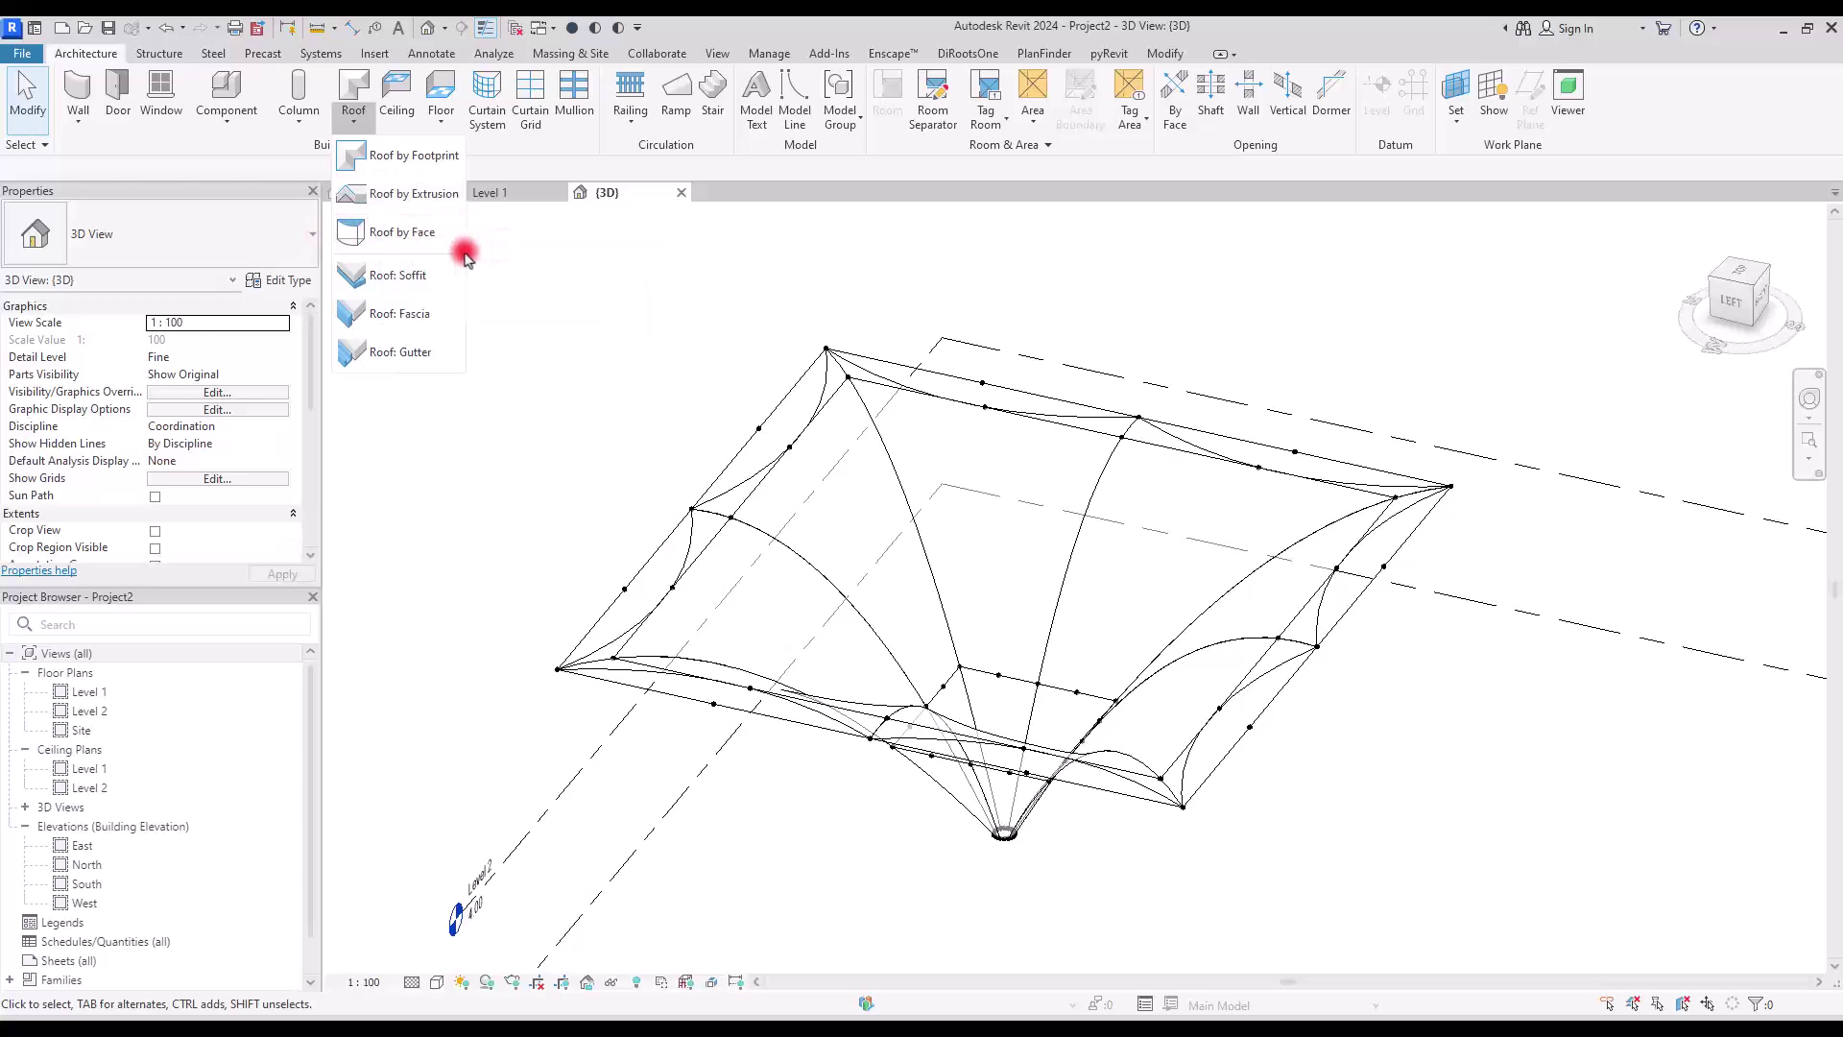
{"action": "left_click", "coordinate": [669, 320]}
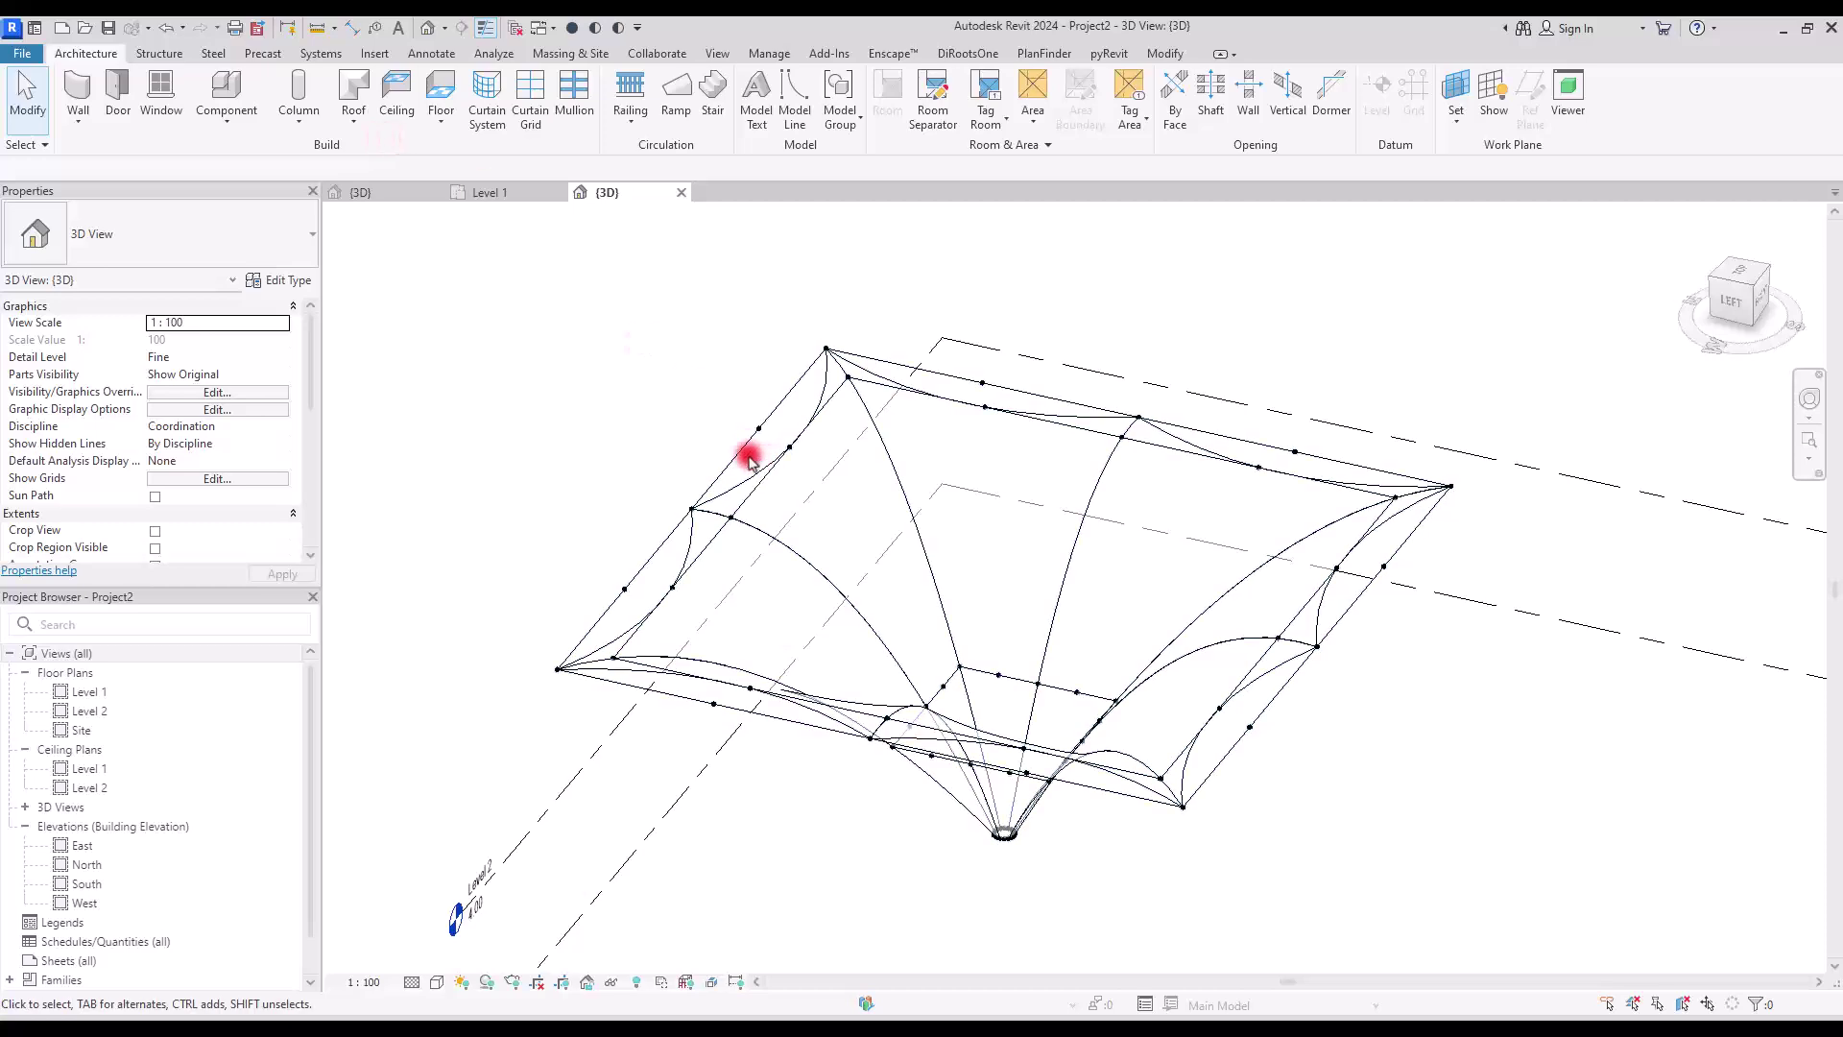
{"action": "left_click", "coordinate": [80, 119]}
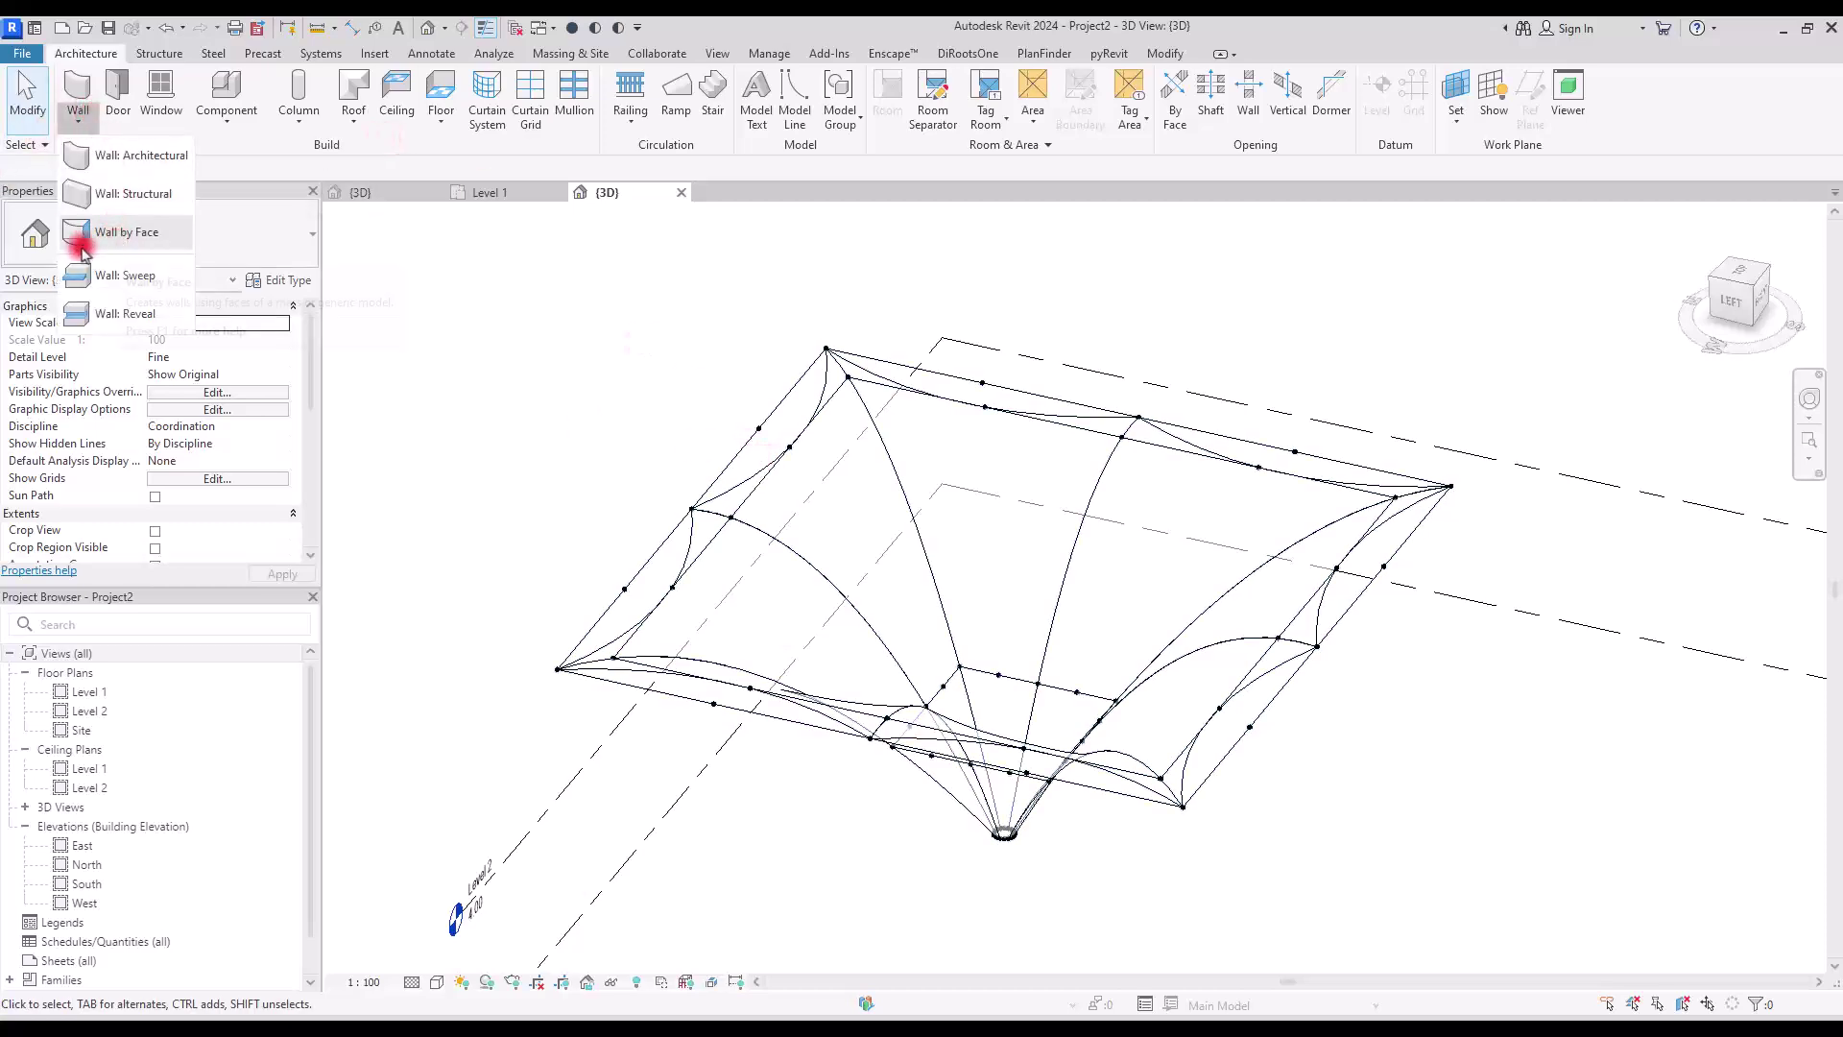
{"action": "left_click", "coordinate": [139, 235]}
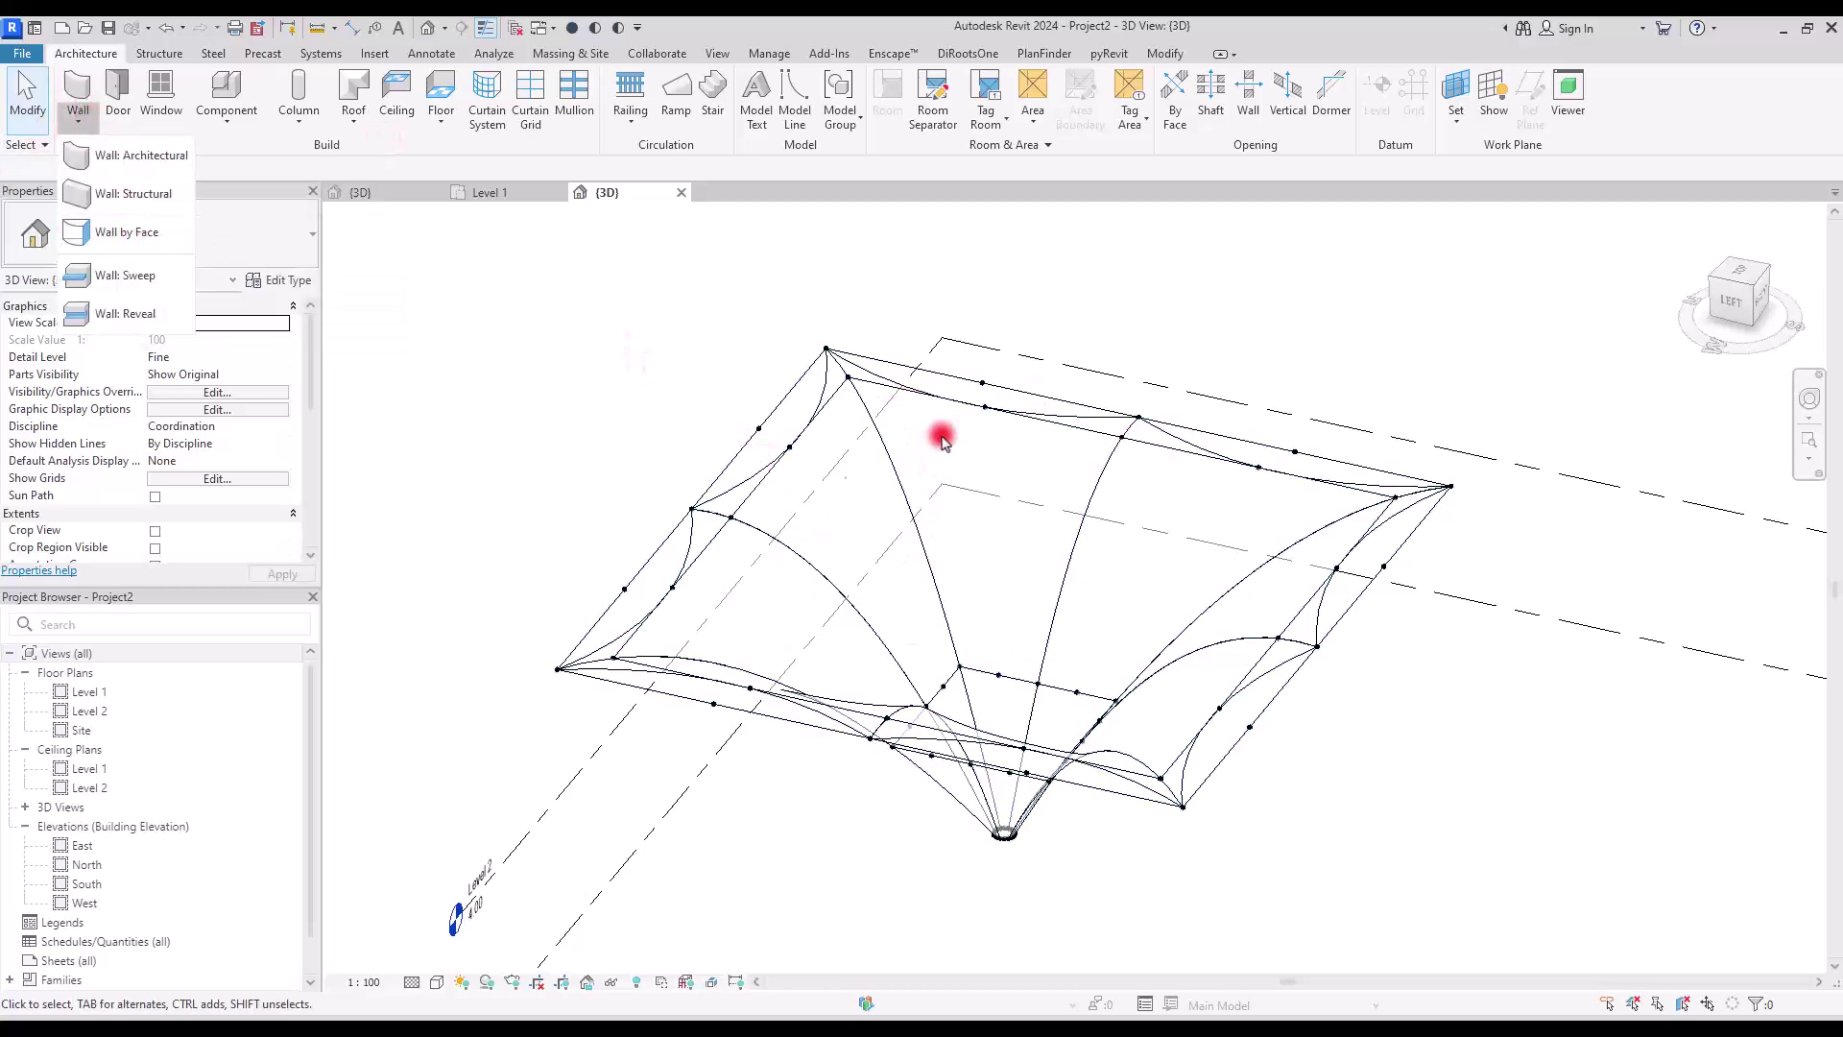
Start a Roof by Face and duplicate the Generic - 400mm roof type as "Generic - 0.005".
{"action": "left_click", "coordinate": [353, 115]}
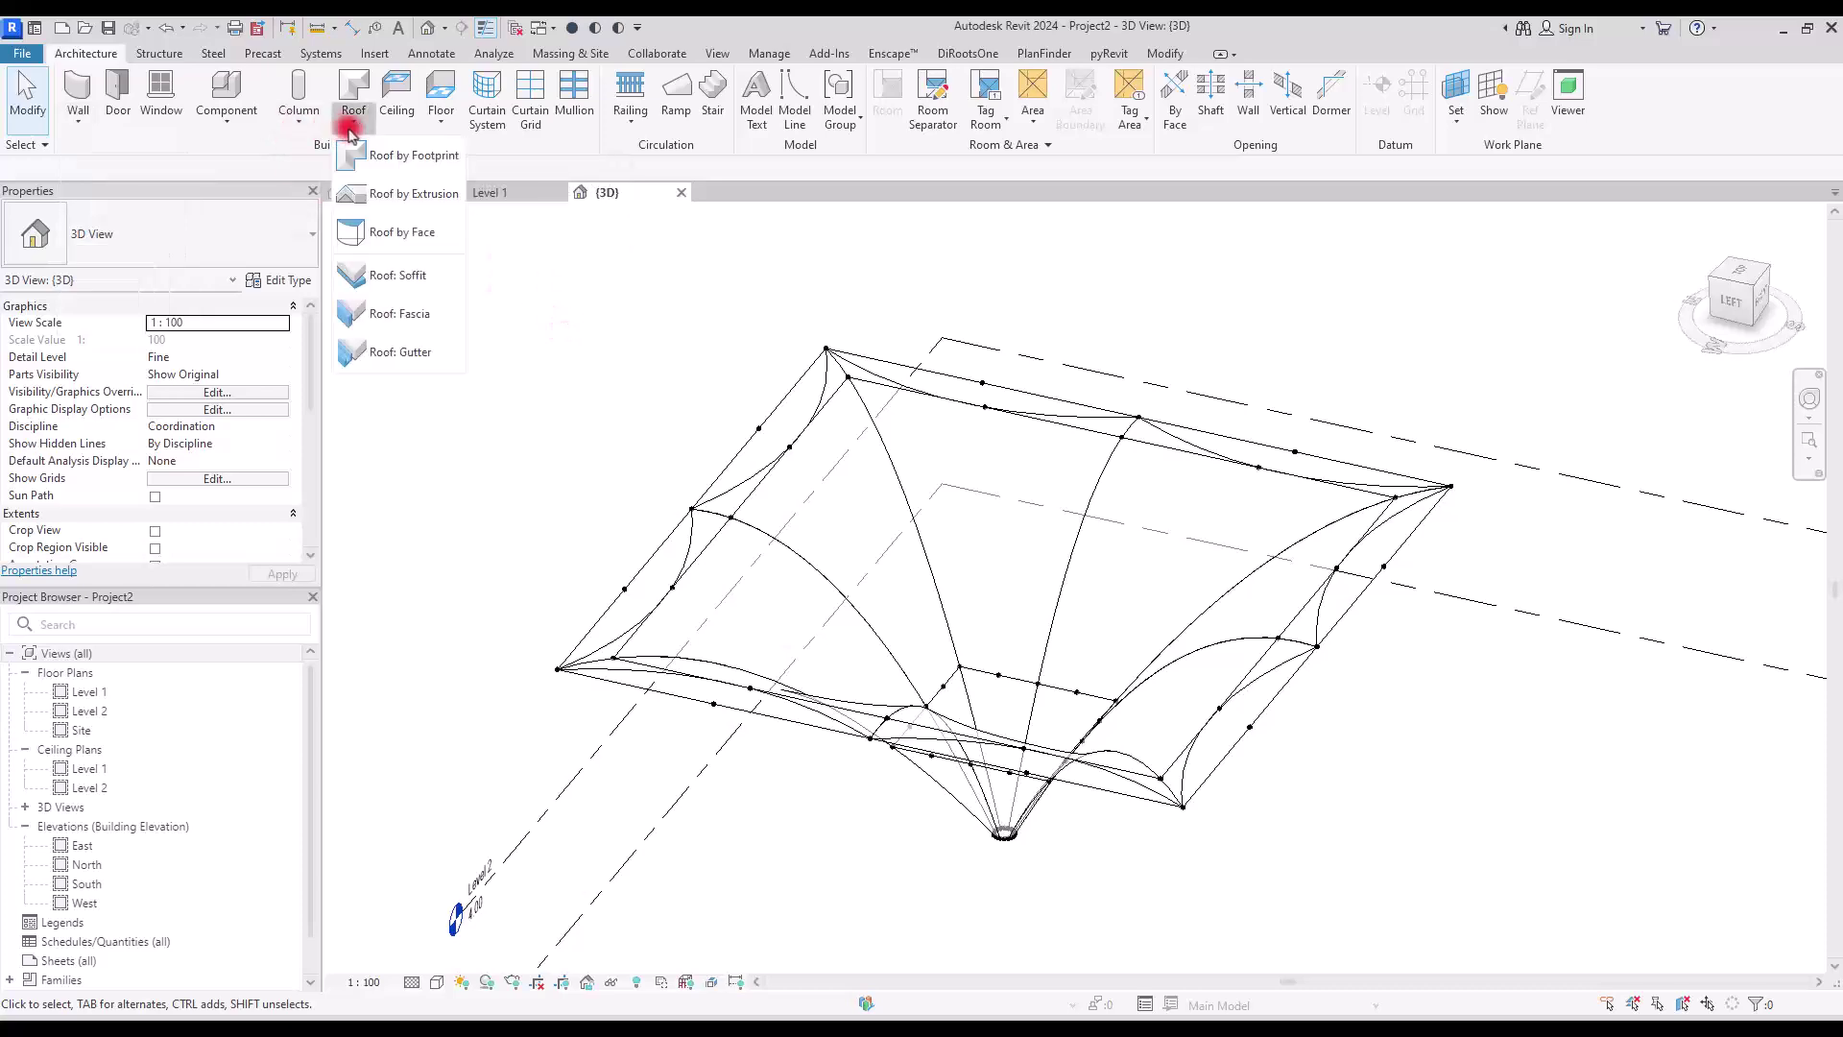
{"action": "left_click", "coordinate": [372, 233]}
{"action": "left_click", "coordinate": [277, 280]}
{"action": "left_click", "coordinate": [821, 238]}
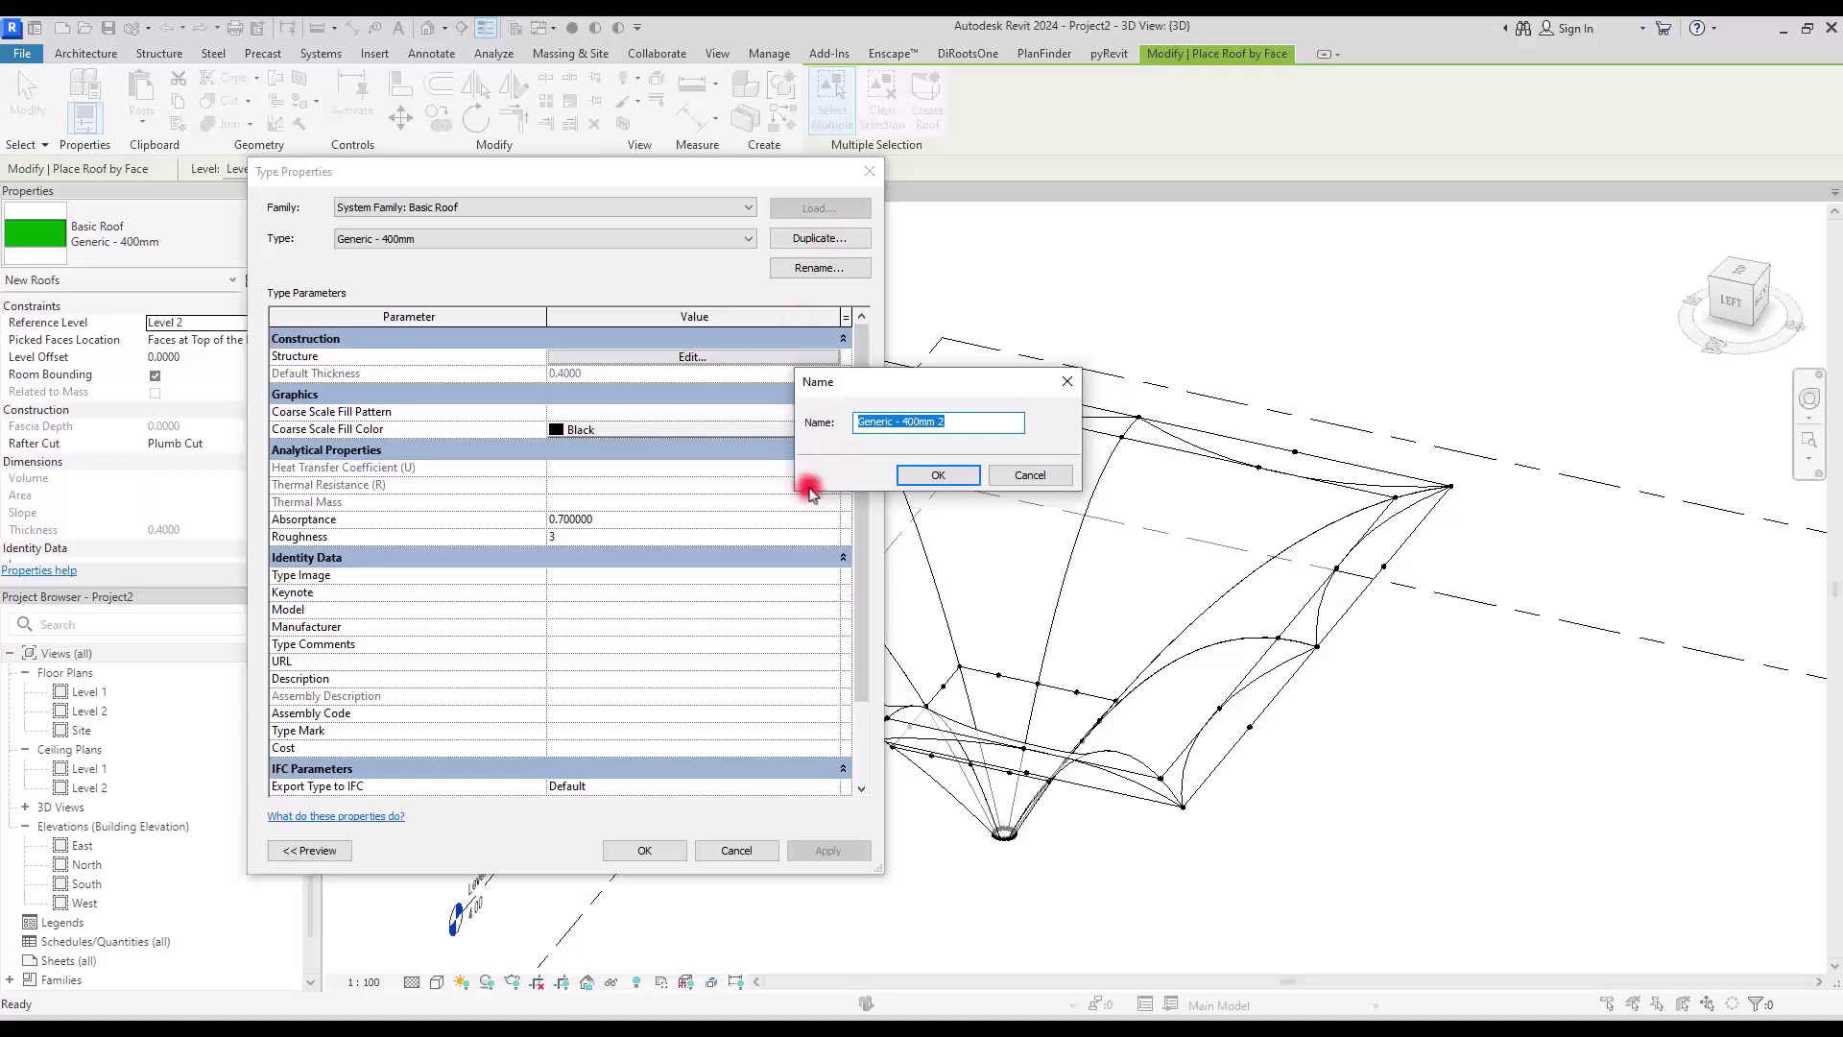
{"action": "left_click_drag", "start_coordinate": [999, 420], "coordinate": [901, 437]}
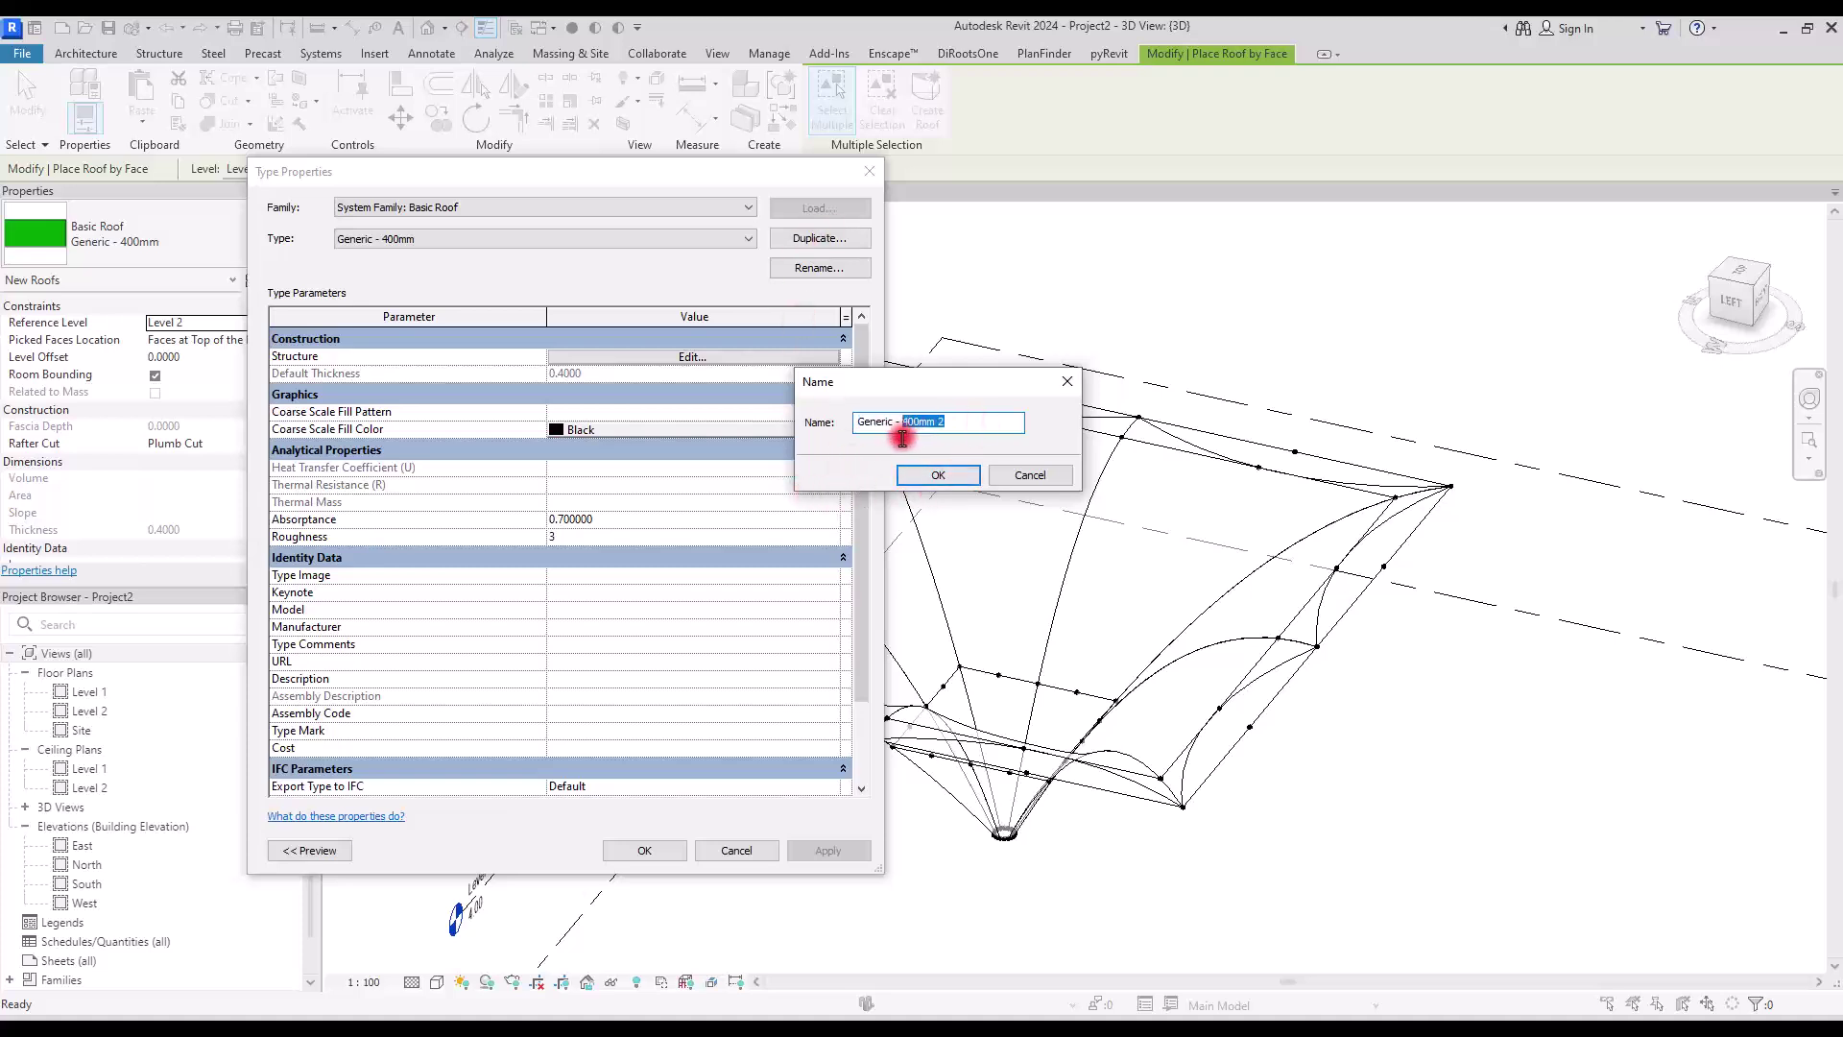
{"action": "key", "text": "Return"}
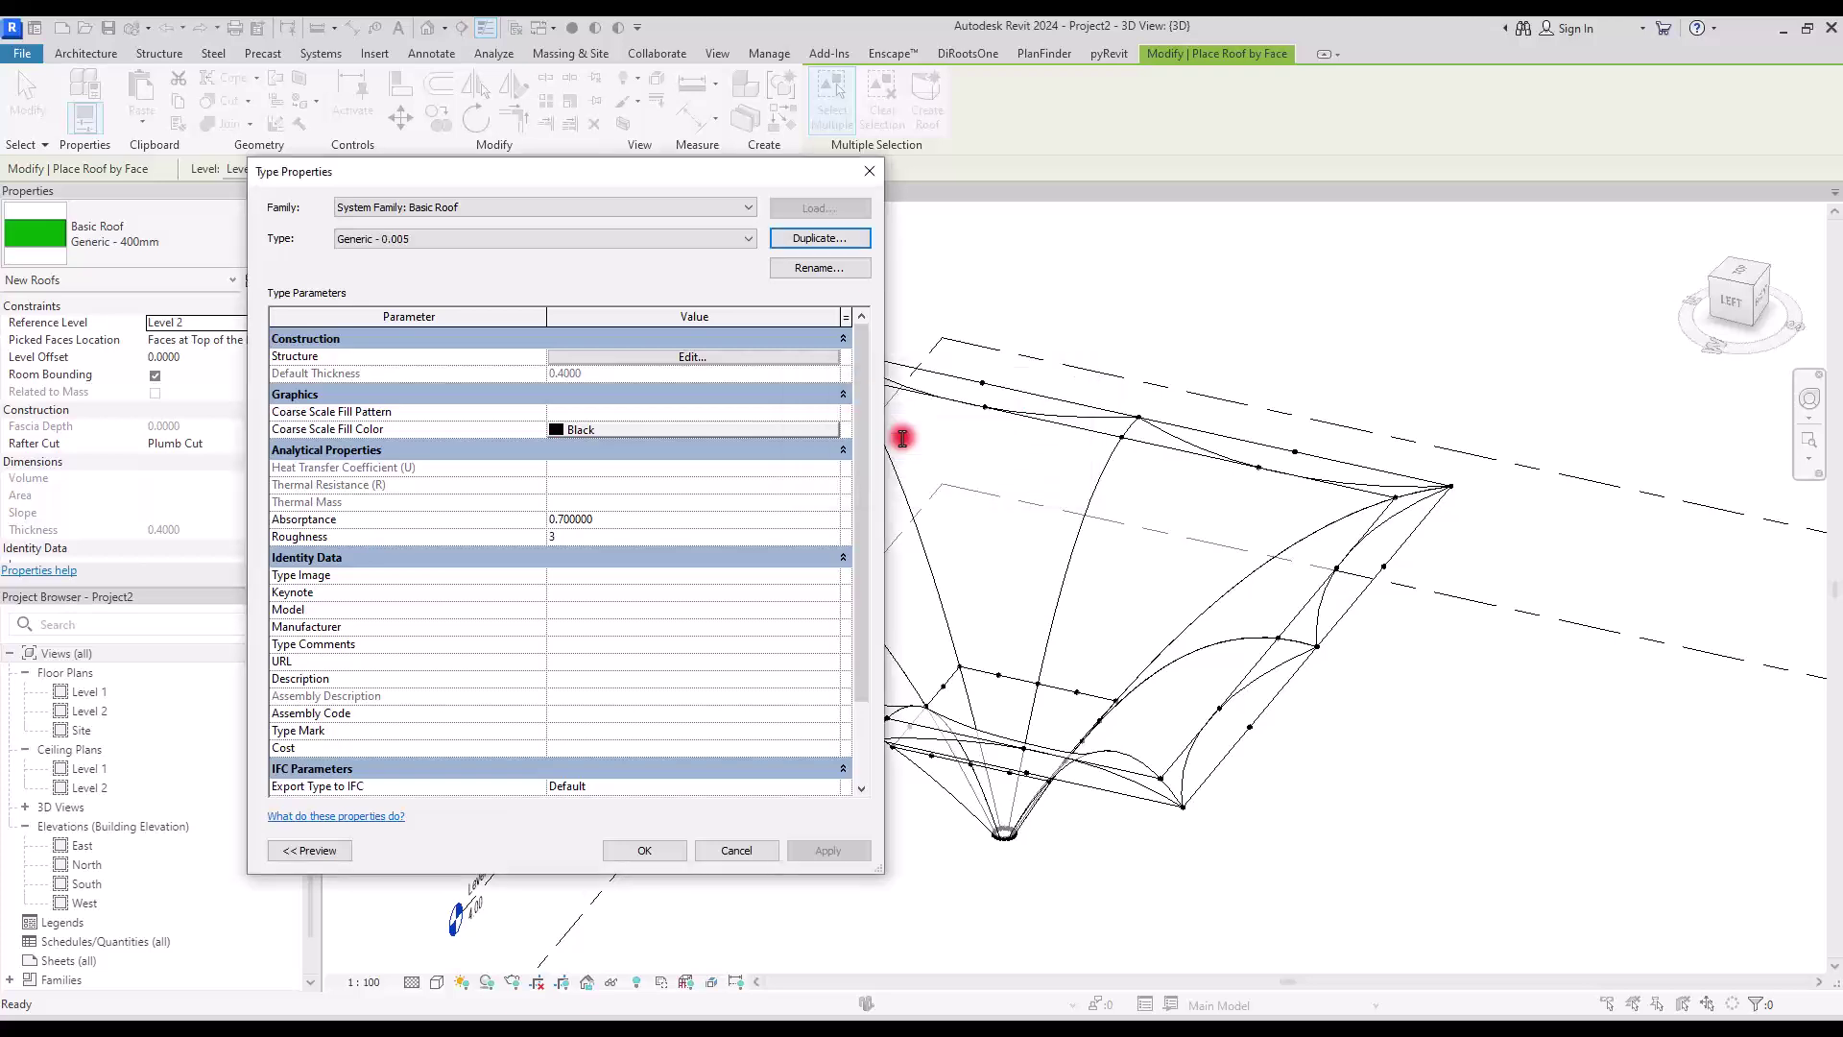
Set the roof's structure layer thickness to 0.005 and create a new material named "Tensile fabric" for it.
{"action": "left_click", "coordinate": [667, 357]}
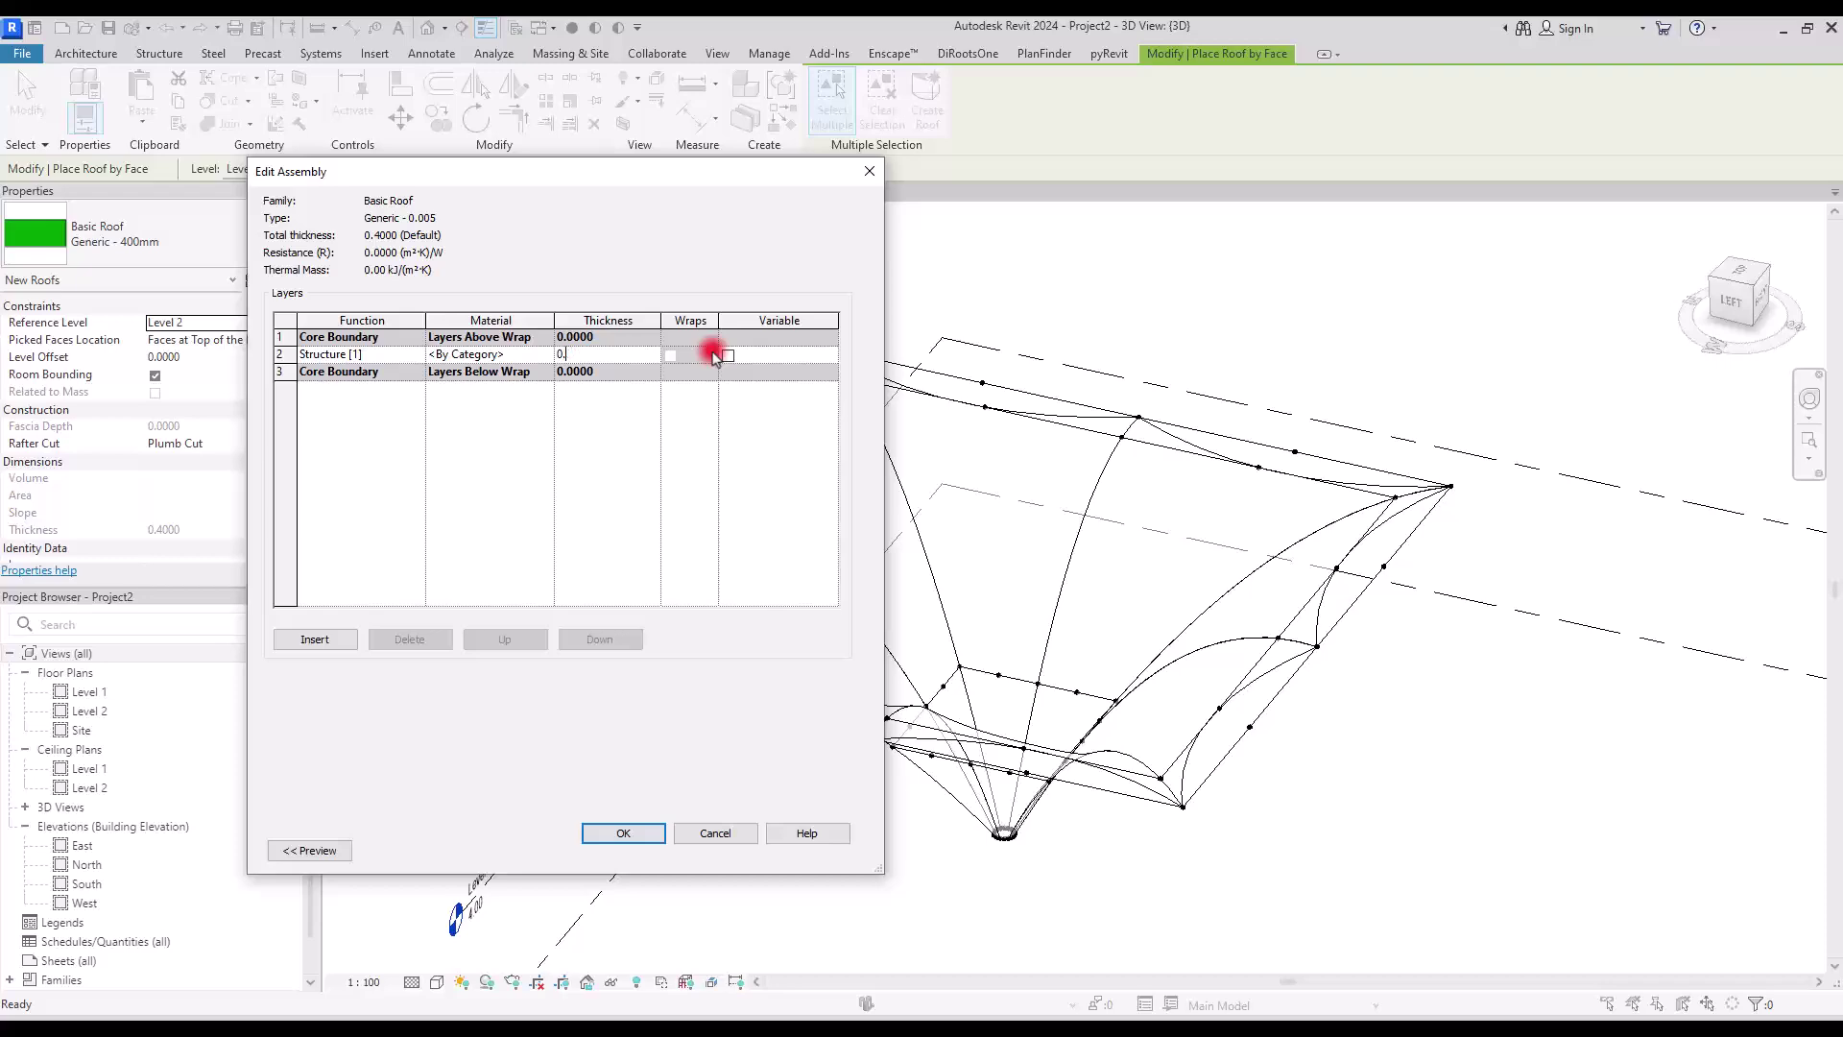
{"action": "left_click", "coordinate": [480, 355]}
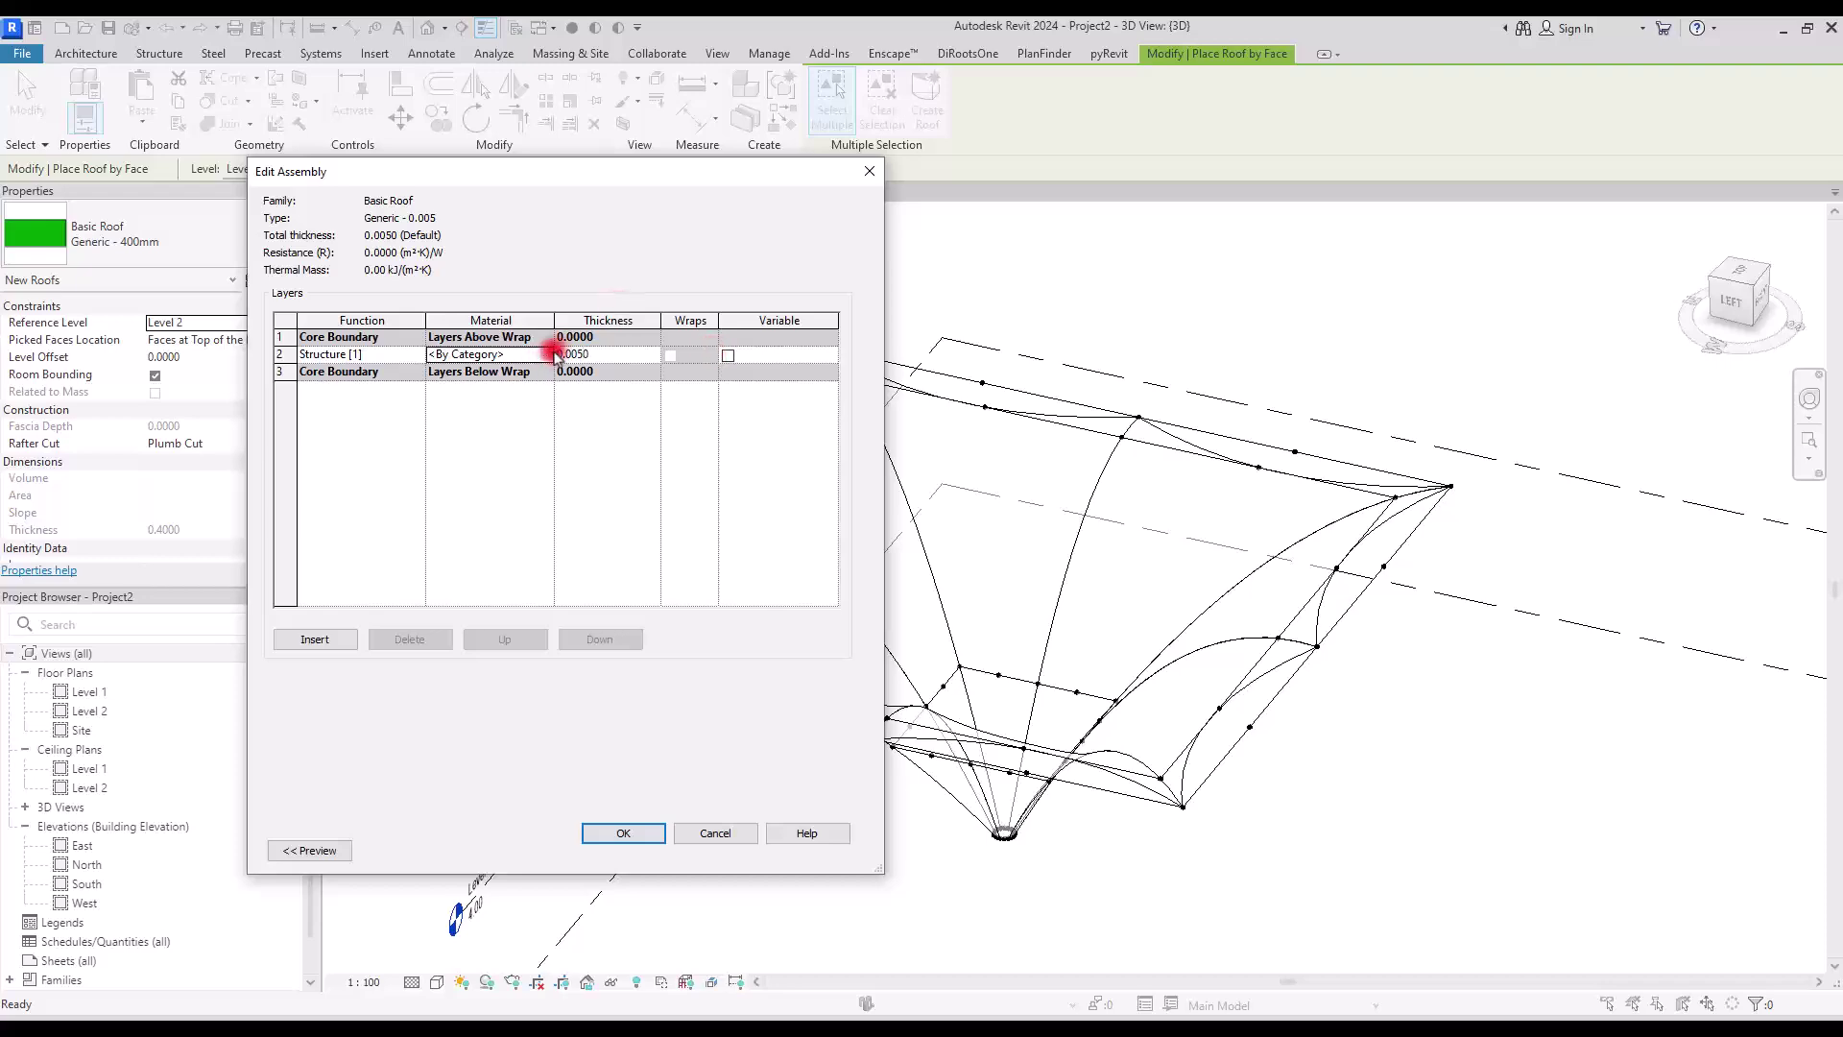
{"action": "left_click", "coordinate": [546, 354]}
{"action": "left_click", "coordinate": [334, 884]}
{"action": "left_click", "coordinate": [364, 894]}
{"action": "type", "text": "Tensile fabri"}
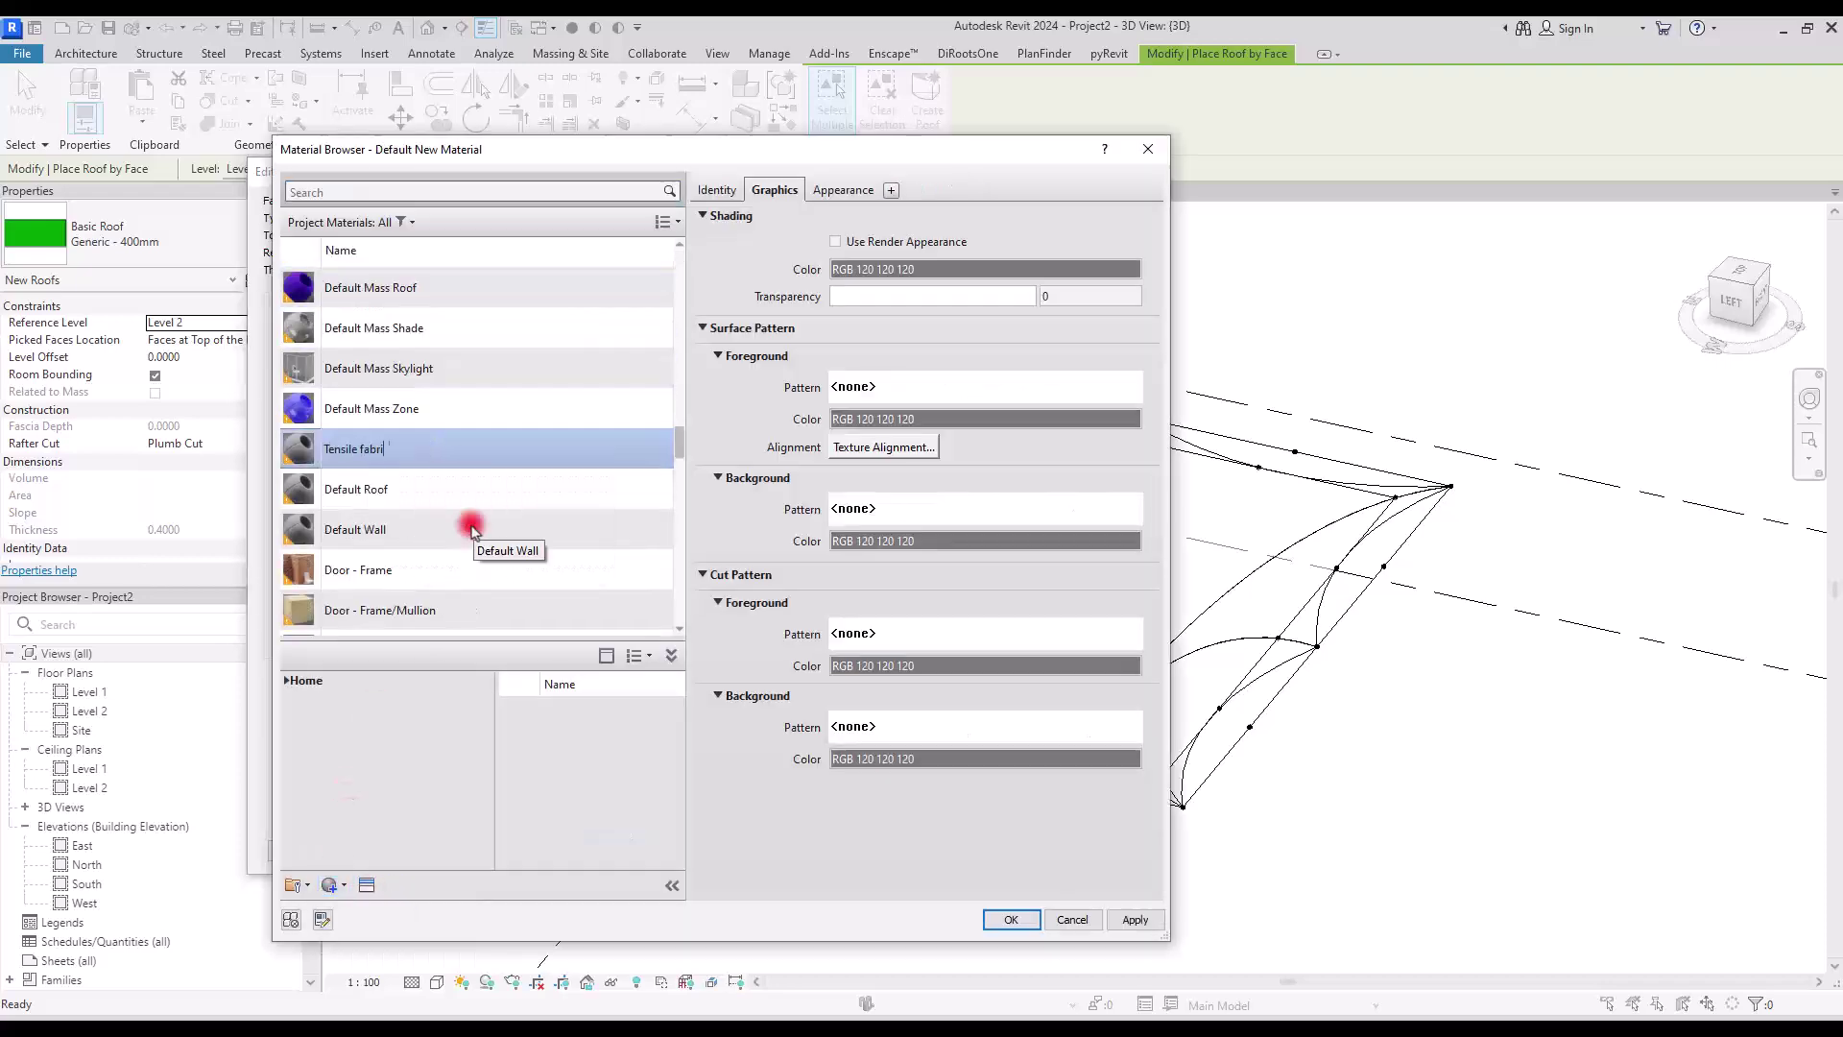
{"action": "type", "text": "c"}
Give the Tensile fabric material the shading colour RGB 231-226-211 and accept it for the roof's structure layer.
{"action": "left_click", "coordinate": [985, 269]}
{"action": "left_click", "coordinate": [765, 510]}
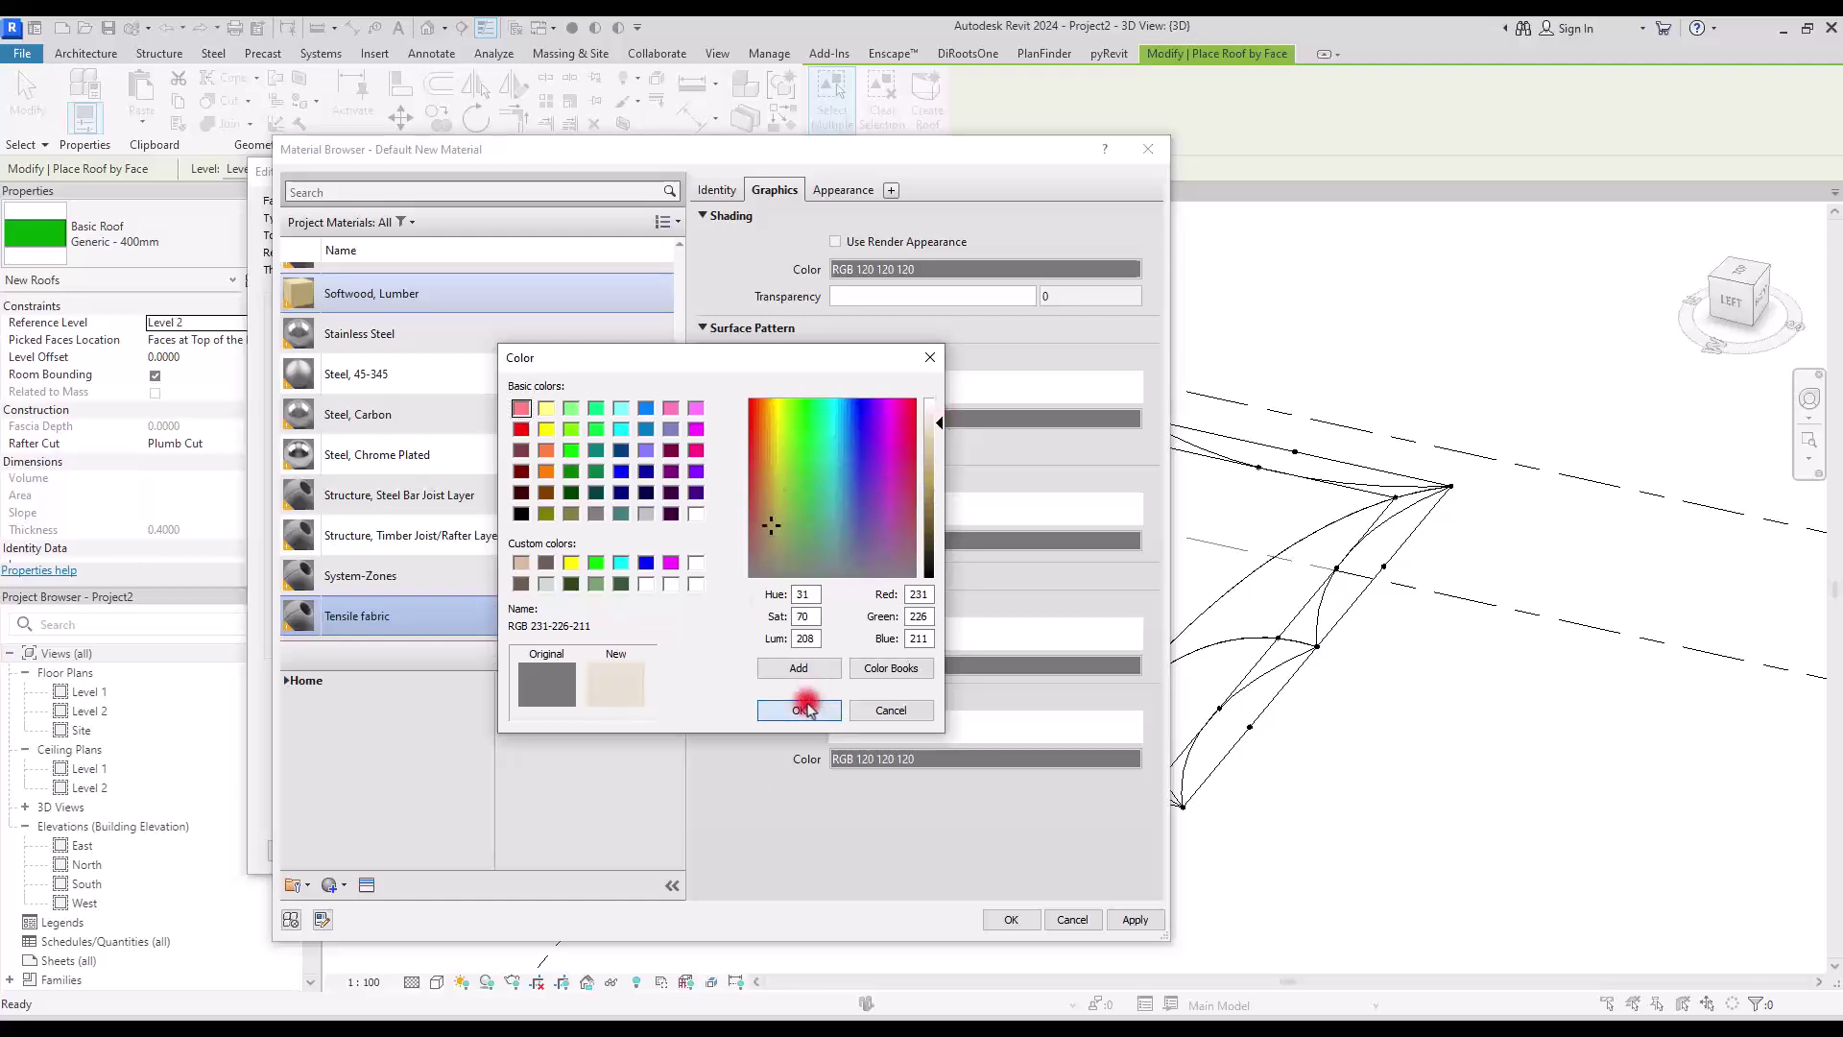
{"action": "left_click", "coordinate": [799, 710]}
{"action": "left_click", "coordinate": [1011, 919]}
{"action": "left_click", "coordinate": [618, 831]}
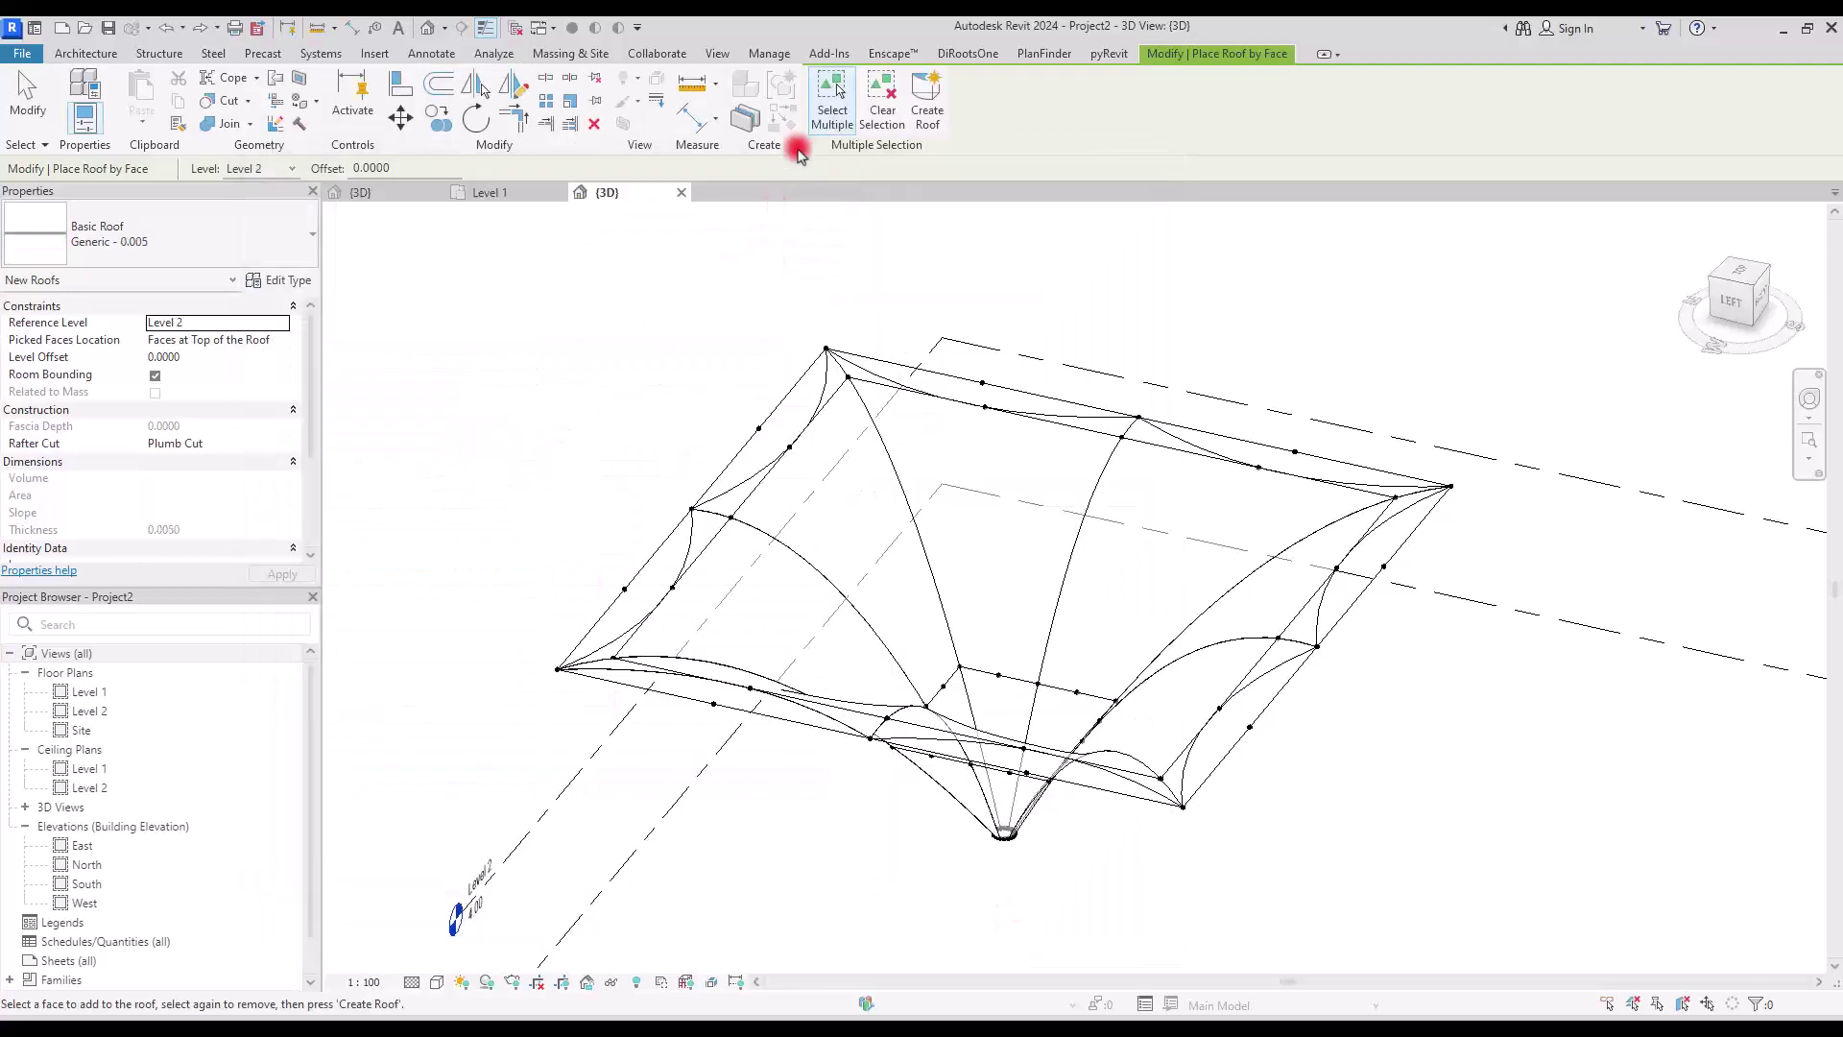
Create Generic - 0.005 roofs on the first faces of the canopy mass, one face at a time.
{"action": "left_click", "coordinate": [799, 549]}
{"action": "left_click", "coordinate": [928, 107]}
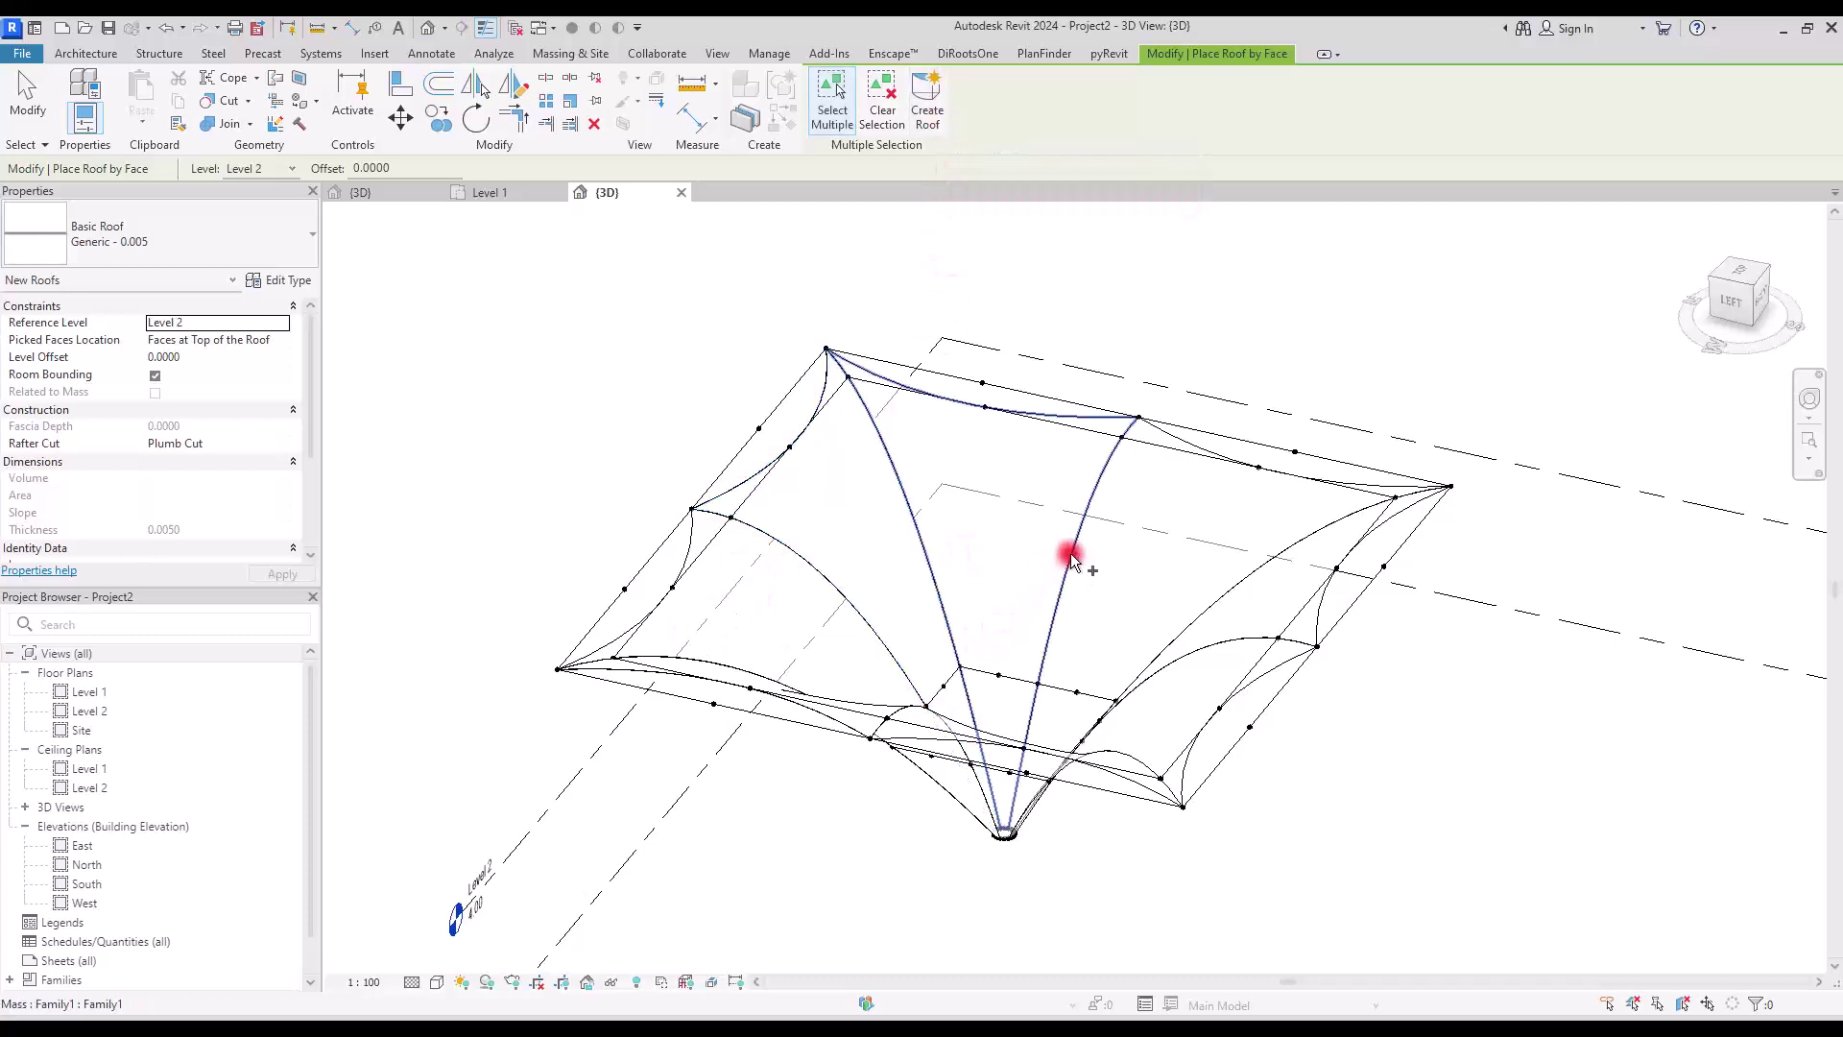
{"action": "left_click", "coordinate": [927, 108]}
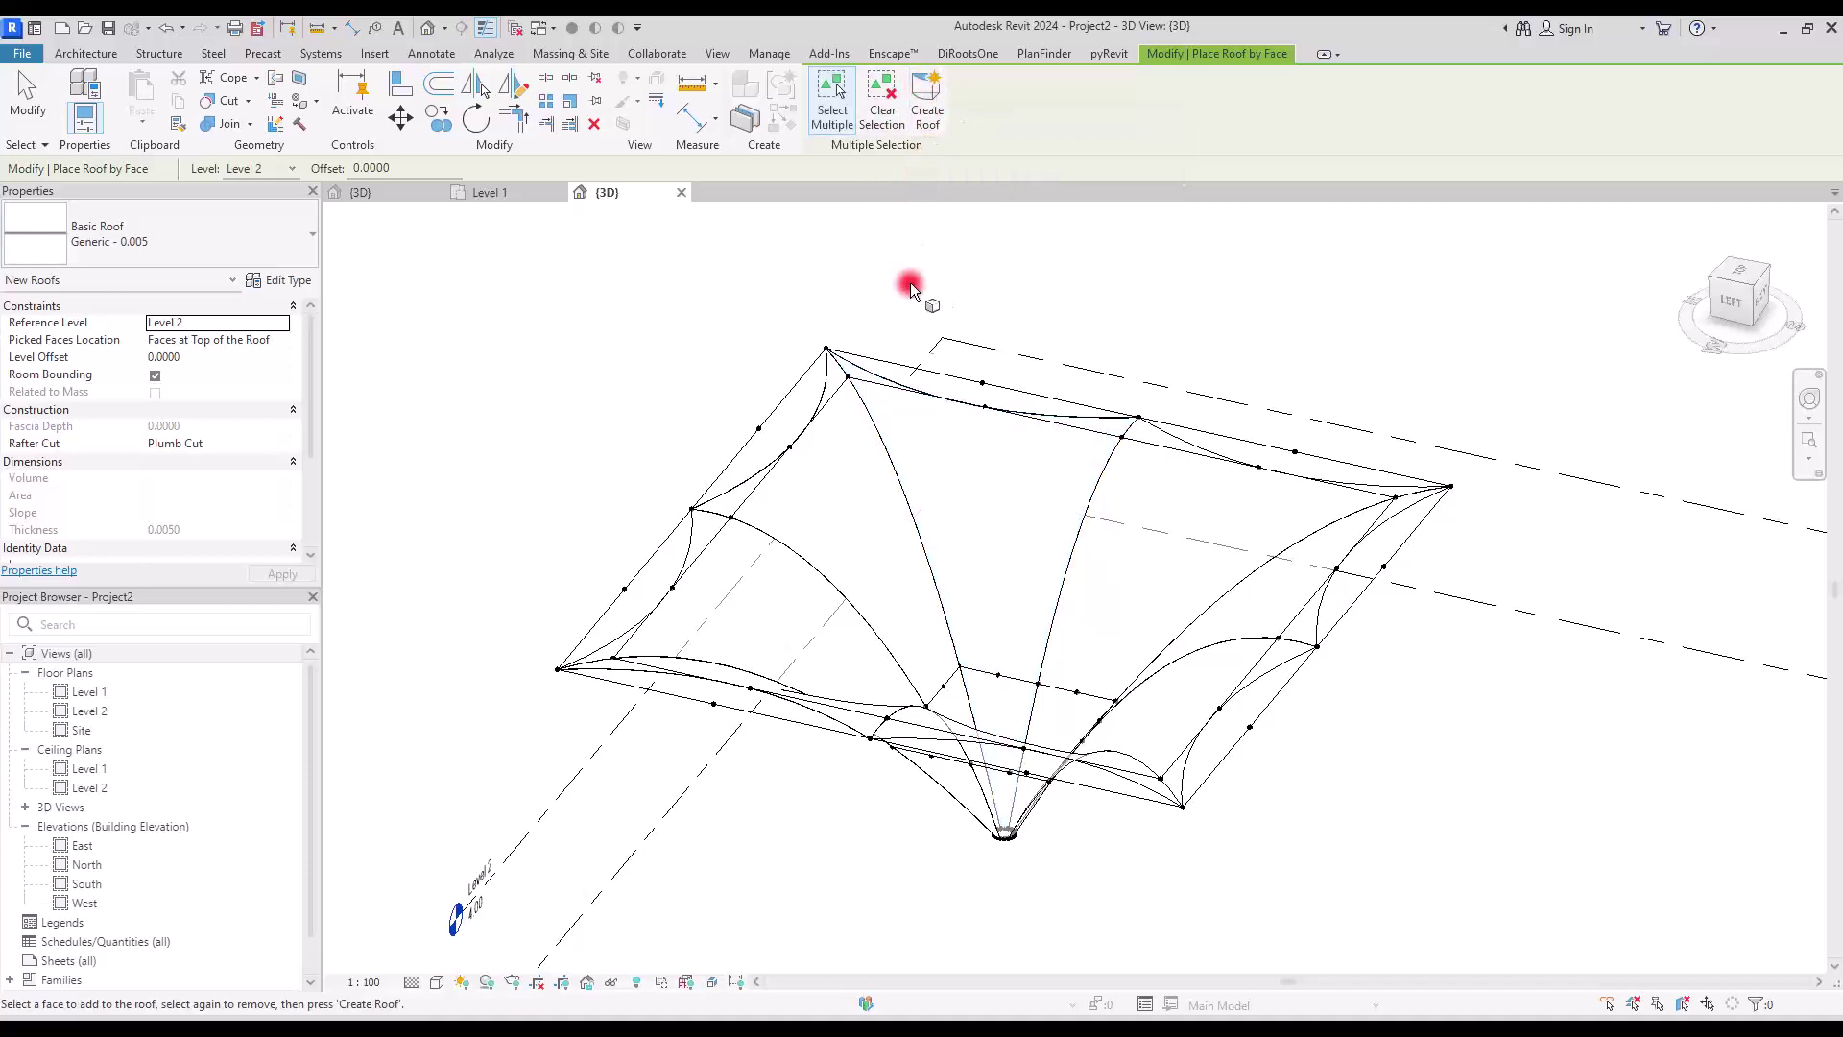
{"action": "left_click", "coordinate": [1201, 609]}
{"action": "left_click", "coordinate": [927, 92]}
Switch the 3D view to a coloured visual style and create roofs on the canopy's remaining faces.
{"action": "left_click", "coordinate": [436, 981]}
{"action": "left_click", "coordinate": [484, 924]}
{"action": "left_click", "coordinate": [1256, 662]}
{"action": "left_click", "coordinate": [928, 91]}
{"action": "left_click", "coordinate": [928, 91]}
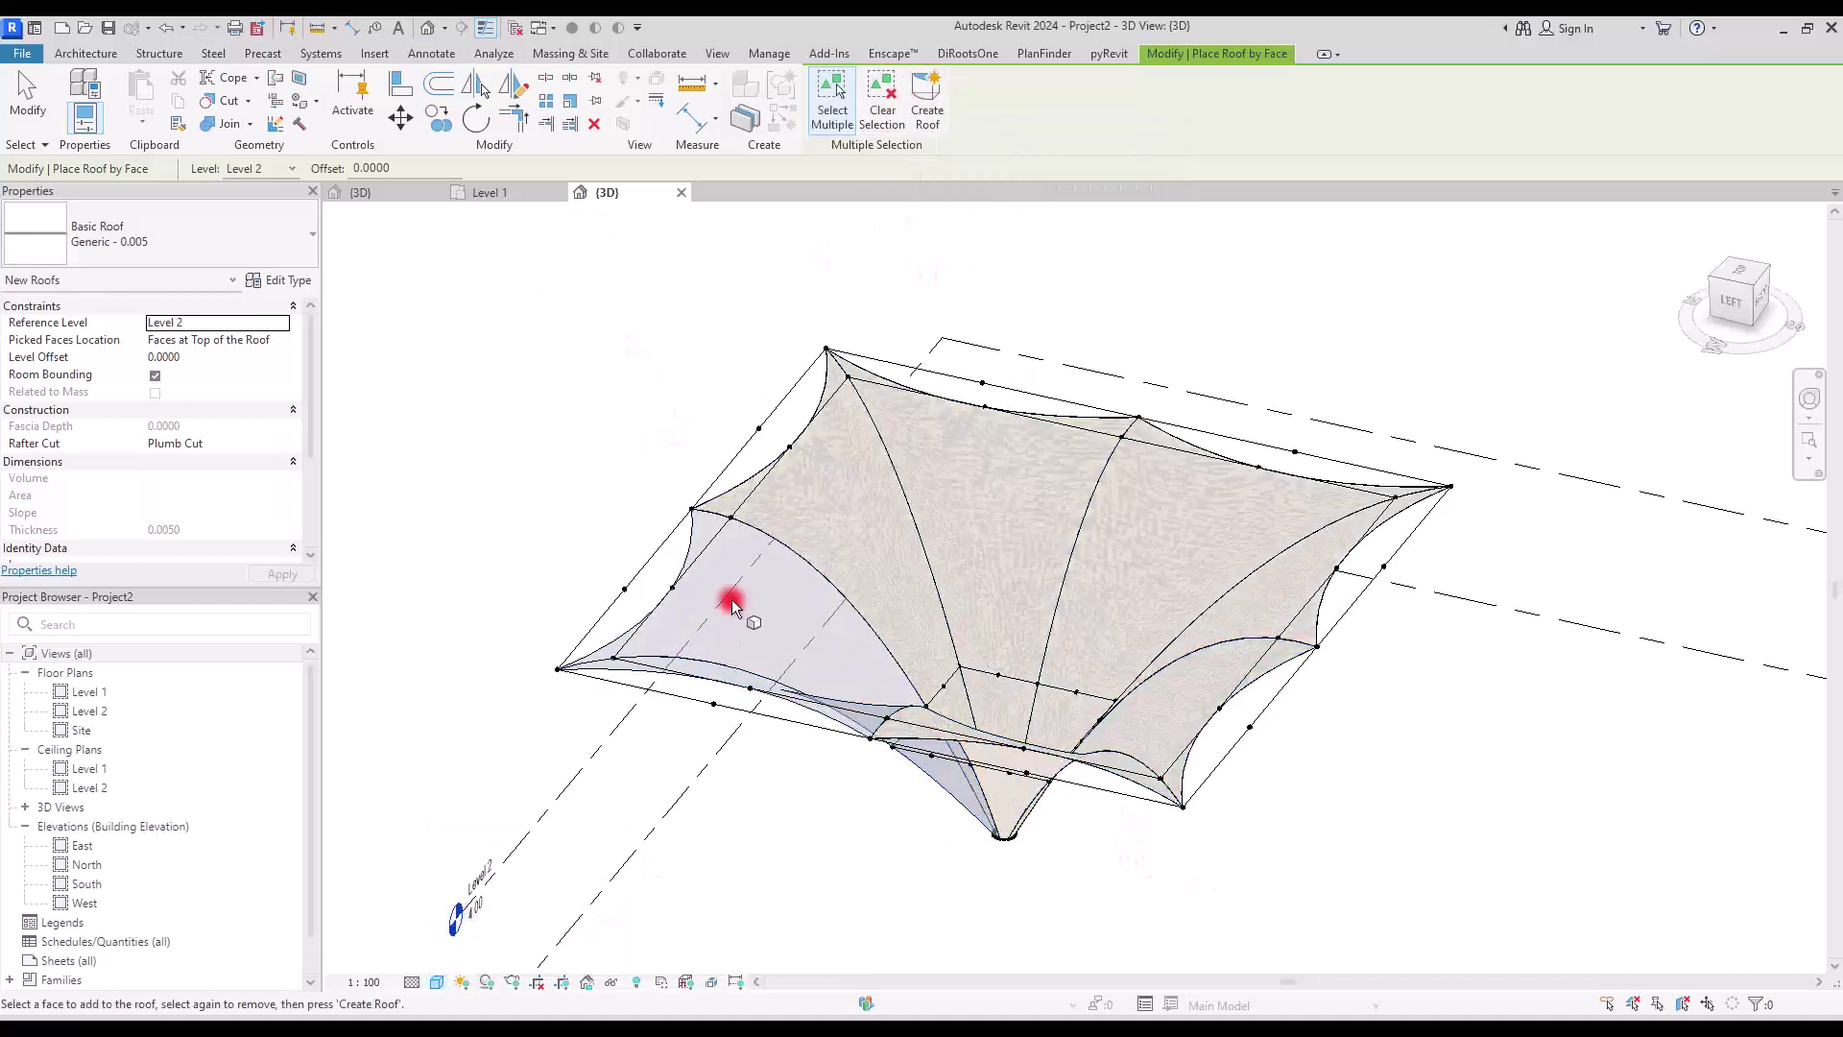
{"action": "left_click", "coordinate": [807, 646]}
{"action": "left_click", "coordinate": [682, 588]}
{"action": "left_click", "coordinate": [928, 101]}
Hide the mass forms by returning mass display to the view settings, and inspect the fabric roof alone.
{"action": "middle_click_drag", "start_coordinate": [1200, 432], "coordinate": [869, 521], "text": "shift"}
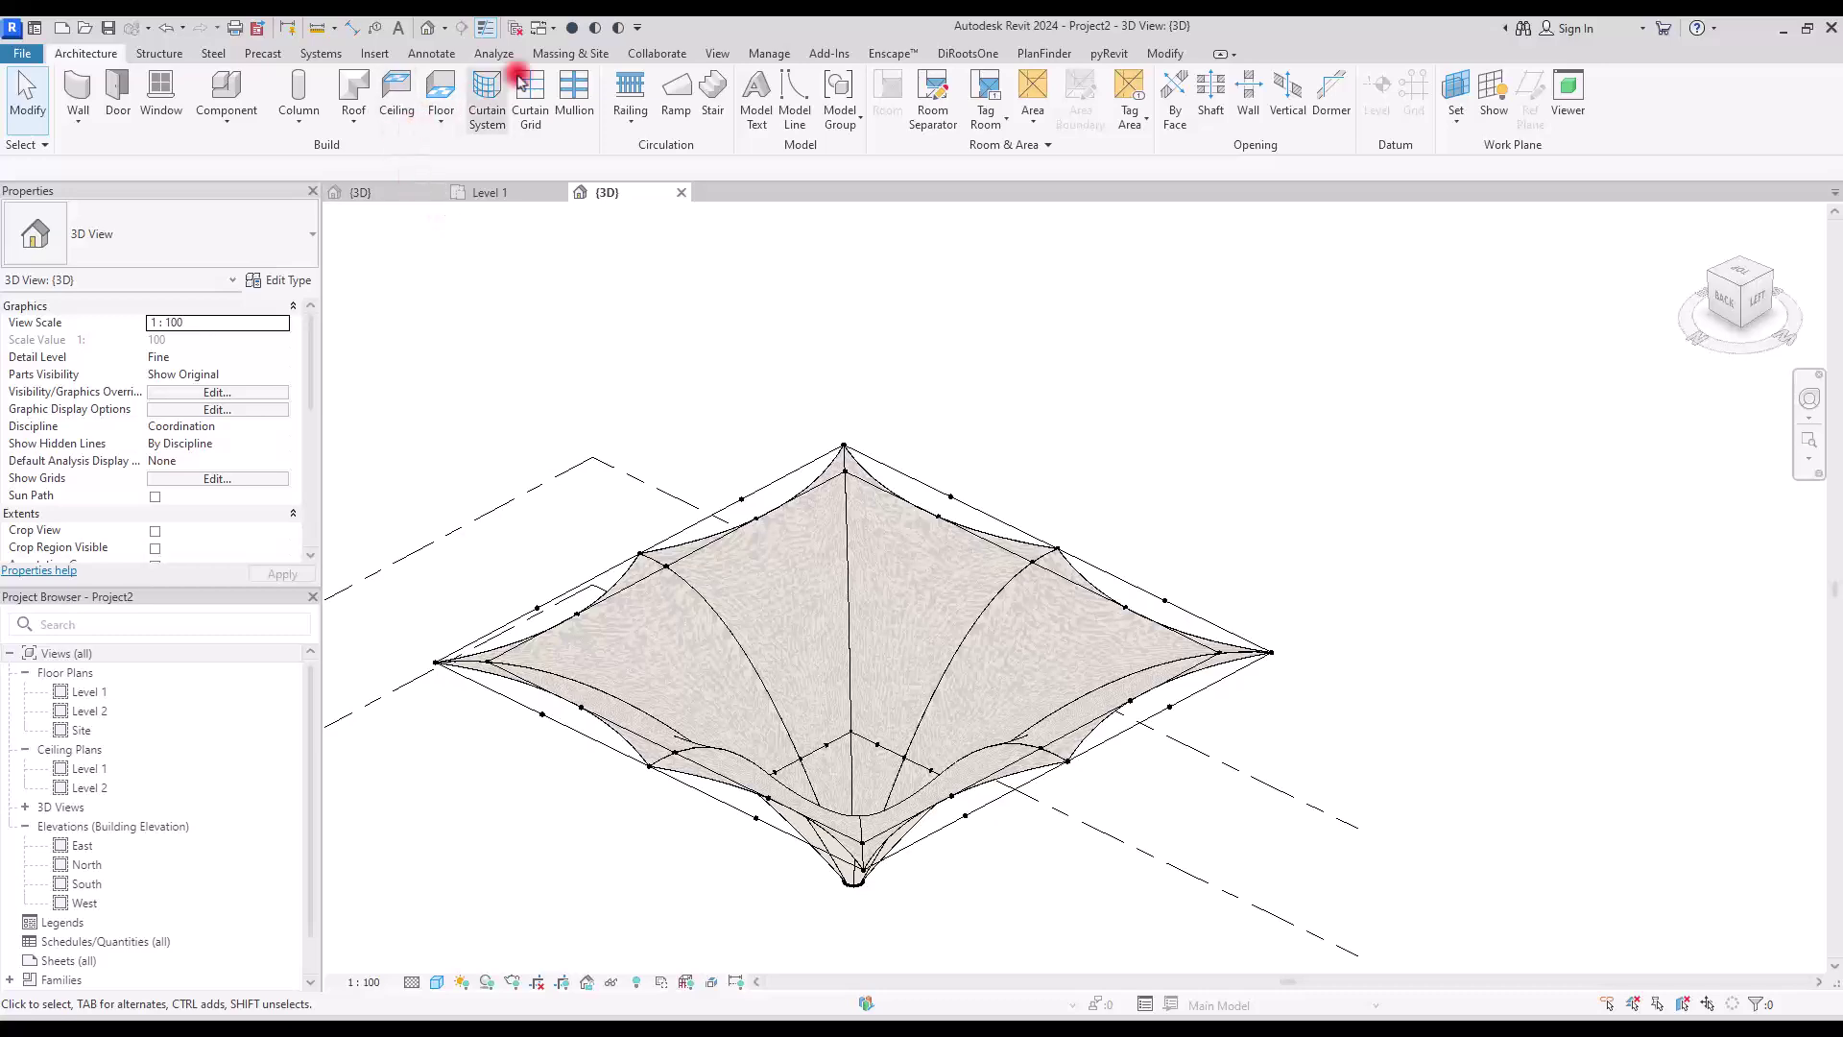
{"action": "left_click", "coordinate": [559, 51]}
{"action": "left_click", "coordinate": [114, 84]}
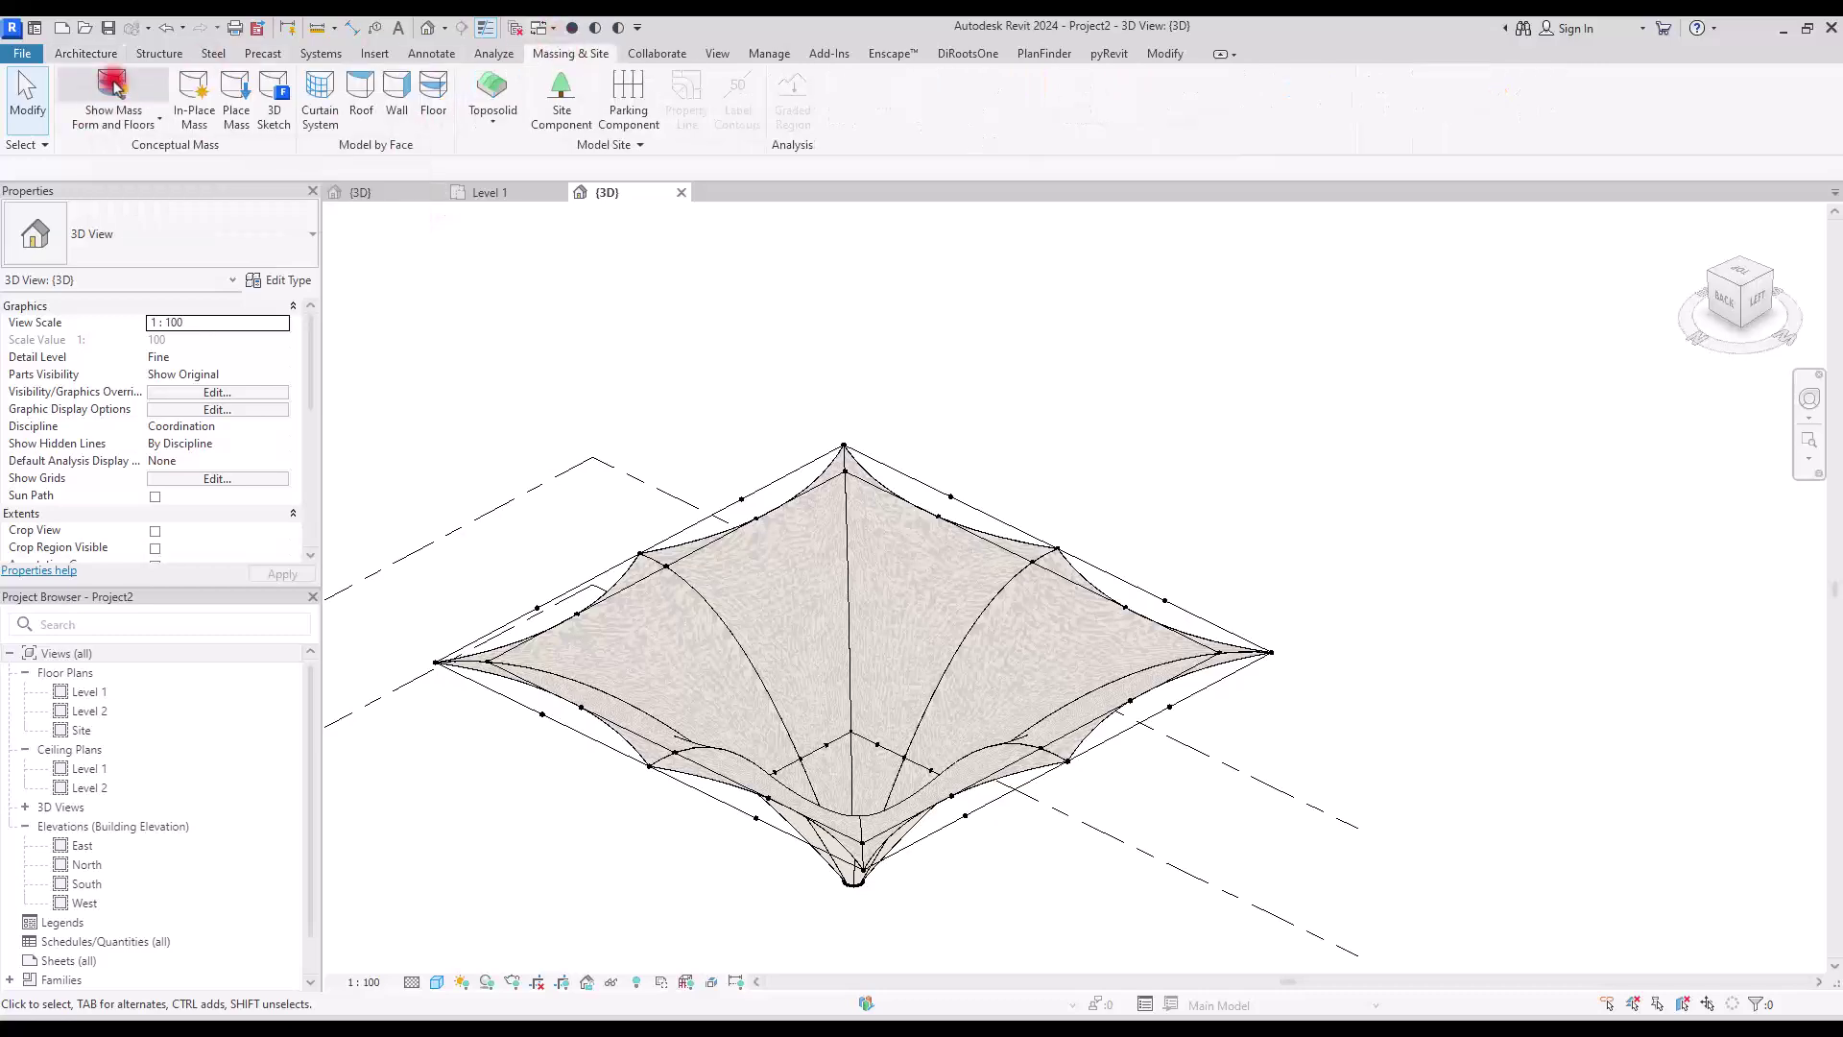
{"action": "middle_click_drag", "start_coordinate": [1012, 614], "coordinate": [369, 355], "text": "shift"}
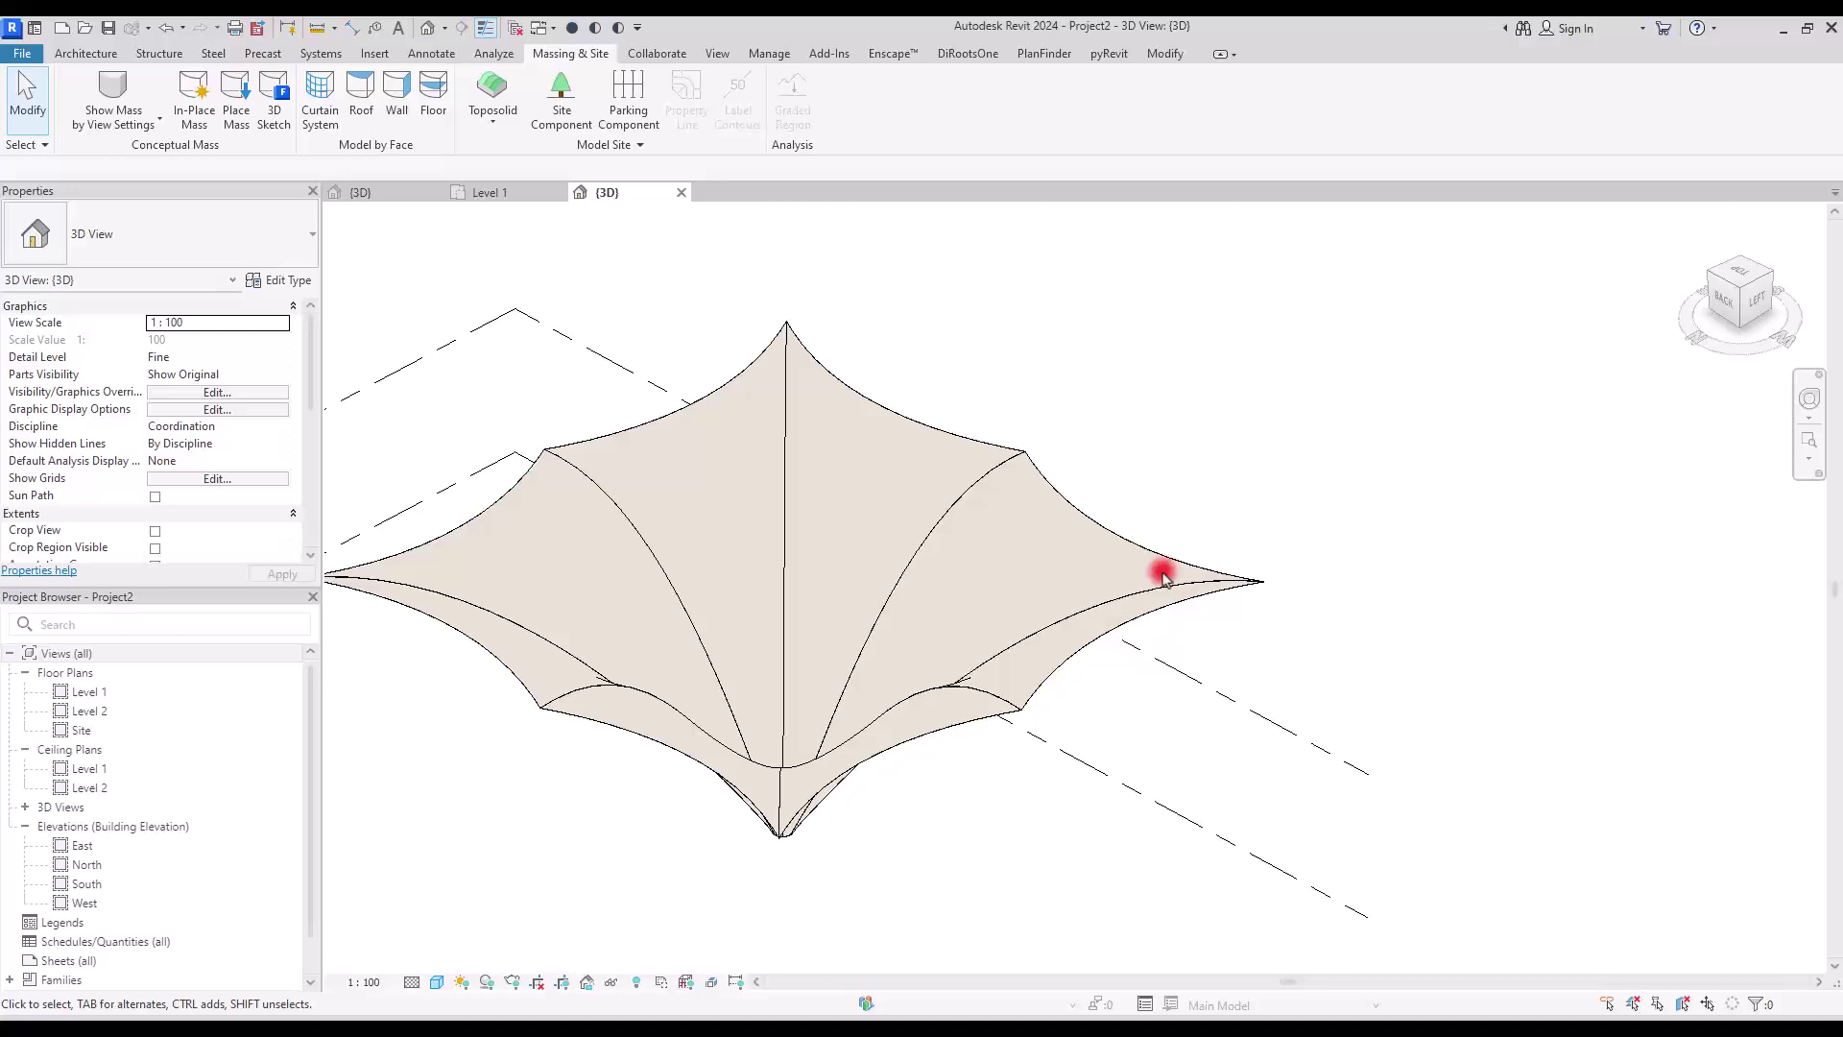
{"action": "scroll", "coordinate": [1162, 574], "scroll_direction": "down", "scroll_amount": 3}
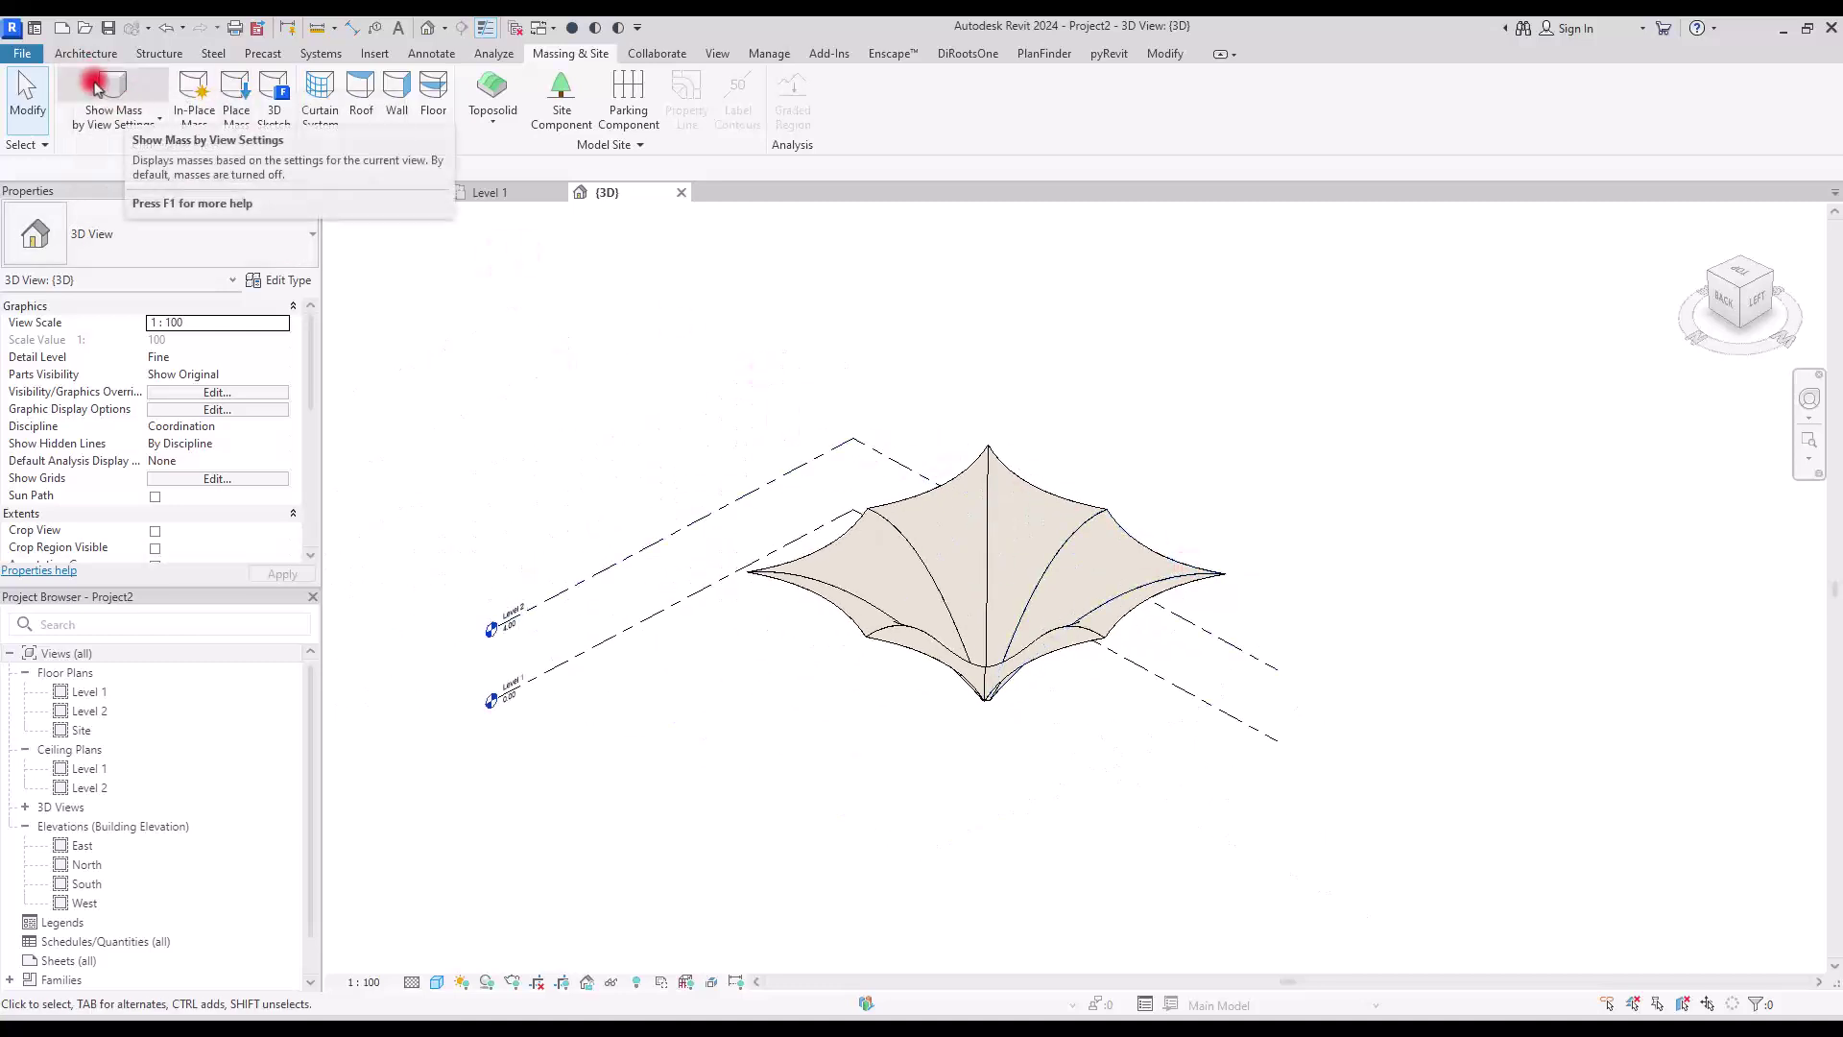
Show the mass forms temporarily to set the W2 parameter of the canopy mass type to 15.
{"action": "left_click", "coordinate": [96, 86]}
{"action": "left_click", "coordinate": [1006, 465]}
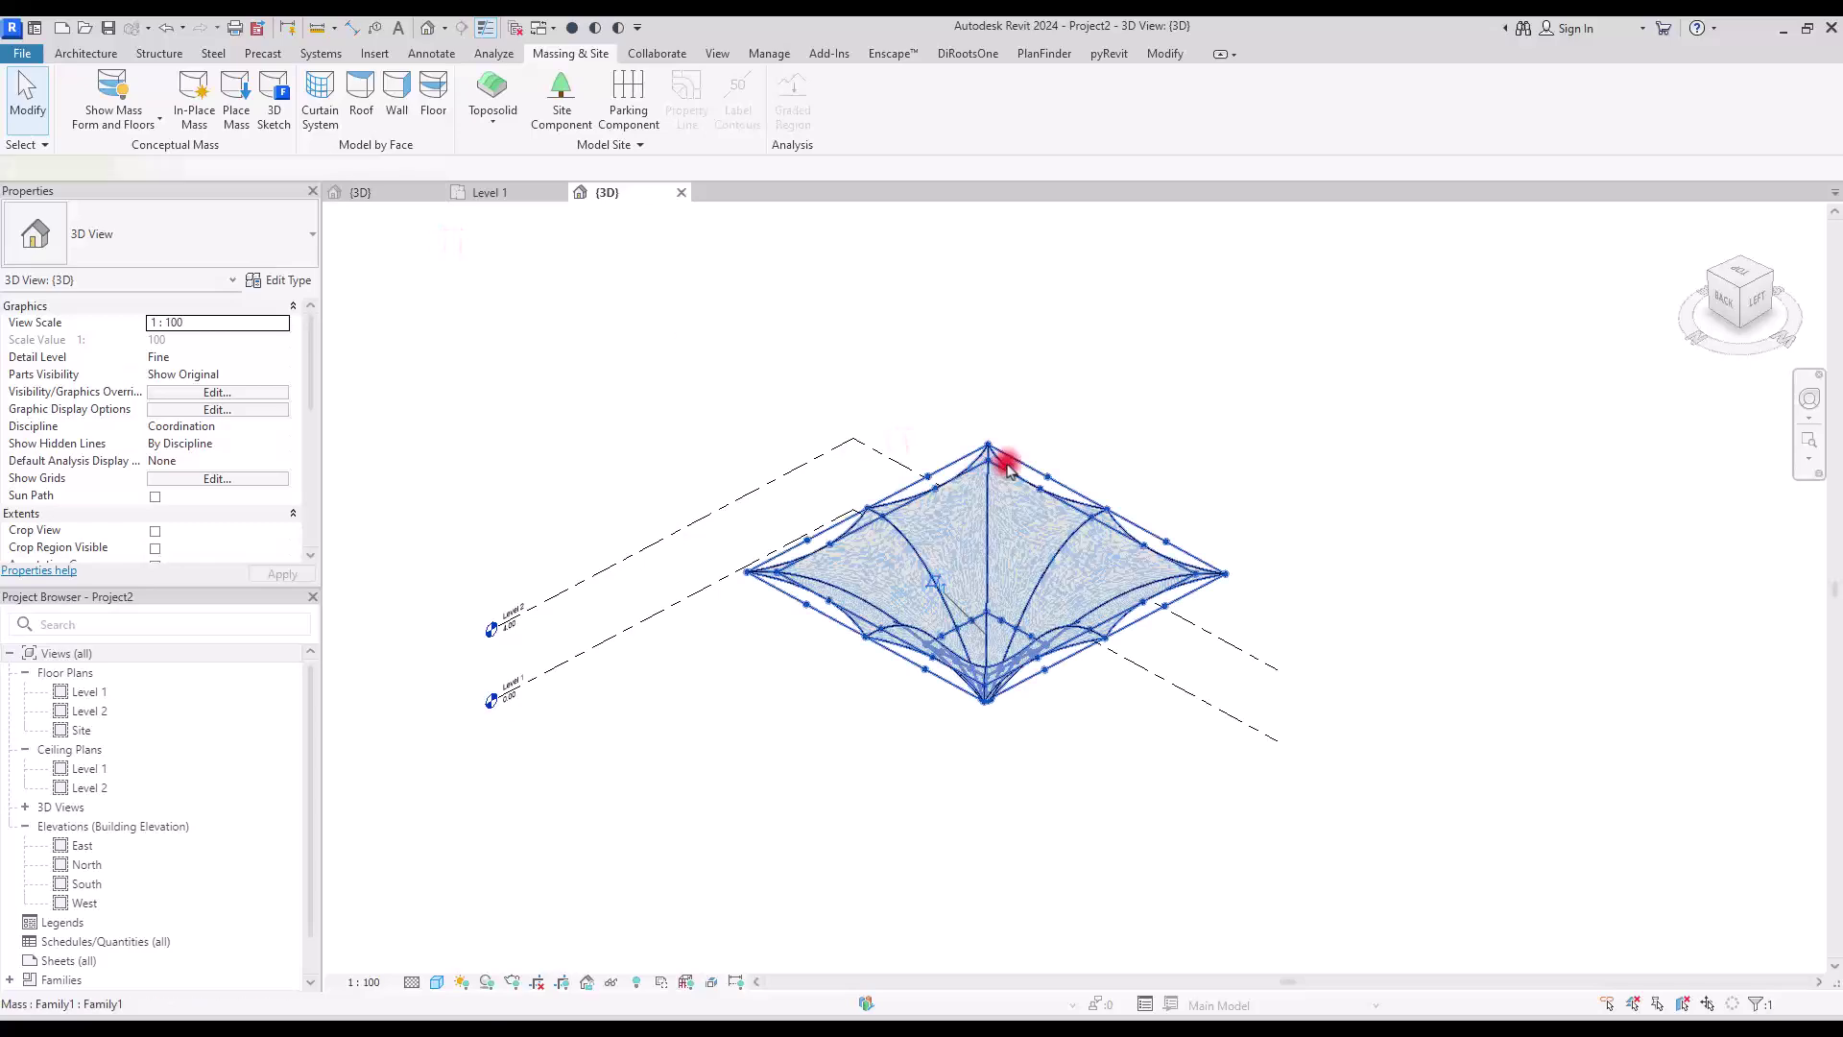
{"action": "scroll", "coordinate": [1102, 547], "scroll_direction": "up", "scroll_amount": 2}
{"action": "left_click", "coordinate": [282, 280]}
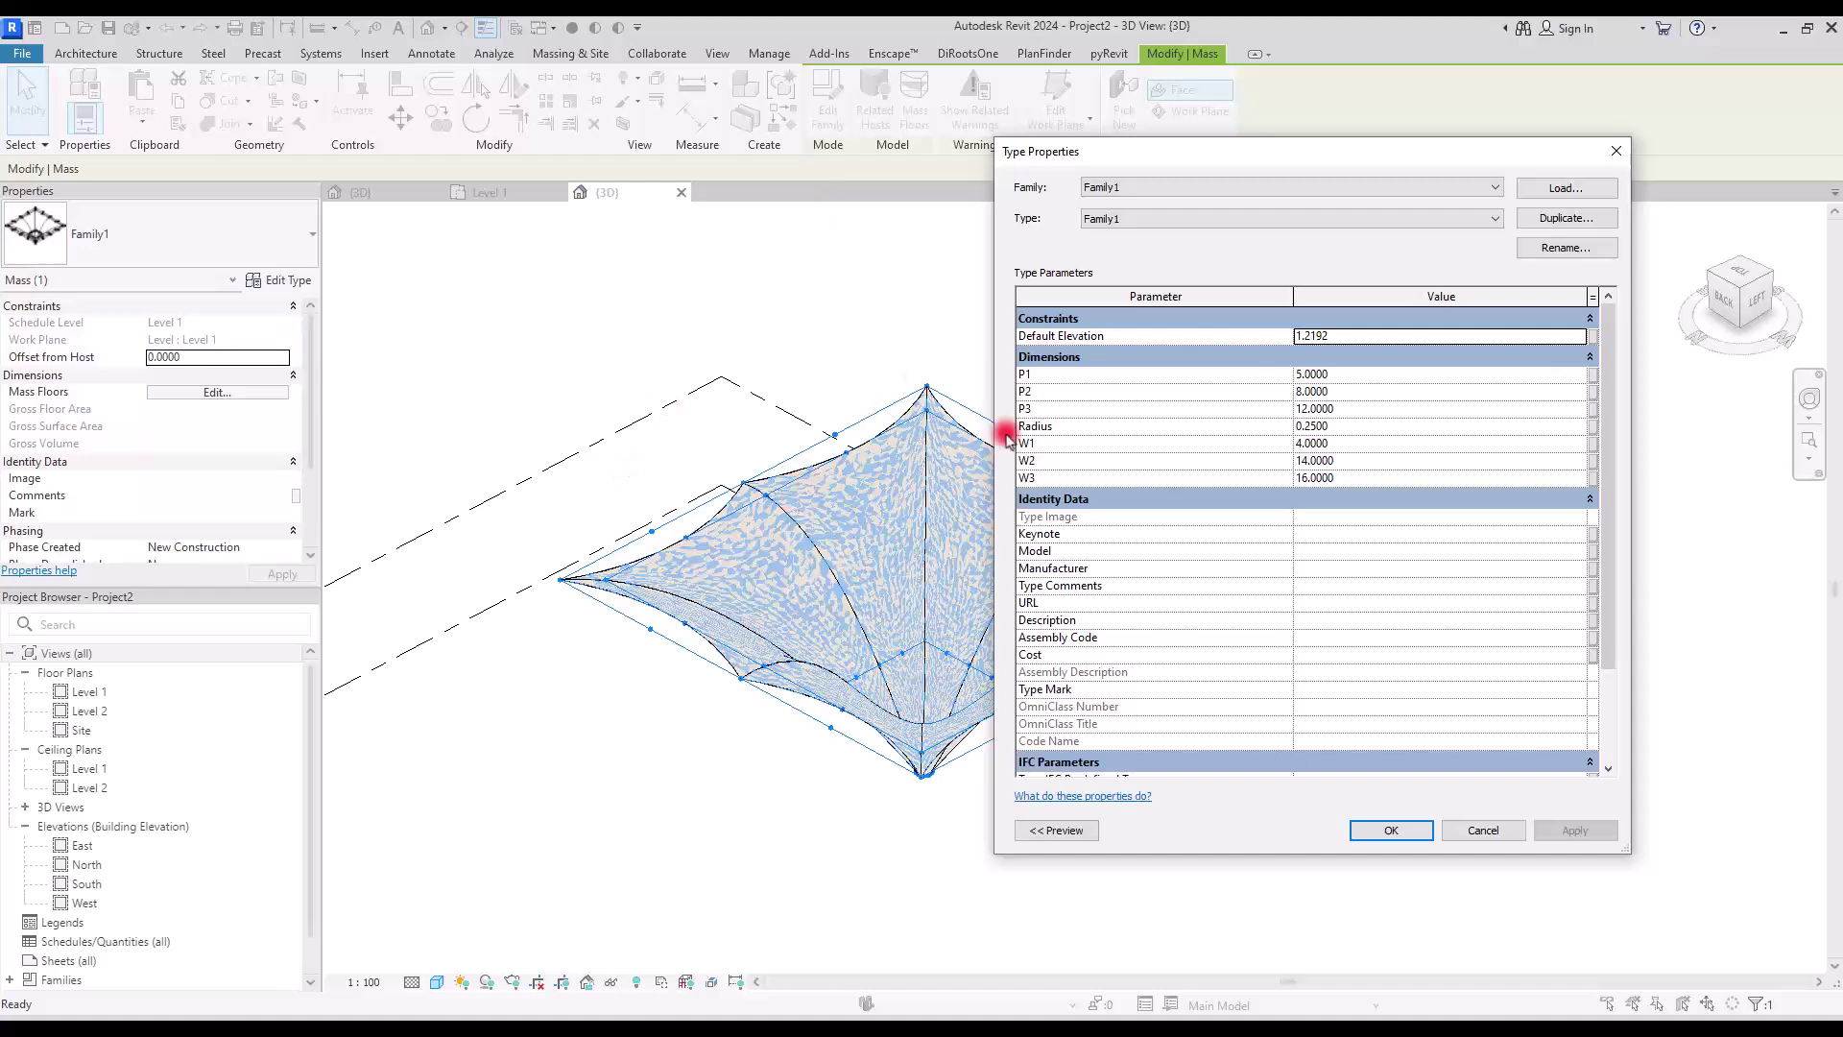
{"action": "left_click", "coordinate": [1367, 463]}
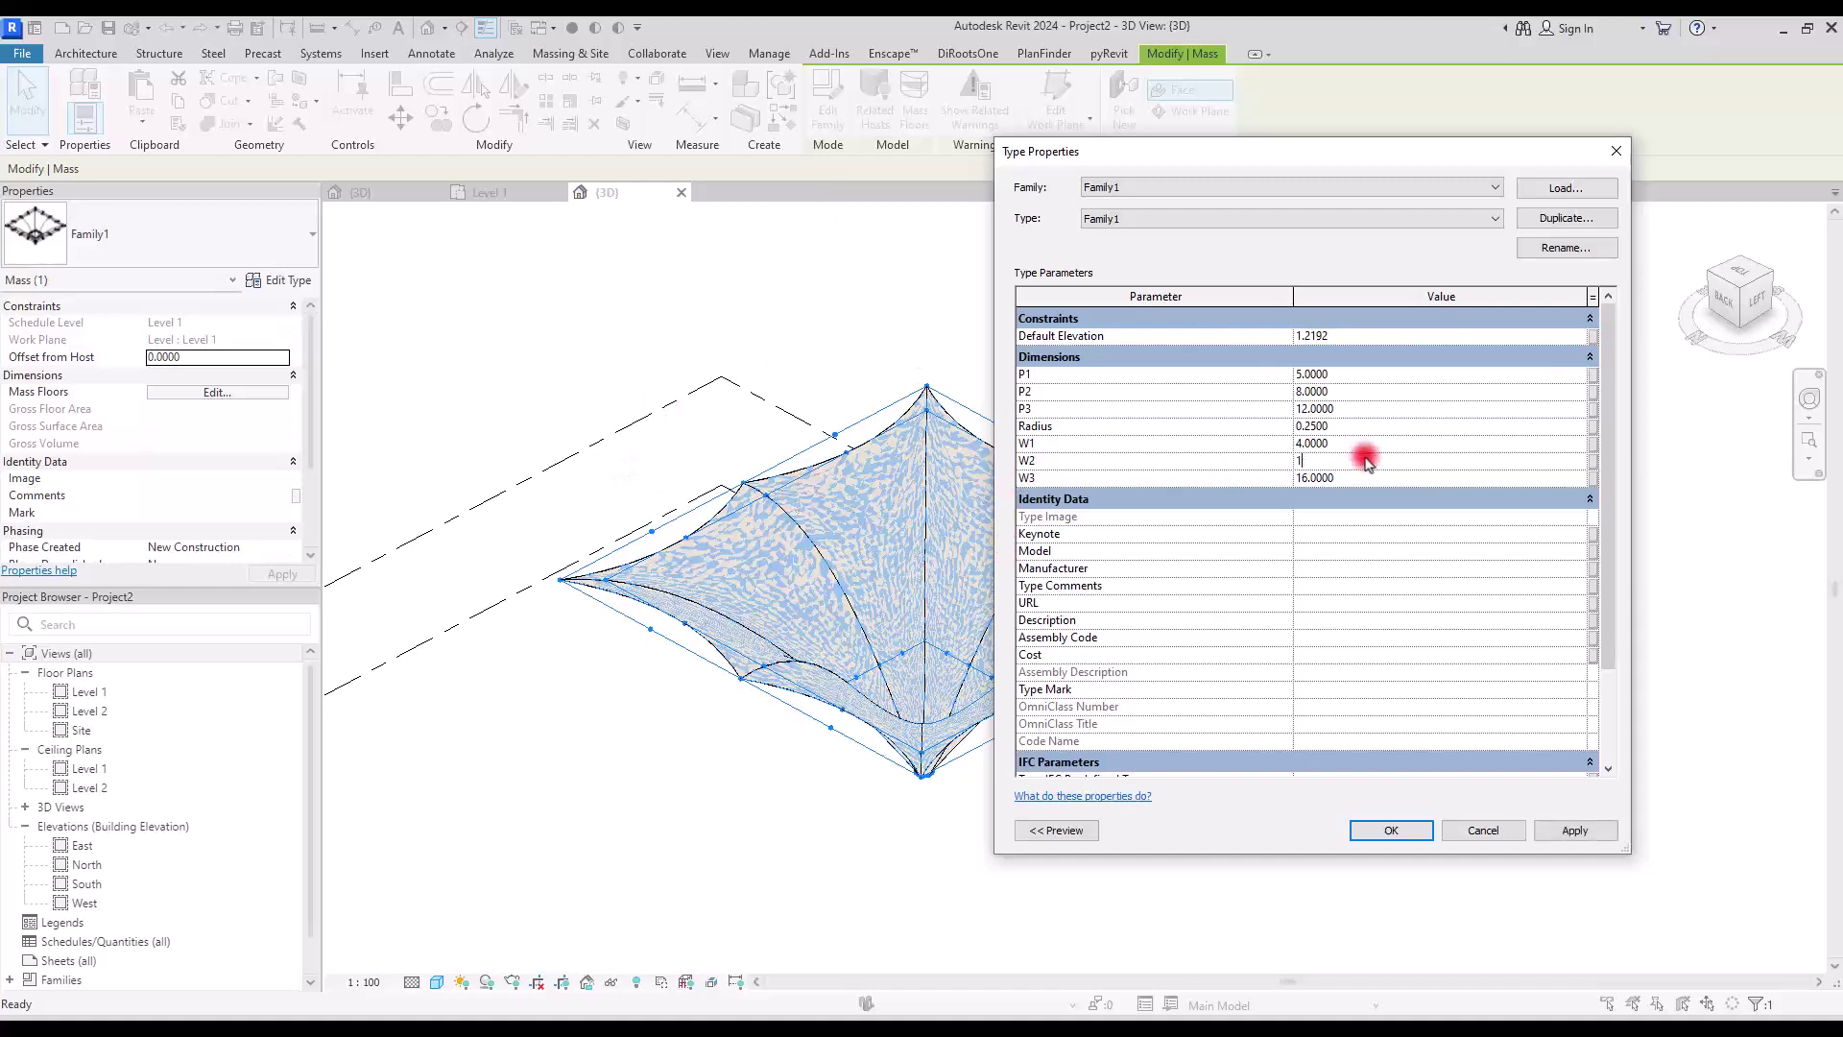
{"action": "left_click", "coordinate": [1579, 831]}
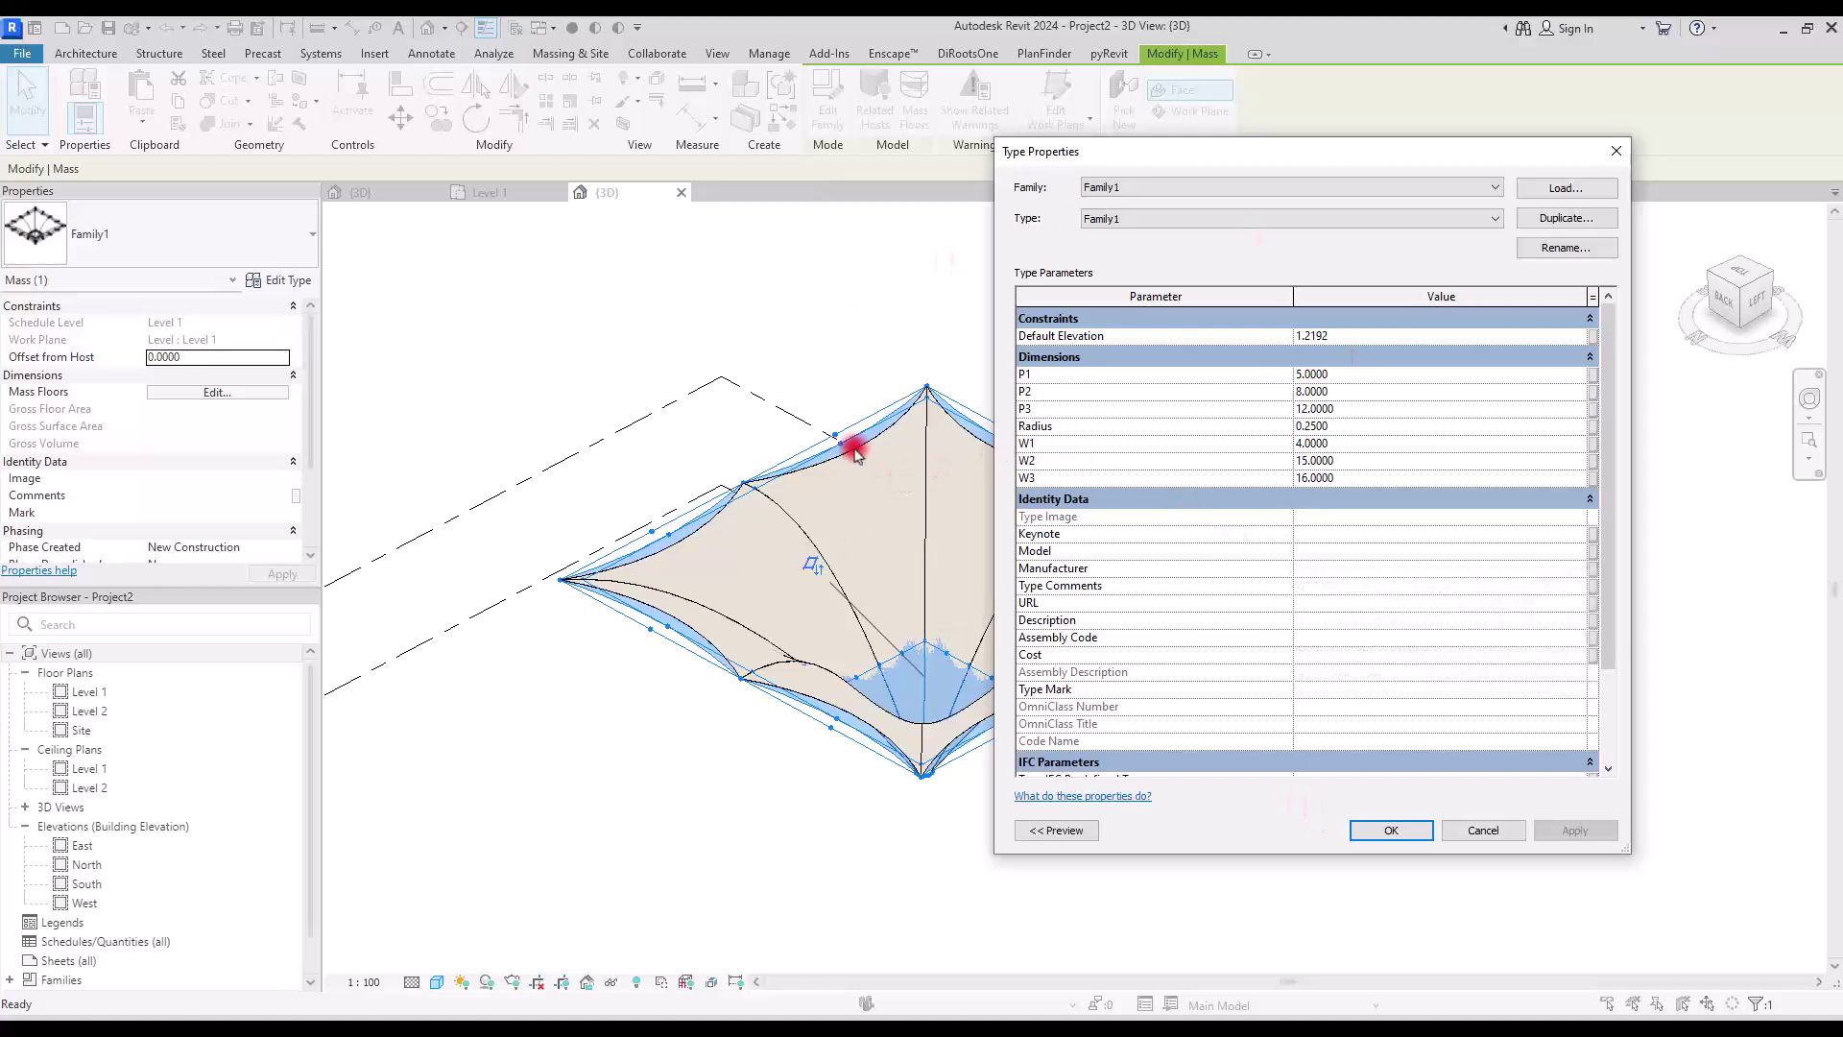
{"action": "left_click", "coordinate": [1471, 829]}
{"action": "left_click", "coordinate": [1471, 821]}
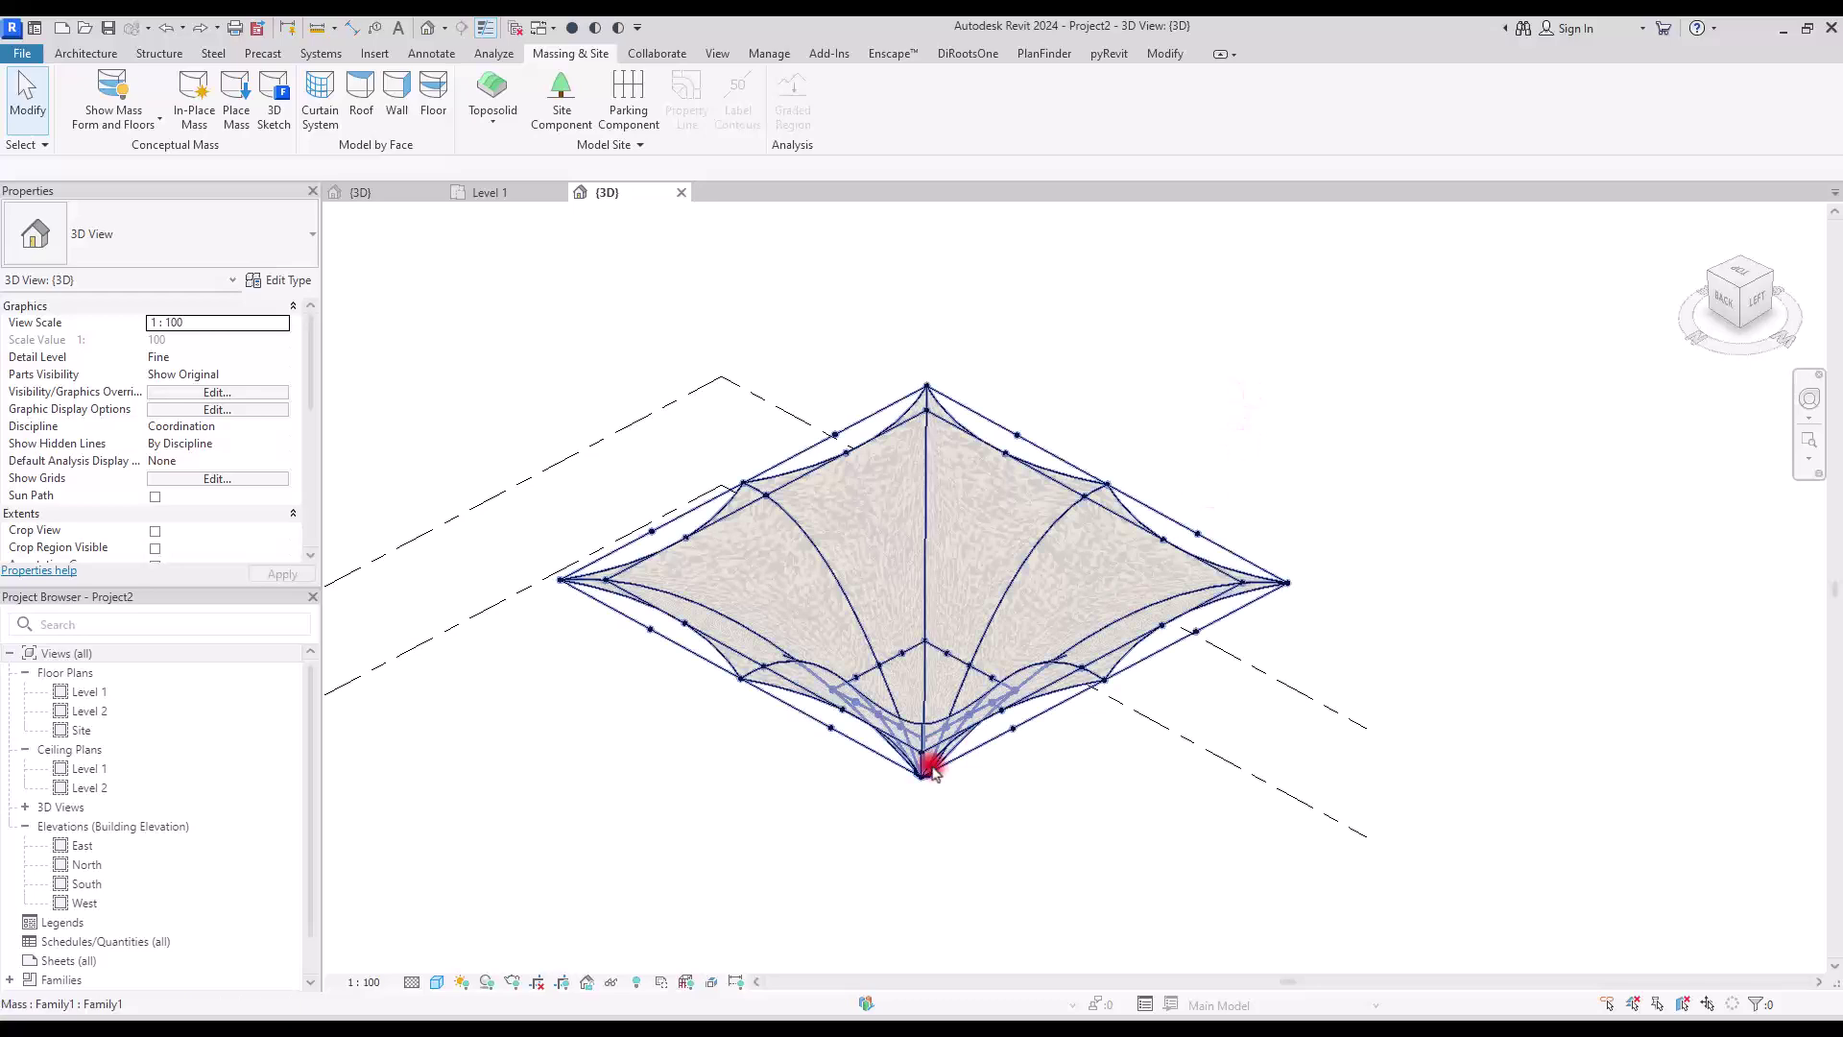
{"action": "left_click", "coordinate": [112, 88]}
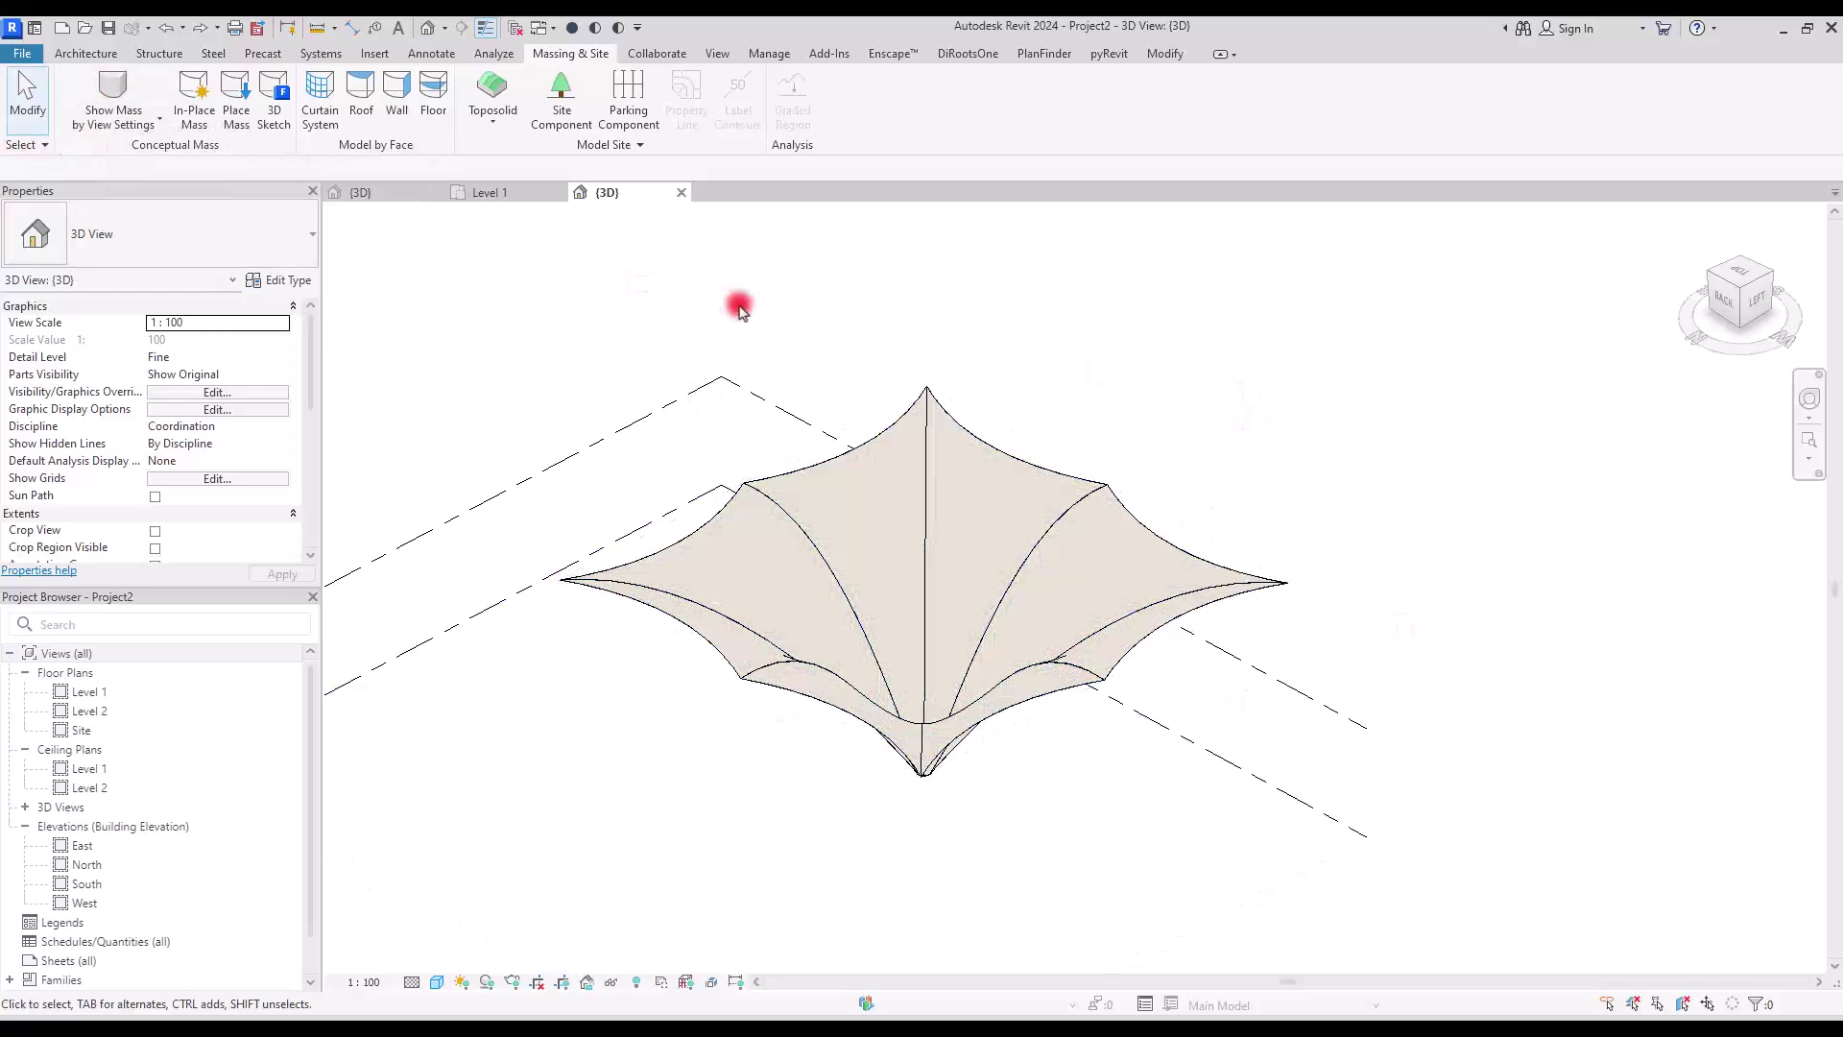
{"action": "middle_click_drag", "start_coordinate": [865, 815], "coordinate": [782, 766], "text": "shift"}
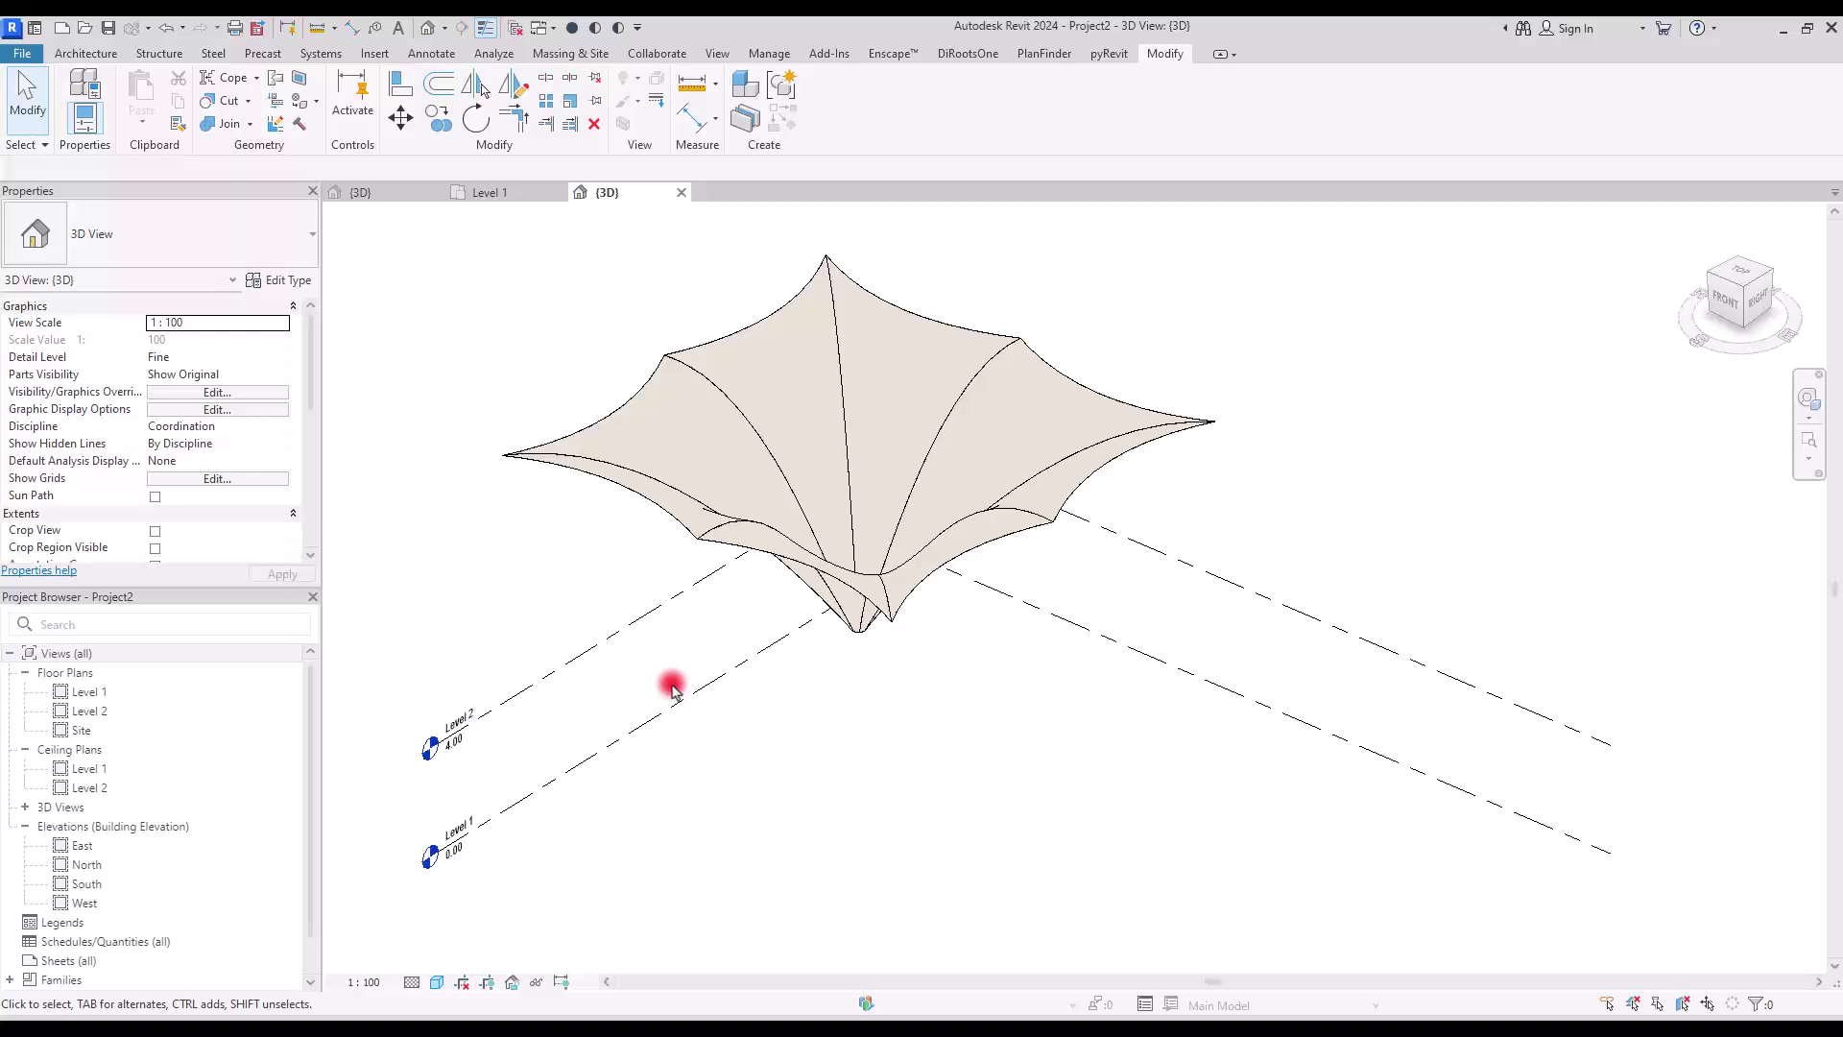
{"action": "left_click", "coordinate": [85, 52]}
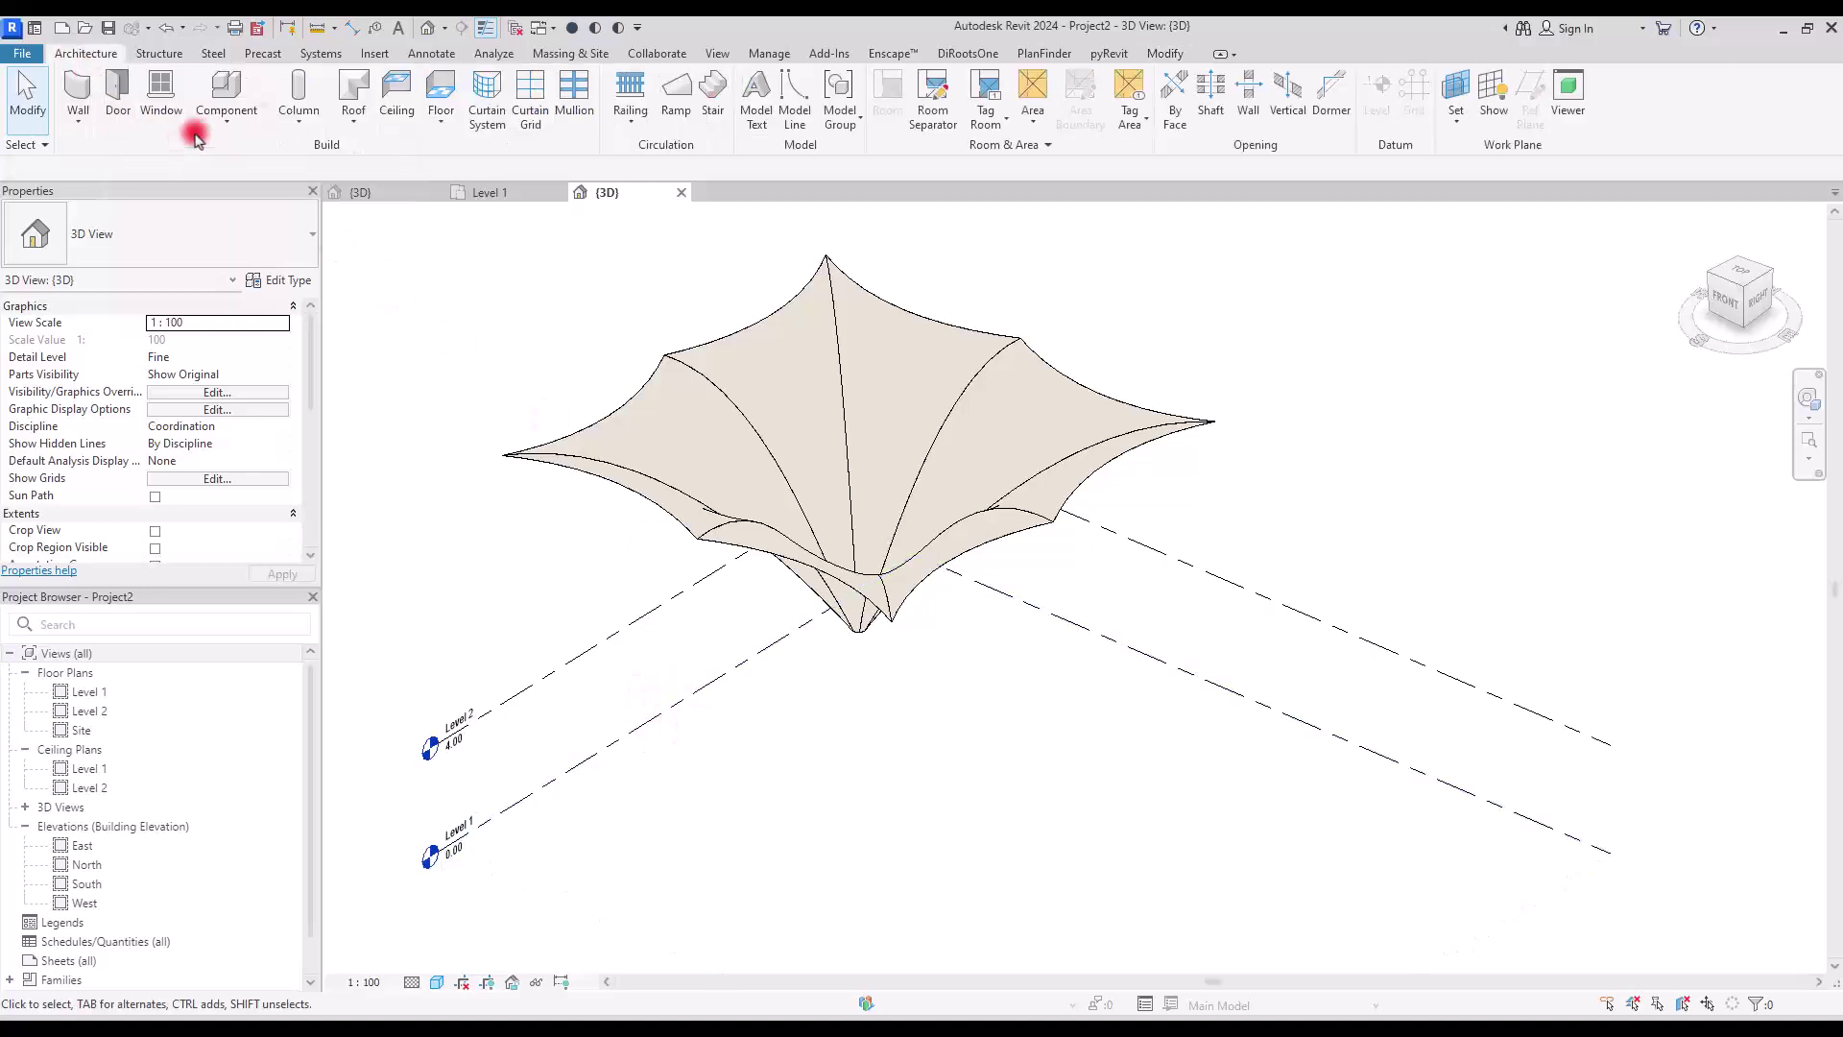
{"action": "left_click", "coordinate": [226, 110]}
{"action": "left_click", "coordinate": [257, 199]}
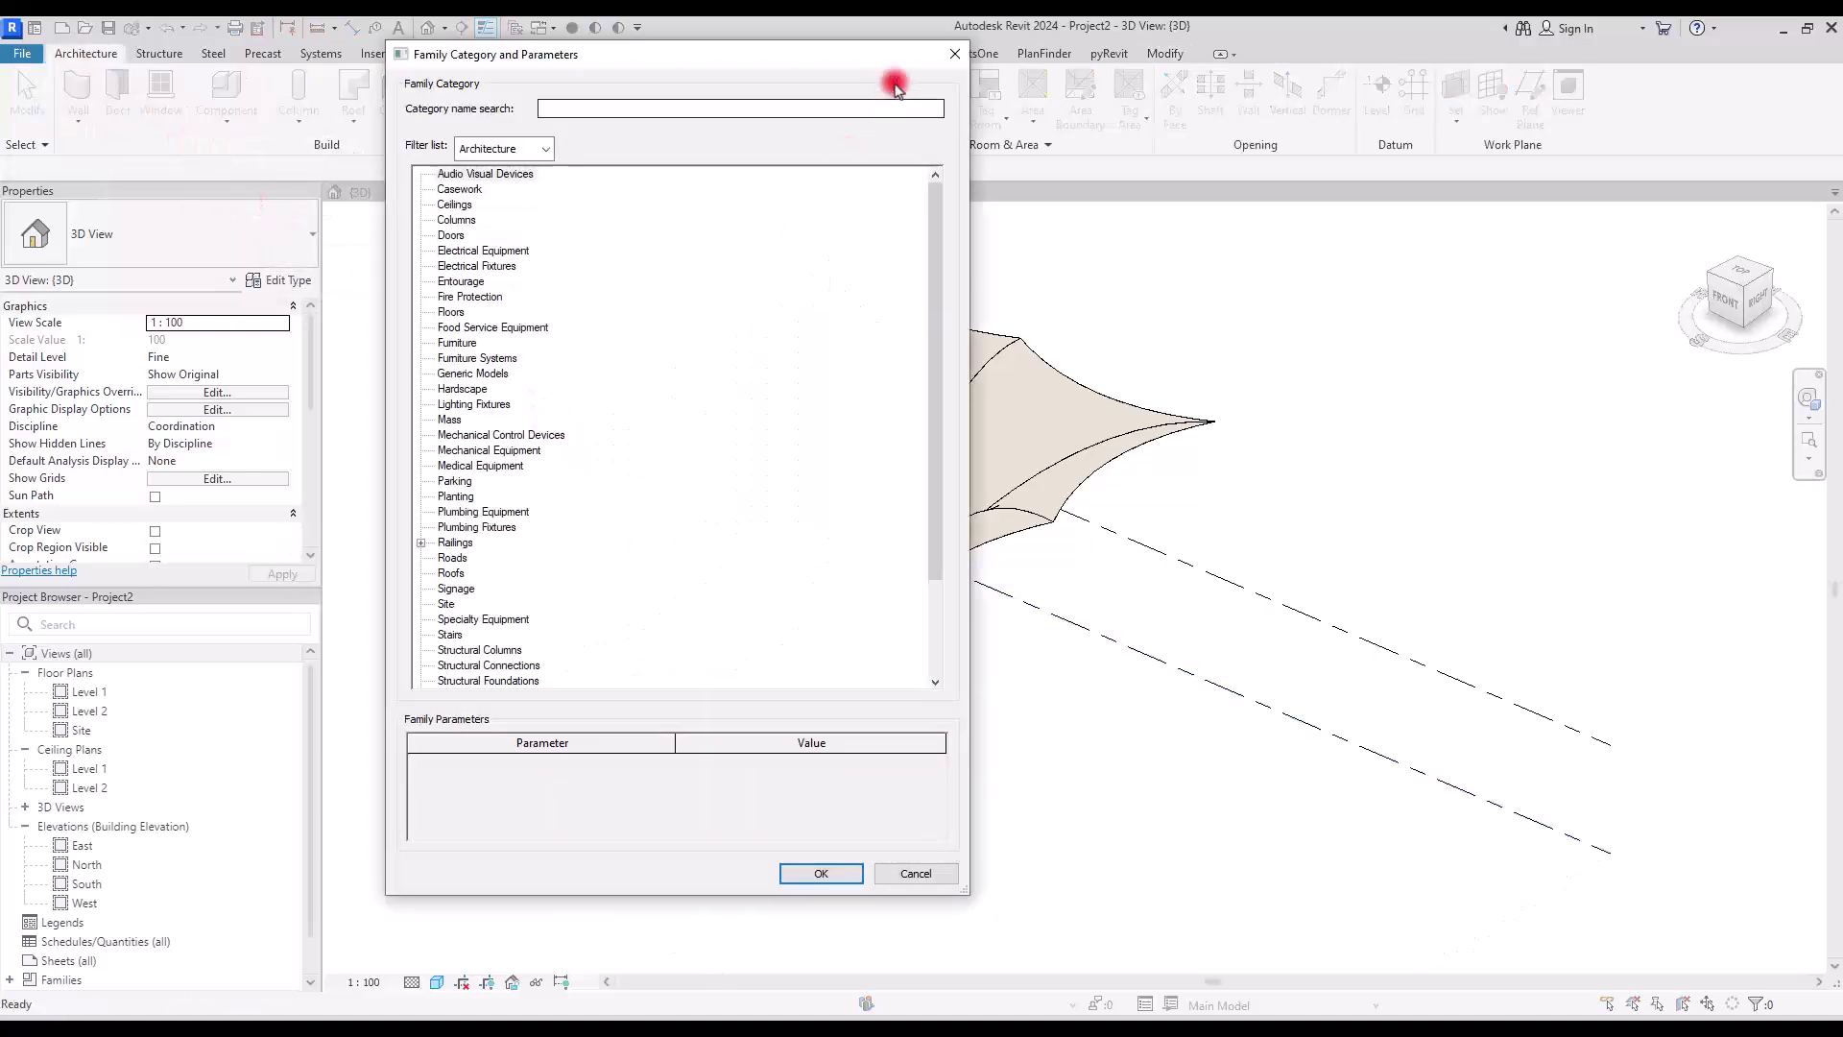
{"action": "key", "text": "Escape"}
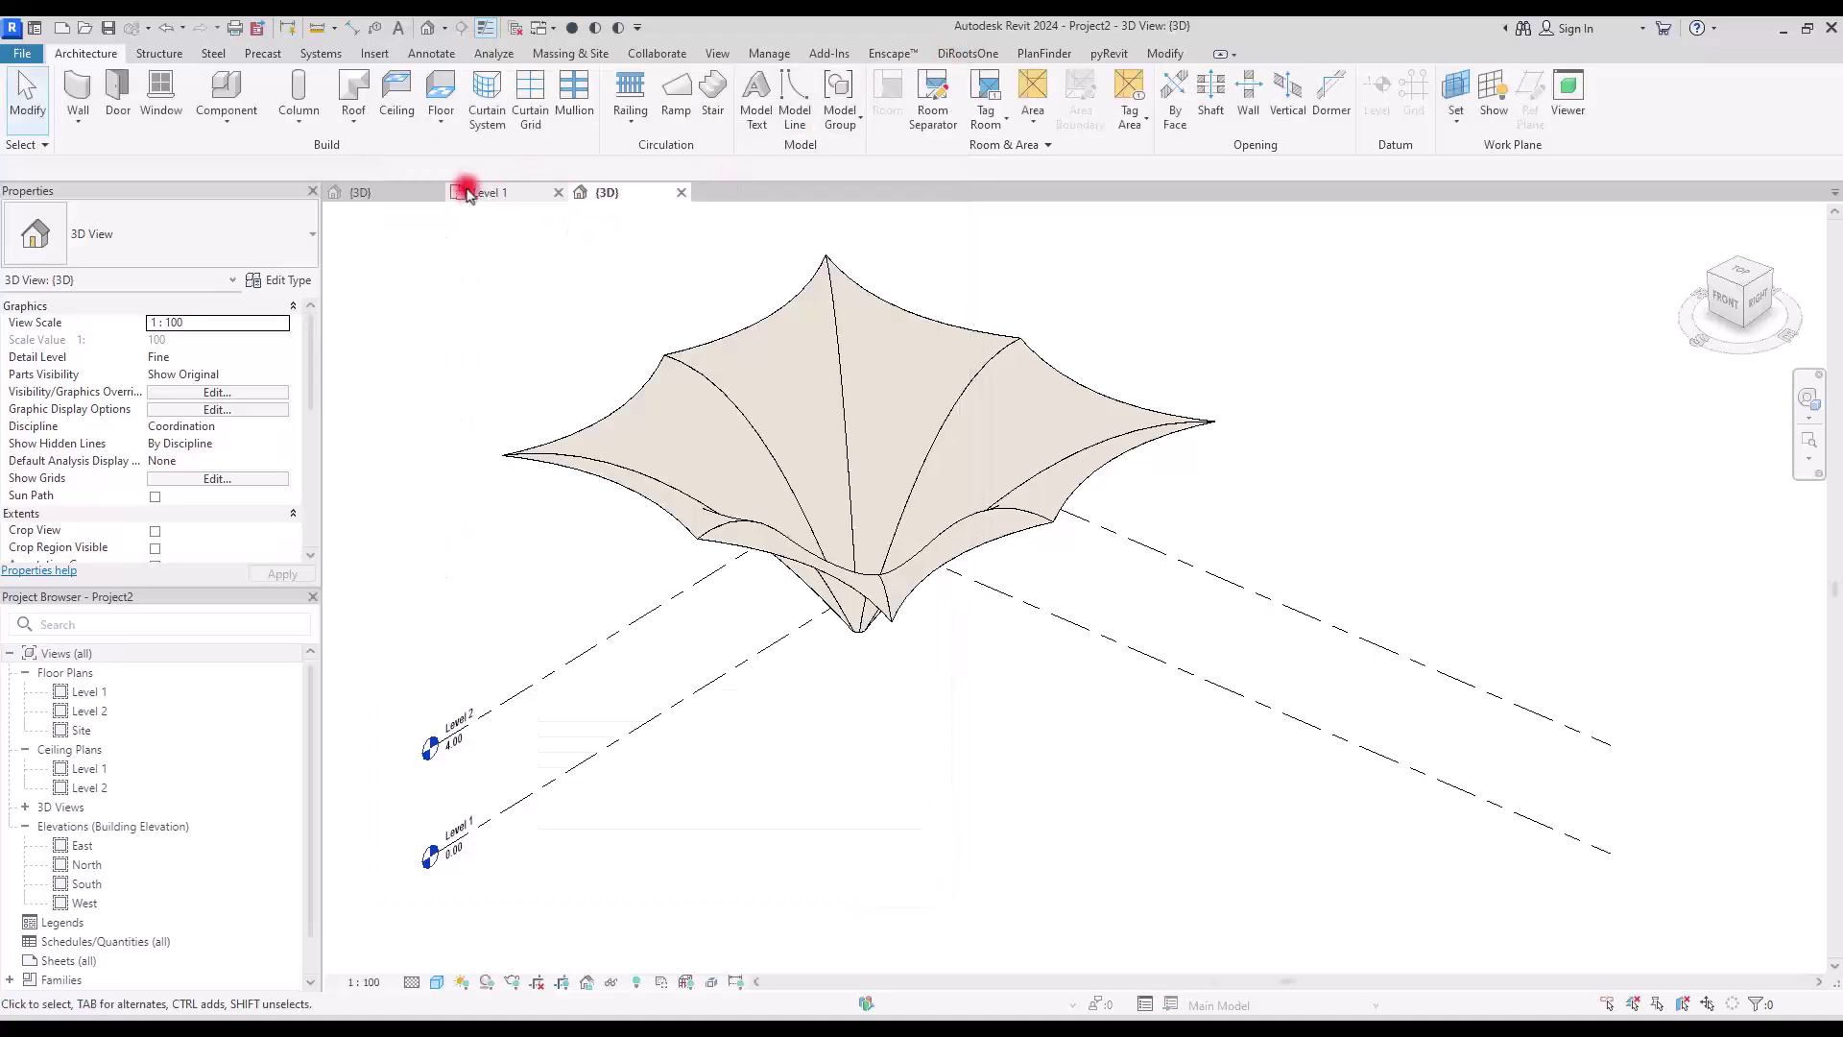
In the Level 1 floor plan, draw a vertical reference plane through the canopy's centre, extending below its lower edge.
{"action": "left_click", "coordinate": [488, 192]}
{"action": "scroll", "coordinate": [730, 528], "scroll_direction": "down", "scroll_amount": 2}
{"action": "scroll", "coordinate": [873, 601], "scroll_direction": "up", "scroll_amount": 1}
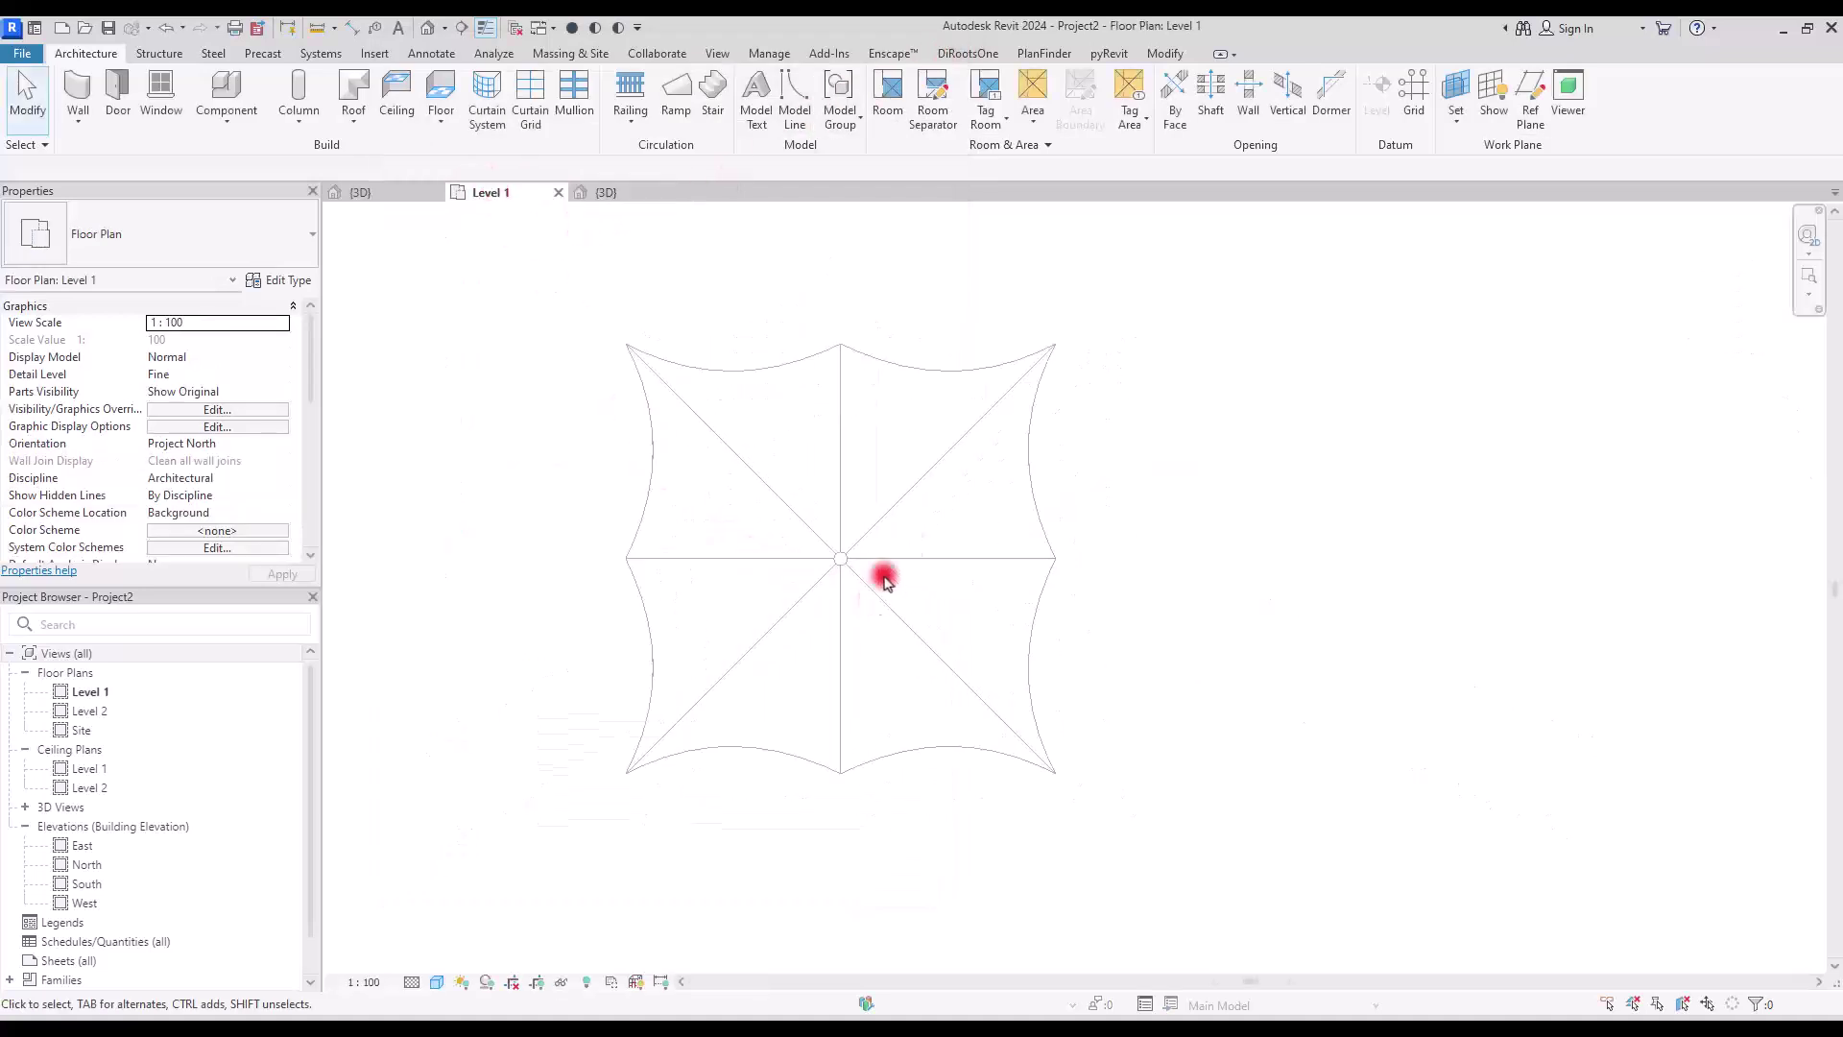
{"action": "left_click", "coordinate": [1531, 96]}
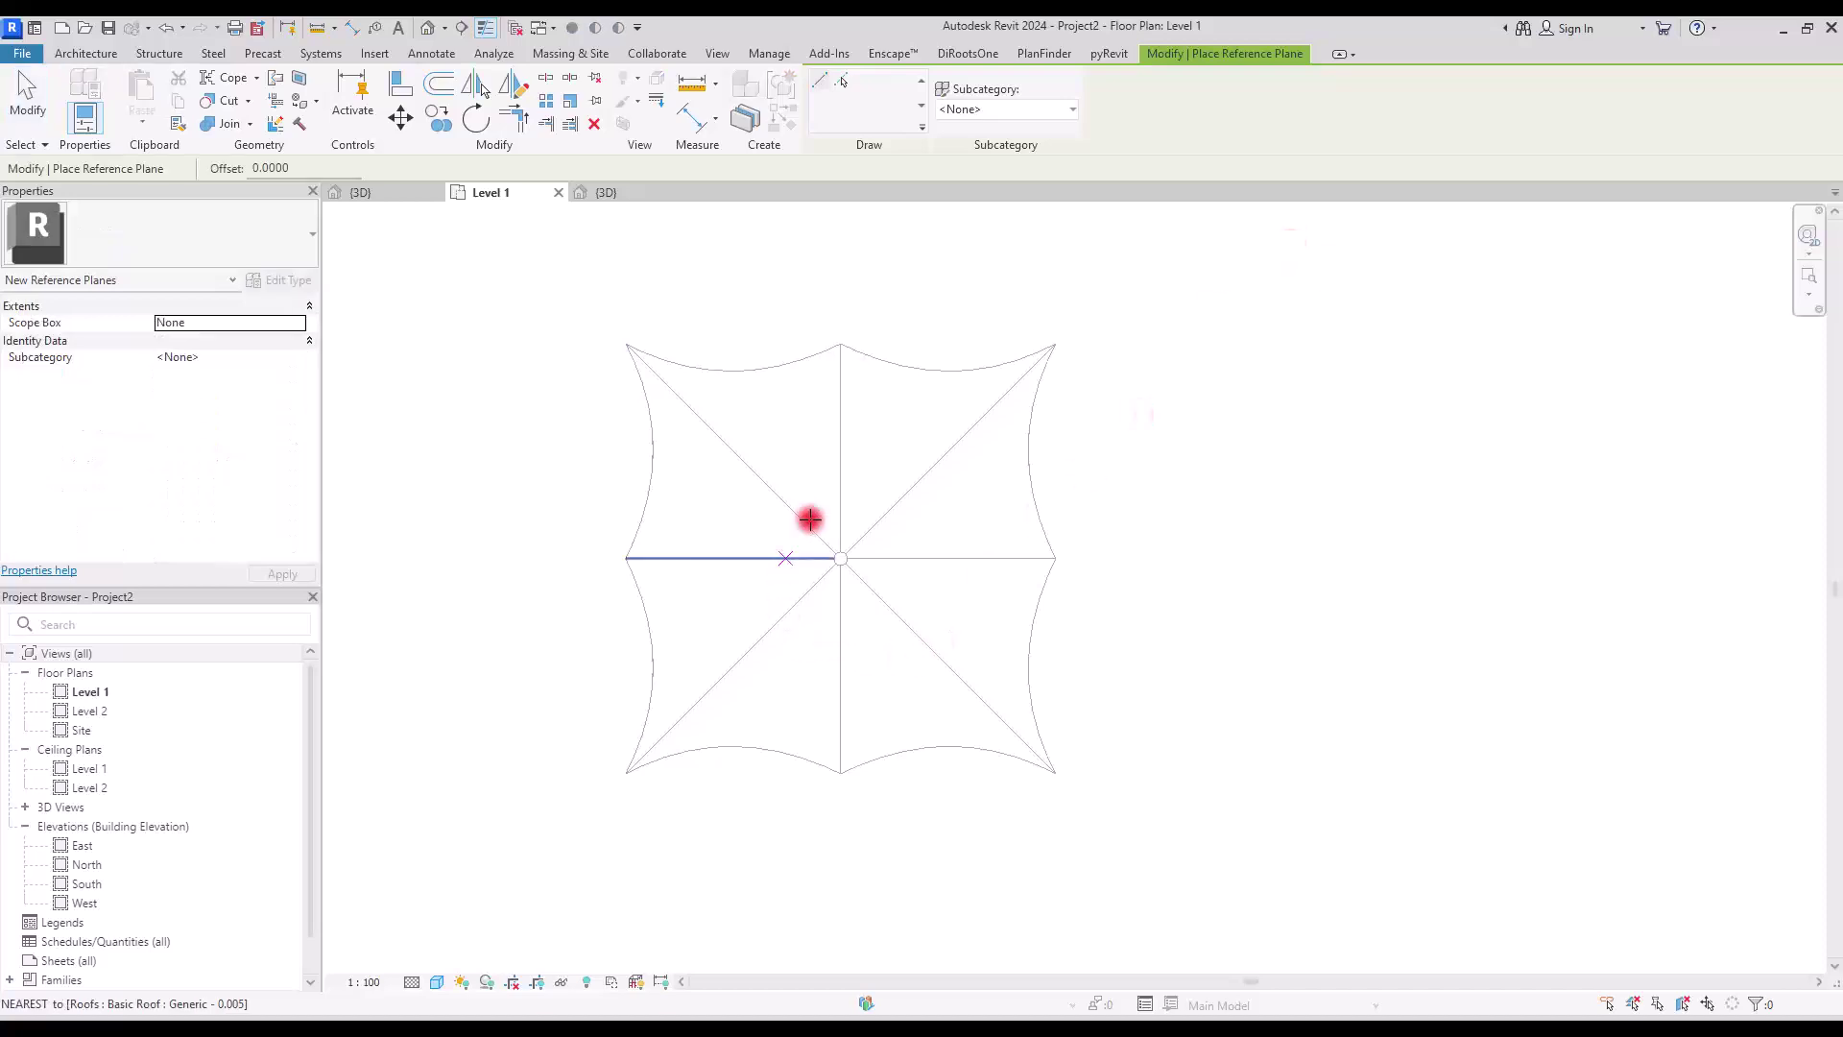
{"action": "left_click", "coordinate": [842, 448]}
{"action": "left_click", "coordinate": [843, 910]}
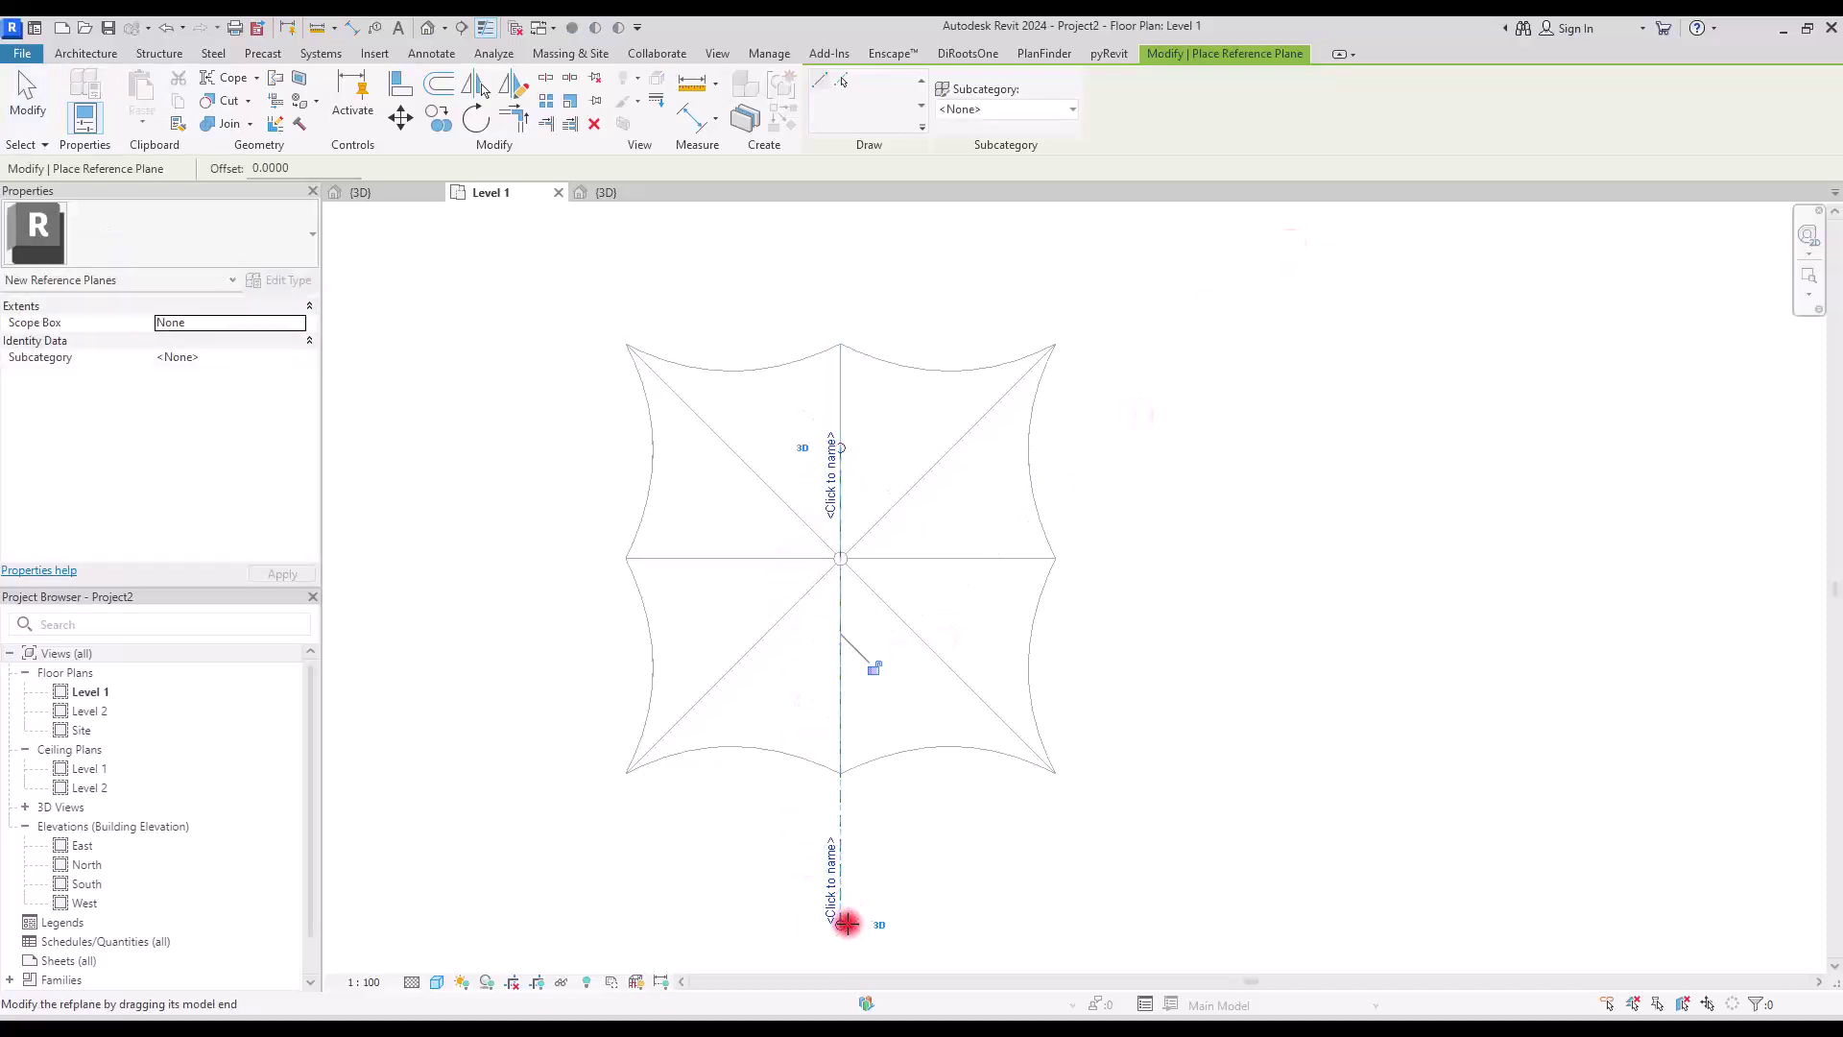
{"action": "key", "text": "Escape"}
{"action": "key", "text": "Escape"}
Name the reference plane through the canopy's centre "a".
{"action": "left_click", "coordinate": [840, 849]}
{"action": "left_click", "coordinate": [831, 864]}
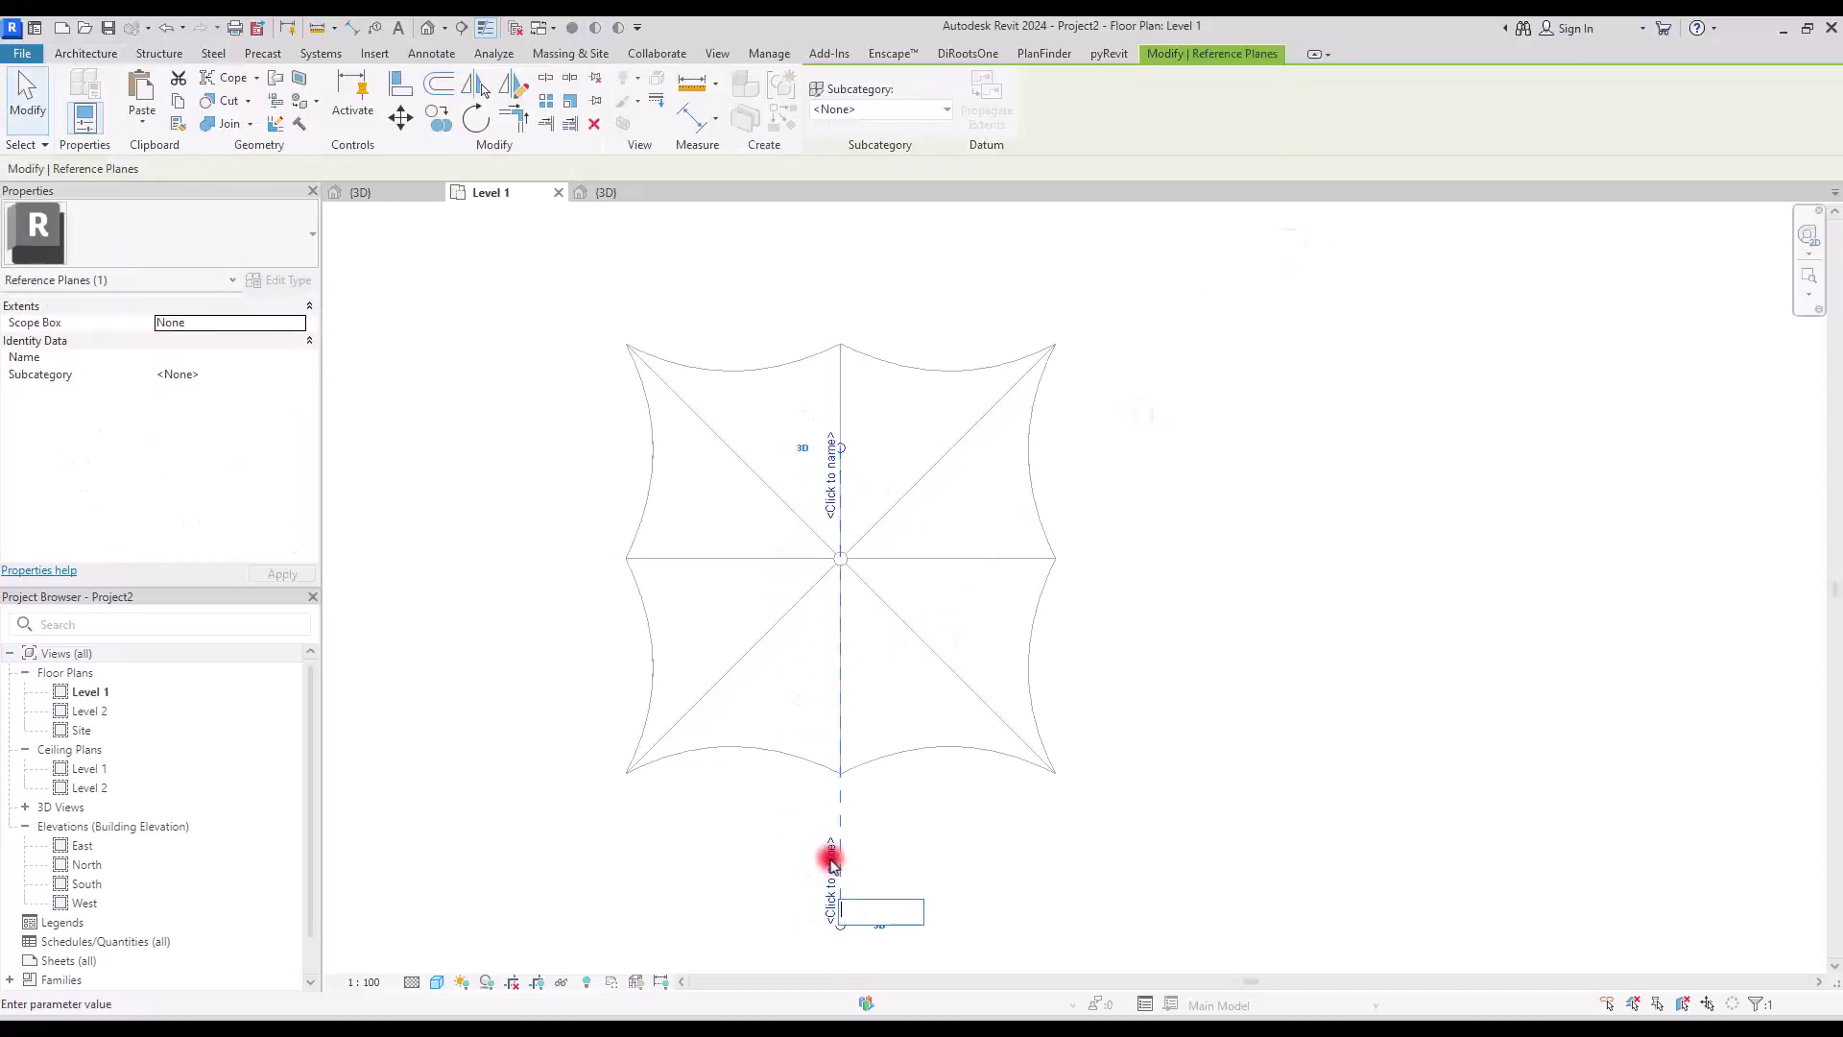
{"action": "key", "text": "Return"}
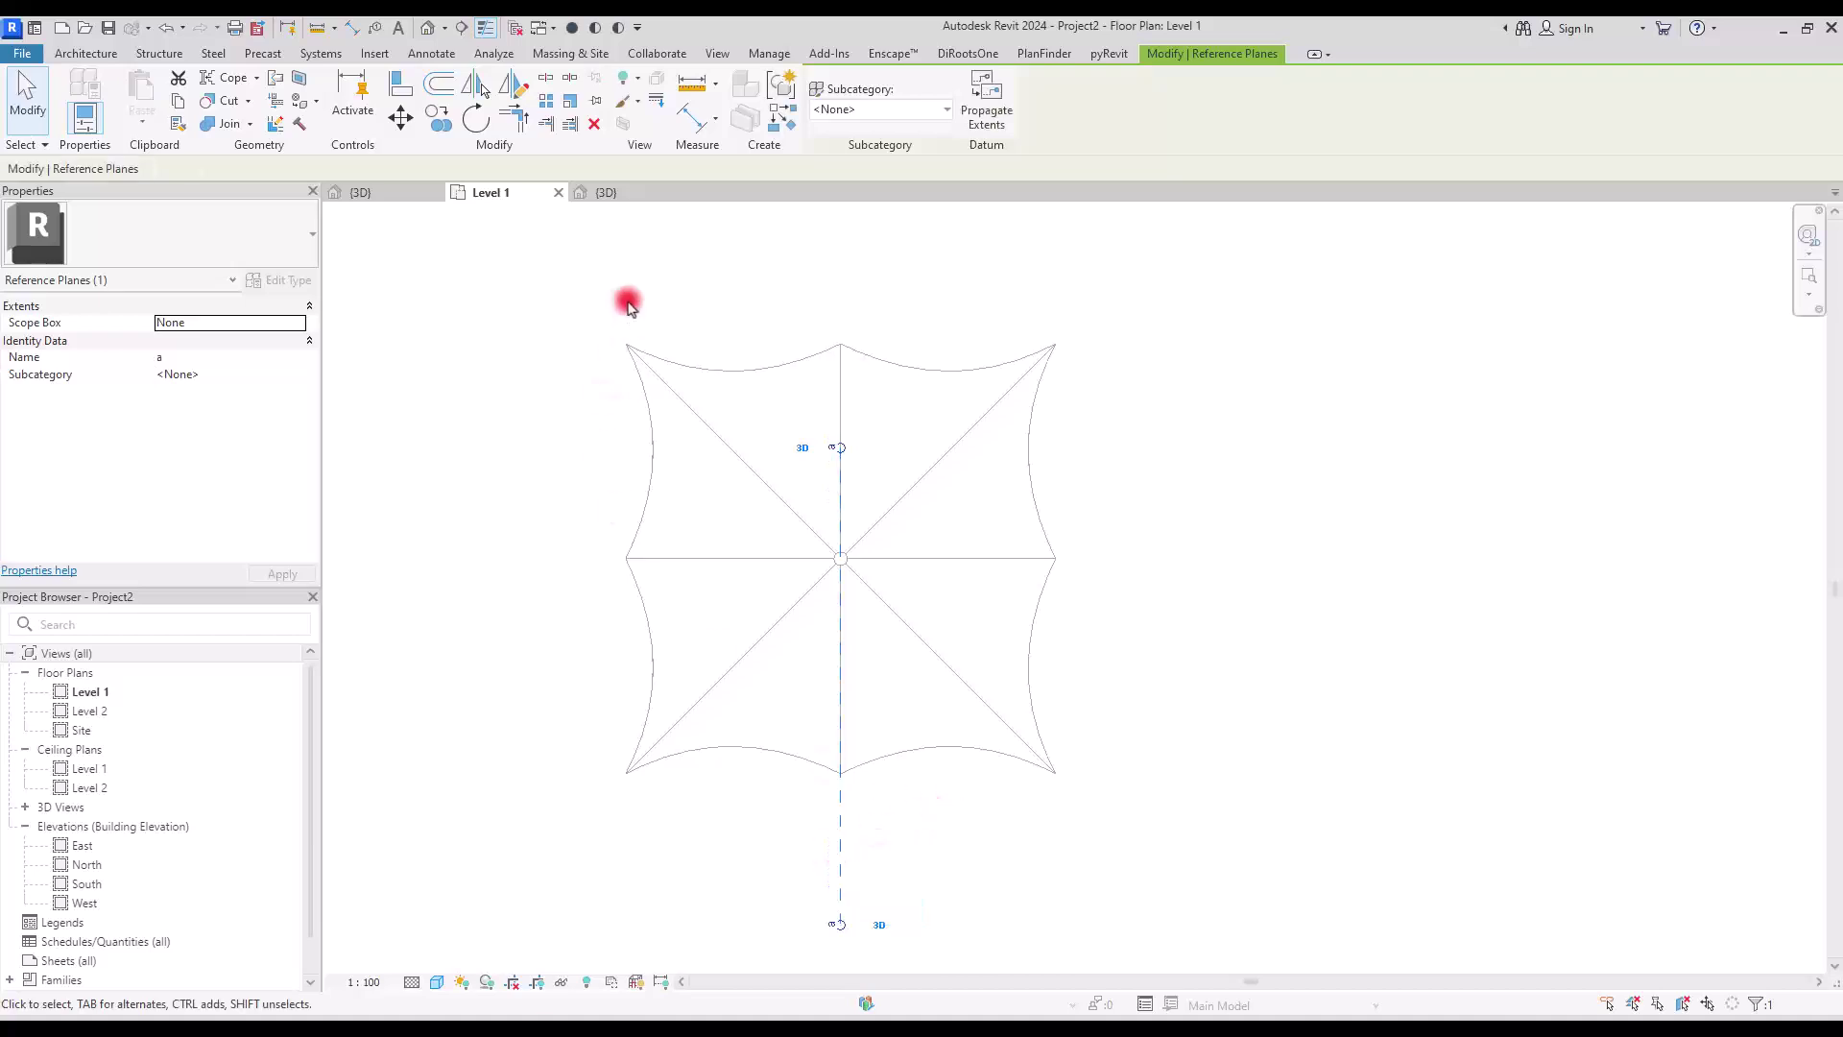
{"action": "key", "text": "Escape"}
Start an in-place model of the Generic Models category in the 3D view and accept the default name.
{"action": "left_click", "coordinate": [608, 194]}
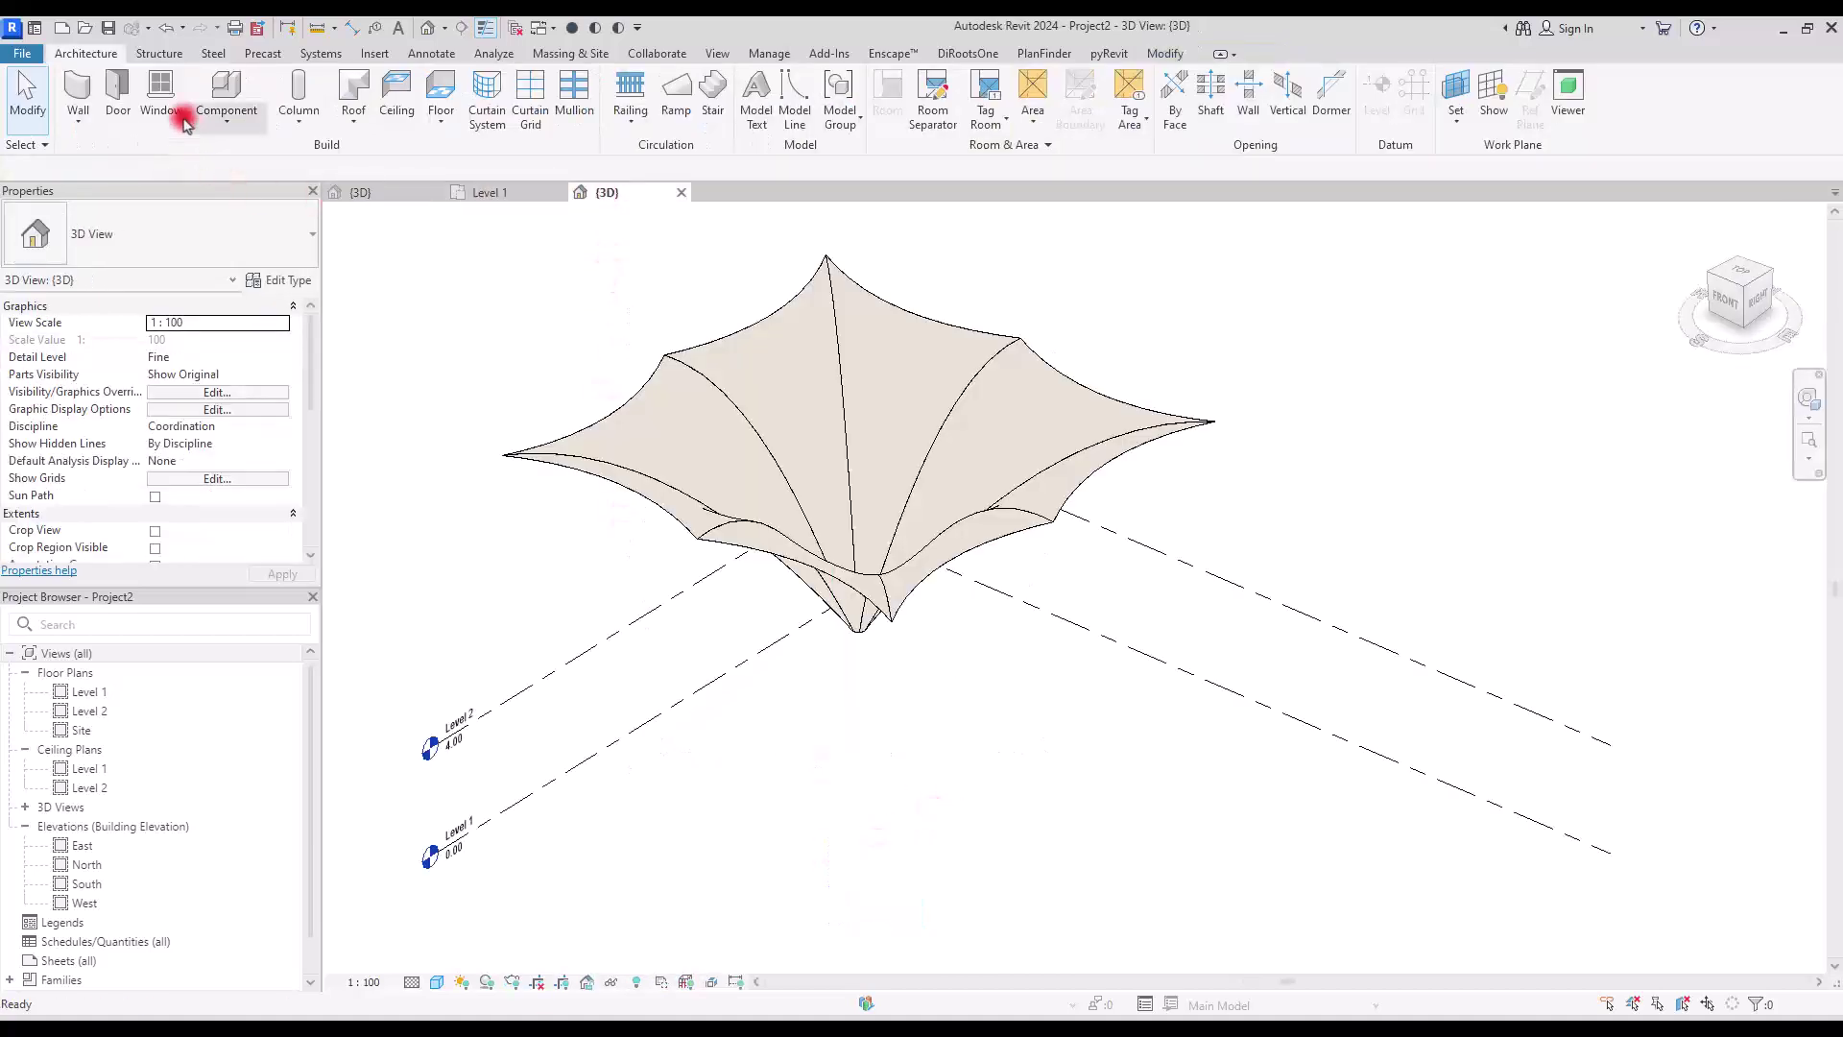
{"action": "left_click", "coordinate": [221, 115]}
{"action": "left_click", "coordinate": [259, 188]}
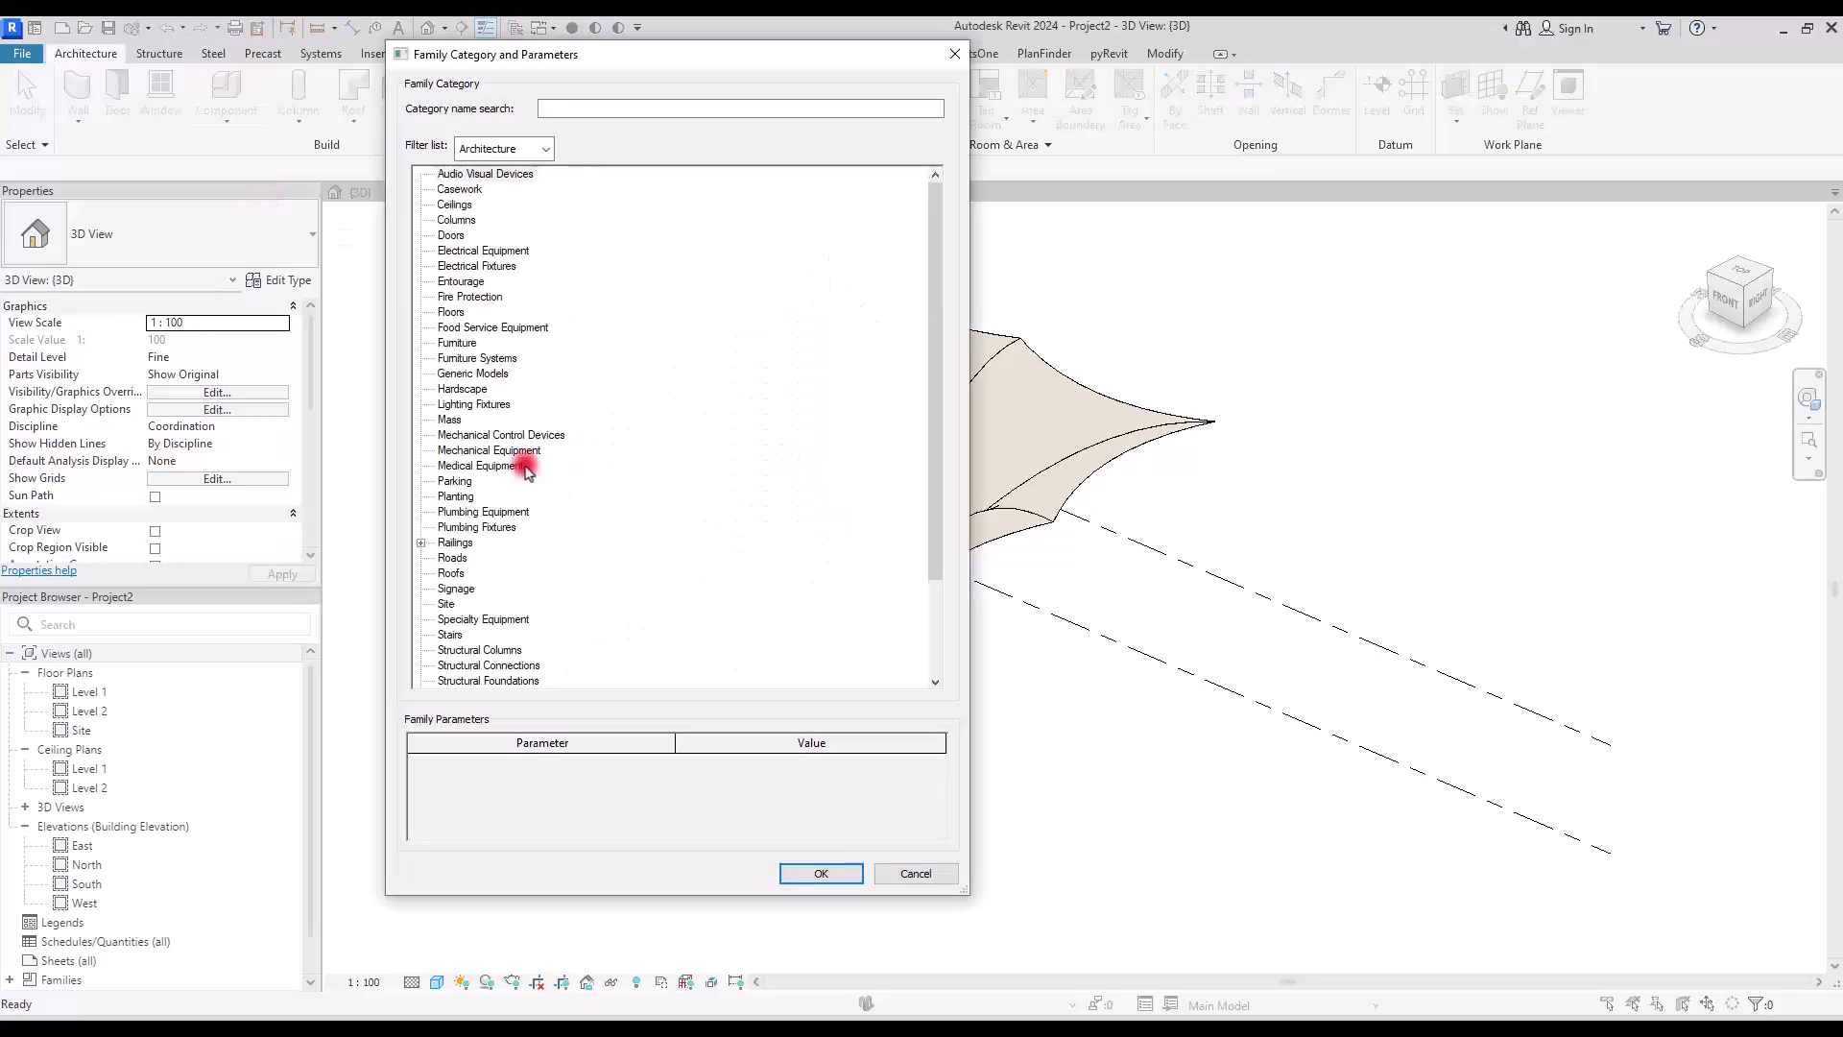
{"action": "double_click", "coordinate": [470, 374]}
{"action": "left_click", "coordinate": [889, 477]}
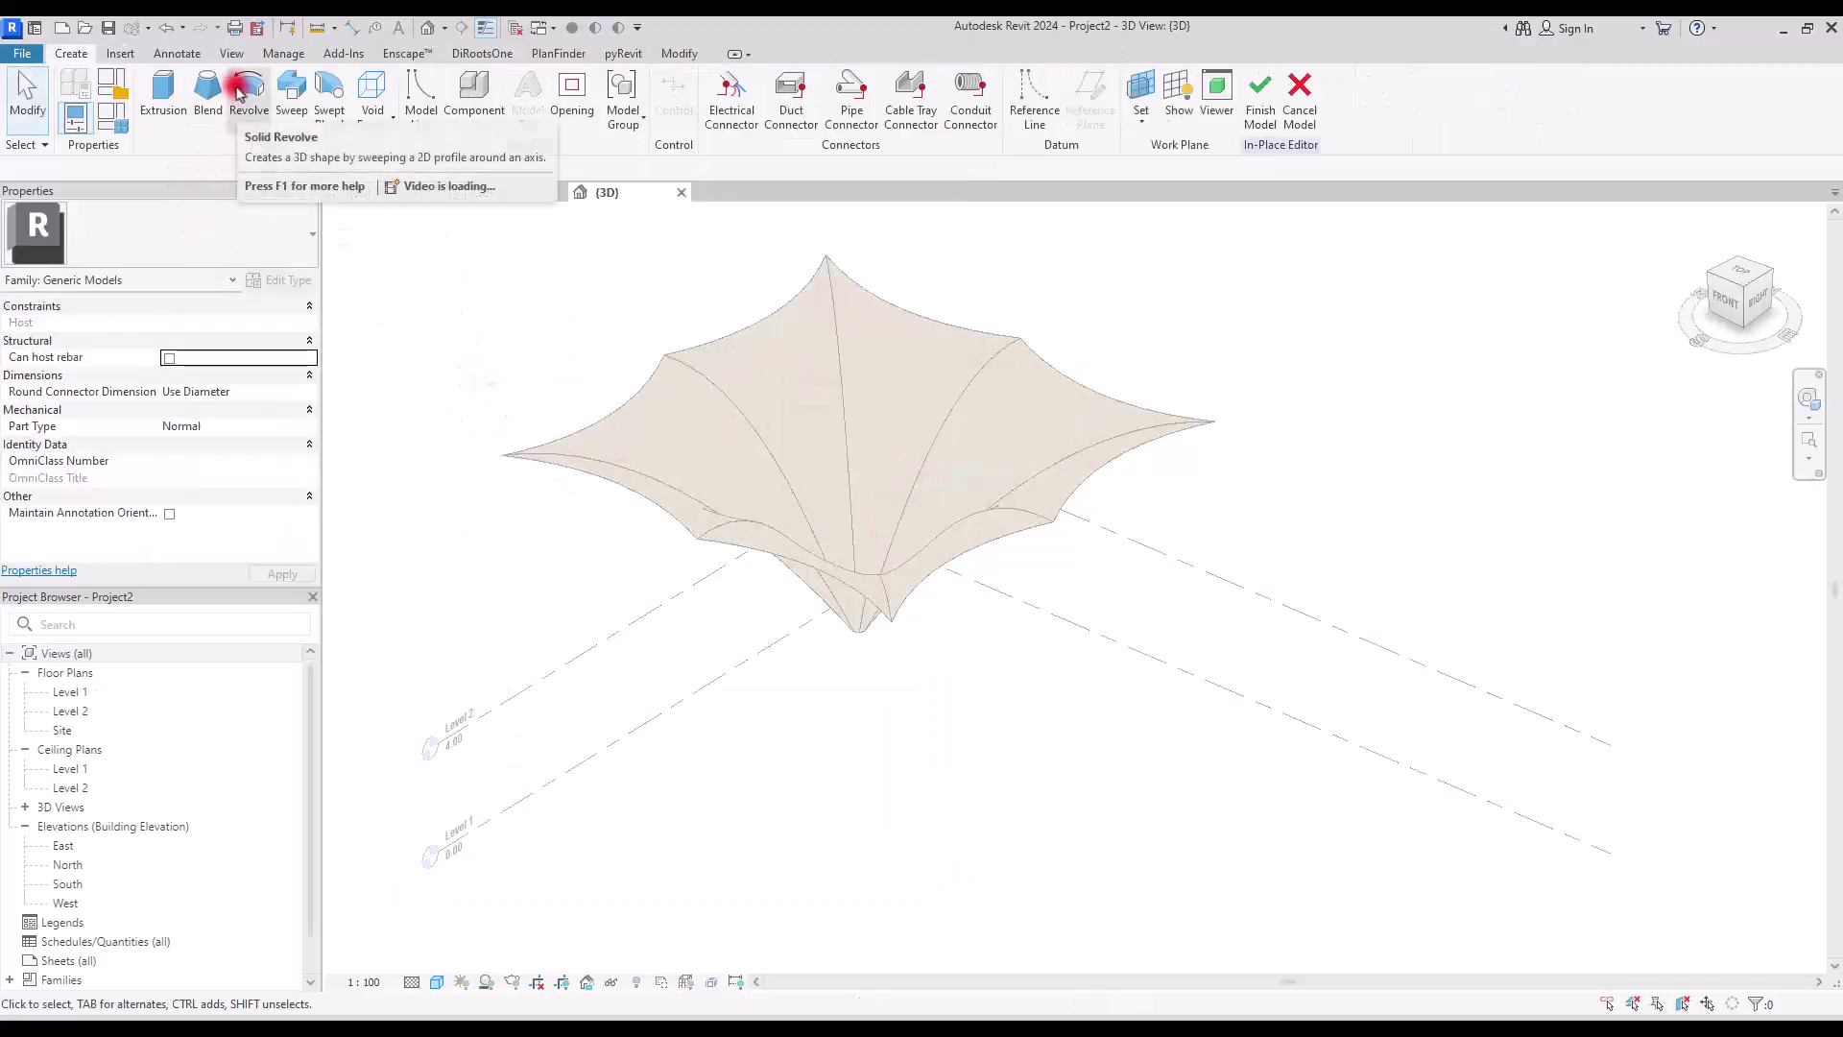
Start a solid revolve, set its work plane to Reference Plane : a, and display that plane.
{"action": "left_click", "coordinate": [248, 96]}
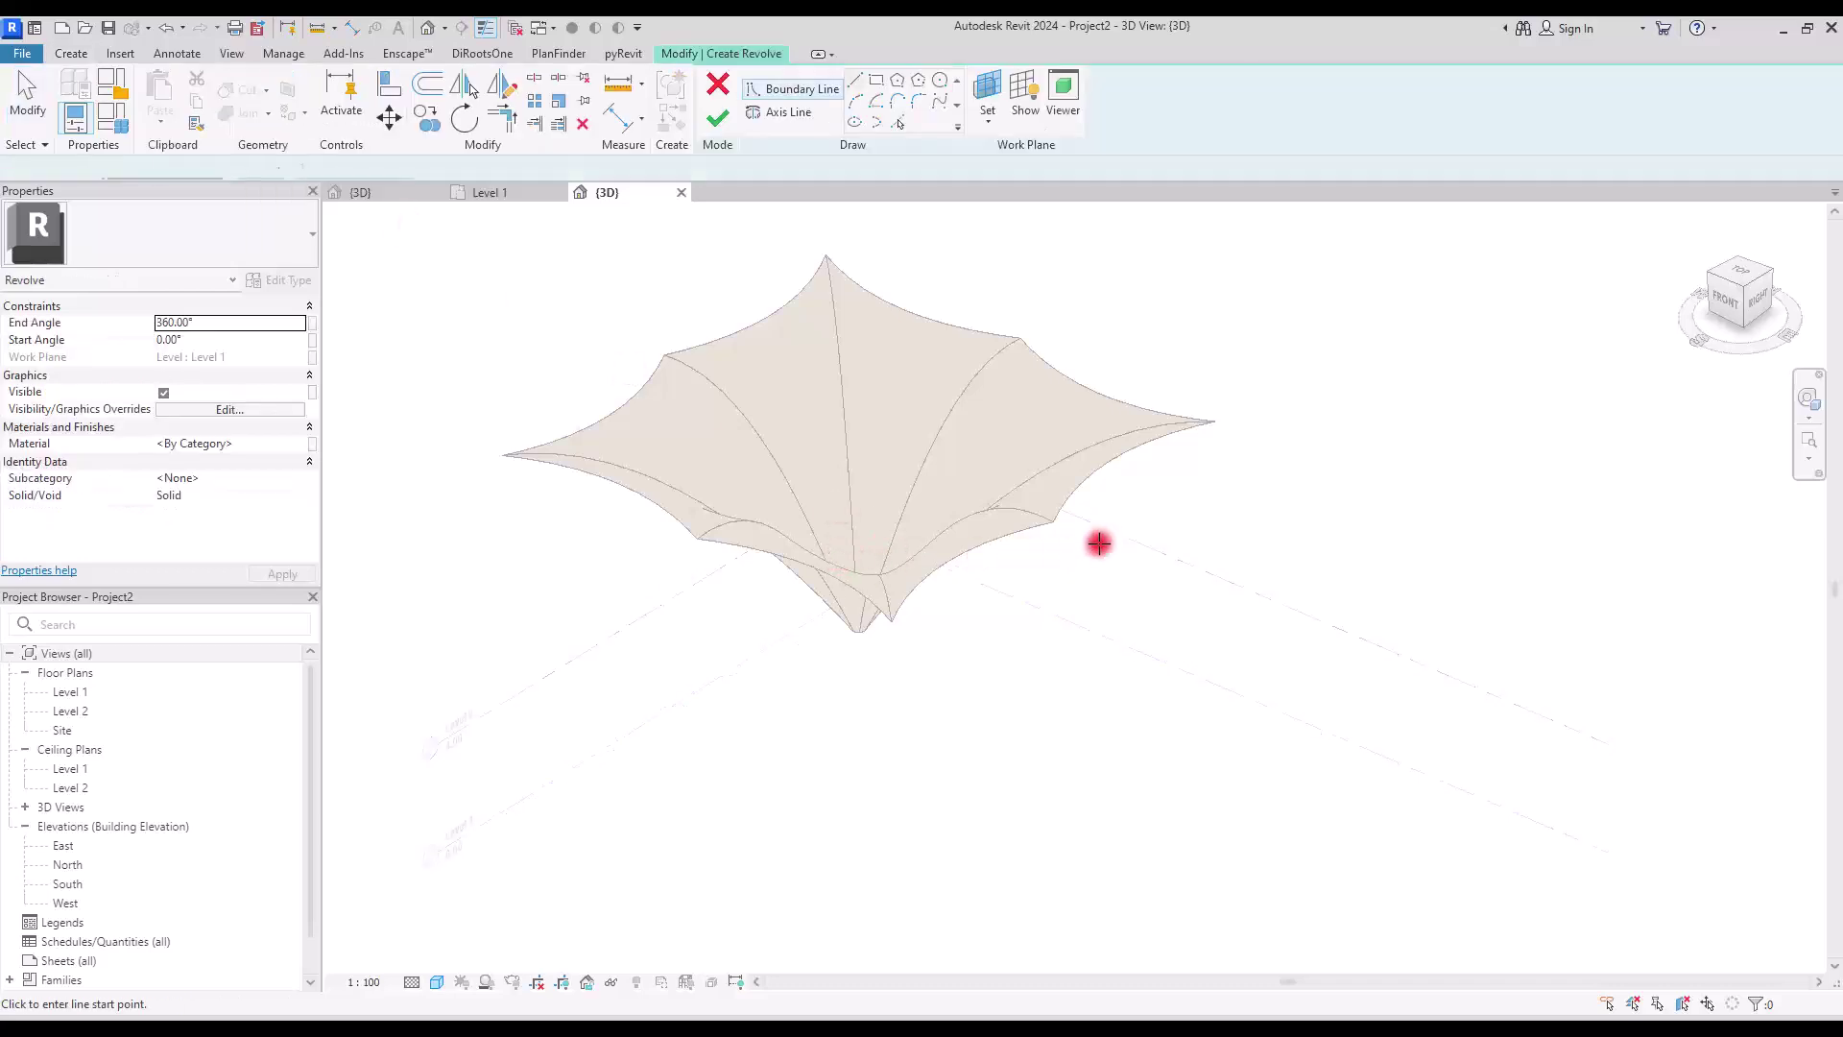
{"action": "left_click", "coordinate": [988, 118]}
{"action": "left_click", "coordinate": [1020, 151]}
{"action": "left_click", "coordinate": [611, 402]}
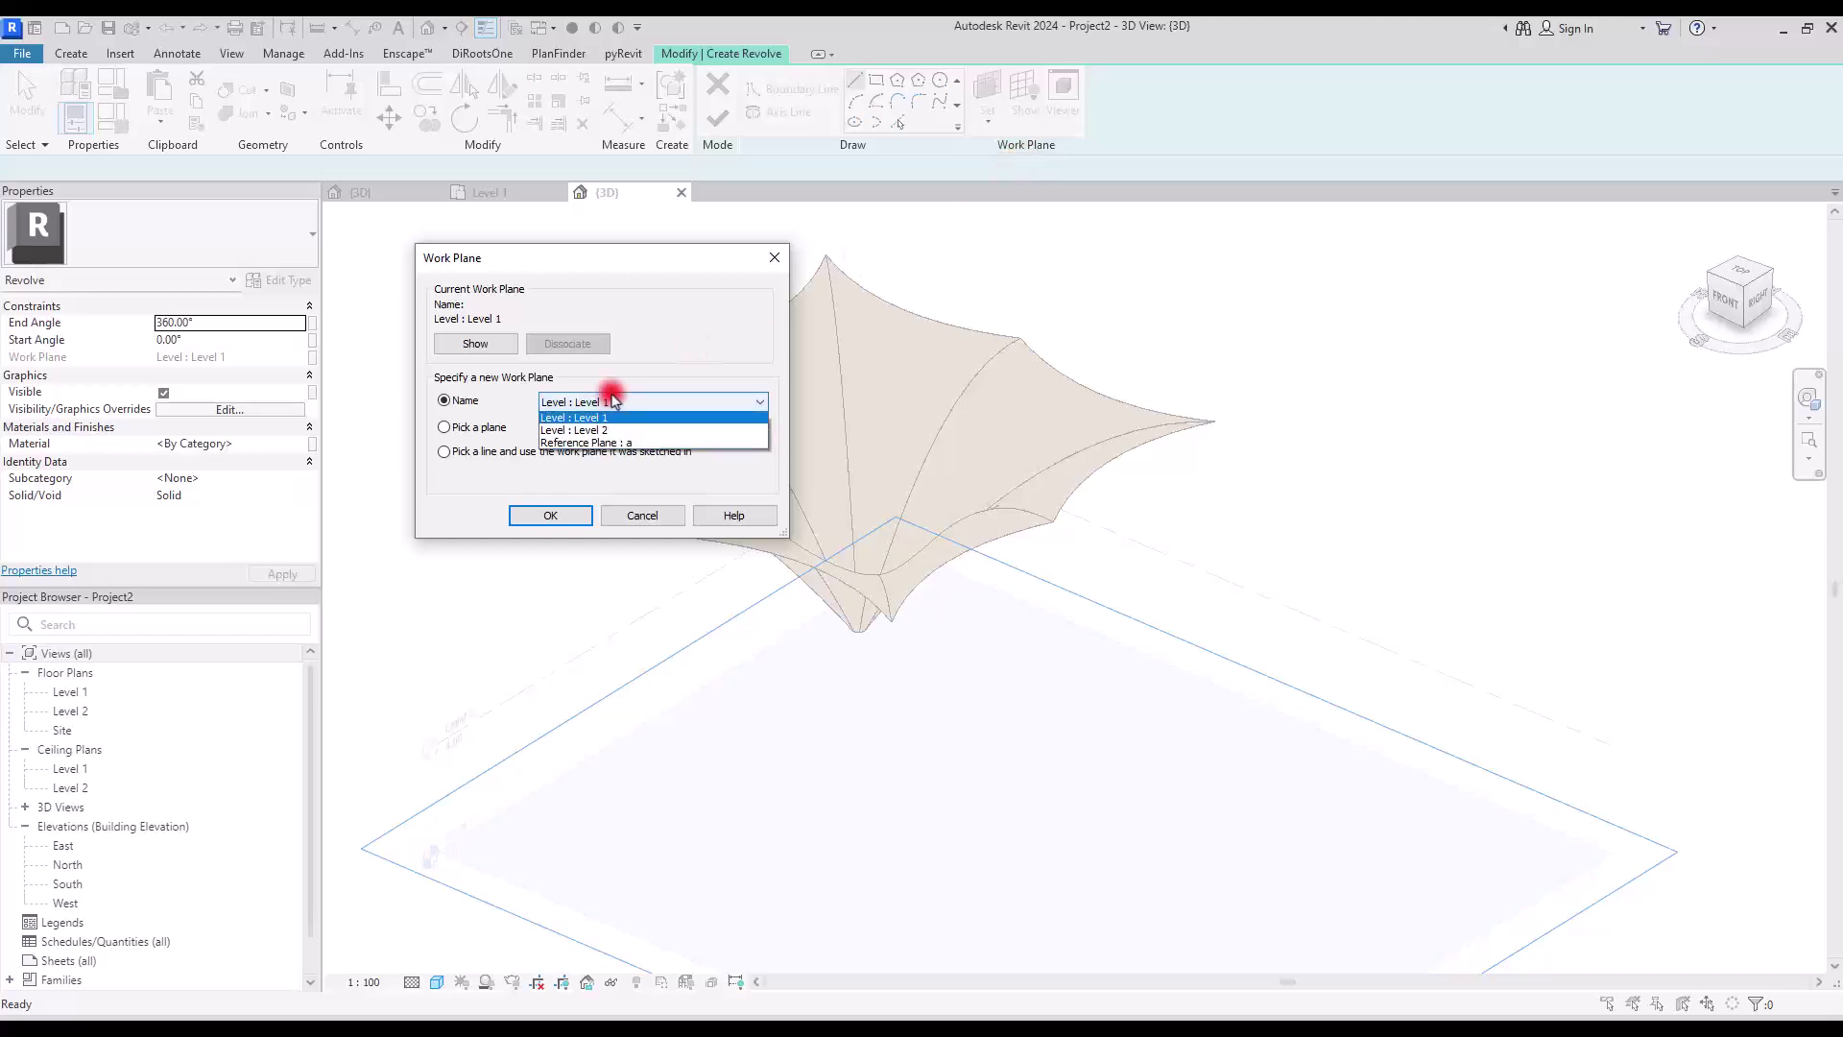
{"action": "left_click", "coordinate": [683, 445]}
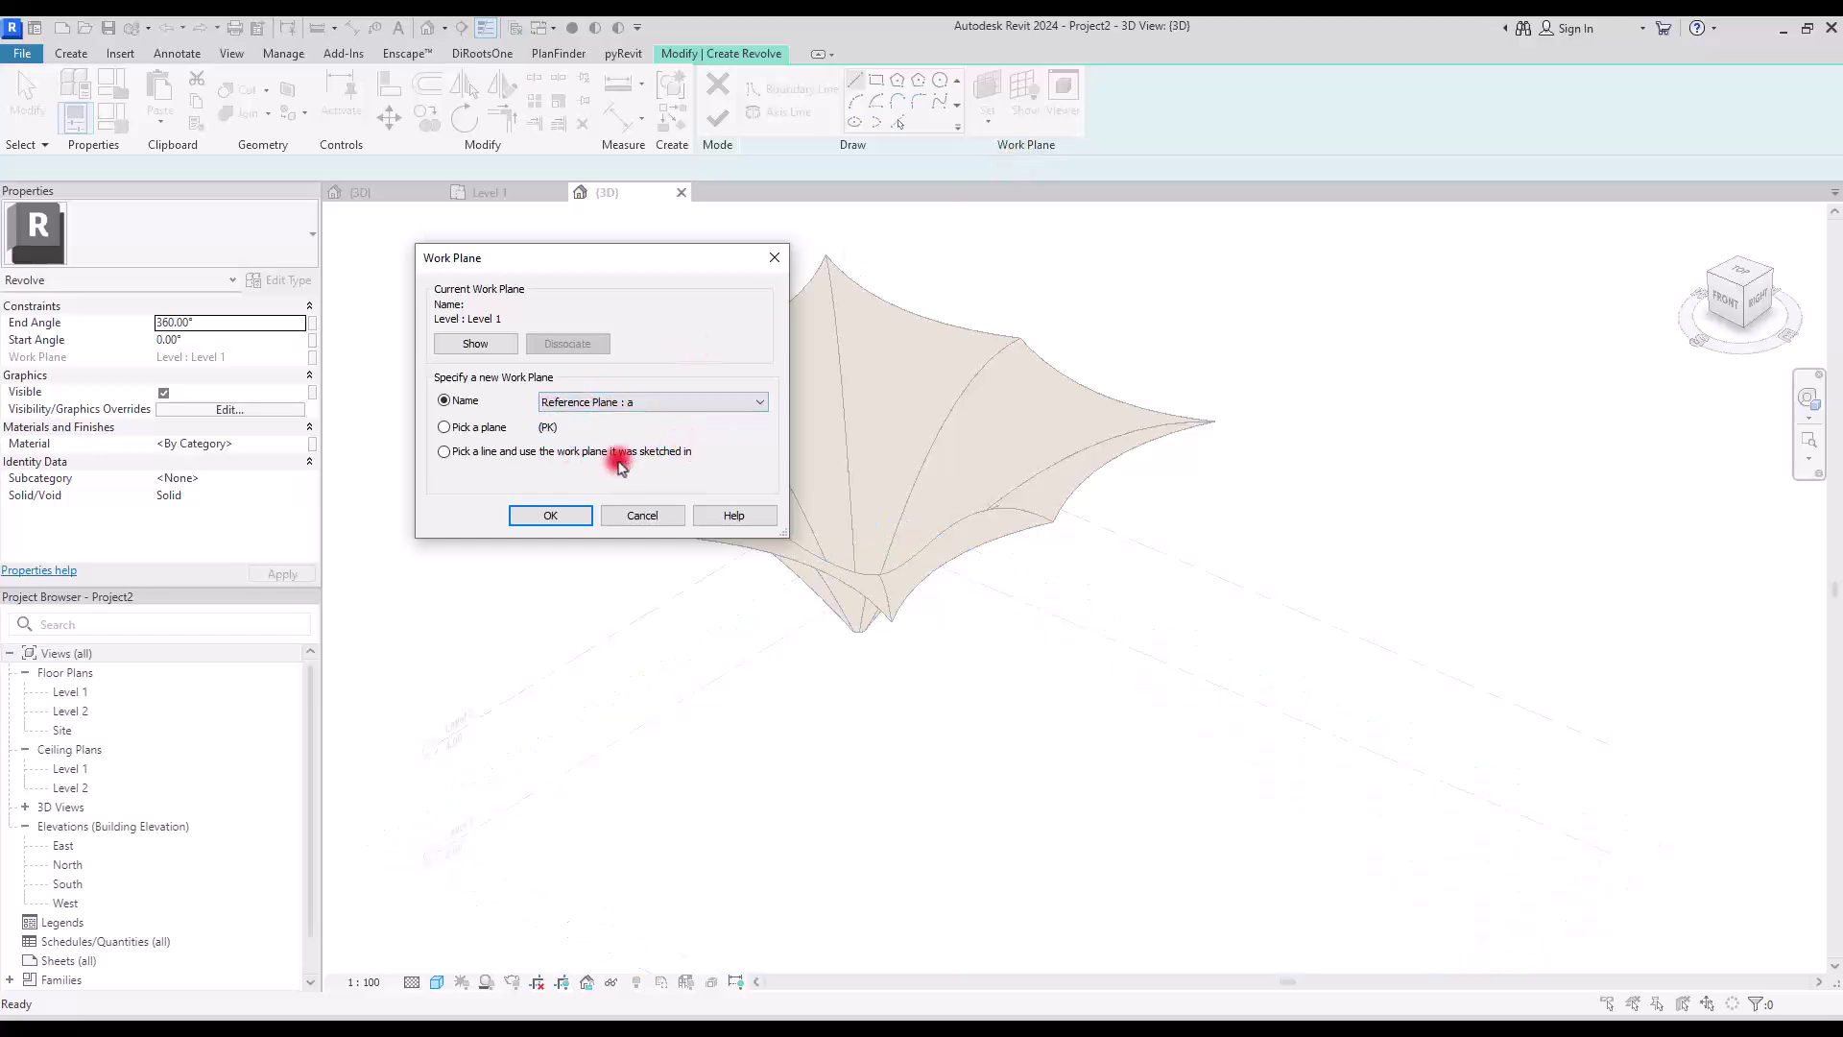
{"action": "left_click", "coordinate": [542, 516]}
{"action": "left_click", "coordinate": [1019, 96]}
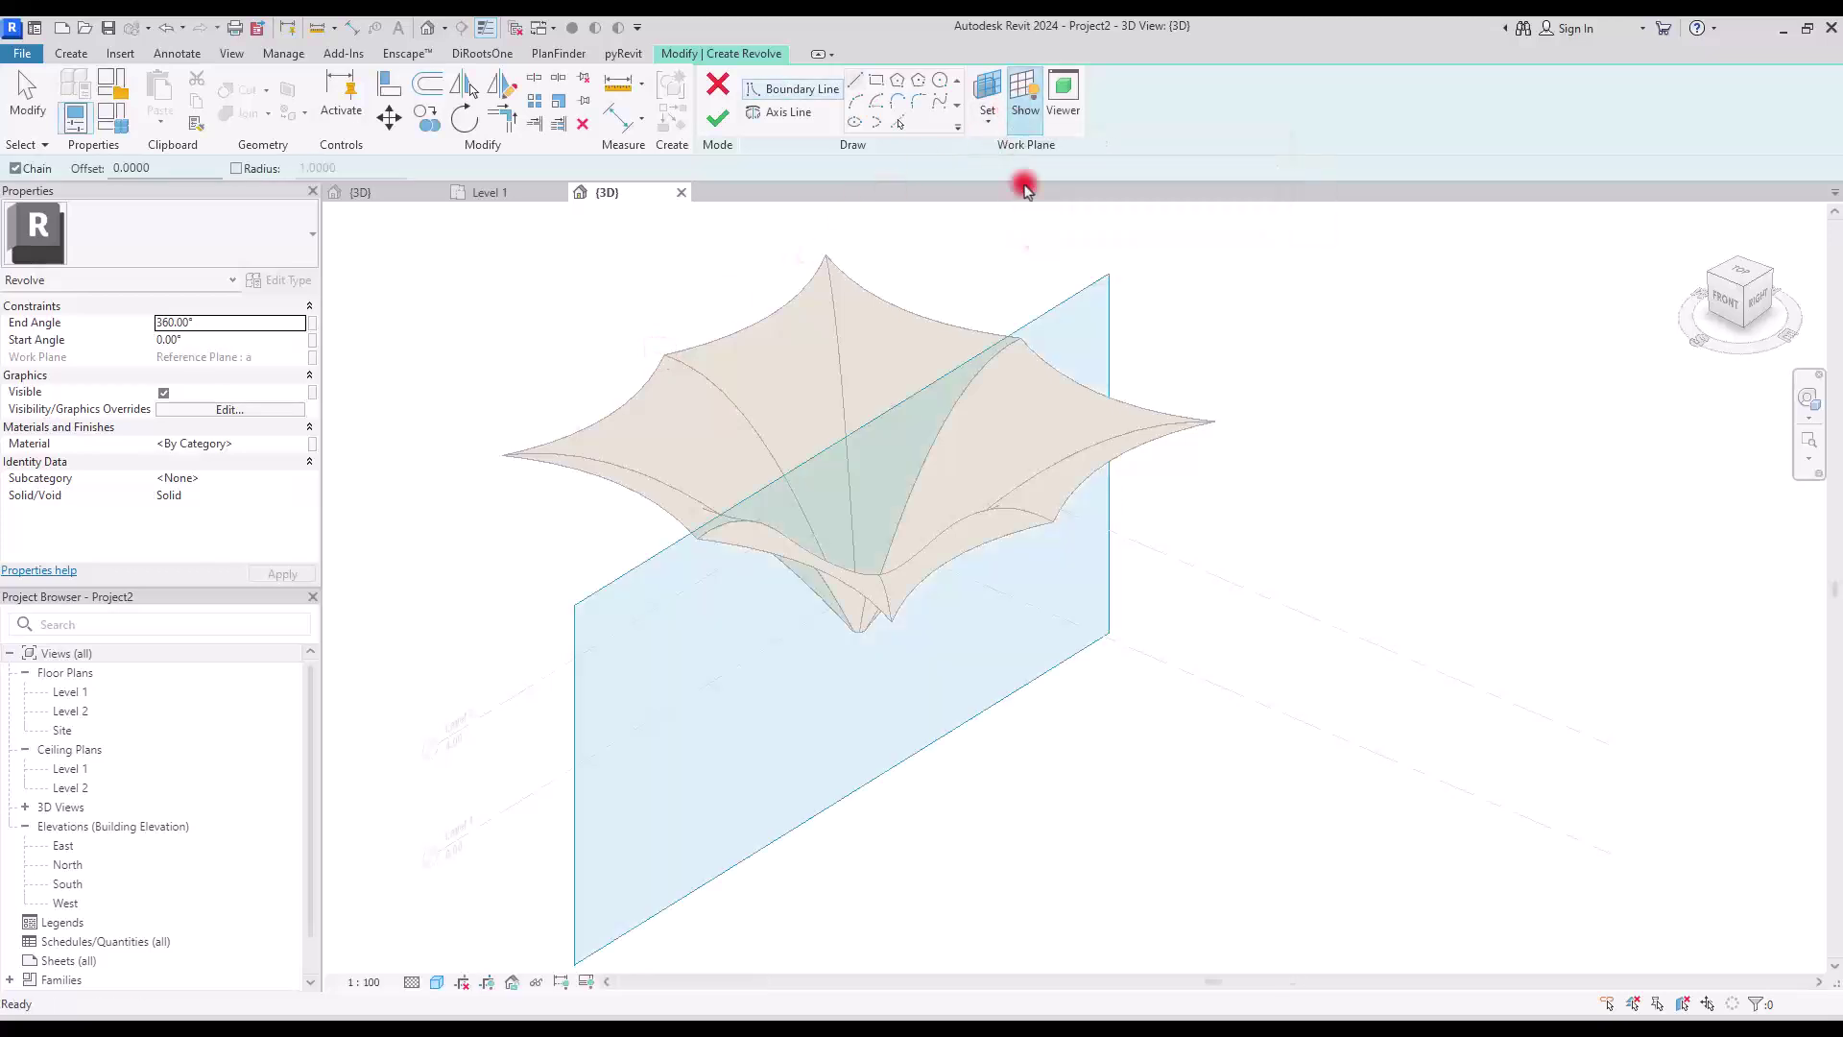
Draw a vertical axis line about 6.6 m long on the canopy's centreline, from inside its lower opening downward.
{"action": "scroll", "coordinate": [1013, 542], "scroll_direction": "down", "scroll_amount": 3}
{"action": "middle_click_drag", "start_coordinate": [1177, 620], "coordinate": [1095, 624], "text": "shift"}
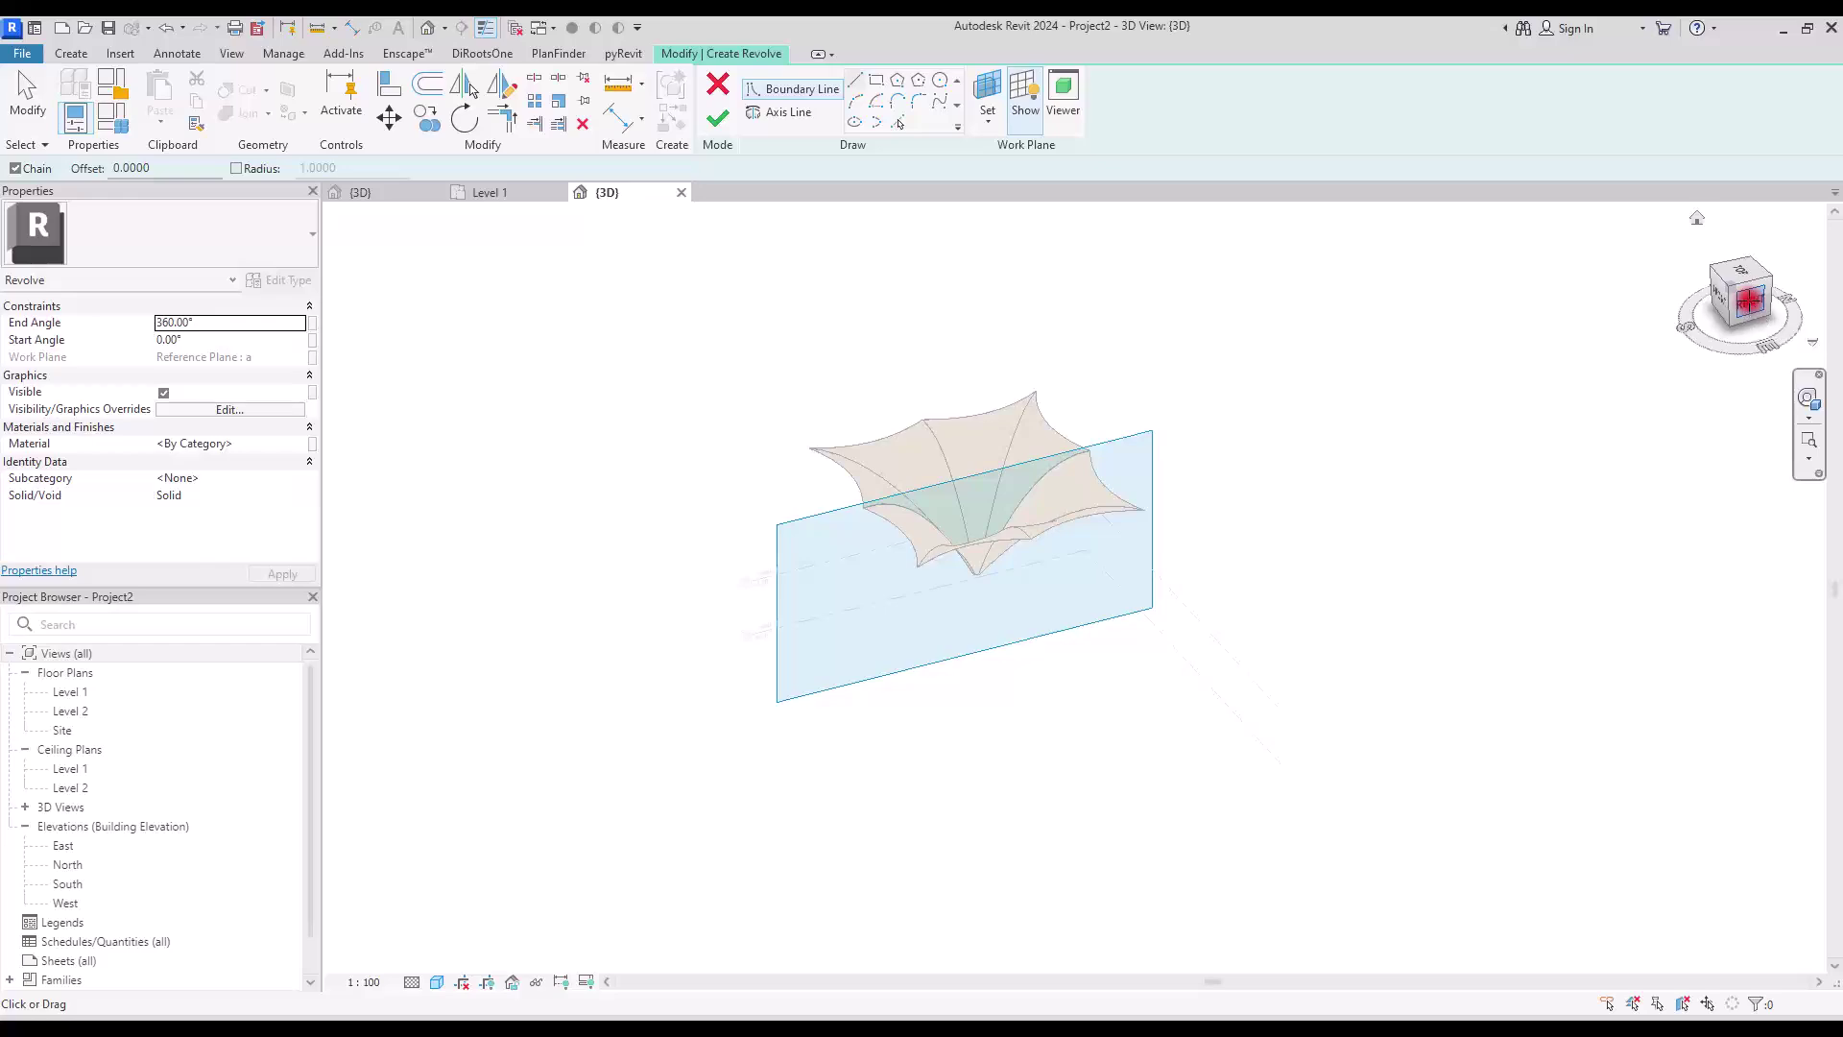
{"action": "left_click", "coordinate": [1749, 299]}
{"action": "scroll", "coordinate": [1420, 539], "scroll_direction": "up", "scroll_amount": 3}
{"action": "middle_click_drag", "start_coordinate": [947, 765], "coordinate": [881, 564]}
{"action": "scroll", "coordinate": [880, 555], "scroll_direction": "up", "scroll_amount": 3}
{"action": "left_click", "coordinate": [1024, 91]}
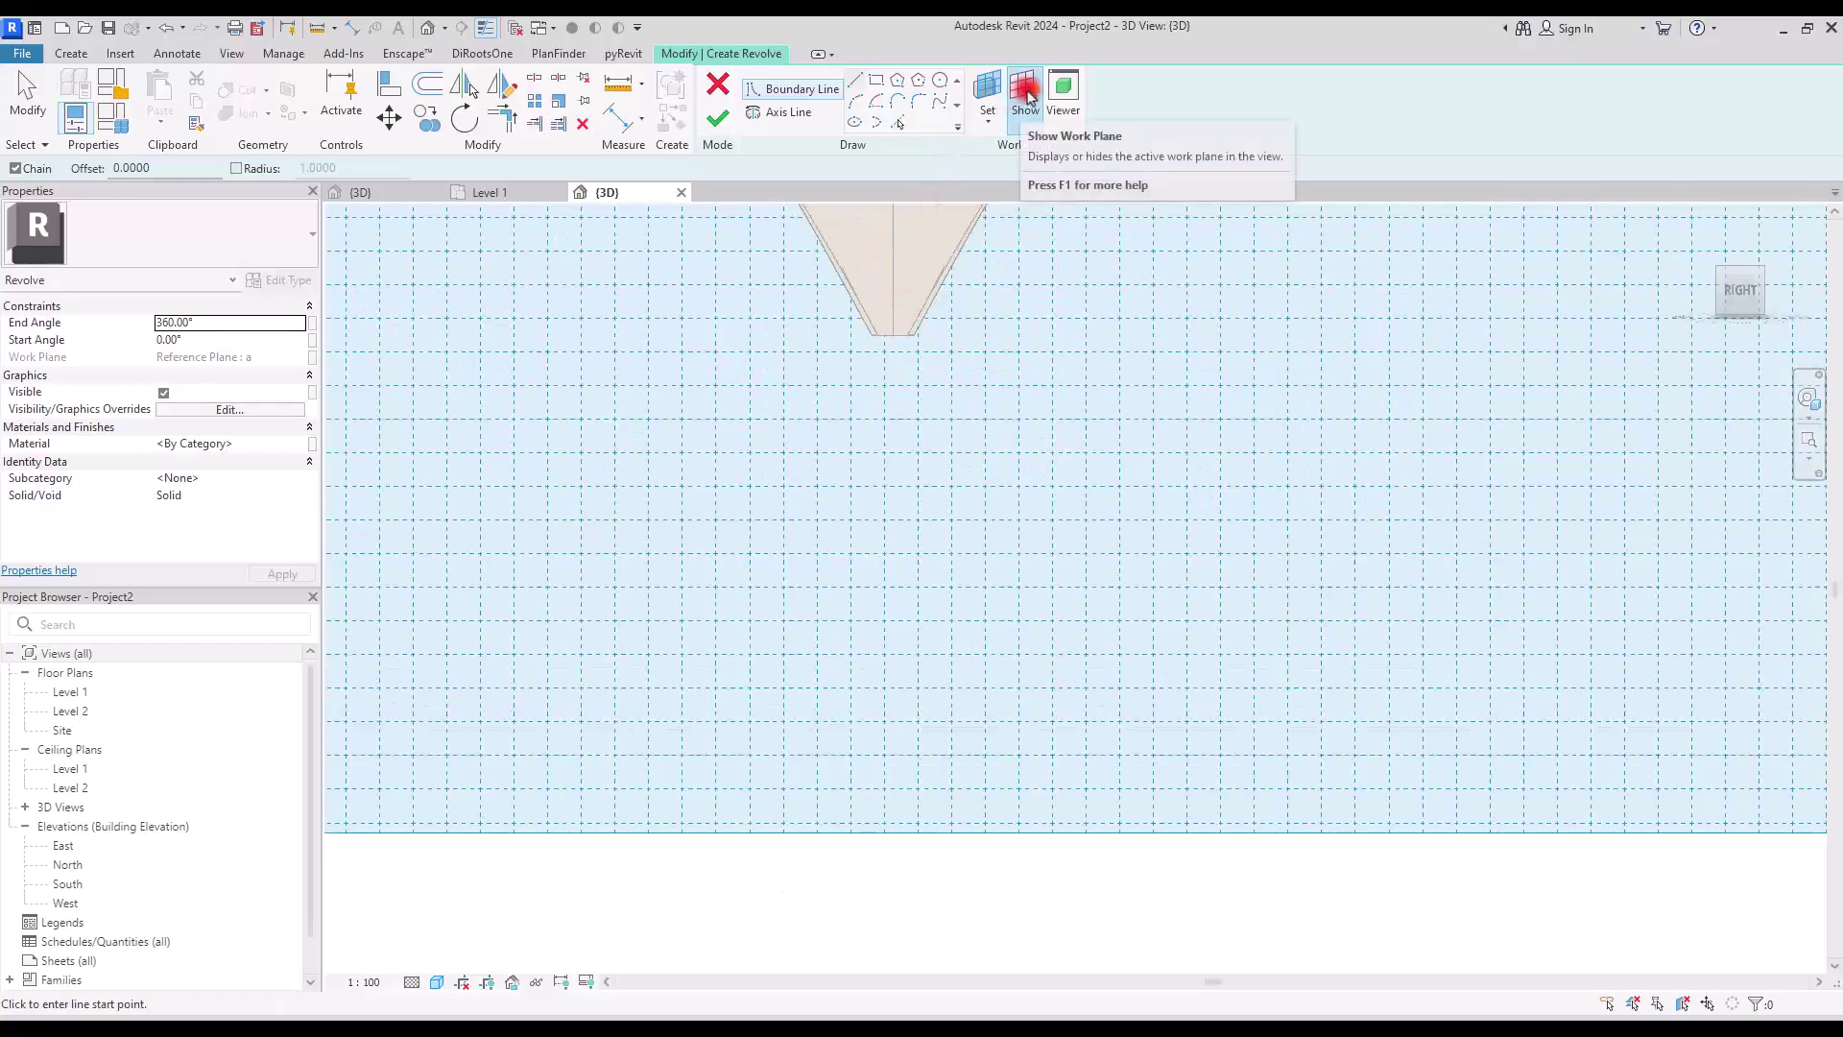
{"action": "left_click", "coordinate": [1025, 93]}
{"action": "scroll", "coordinate": [934, 317], "scroll_direction": "up", "scroll_amount": 2}
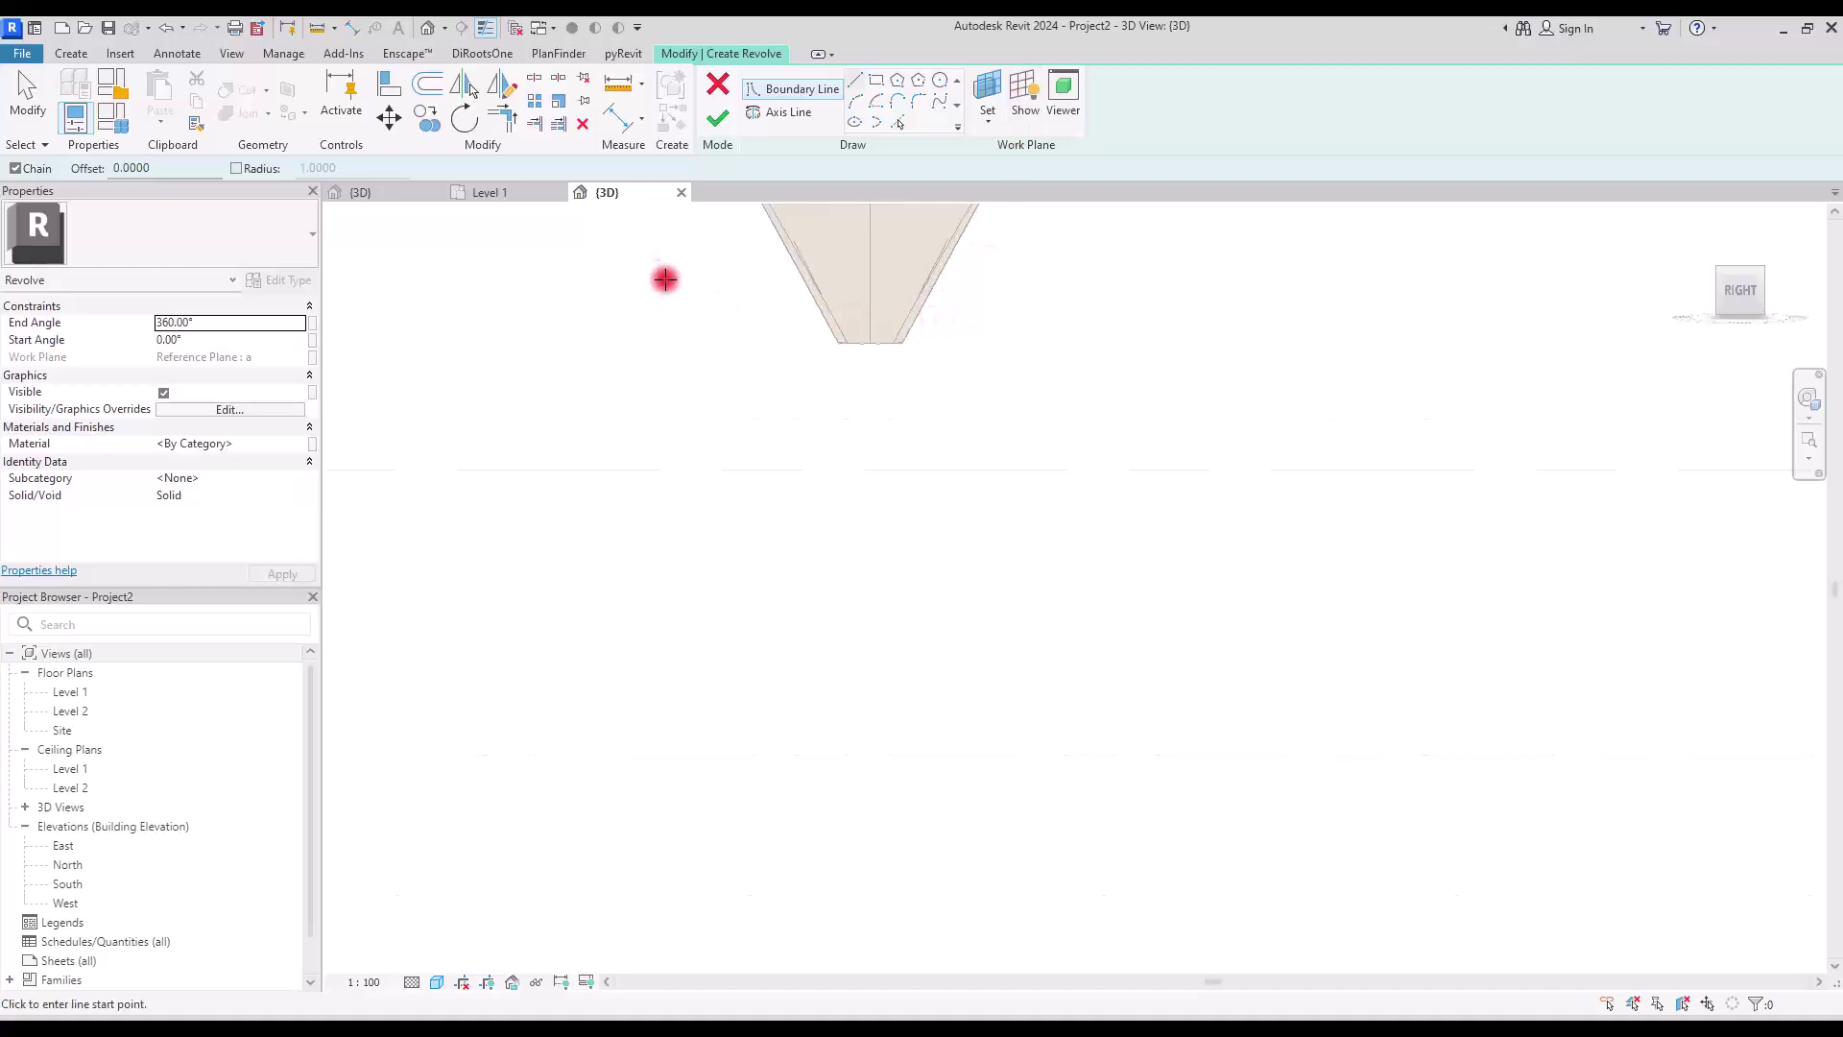
{"action": "left_click", "coordinate": [780, 112]}
{"action": "left_click", "coordinate": [873, 274]}
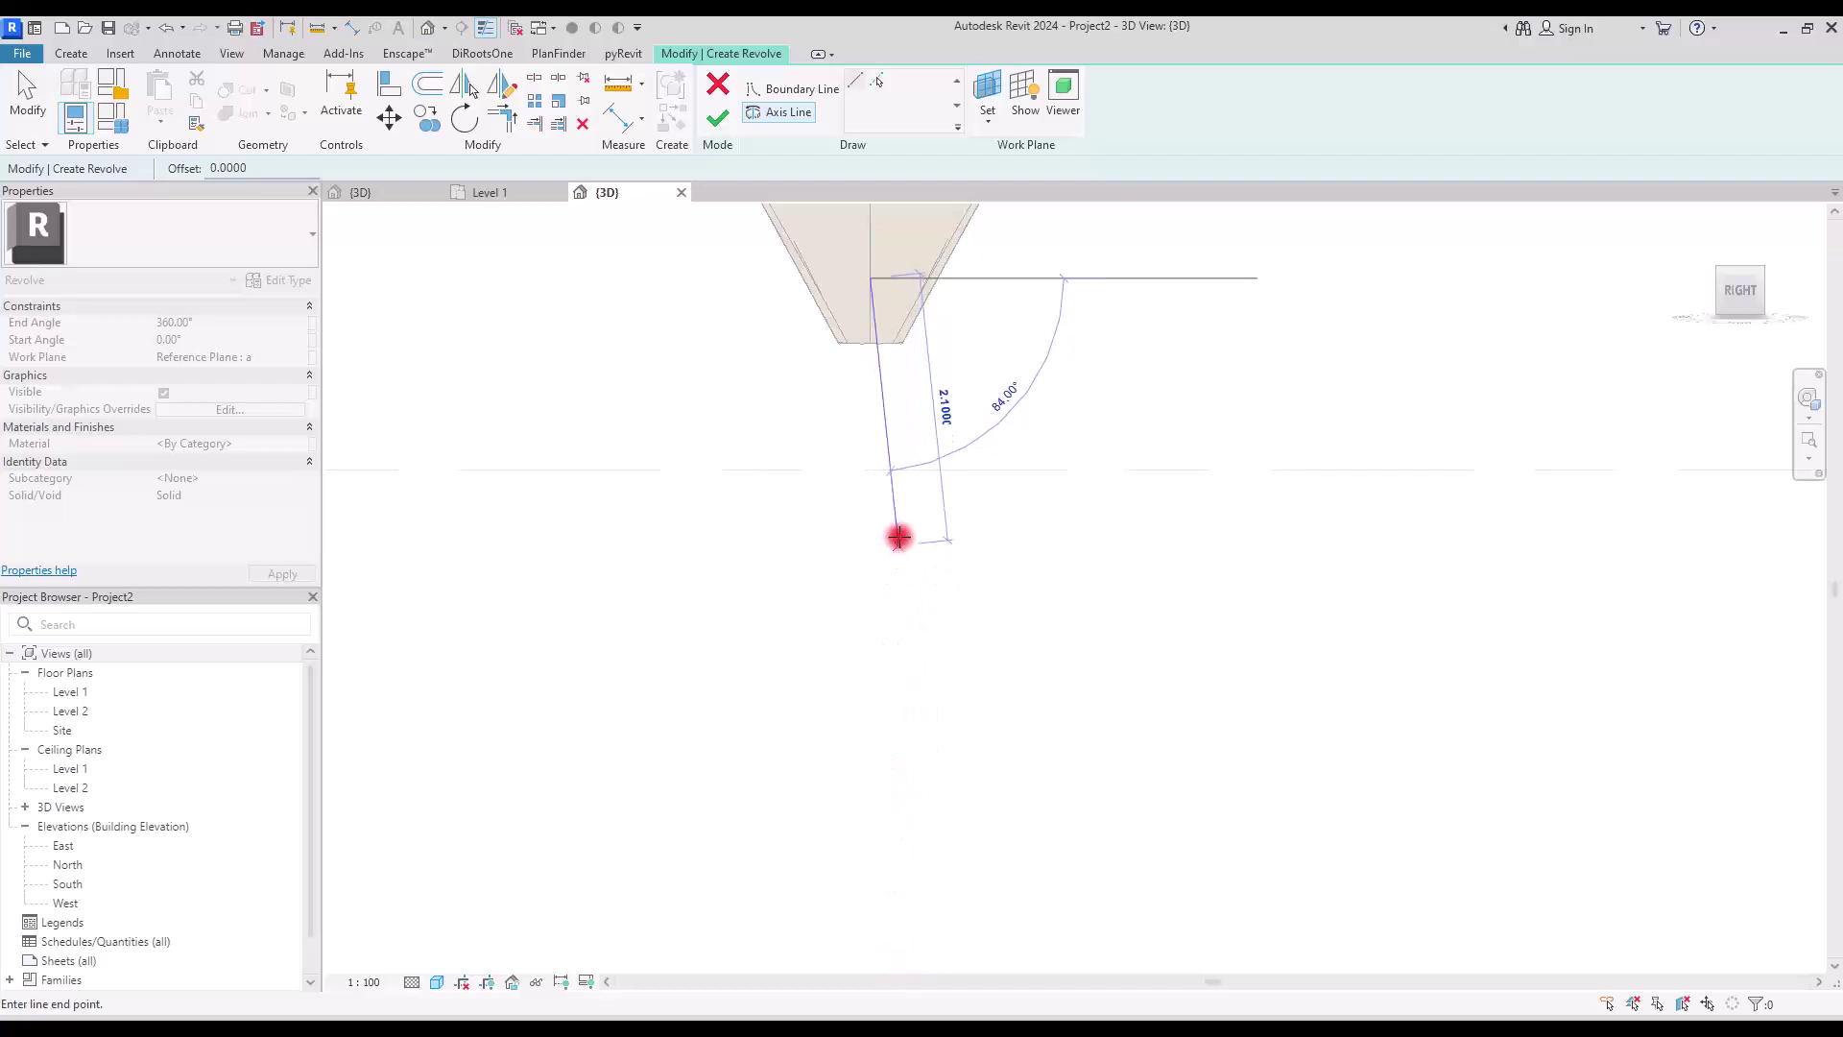
{"action": "middle_click_drag", "start_coordinate": [897, 535], "coordinate": [898, 594], "text": "shift"}
{"action": "left_click", "coordinate": [882, 869]}
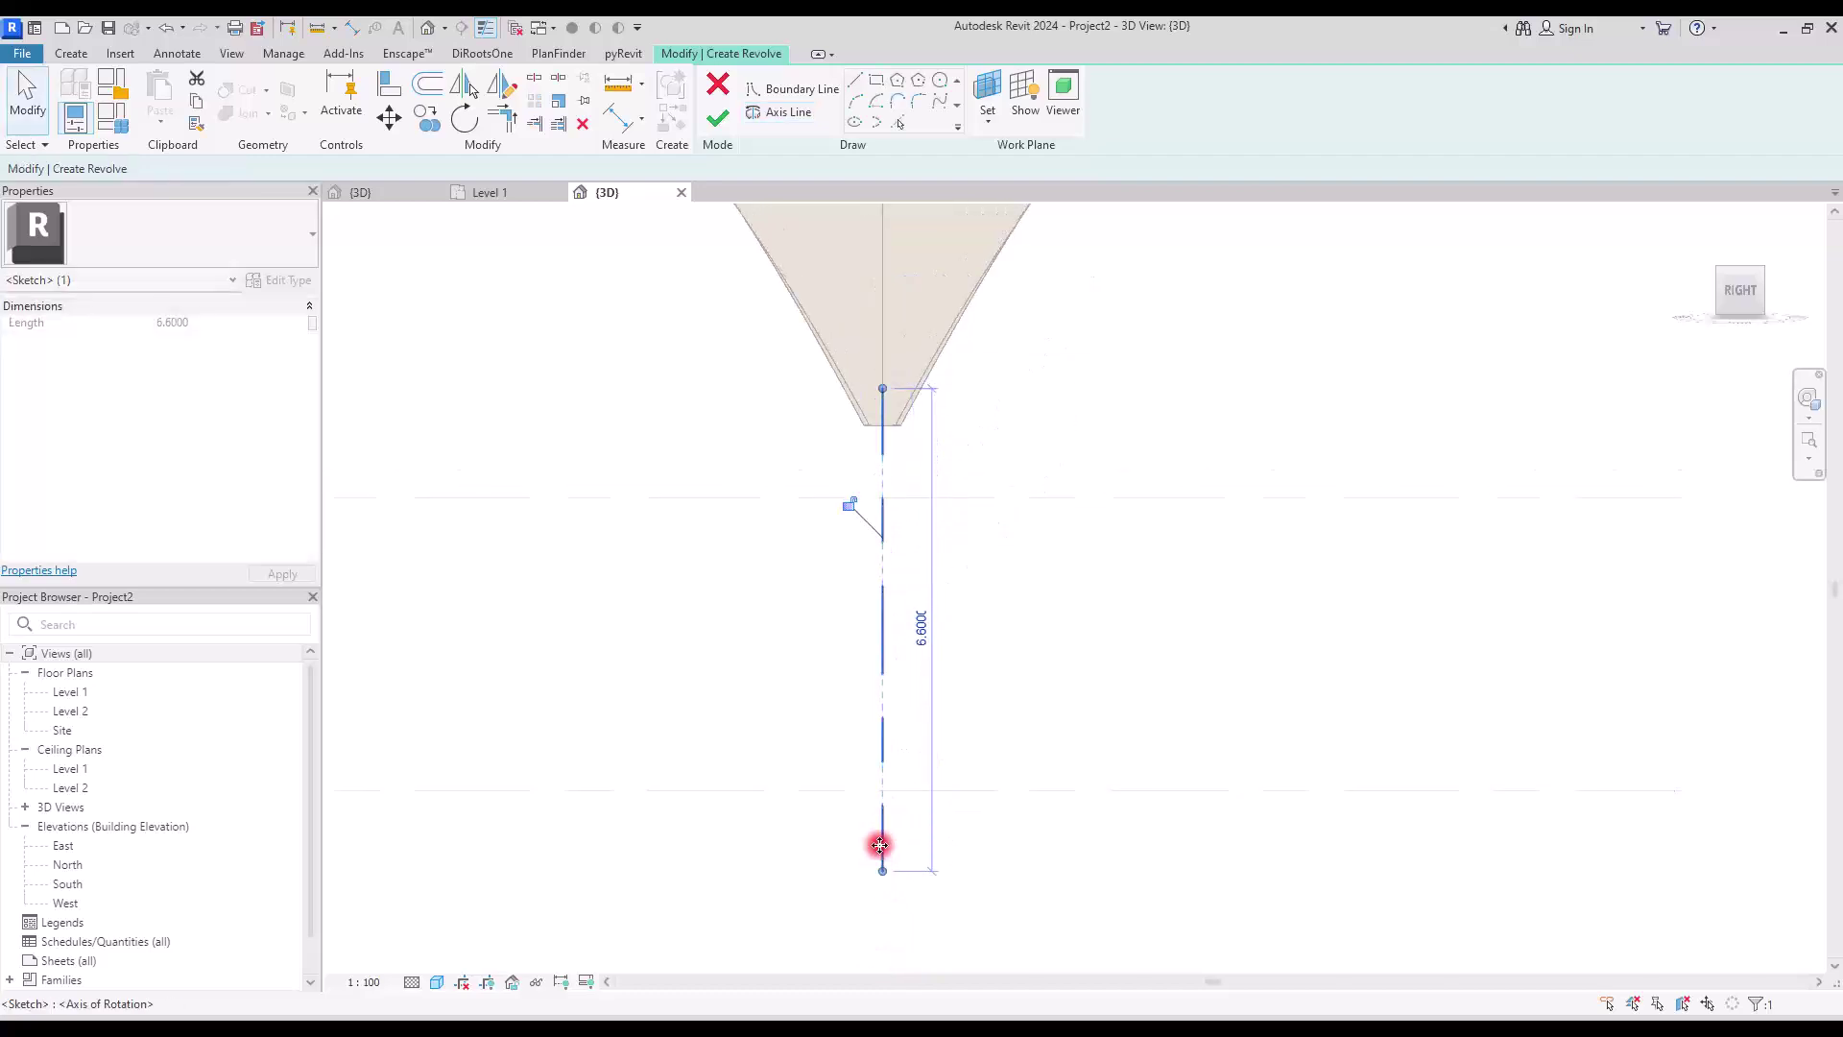
Sketch the revolve boundary from the axis across to the canopy's bottom ring edge, then straight down as the mast's side.
{"action": "scroll", "coordinate": [854, 580], "scroll_direction": "up", "scroll_amount": 4}
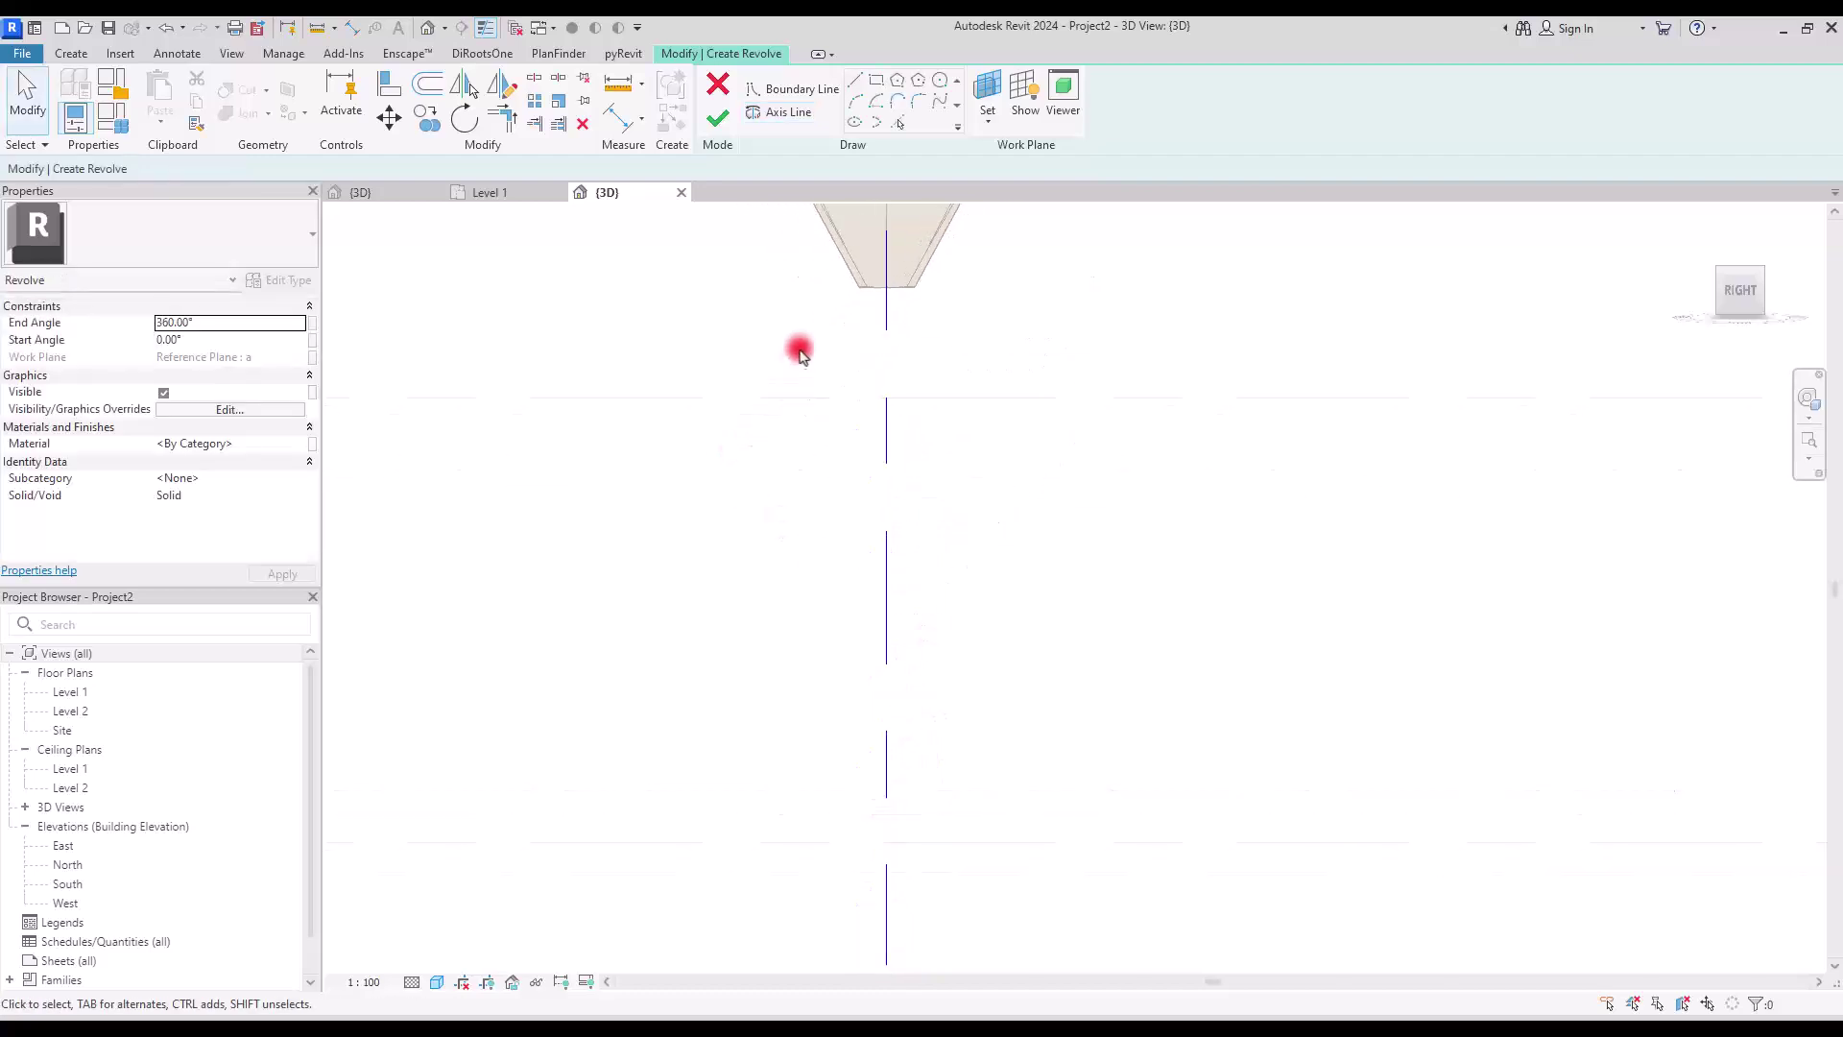
{"action": "left_click", "coordinate": [784, 89]}
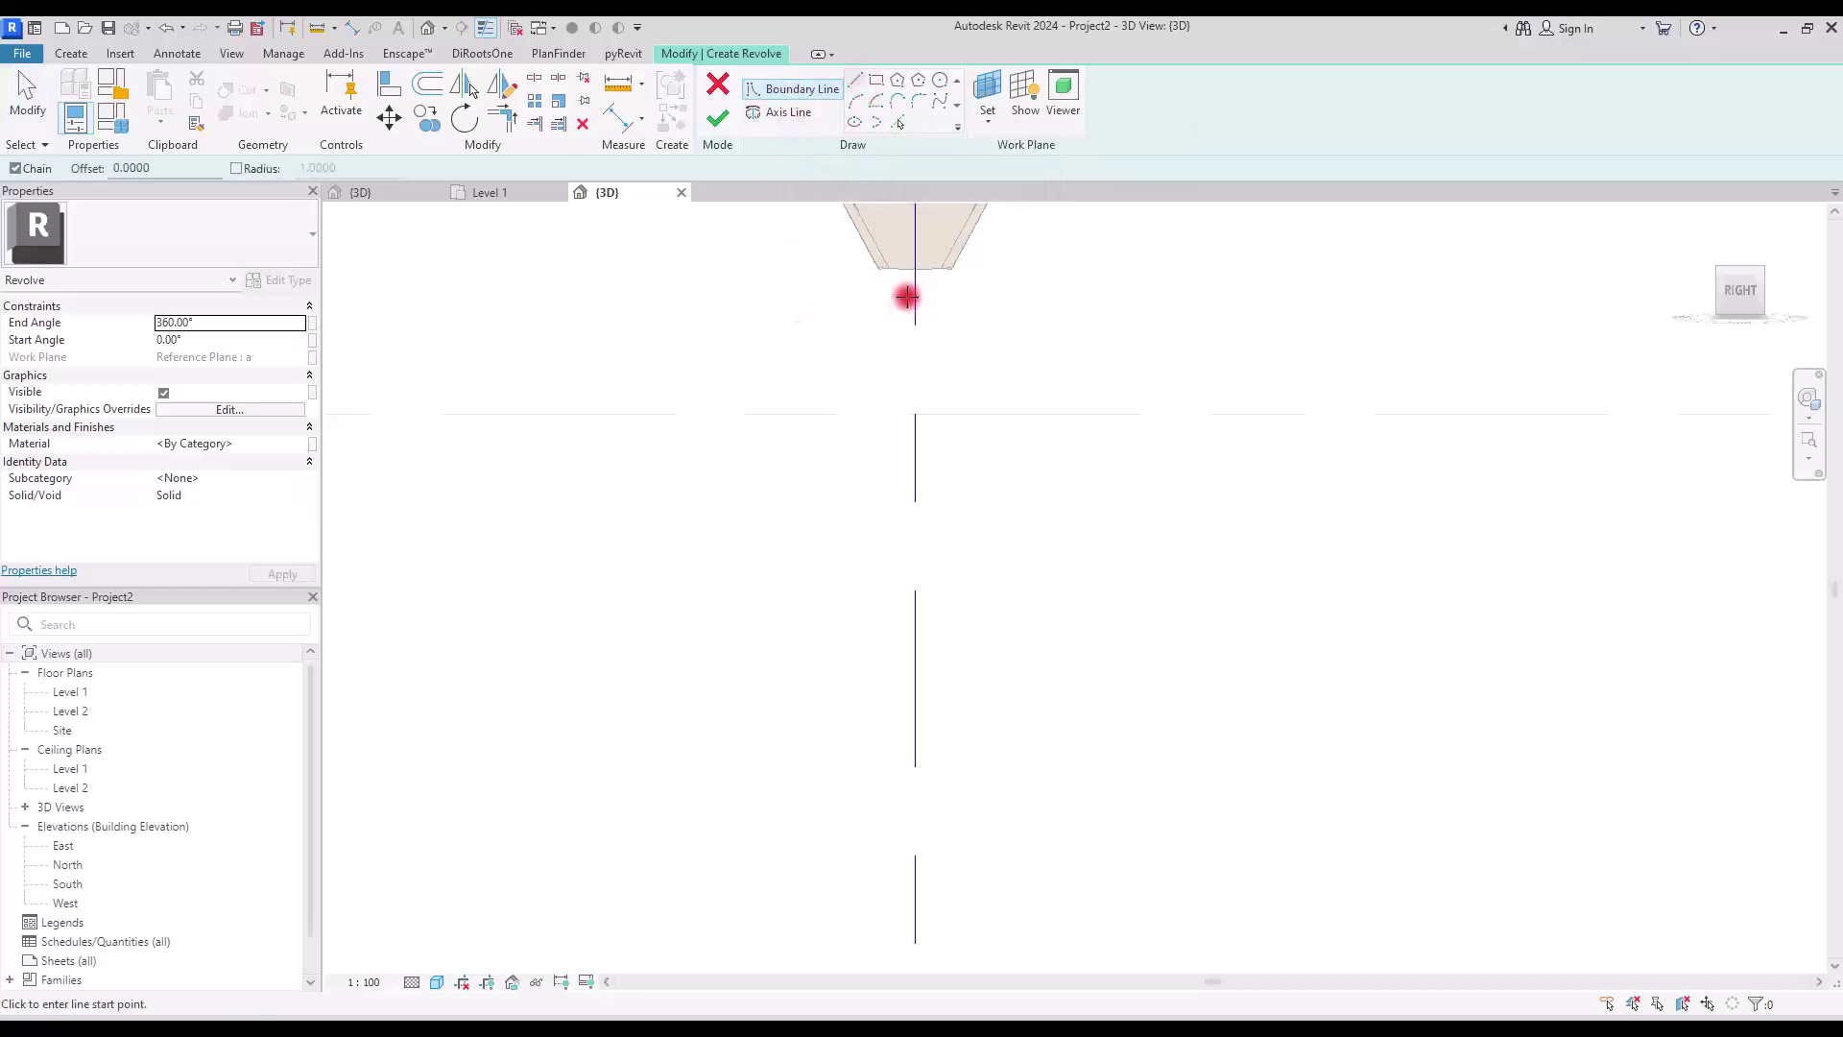
{"action": "left_click", "coordinate": [914, 266]}
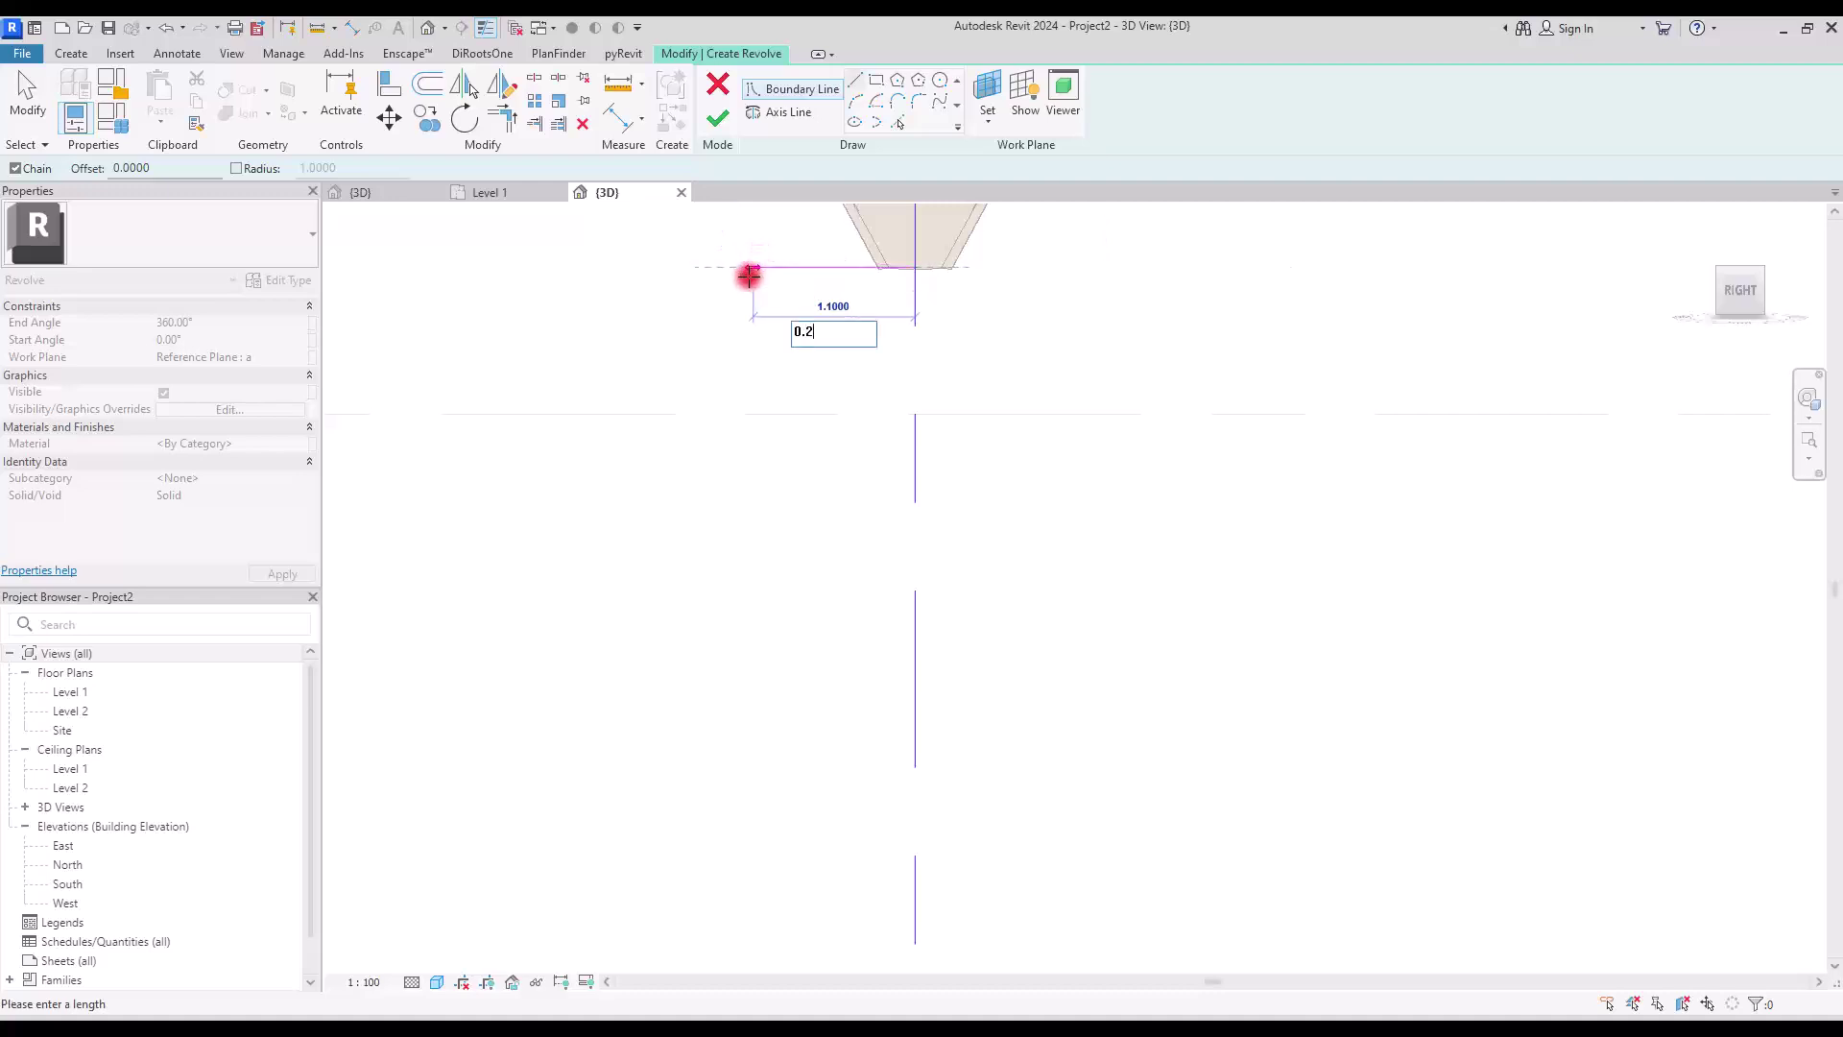
{"action": "key", "text": "Return"}
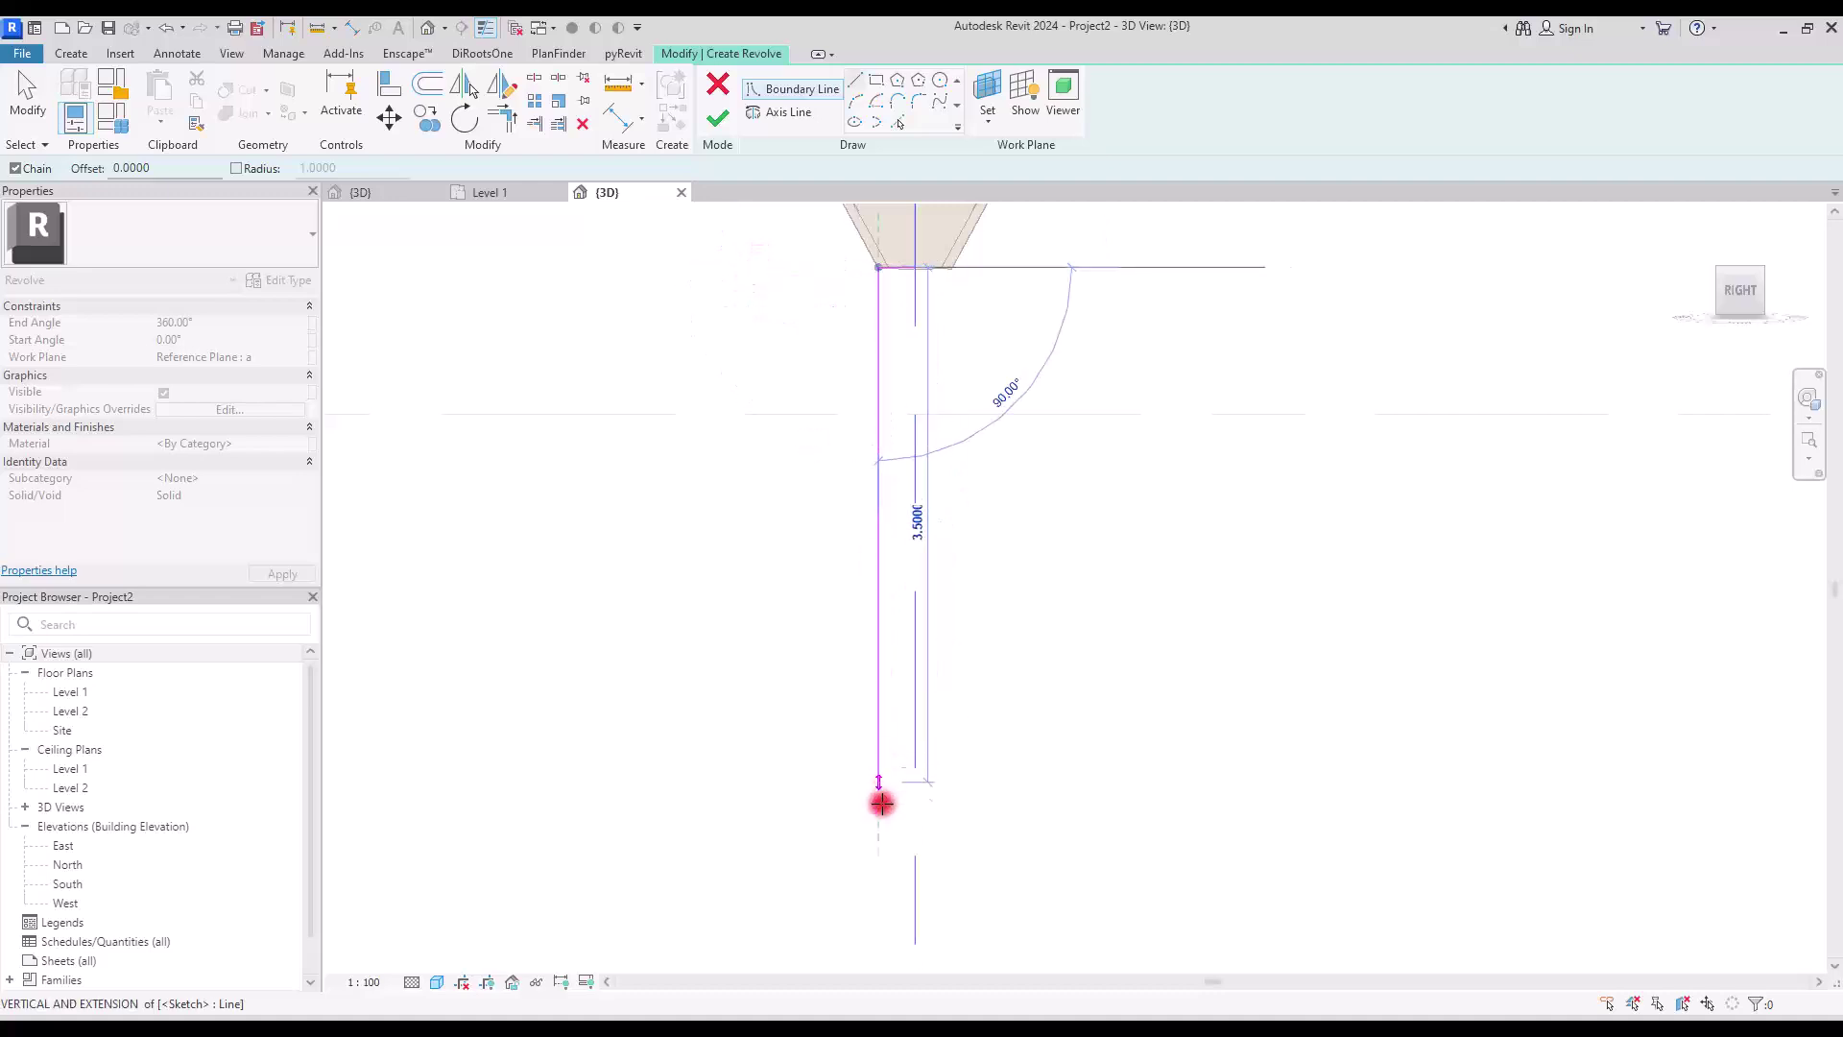
{"action": "left_click", "coordinate": [893, 804]}
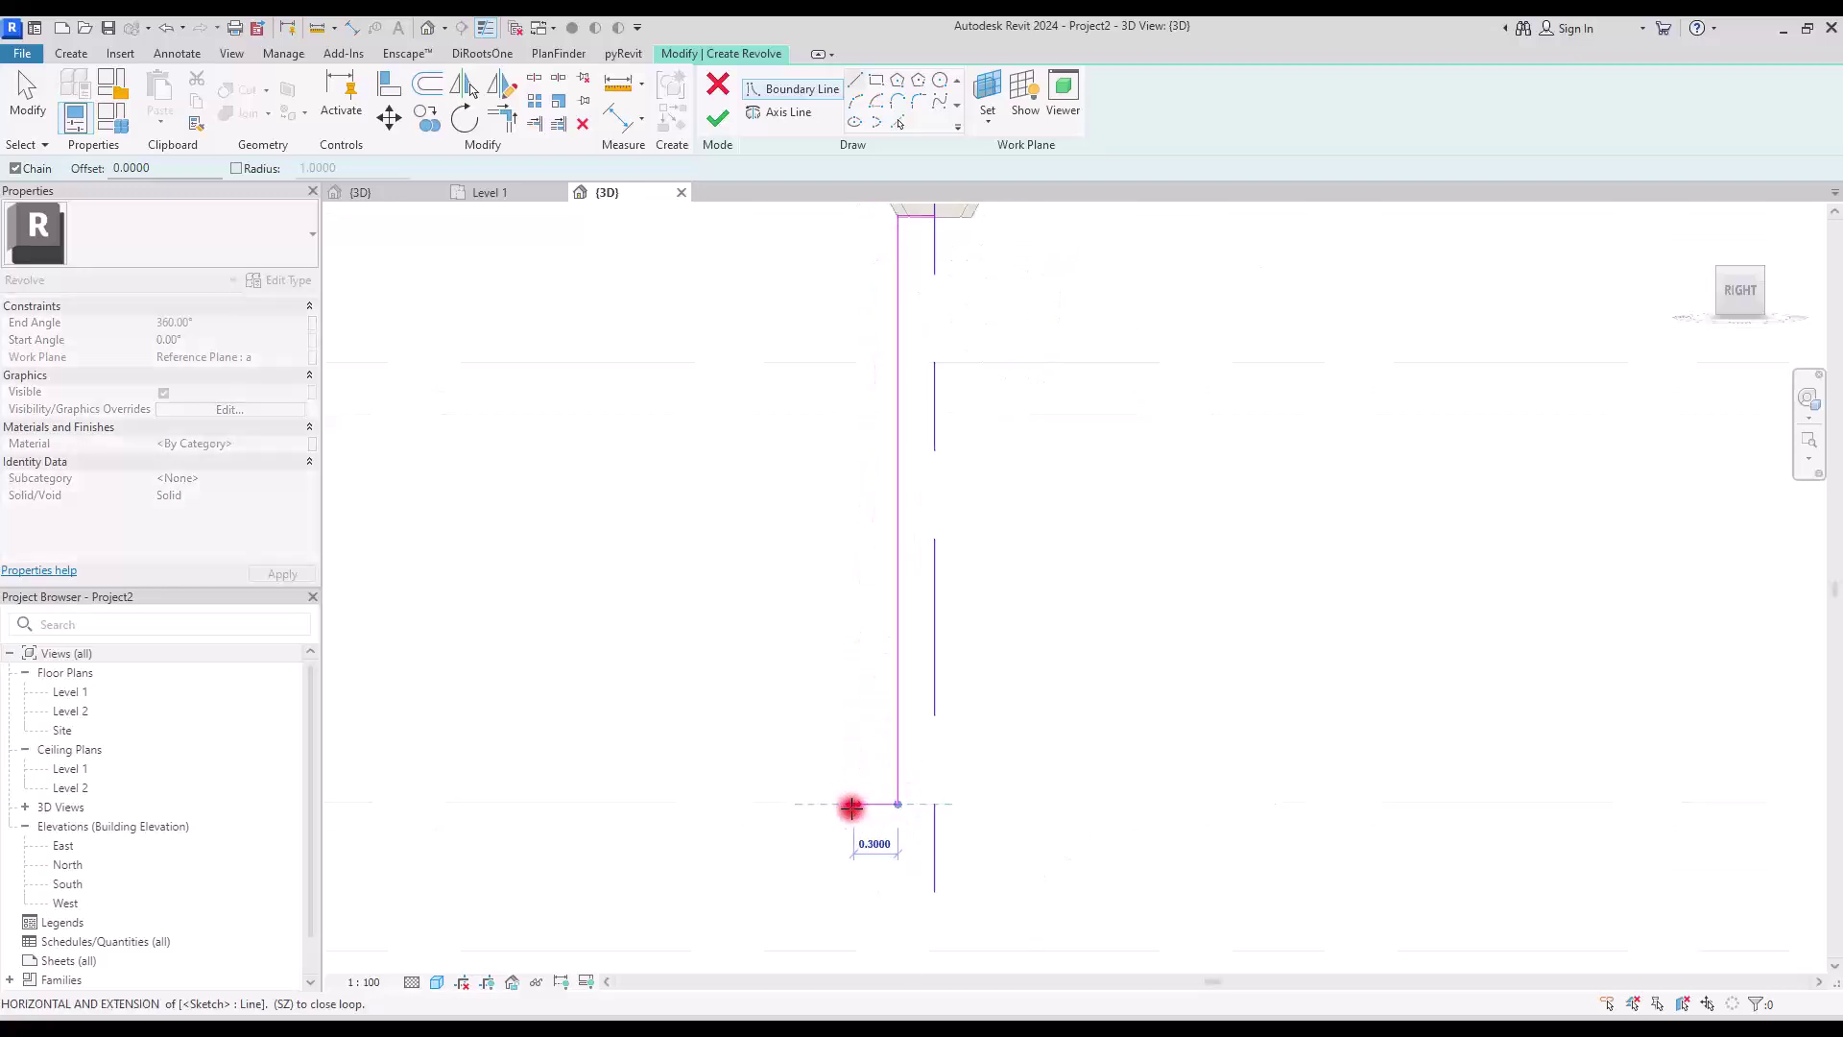
Sketch a small stepped lip from the mast's lower end, starting about 0.025 m outward, rising and turning outward, then continue the sleeve side down.
{"action": "scroll", "coordinate": [888, 805], "scroll_direction": "up", "scroll_amount": 5}
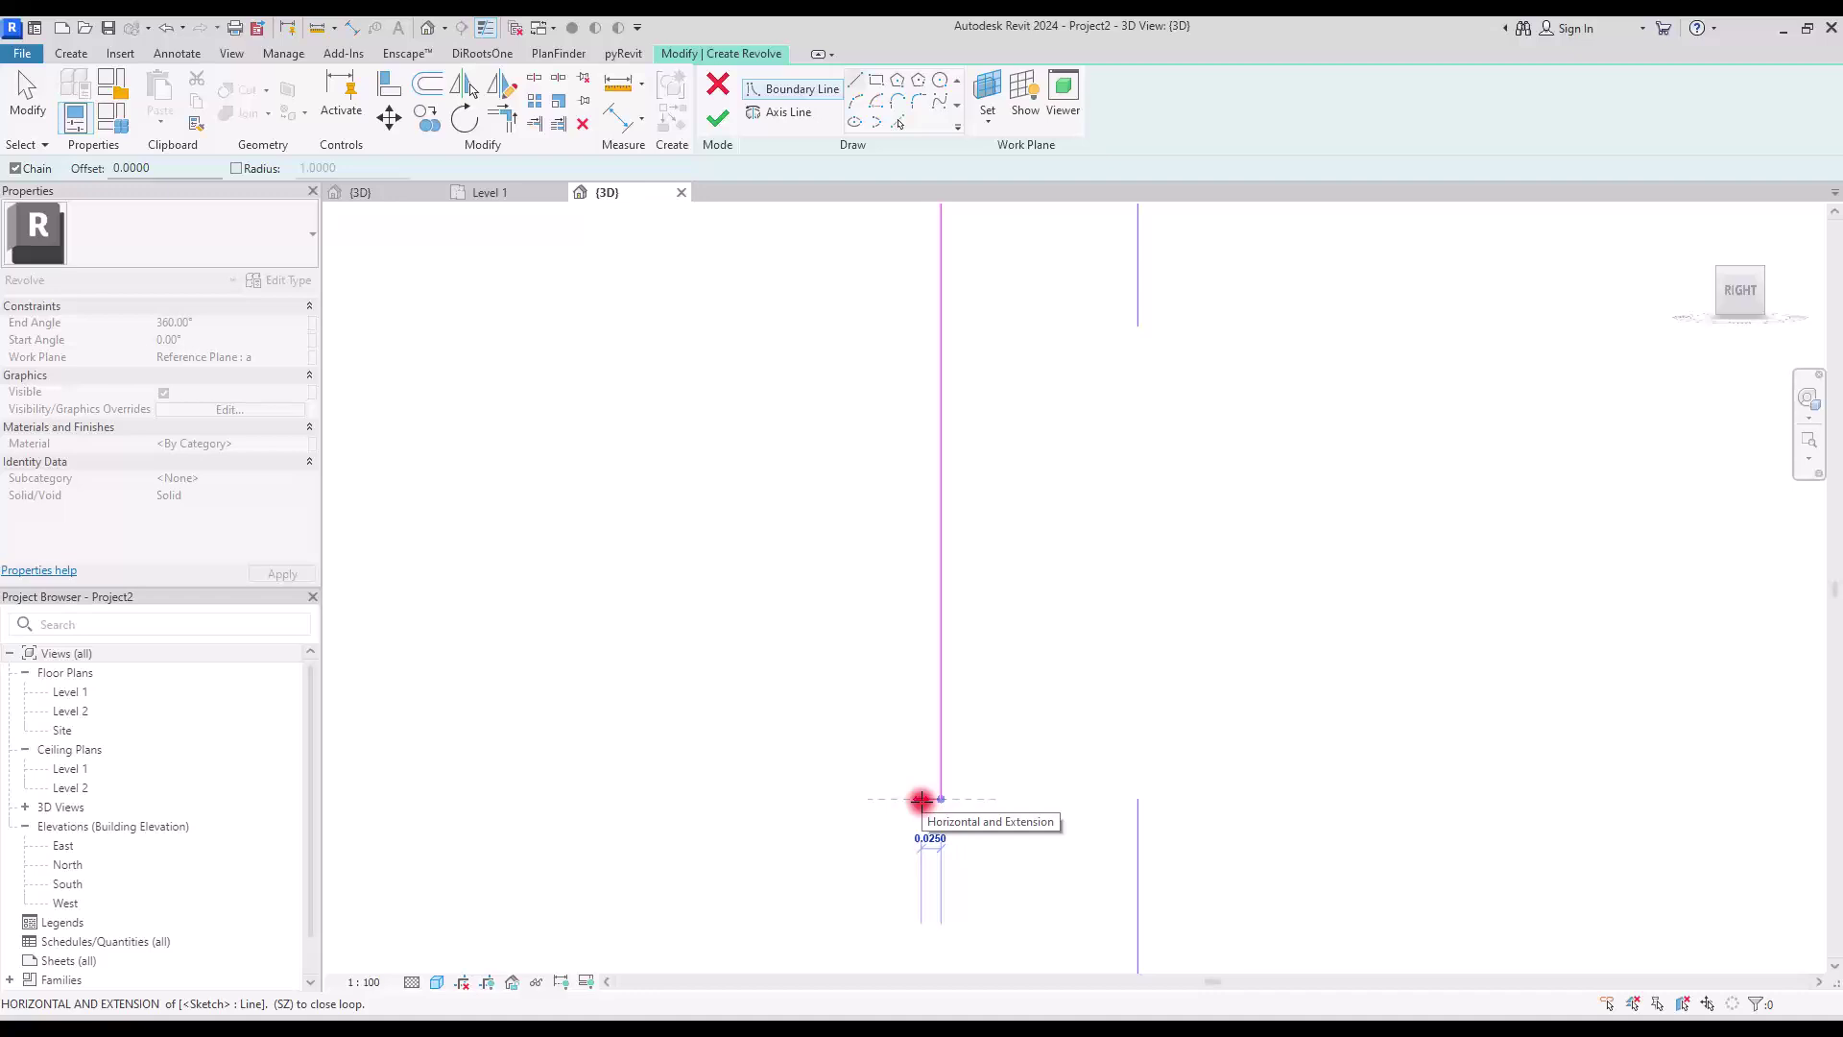
{"action": "left_click", "coordinate": [922, 798]}
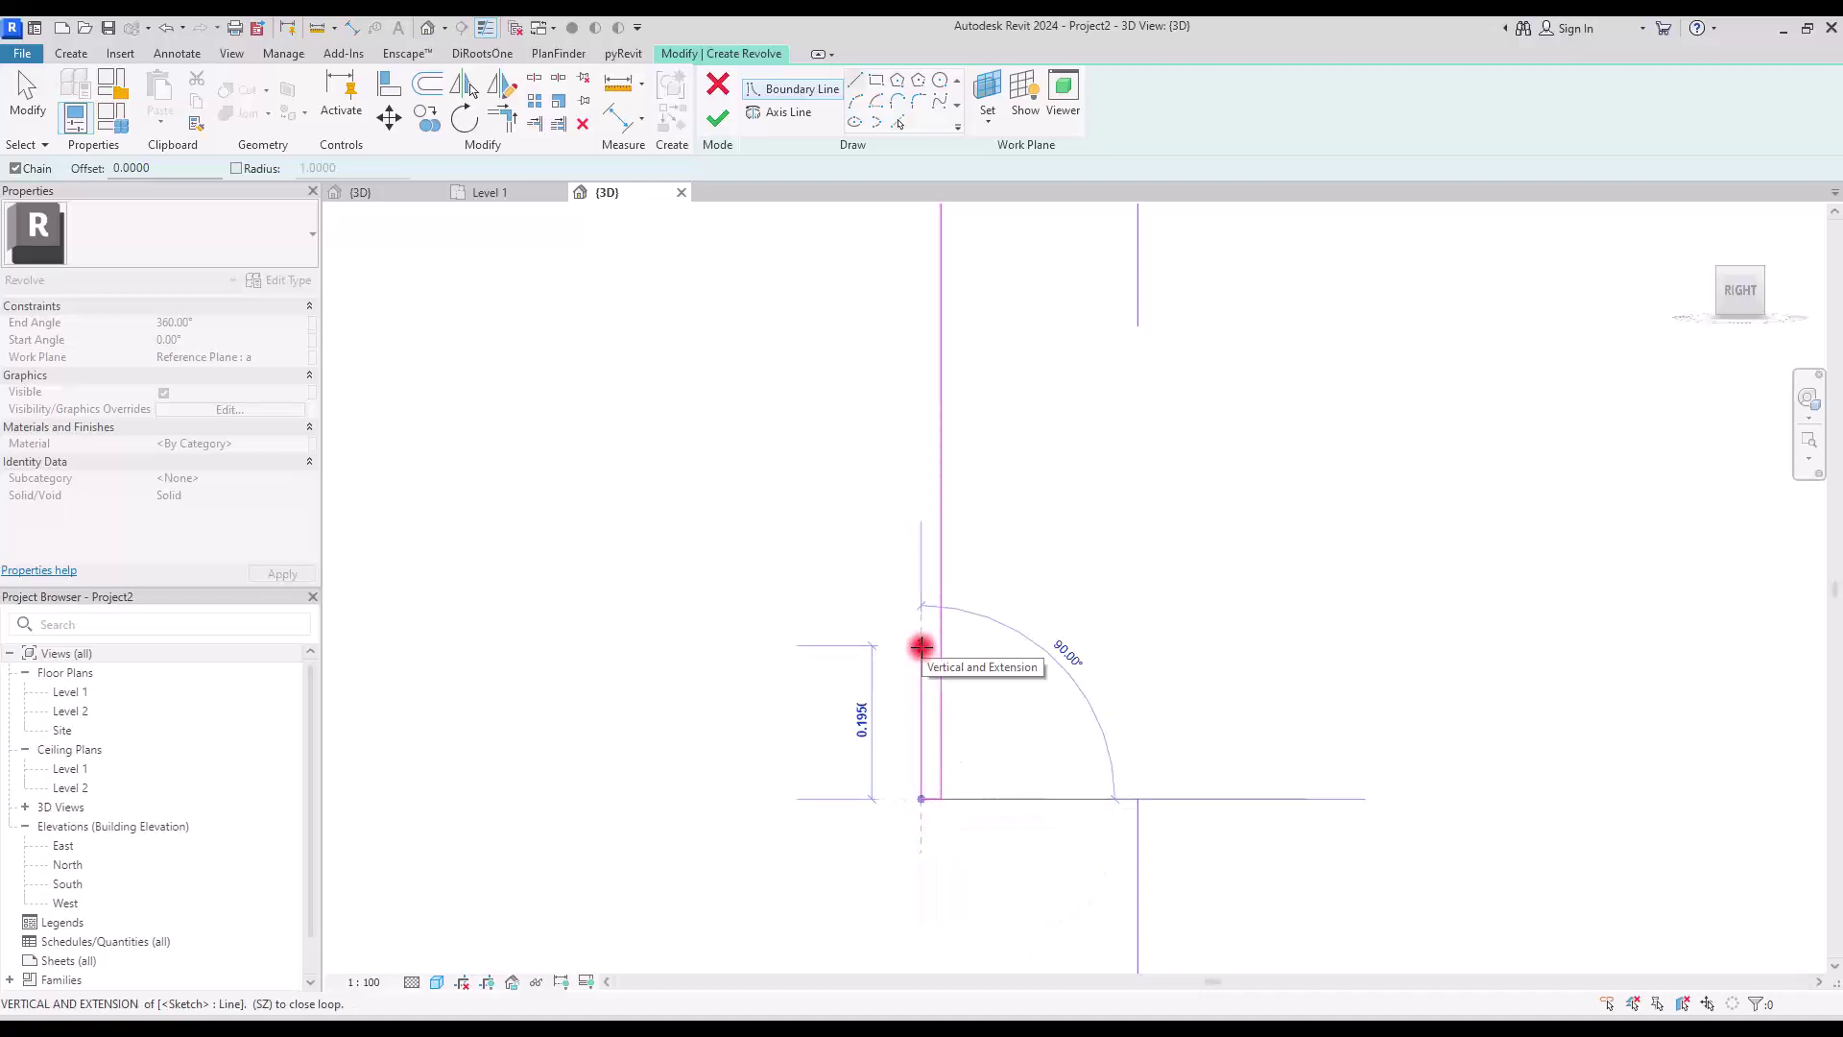
{"action": "left_click", "coordinate": [921, 760]}
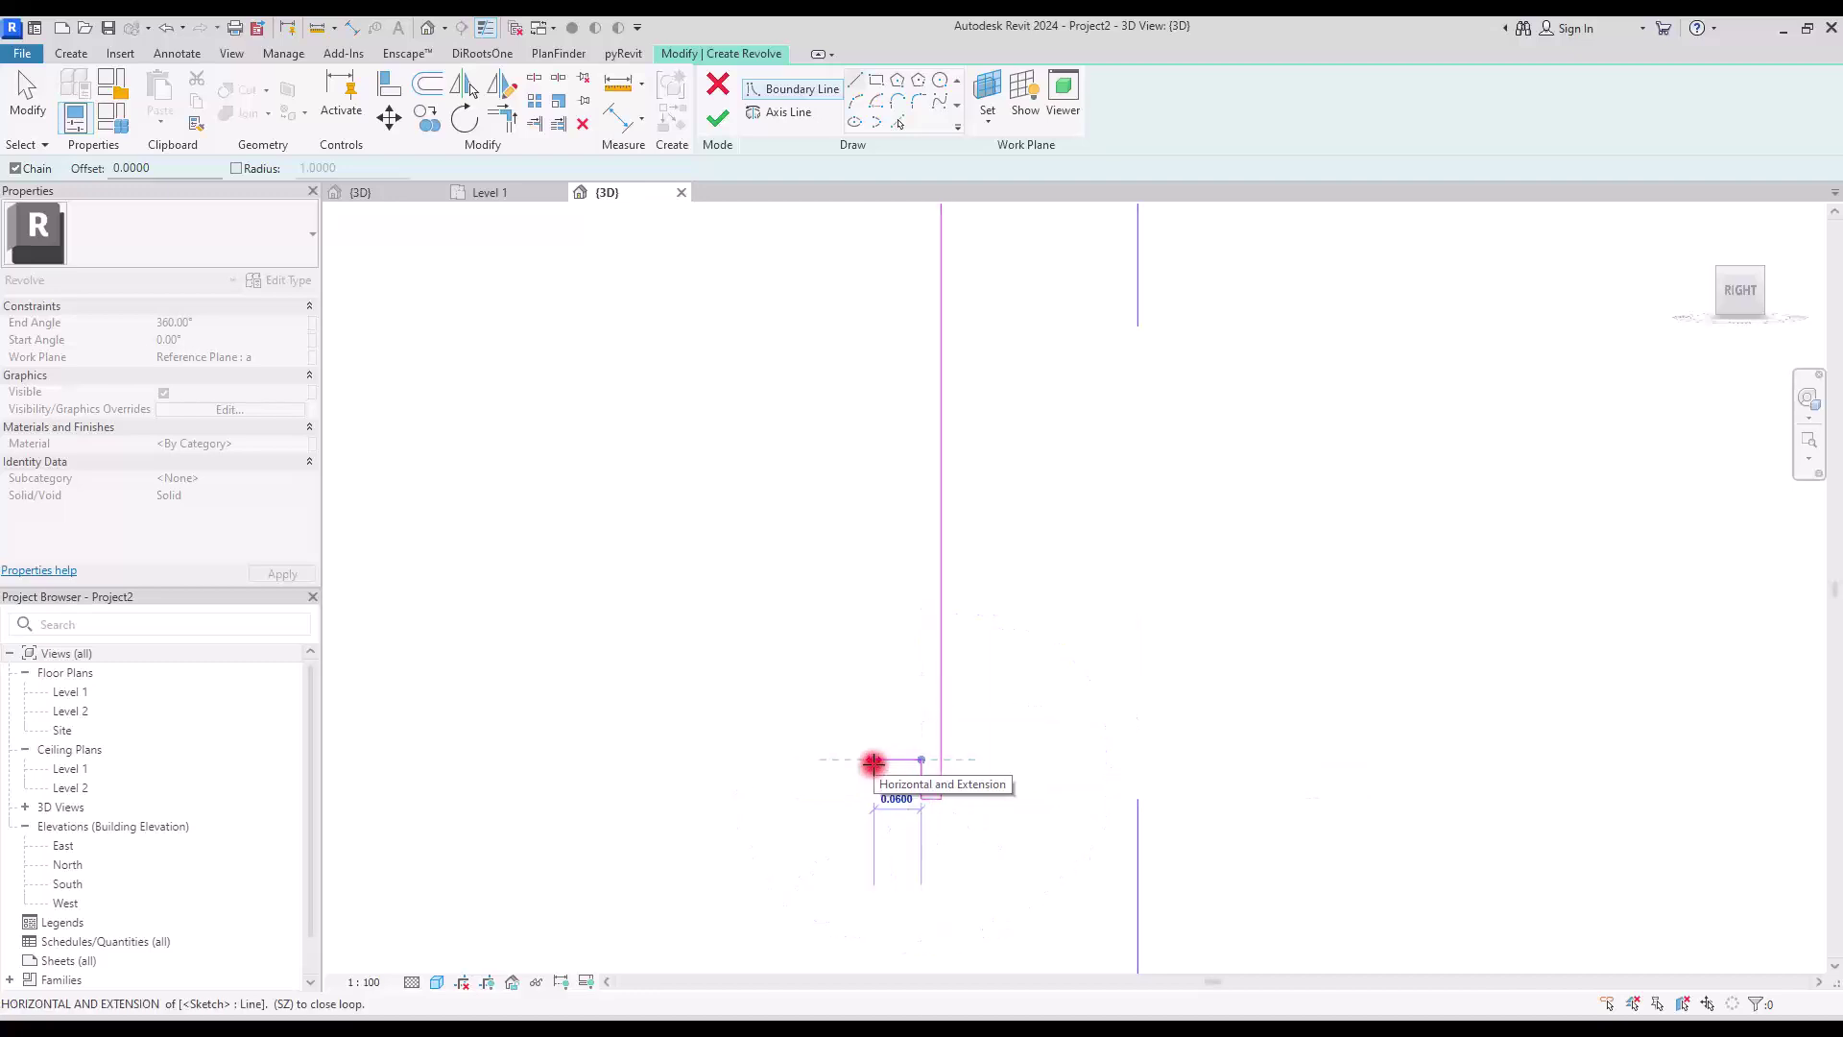
{"action": "left_click", "coordinate": [882, 763]}
{"action": "scroll", "coordinate": [906, 610], "scroll_direction": "down", "scroll_amount": 4}
{"action": "scroll", "coordinate": [904, 730], "scroll_direction": "up", "scroll_amount": 2}
{"action": "scroll", "coordinate": [903, 772], "scroll_direction": "up", "scroll_amount": 2}
{"action": "left_click", "coordinate": [902, 774]}
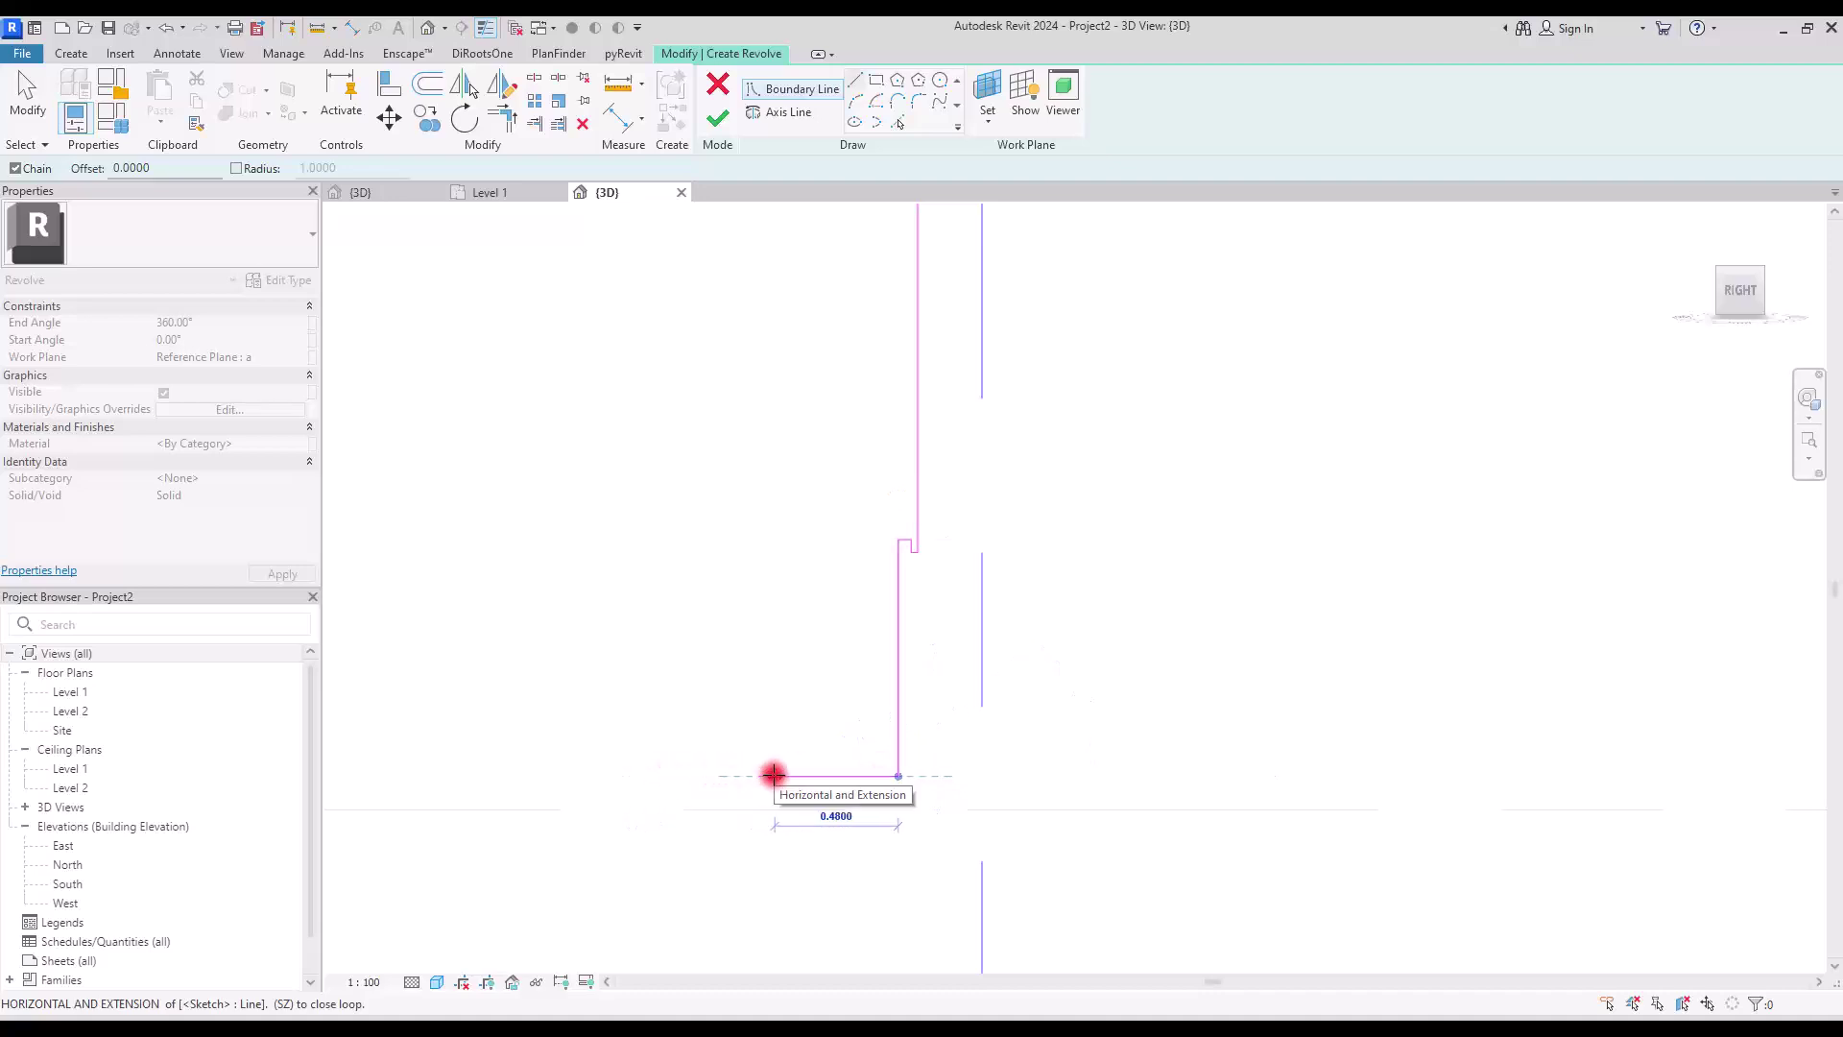
Draw the wide base flange down to the ground level and back to the axis, and close the boundary up the axis at the canopy ring.
{"action": "left_click", "coordinate": [764, 776]}
{"action": "left_click", "coordinate": [764, 809]}
{"action": "left_click", "coordinate": [981, 809]}
{"action": "scroll", "coordinate": [980, 672], "scroll_direction": "down", "scroll_amount": 1}
{"action": "scroll", "coordinate": [934, 538], "scroll_direction": "up", "scroll_amount": 1}
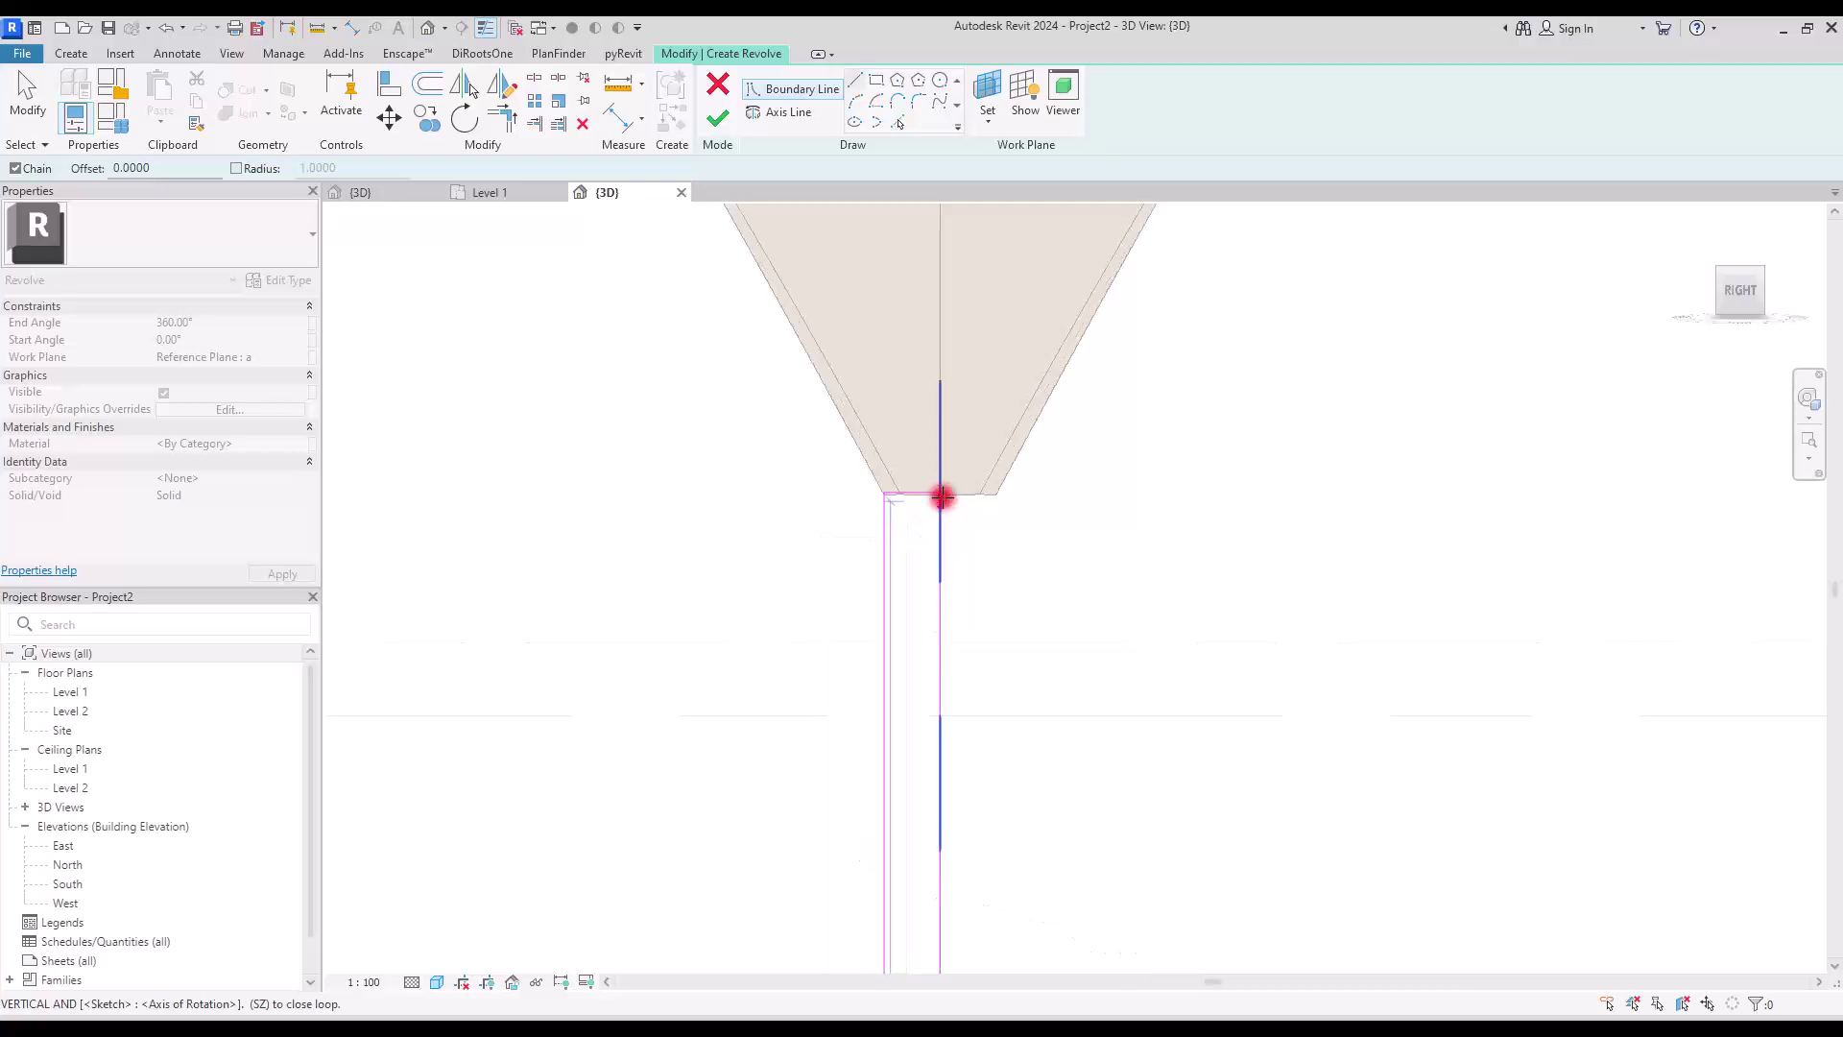
{"action": "left_click", "coordinate": [940, 492]}
{"action": "key", "text": "Escape"}
{"action": "key", "text": "Escape"}
{"action": "scroll", "coordinate": [932, 498], "scroll_direction": "up", "scroll_amount": 1}
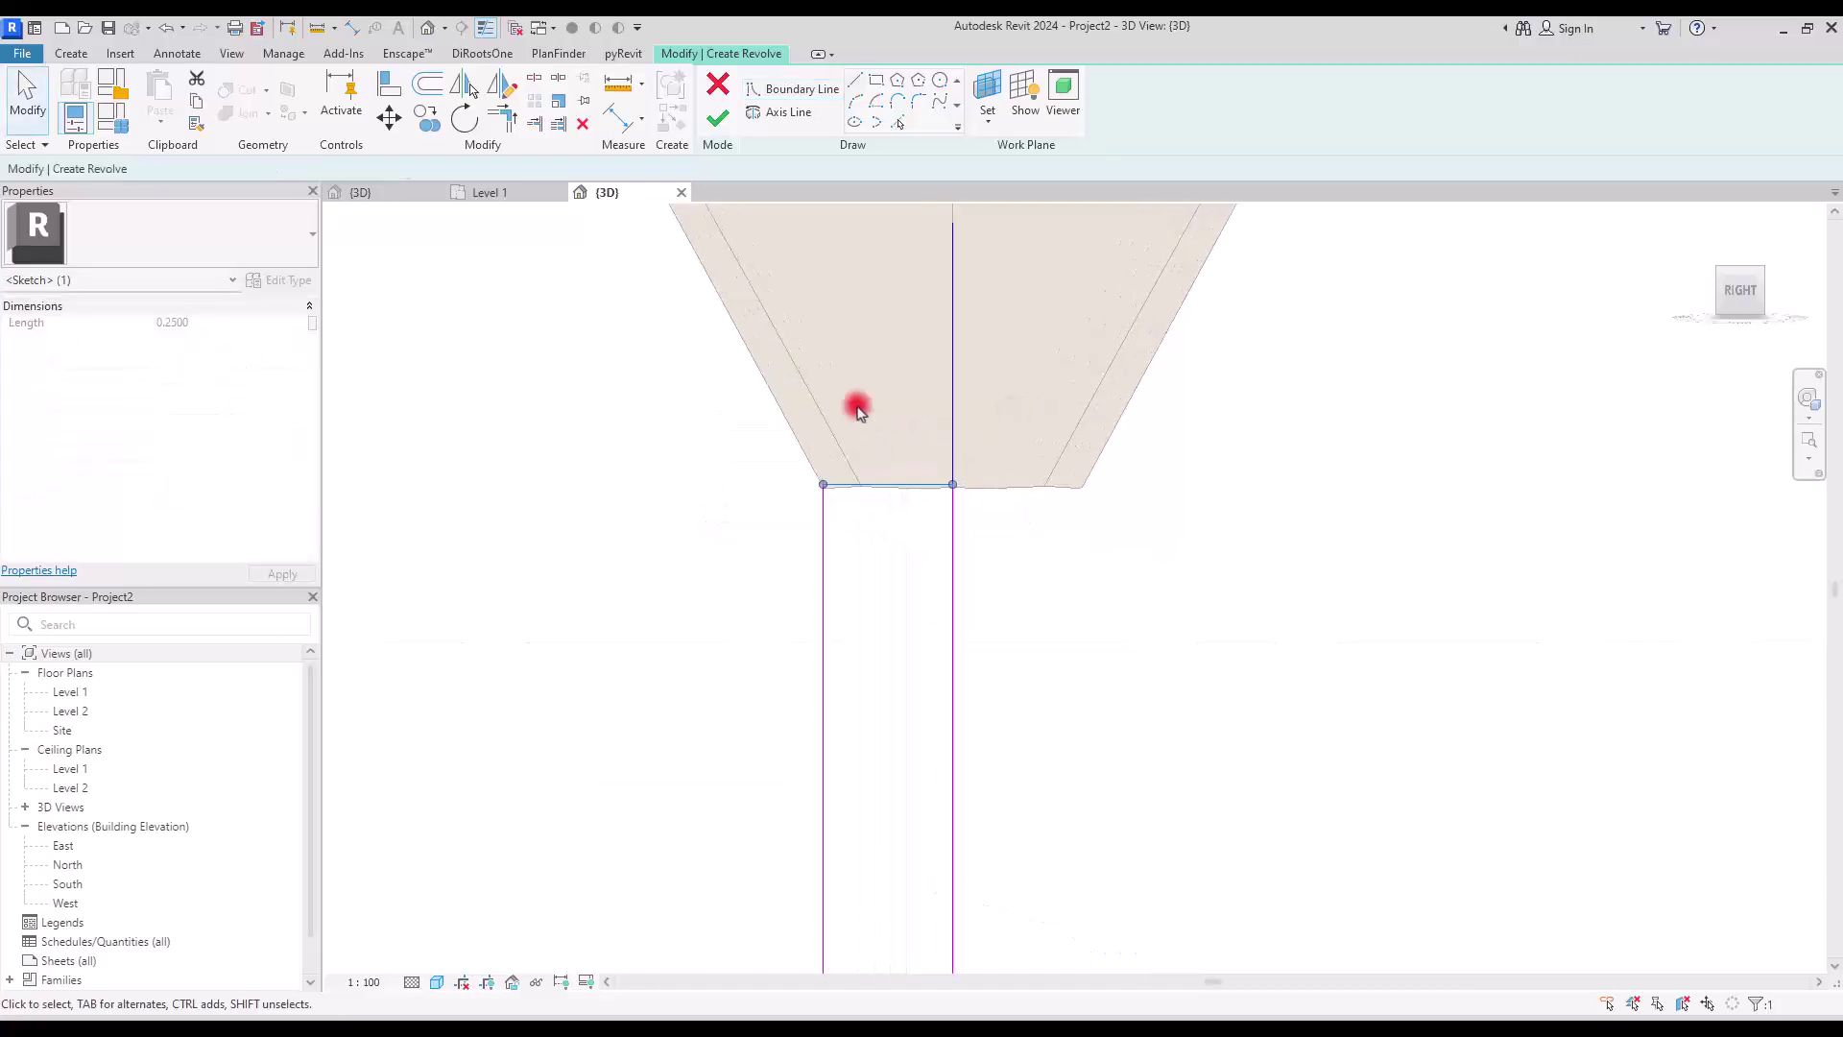
{"action": "left_click", "coordinate": [873, 345]}
Round the sleeve-to-flange corner with a fillet arc of about 0.08 m radius, and fillet the flange's outer top corner.
{"action": "scroll", "coordinate": [873, 338], "scroll_direction": "down", "scroll_amount": 2}
{"action": "scroll", "coordinate": [878, 761], "scroll_direction": "up", "scroll_amount": 2}
{"action": "scroll", "coordinate": [866, 687], "scroll_direction": "up", "scroll_amount": 1}
{"action": "left_click", "coordinate": [917, 101]}
{"action": "left_click", "coordinate": [852, 832]}
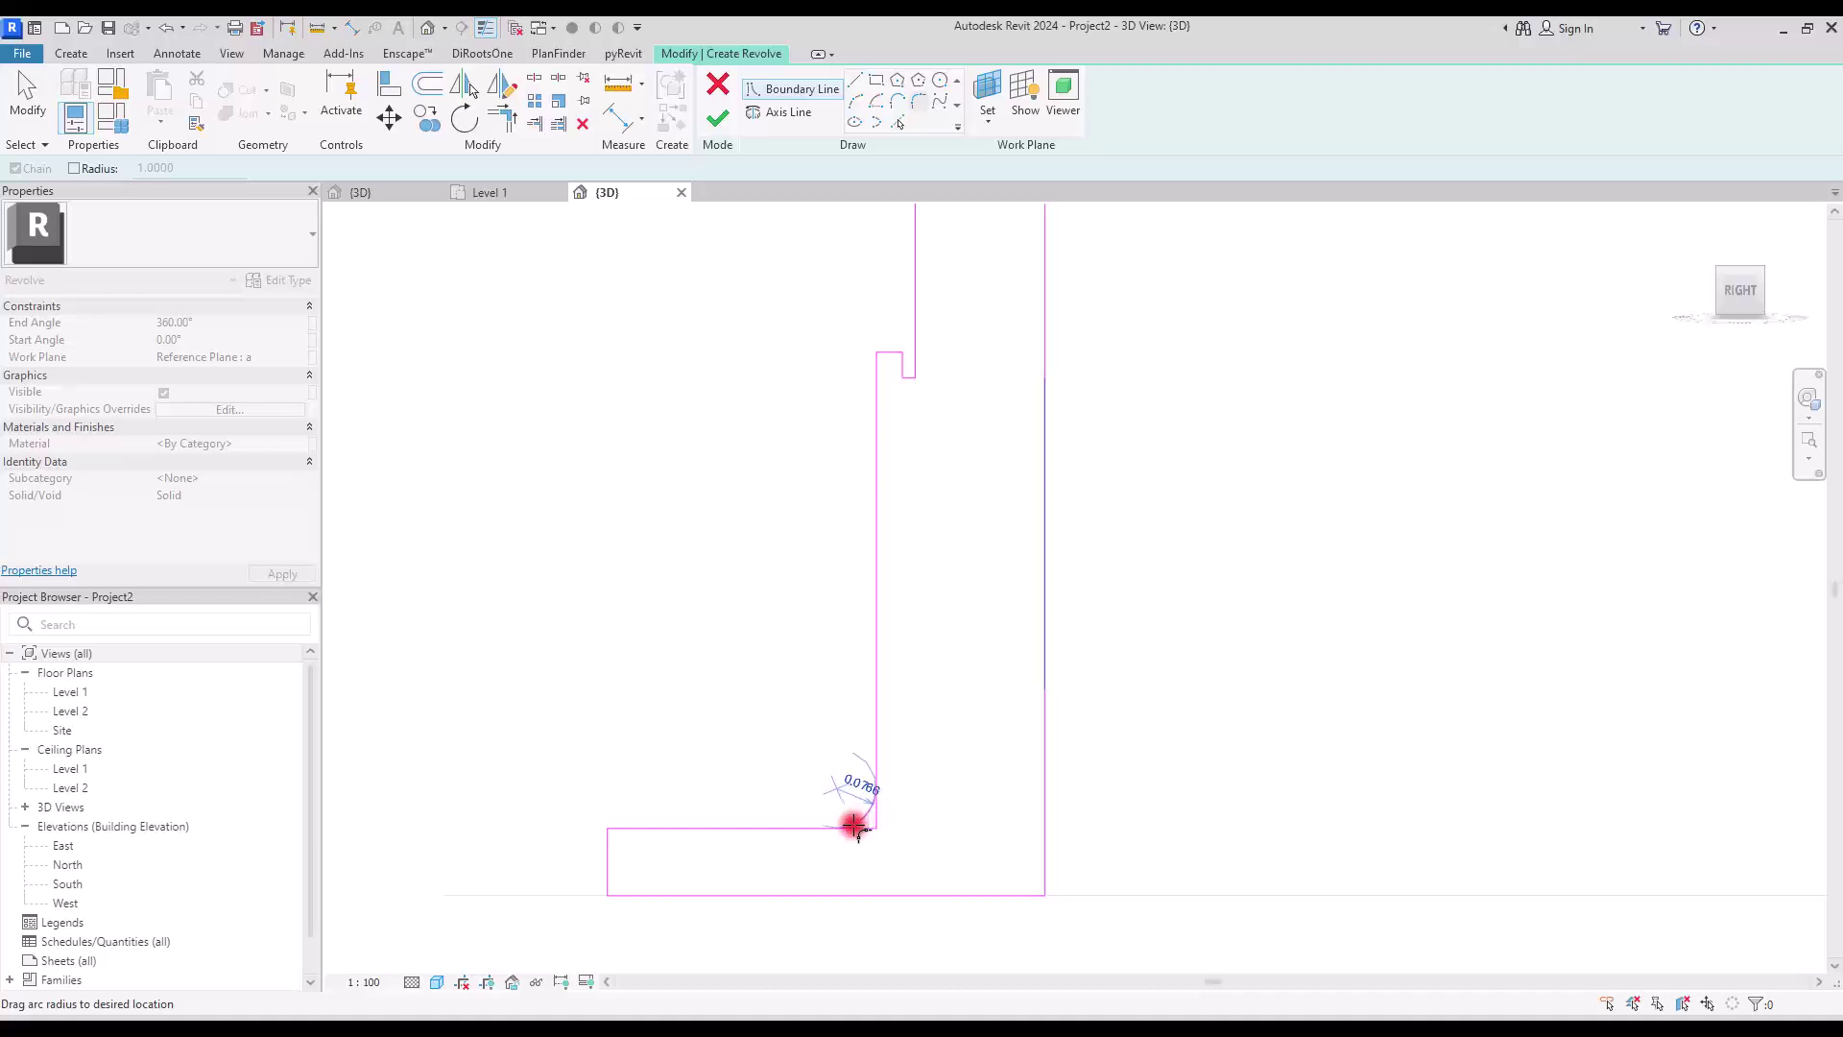
{"action": "left_click", "coordinate": [853, 824]}
{"action": "left_click", "coordinate": [619, 832]}
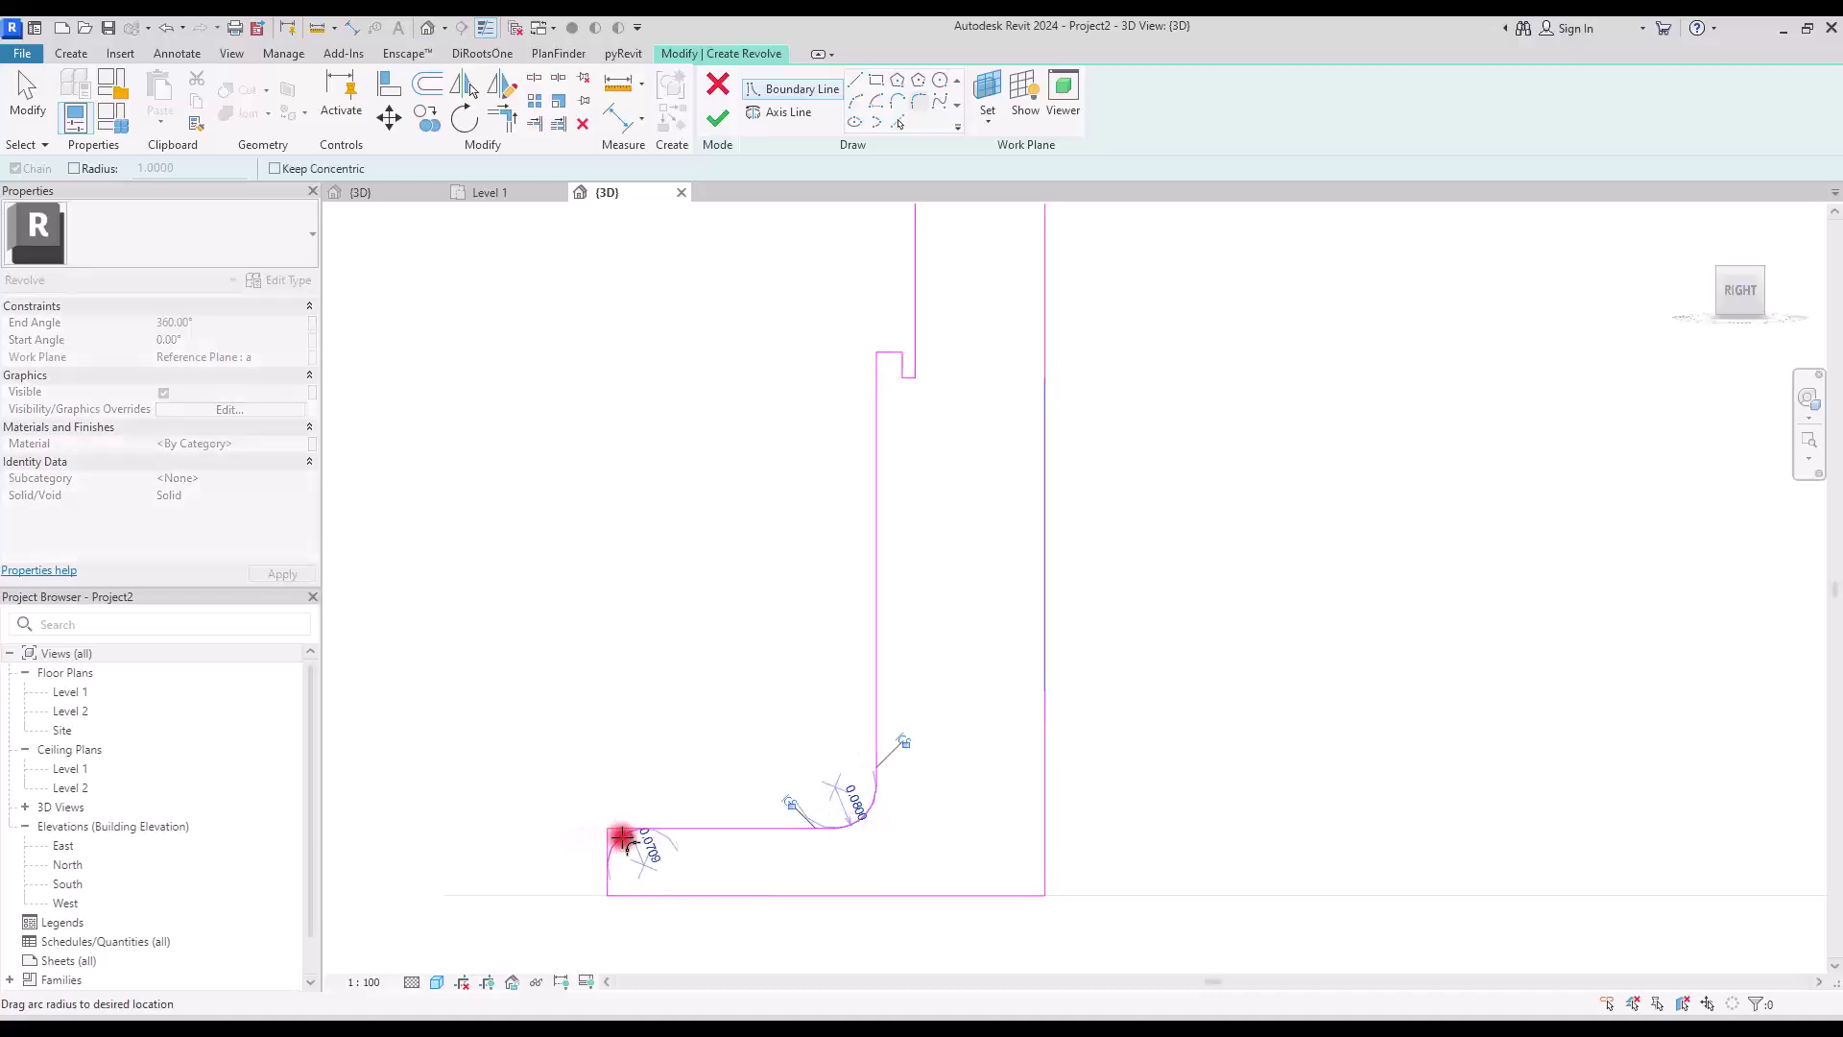
Round both top corners of the small lip above the sleeve with fillet arcs.
{"action": "scroll", "coordinate": [823, 349], "scroll_direction": "up", "scroll_amount": 6}
{"action": "left_click", "coordinate": [787, 365]}
{"action": "left_click", "coordinate": [798, 347]}
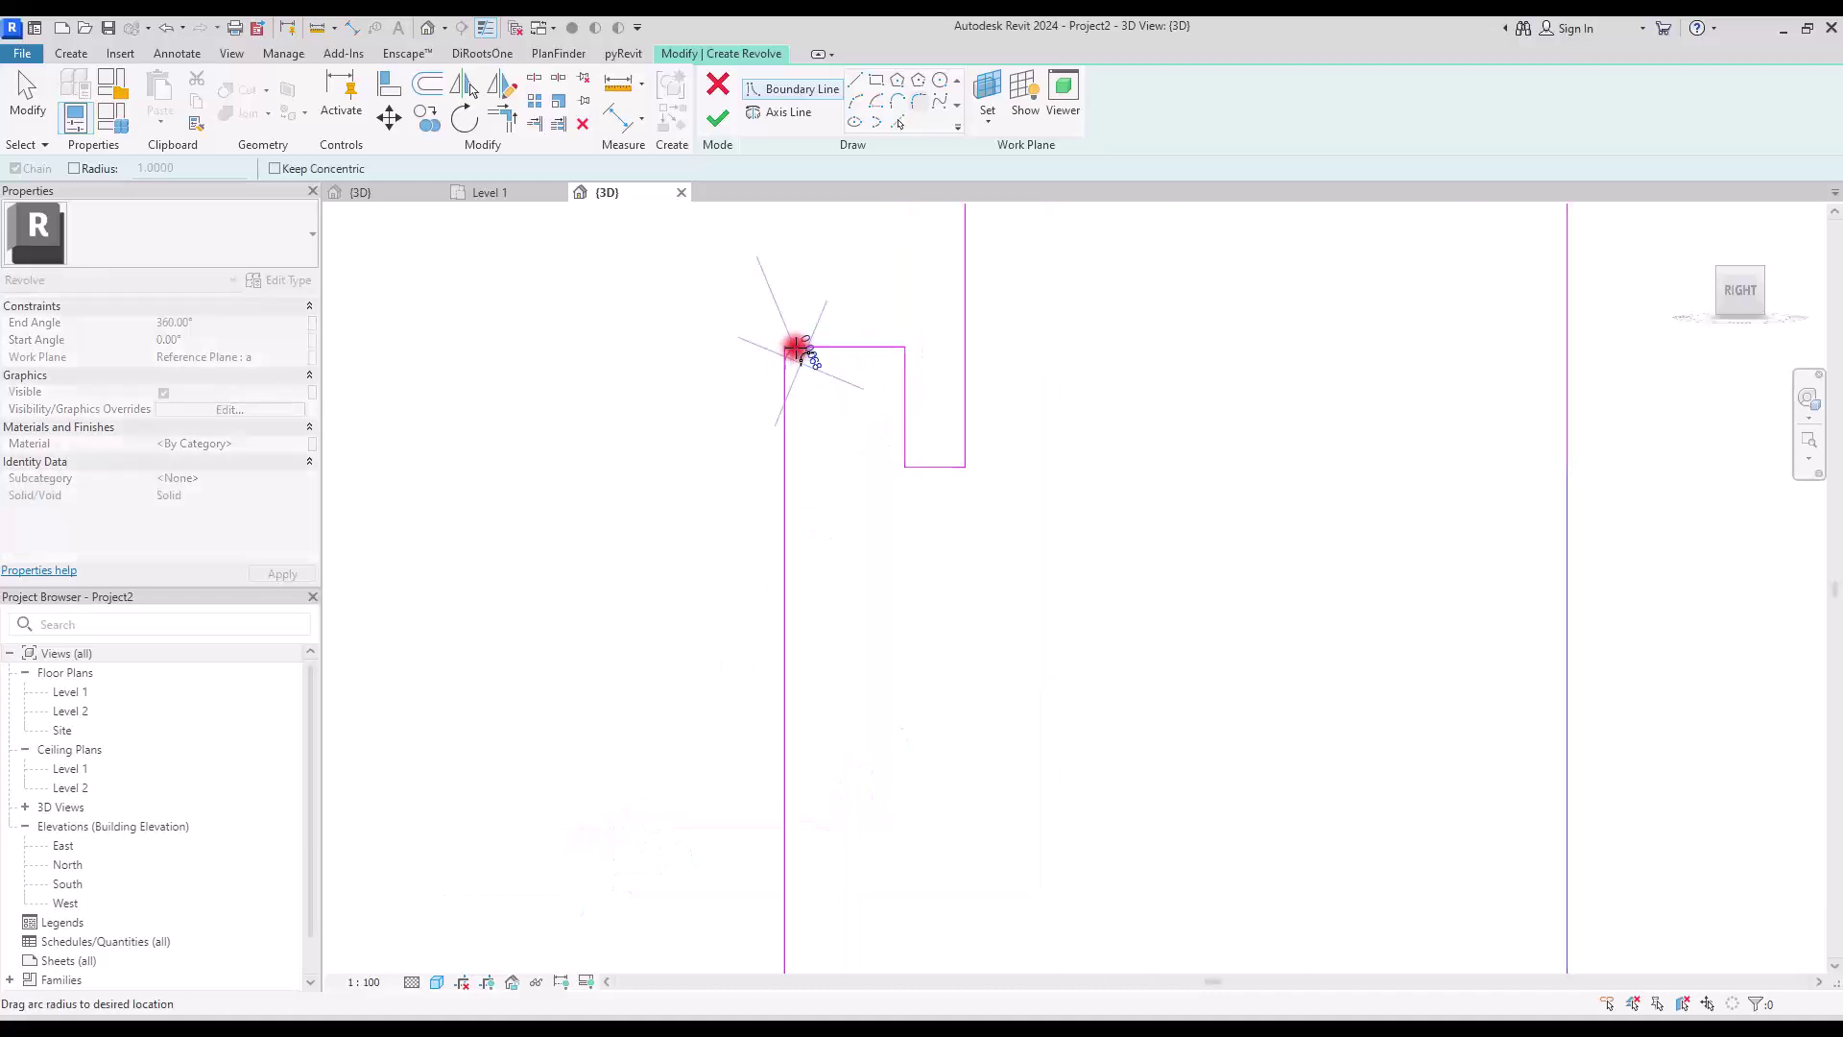
{"action": "left_click", "coordinate": [805, 356]}
{"action": "key", "text": "Escape"}
{"action": "key", "text": "Escape"}
{"action": "scroll", "coordinate": [887, 357], "scroll_direction": "up", "scroll_amount": 3}
{"action": "left_click", "coordinate": [887, 357]}
{"action": "left_click", "coordinate": [835, 371]}
{"action": "left_click", "coordinate": [695, 372]}
{"action": "left_click", "coordinate": [695, 372]}
{"action": "left_click", "coordinate": [753, 563]}
Finish the revolve sketch and the in-place mast model.
{"action": "scroll", "coordinate": [921, 398], "scroll_direction": "down", "scroll_amount": 4}
{"action": "middle_click_drag", "start_coordinate": [1002, 626], "coordinate": [936, 617]}
{"action": "middle_click_drag", "start_coordinate": [835, 556], "coordinate": [835, 643]}
{"action": "left_click", "coordinate": [719, 119]}
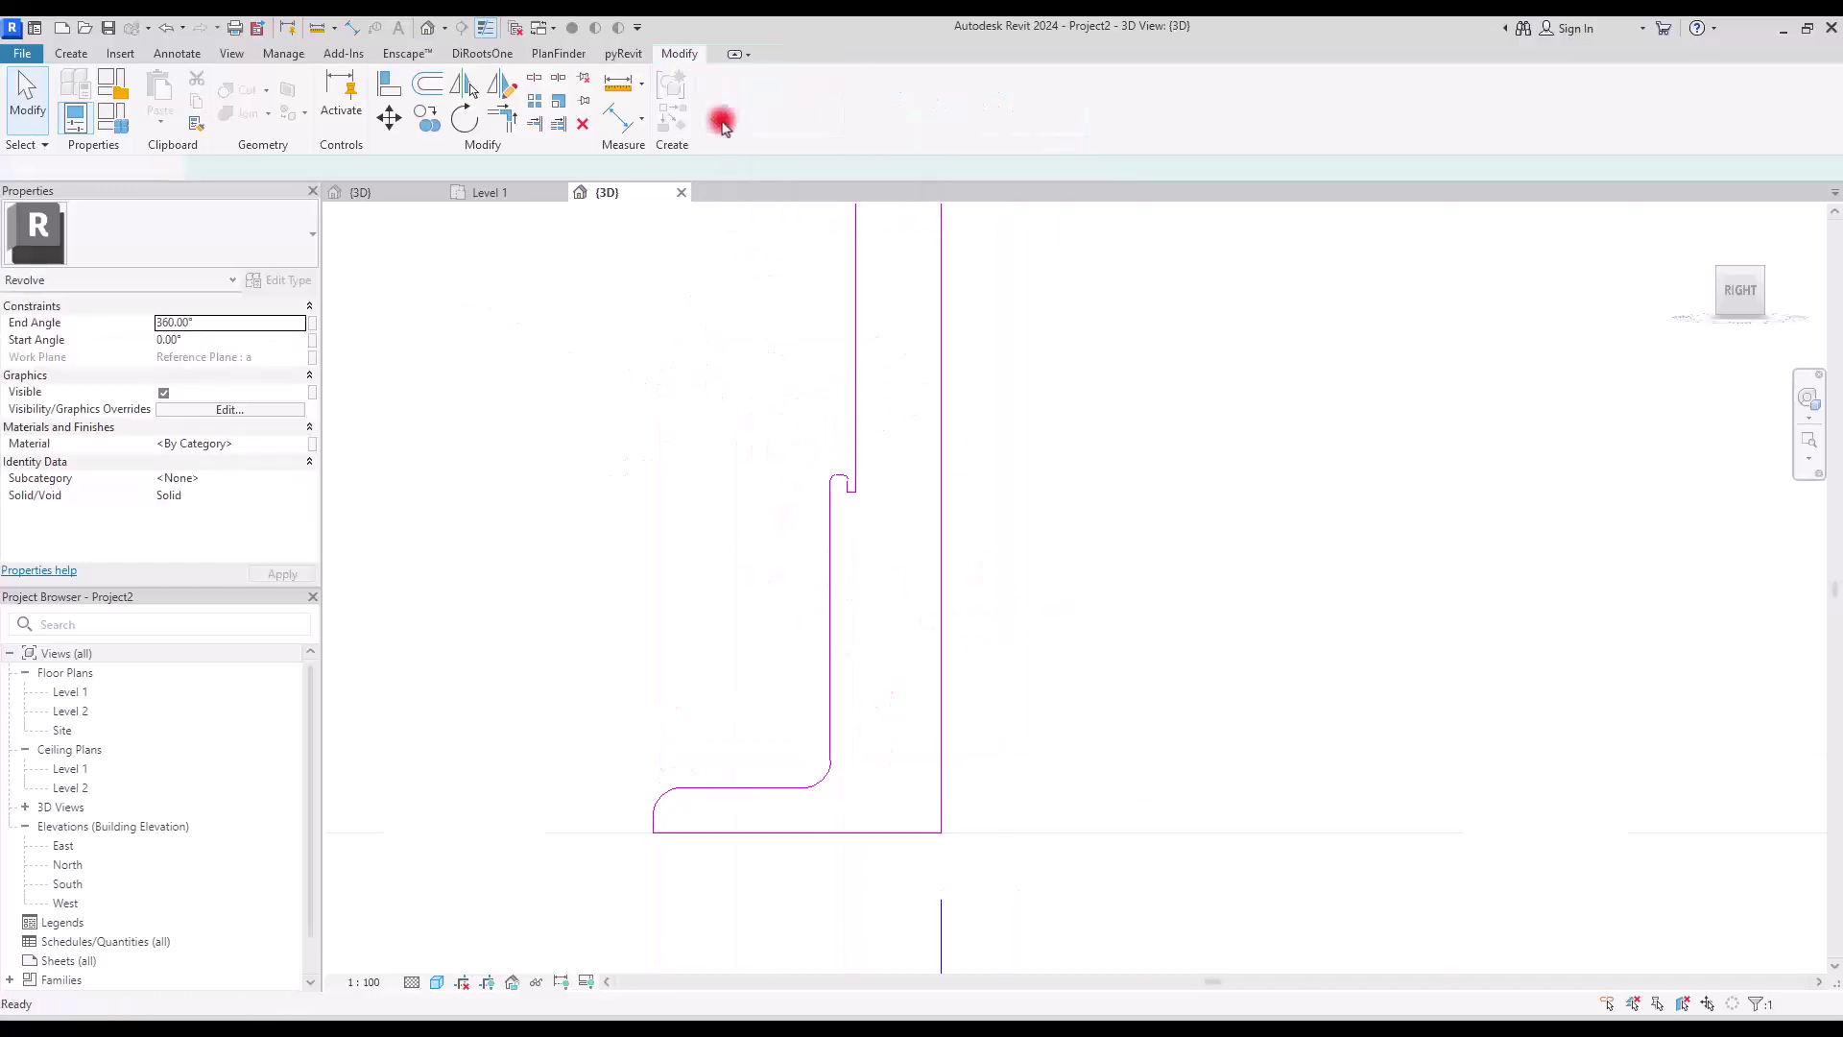
{"action": "scroll", "coordinate": [794, 773], "scroll_direction": "down", "scroll_amount": 4}
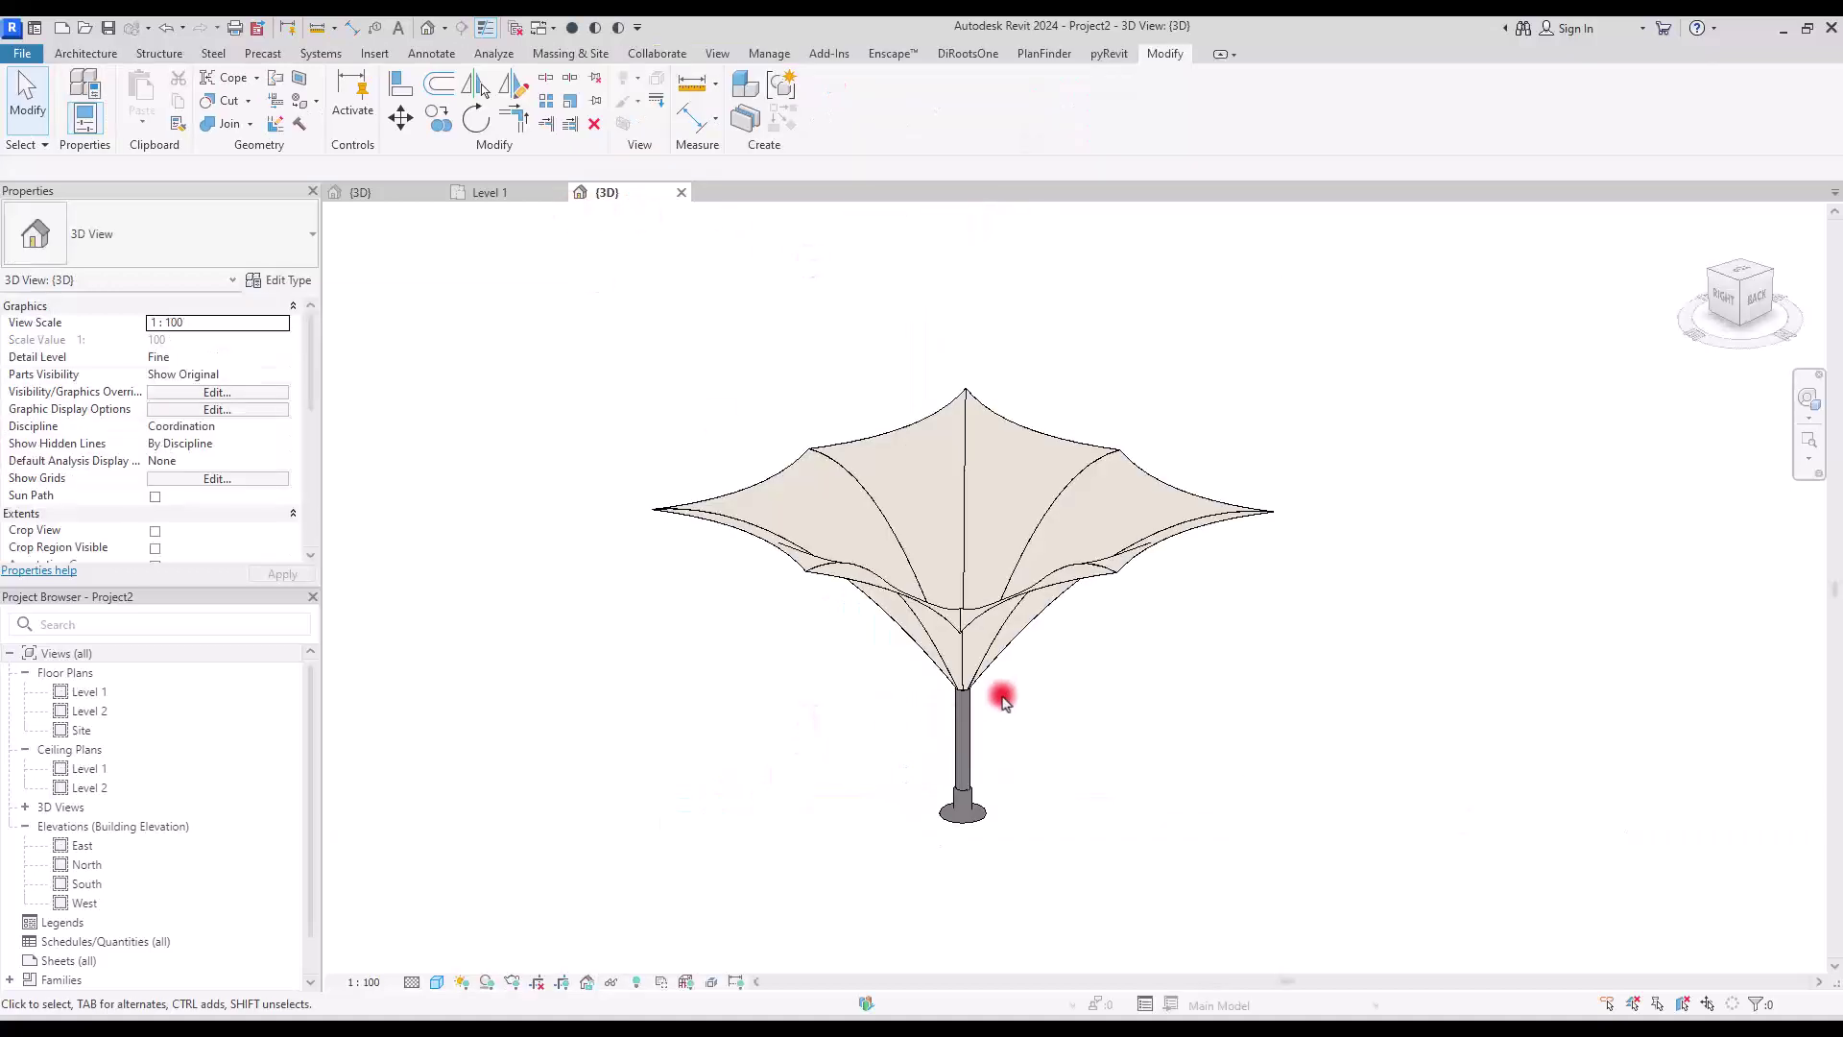
Show the mass forms and floors in the 3D view.
{"action": "middle_click_drag", "start_coordinate": [946, 667], "coordinate": [821, 797], "text": "shift"}
{"action": "left_click", "coordinate": [570, 53]}
{"action": "left_click", "coordinate": [99, 85]}
{"action": "left_click", "coordinate": [168, 206]}
Select the whole canopy with its mast and mass, and multiple-copy it in Level 1 plan from its lower-left corner to both its upper corners.
{"action": "left_click_drag", "start_coordinate": [564, 329], "coordinate": [1344, 923]}
{"action": "left_click", "coordinate": [489, 193]}
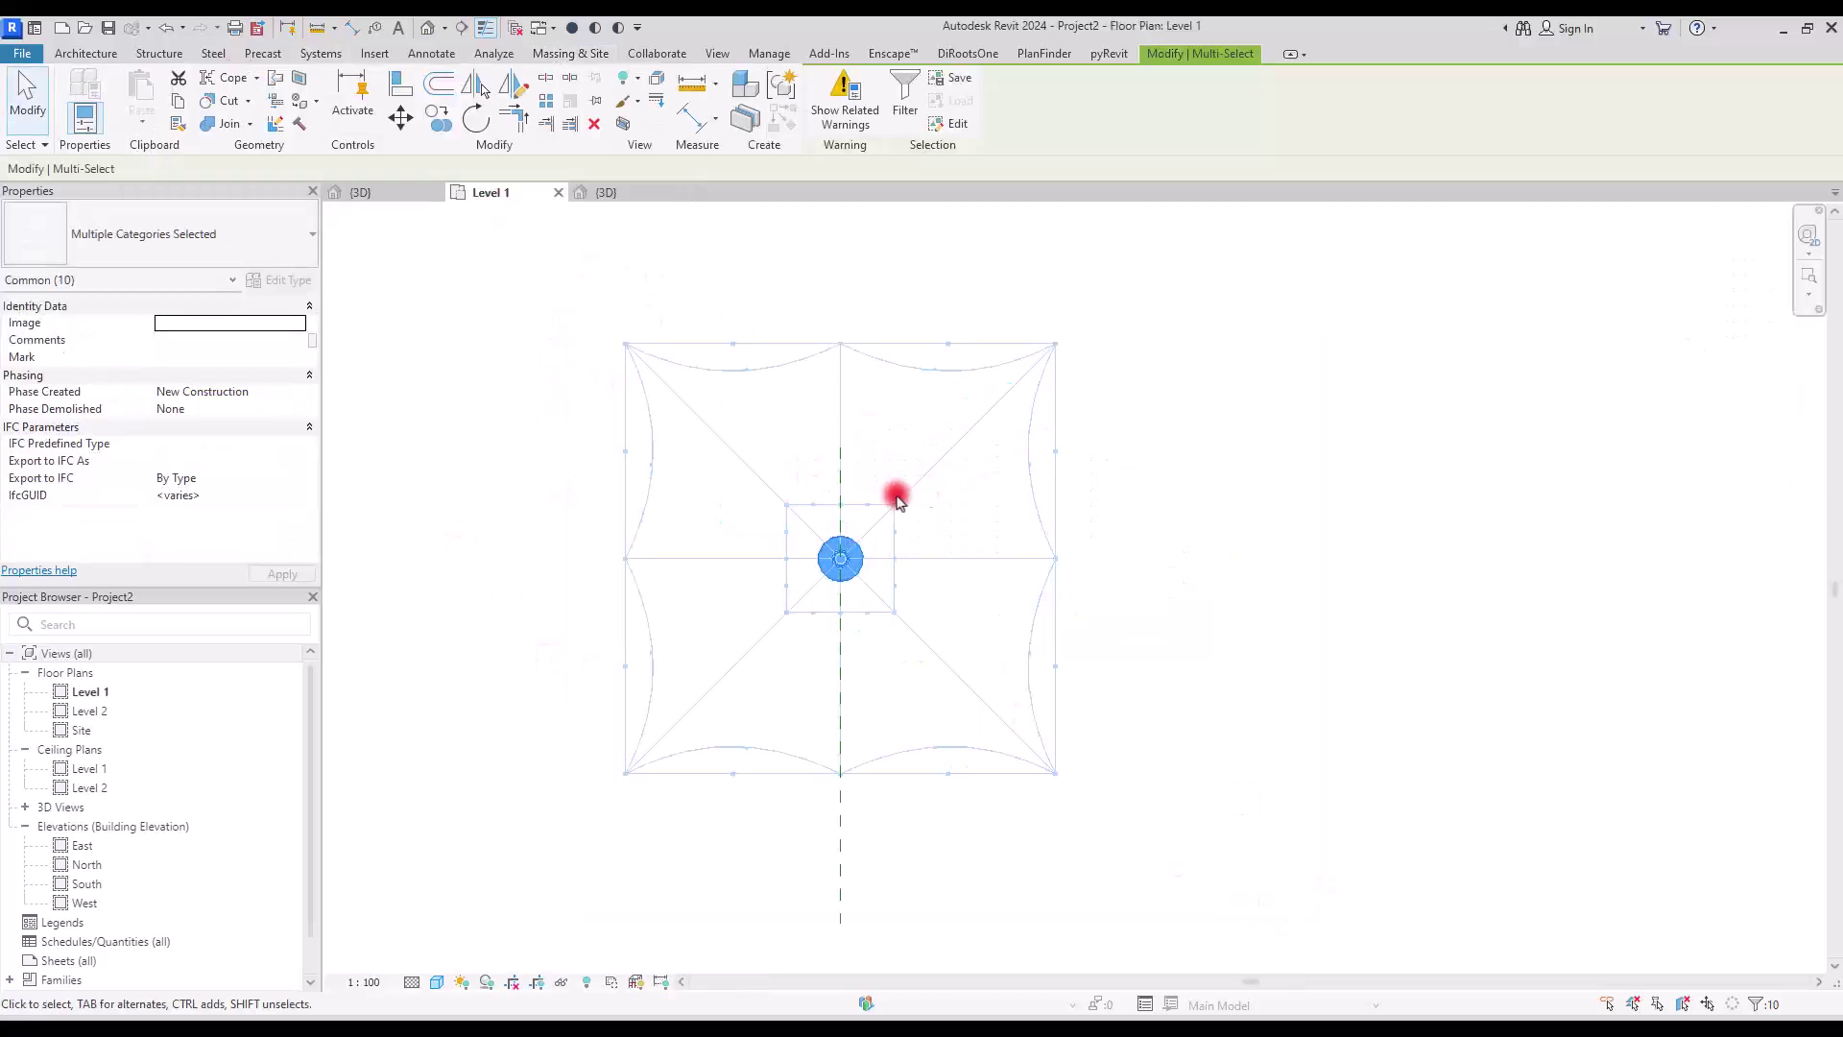
{"action": "key", "text": "c"}
{"action": "key", "text": "o"}
{"action": "left_click", "coordinate": [625, 773]}
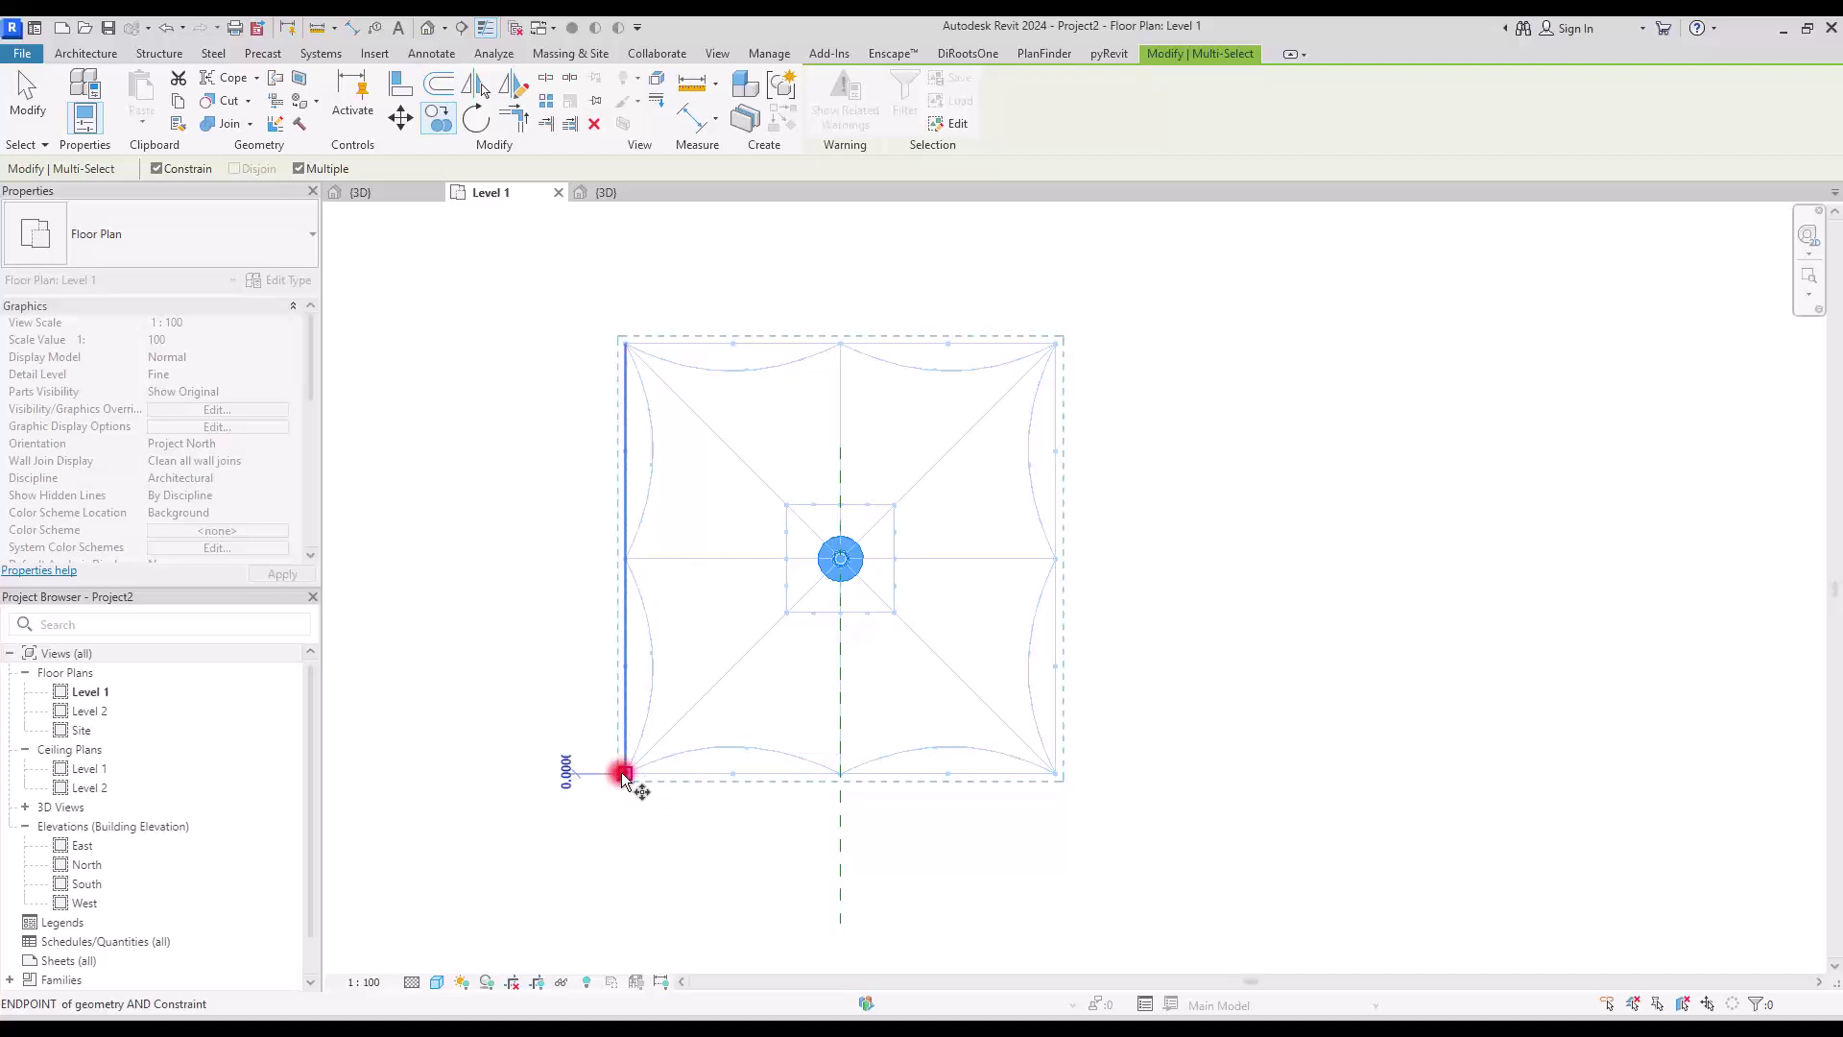
{"action": "left_click", "coordinate": [626, 343]}
{"action": "left_click", "coordinate": [296, 170]}
{"action": "left_click", "coordinate": [1056, 343]}
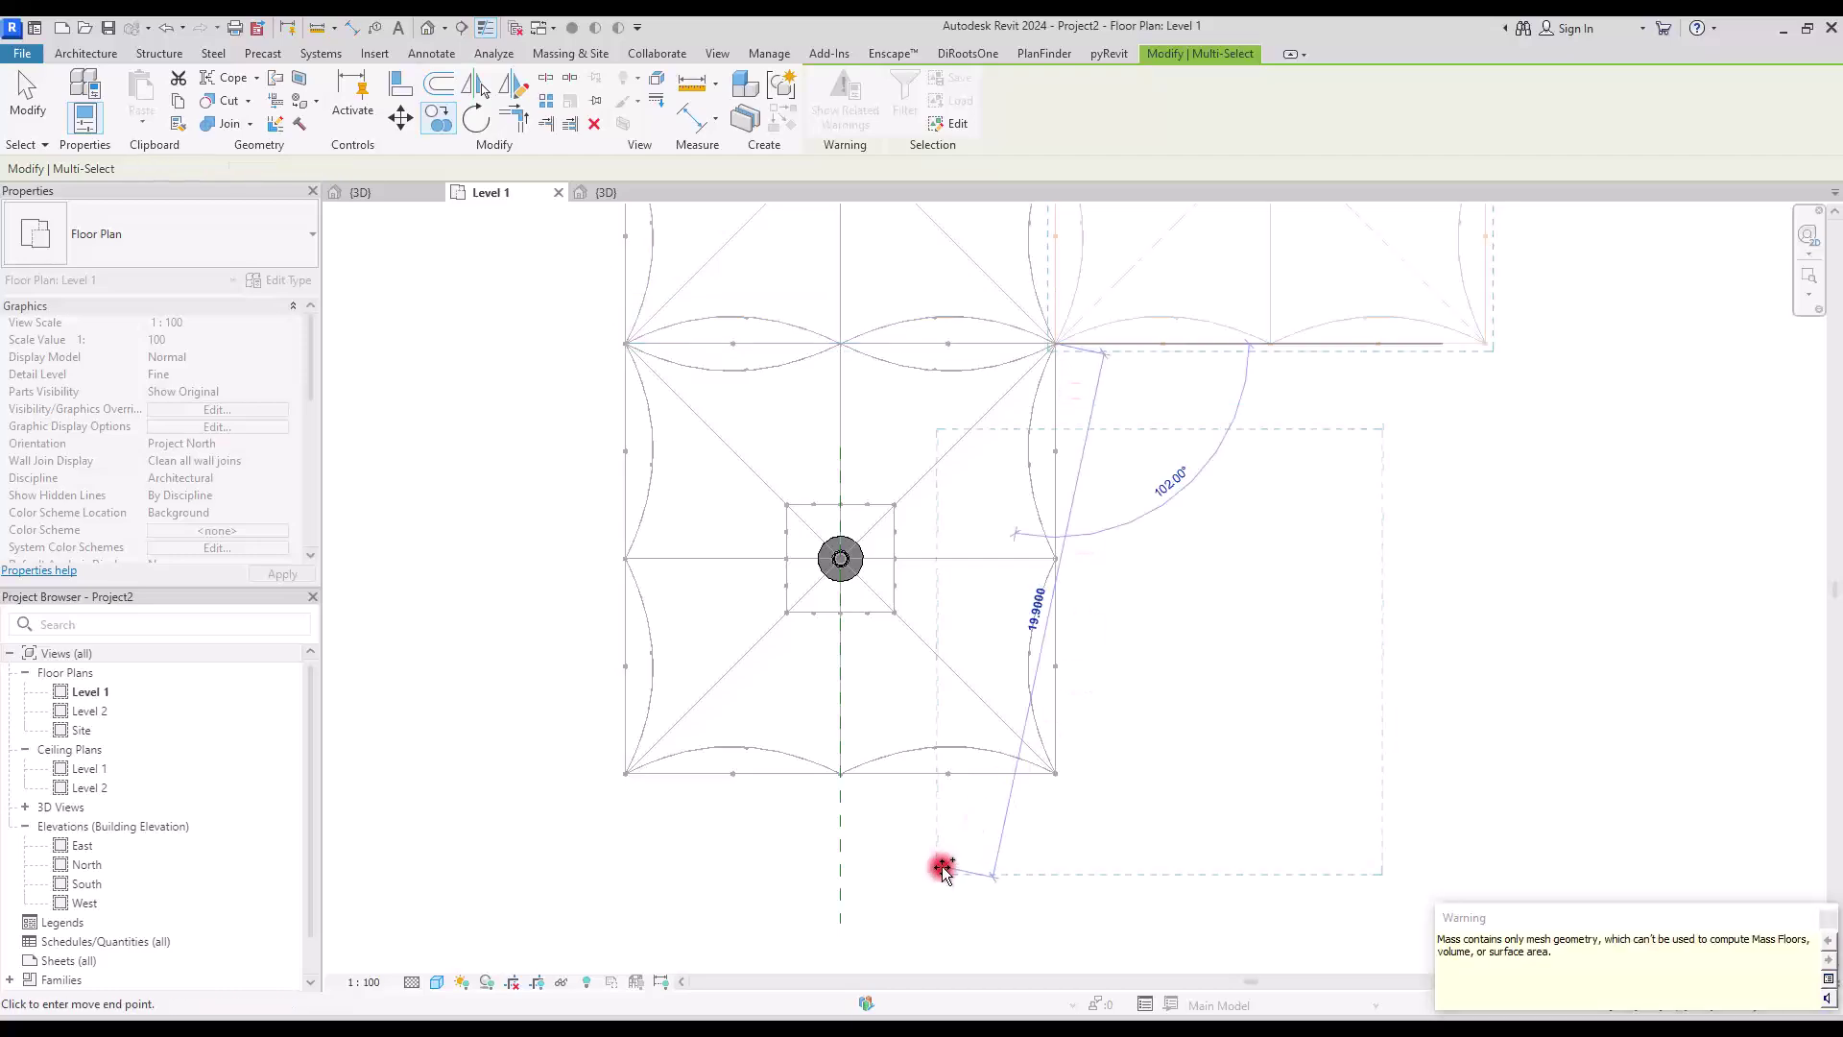
Place three more canopy copies corner to corner: one diagonally up to the right, one above it, and one beside that.
{"action": "scroll", "coordinate": [944, 867], "scroll_direction": "down", "scroll_amount": 4}
{"action": "scroll", "coordinate": [1147, 466], "scroll_direction": "up", "scroll_amount": 2}
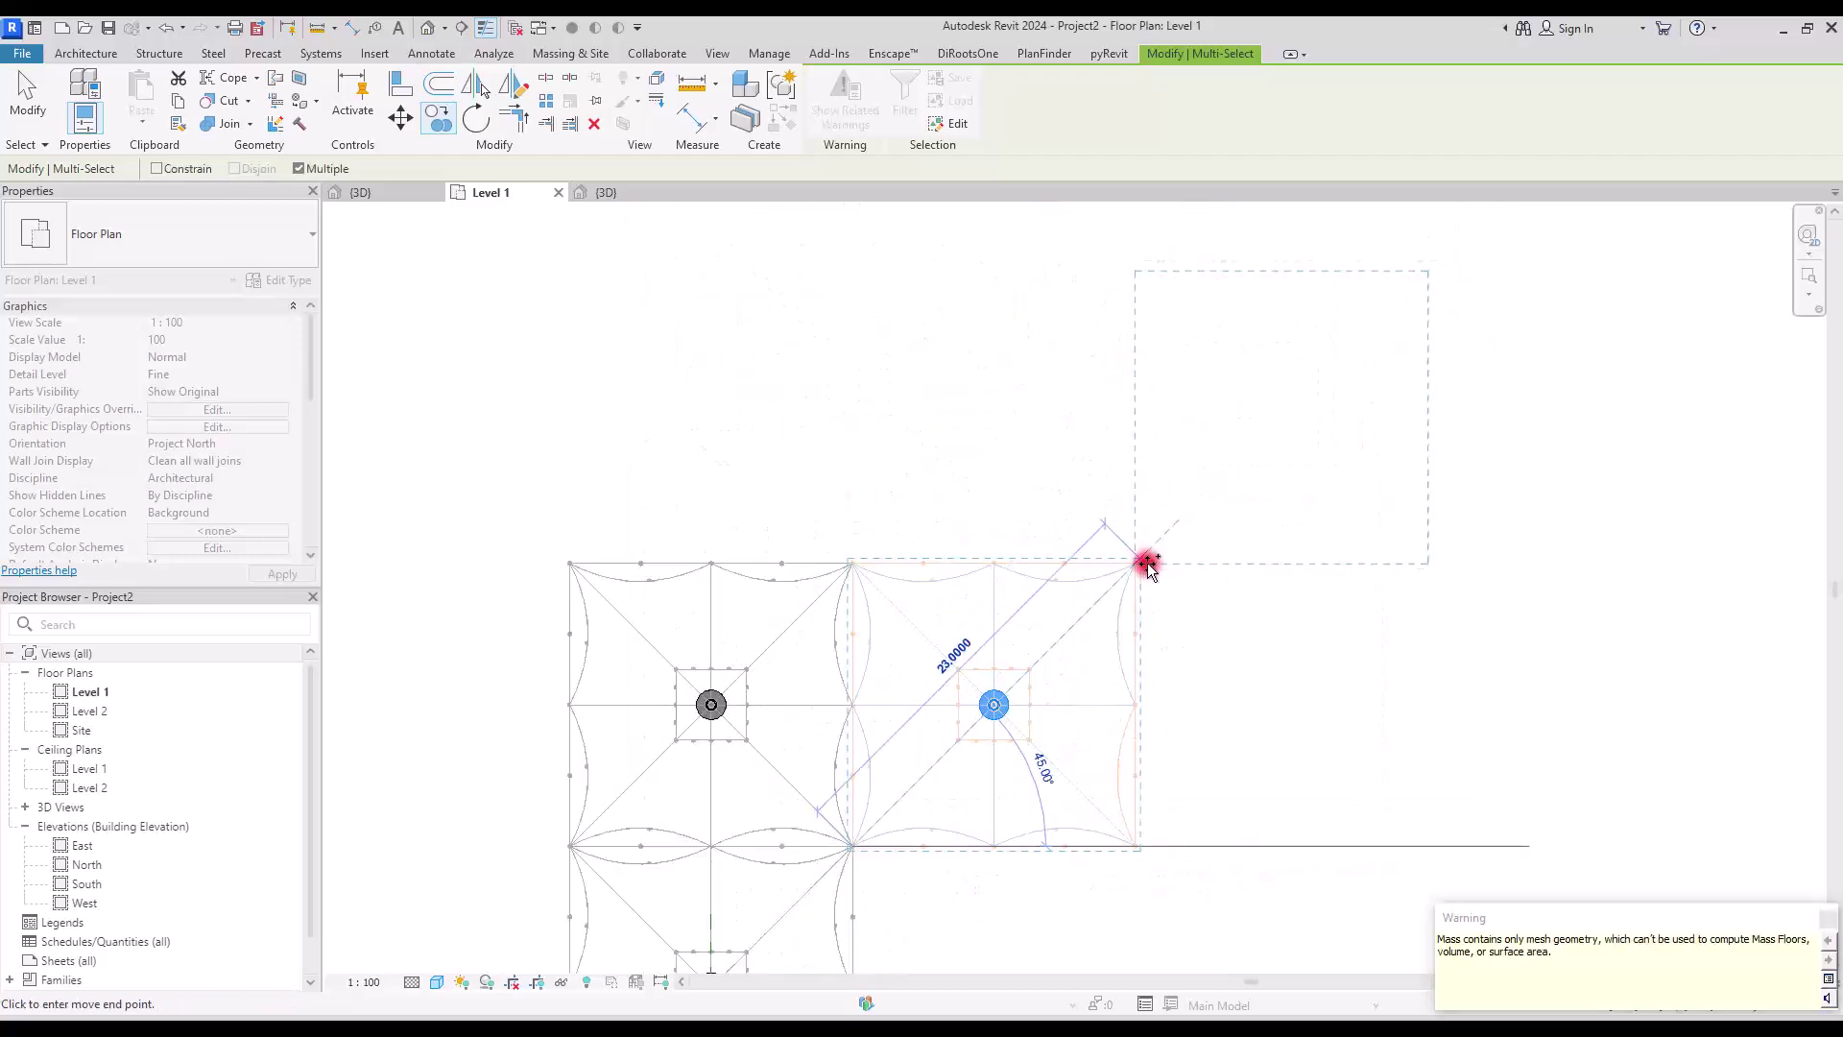
{"action": "left_click", "coordinate": [1143, 564]}
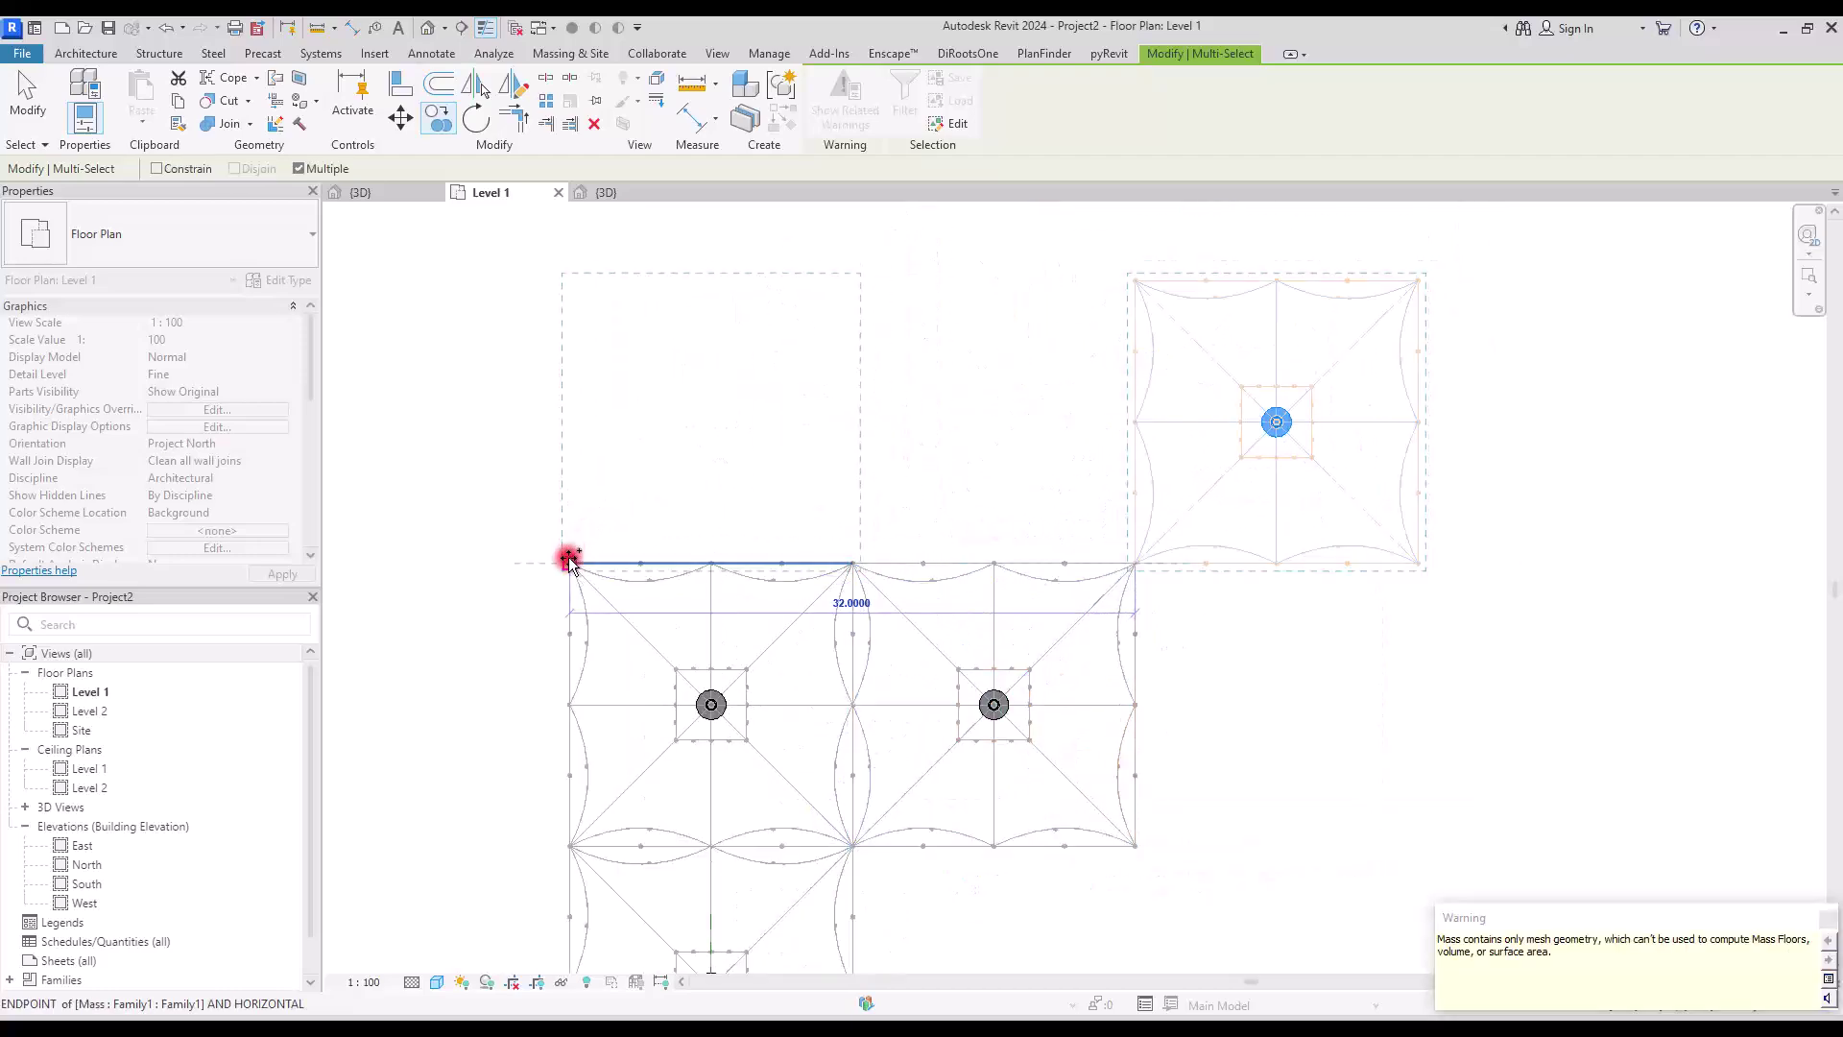
{"action": "left_click", "coordinate": [1135, 281]}
{"action": "scroll", "coordinate": [897, 761], "scroll_direction": "down", "scroll_amount": 3}
{"action": "scroll", "coordinate": [1165, 535], "scroll_direction": "up", "scroll_amount": 2}
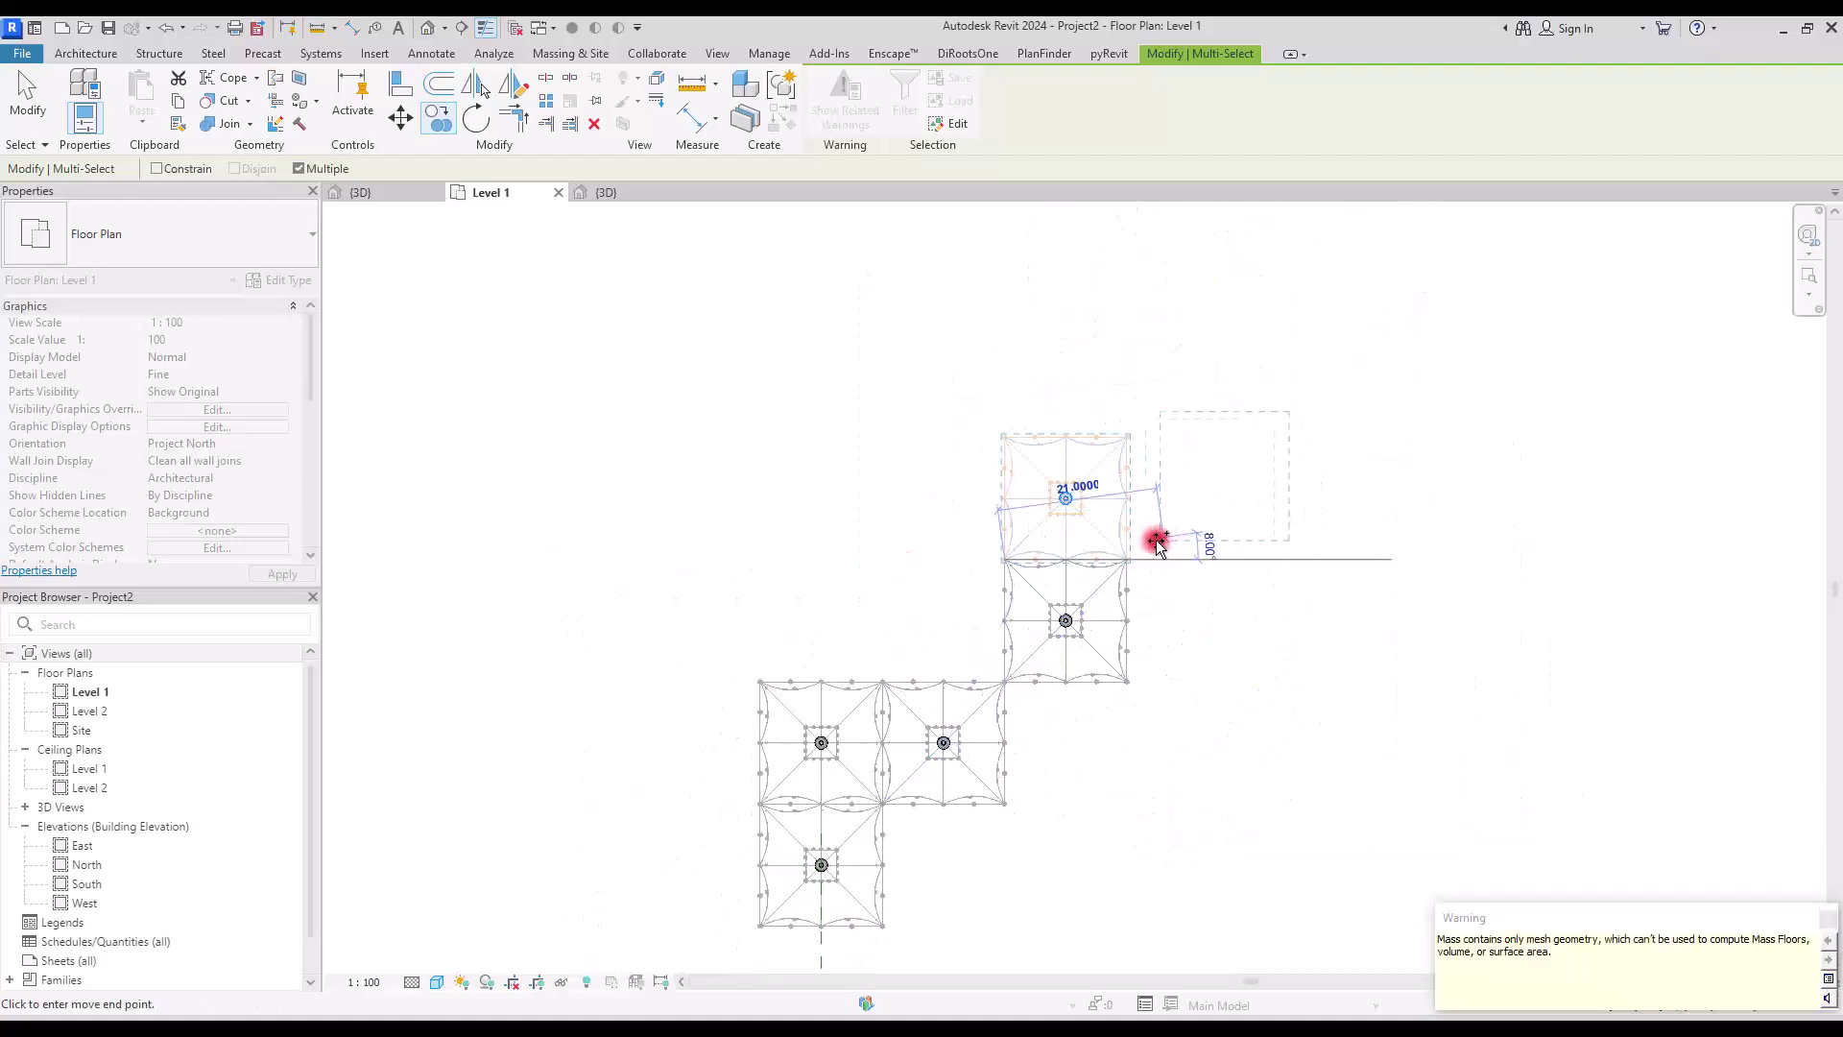
{"action": "left_click", "coordinate": [1133, 560]}
{"action": "key", "text": "Escape"}
{"action": "key", "text": "Escape"}
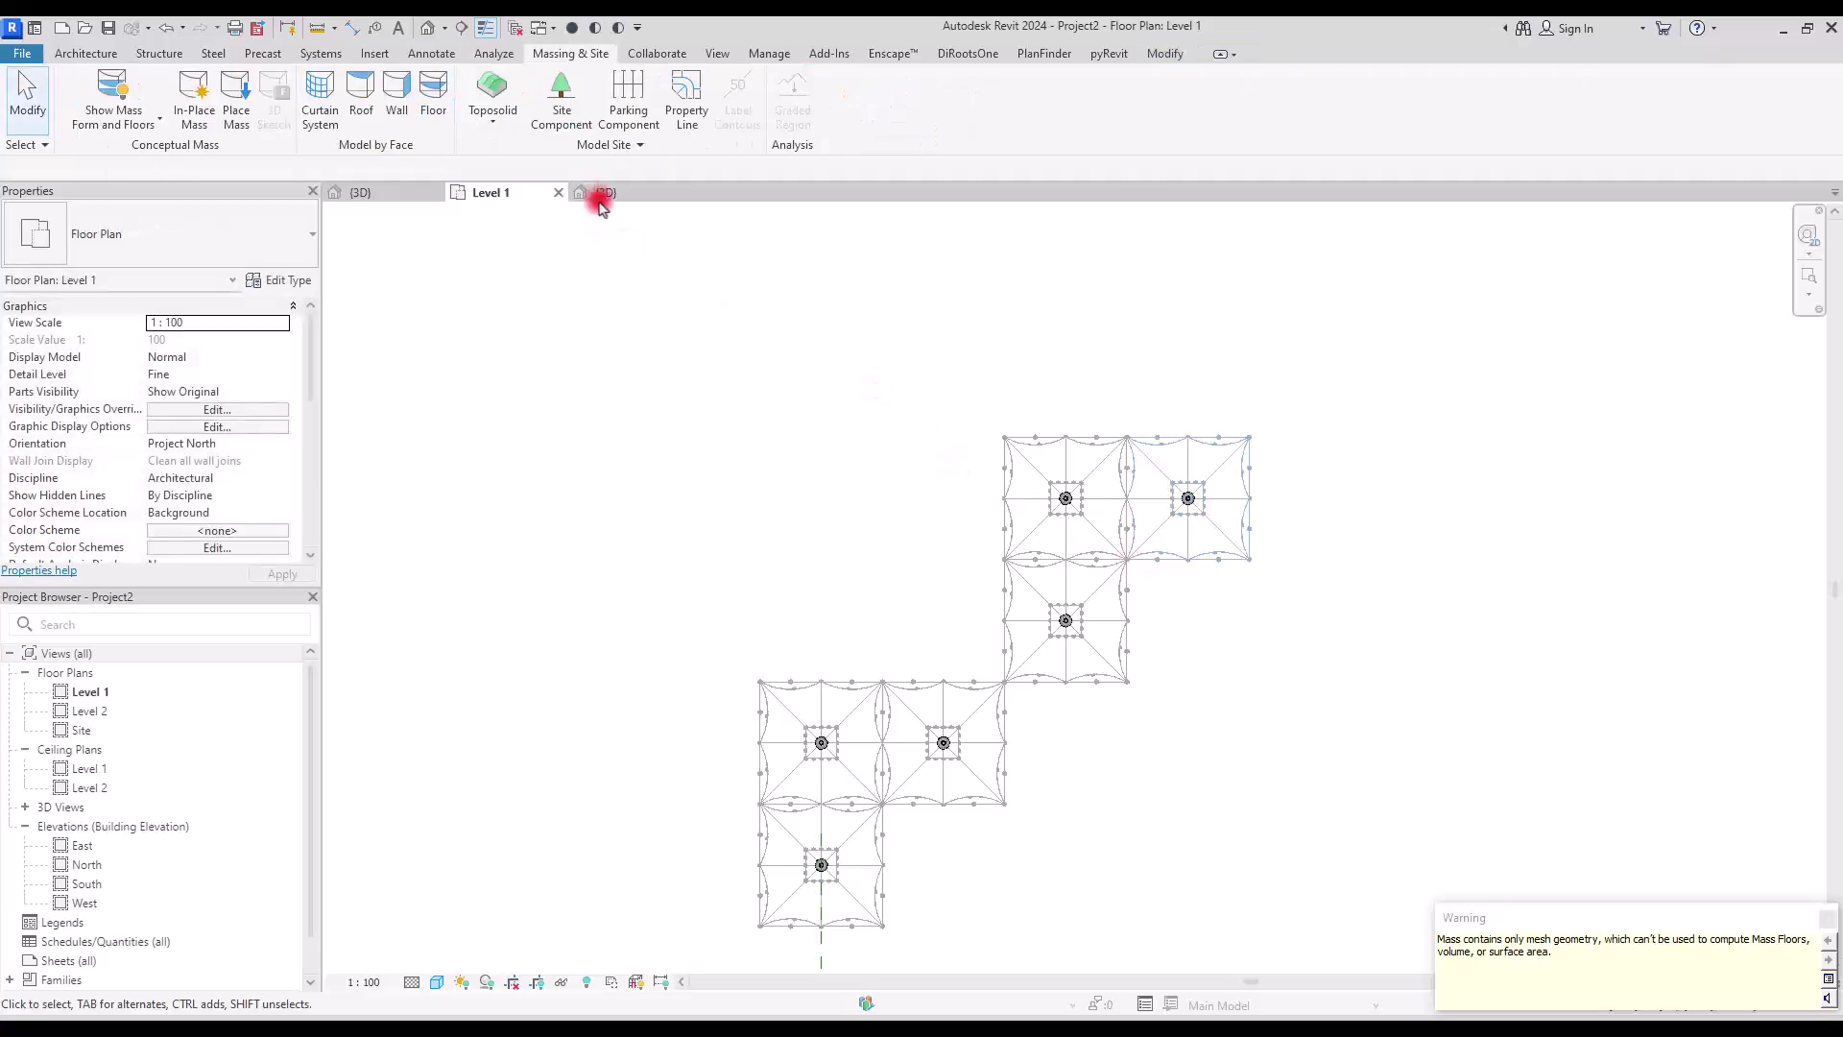
Return to the 3D view and set mass visibility back to Show Mass by View Settings.
{"action": "left_click", "coordinate": [604, 192]}
{"action": "scroll", "coordinate": [802, 588], "scroll_direction": "down", "scroll_amount": 5}
{"action": "middle_click_drag", "start_coordinate": [823, 774], "coordinate": [876, 523], "text": "shift"}
{"action": "scroll", "coordinate": [679, 535], "scroll_direction": "up", "scroll_amount": 2}
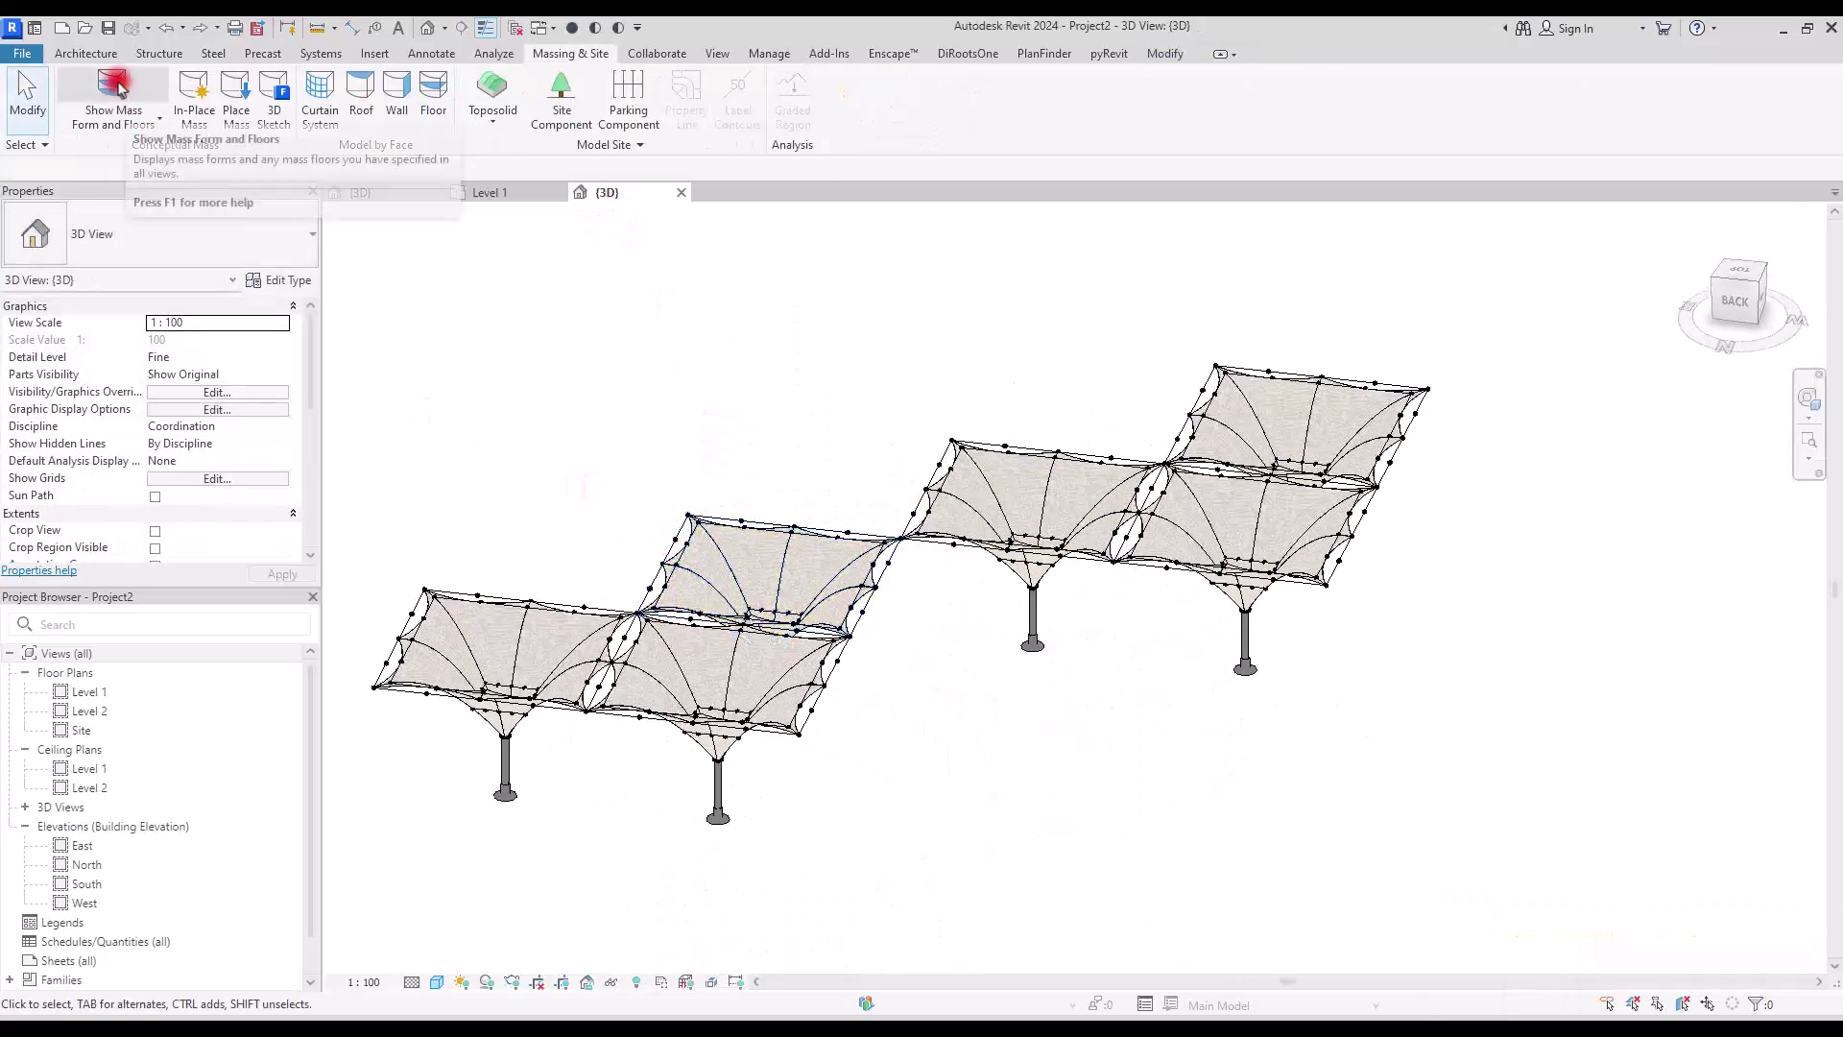
{"action": "left_click", "coordinate": [113, 89]}
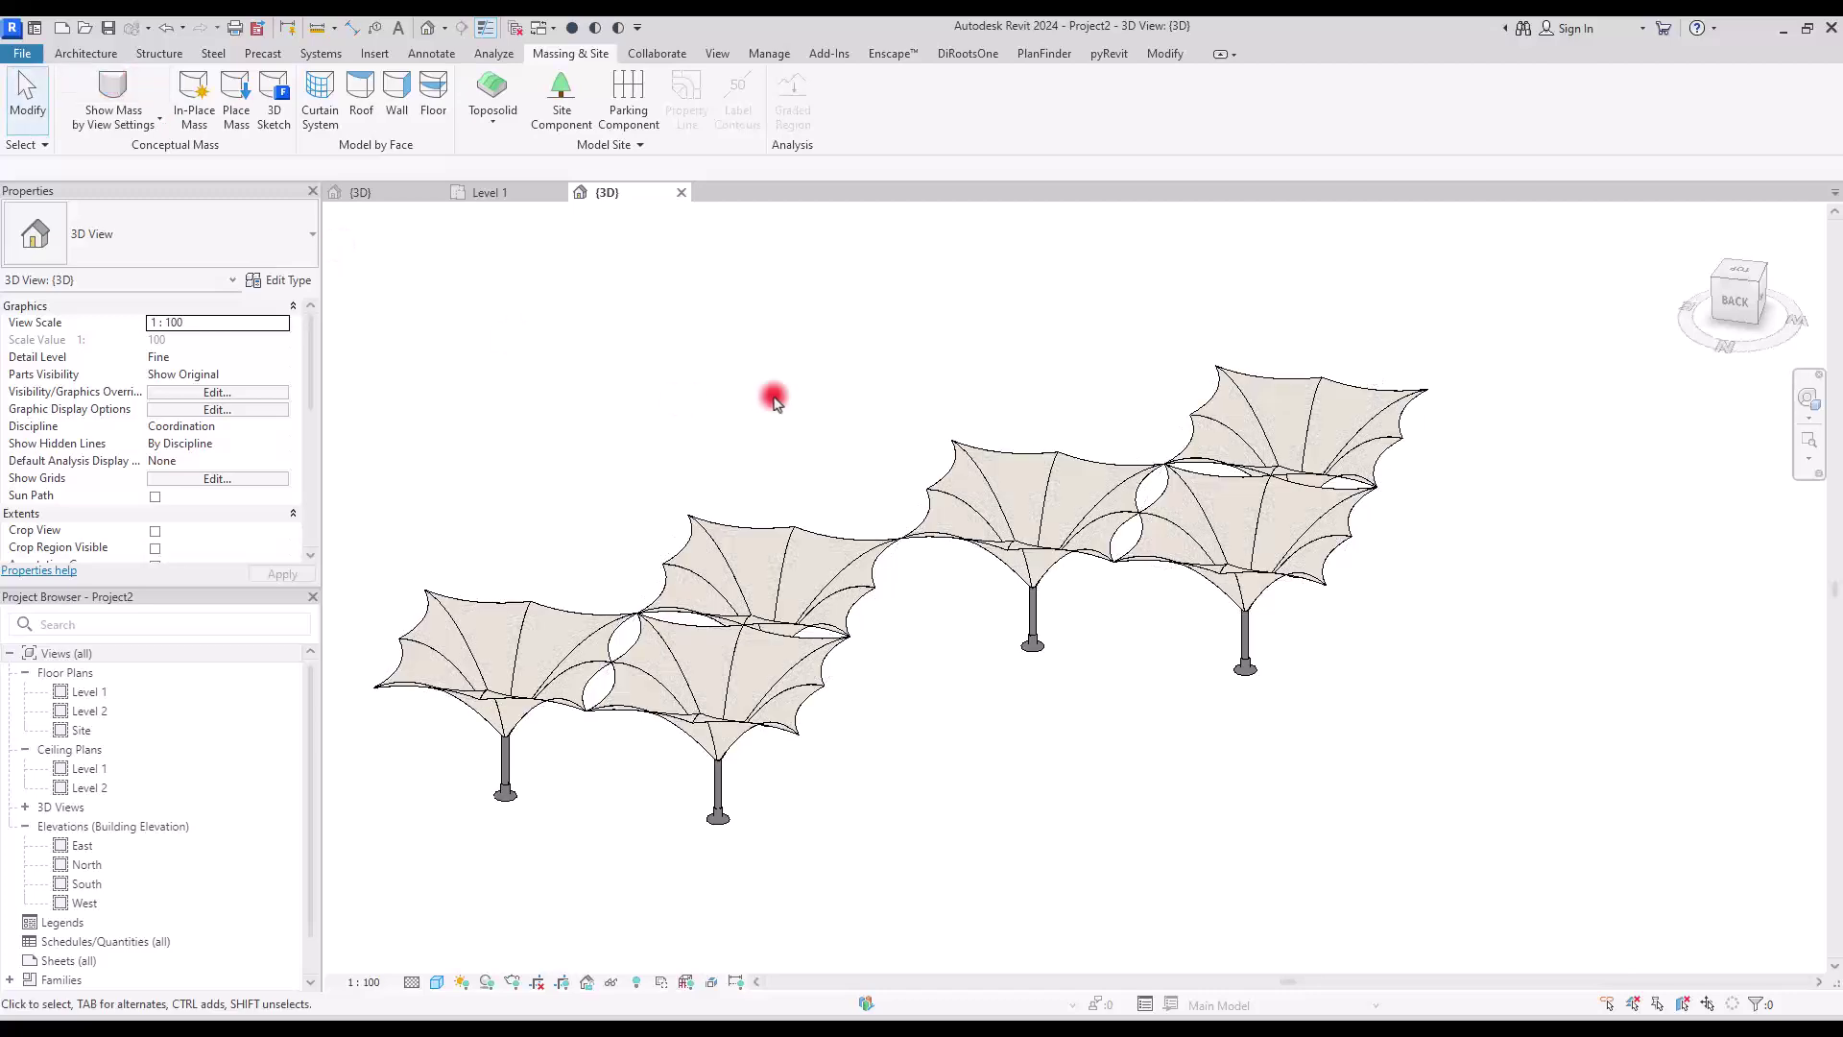
Turn on shadows in the 3D view and orbit to see the canopies from another side.
{"action": "left_click", "coordinate": [485, 983]}
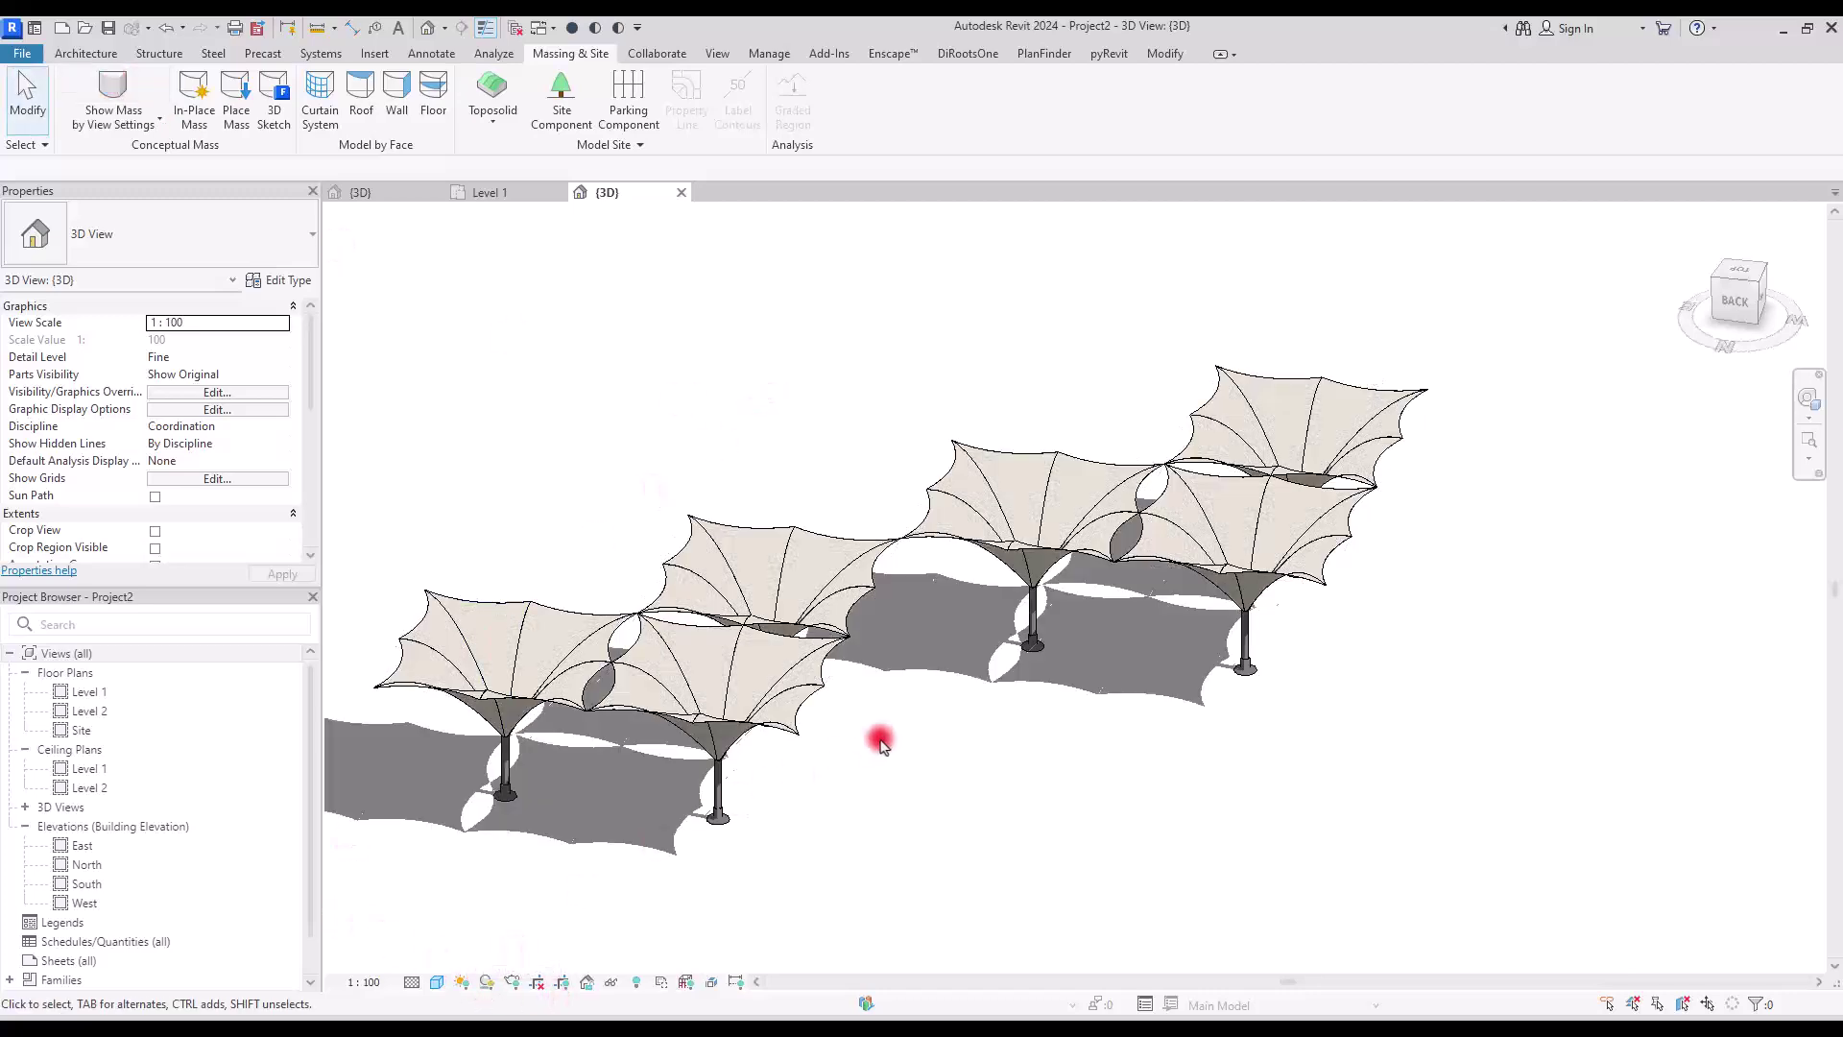
{"action": "scroll", "coordinate": [922, 710], "scroll_direction": "down", "scroll_amount": 2}
{"action": "middle_click_drag", "start_coordinate": [960, 688], "coordinate": [757, 601], "text": "shift"}
{"action": "scroll", "coordinate": [1148, 671], "scroll_direction": "up", "scroll_amount": 2}
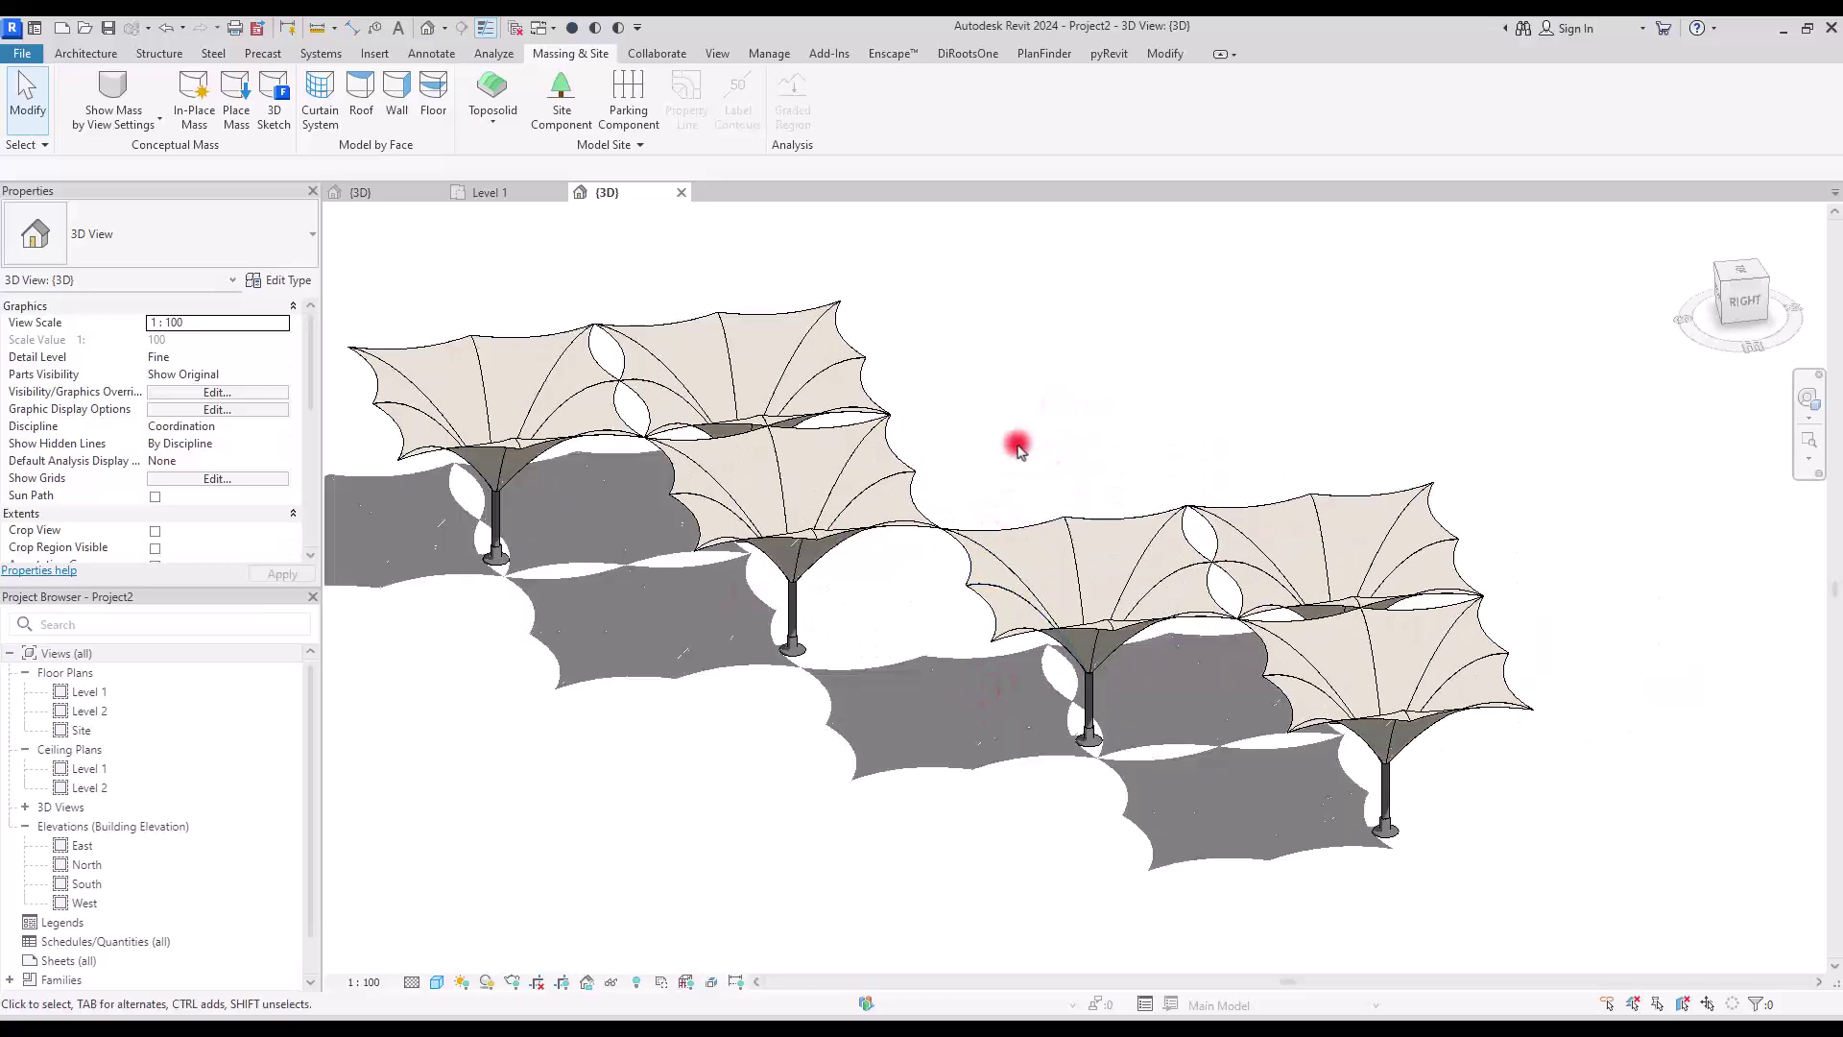
Open the 3D view's Graphic Display Options.
{"action": "left_click", "coordinate": [436, 981]}
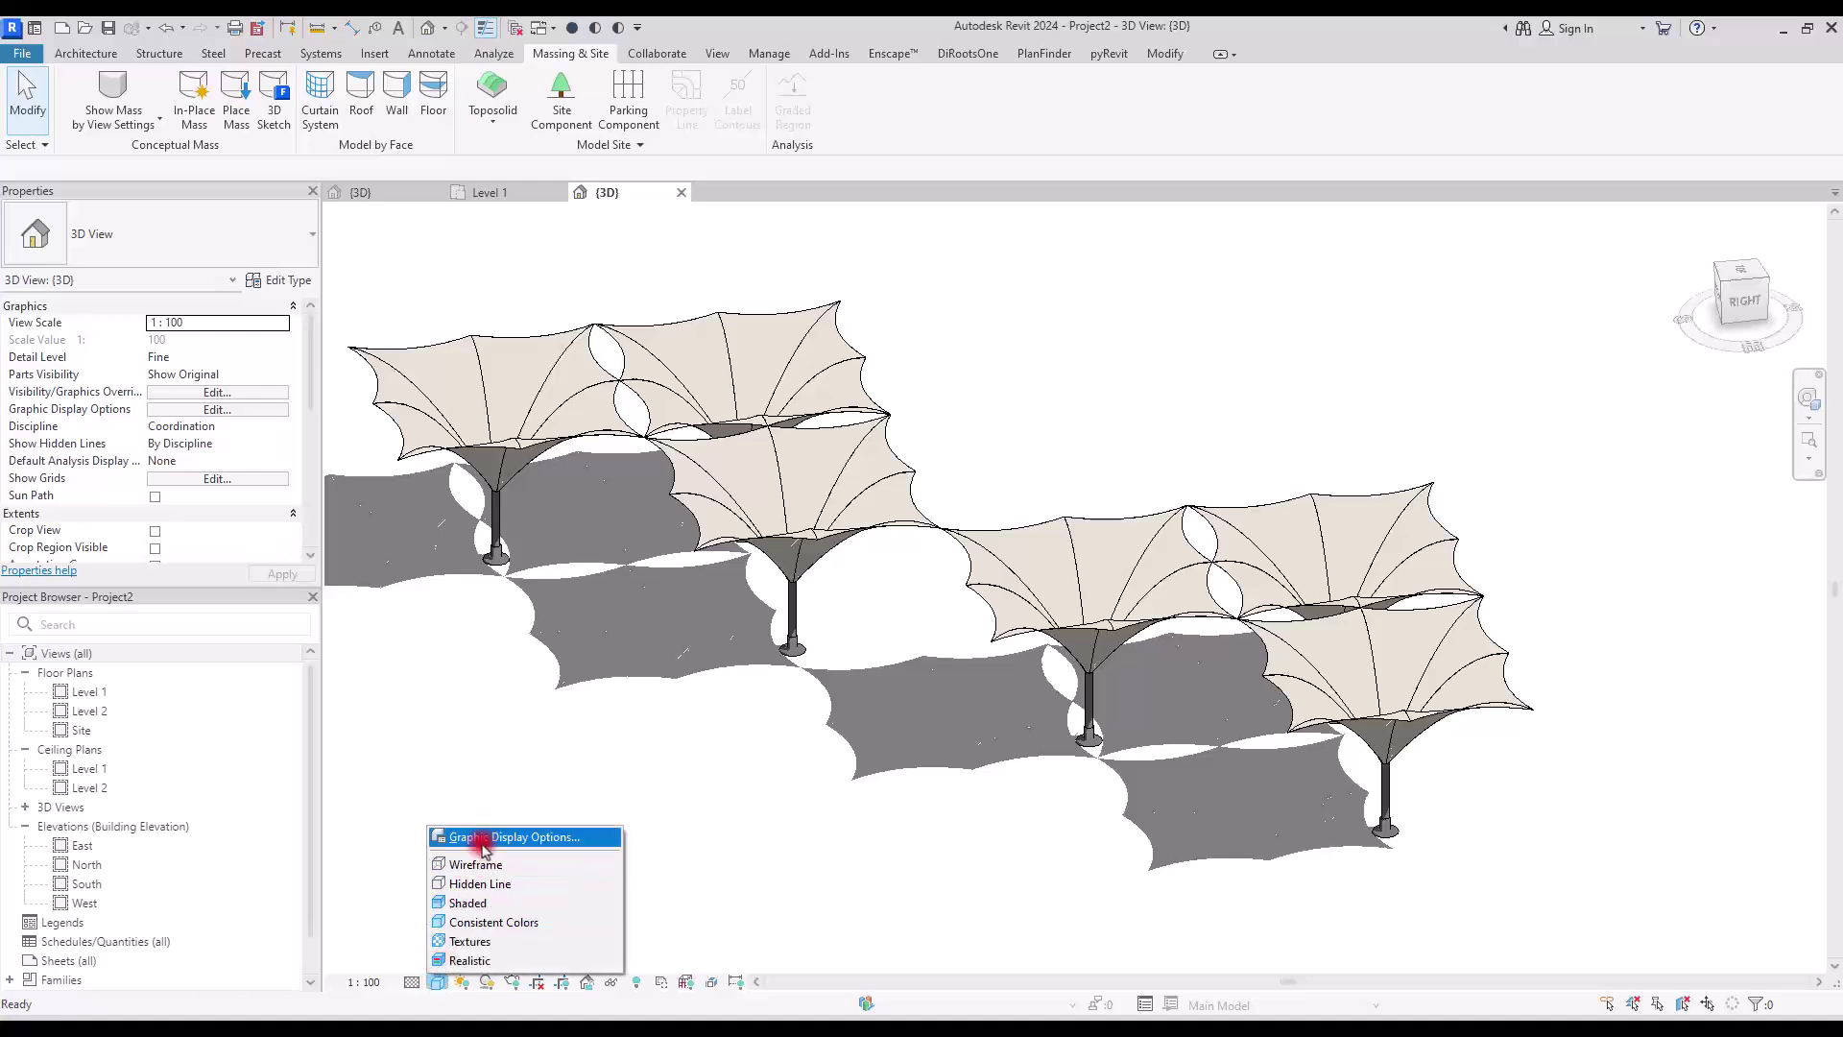
{"action": "left_click", "coordinate": [476, 837]}
{"action": "left_click", "coordinate": [473, 197]}
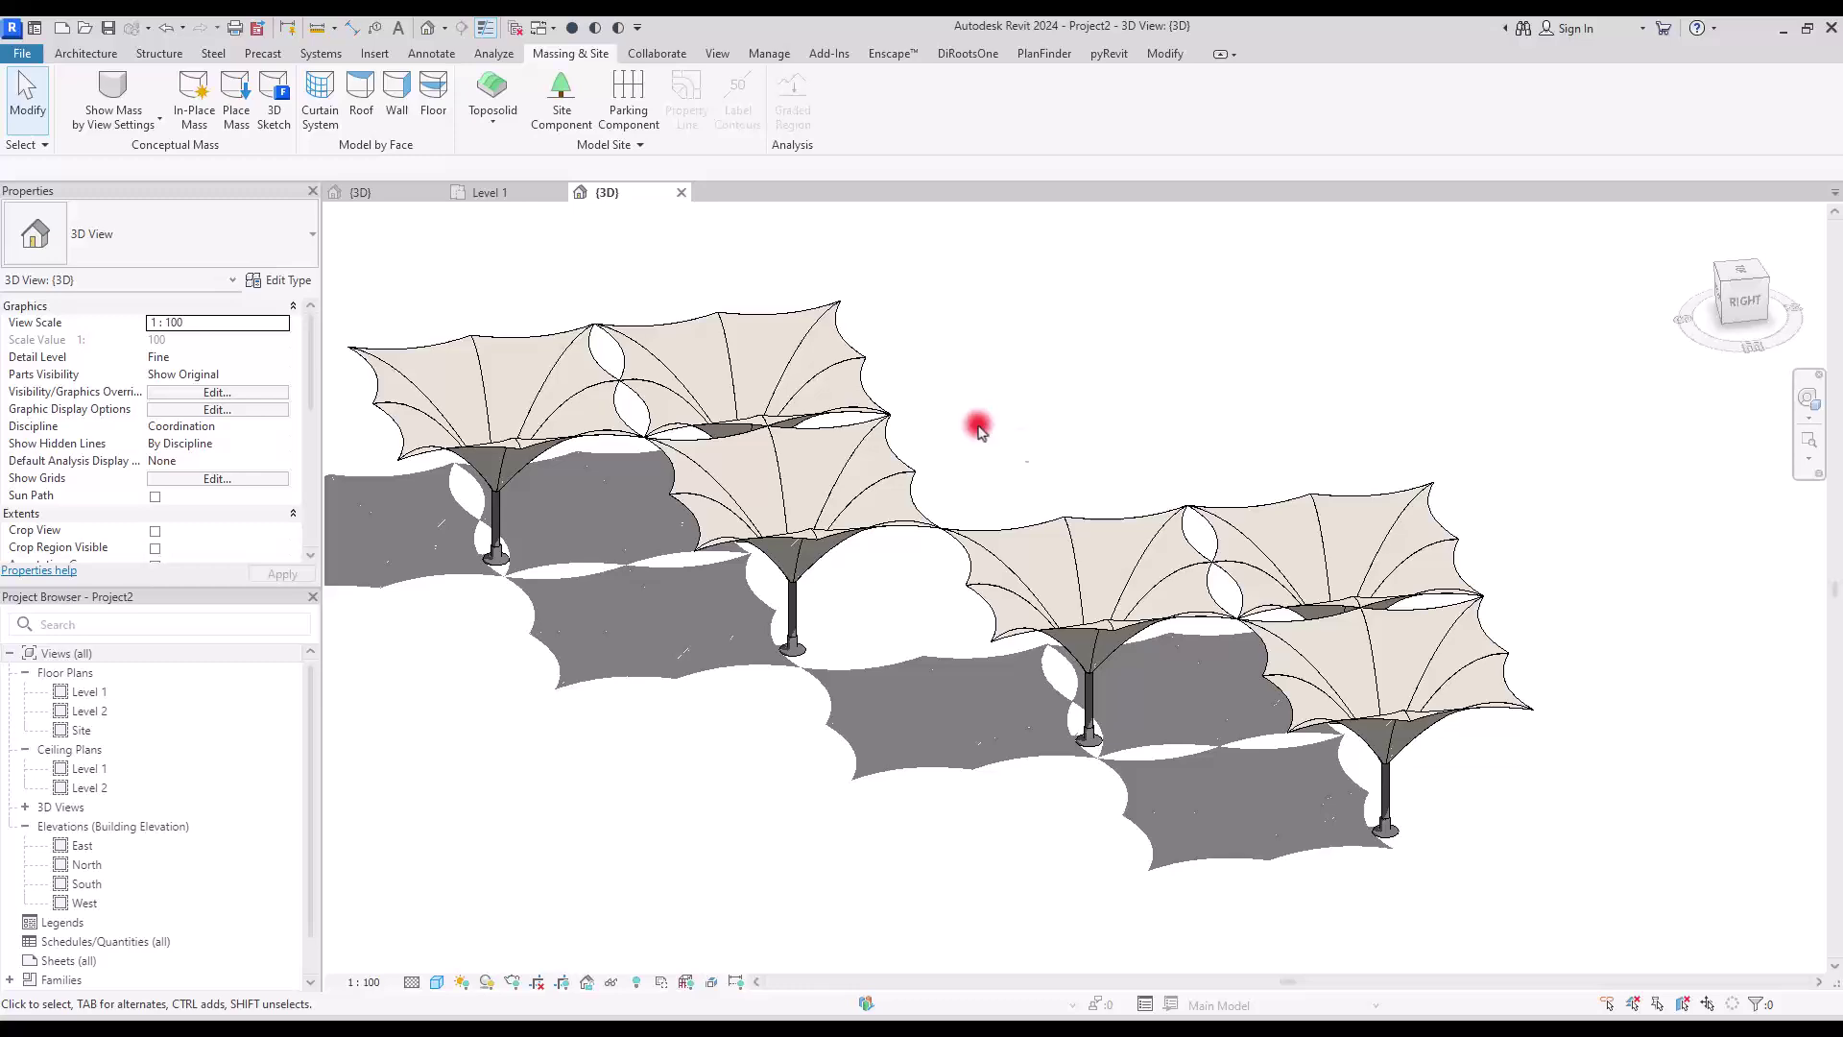
{"action": "scroll", "coordinate": [1104, 691], "scroll_direction": "down", "scroll_amount": 3}
{"action": "scroll", "coordinate": [1021, 585], "scroll_direction": "up", "scroll_amount": 3}
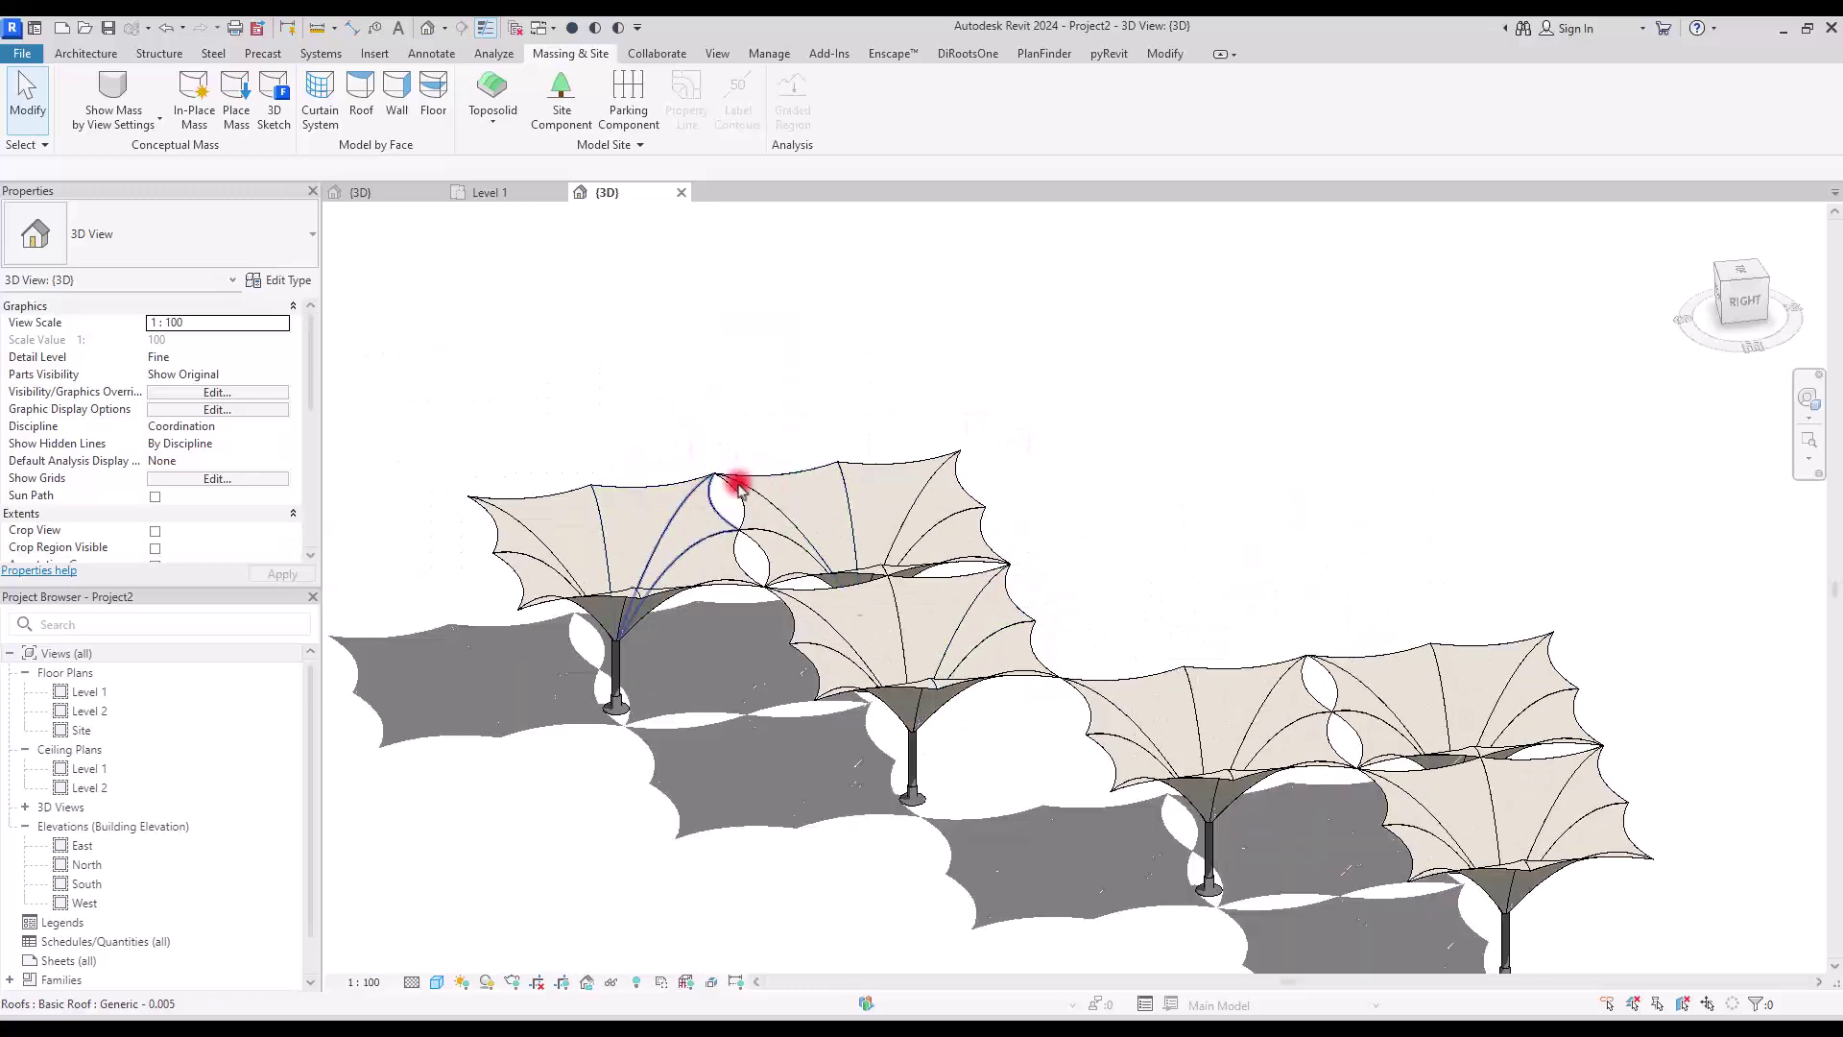
{"action": "left_click", "coordinate": [112, 91]}
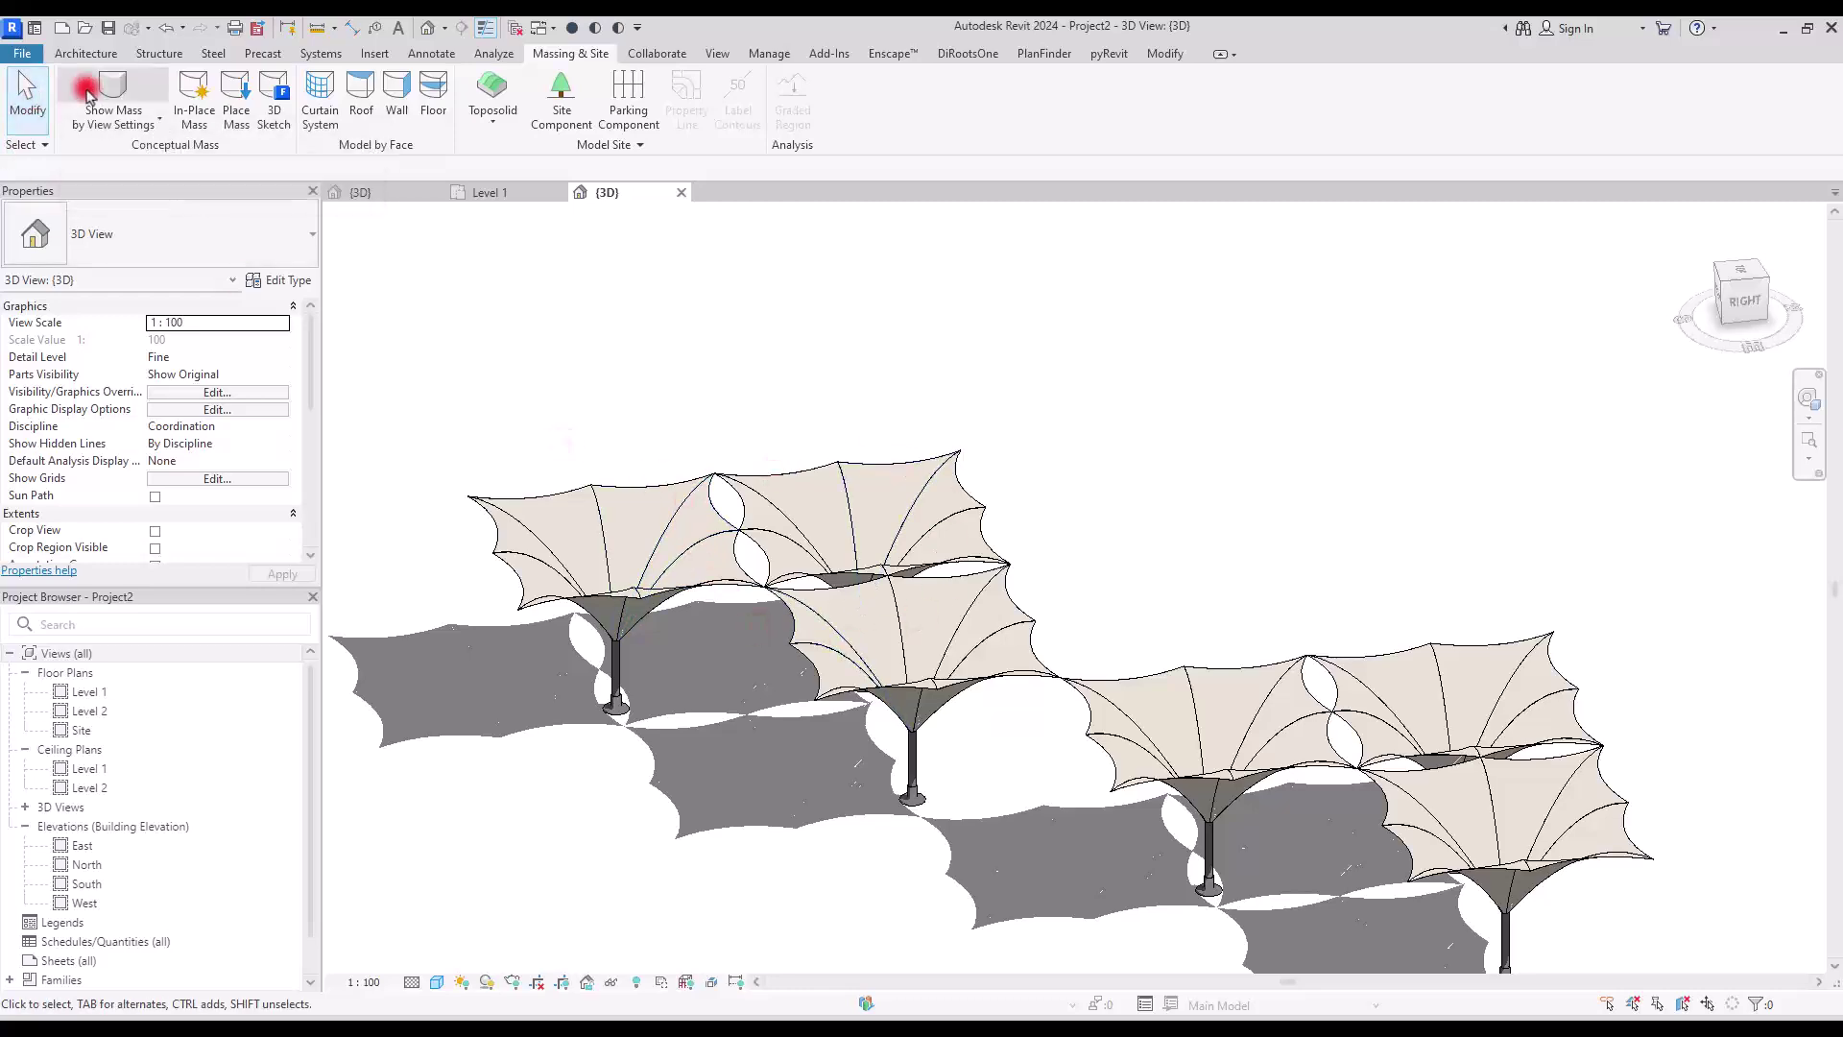
{"action": "left_click", "coordinate": [981, 489]}
{"action": "left_click", "coordinate": [1091, 421]}
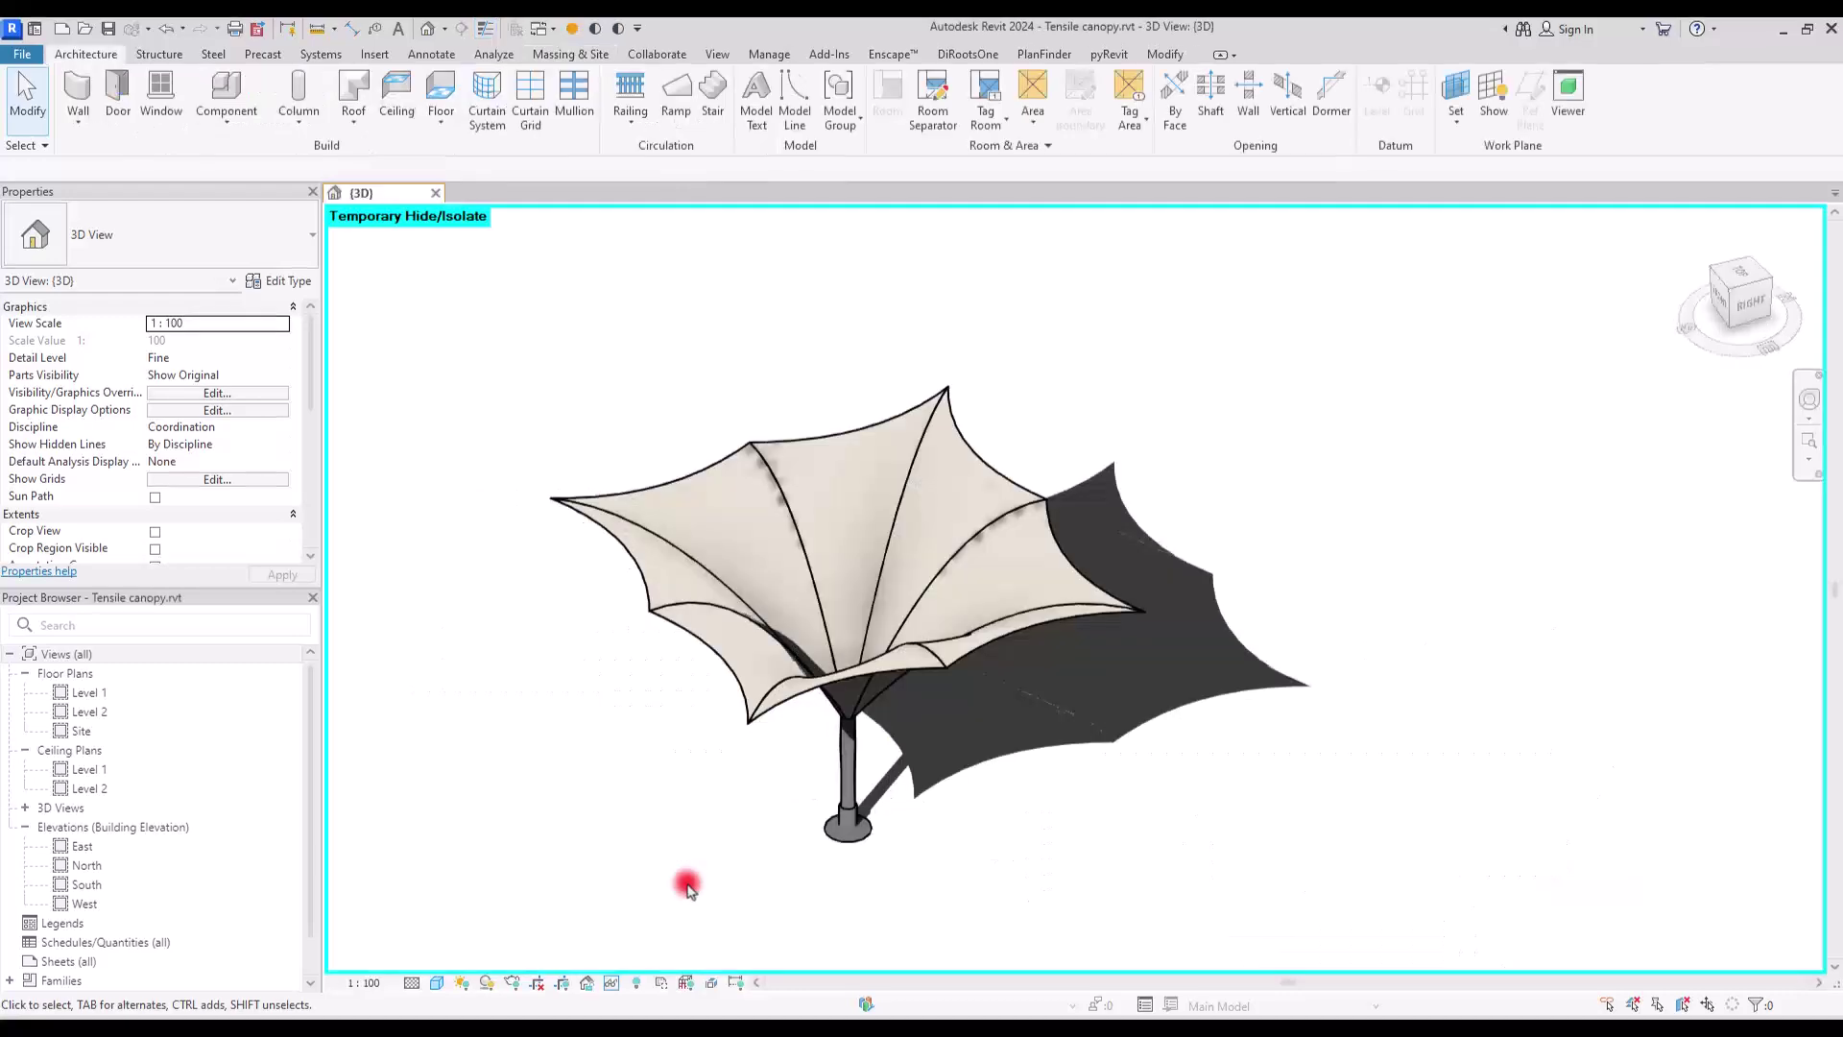
Examine the single canopy and the full arrangement with trees in the Tensile canopy project from several angles.
{"action": "middle_click_drag", "start_coordinate": [896, 881], "coordinate": [510, 848], "text": "shift"}
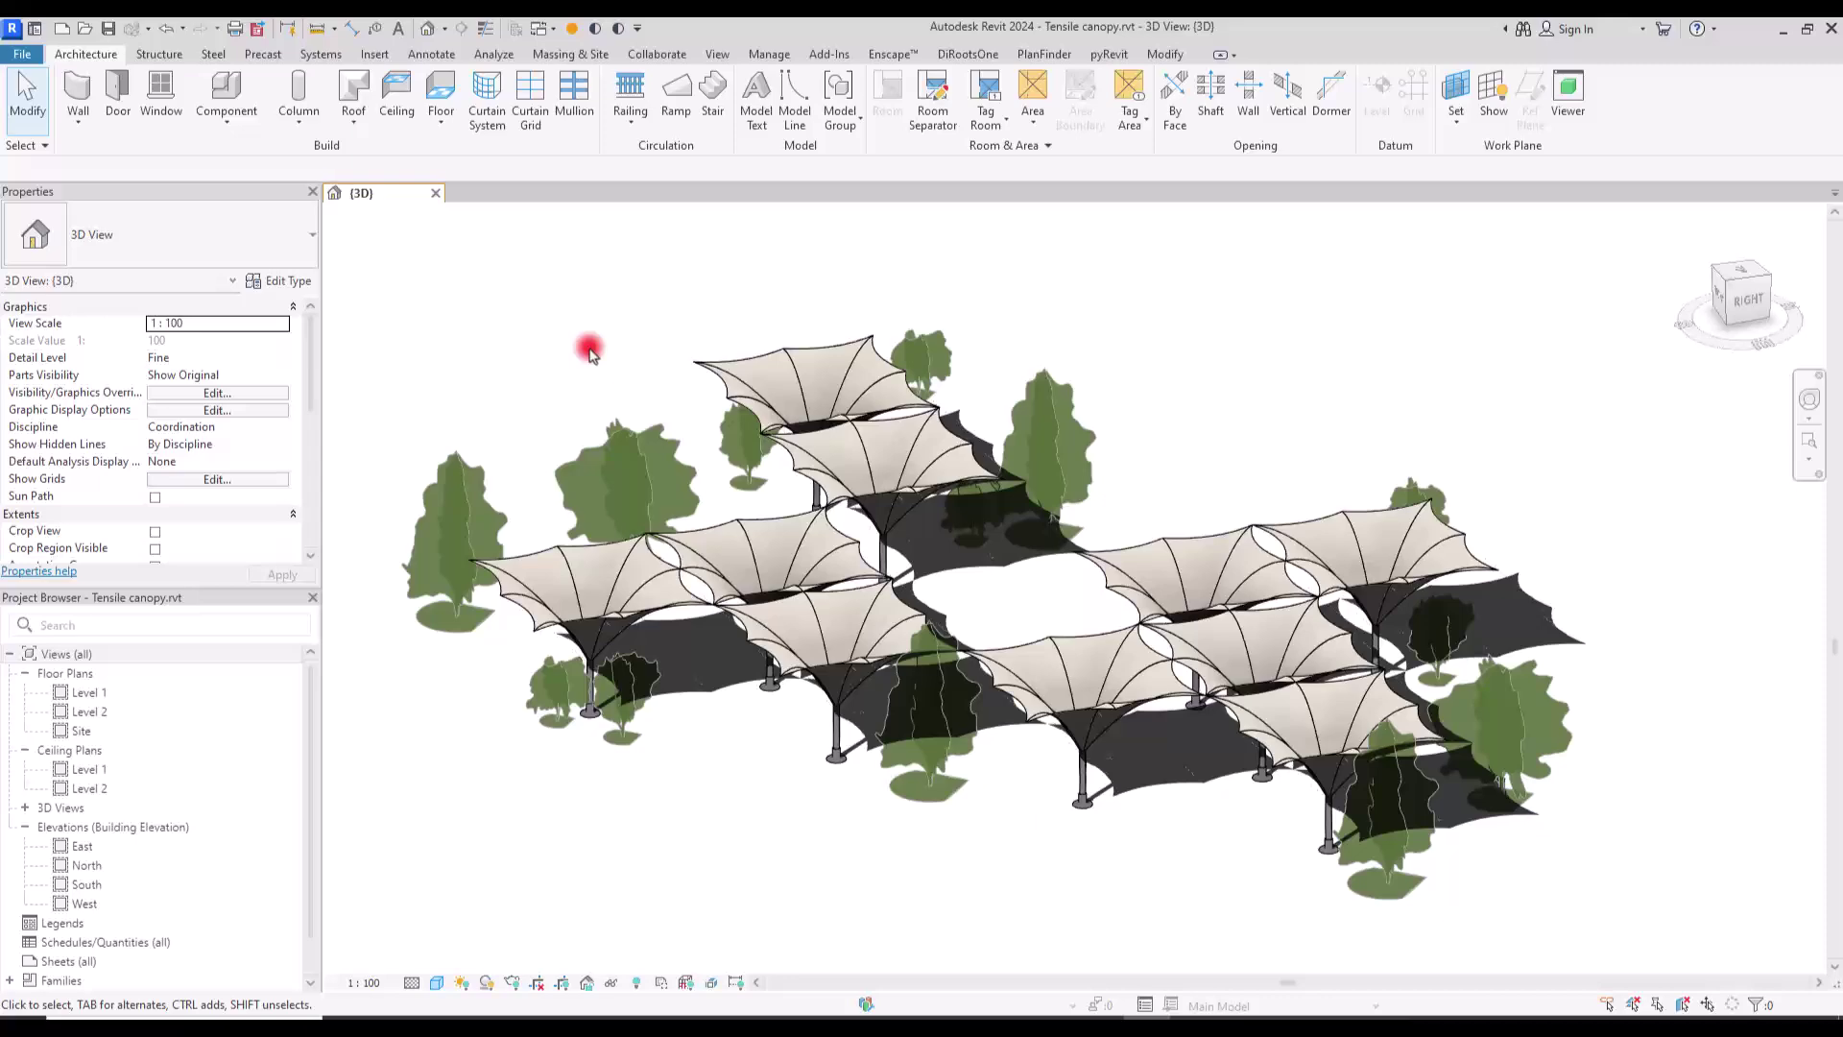
{"action": "scroll", "coordinate": [794, 589], "scroll_direction": "down", "scroll_amount": 2}
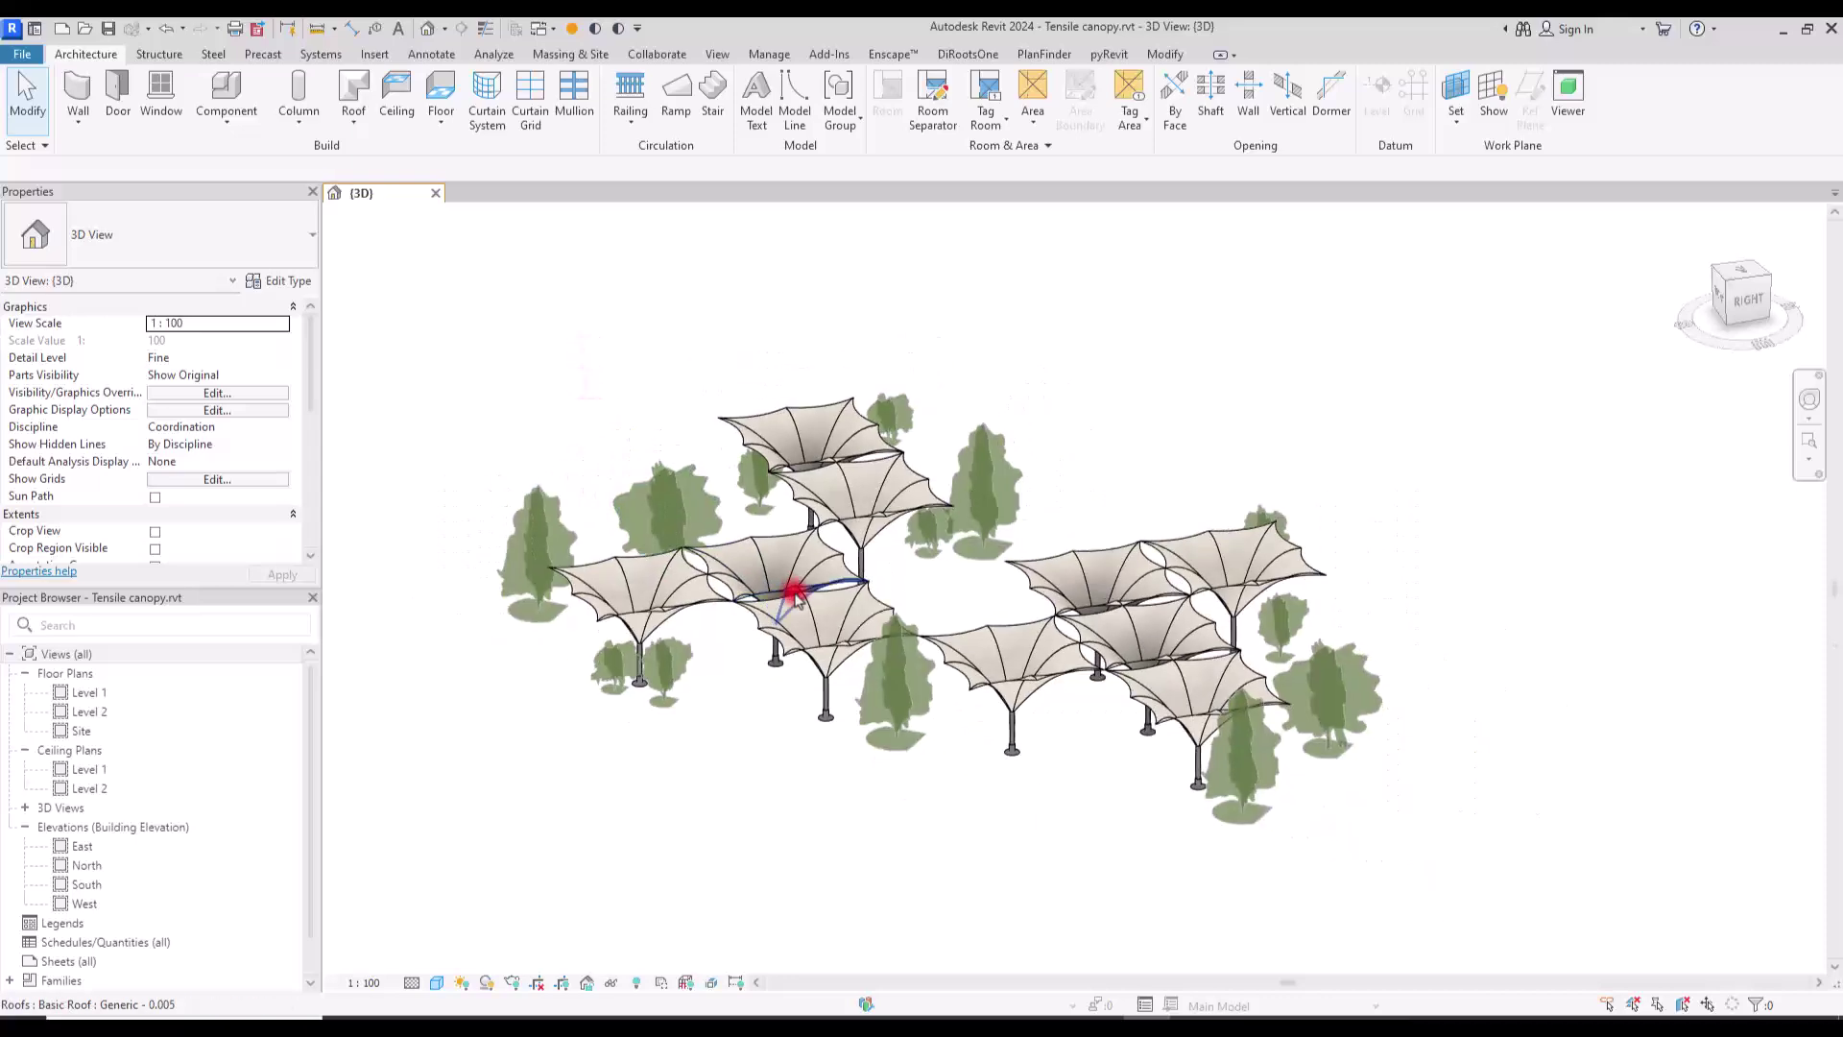
{"action": "scroll", "coordinate": [976, 480], "scroll_direction": "up", "scroll_amount": 1}
{"action": "middle_click_drag", "start_coordinate": [1158, 441], "coordinate": [1141, 492], "text": "shift"}
{"action": "scroll", "coordinate": [981, 422], "scroll_direction": "down", "scroll_amount": 2}
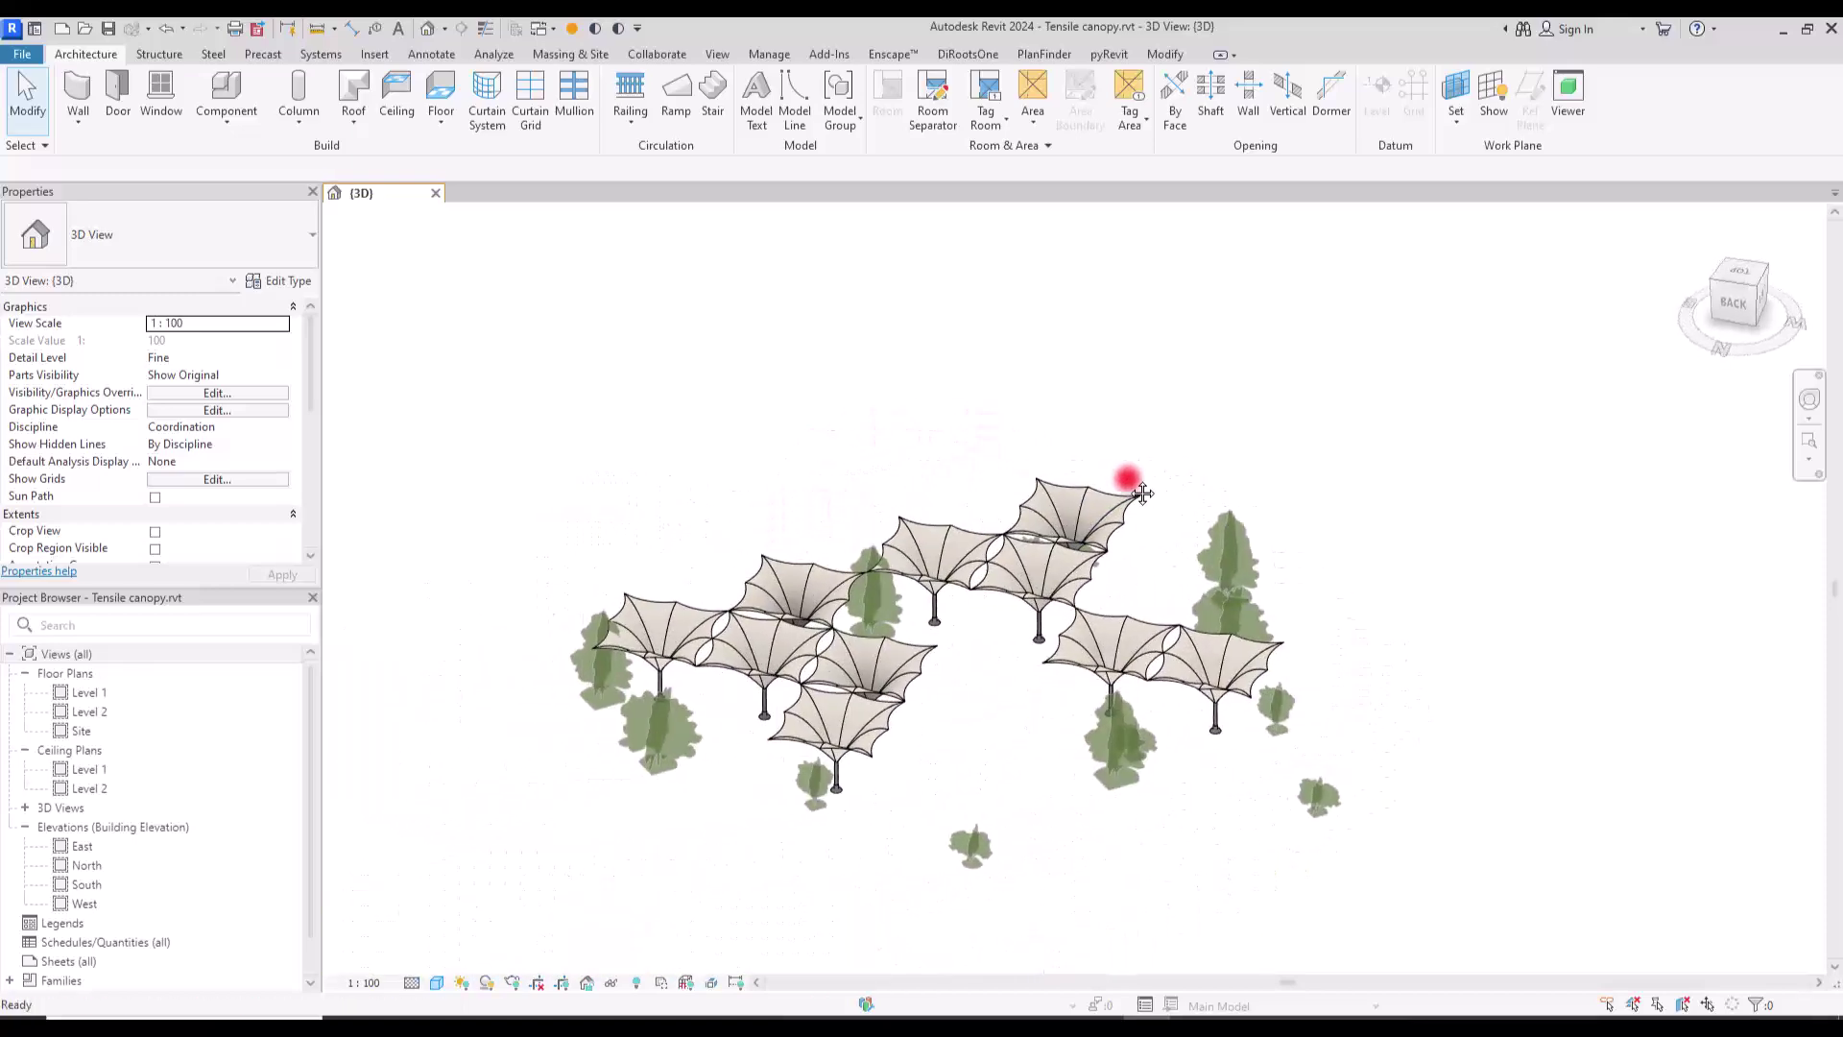